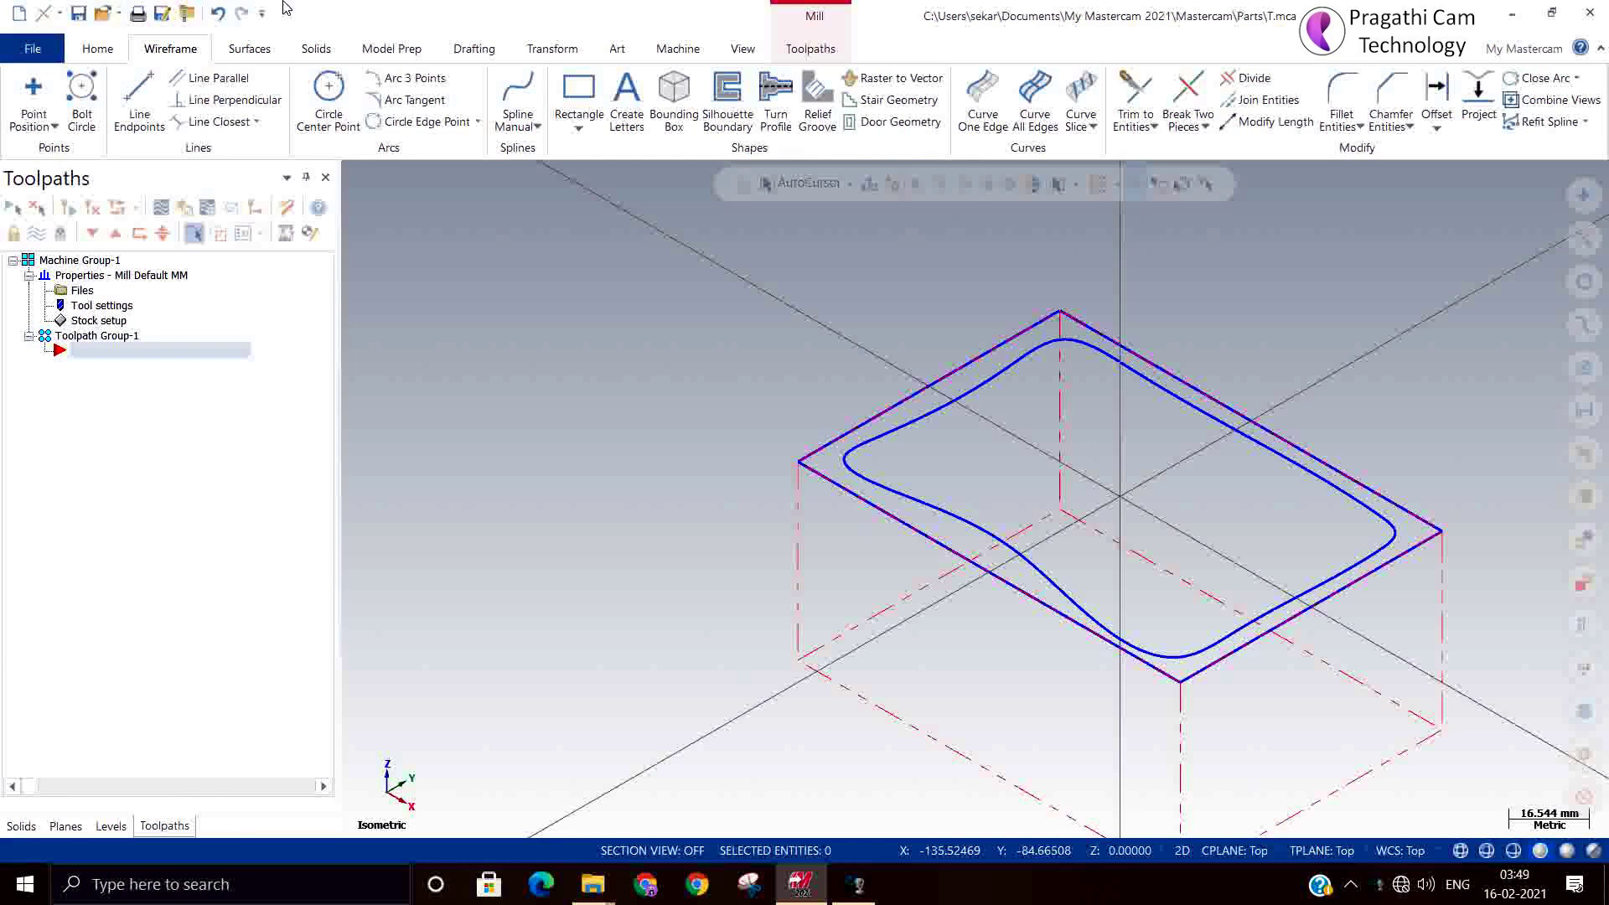
# Step: Create a 2D contour mill toolpath on the closed inner curved profile
pyautogui.click(809, 48)
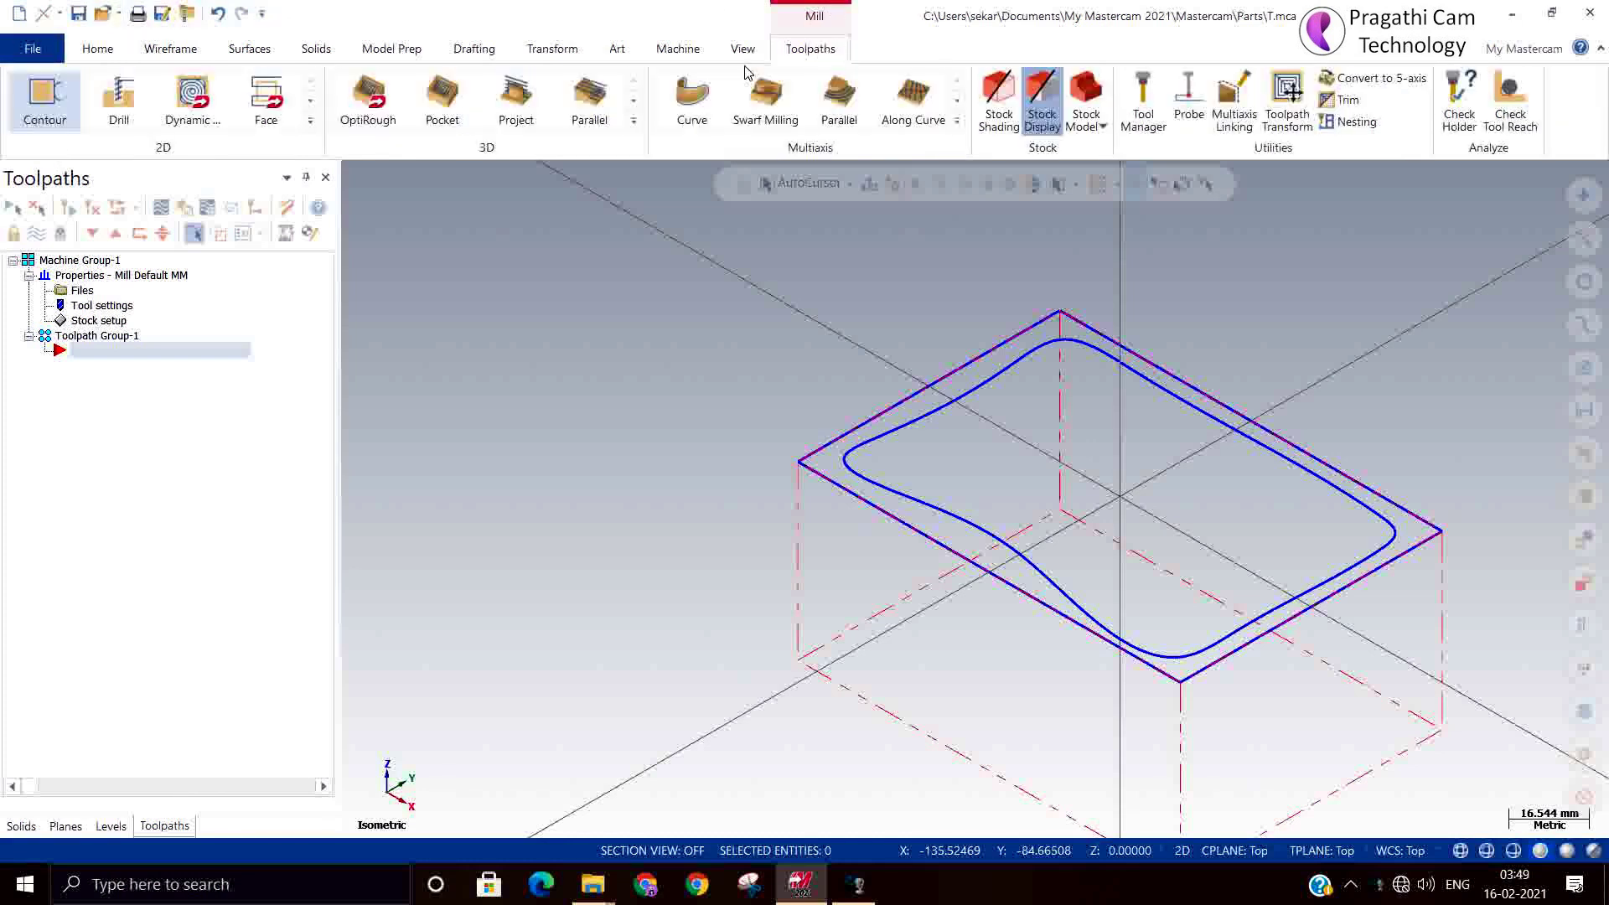
pyautogui.rightClick(189, 409)
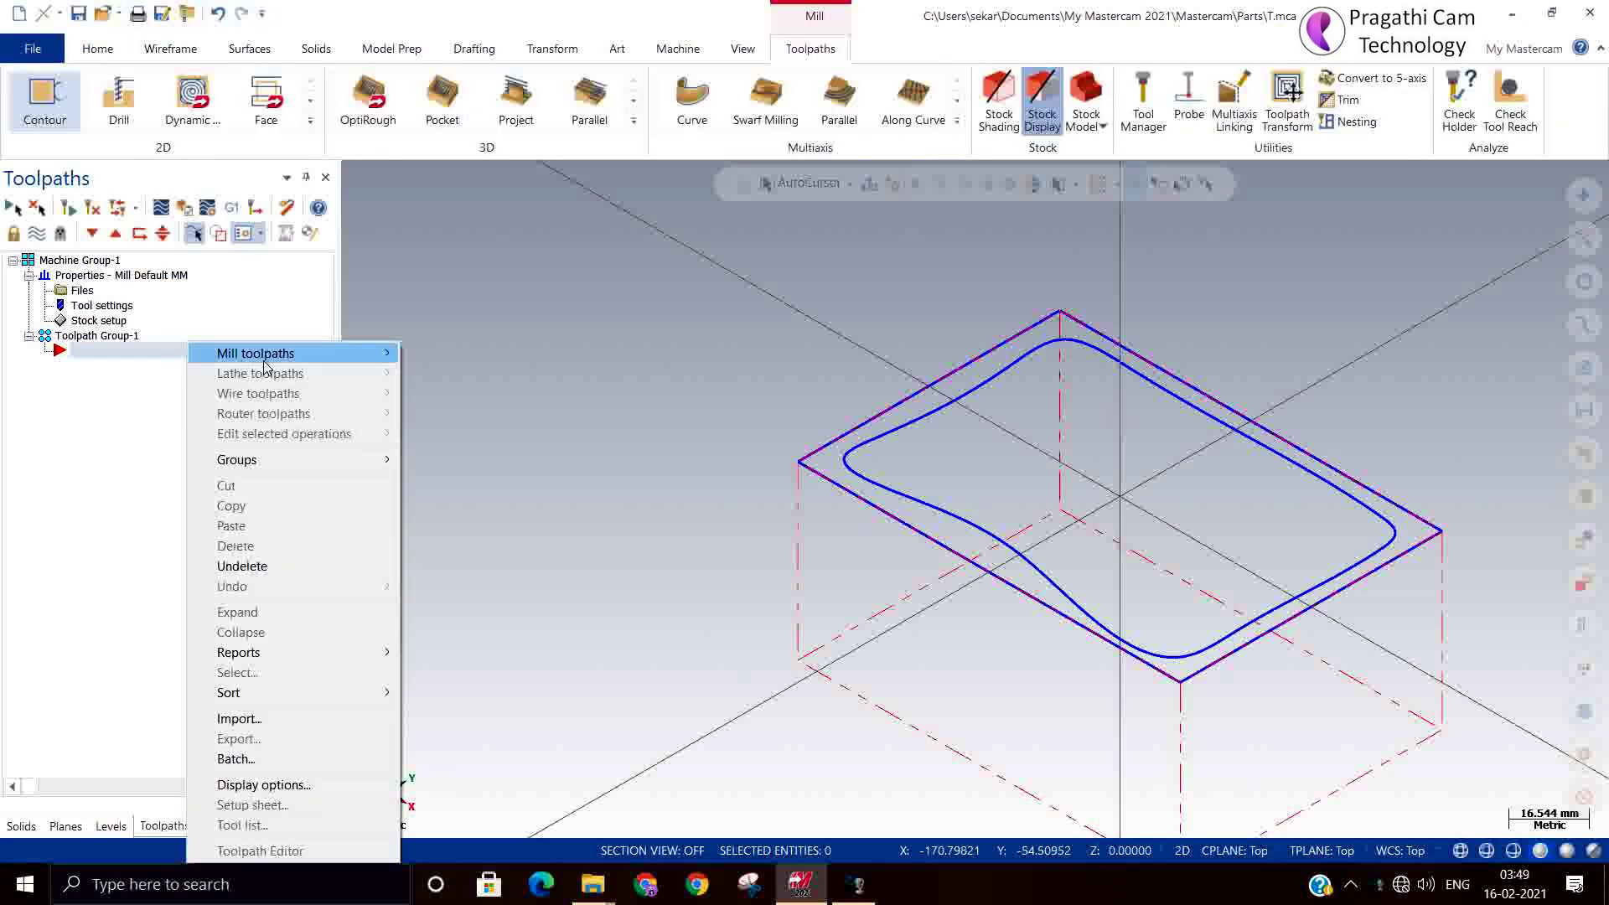
pyautogui.moveTo(270, 356)
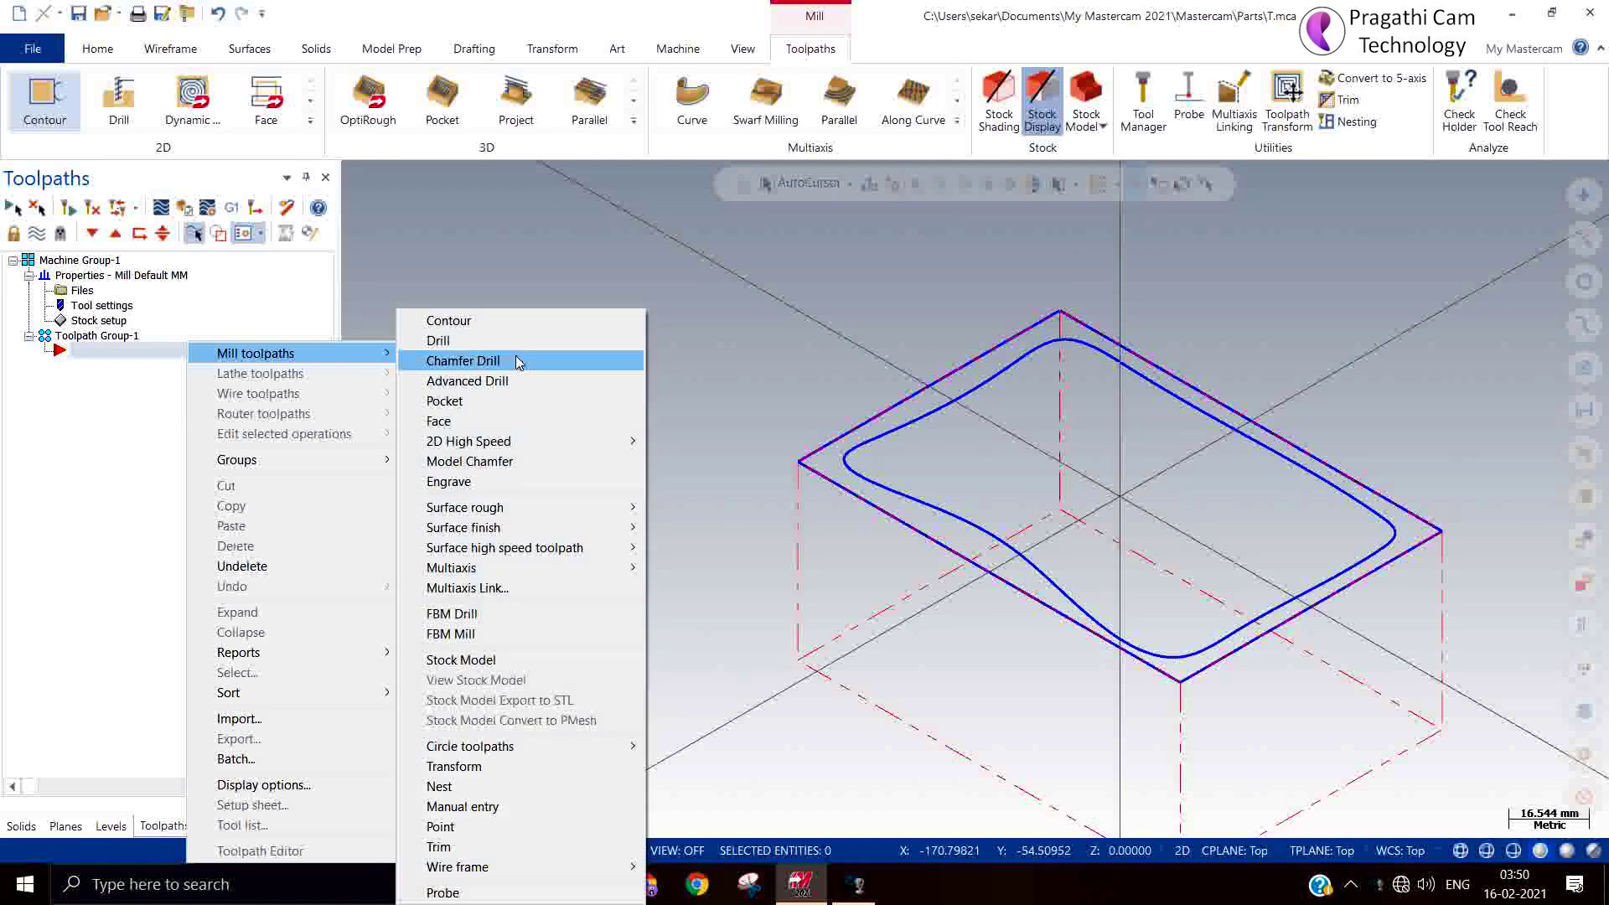
pyautogui.click(482, 320)
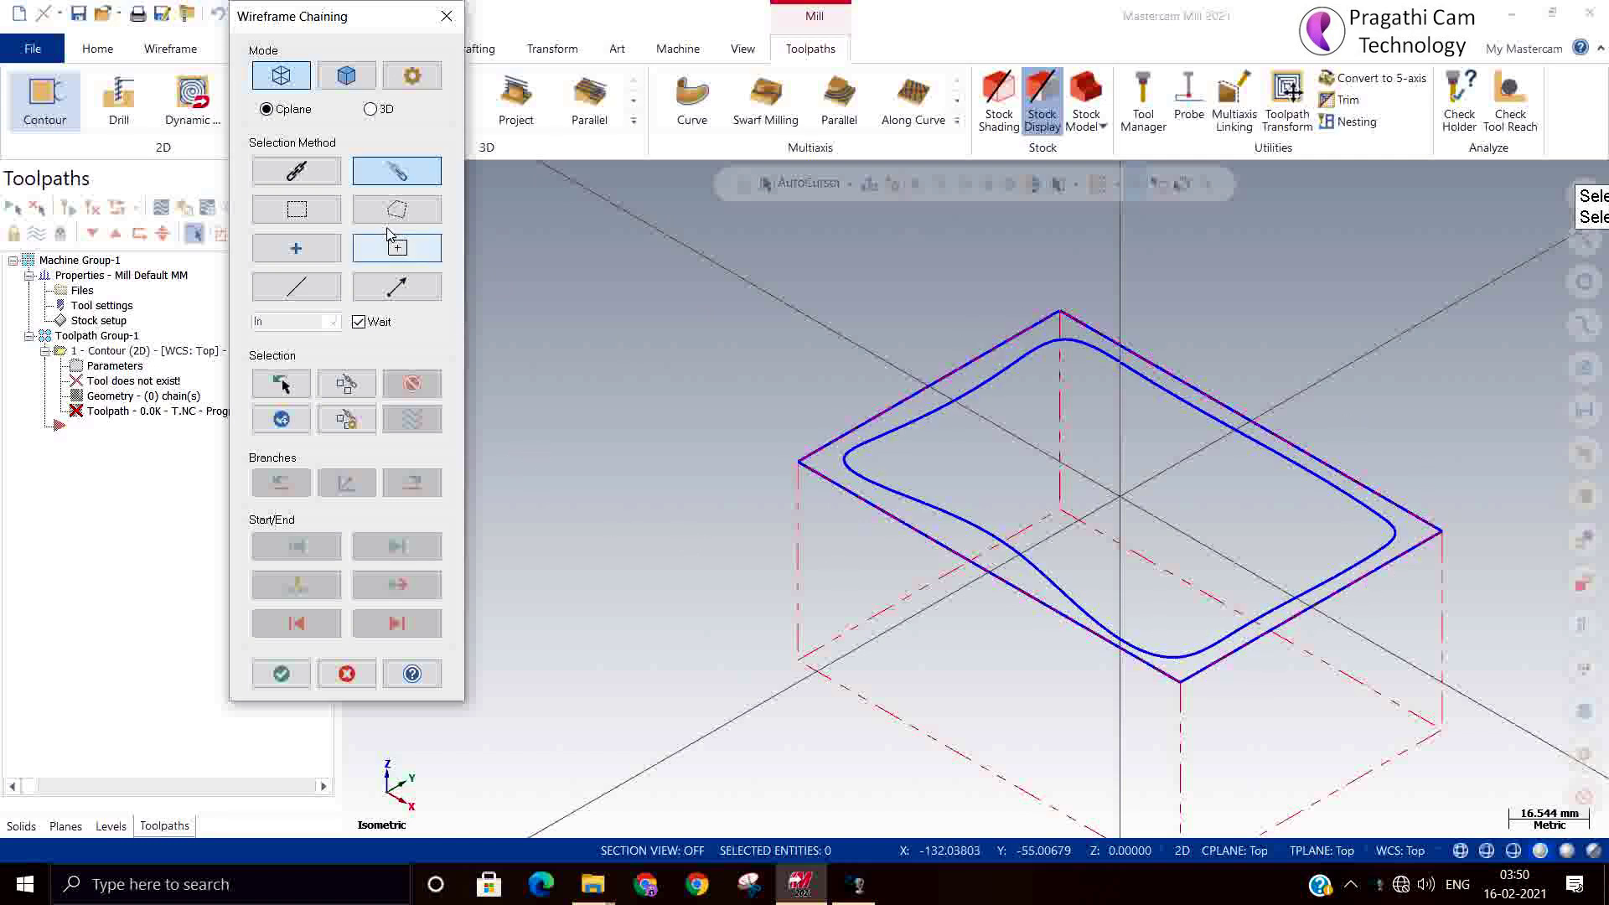
pyautogui.click(922, 499)
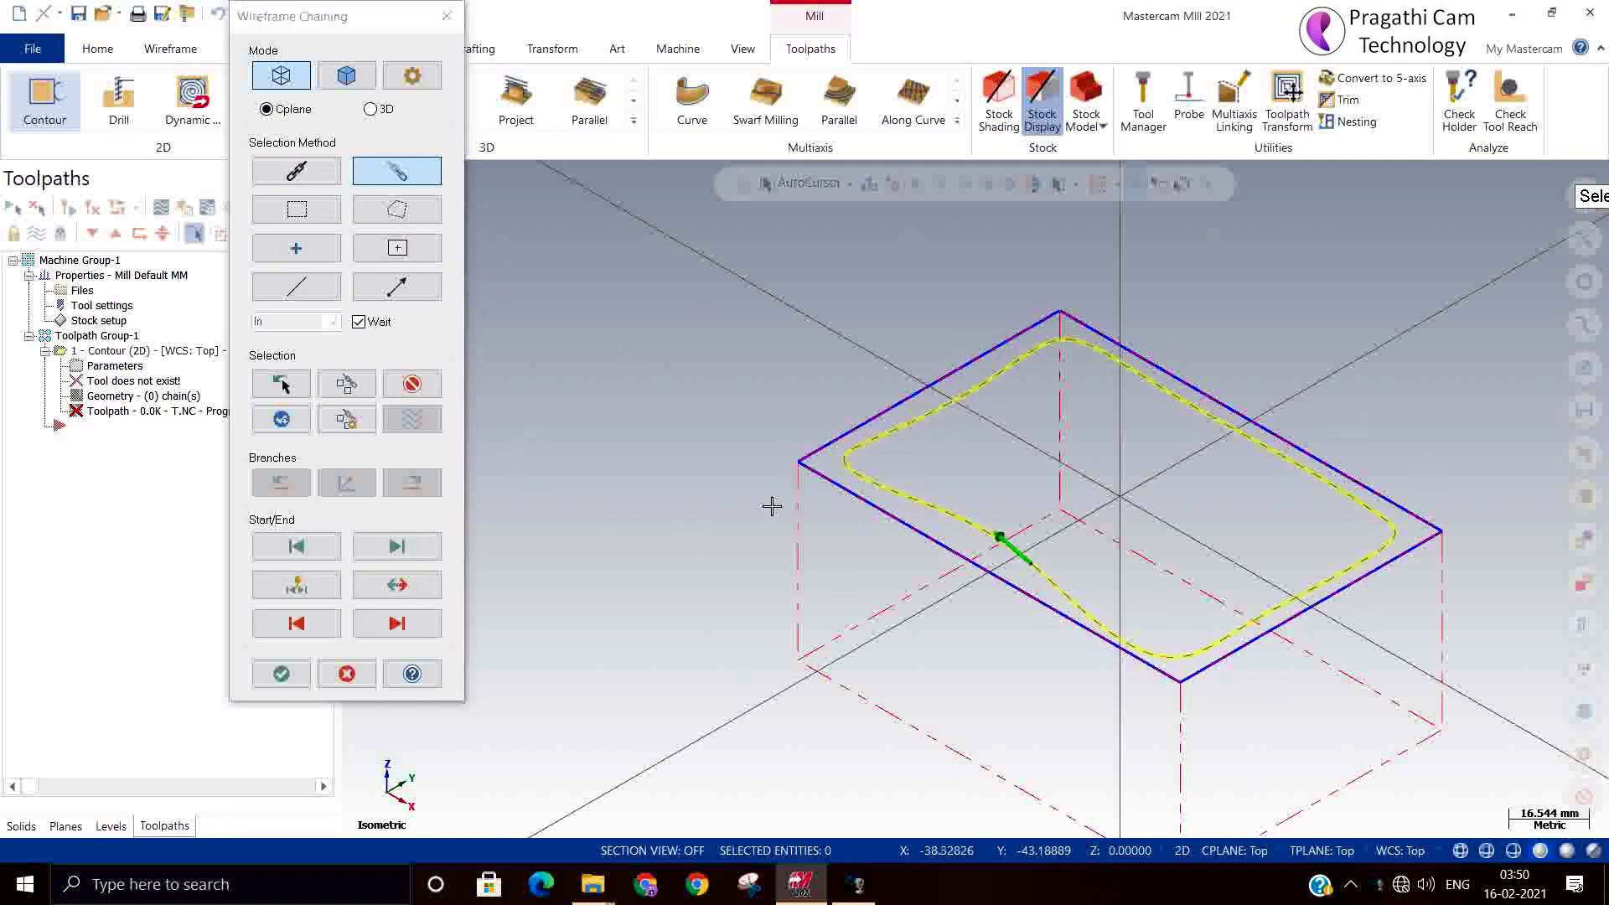
pyautogui.click(299, 676)
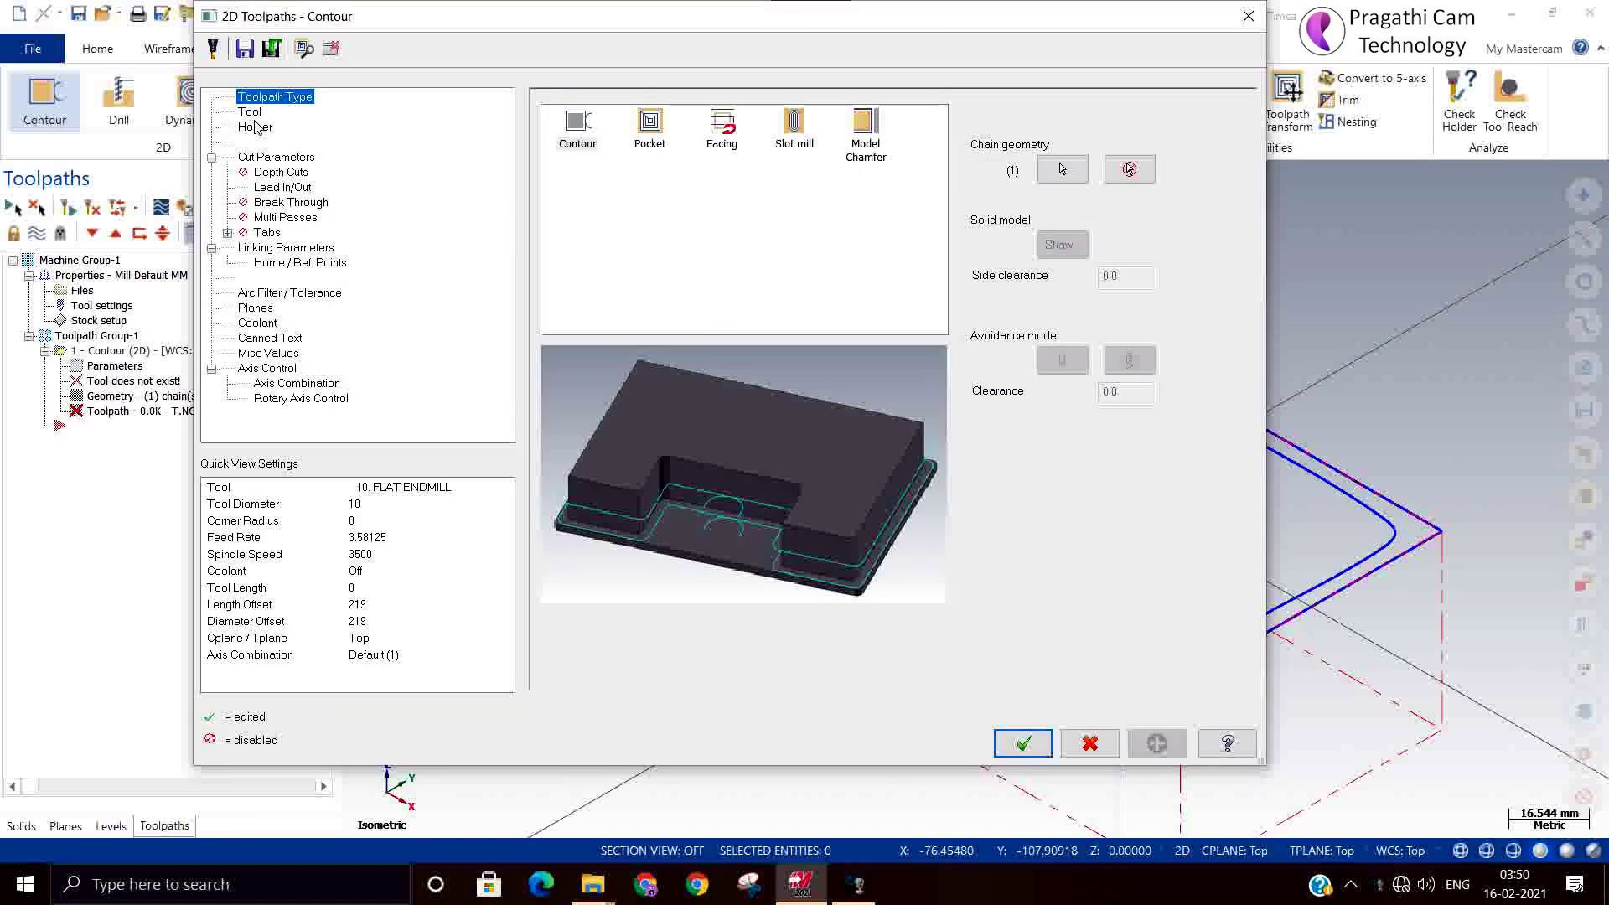
# Step: Filter the tool library to flat end mills and pick tool 218, the 10 mm flat end mill
pyautogui.click(253, 113)
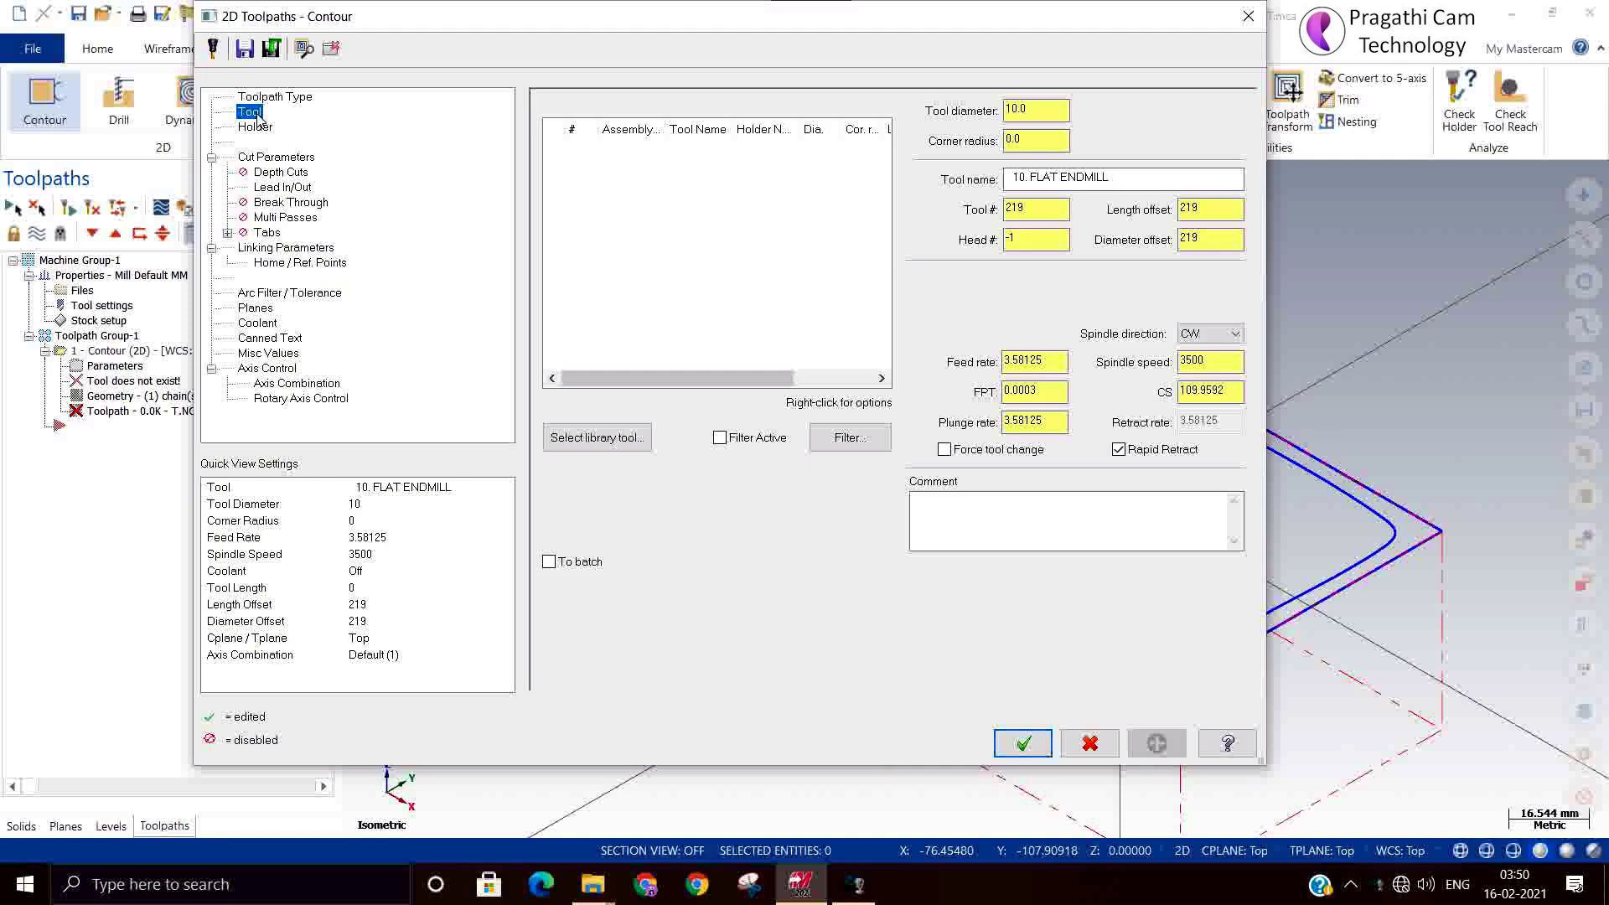
pyautogui.click(596, 437)
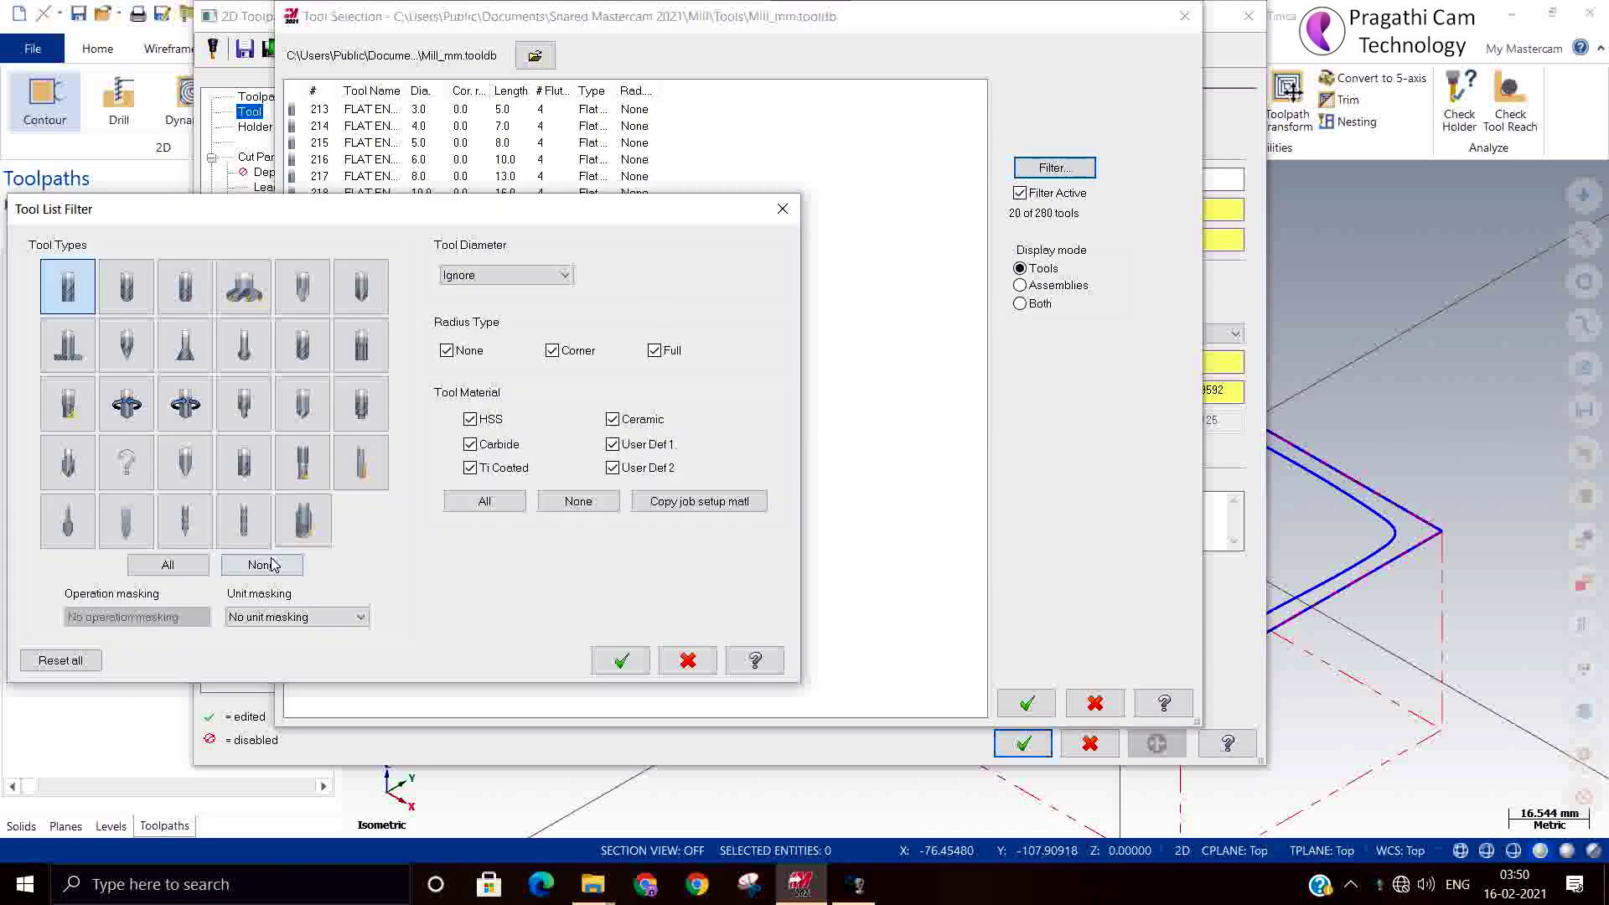
pyautogui.click(261, 565)
pyautogui.click(68, 285)
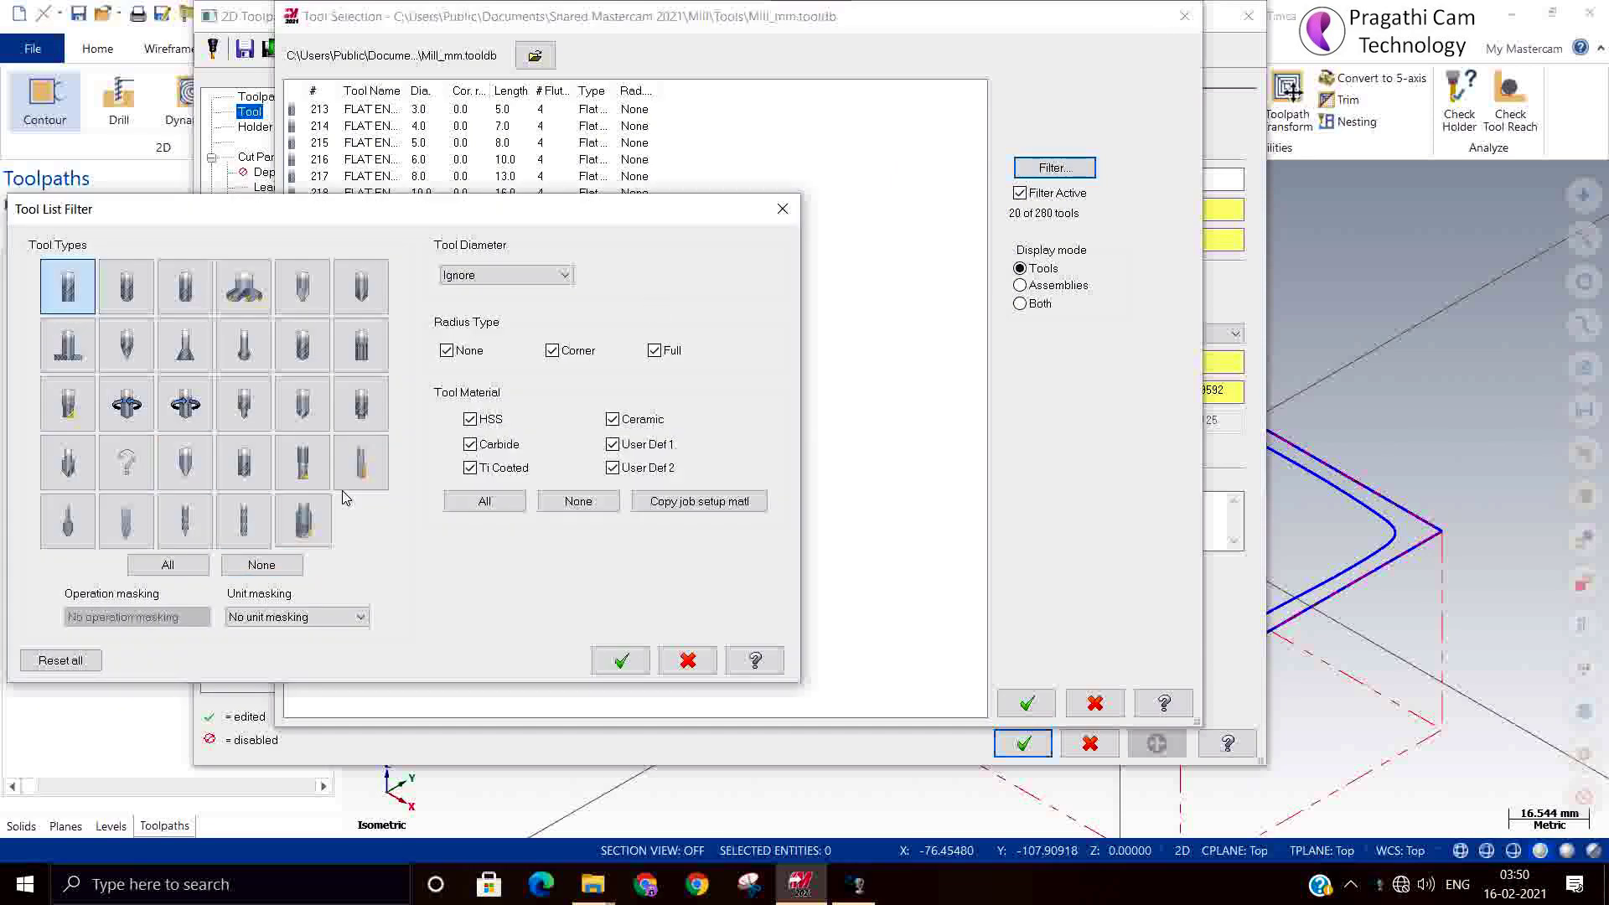
pyautogui.click(621, 660)
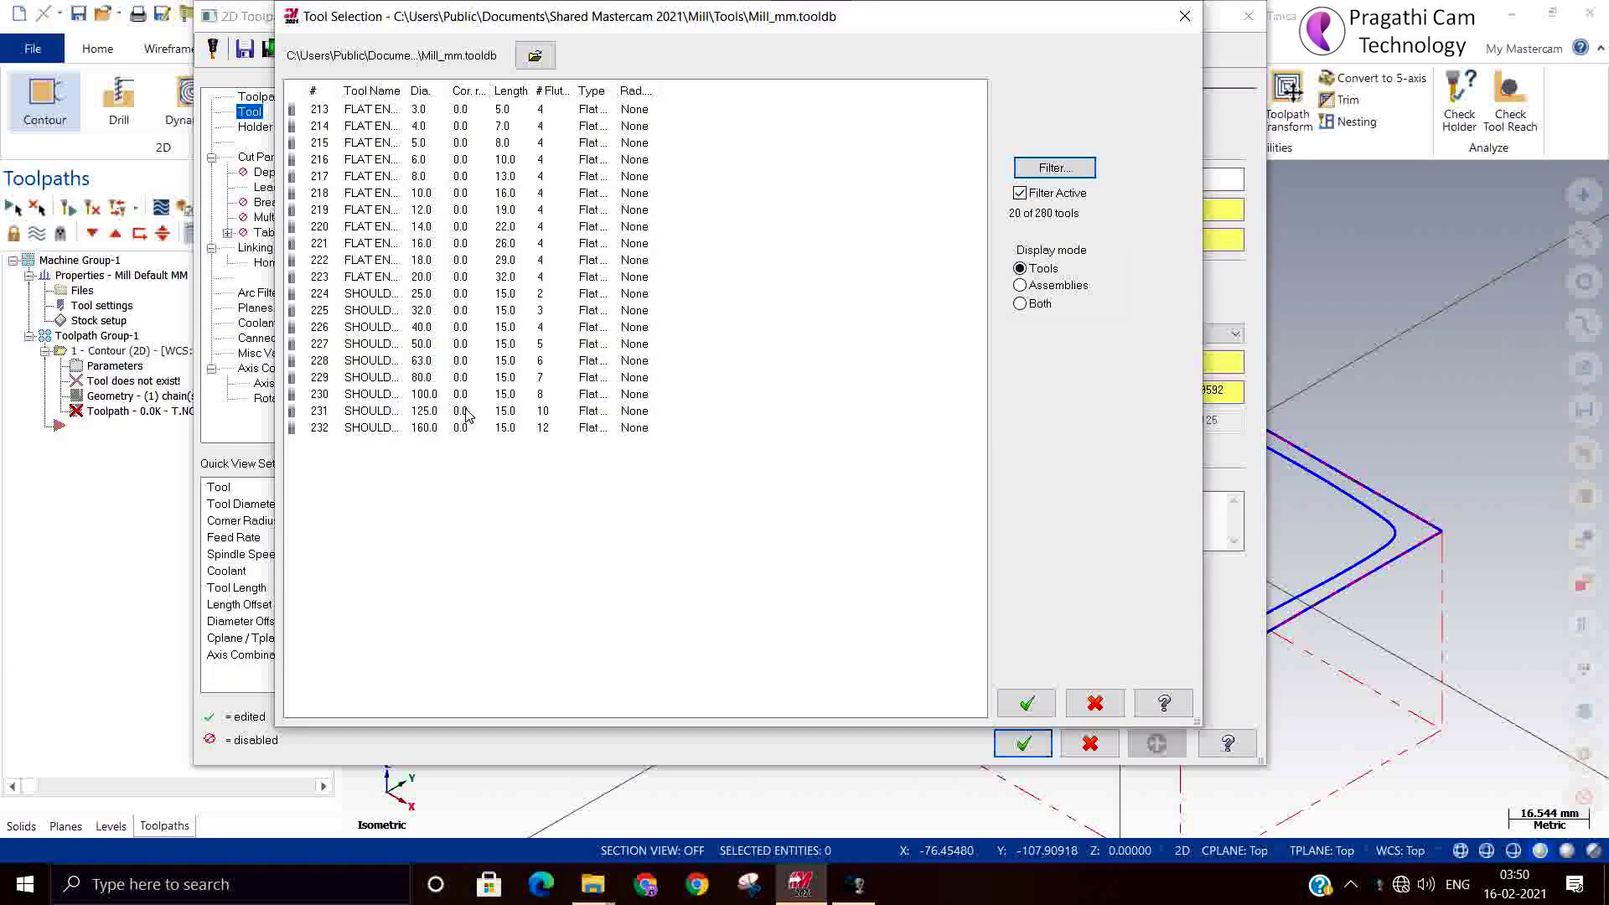
pyautogui.click(422, 197)
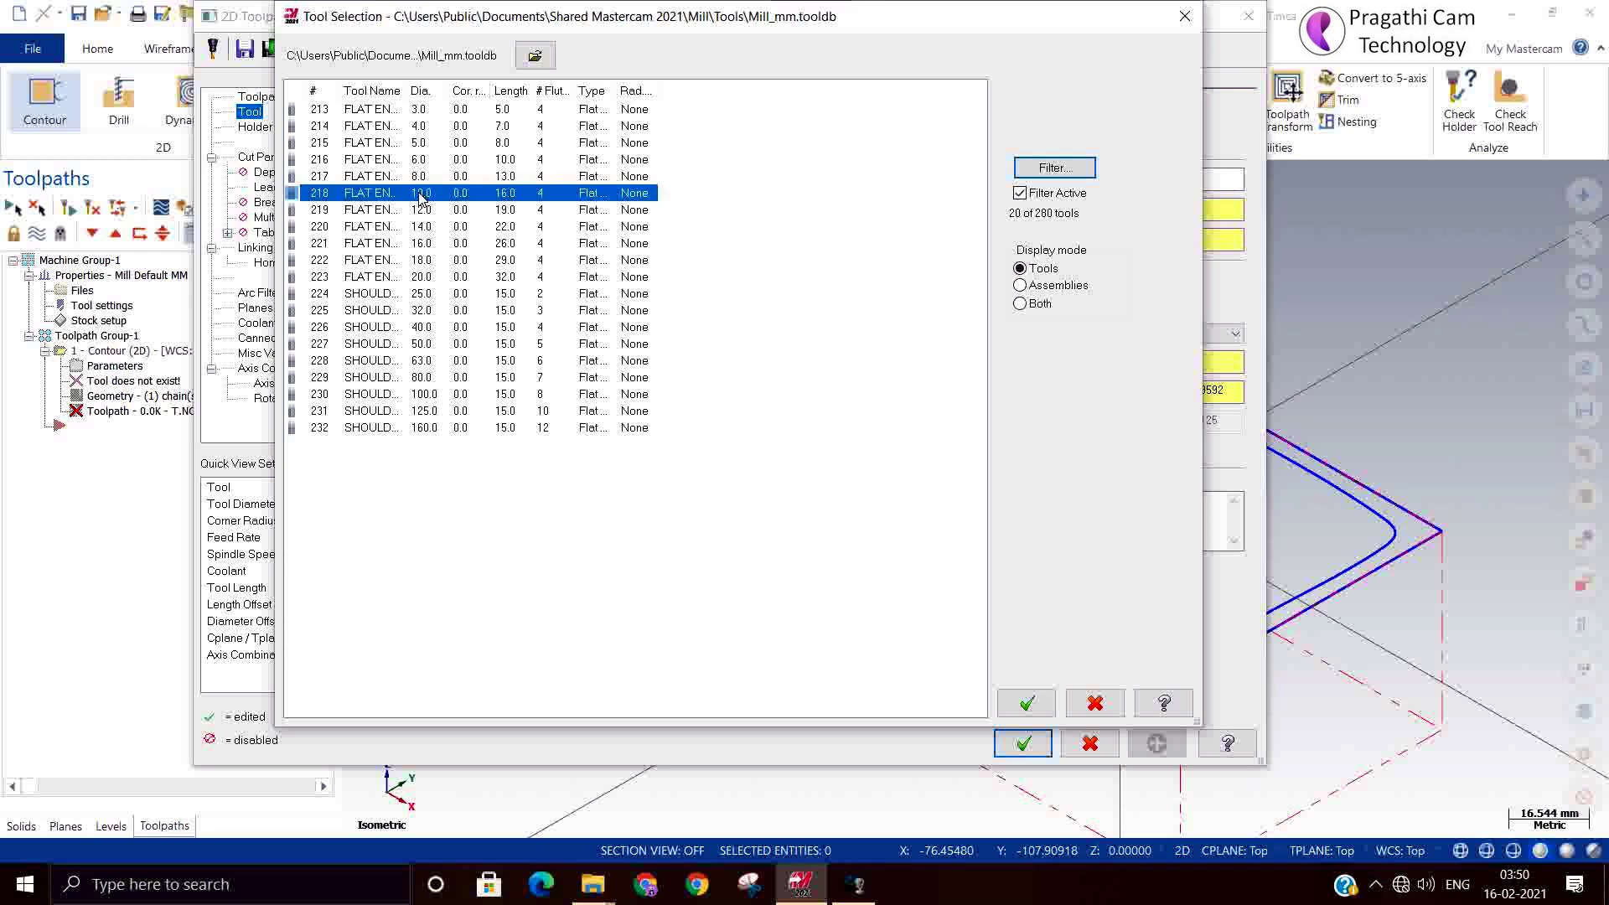
pyautogui.click(1016, 699)
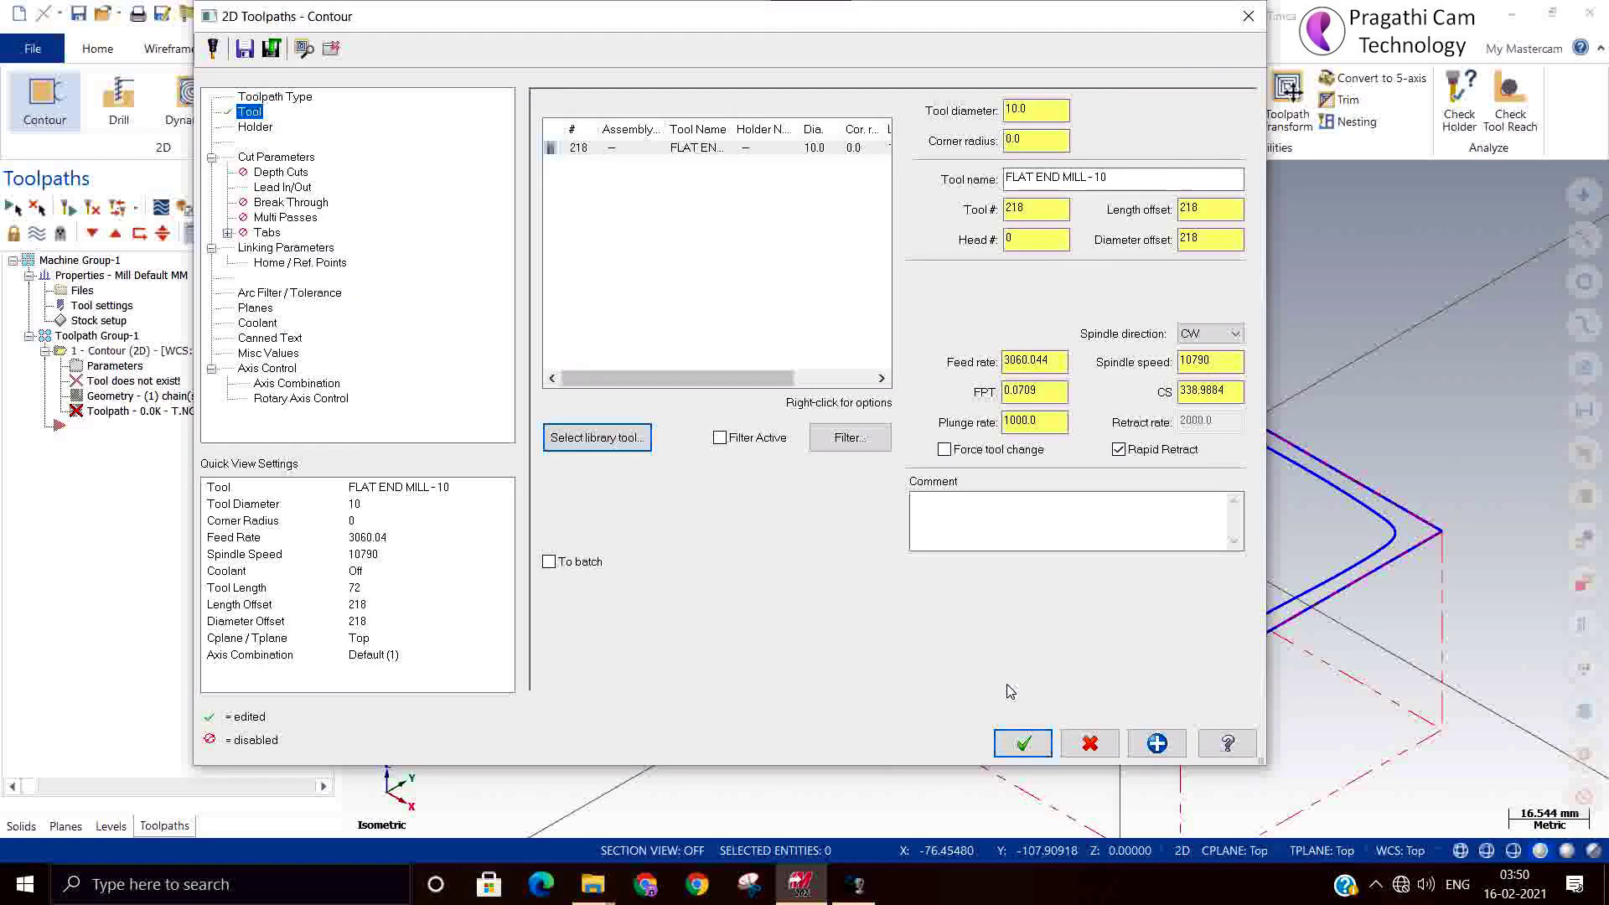
# Step: Edit the 10 mm end mill to set its tool number, length offset and diameter offset to 5
pyautogui.doubleClick(642, 151)
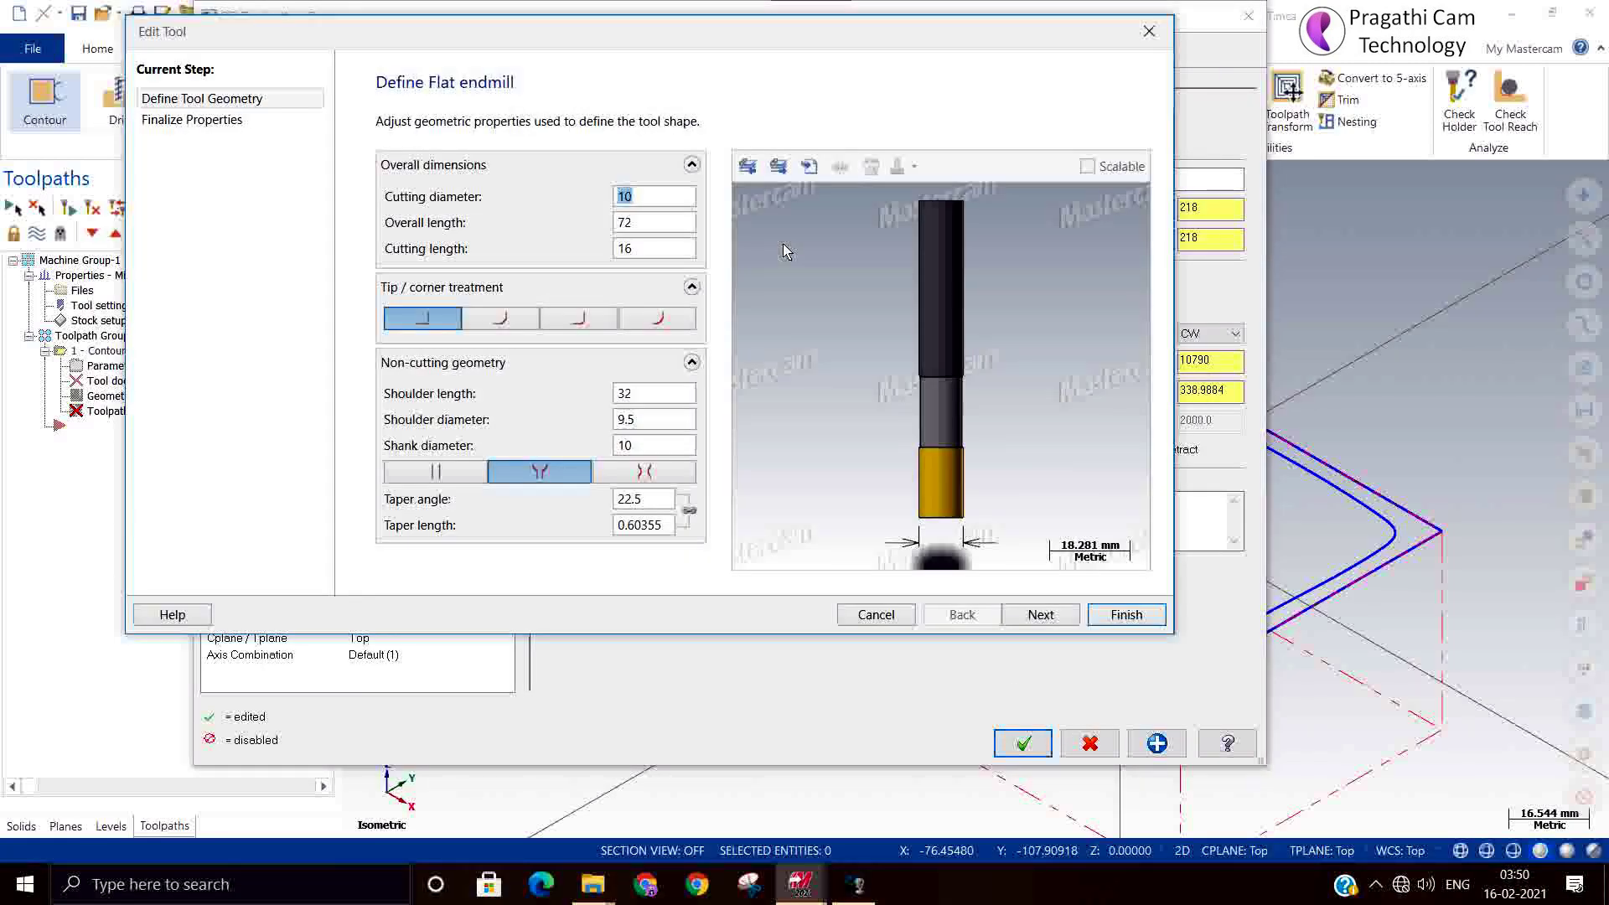
pyautogui.click(1041, 614)
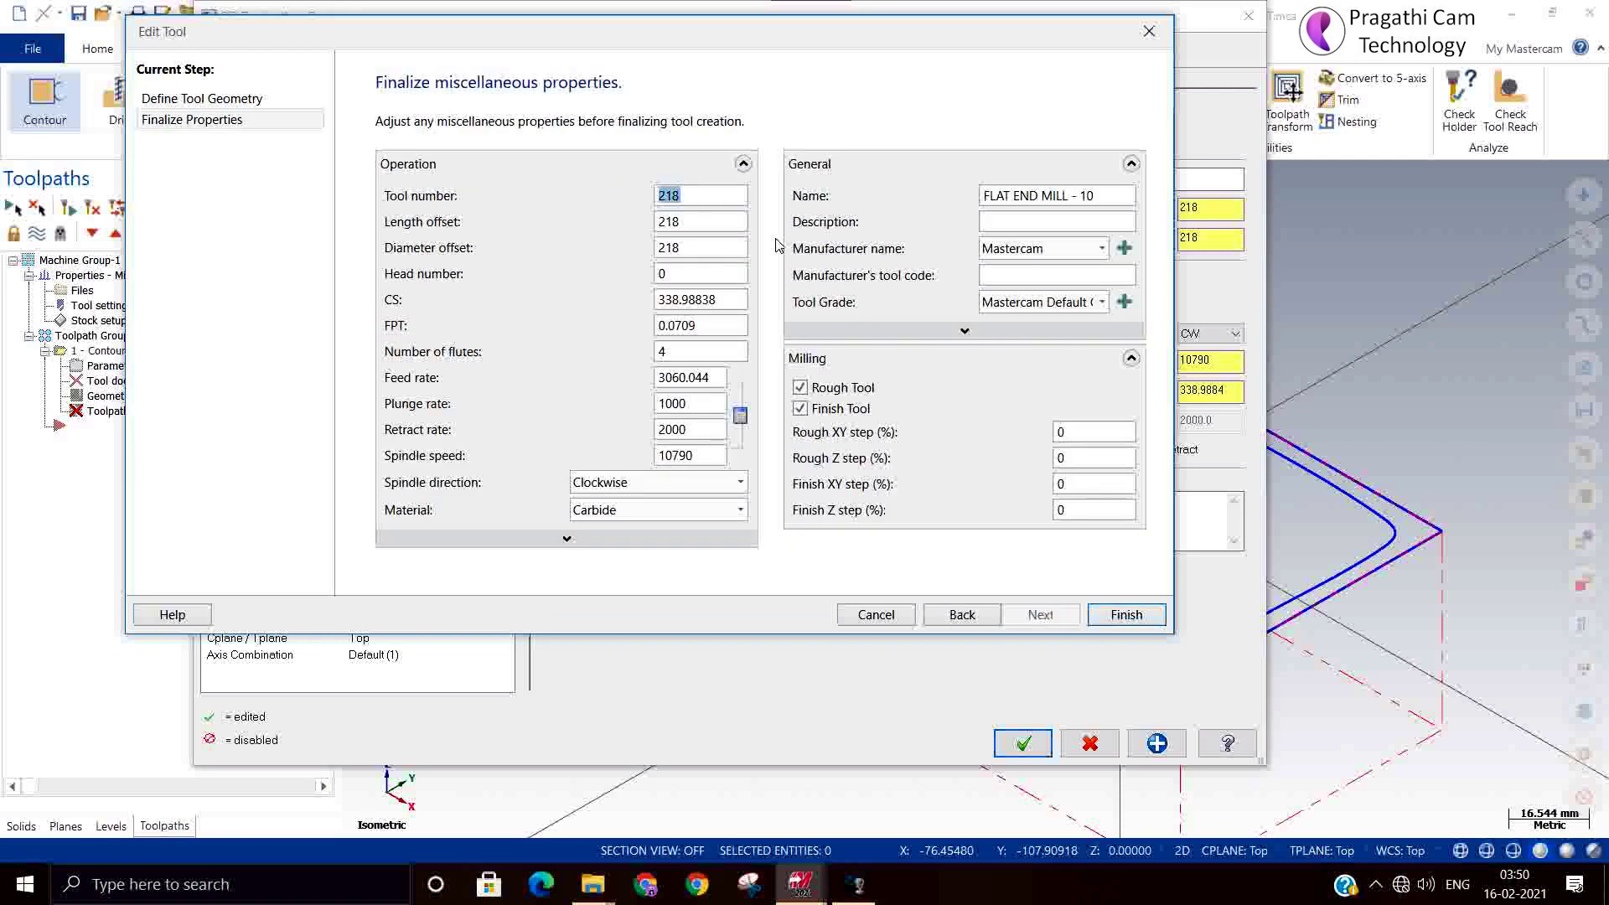
pyautogui.write('5')
pyautogui.click(726, 226)
# Step: Set the end mill's cutting speed to 150, feed per tooth to 0.1 and plunge rate to 500, and finish the tool edit
pyautogui.click(737, 303)
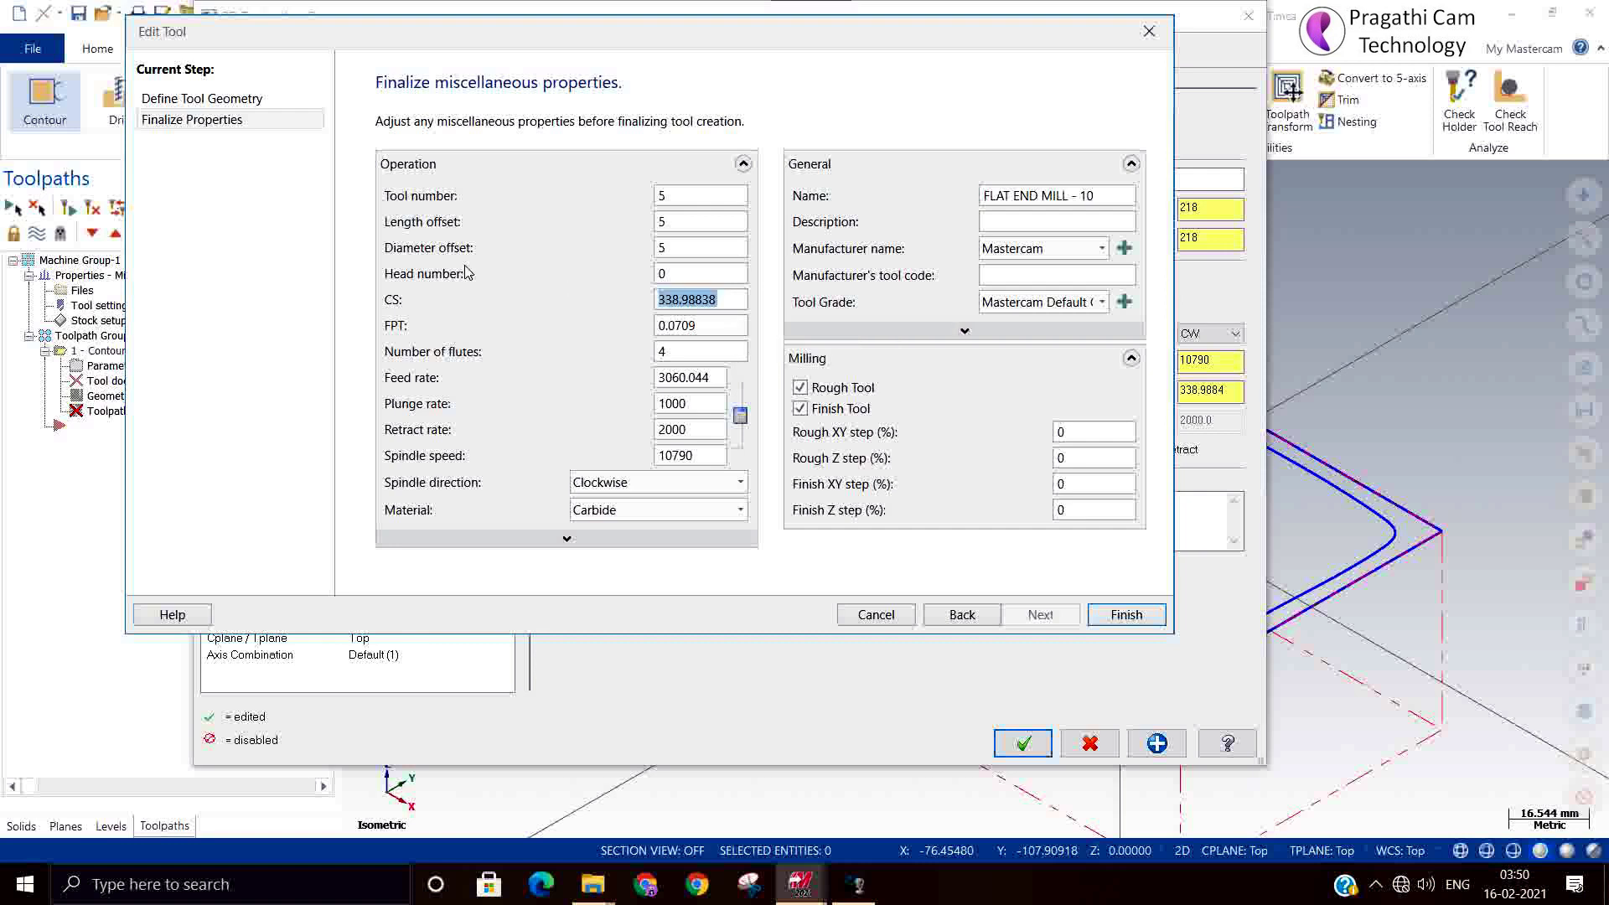
pyautogui.write('150')
pyautogui.click(702, 327)
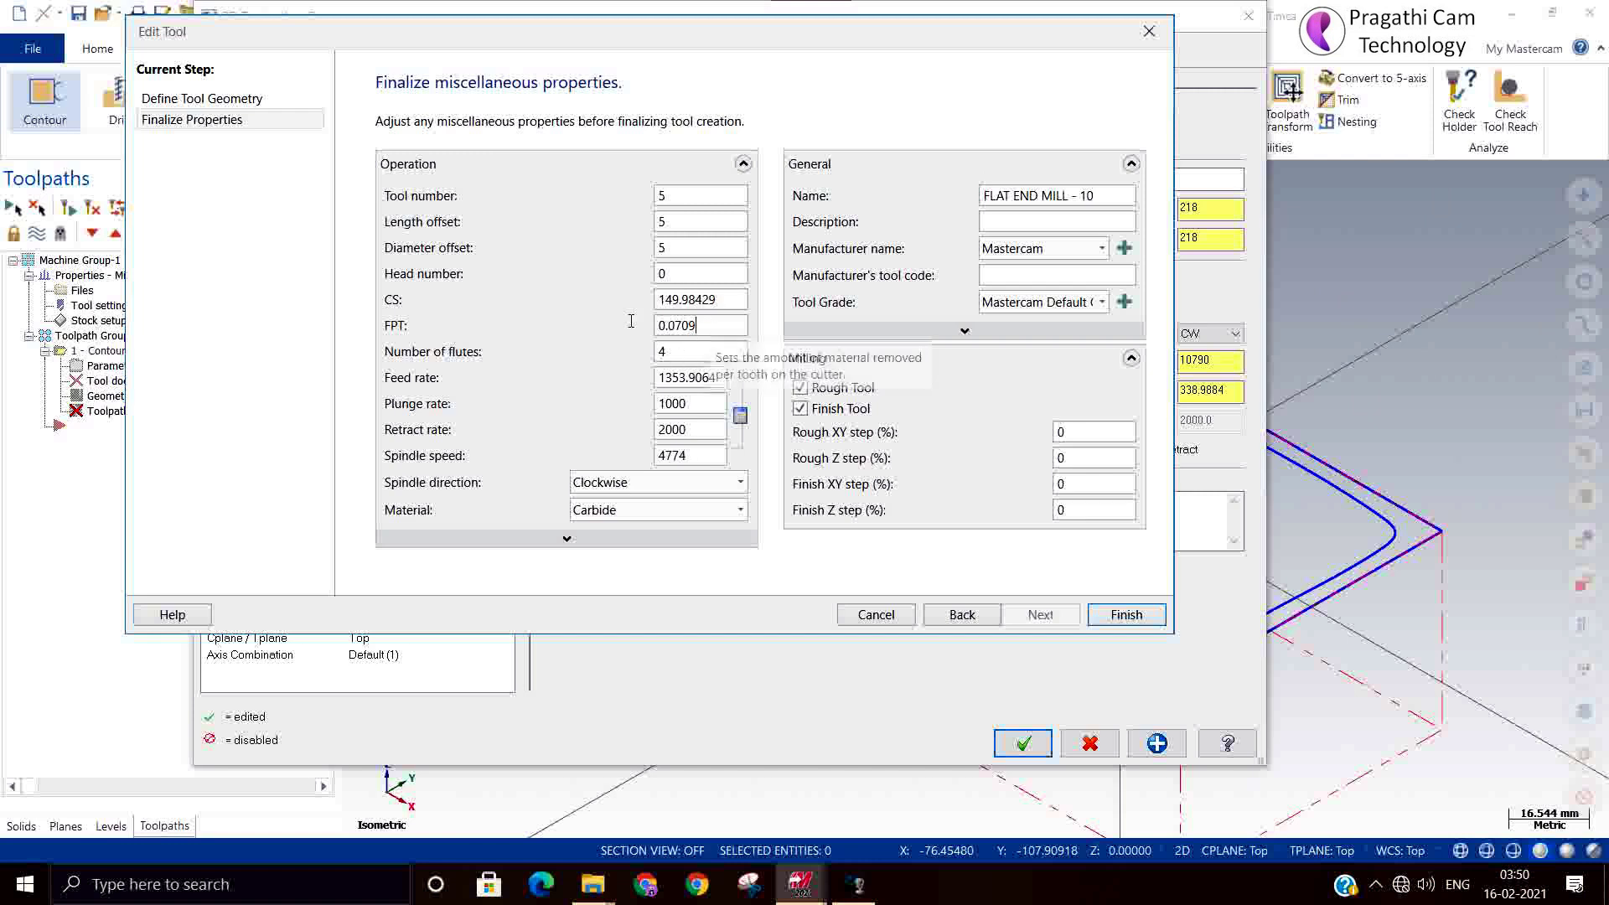
pyautogui.write('0.1')
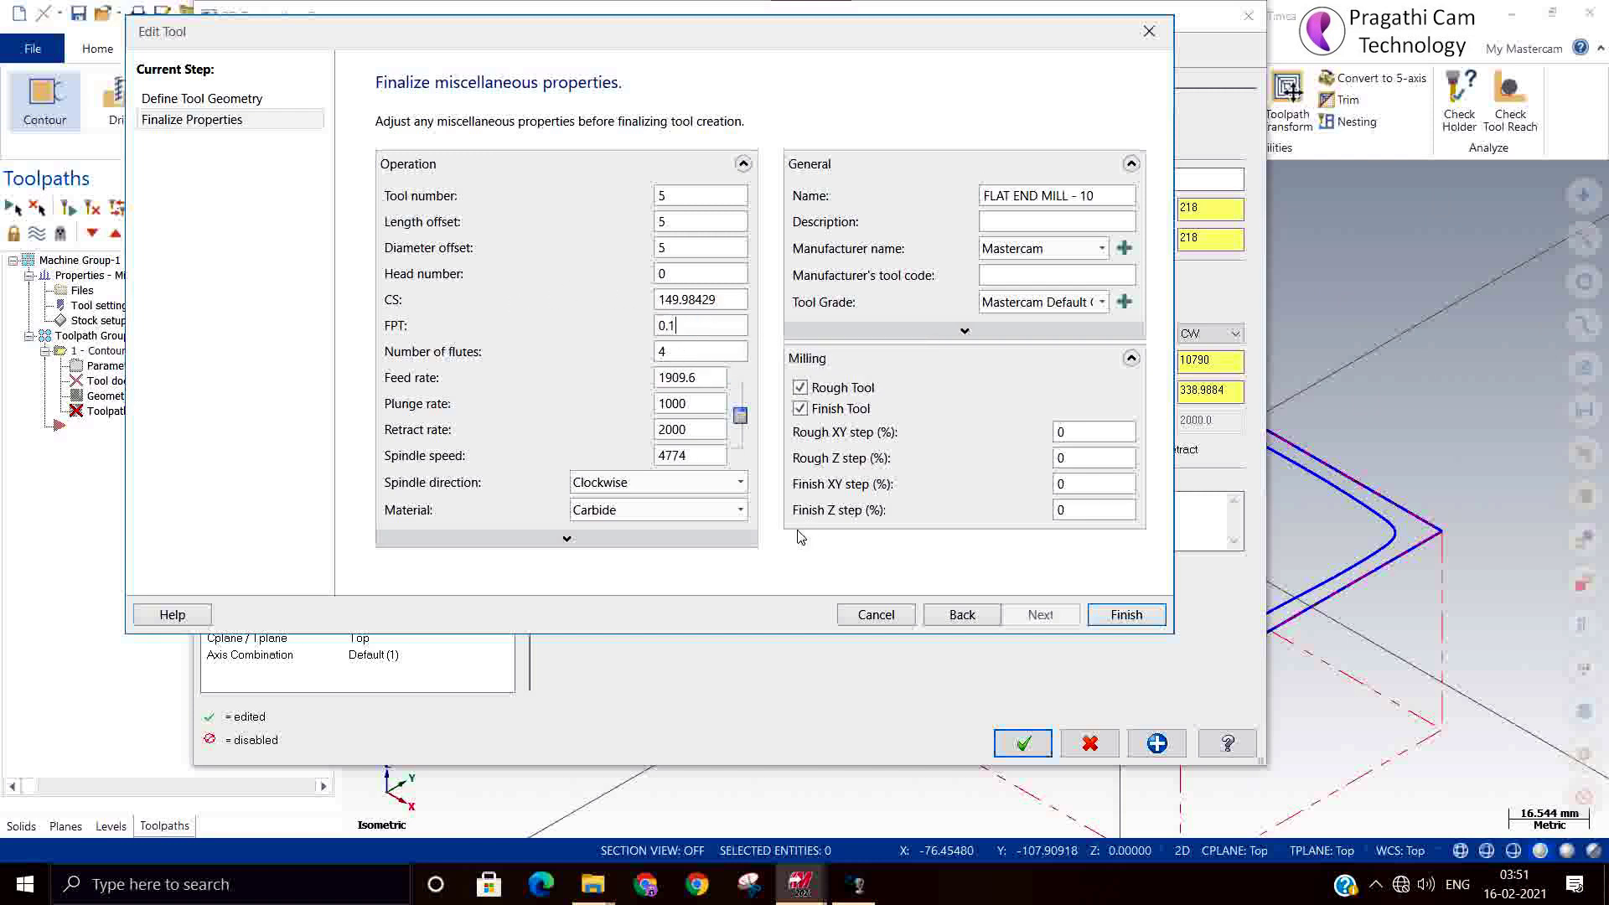
pyautogui.moveTo(719, 404); pyautogui.dragTo(541, 402)
pyautogui.write('500')
pyautogui.click(1100, 615)
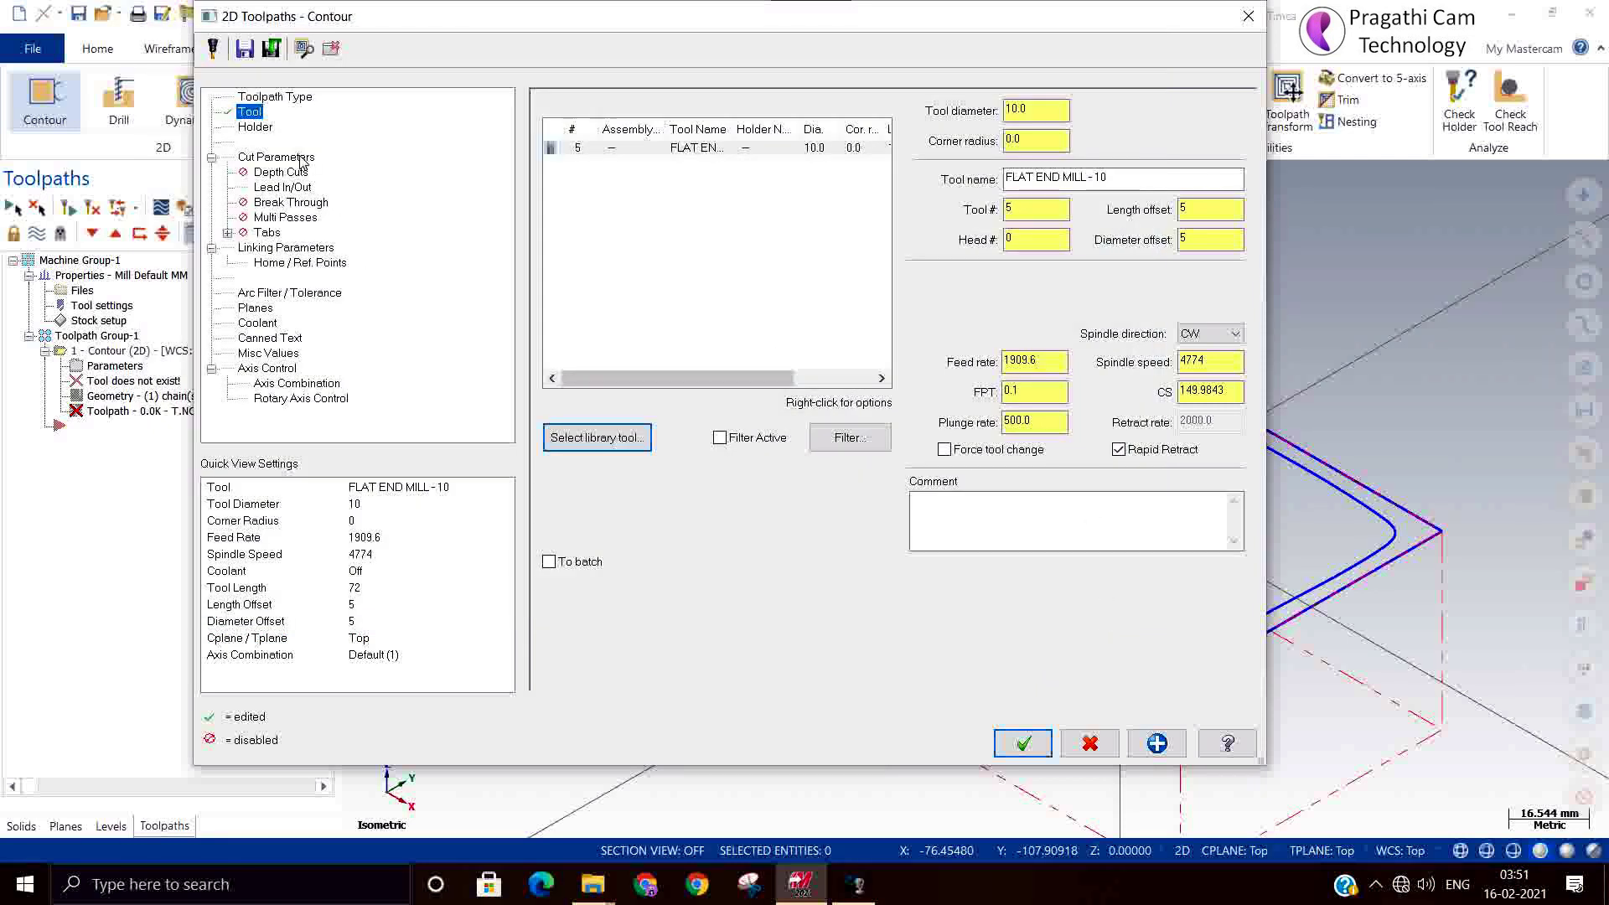
# Step: Load the BT40-mm.tooldb holder library for the contour toolpath
pyautogui.click(250, 131)
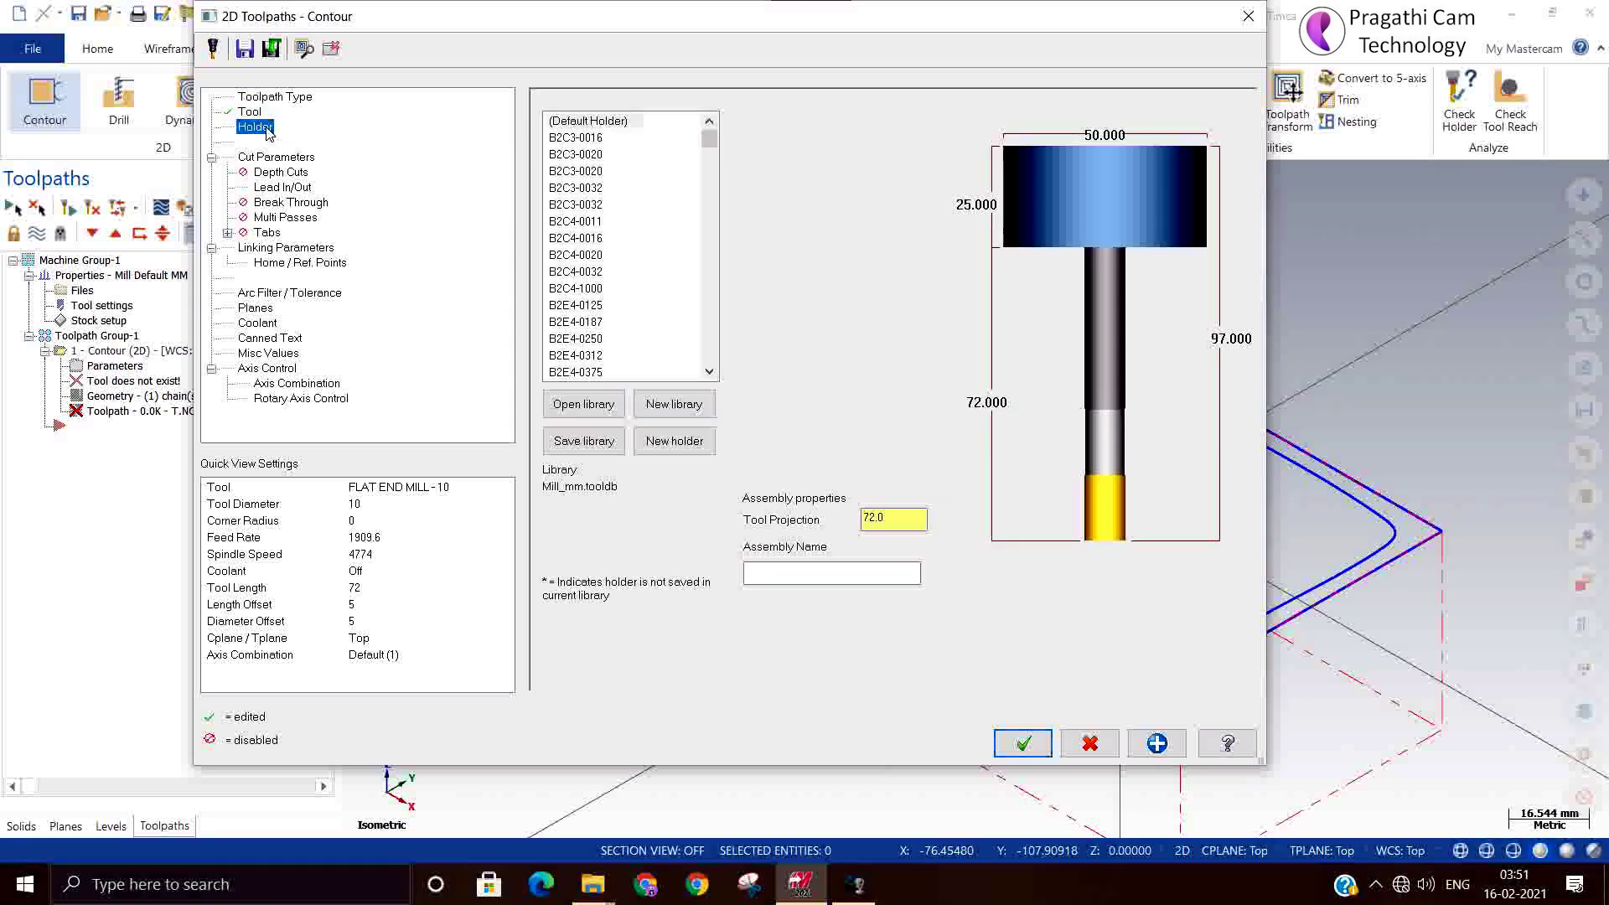
pyautogui.click(577, 409)
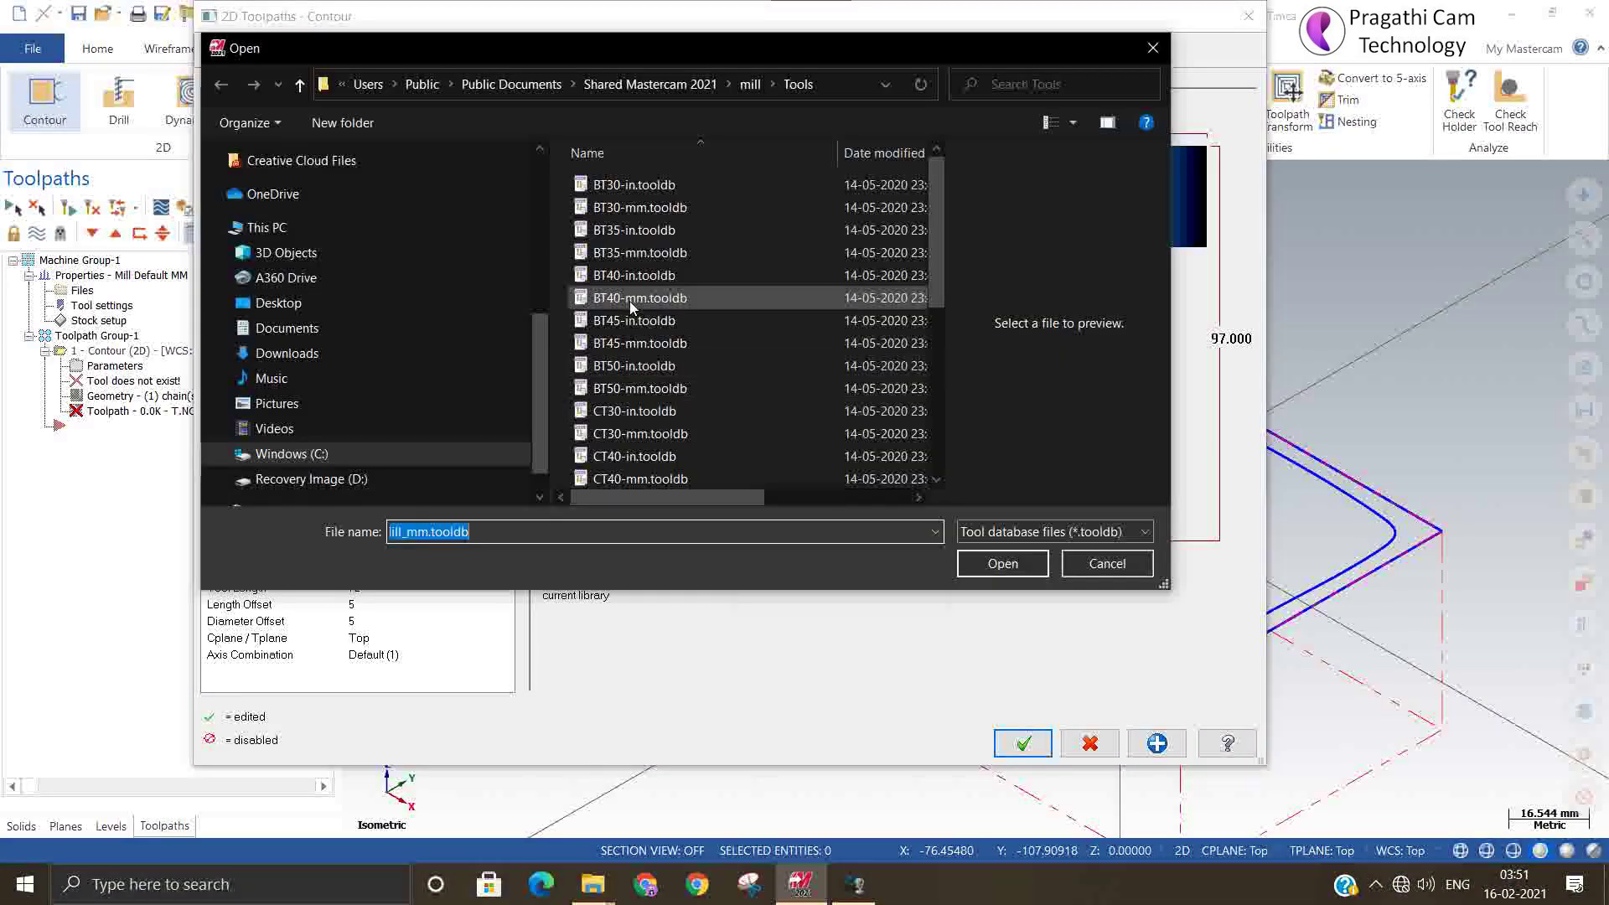
pyautogui.click(634, 298)
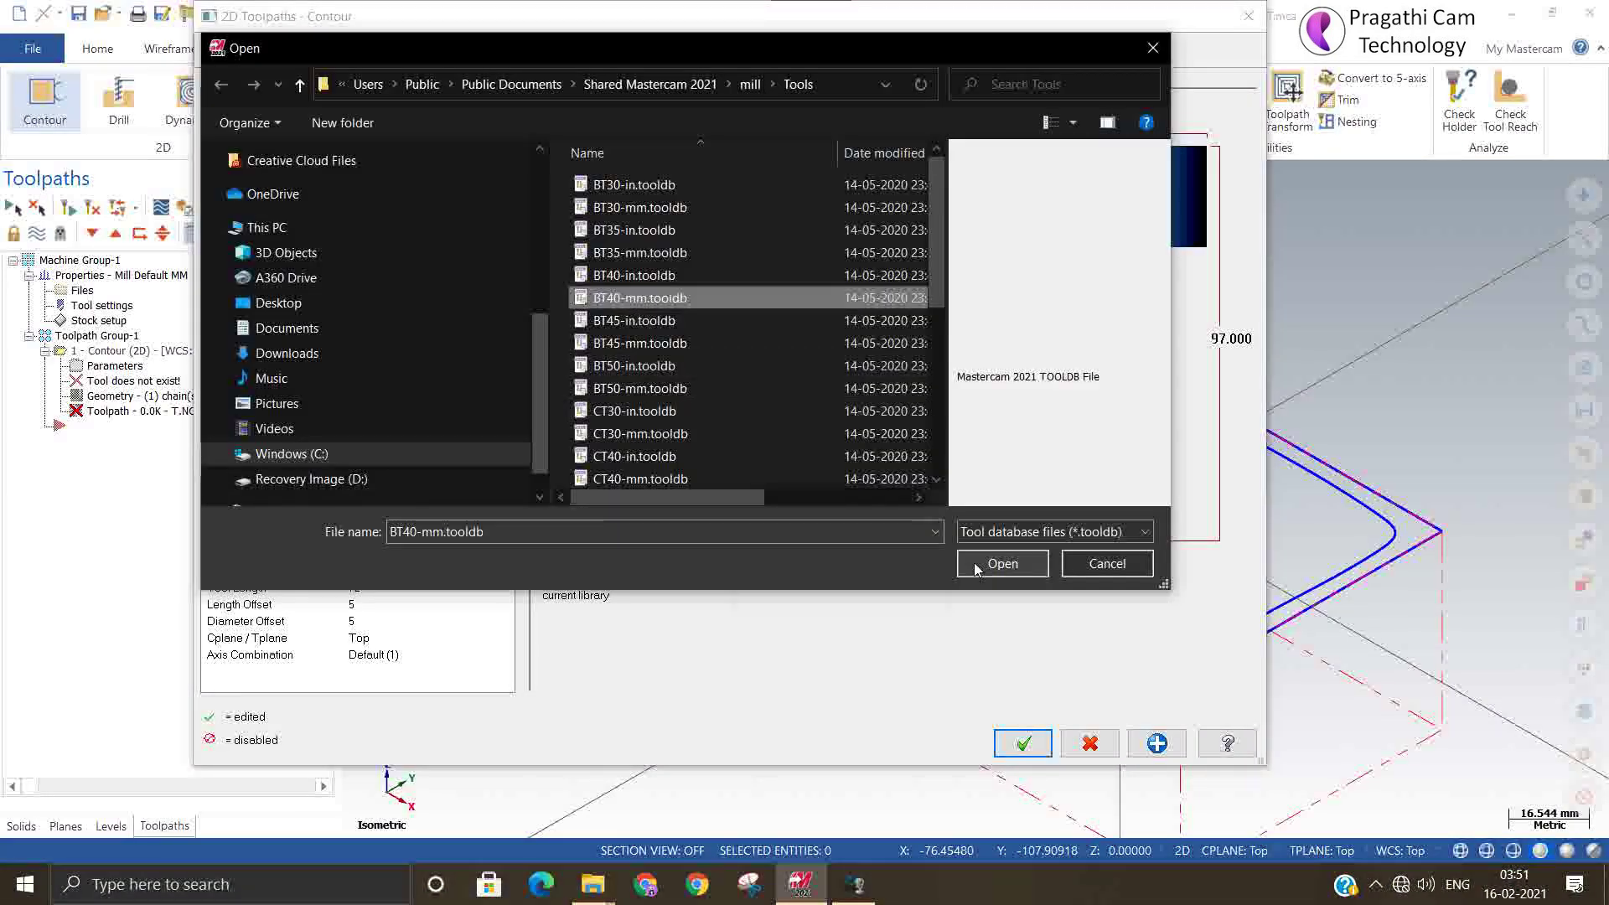
pyautogui.click(982, 566)
# Step: Compare the B4C3 and B4C4 holders, assign B4C4-0016 to the tool and accept the toolpath parameters
pyautogui.click(590, 190)
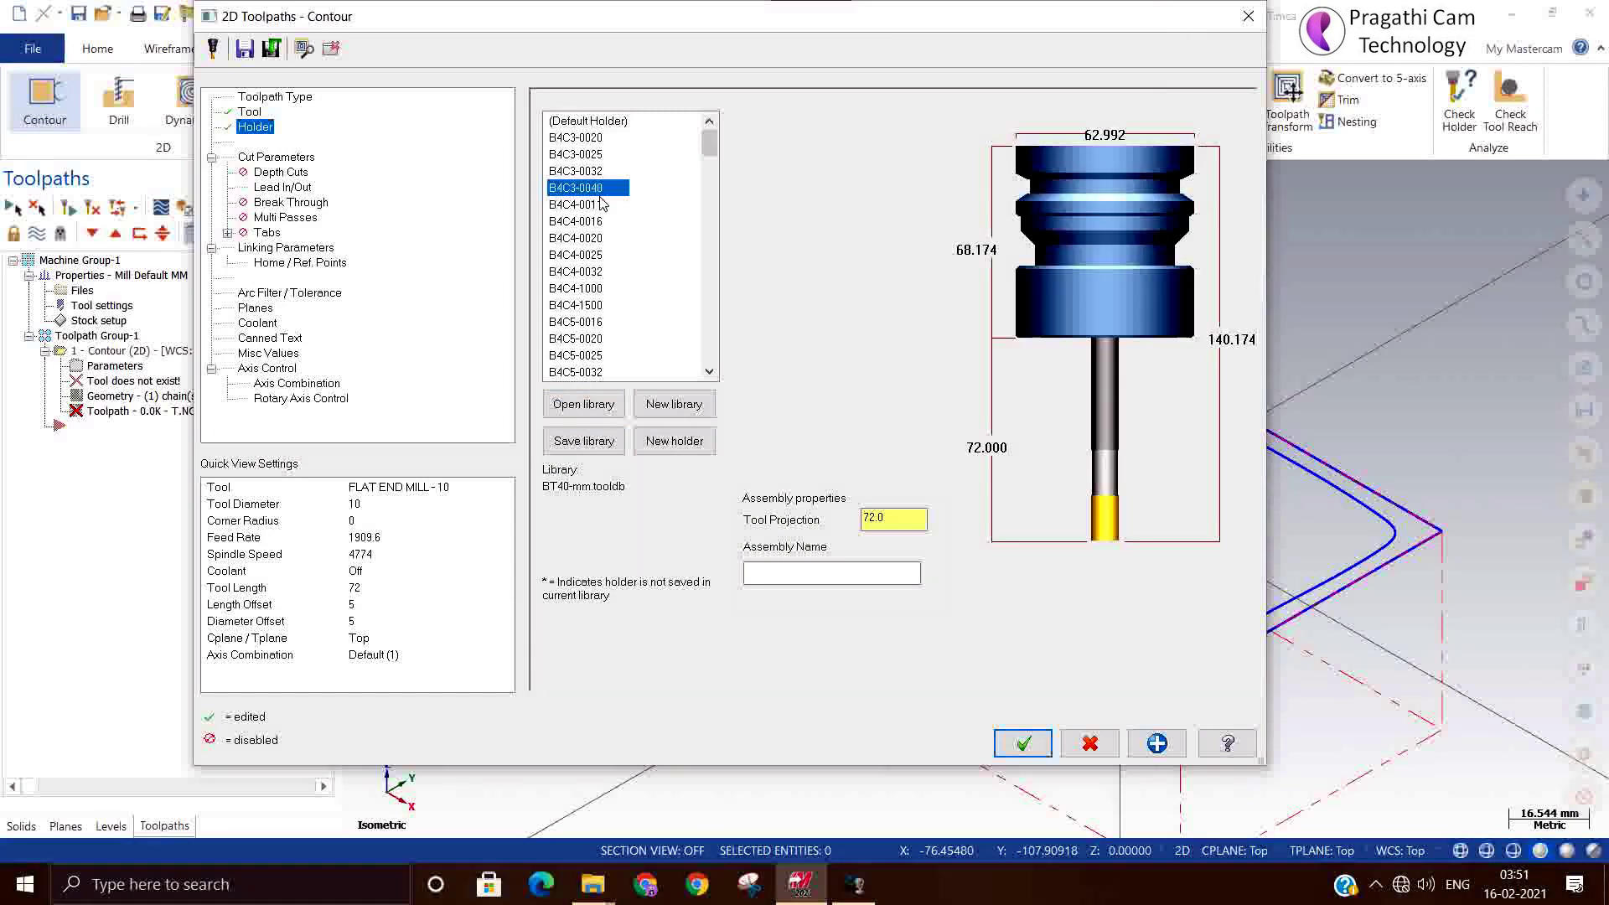
pyautogui.click(601, 206)
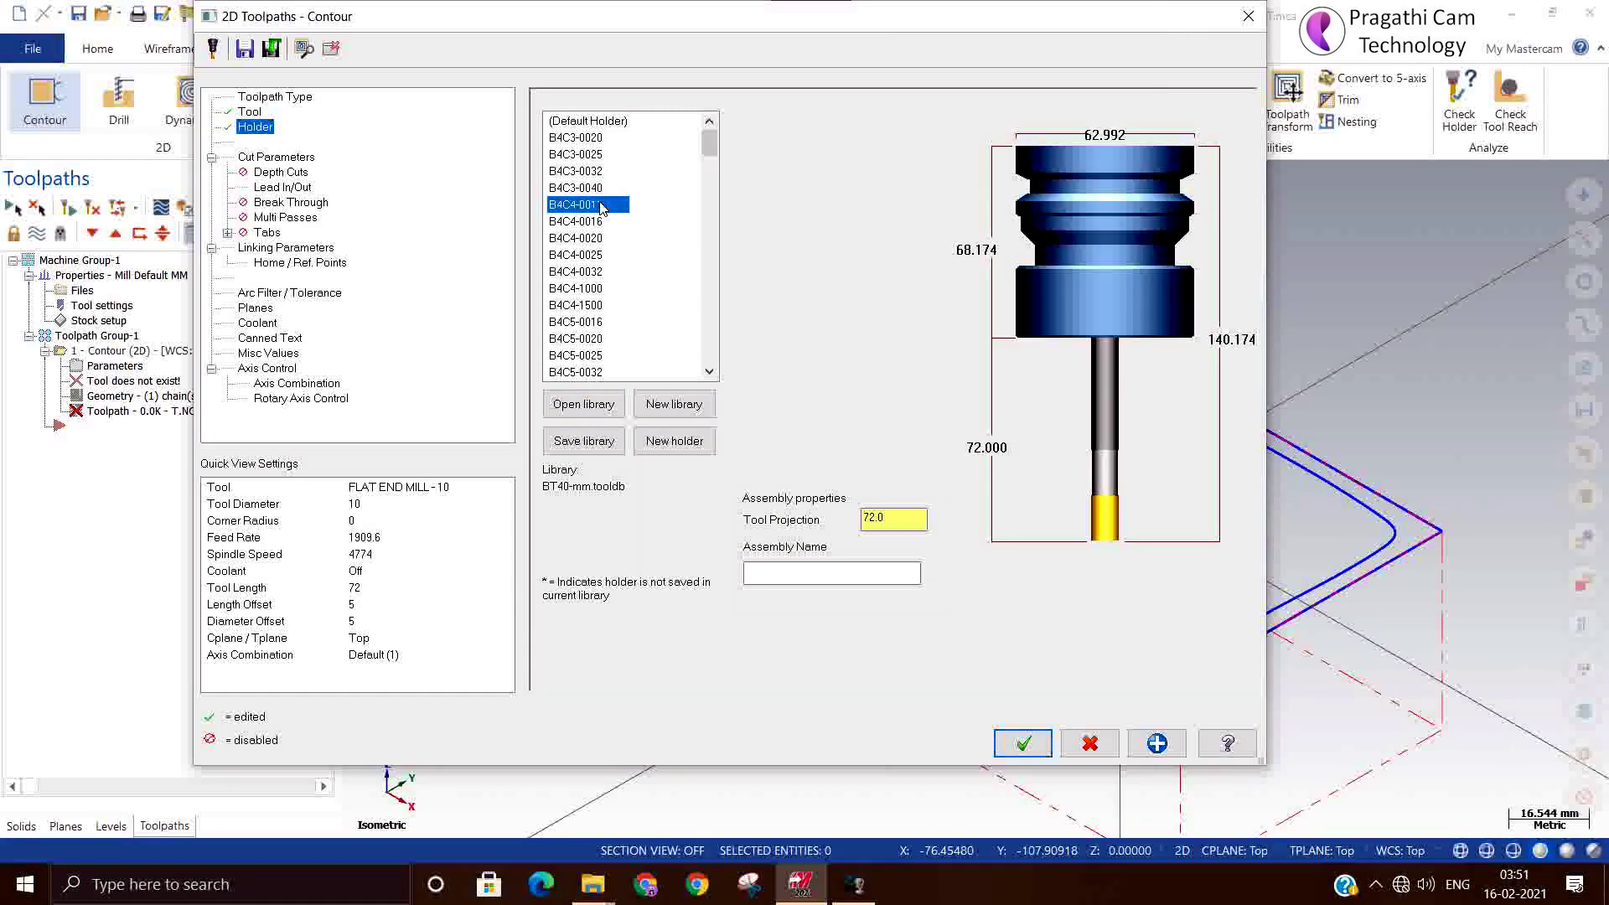
pyautogui.press('Up')
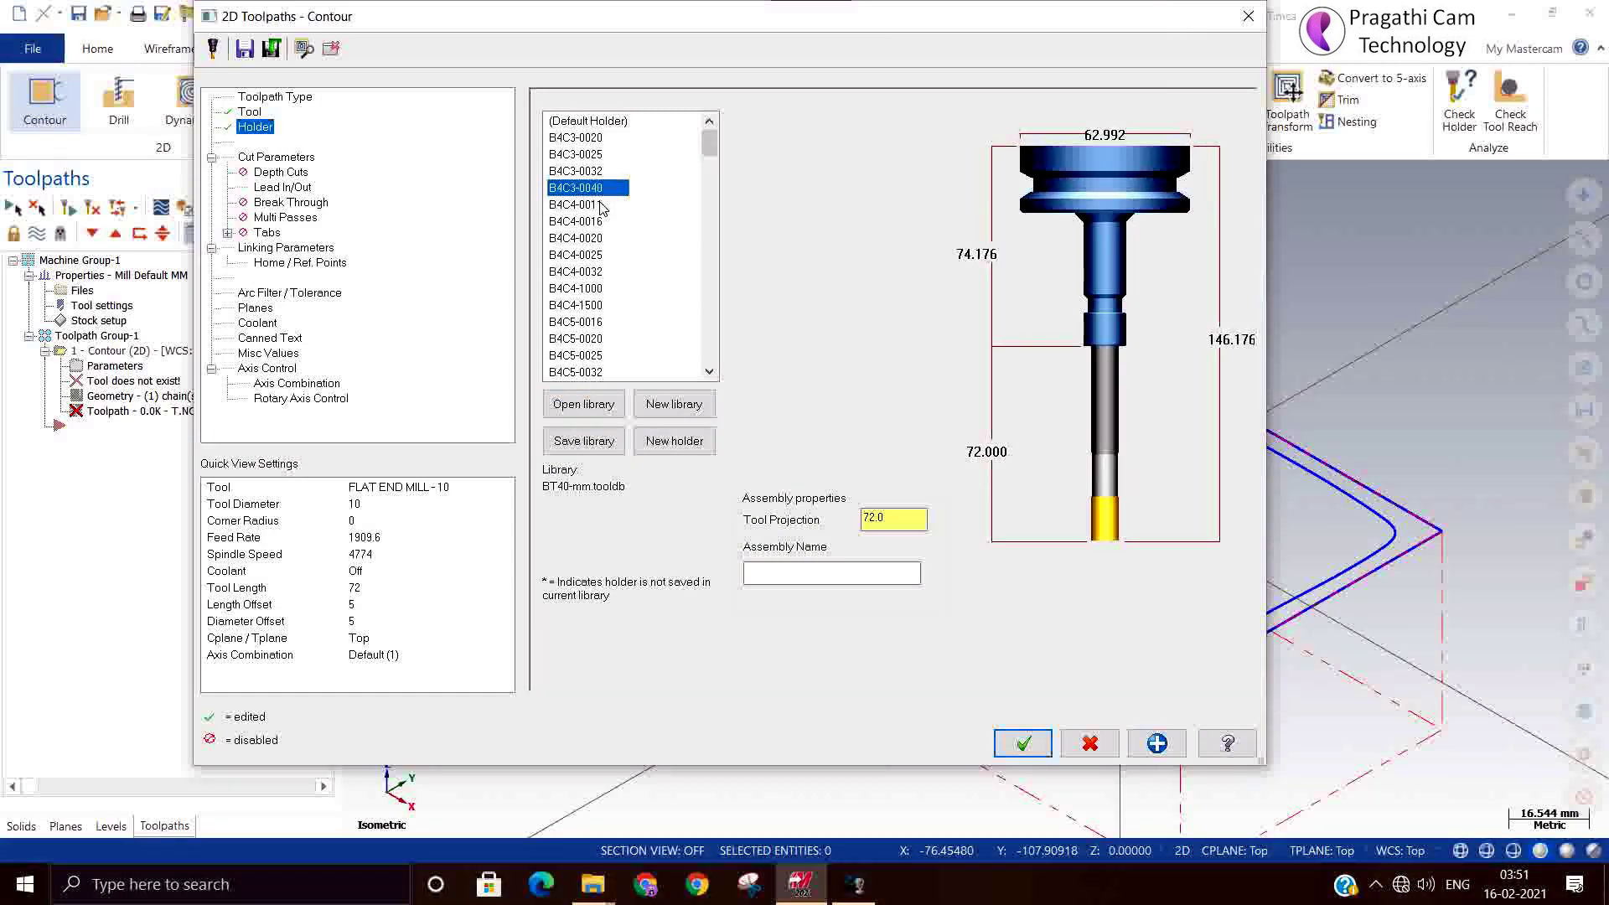
pyautogui.press('Down')
pyautogui.press('Down')
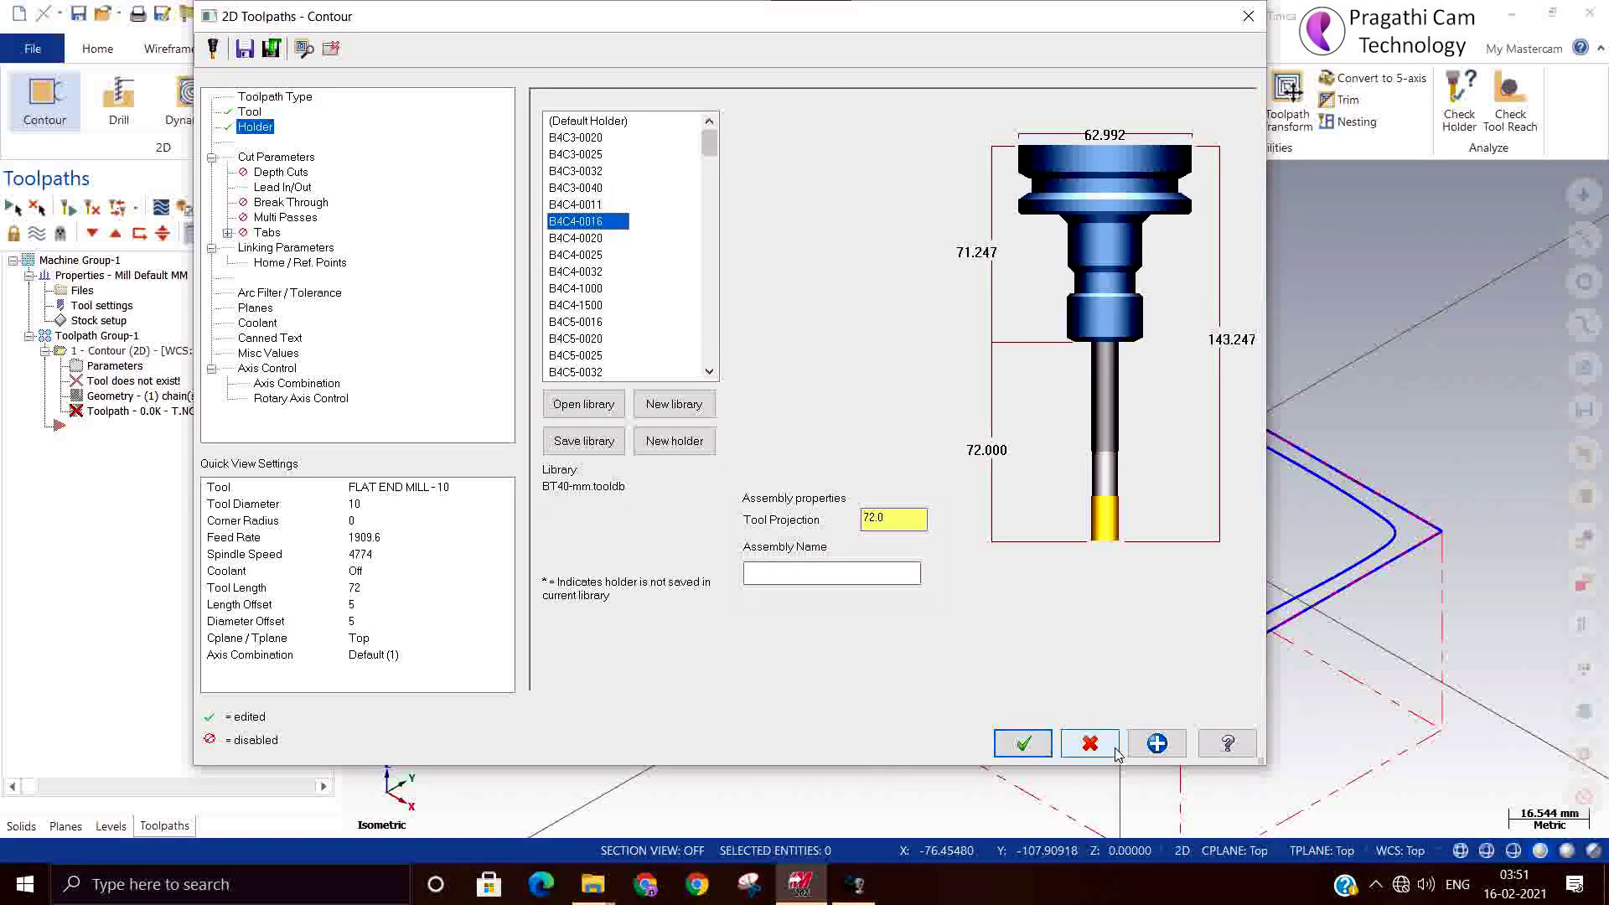
pyautogui.click(1025, 745)
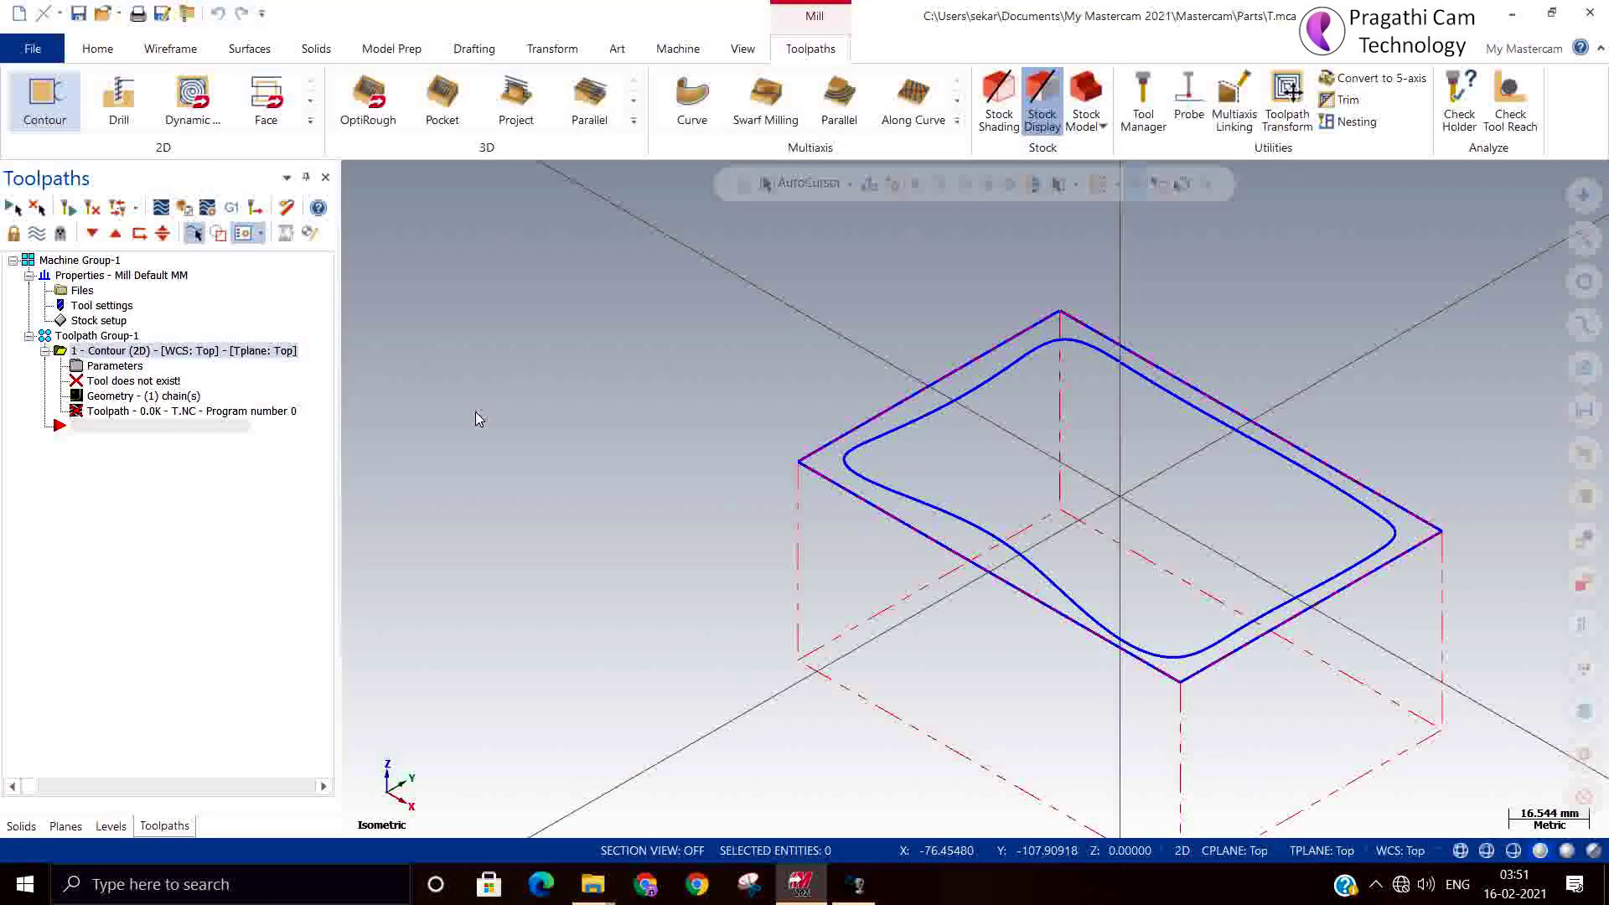
# Step: Reopen the contour operation's parameters, set the end mill's cutting length to 35 mm and check the updated tool in its holder
pyautogui.click(96, 369)
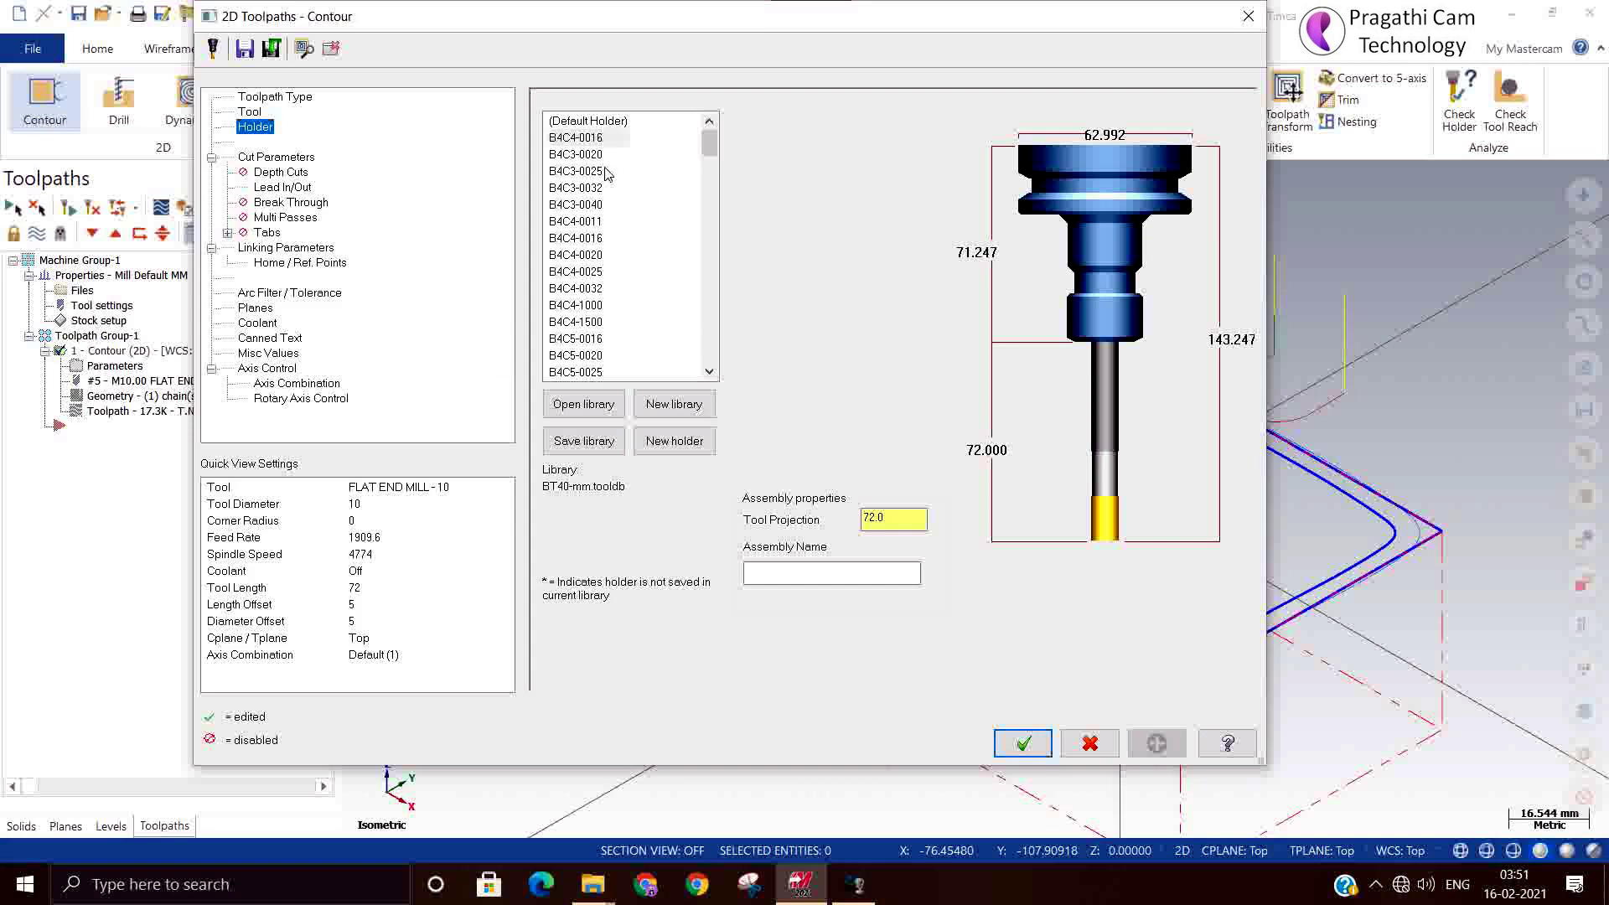
pyautogui.click(592, 140)
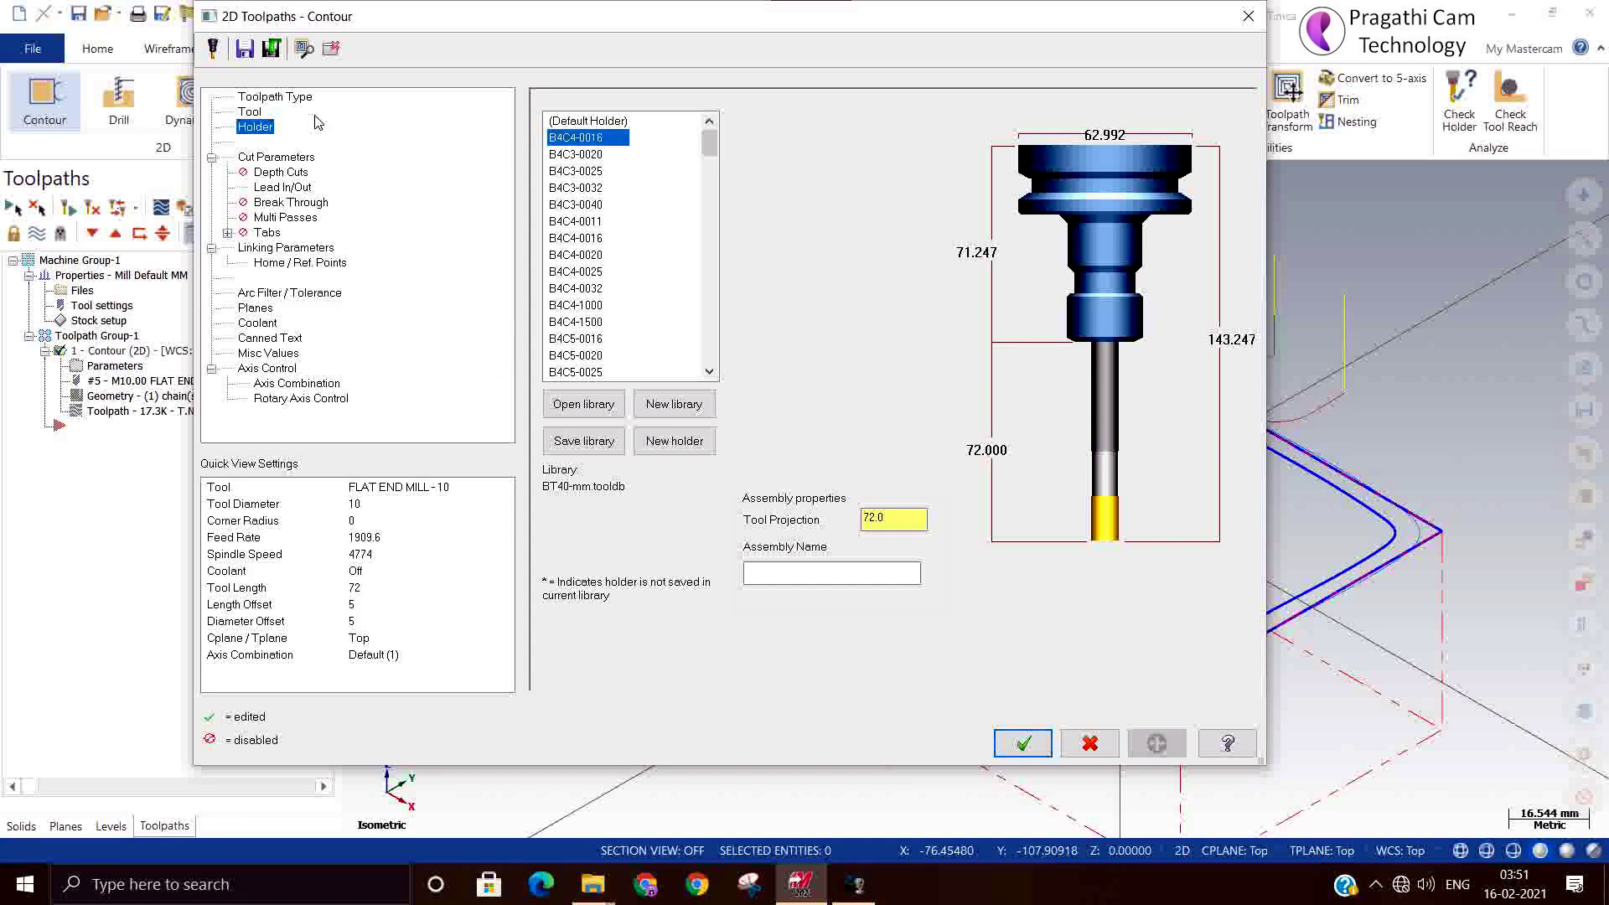
pyautogui.click(250, 112)
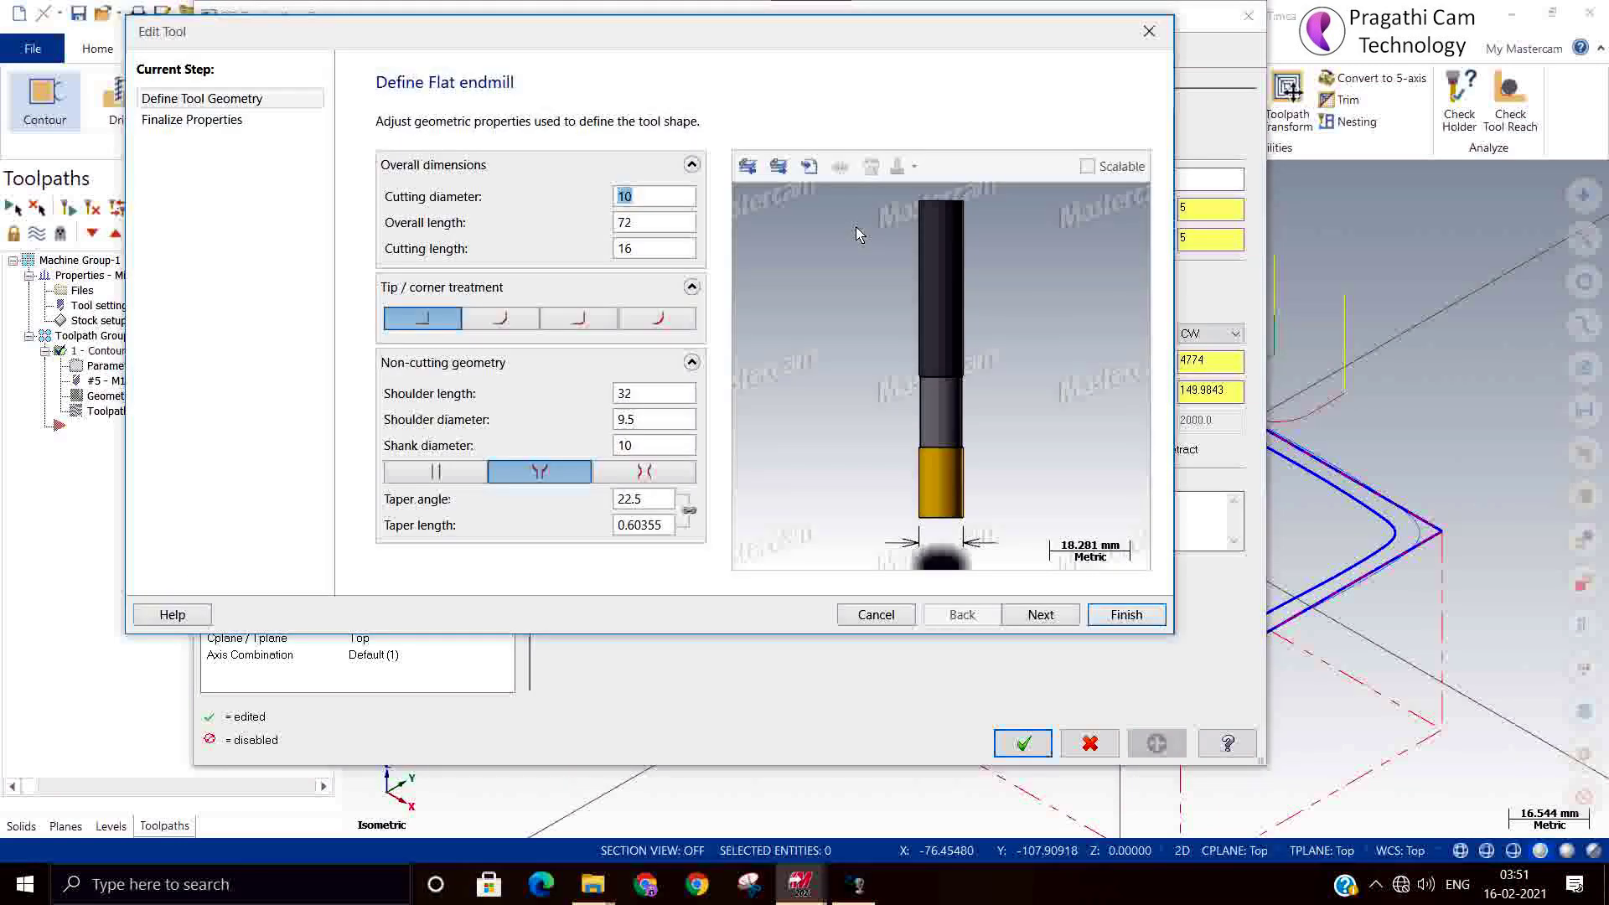
pyautogui.click(650, 244)
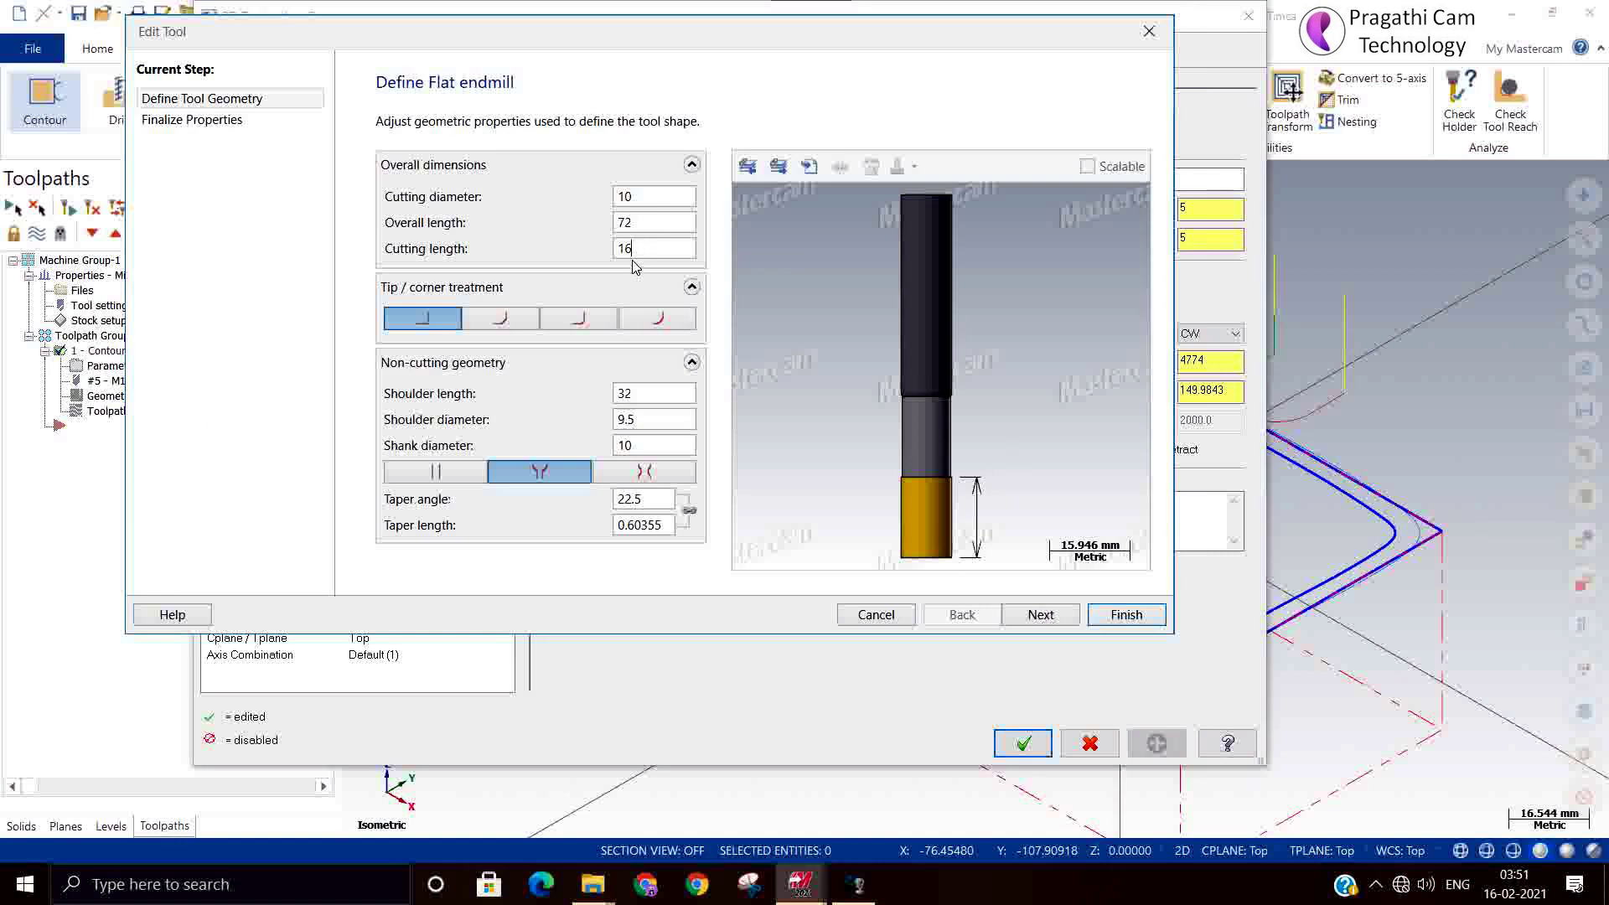
pyautogui.moveTo(642, 251); pyautogui.dragTo(537, 253)
pyautogui.write('35')
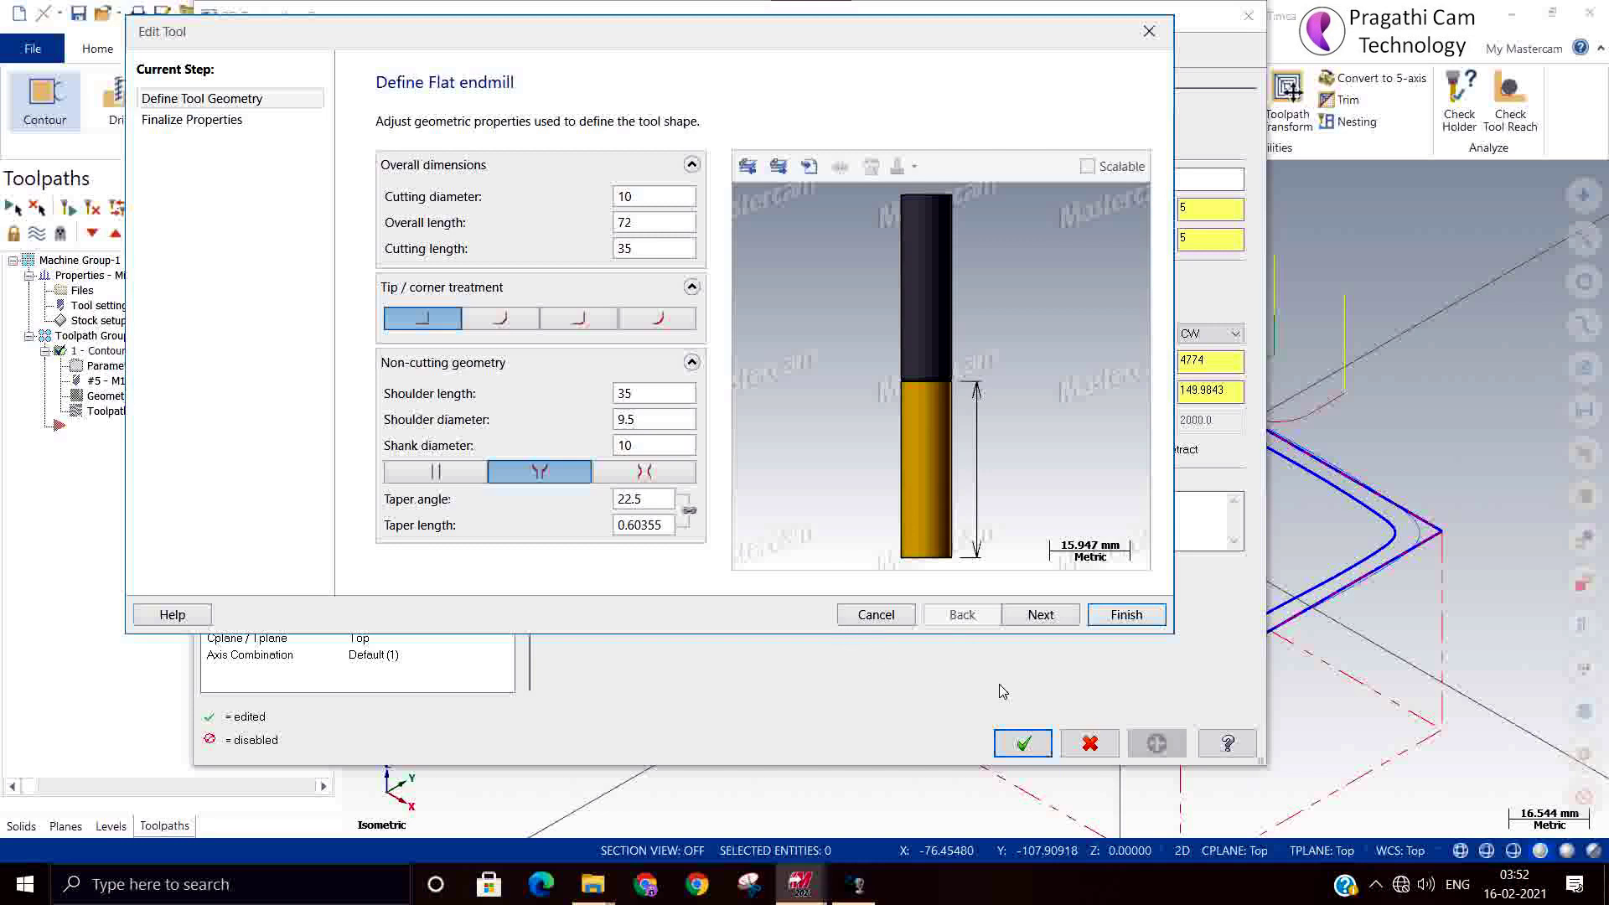
pyautogui.click(1124, 617)
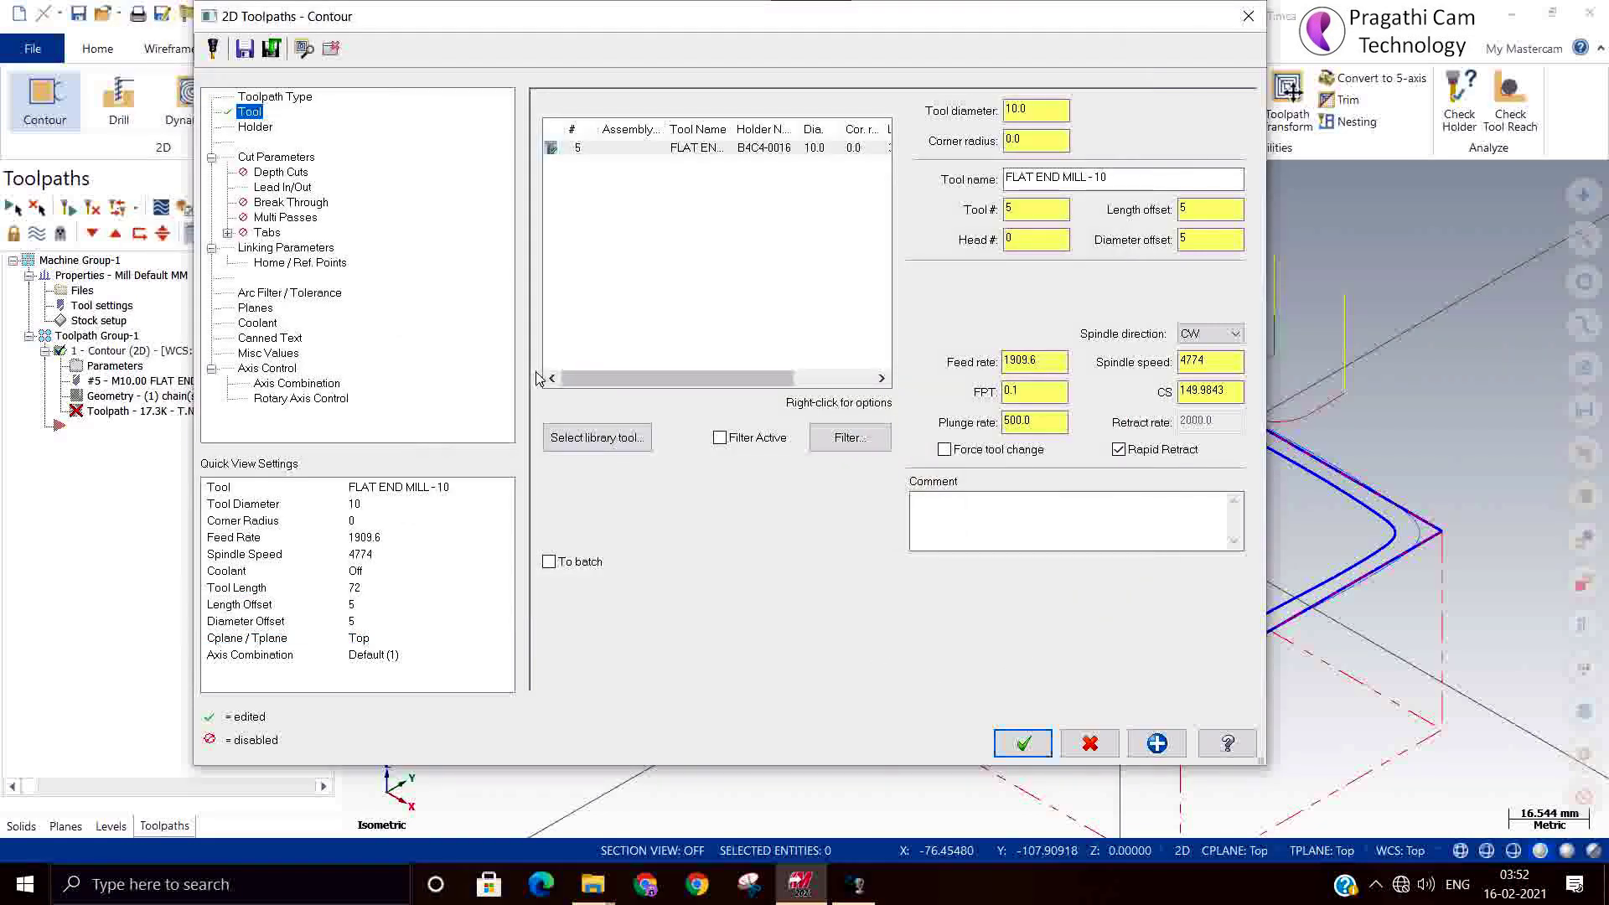
pyautogui.click(263, 129)
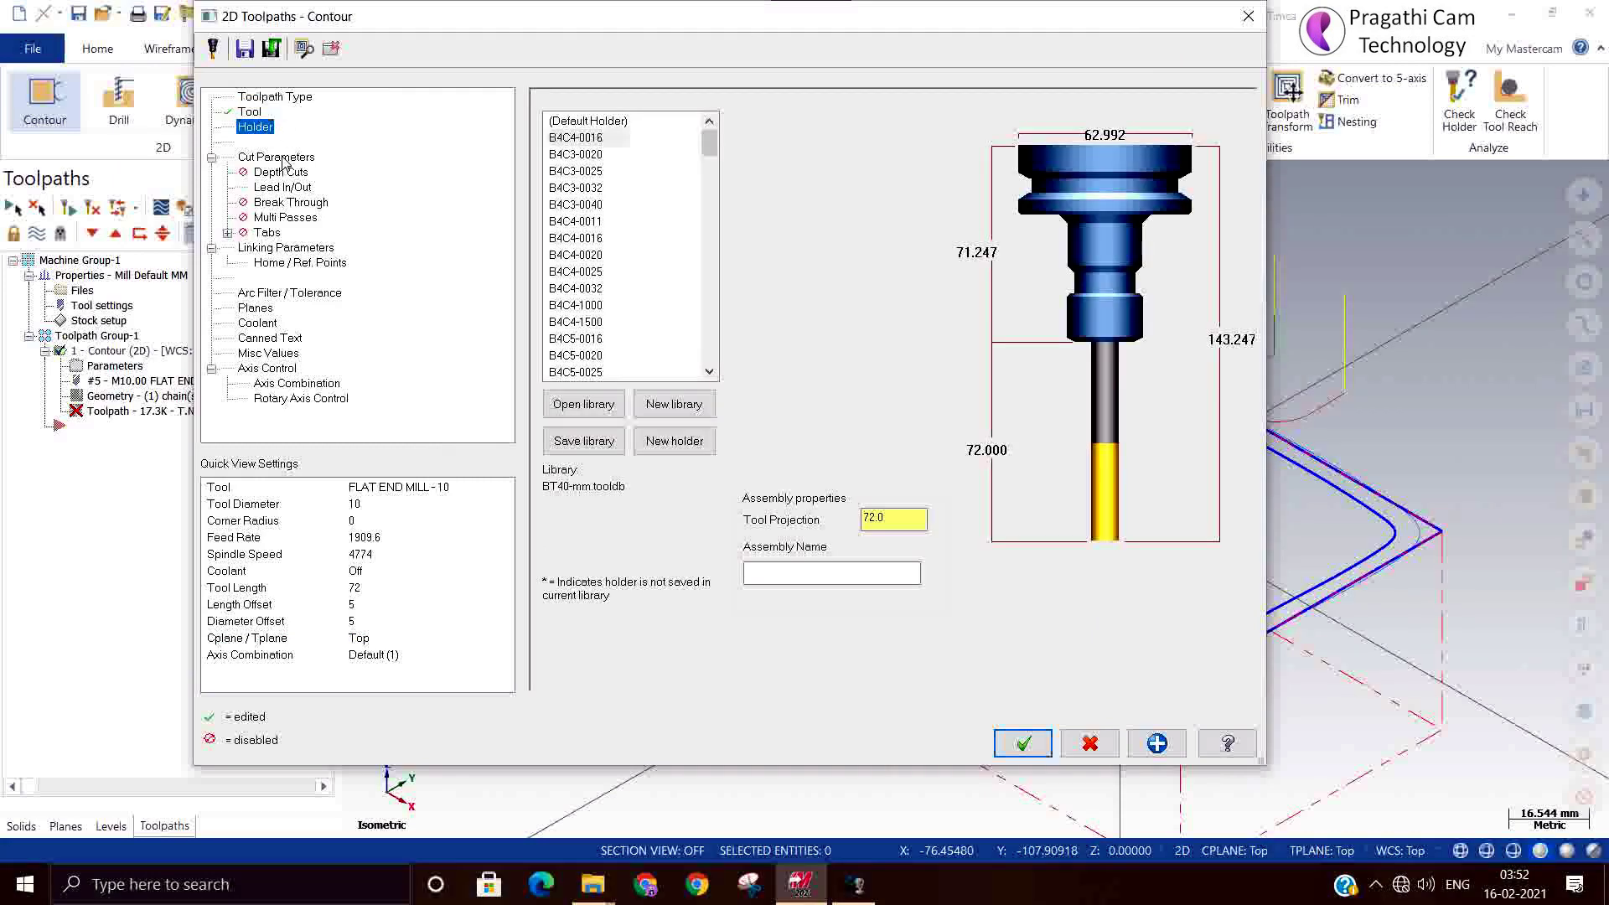
# Step: Examine the compensation types and contour types available in the contour operation's cut parameters
pyautogui.click(277, 158)
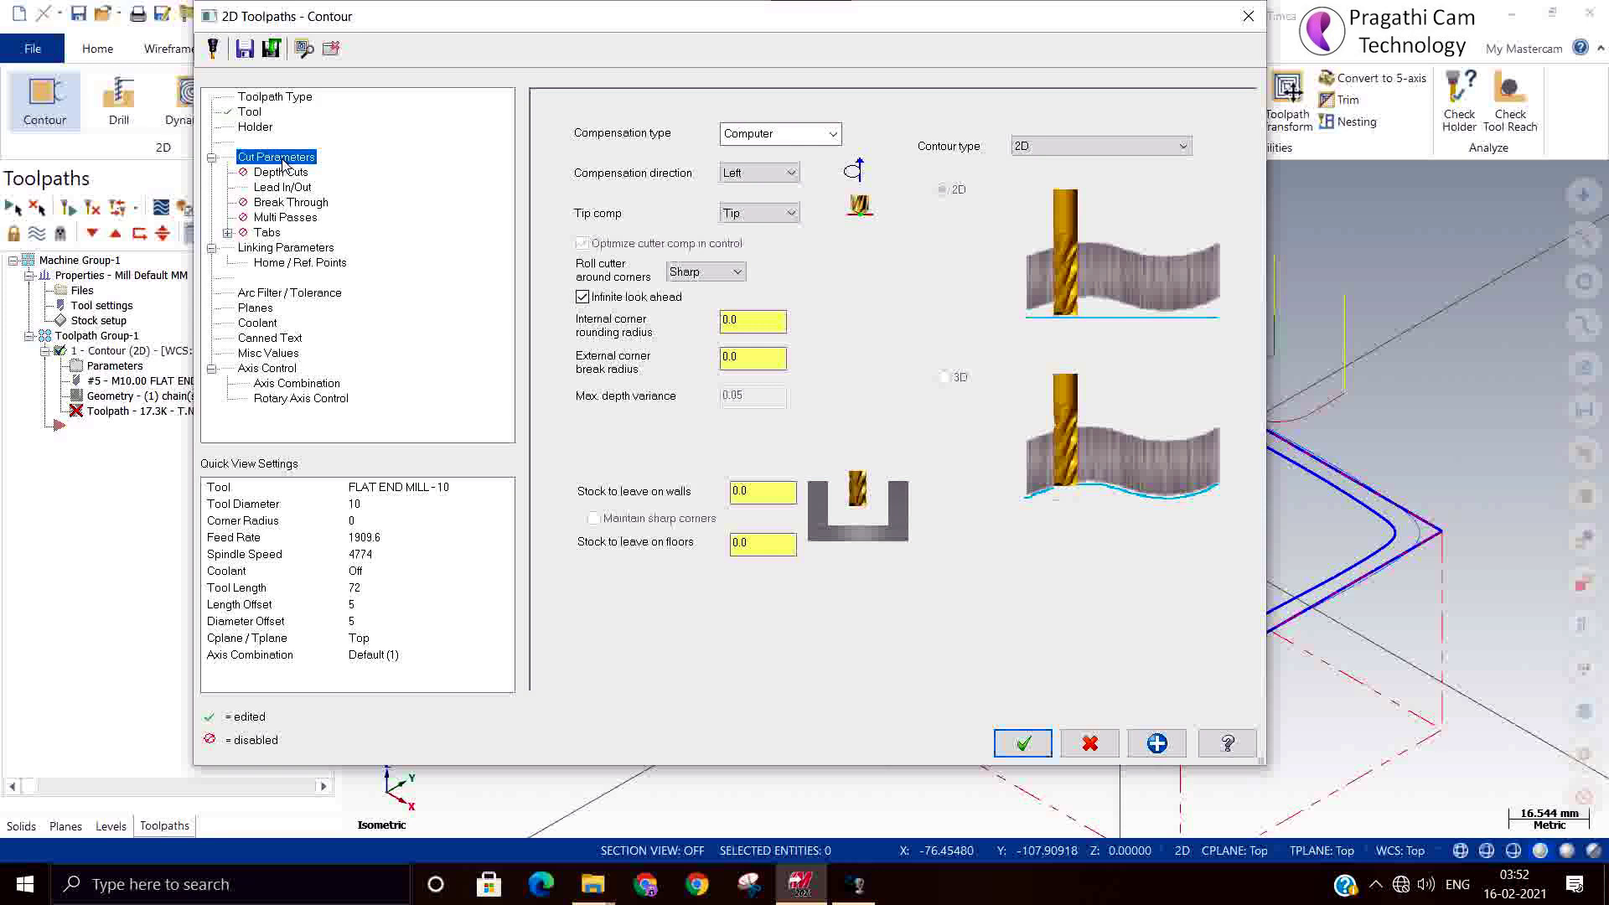
pyautogui.click(771, 137)
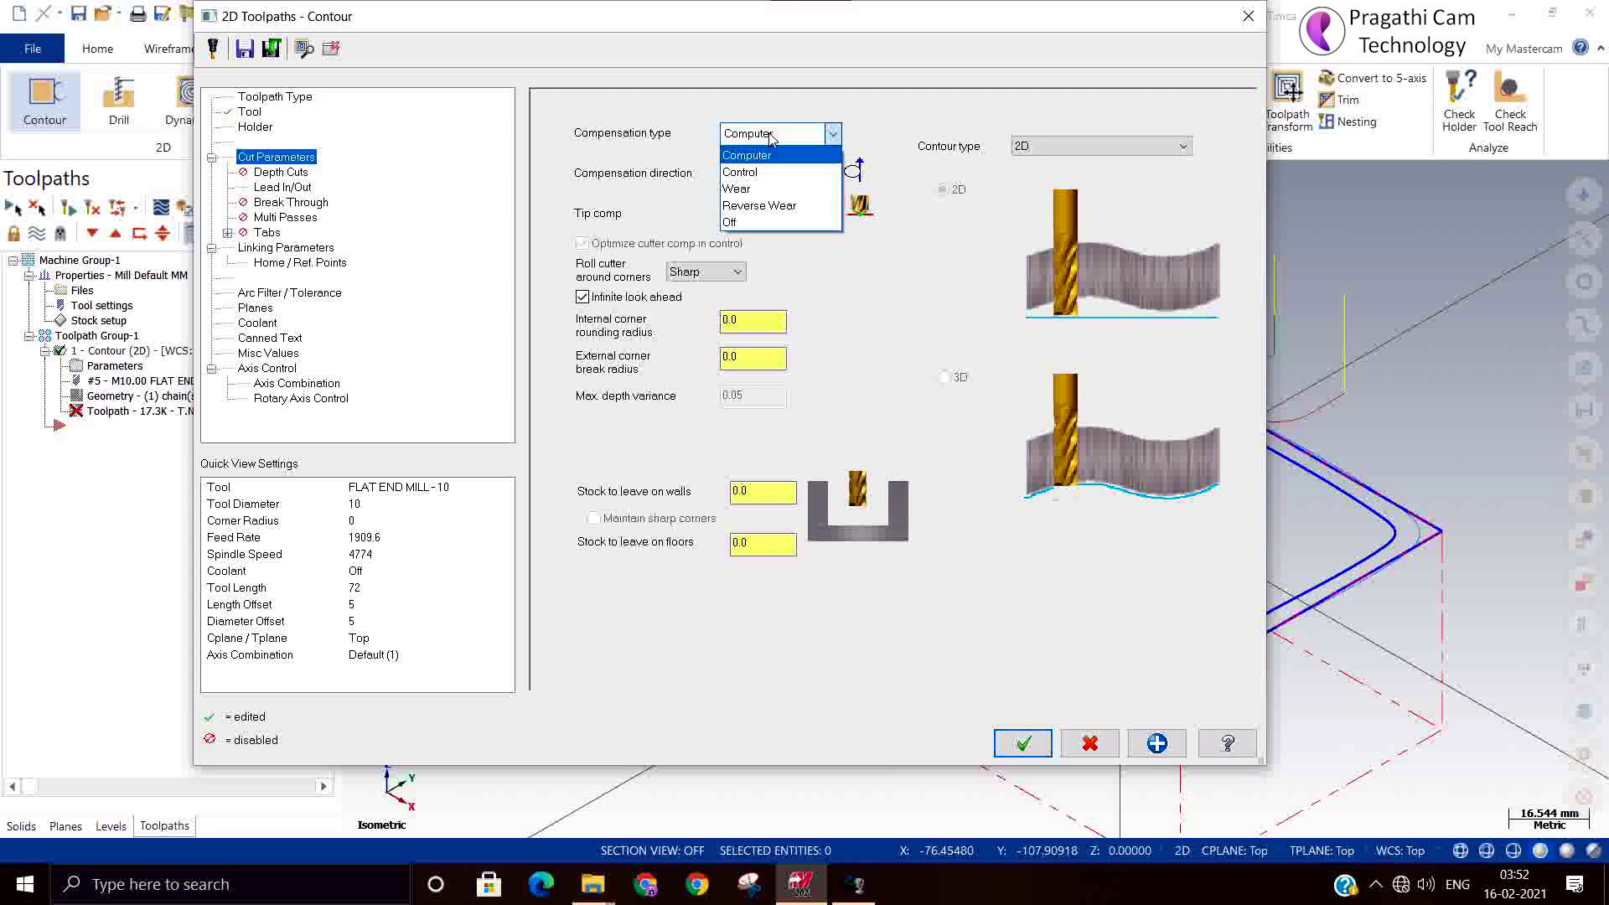
pyautogui.click(771, 137)
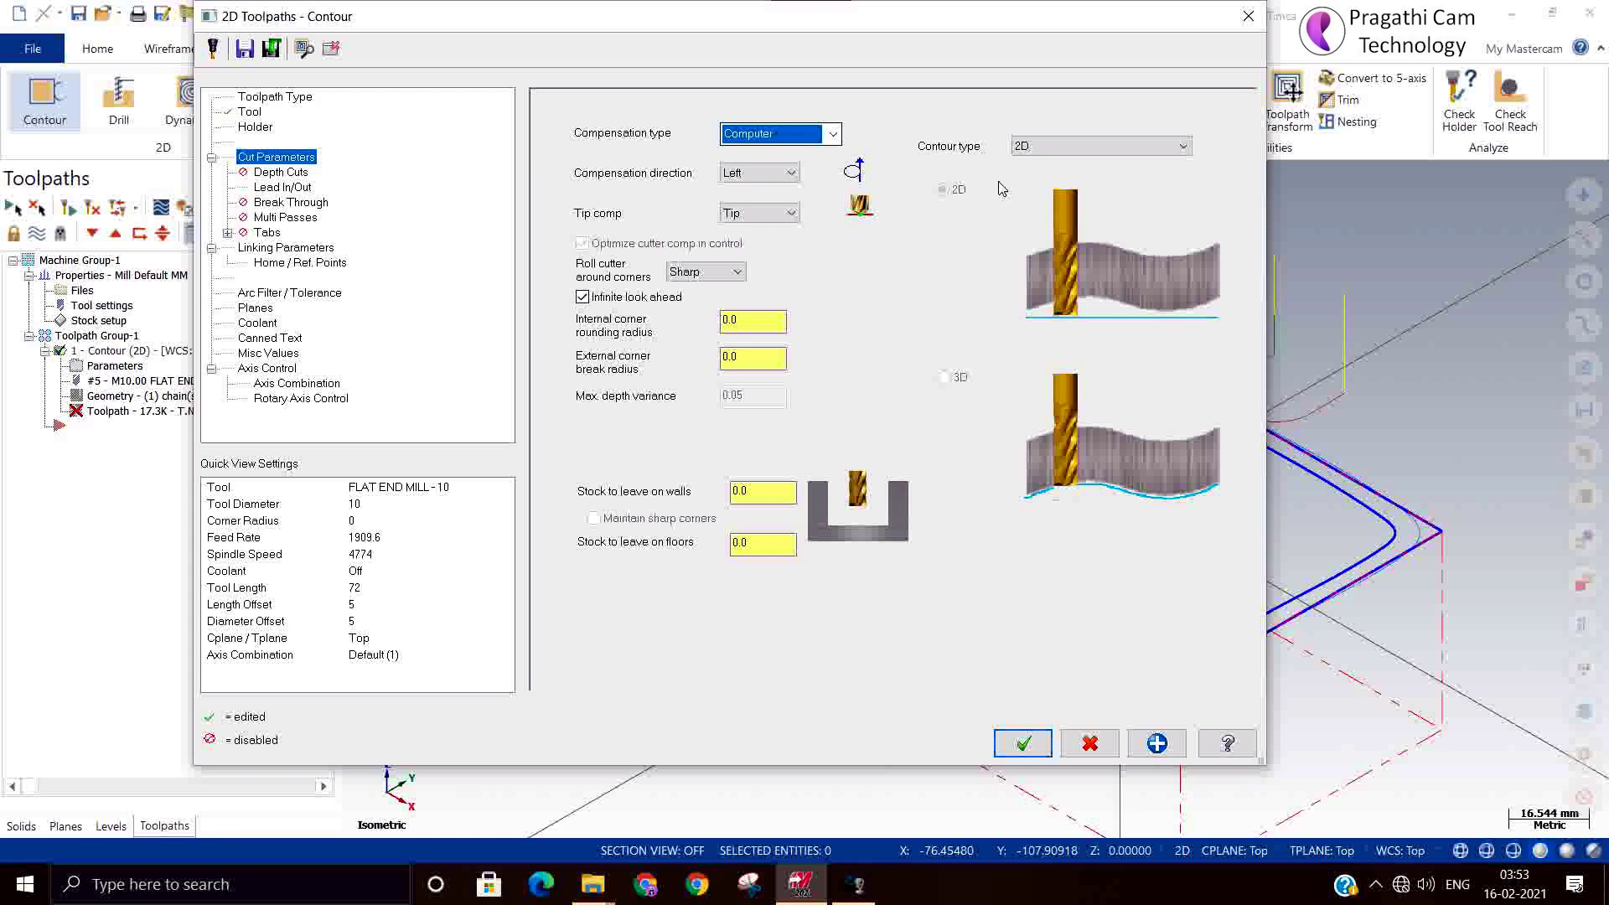
pyautogui.click(1042, 148)
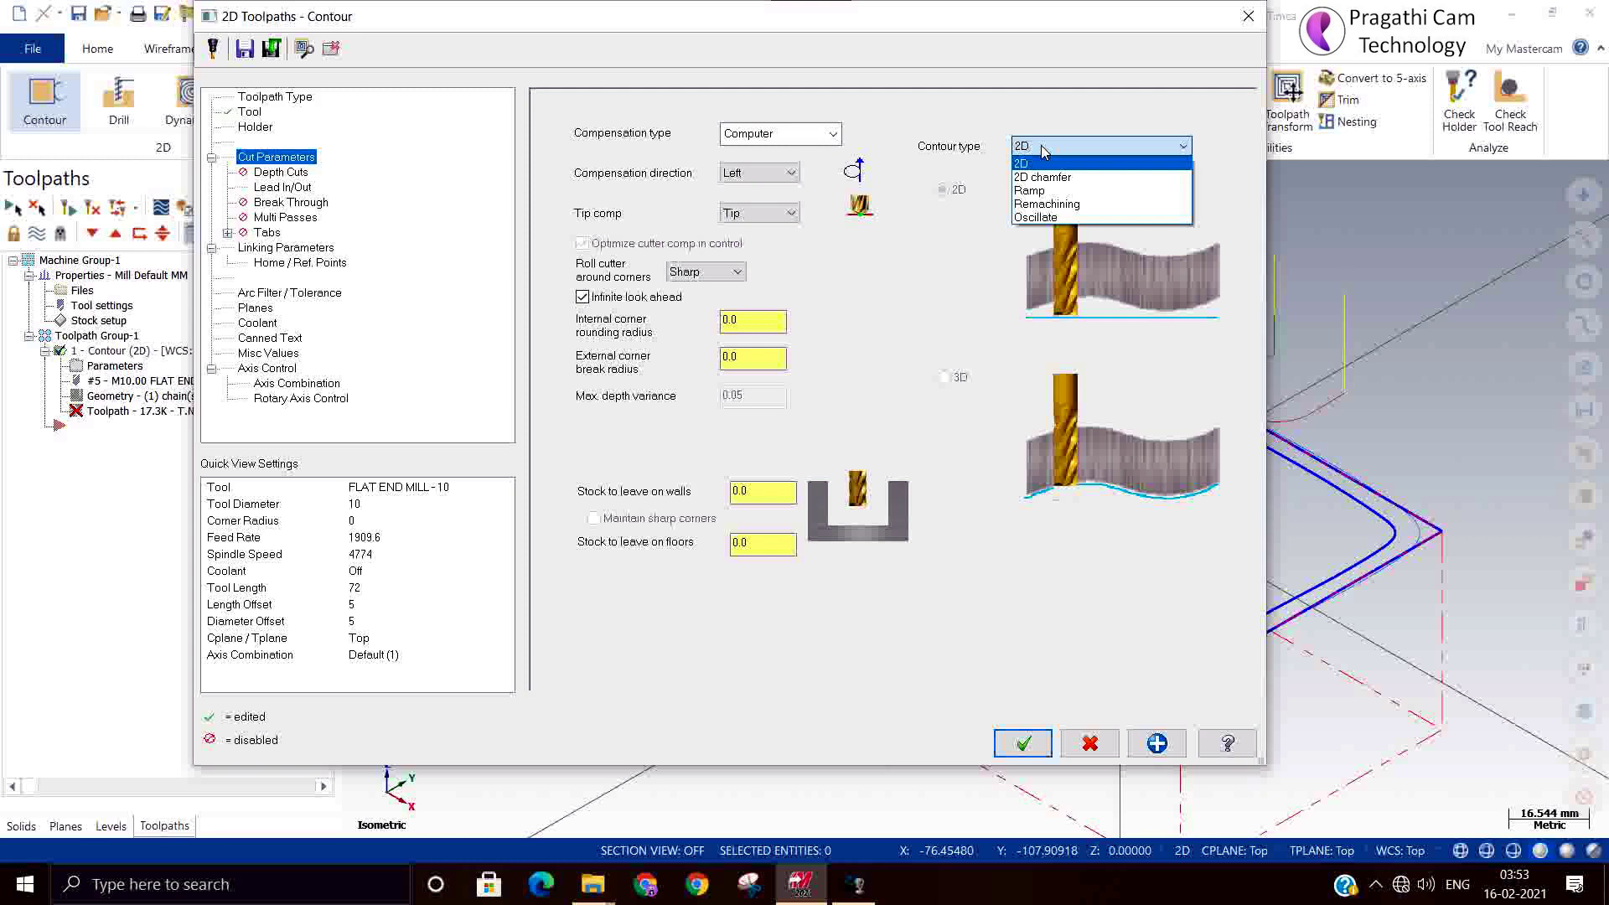
pyautogui.click(1043, 149)
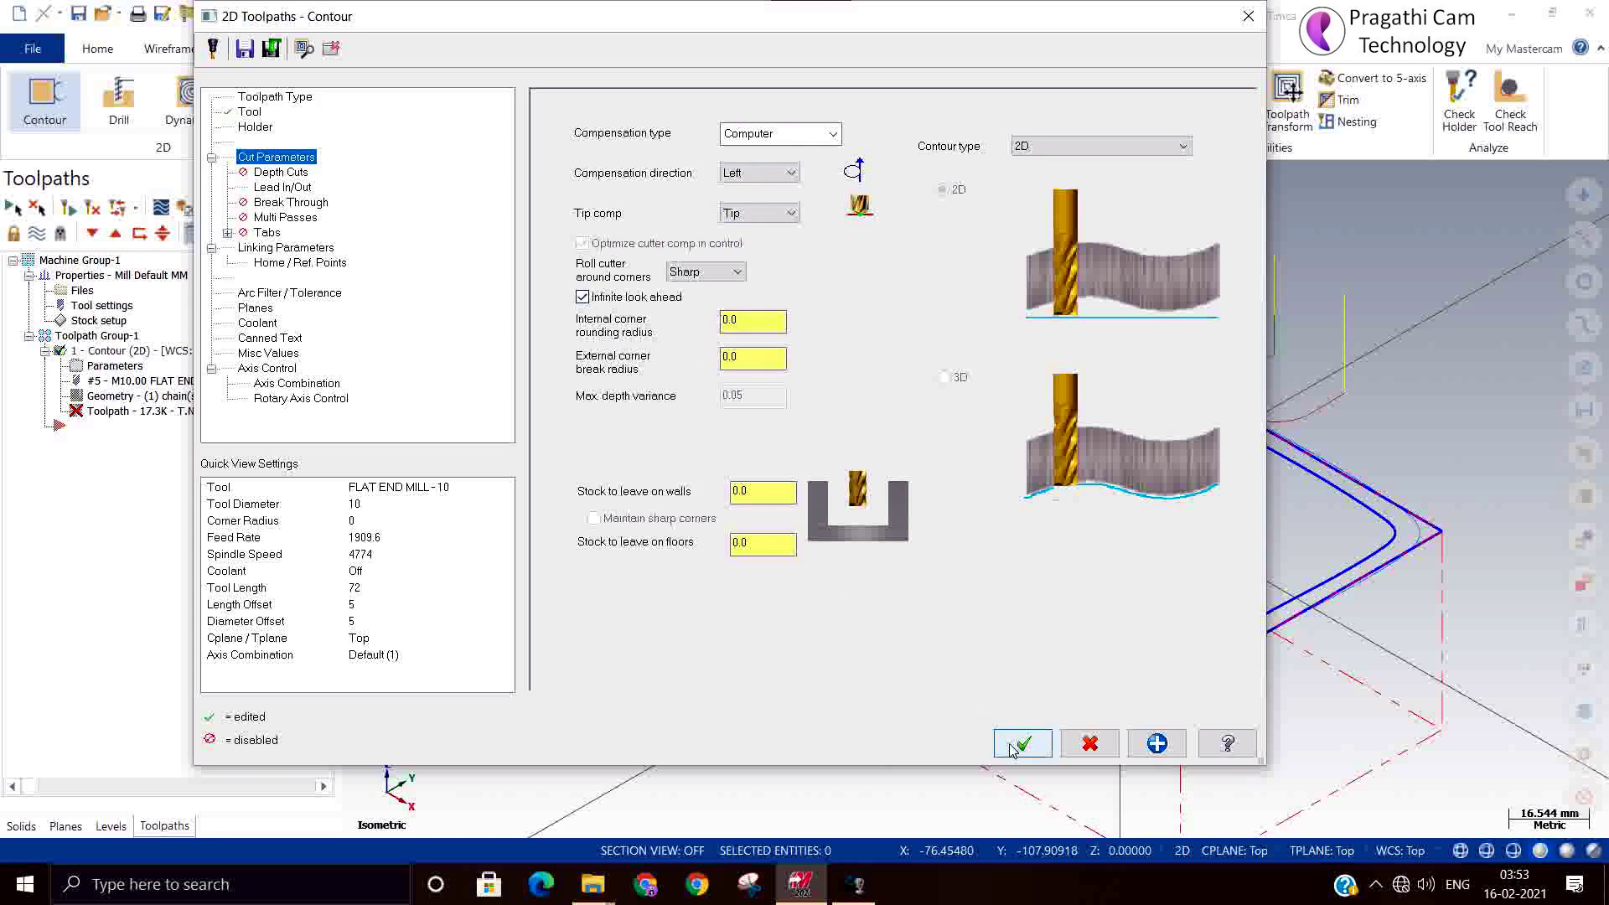
# Step: Enable depth cuts for the contour toolpath with a maximum rough step of 1 mm
pyautogui.click(283, 174)
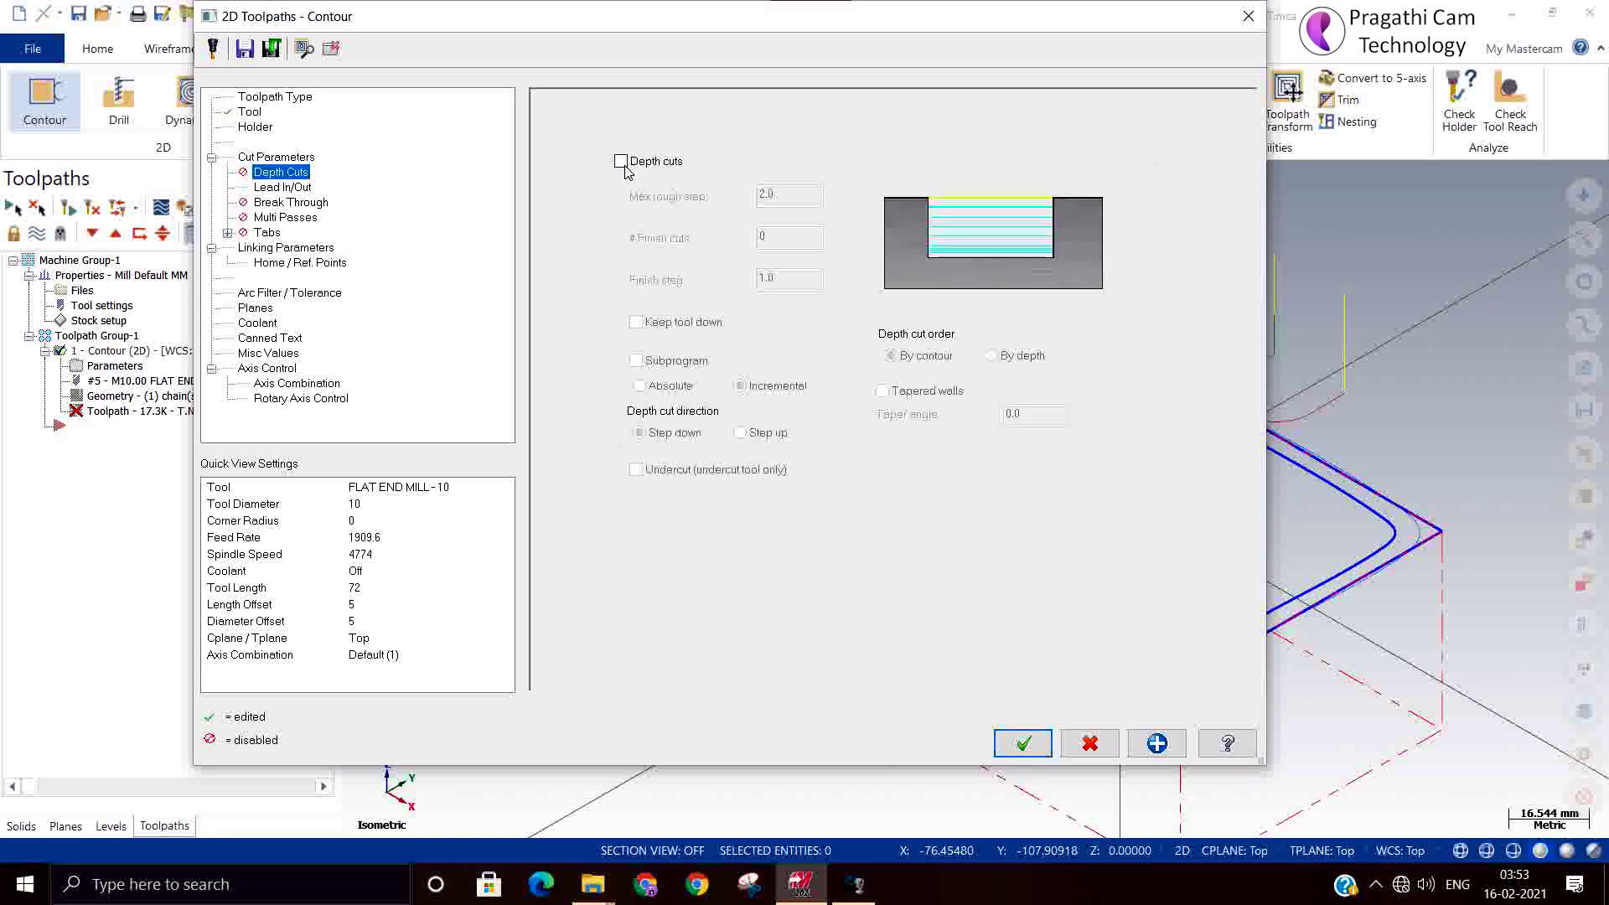
pyautogui.click(623, 164)
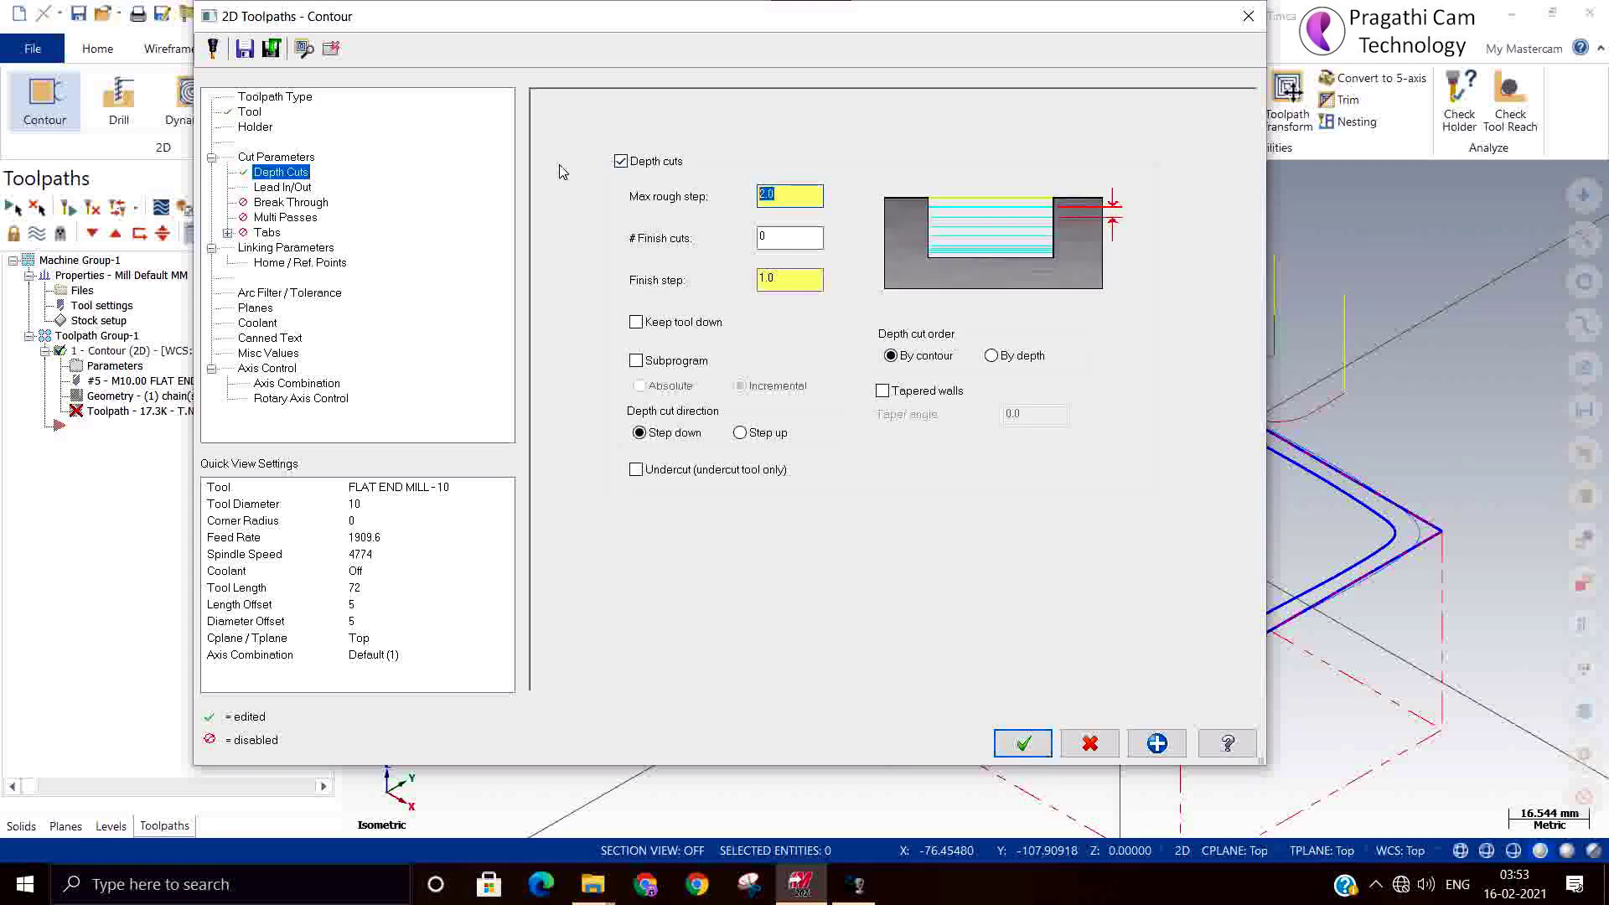
pyautogui.write('1')
# Step: Set the contour's linking depth to absolute -10 mm and its feed plane to absolute, and accept the toolpath parameters
pyautogui.click(307, 188)
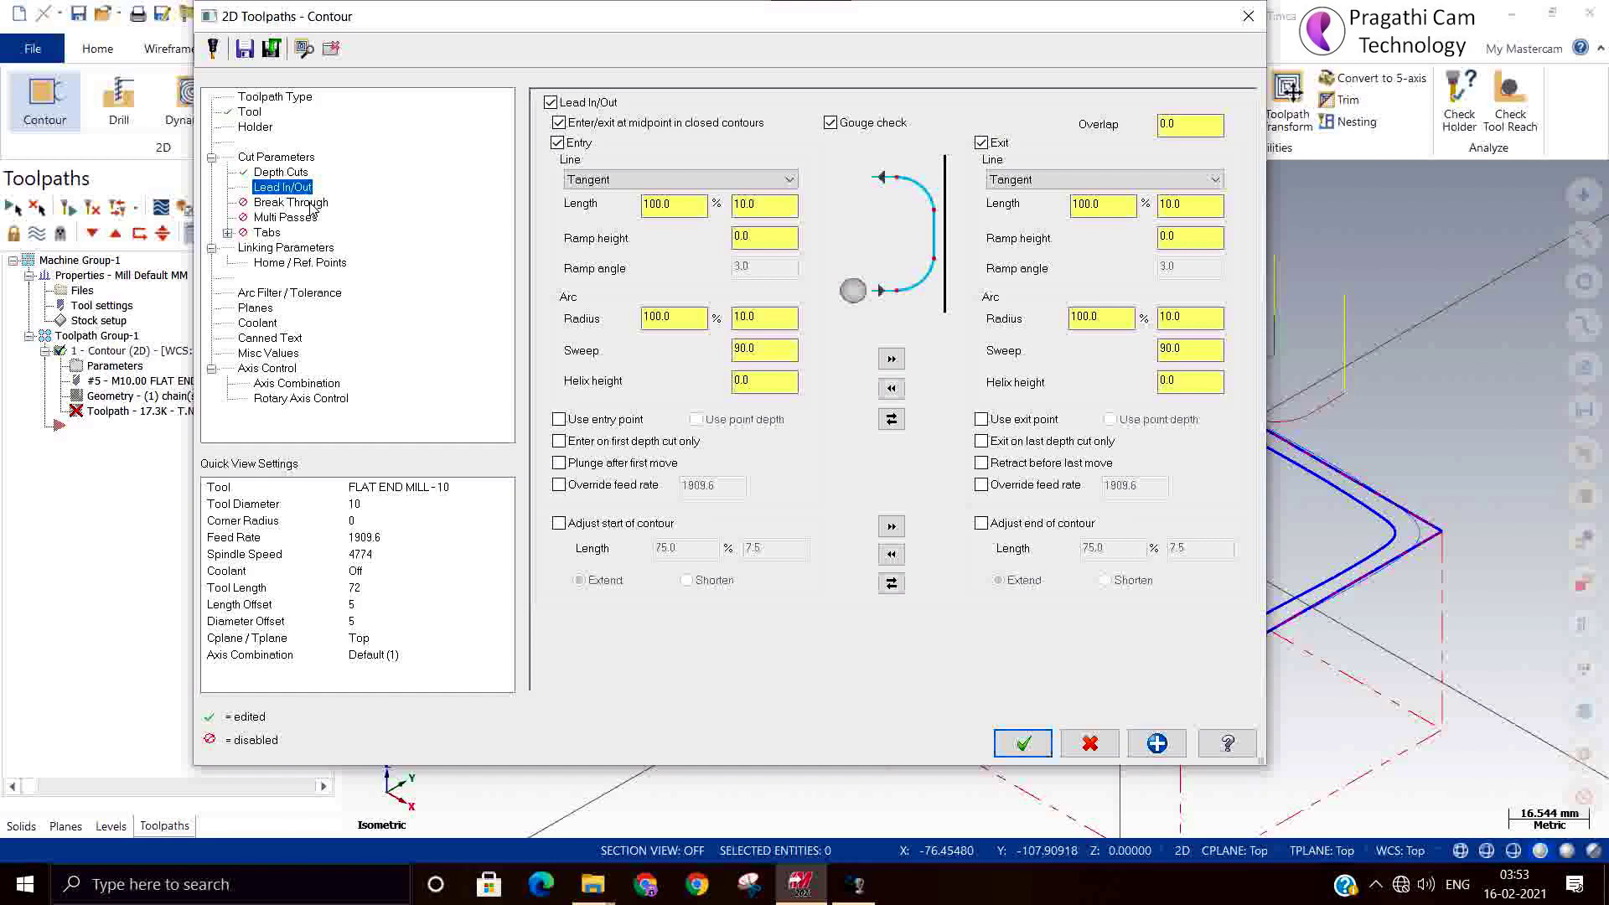
pyautogui.click(297, 206)
pyautogui.click(289, 218)
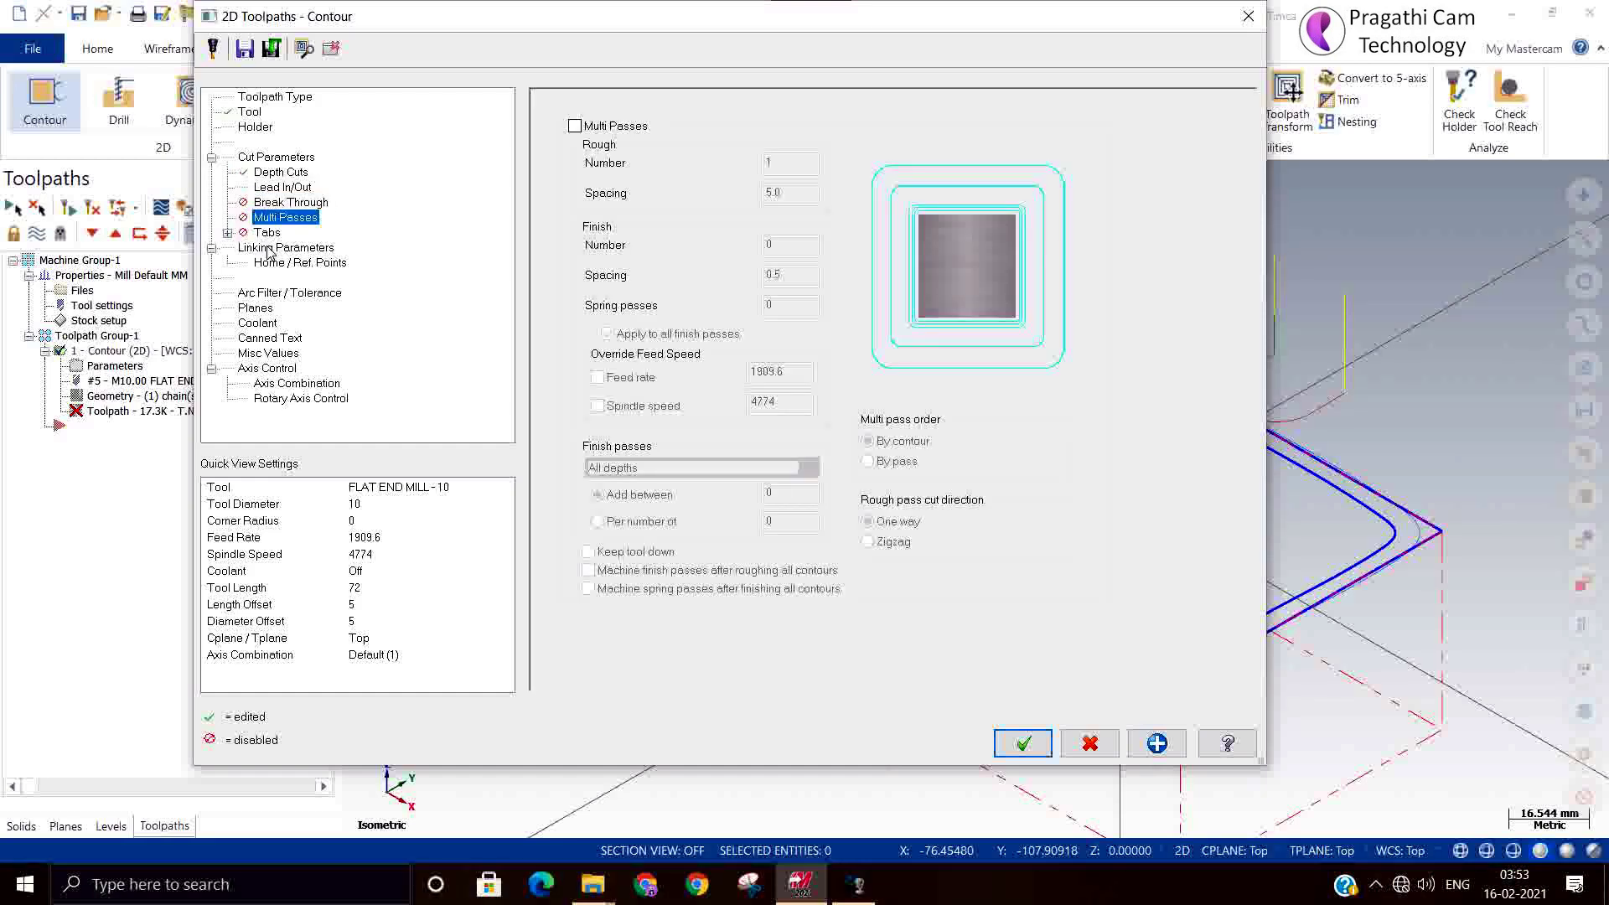
pyautogui.click(268, 249)
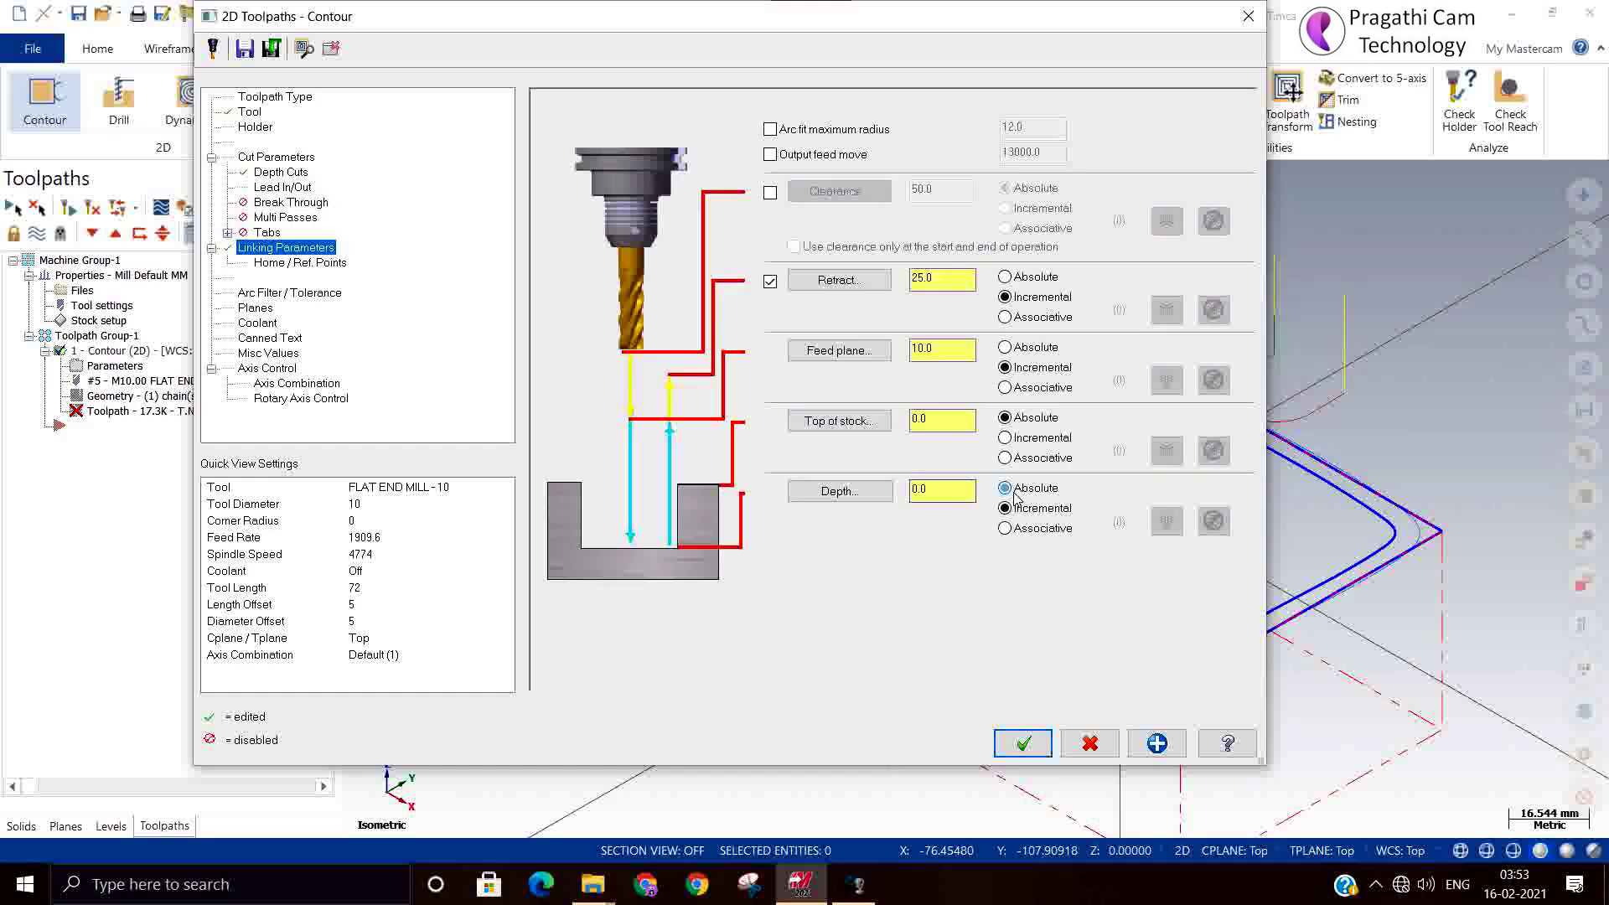
pyautogui.click(1014, 493)
pyautogui.click(1022, 348)
pyautogui.press('Tab')
pyautogui.press('Tab')
pyautogui.write('-')
pyautogui.click(1022, 745)
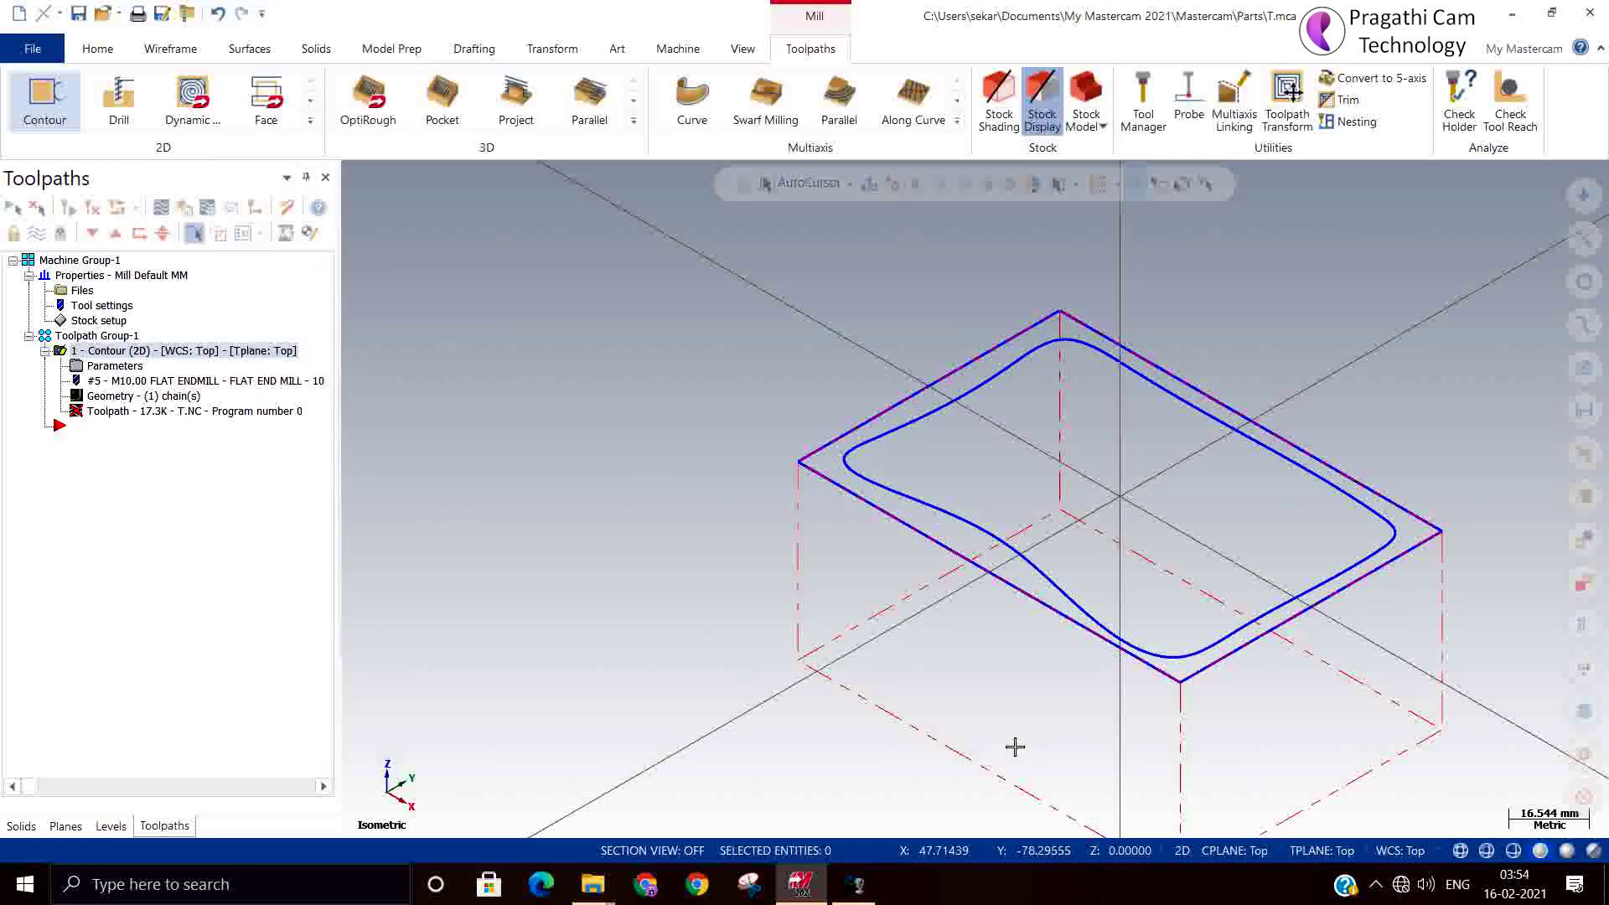
# Step: Reopen the contour operation's parameters and turn flood coolant on
pyautogui.click(104, 367)
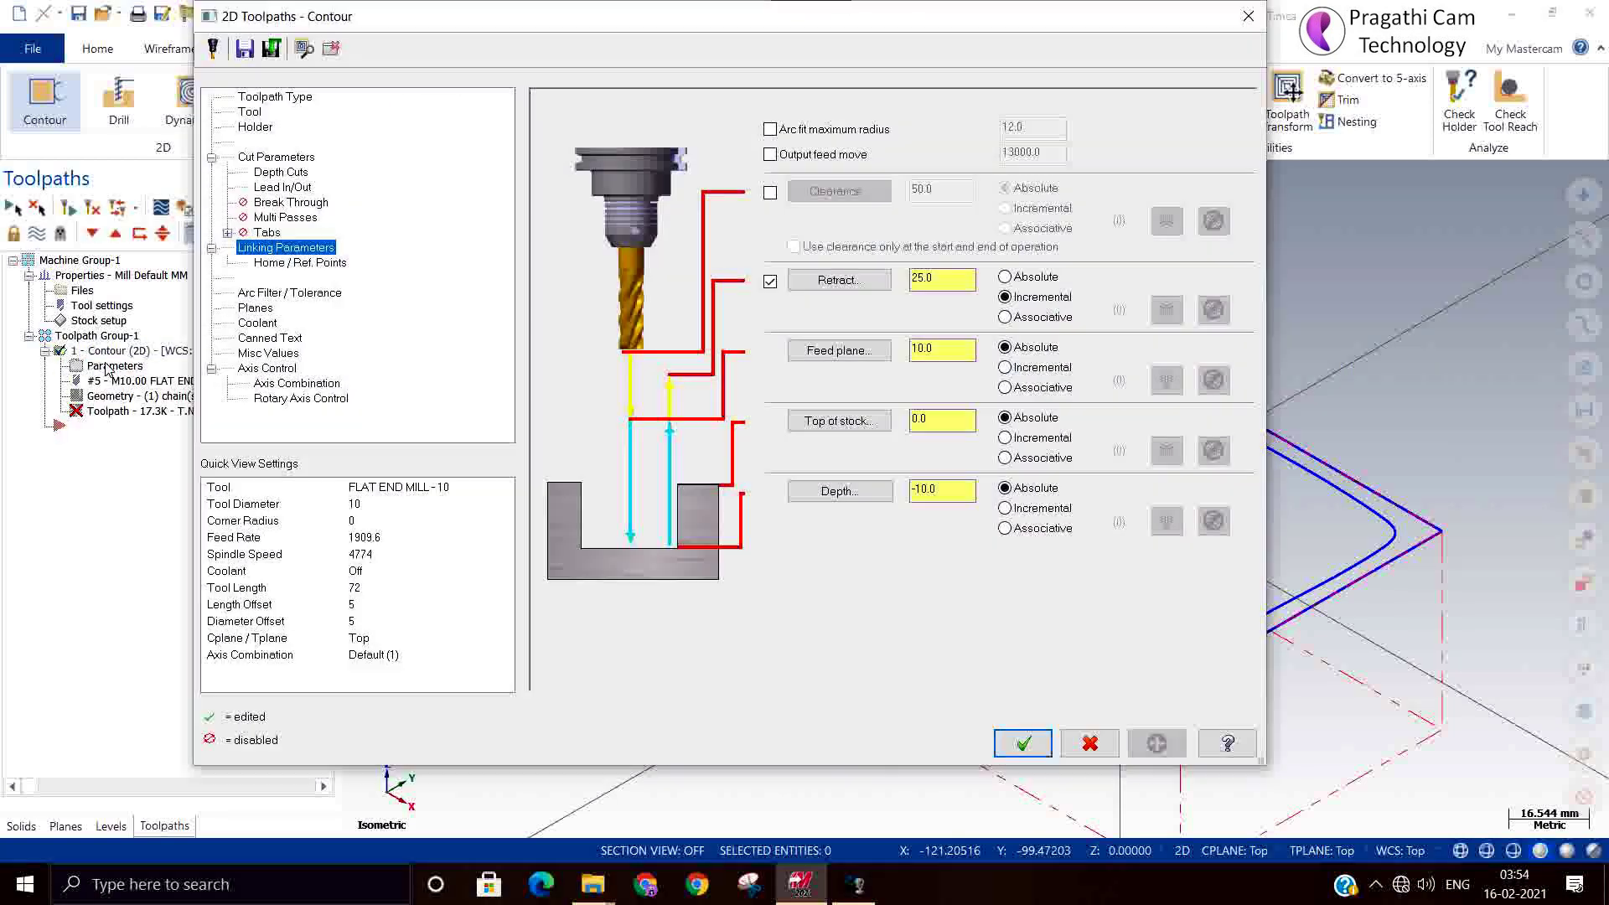
pyautogui.click(247, 325)
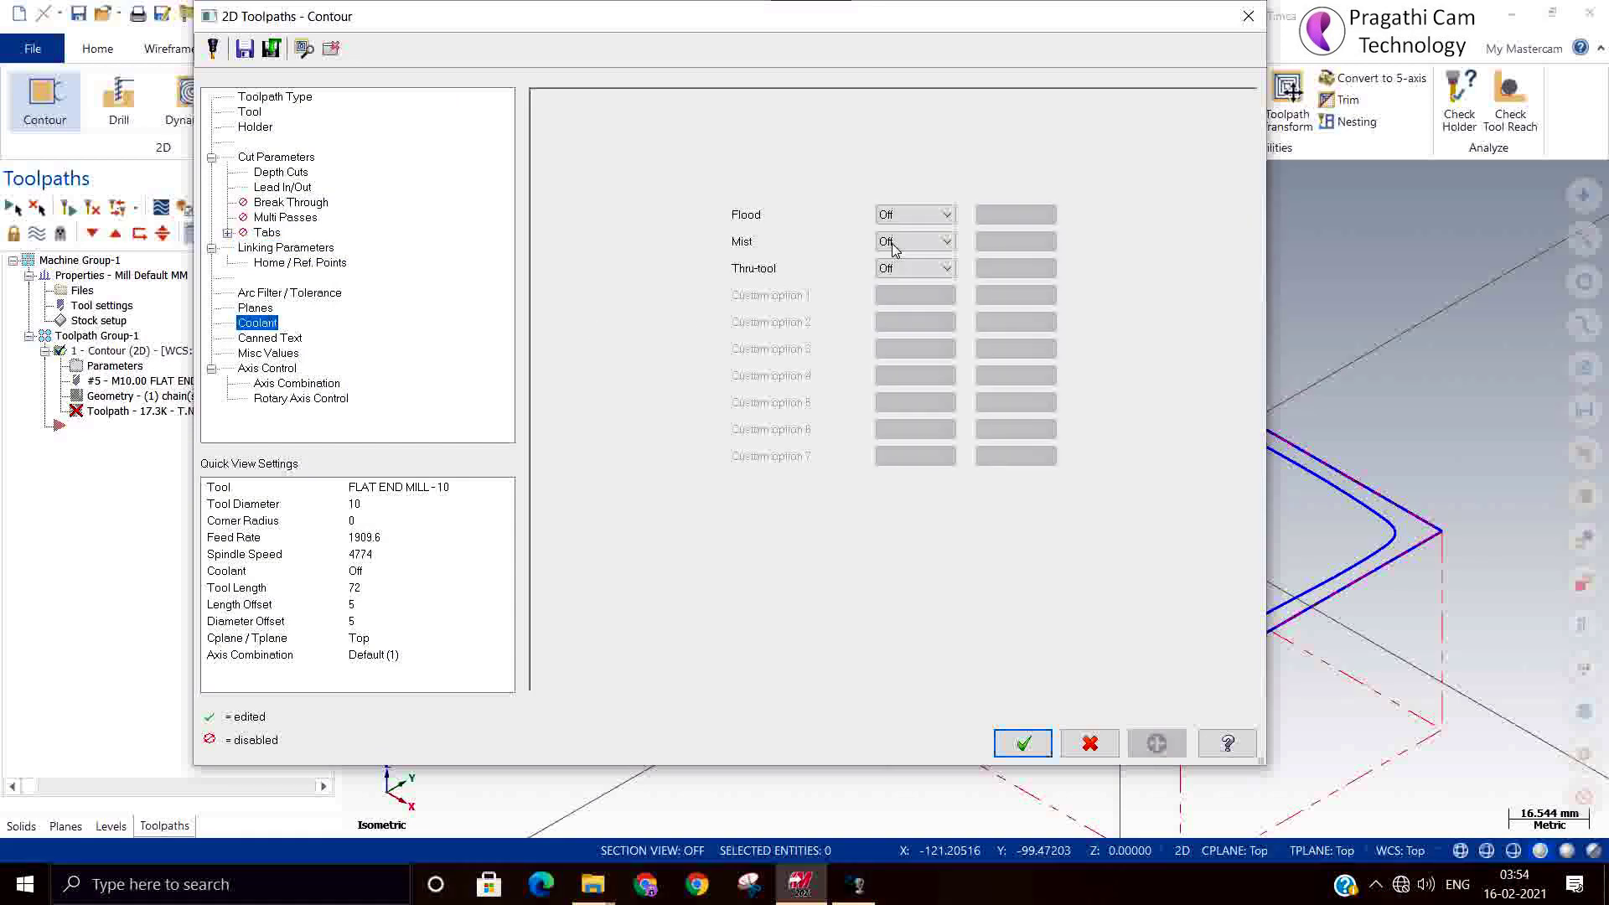
pyautogui.click(926, 216)
pyautogui.click(909, 238)
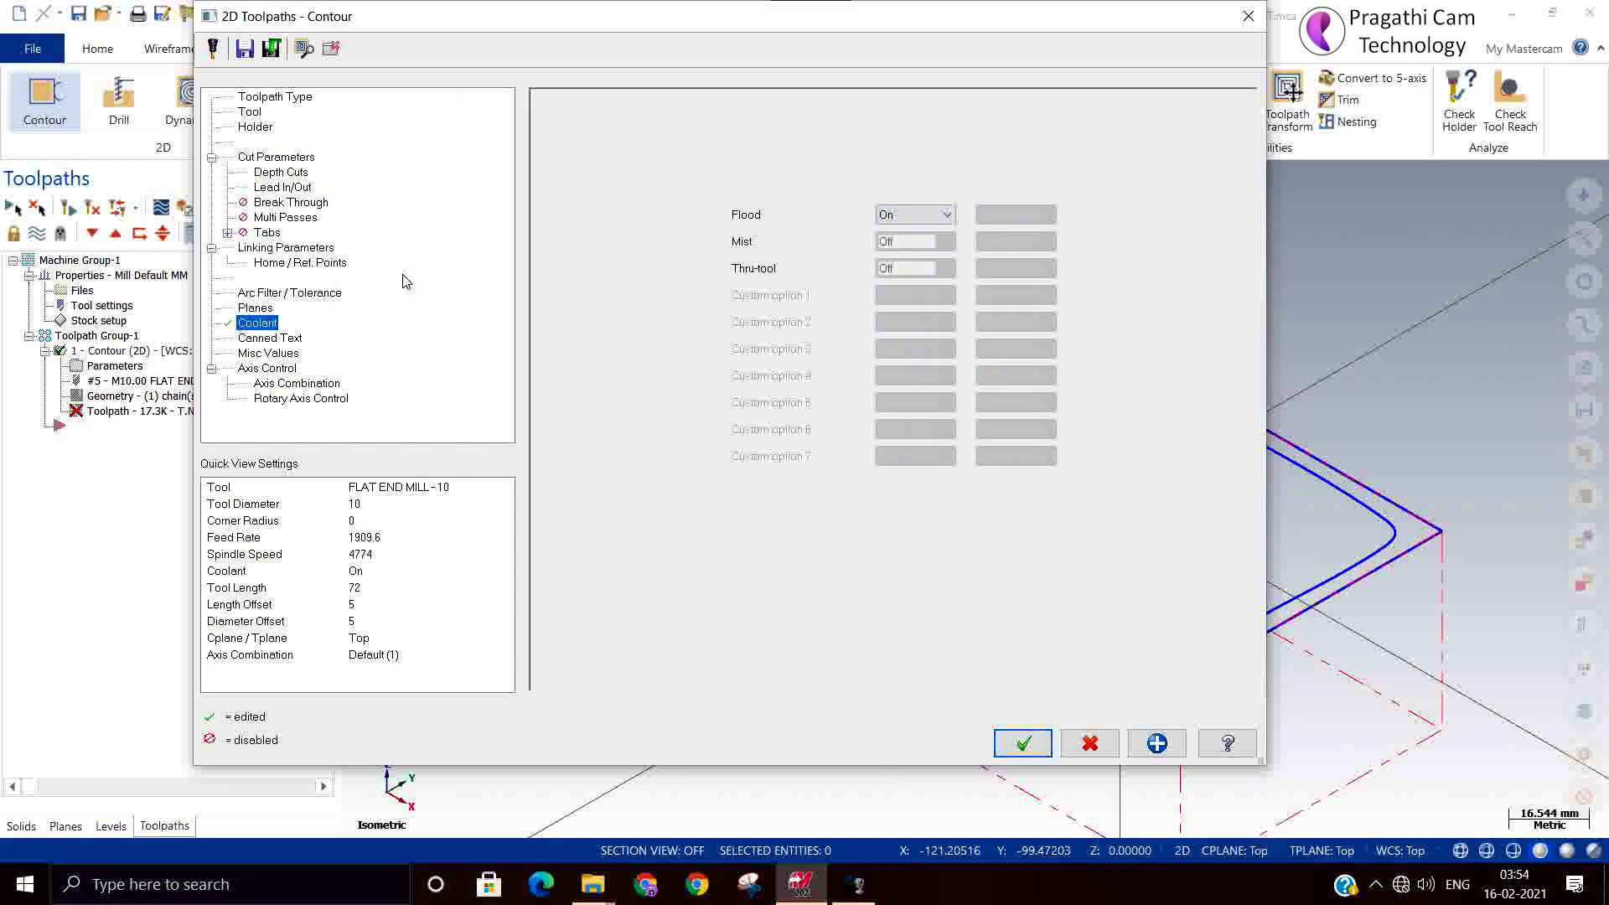
# Step: Review the contour operation's planes, arc filter and tolerance, canned text, and coolant settings
pyautogui.click(267, 308)
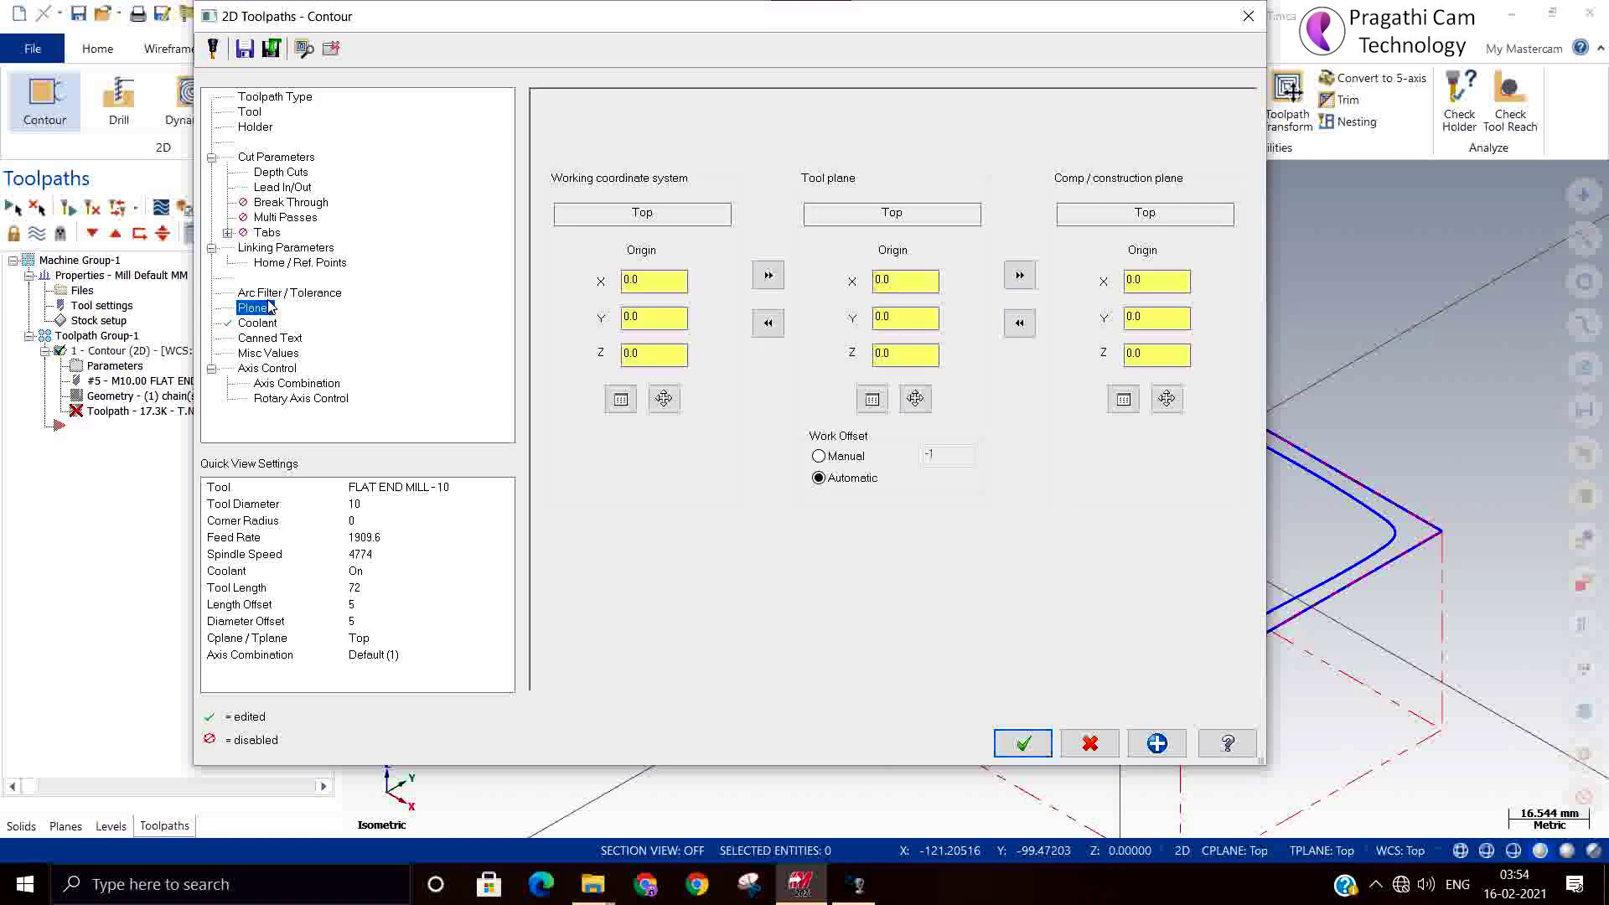
pyautogui.click(277, 293)
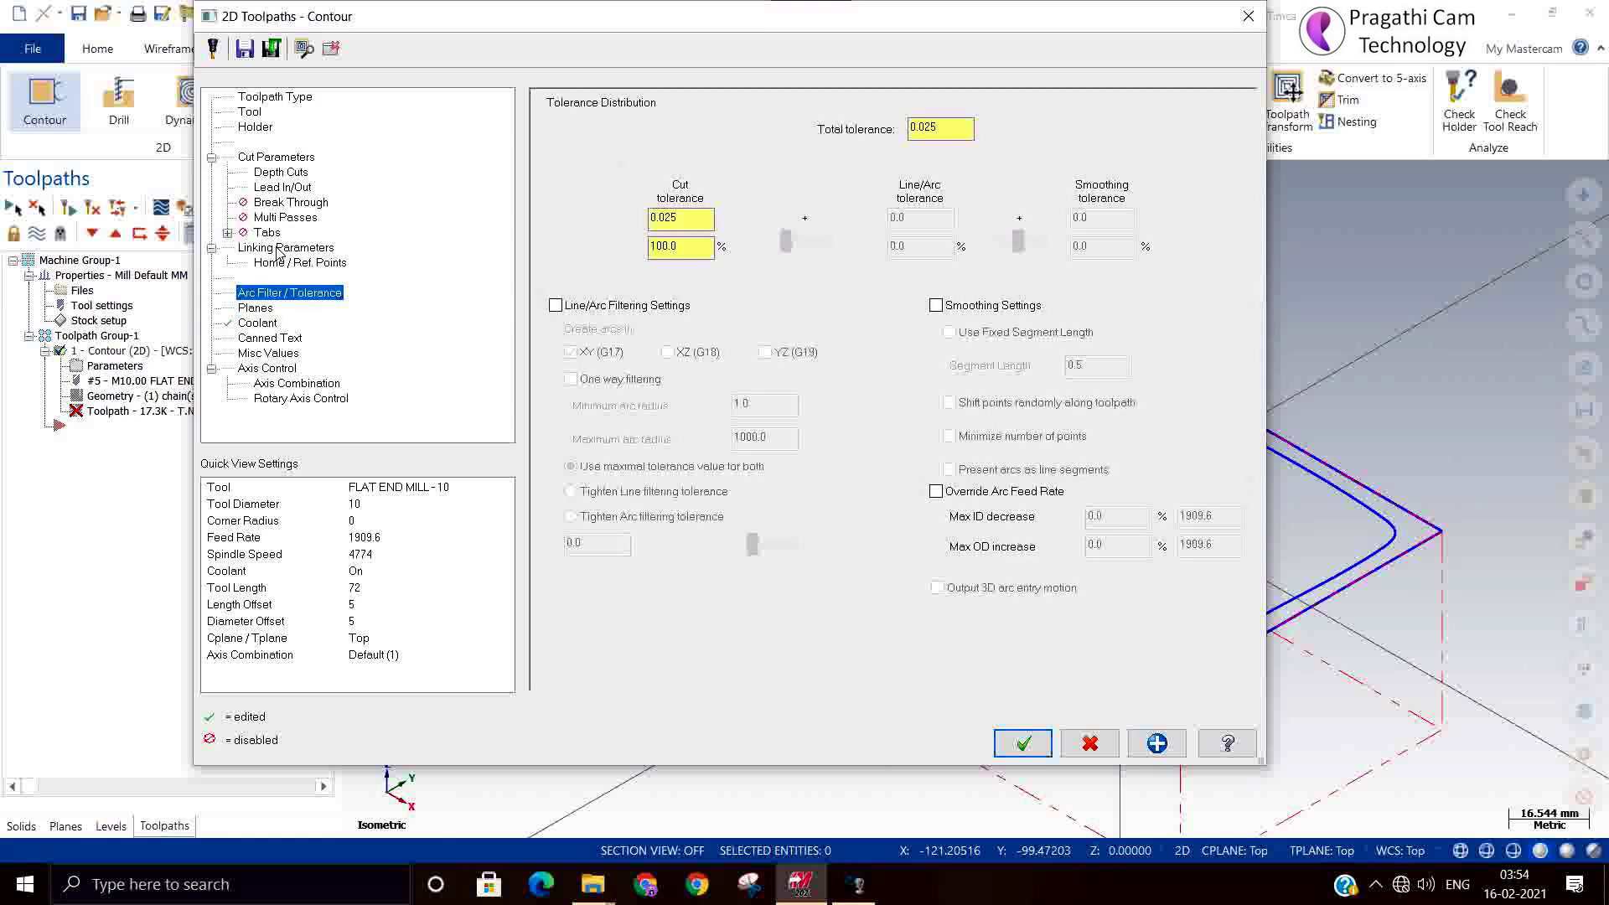
pyautogui.click(270, 338)
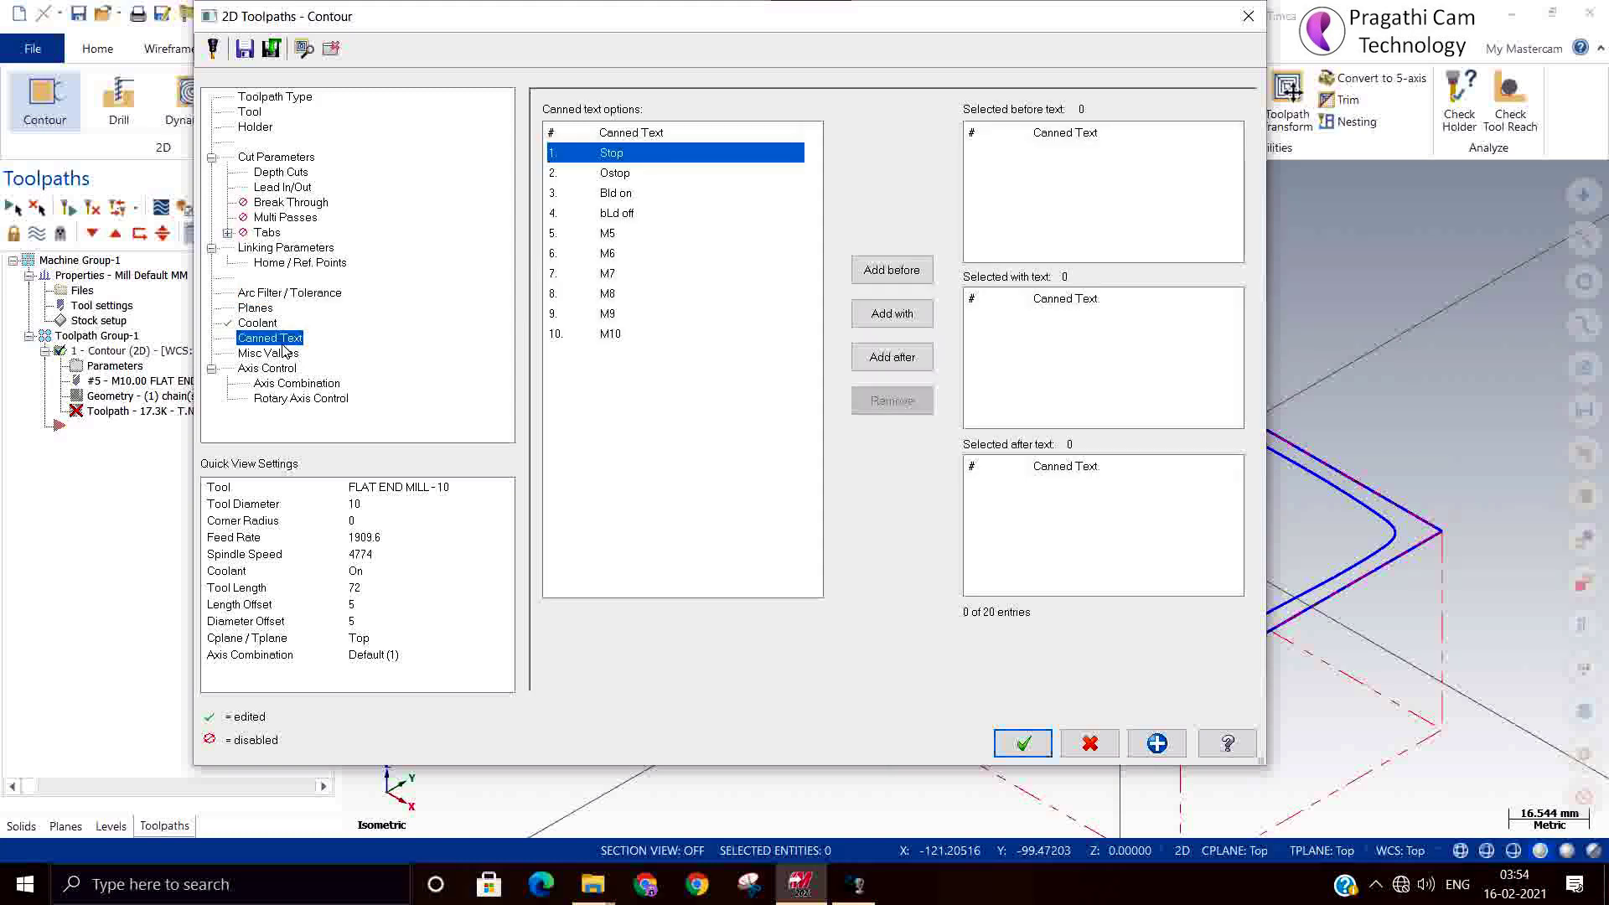
pyautogui.click(262, 308)
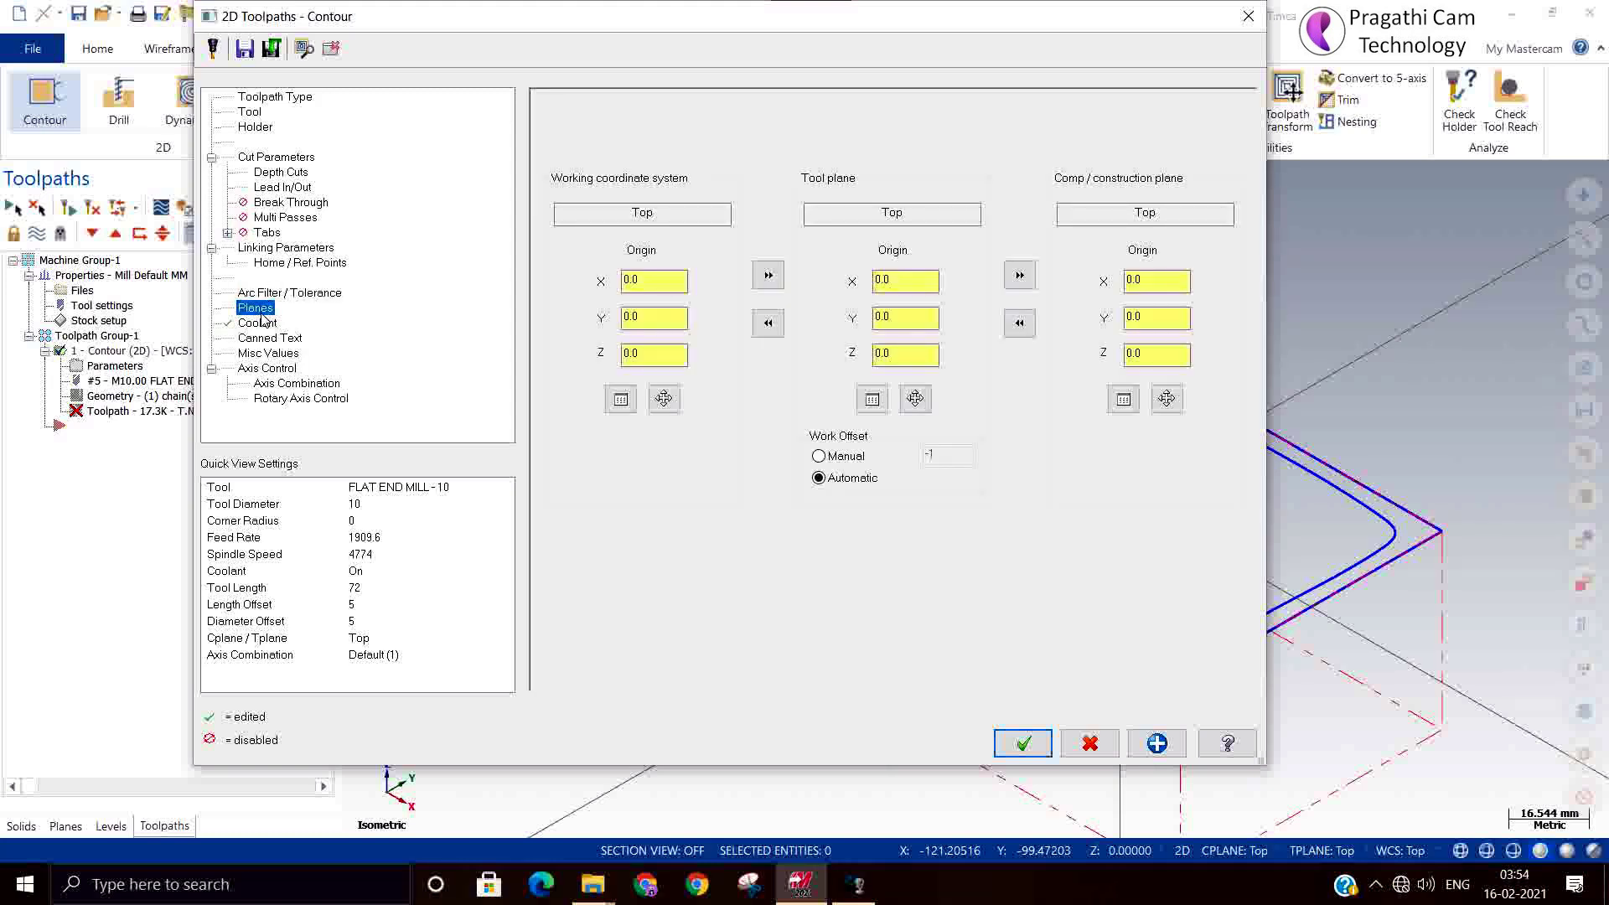
pyautogui.click(266, 324)
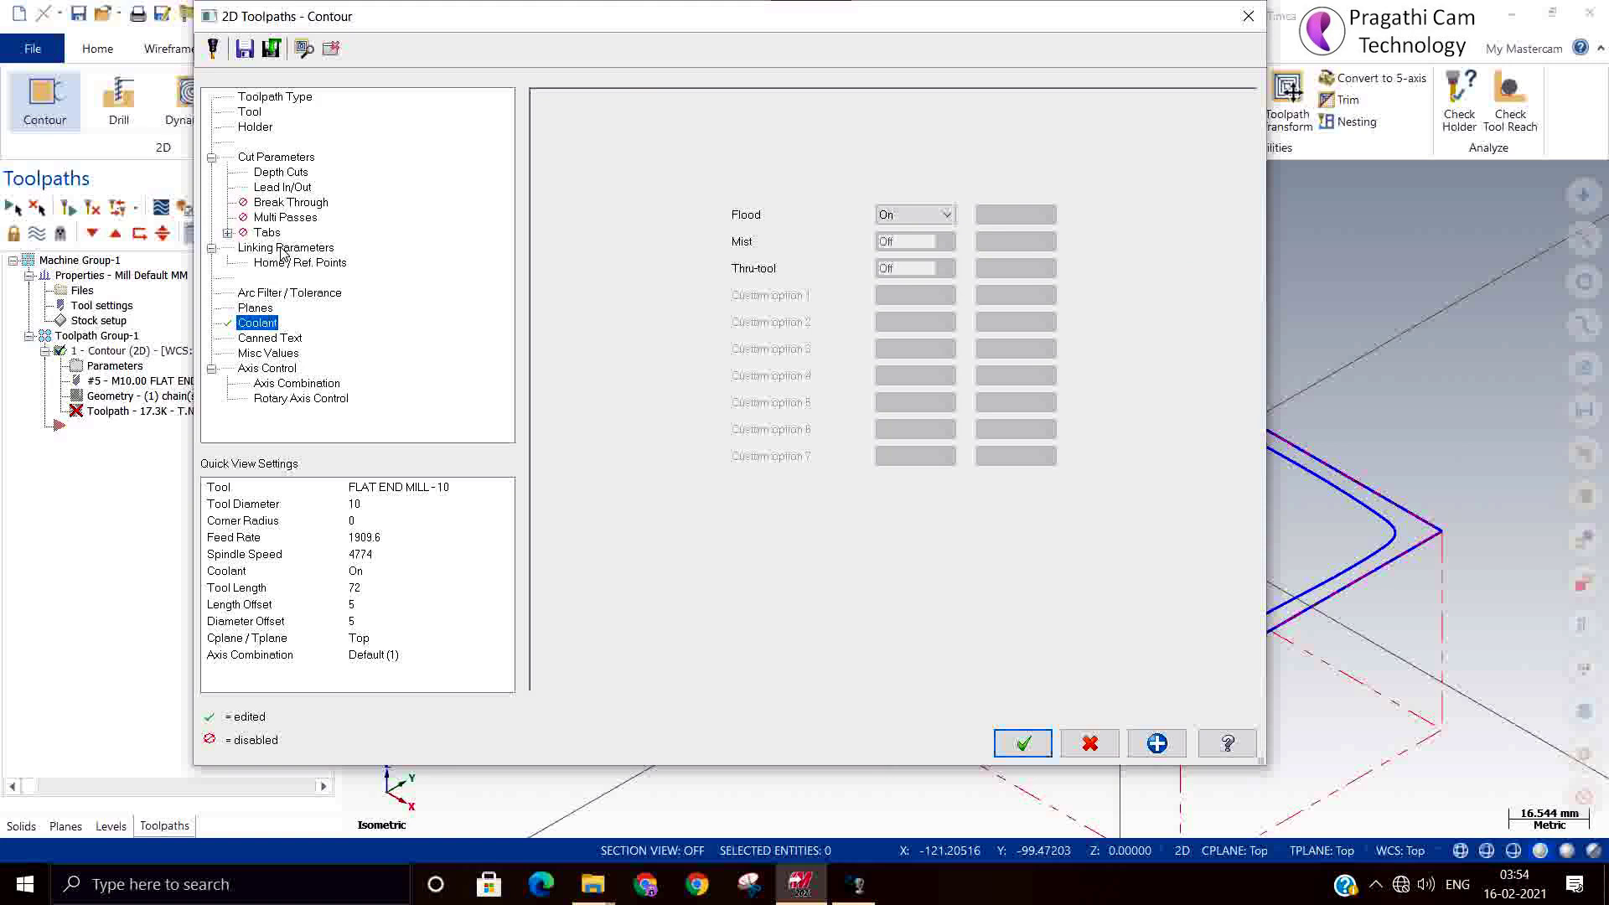
pyautogui.click(284, 250)
pyautogui.click(259, 325)
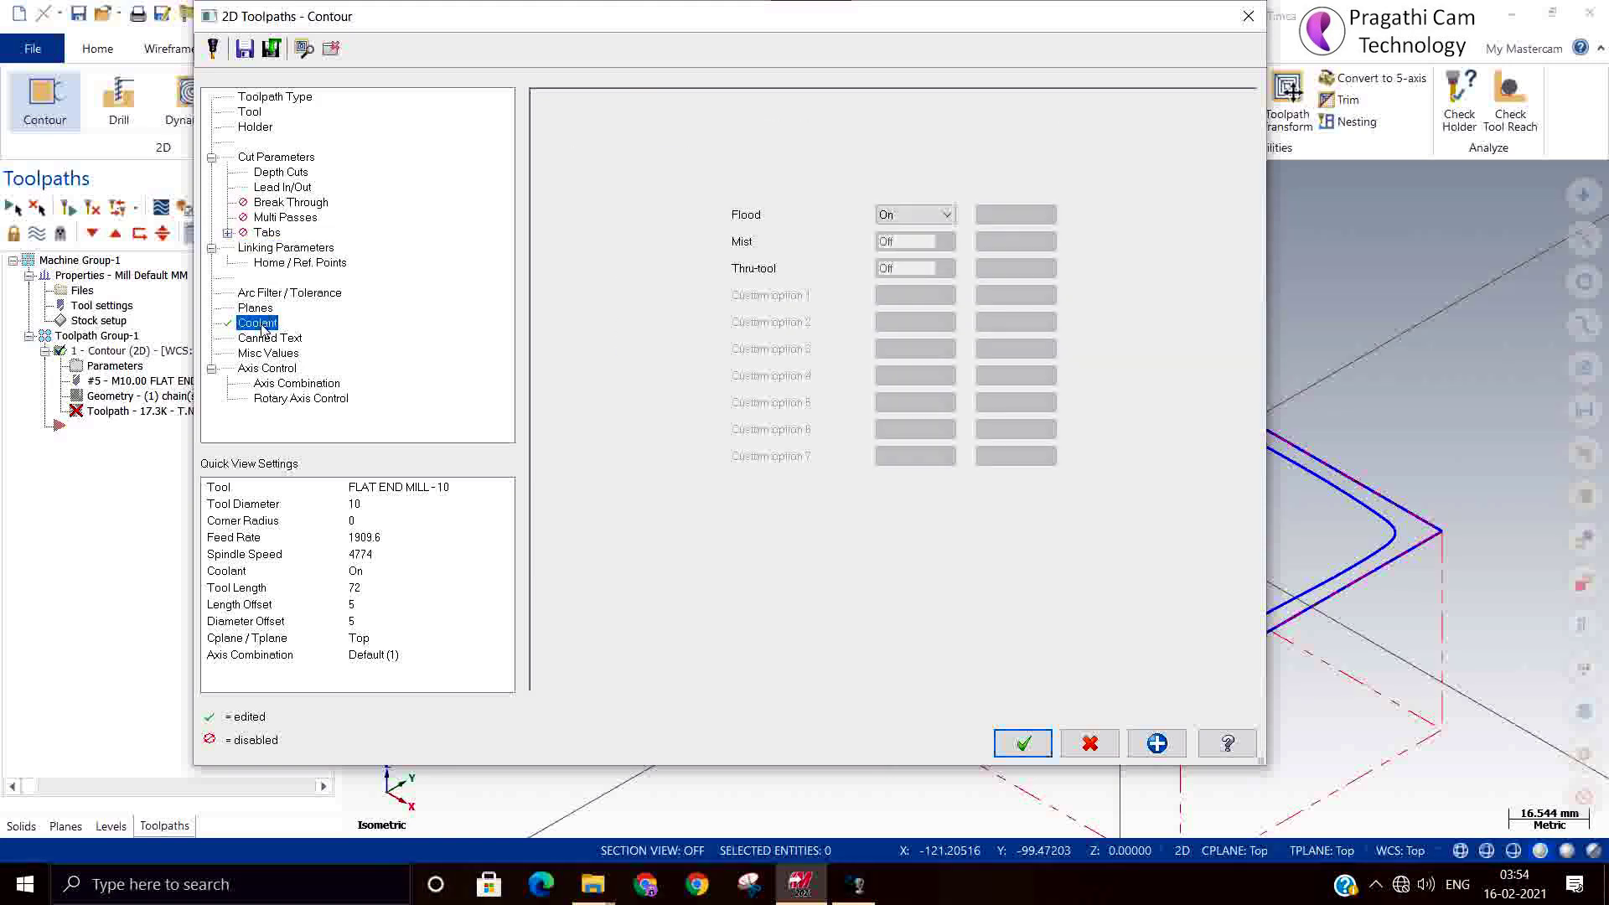
# Step: Change the retract height to absolute, accept the linking parameters and regenerate the contour toolpath
pyautogui.click(321, 252)
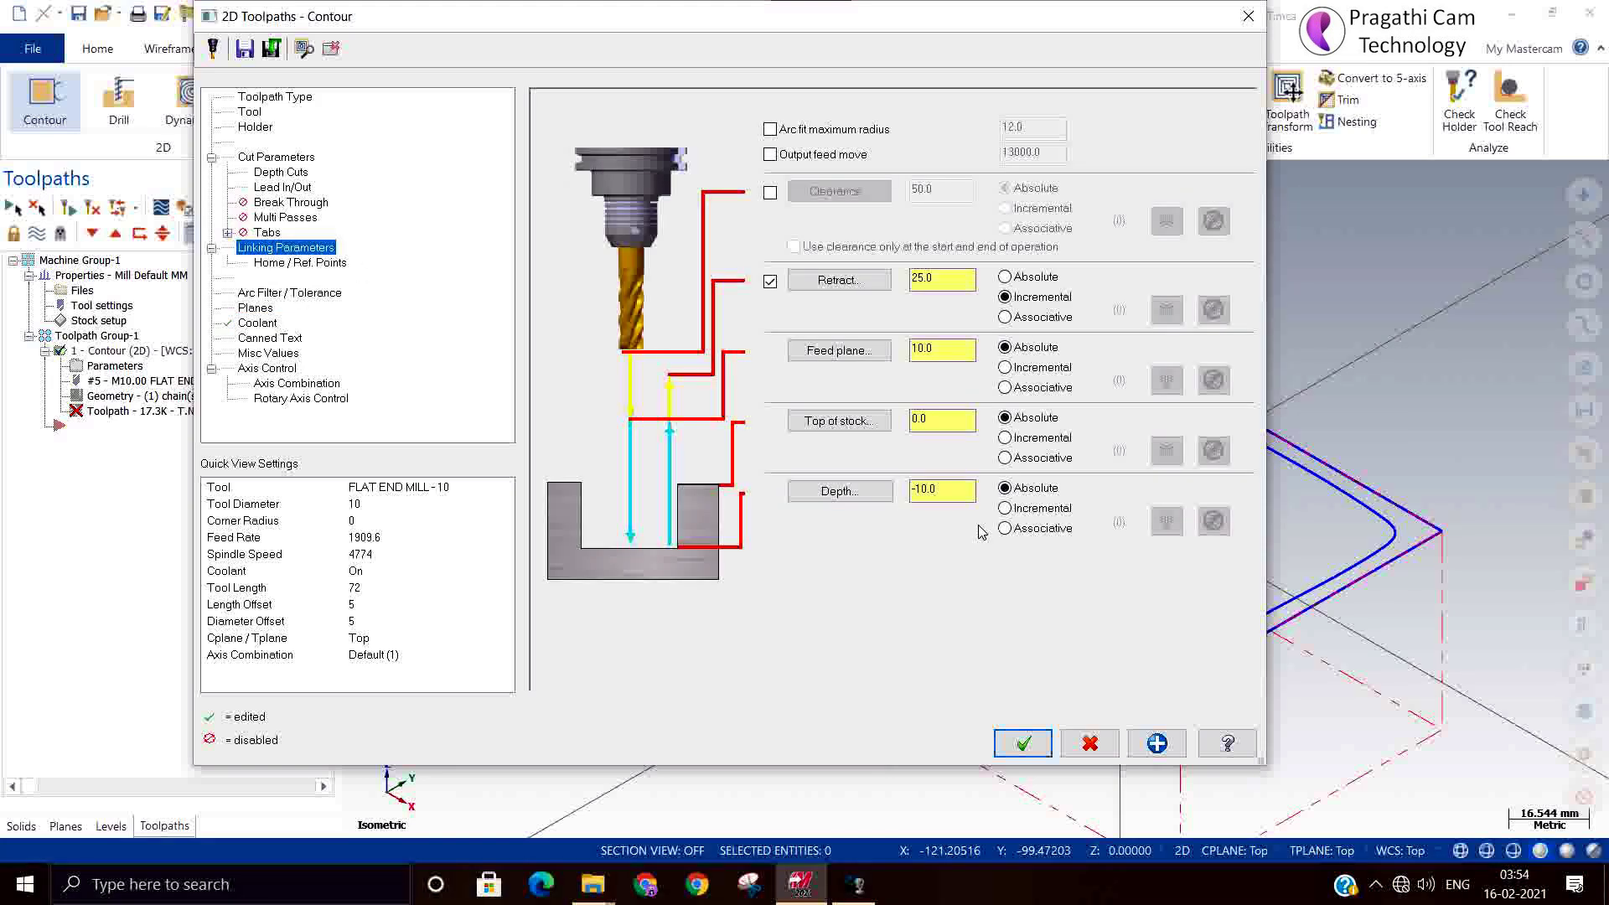
pyautogui.click(1005, 277)
pyautogui.click(1023, 743)
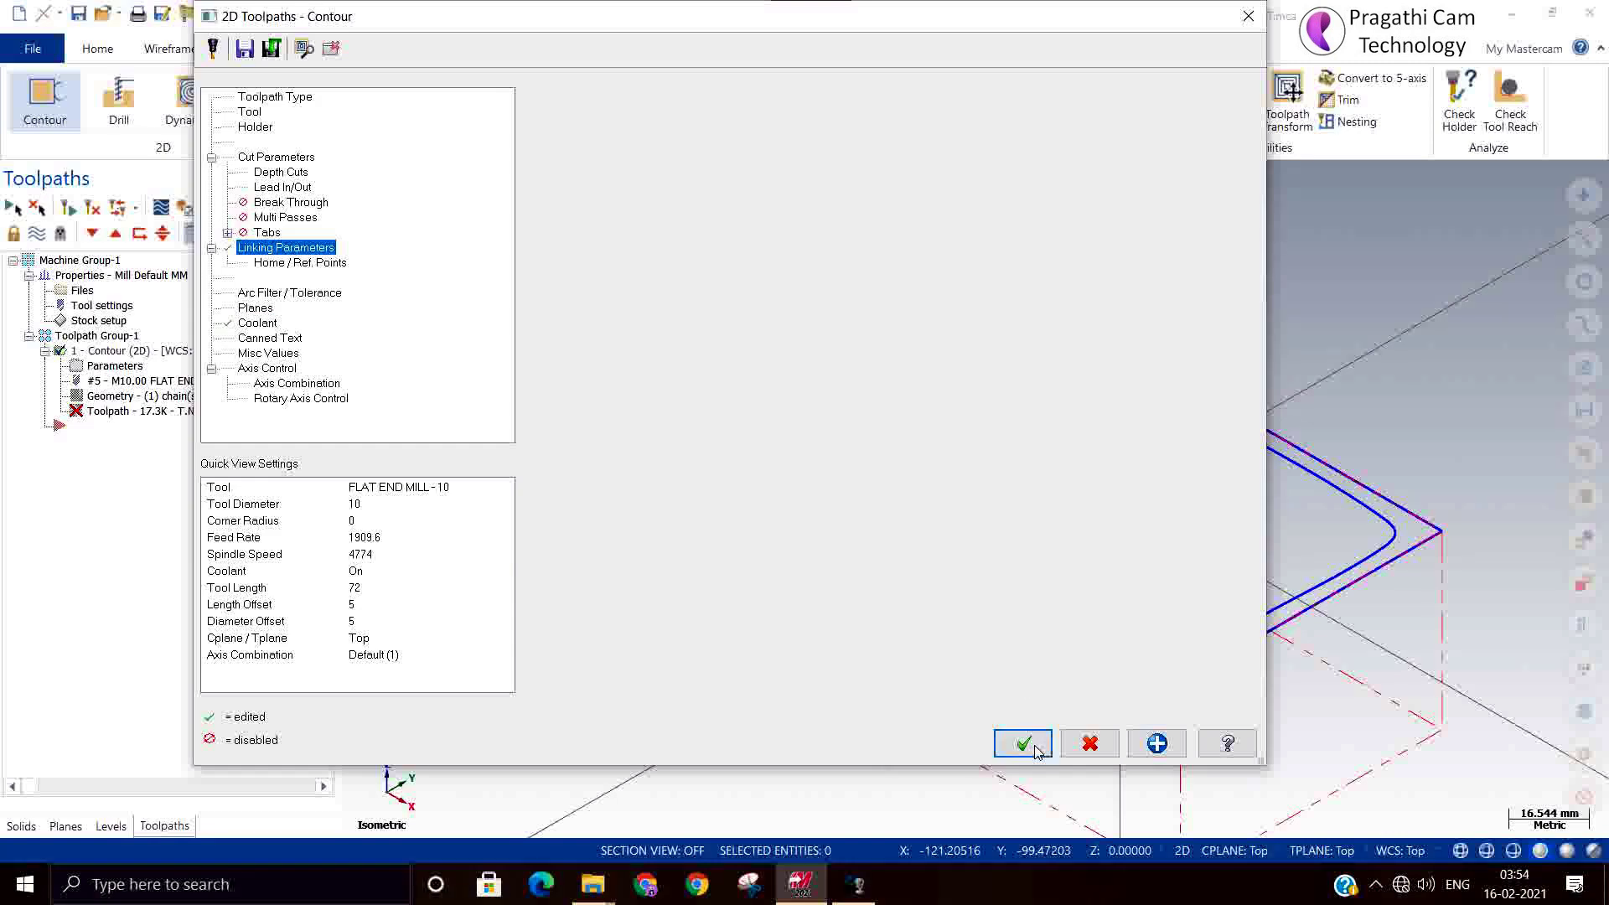
pyautogui.click(93, 209)
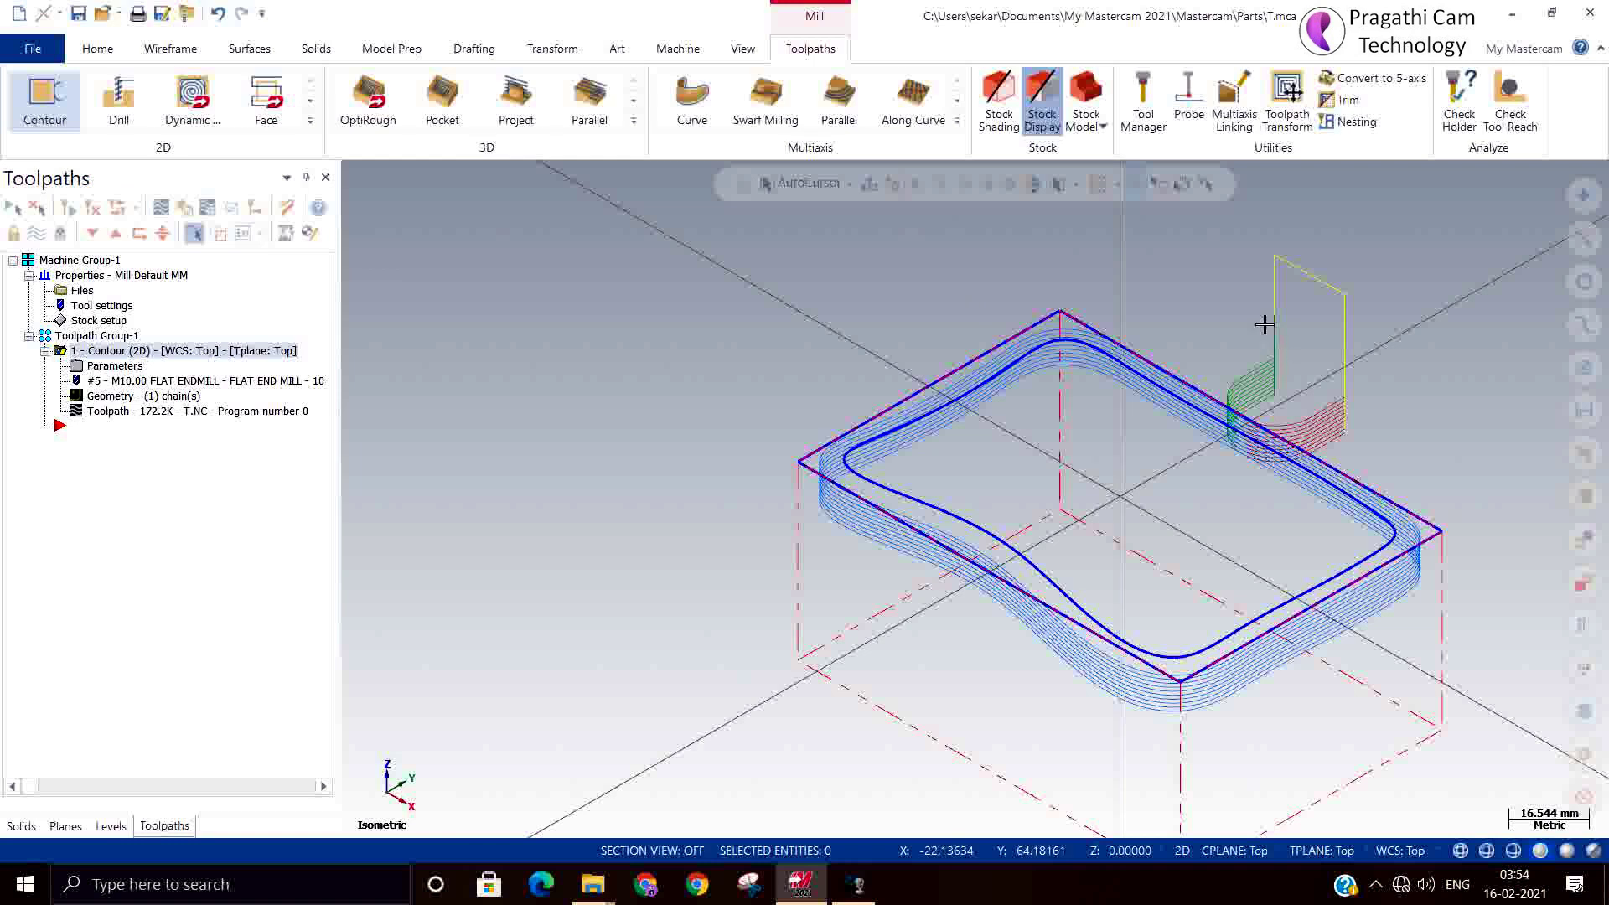
# Step: Move the contour chain's start point dynamically along the curved front edge towards the front corner, and regenerate the toolpath
pyautogui.click(122, 396)
pyautogui.click(49, 247)
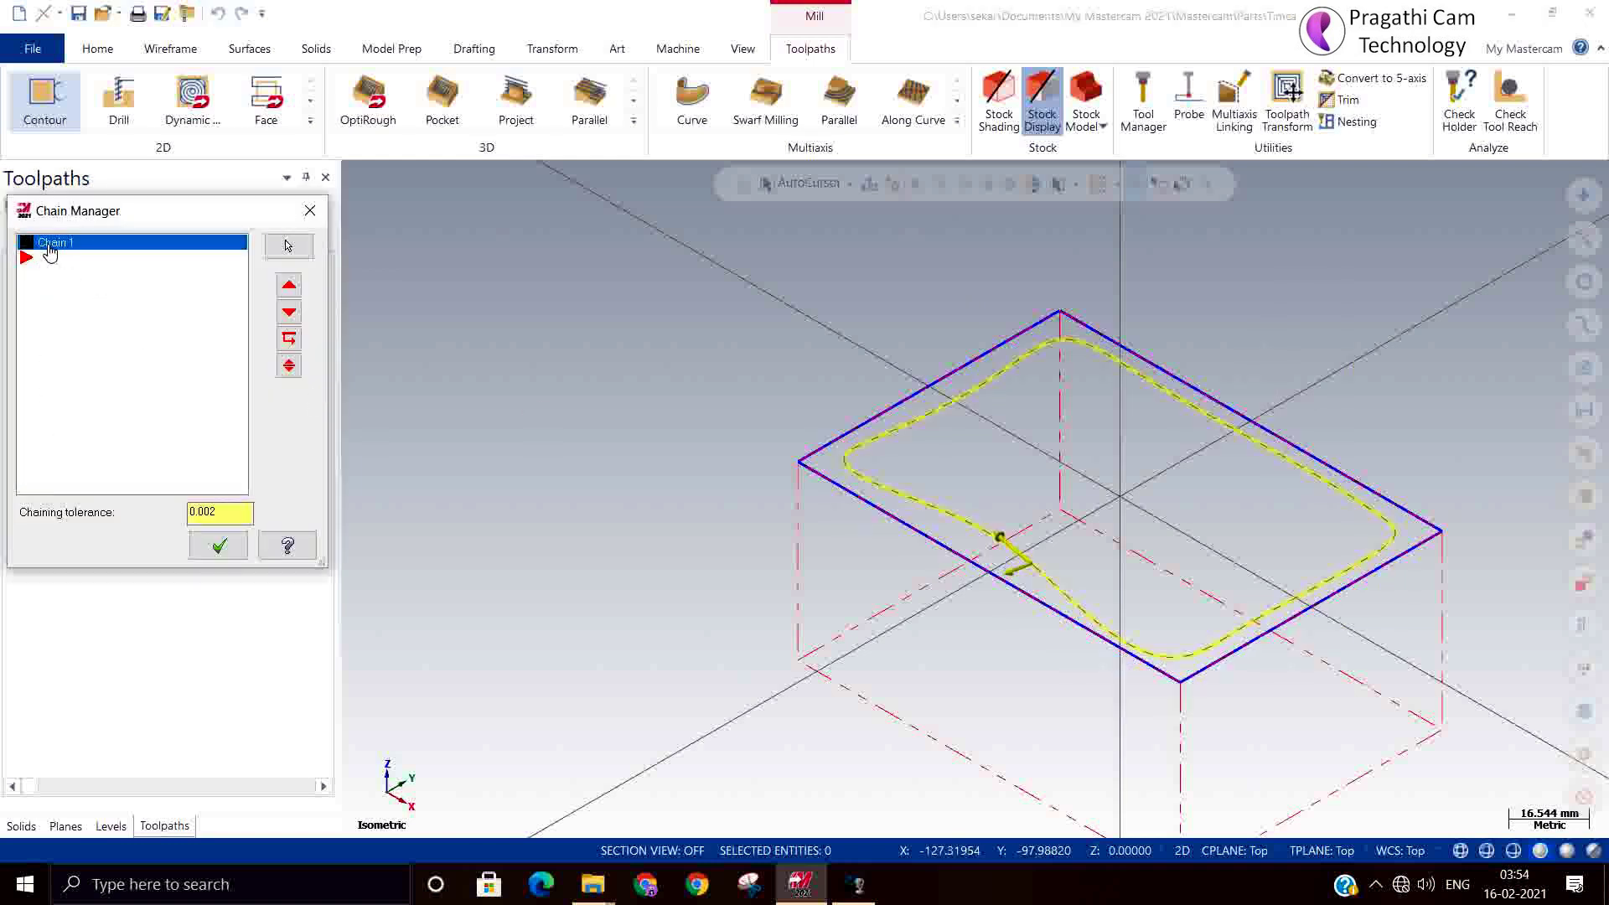
pyautogui.rightClick(49, 250)
pyautogui.click(126, 533)
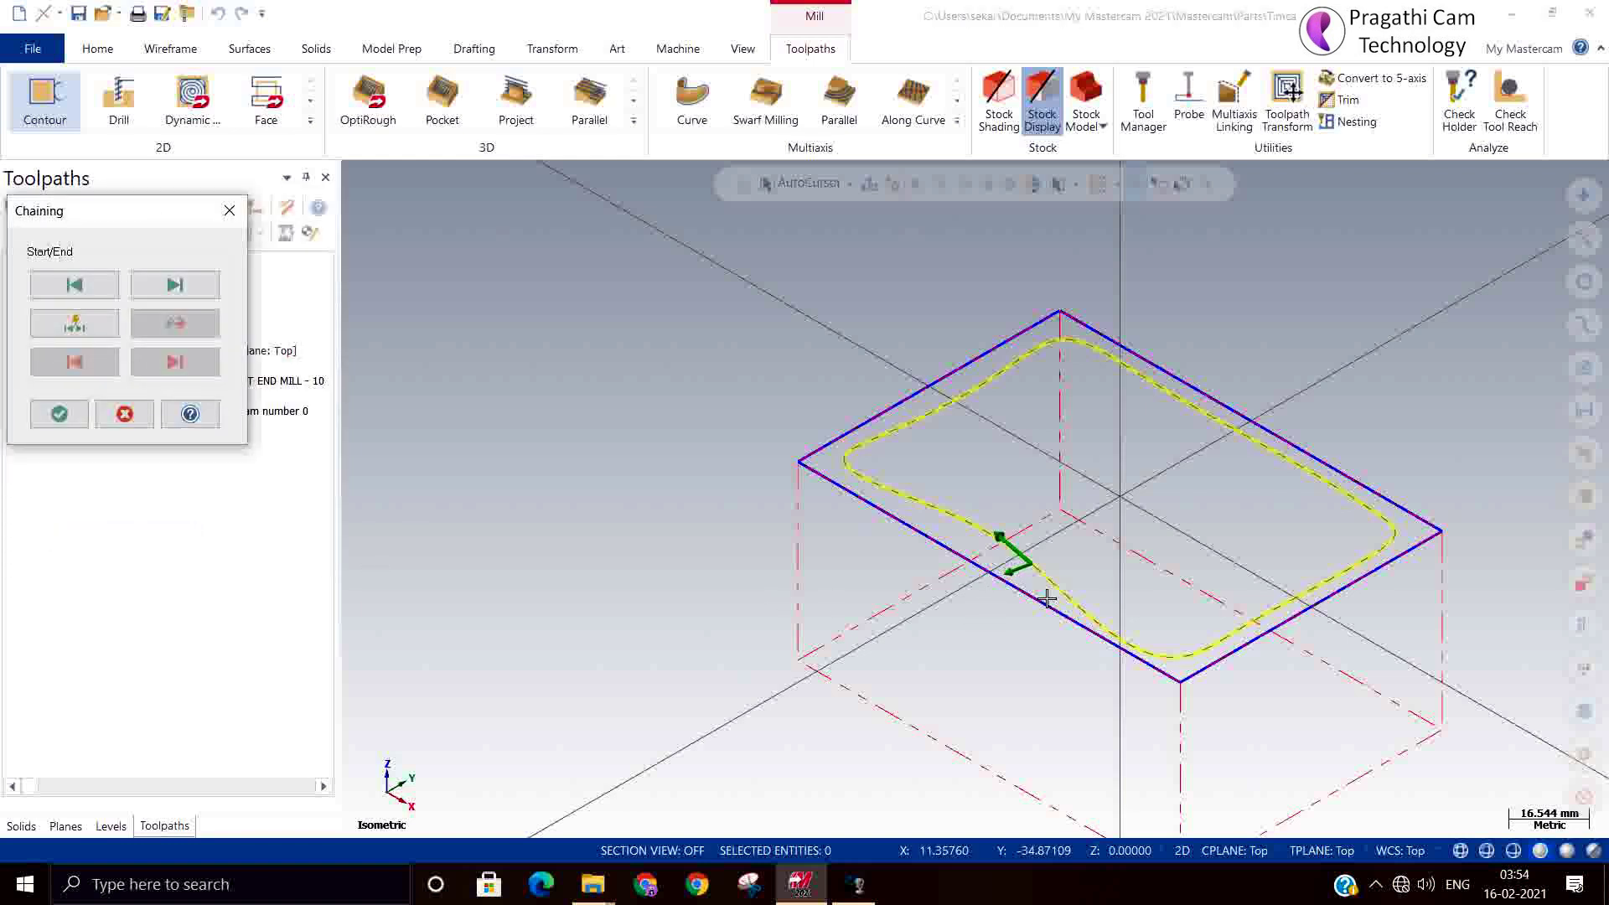
pyautogui.click(76, 326)
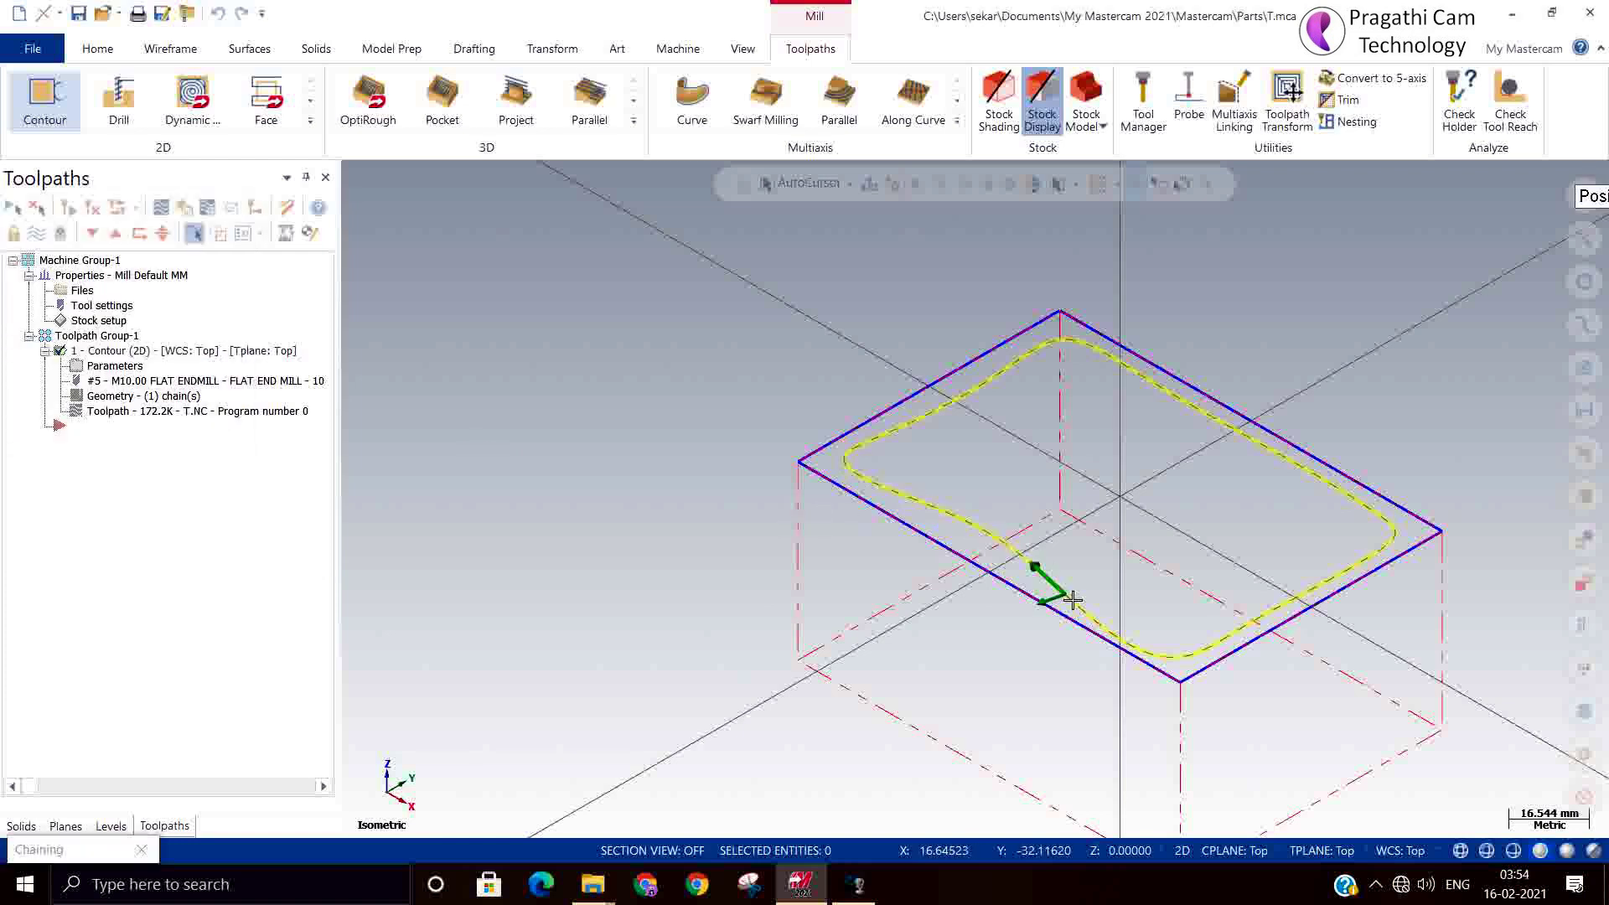
pyautogui.click(1122, 640)
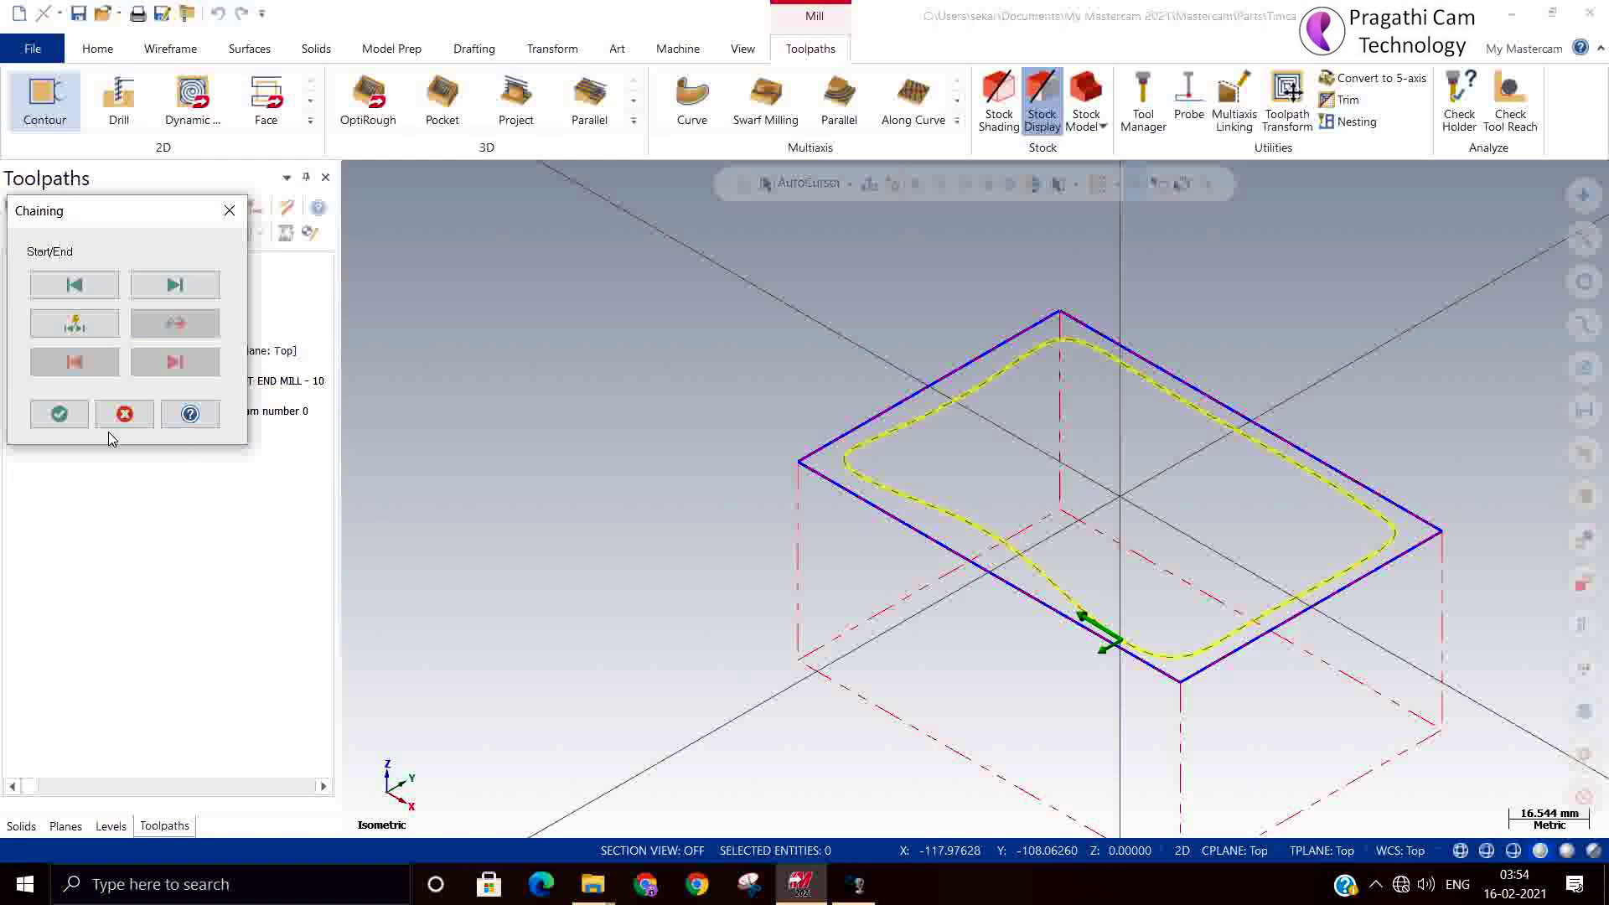
pyautogui.click(47, 426)
pyautogui.click(218, 546)
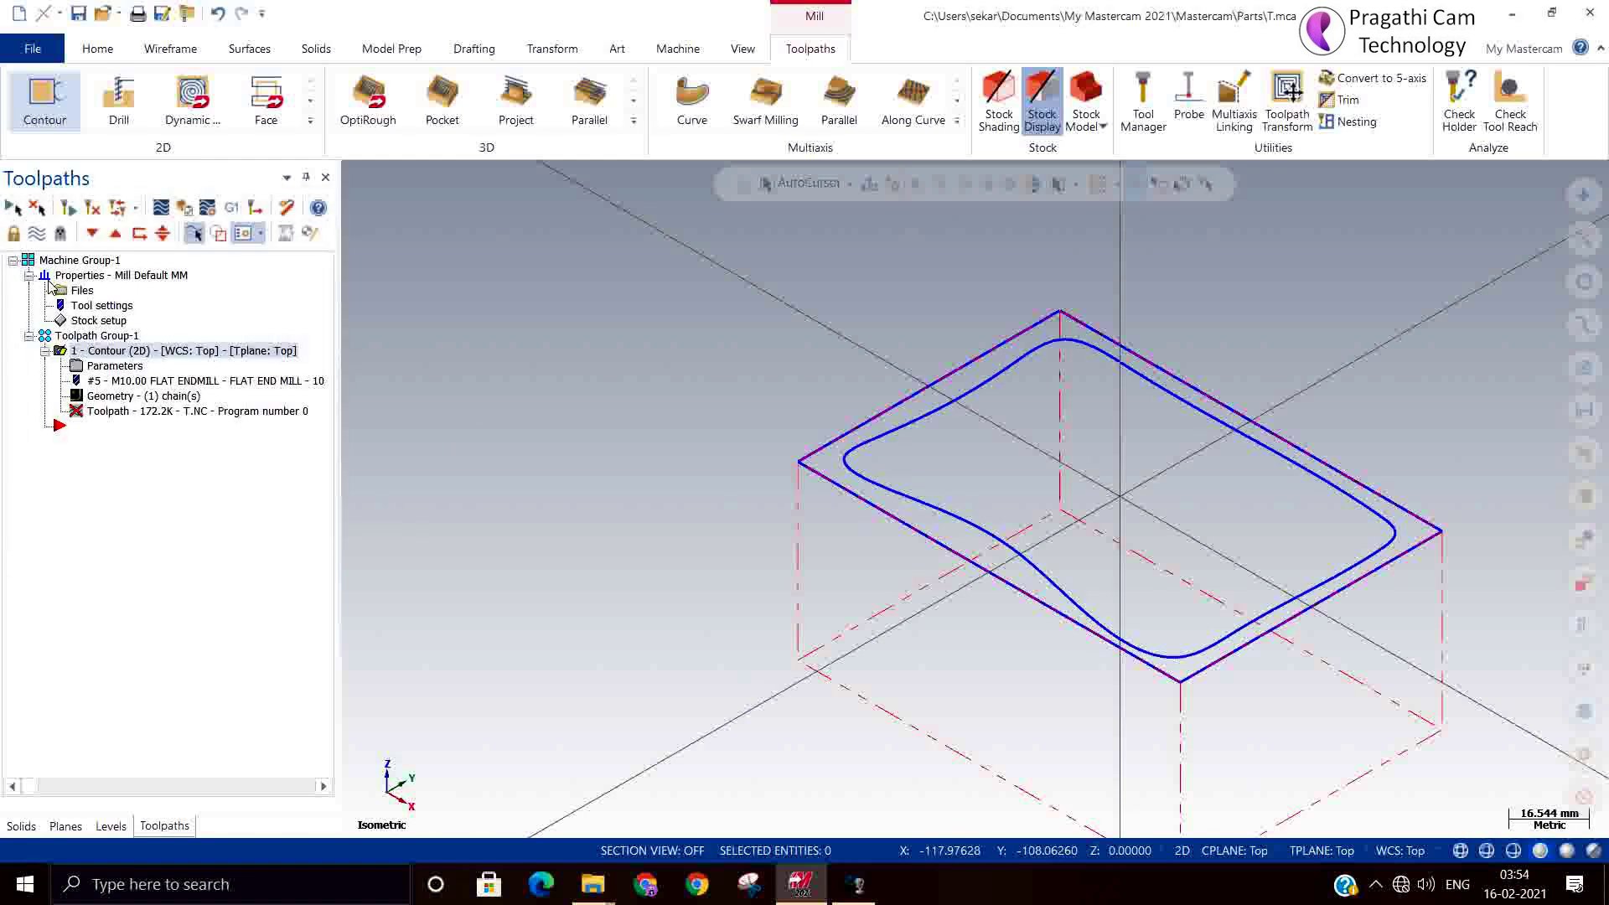
pyautogui.click(90, 211)
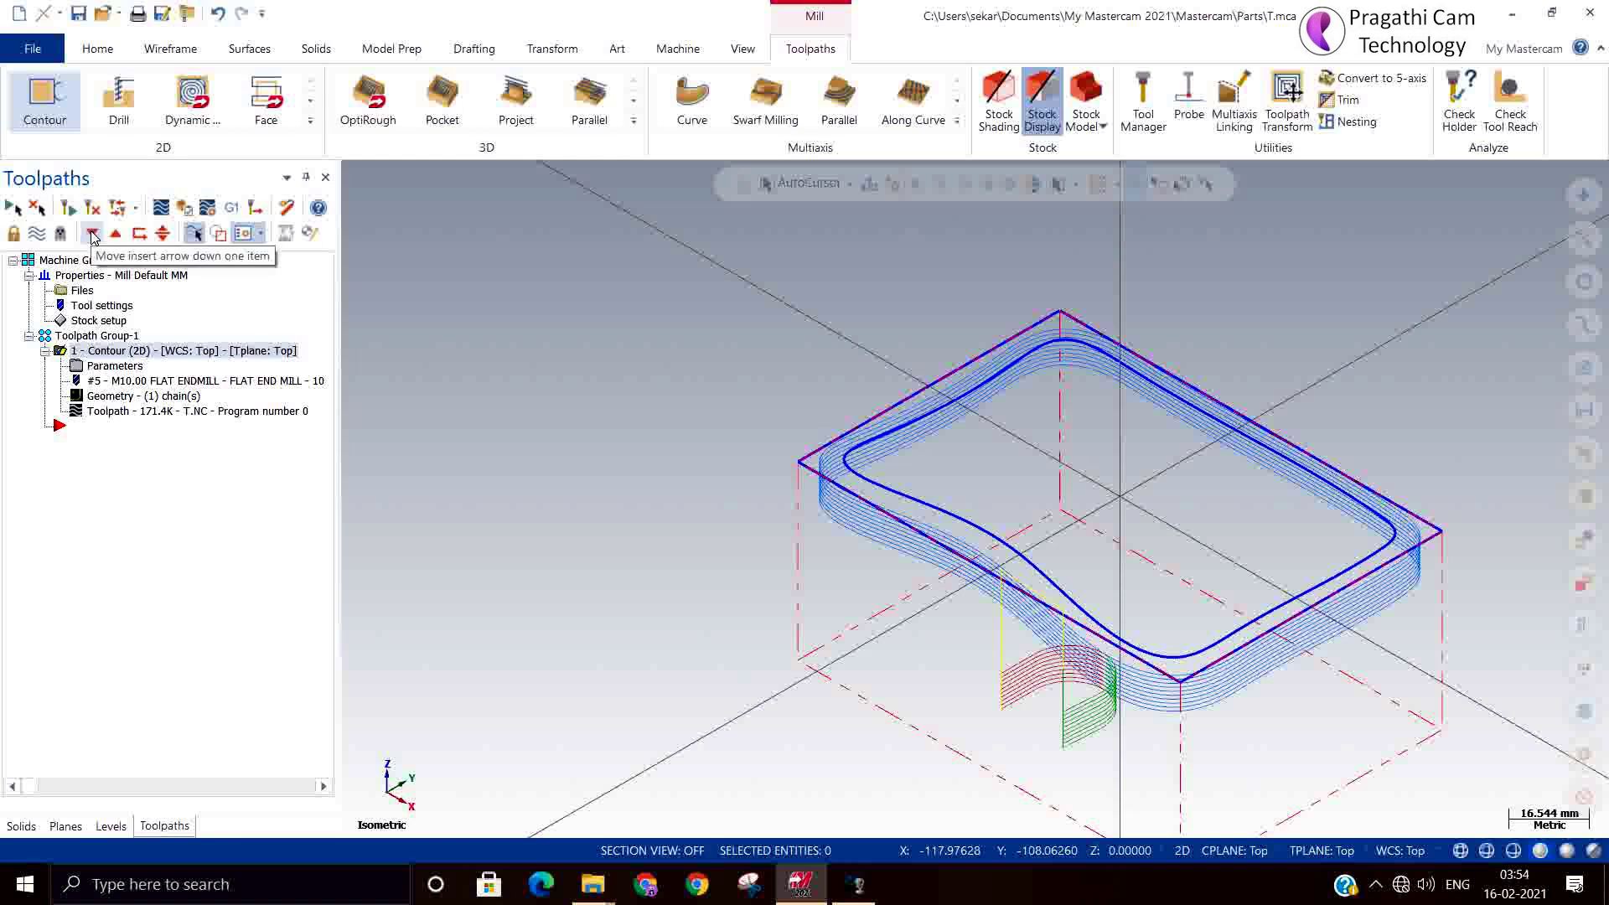
# Step: Verify the contour toolpath in the simulator, play the full cut, inspect the machined part and close the simulation
pyautogui.click(183, 210)
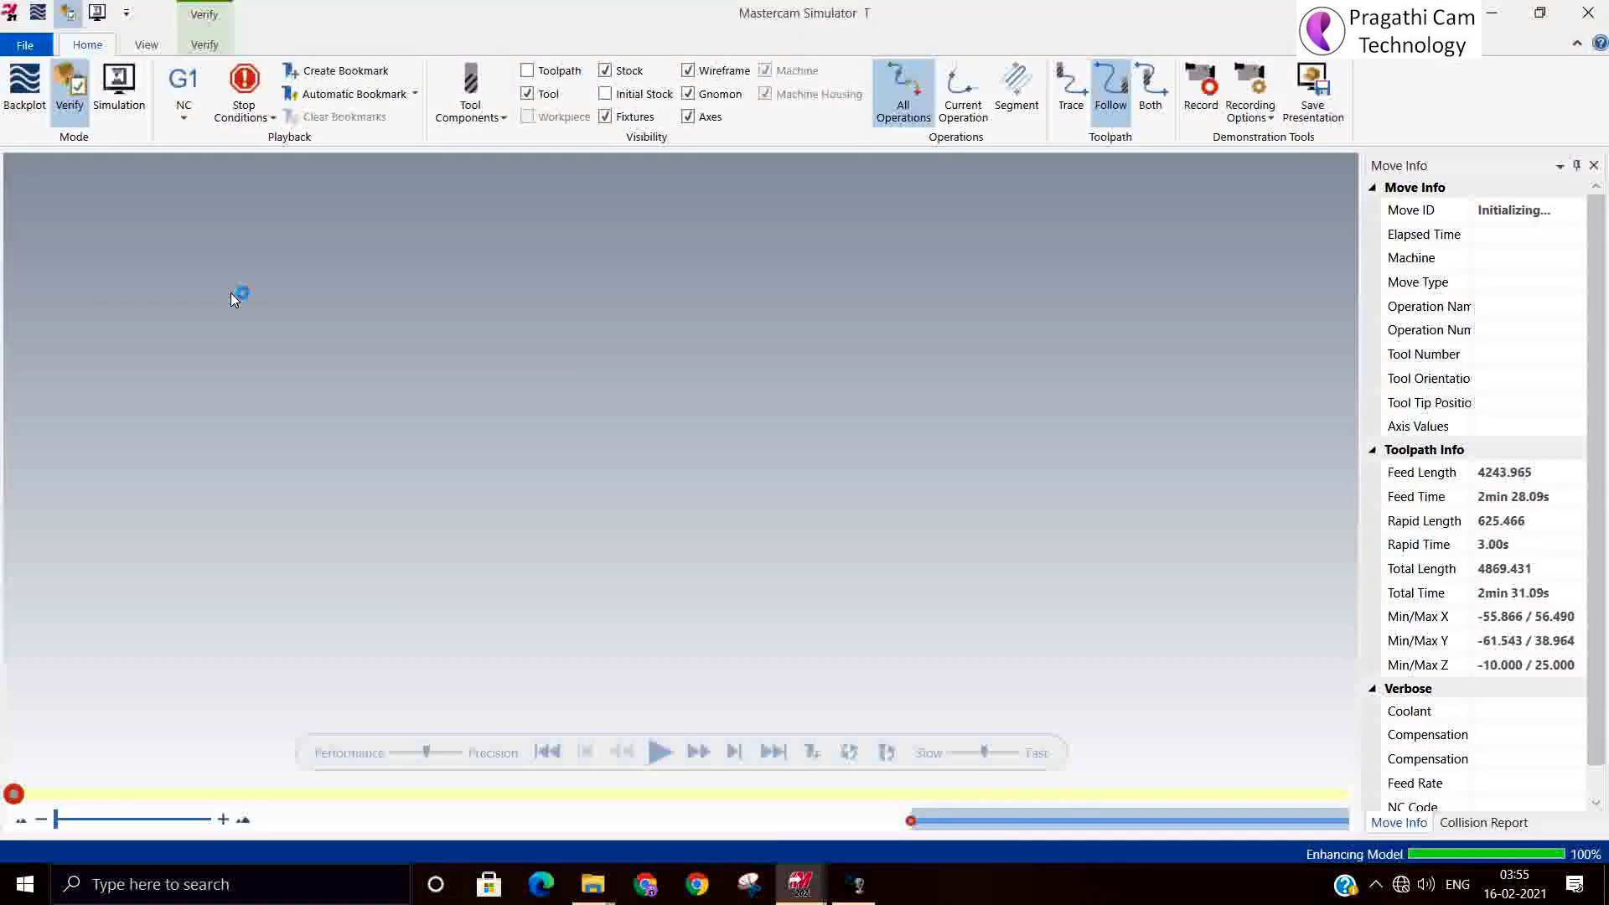
pyautogui.click(659, 752)
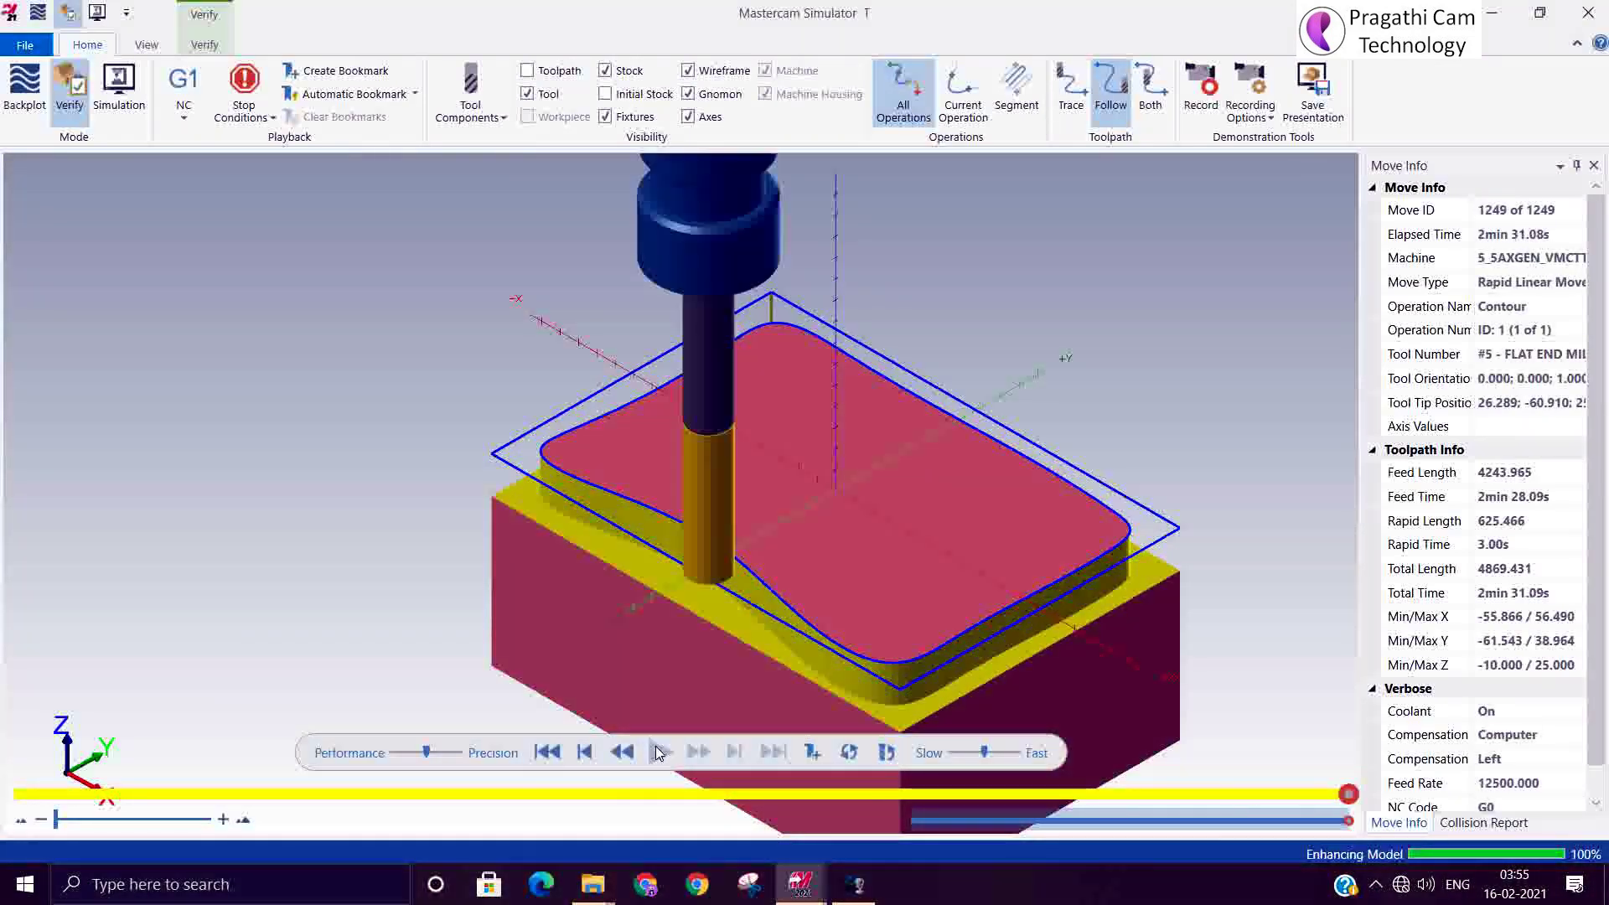
pyautogui.moveTo(560, 552); pyautogui.dragTo(528, 505, button='middle')
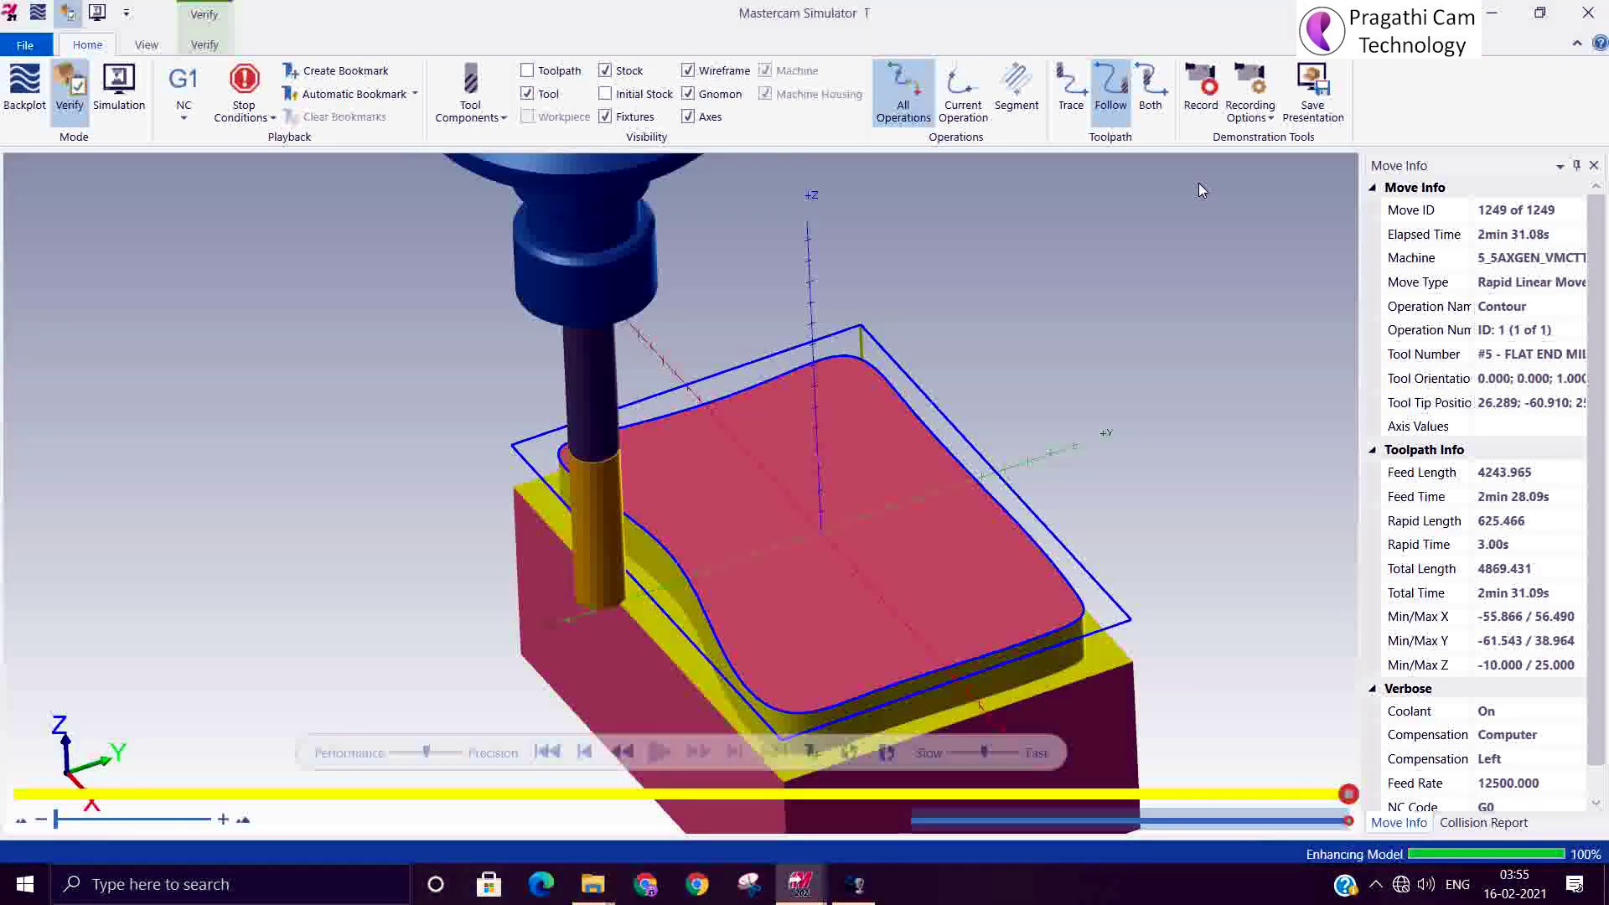
pyautogui.click(1588, 13)
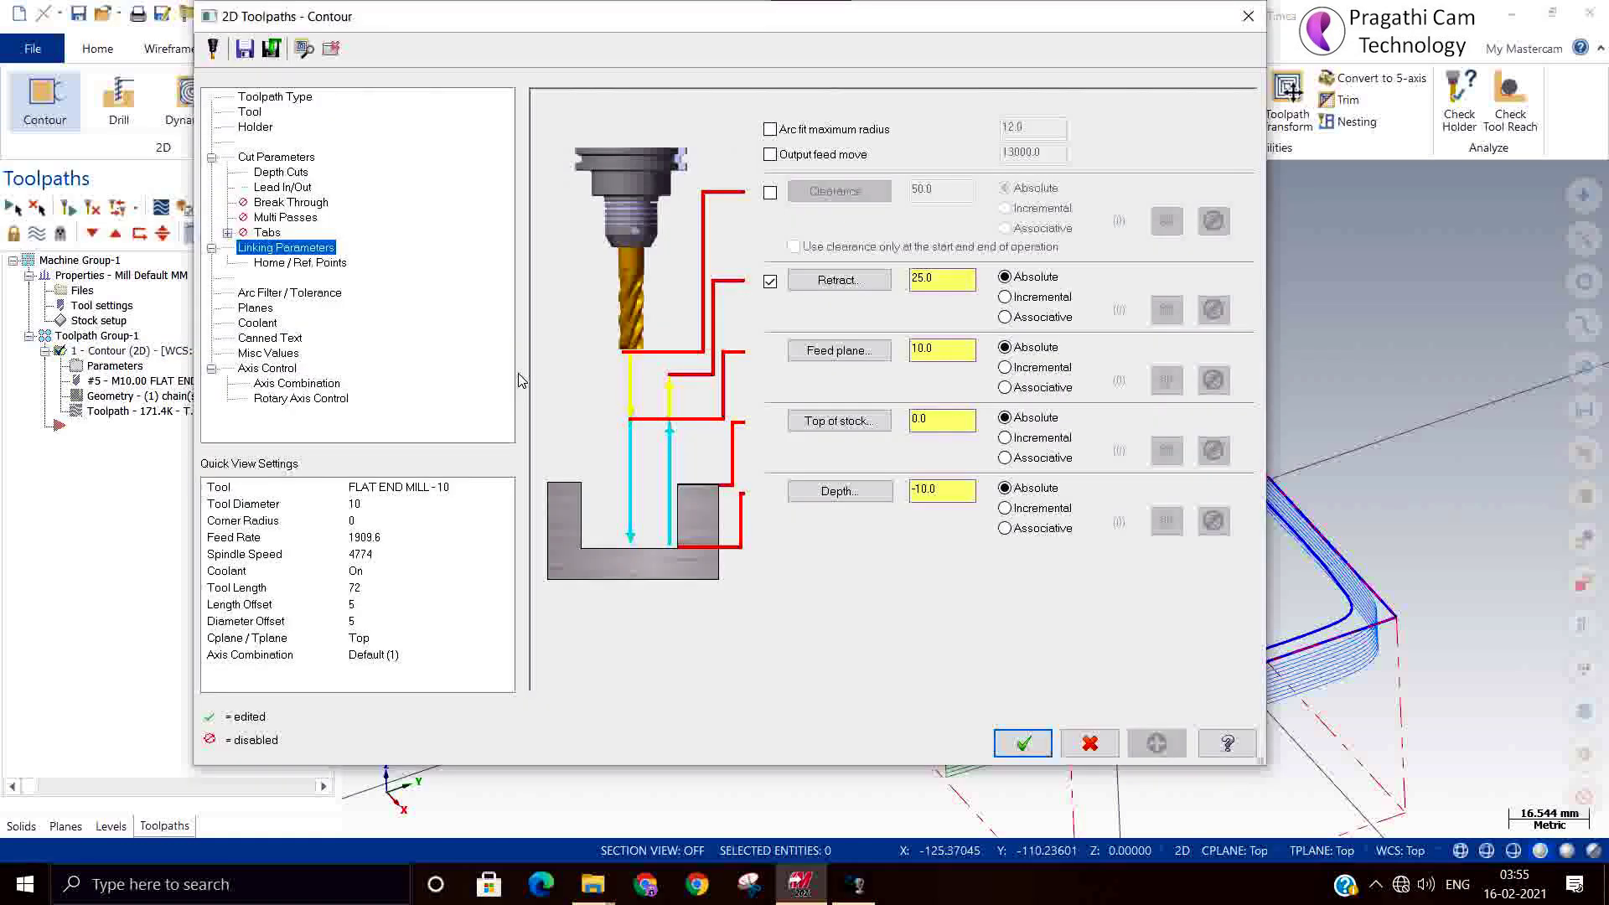
# Step: Review the available contour types and compensation directions in the contour operation's cut parameters
pyautogui.click(289, 158)
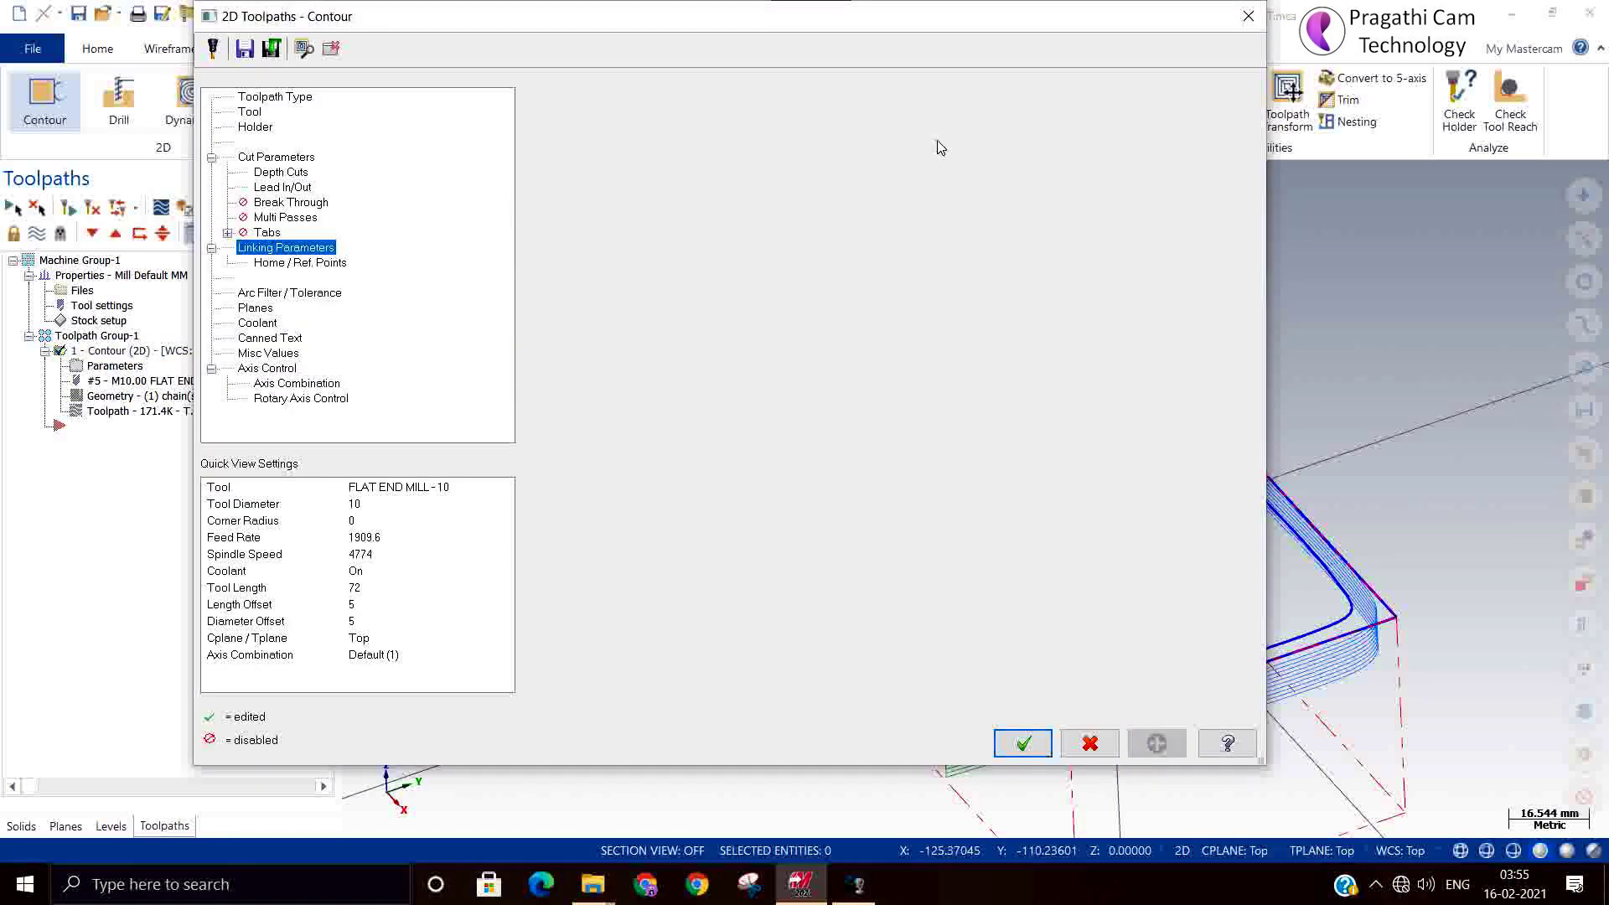
pyautogui.click(1037, 144)
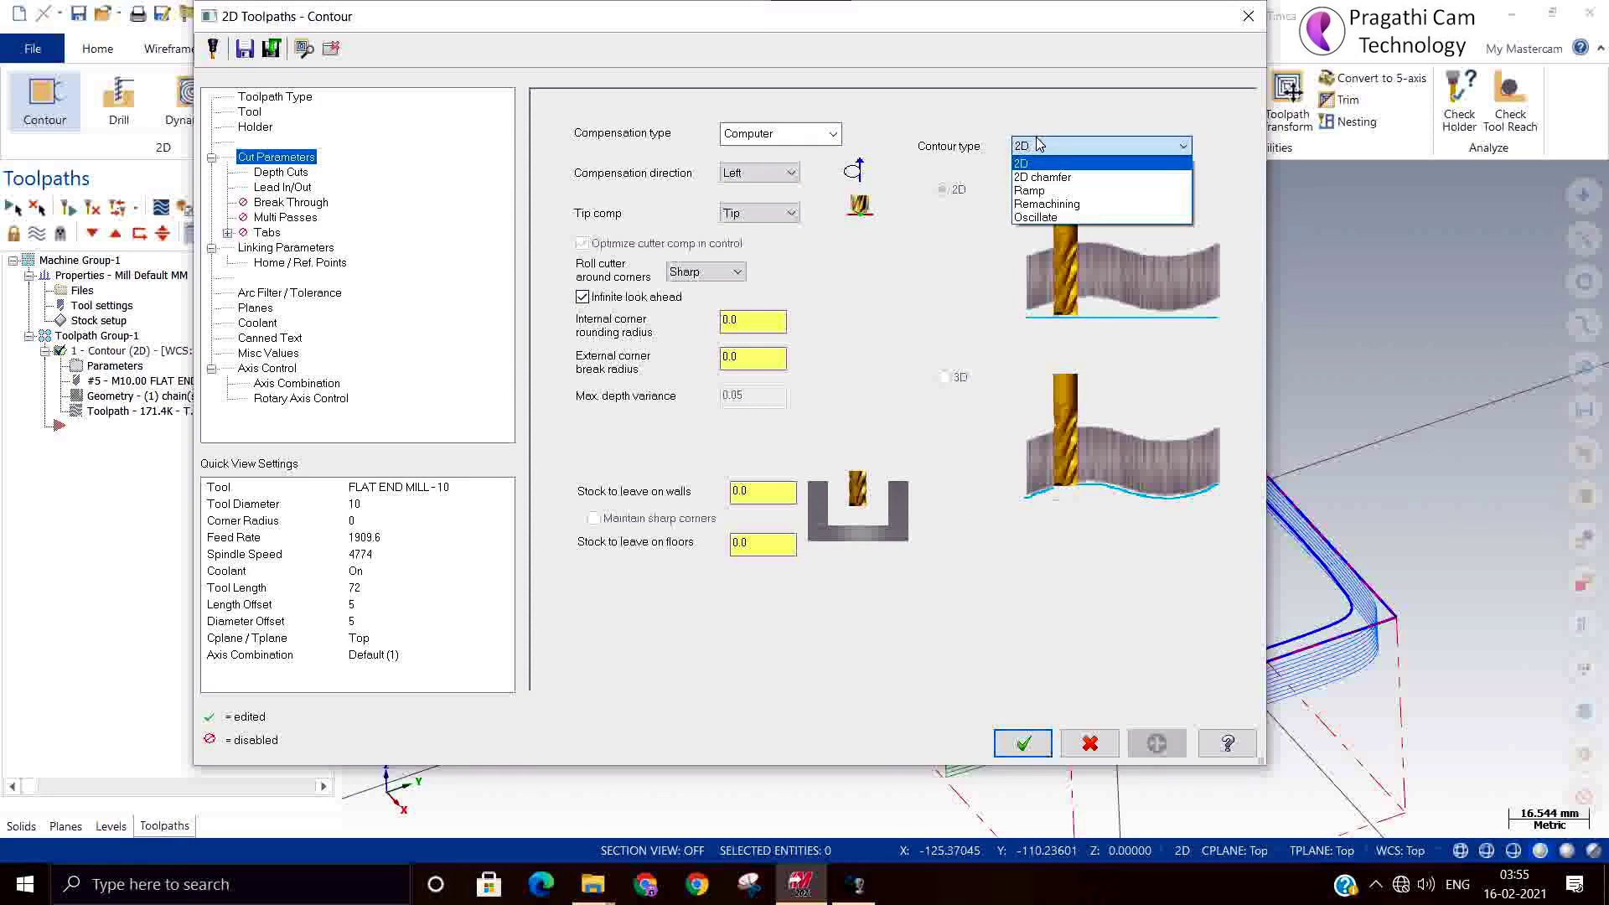
pyautogui.click(1038, 144)
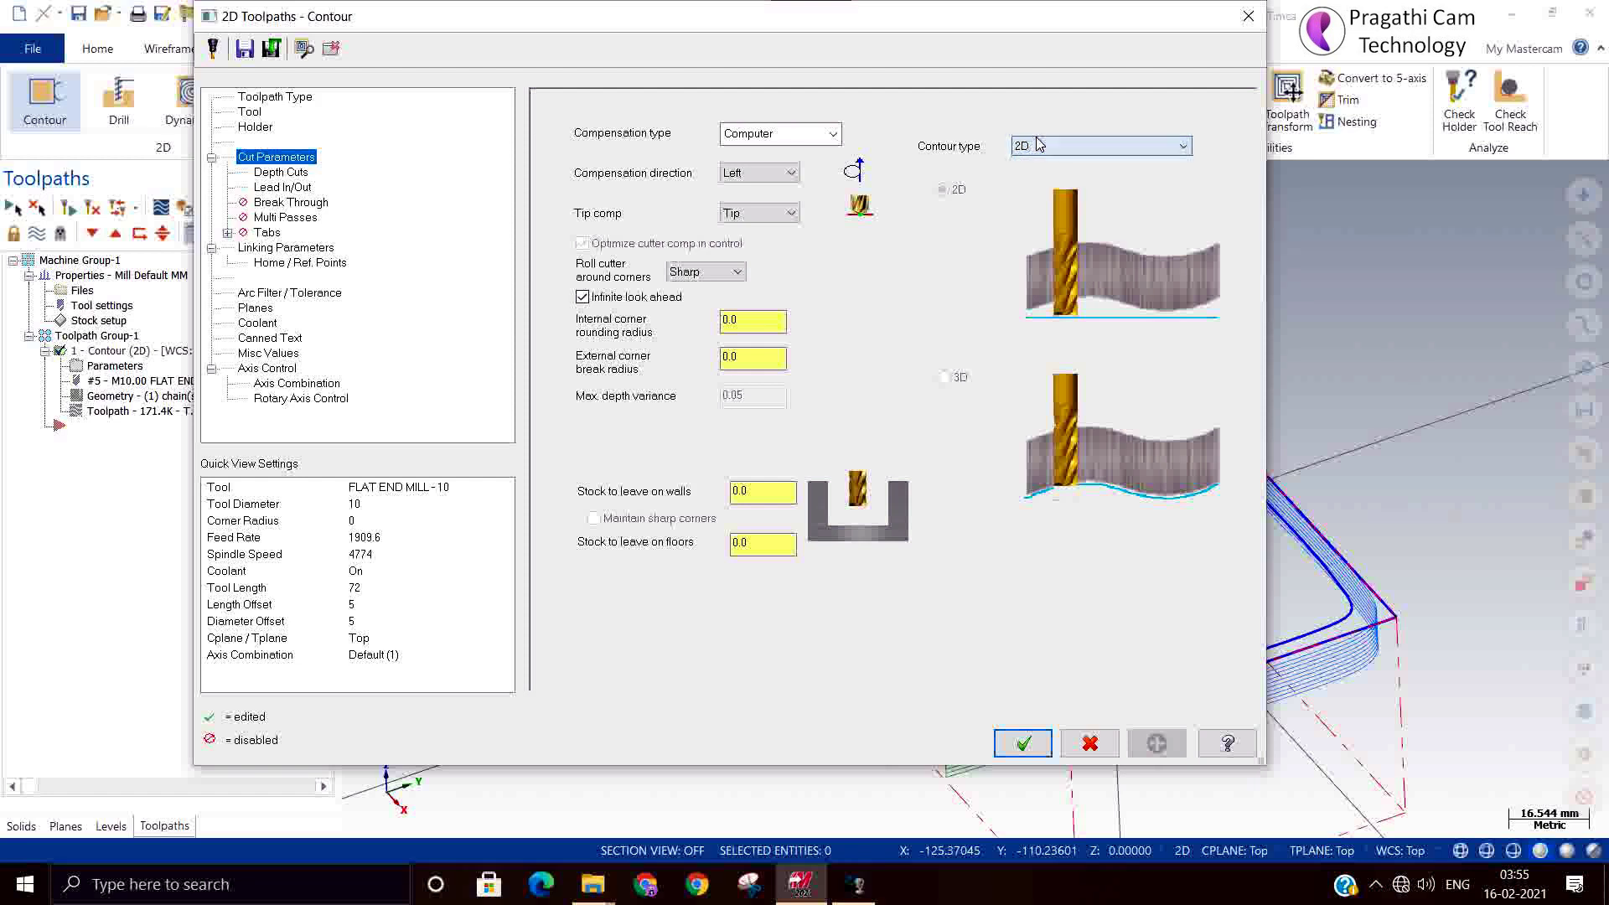
pyautogui.click(743, 175)
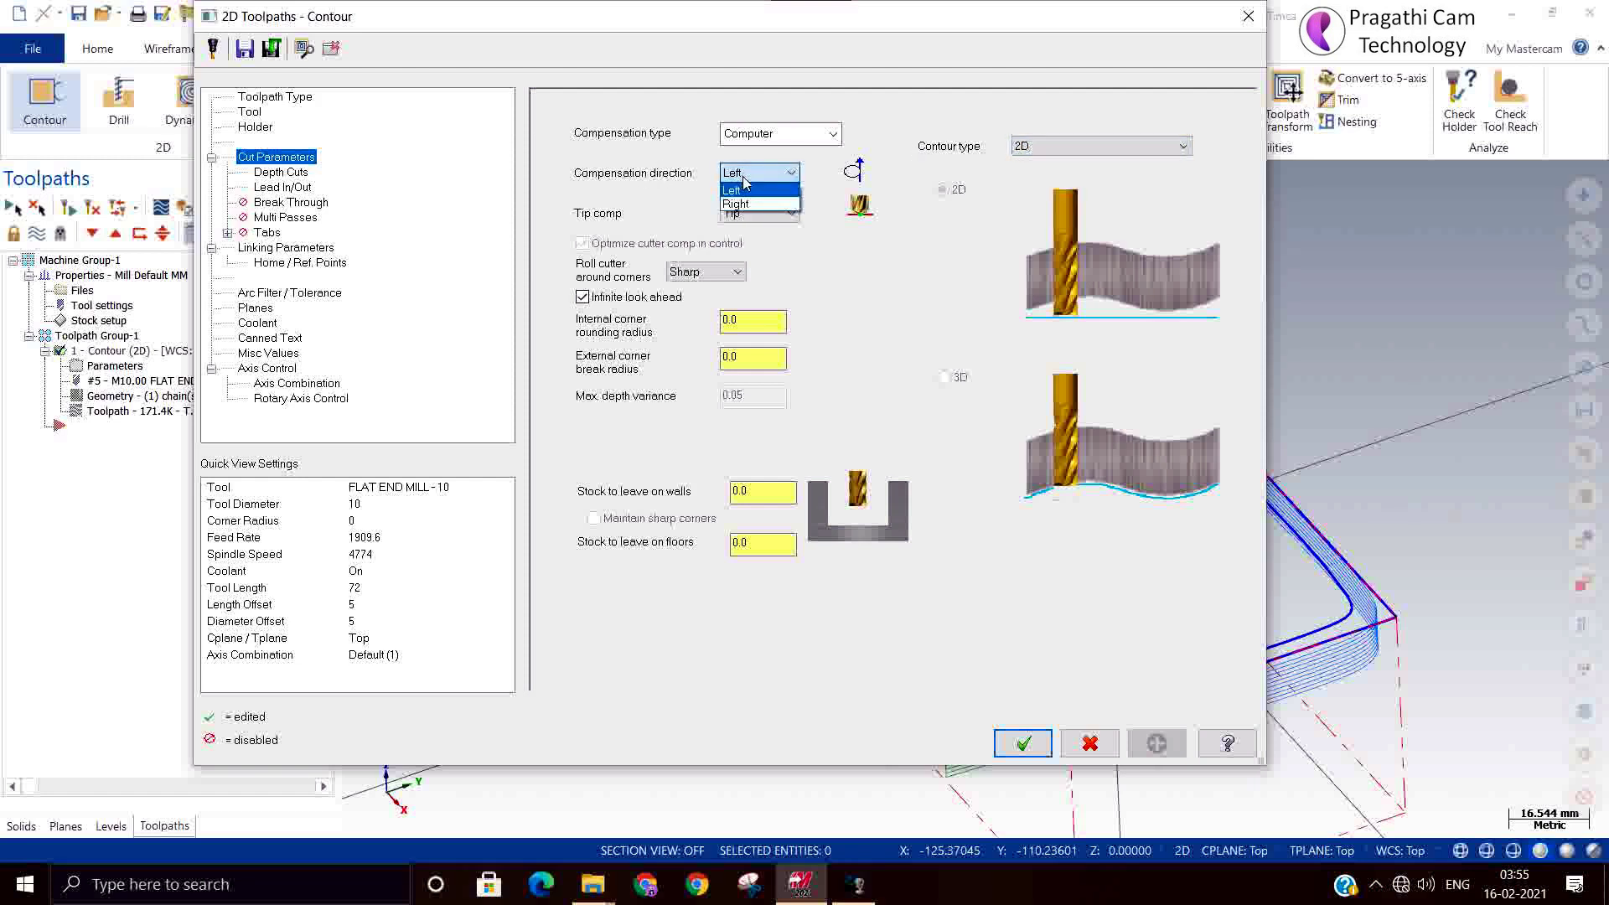
pyautogui.click(744, 180)
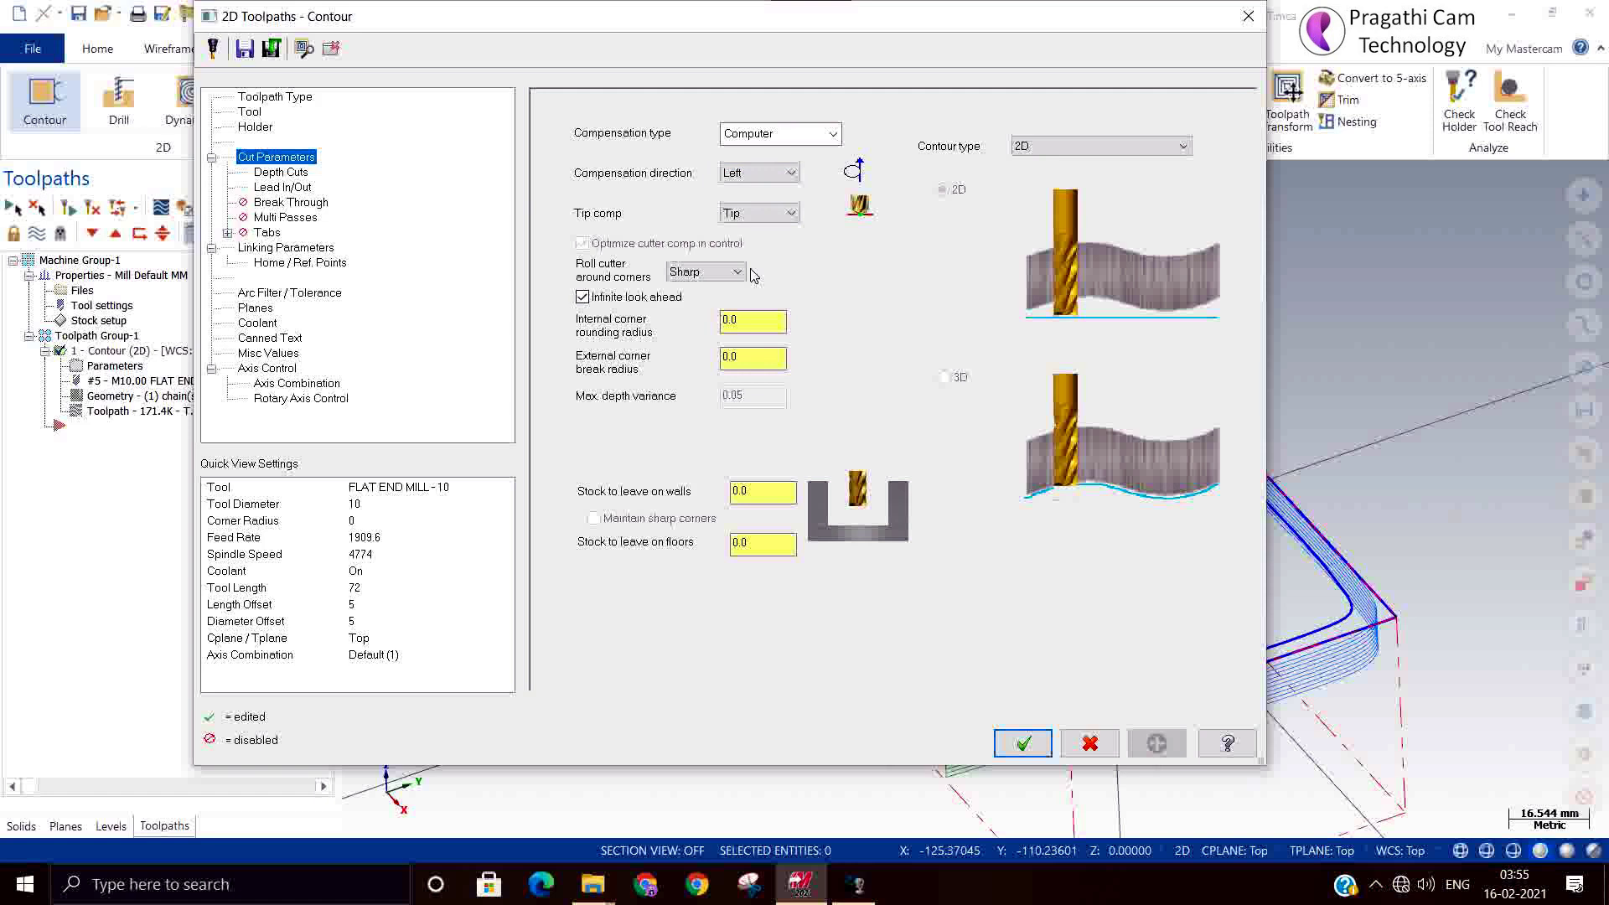
# Step: Set the contour's stock to leave on walls to 0.2, accept the parameters and regenerate the toolpath
pyautogui.click(752, 491)
pyautogui.moveTo(753, 491); pyautogui.dragTo(674, 493)
pyautogui.write('0.2')
pyautogui.click(1022, 742)
pyautogui.hotkey('alt', 't')
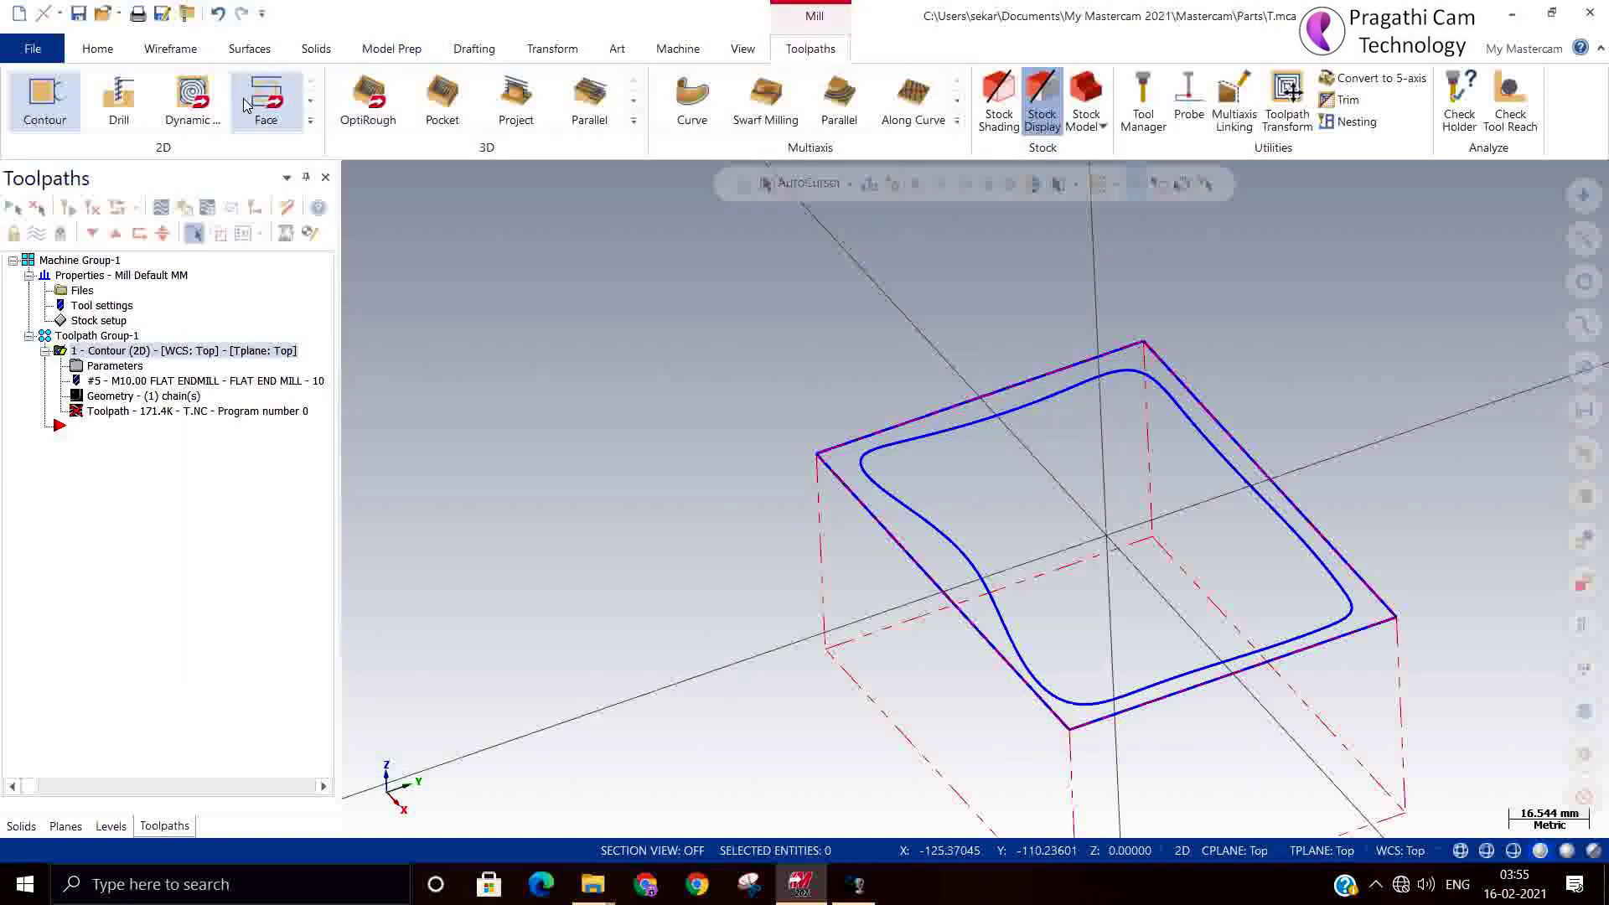
pyautogui.click(102, 212)
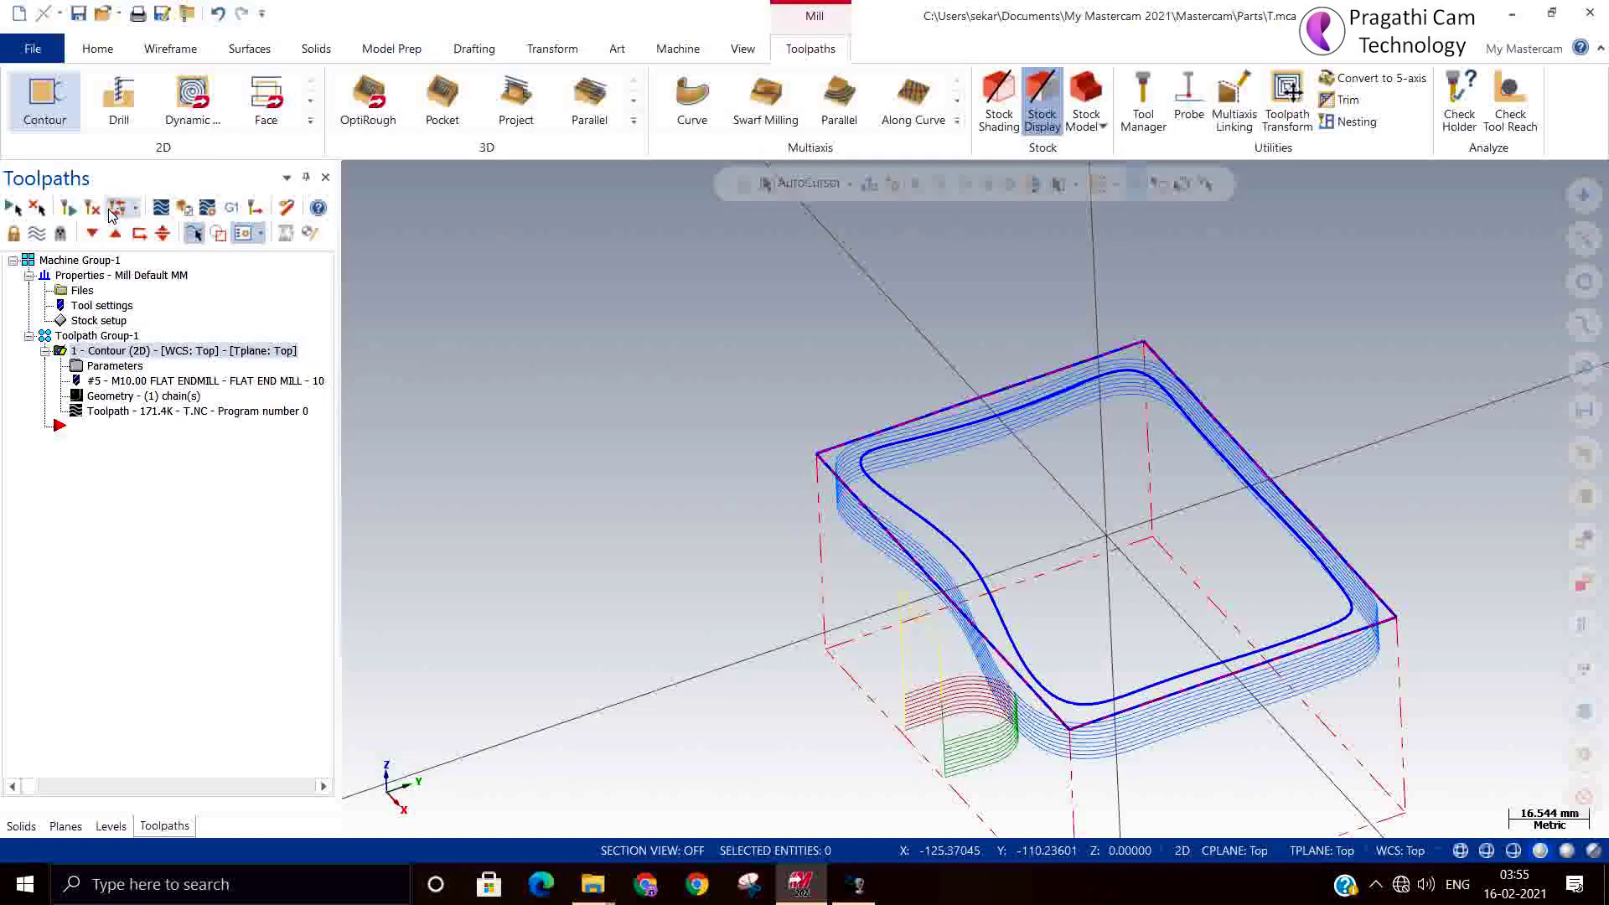
# Step: Verify the contour cut in the simulator, inspect the wall allowance from the top and isometric views, and close the simulation
pyautogui.rightClick(496, 301)
pyautogui.click(547, 409)
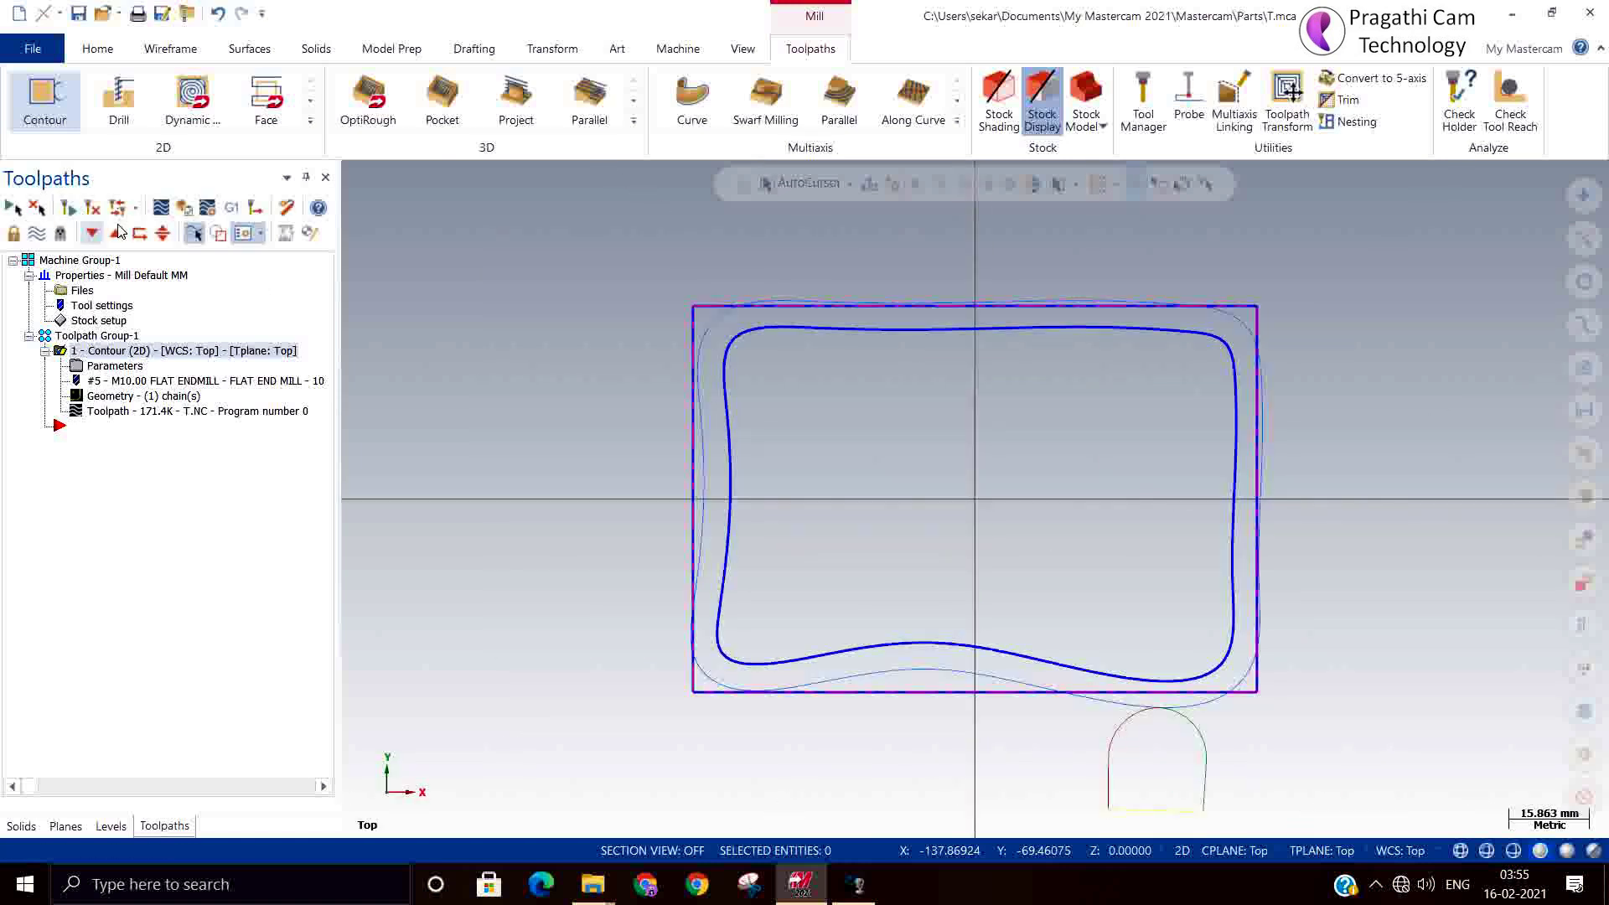
pyautogui.click(183, 209)
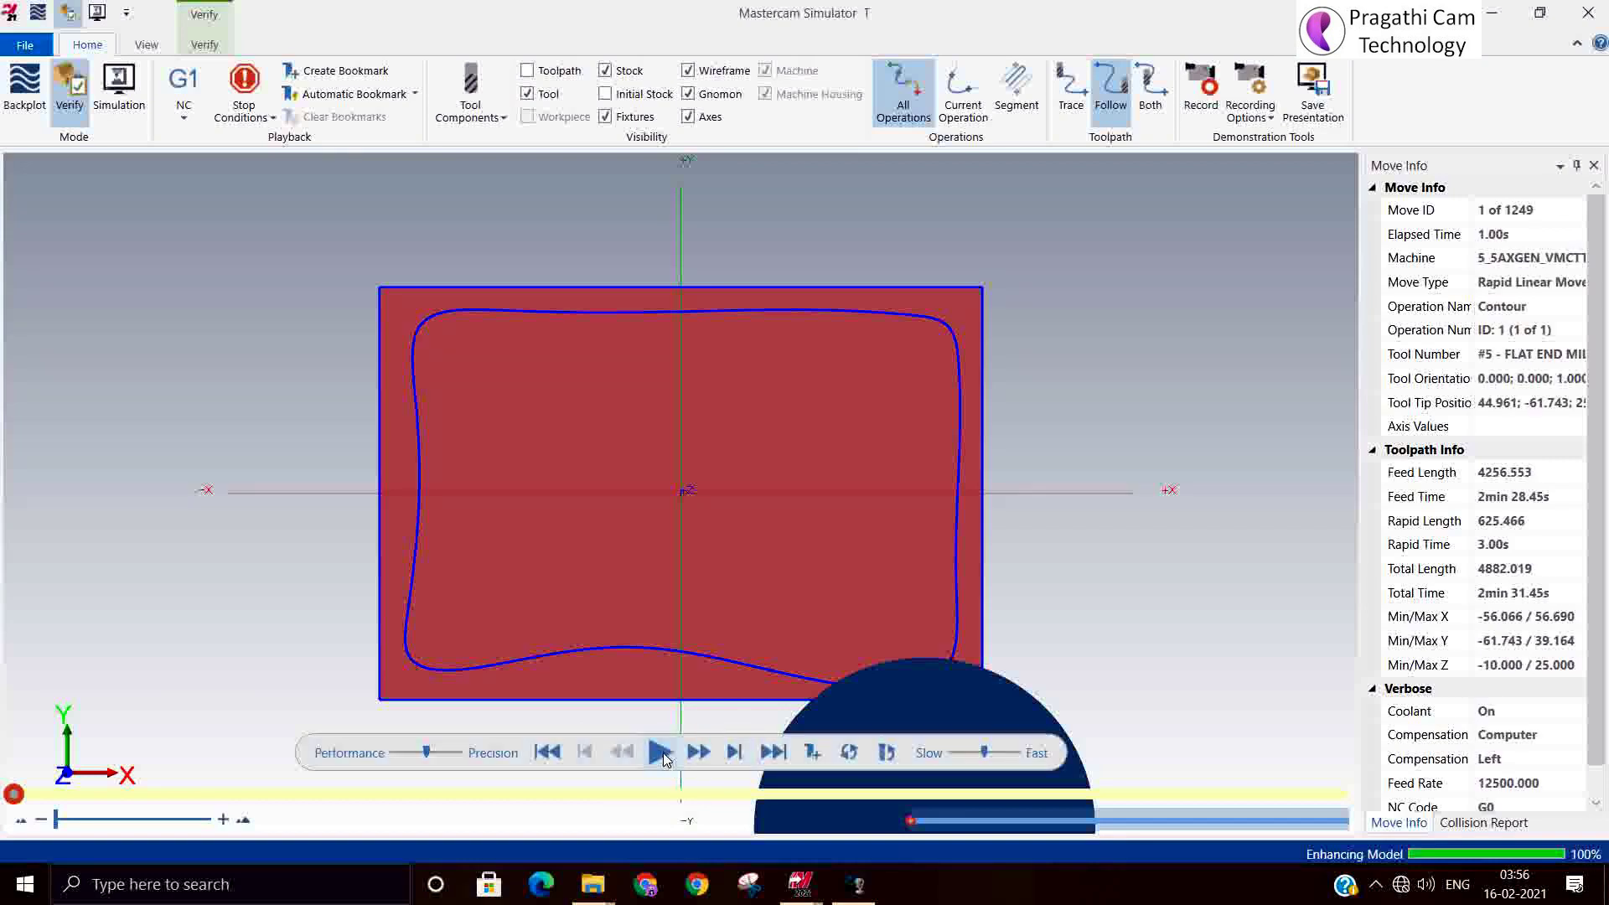
pyautogui.click(661, 754)
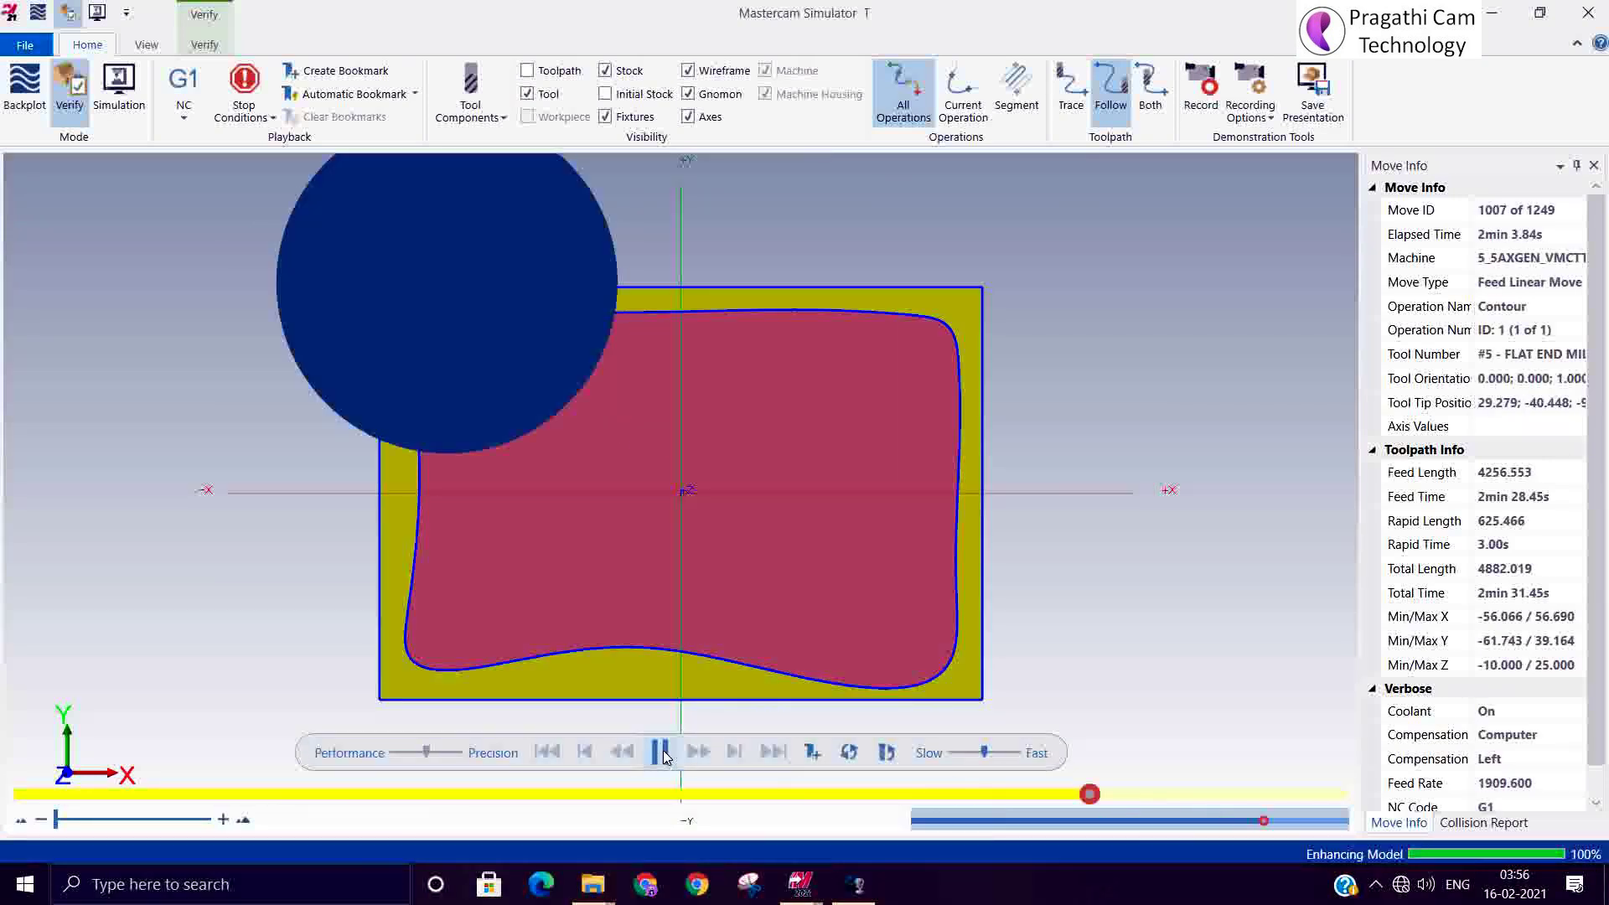
pyautogui.scroll(5, 567, 662)
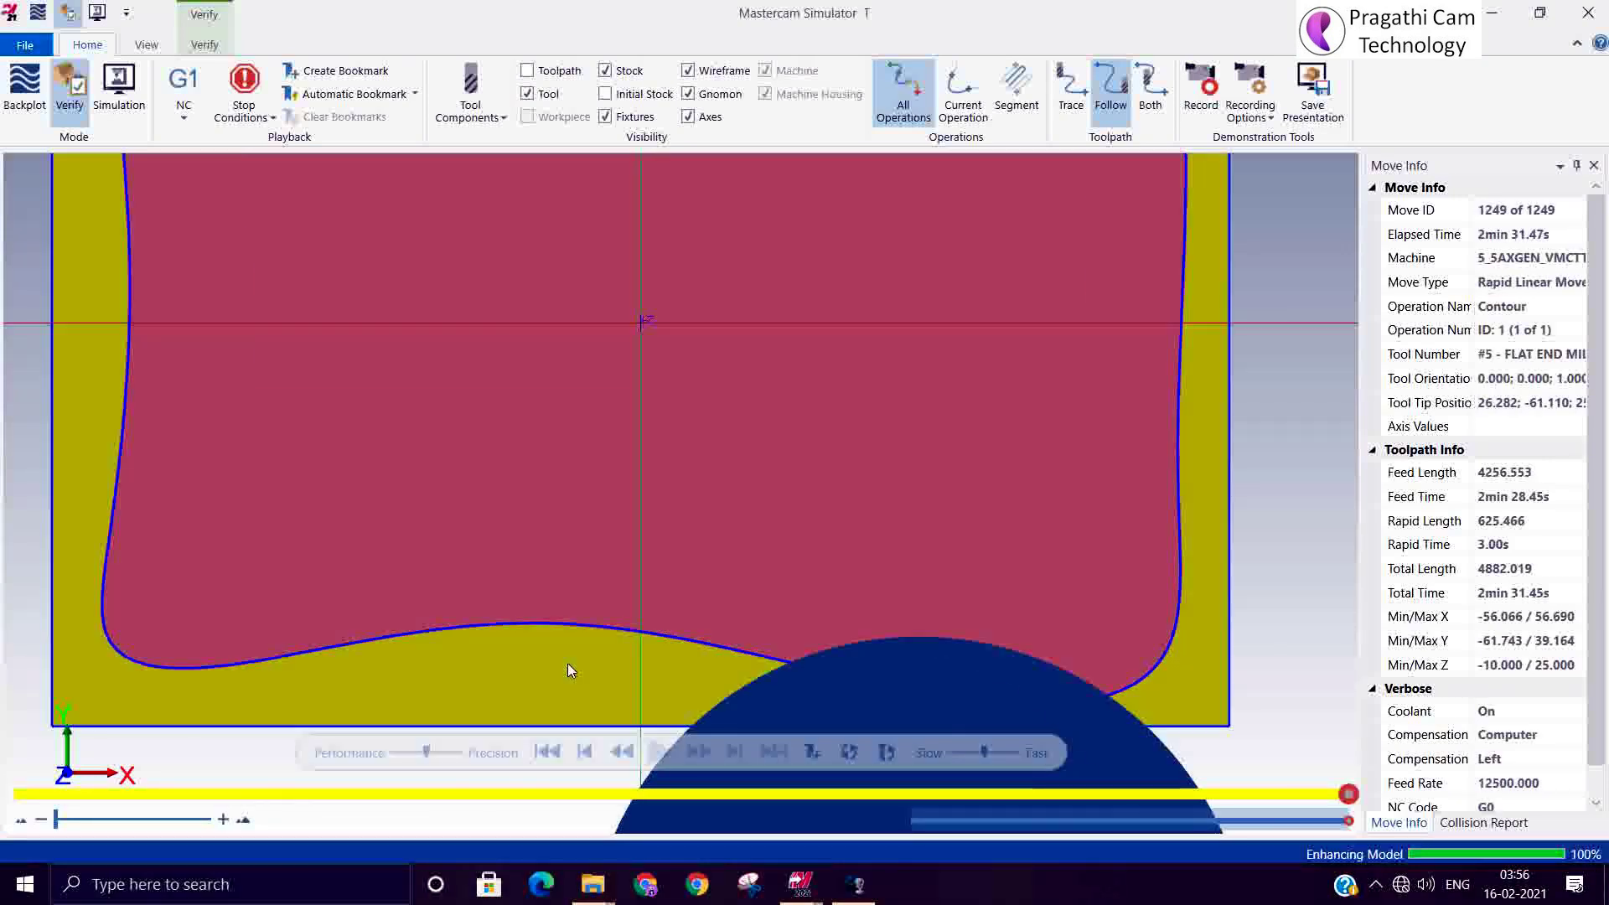
pyautogui.scroll(2, 469, 566)
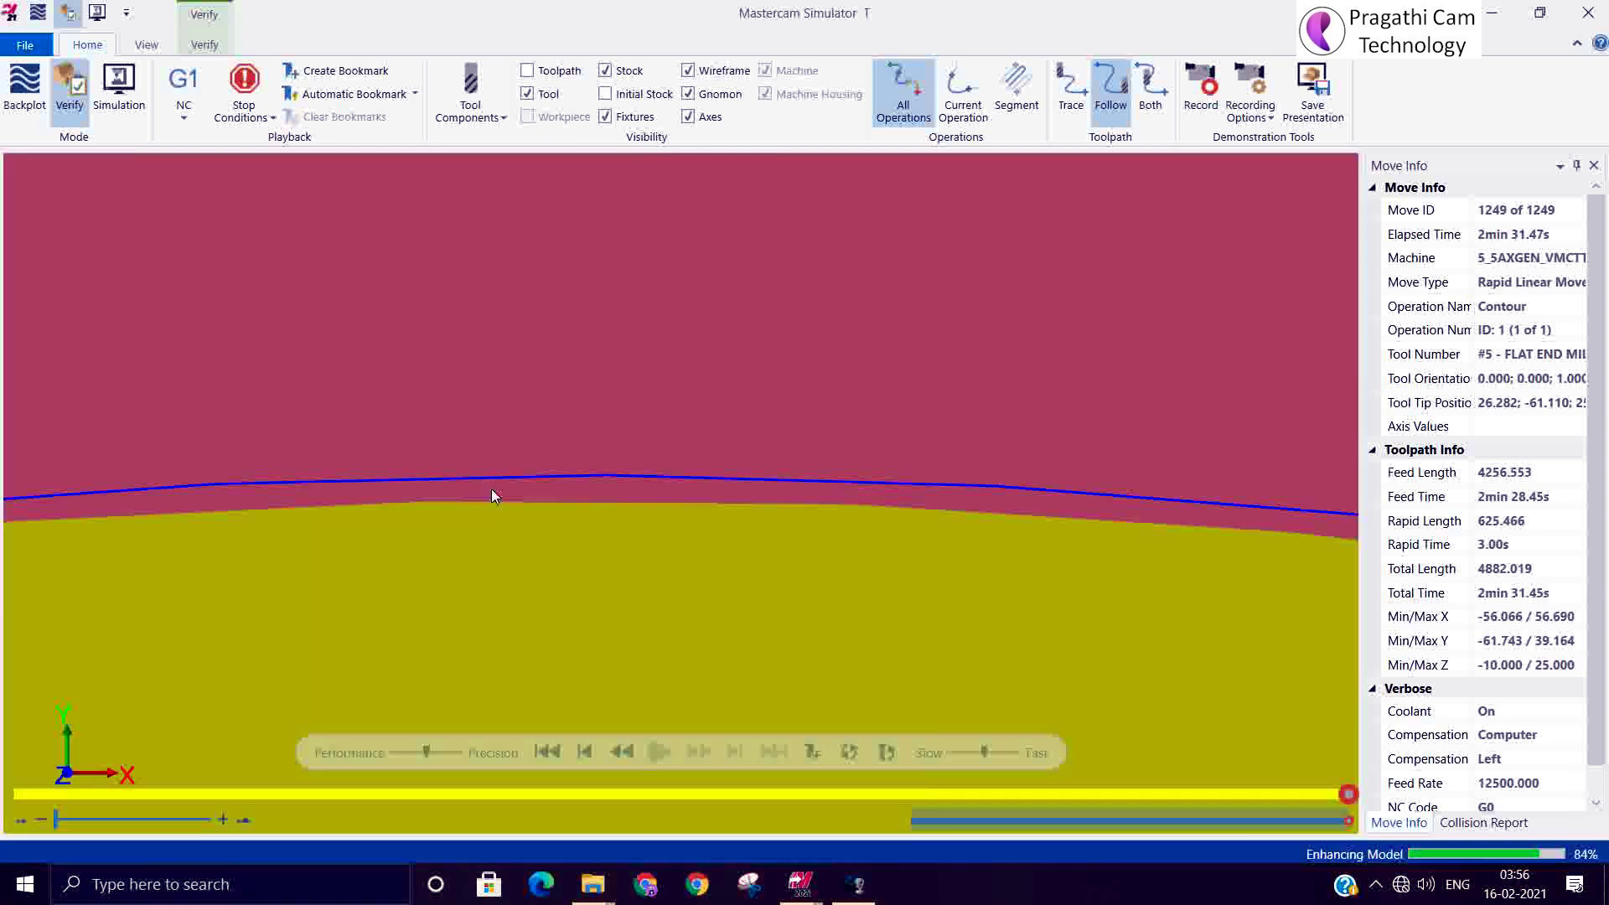
pyautogui.scroll(-6, 498, 524)
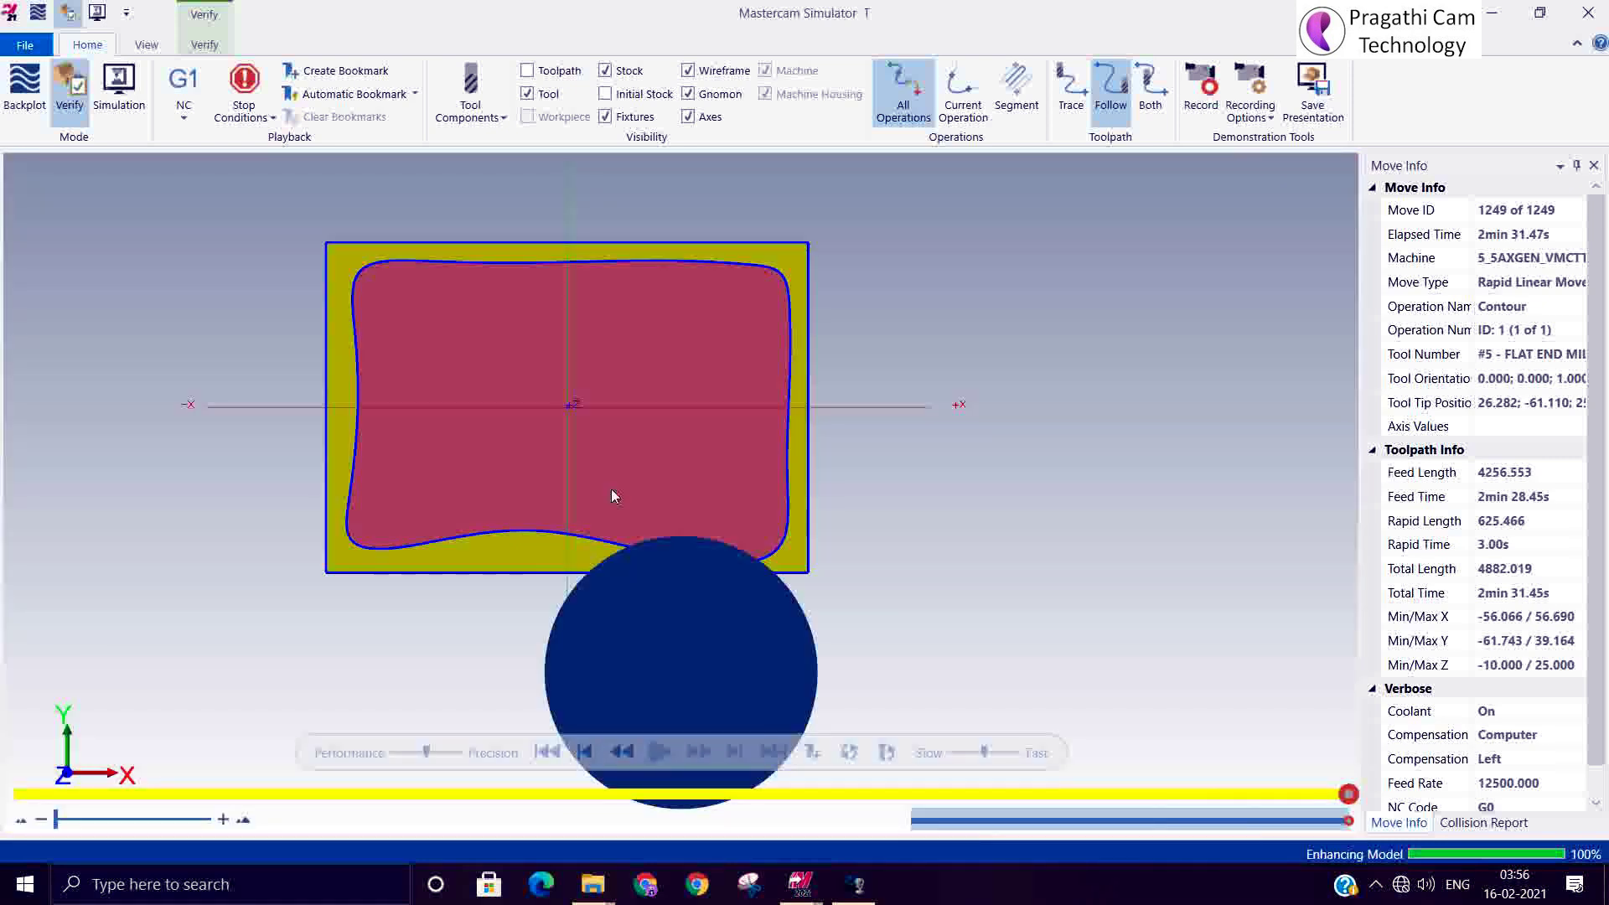
pyautogui.rightClick(927, 327)
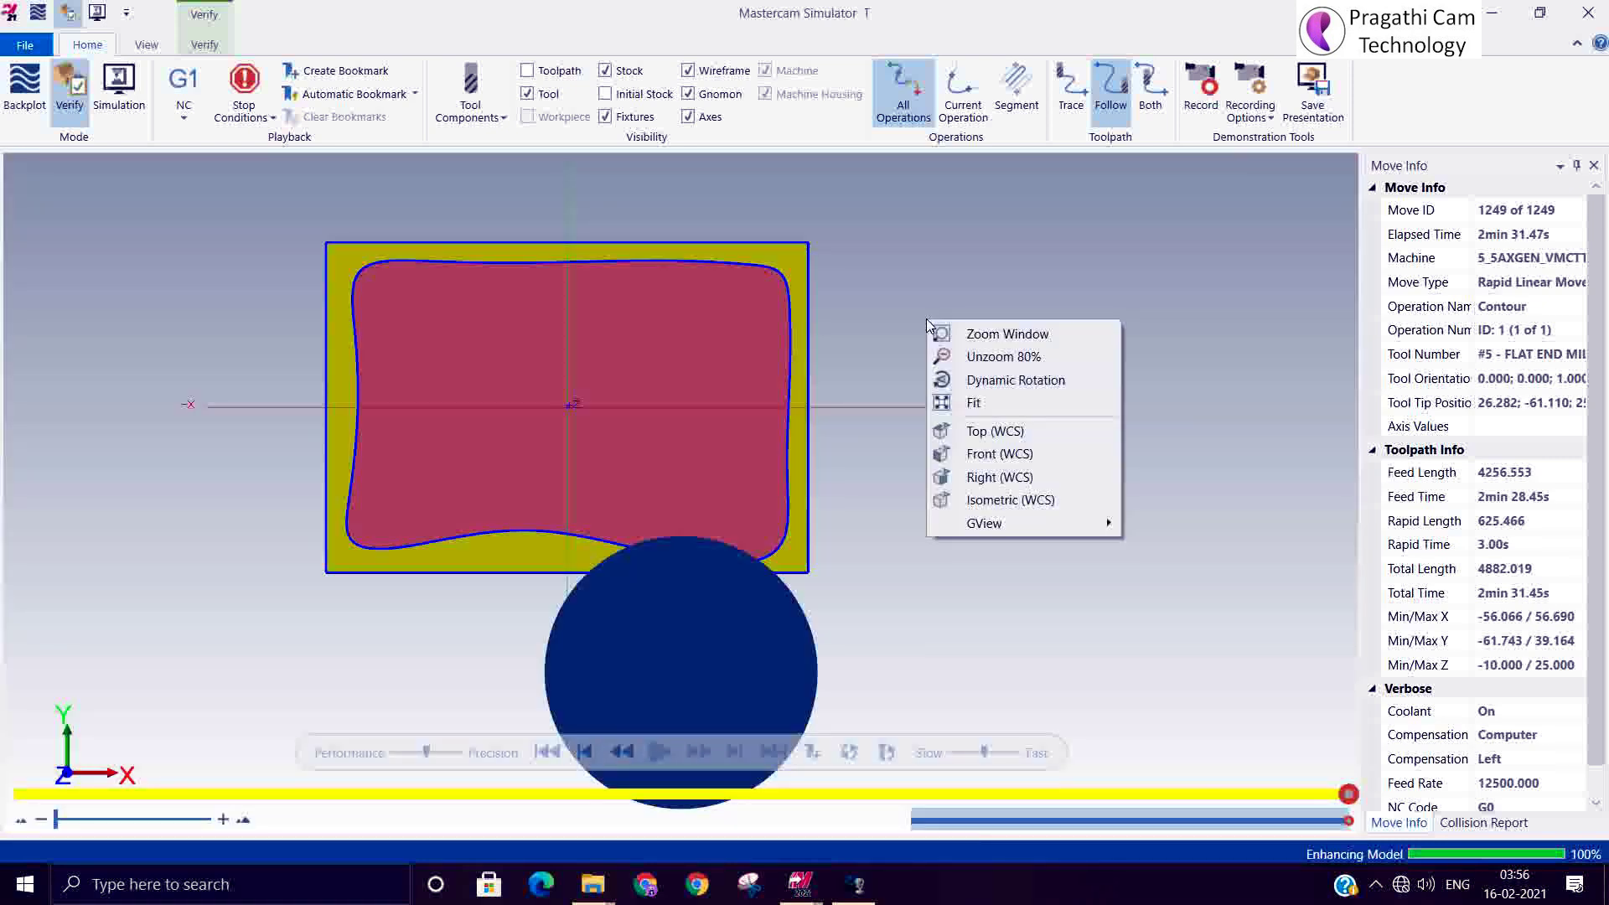
pyautogui.click(980, 502)
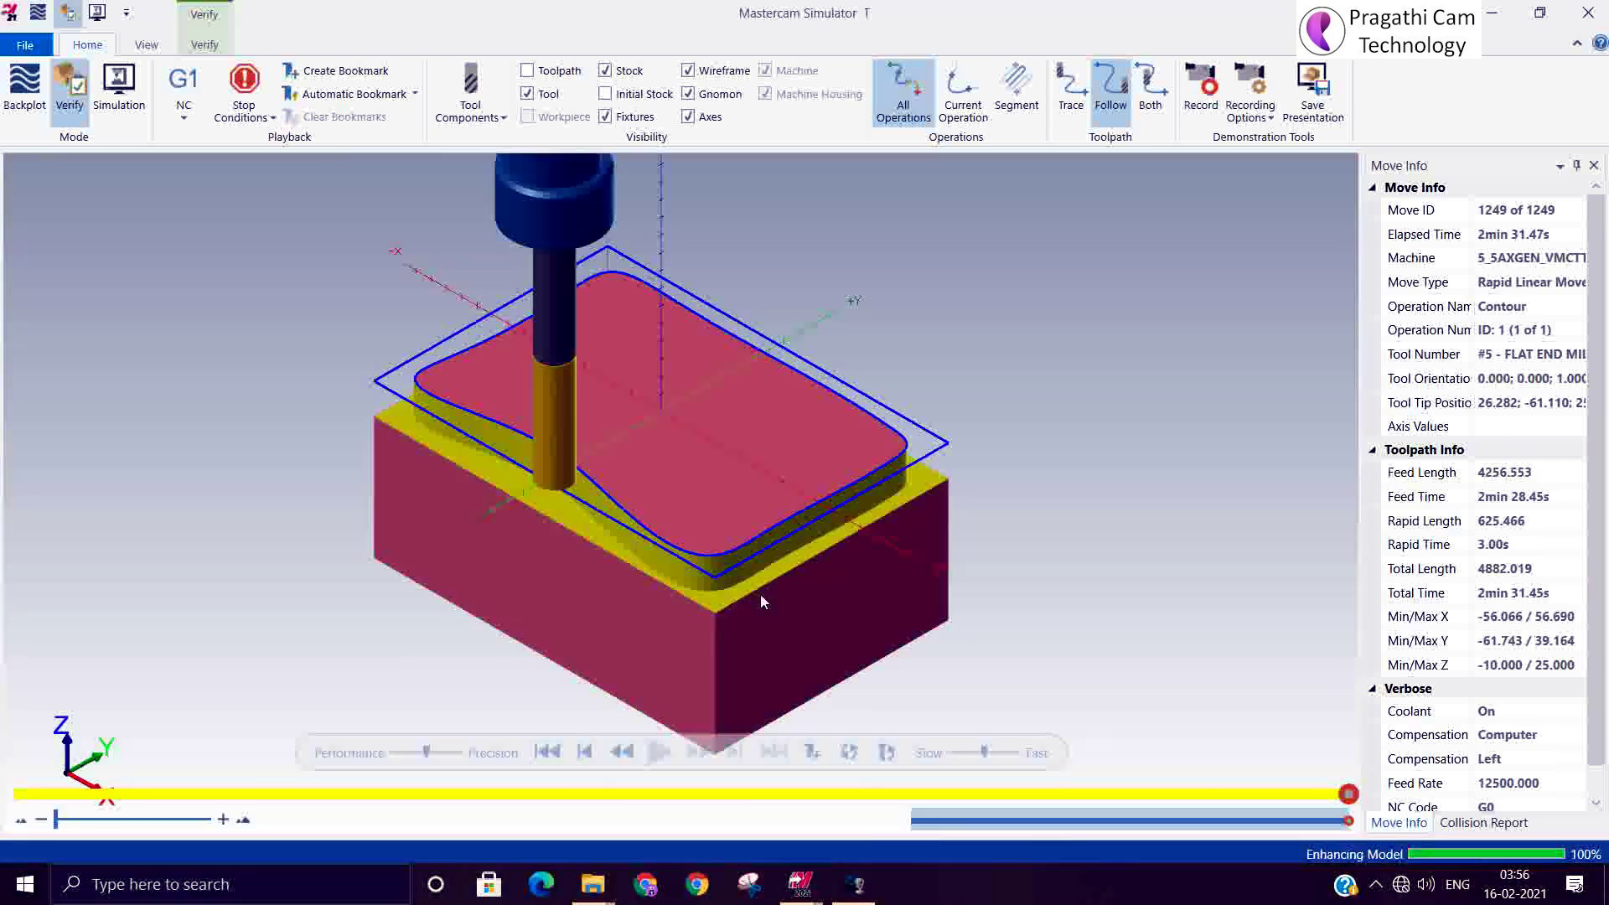
pyautogui.click(1588, 13)
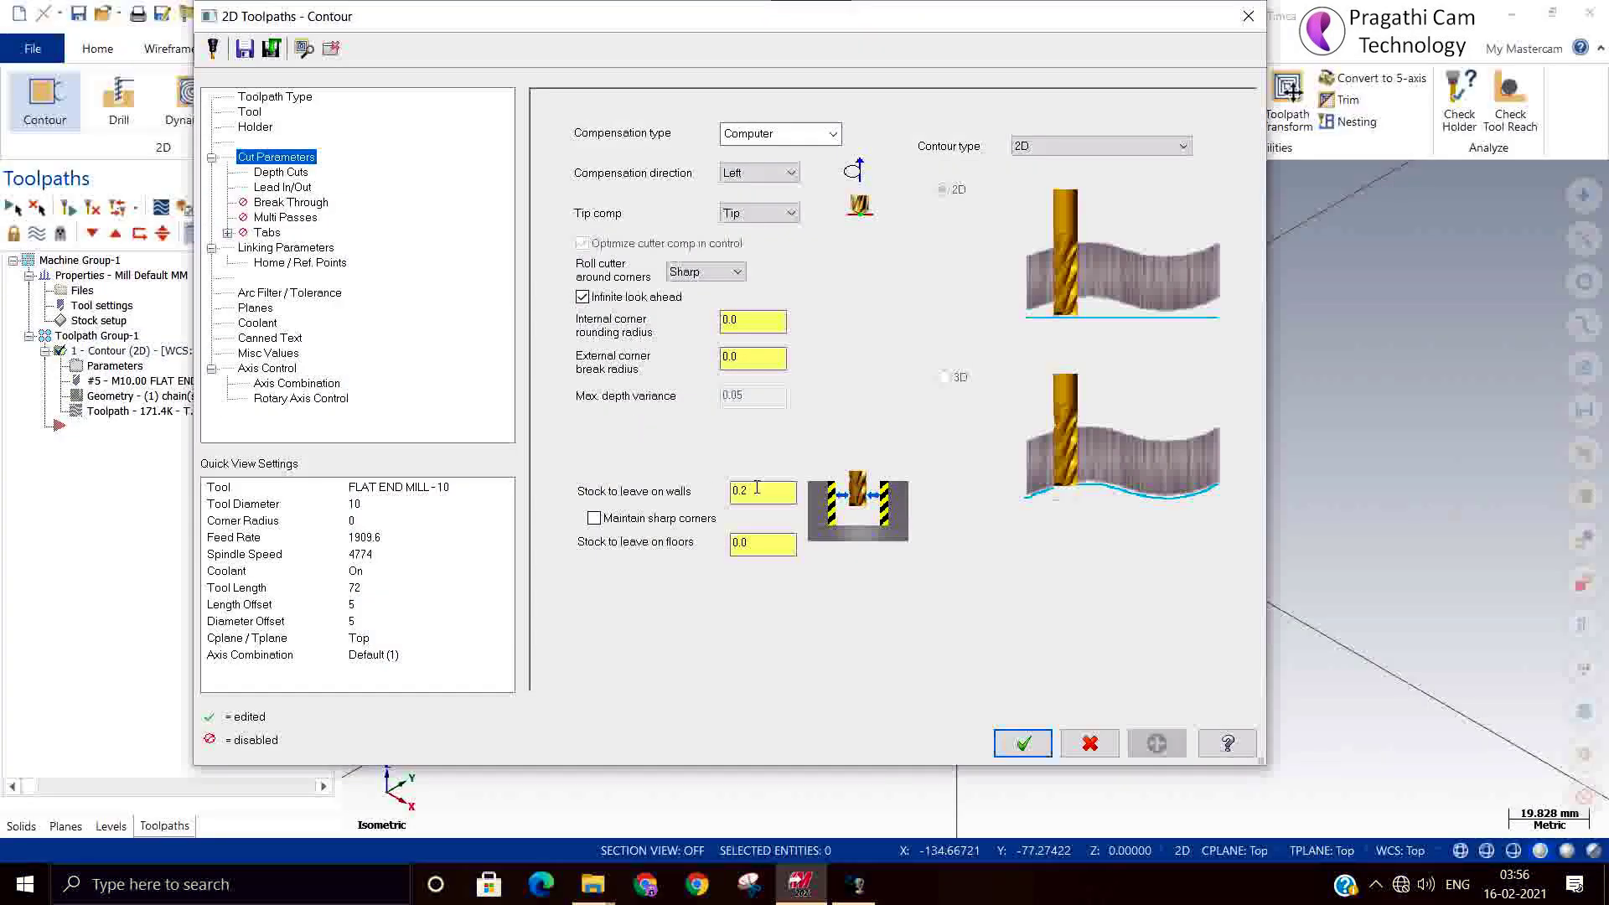
# Step: Reset the contour's stock to leave on walls to 0.0 and accept the cut parameters
pyautogui.moveTo(764, 494); pyautogui.dragTo(690, 485)
pyautogui.click(282, 172)
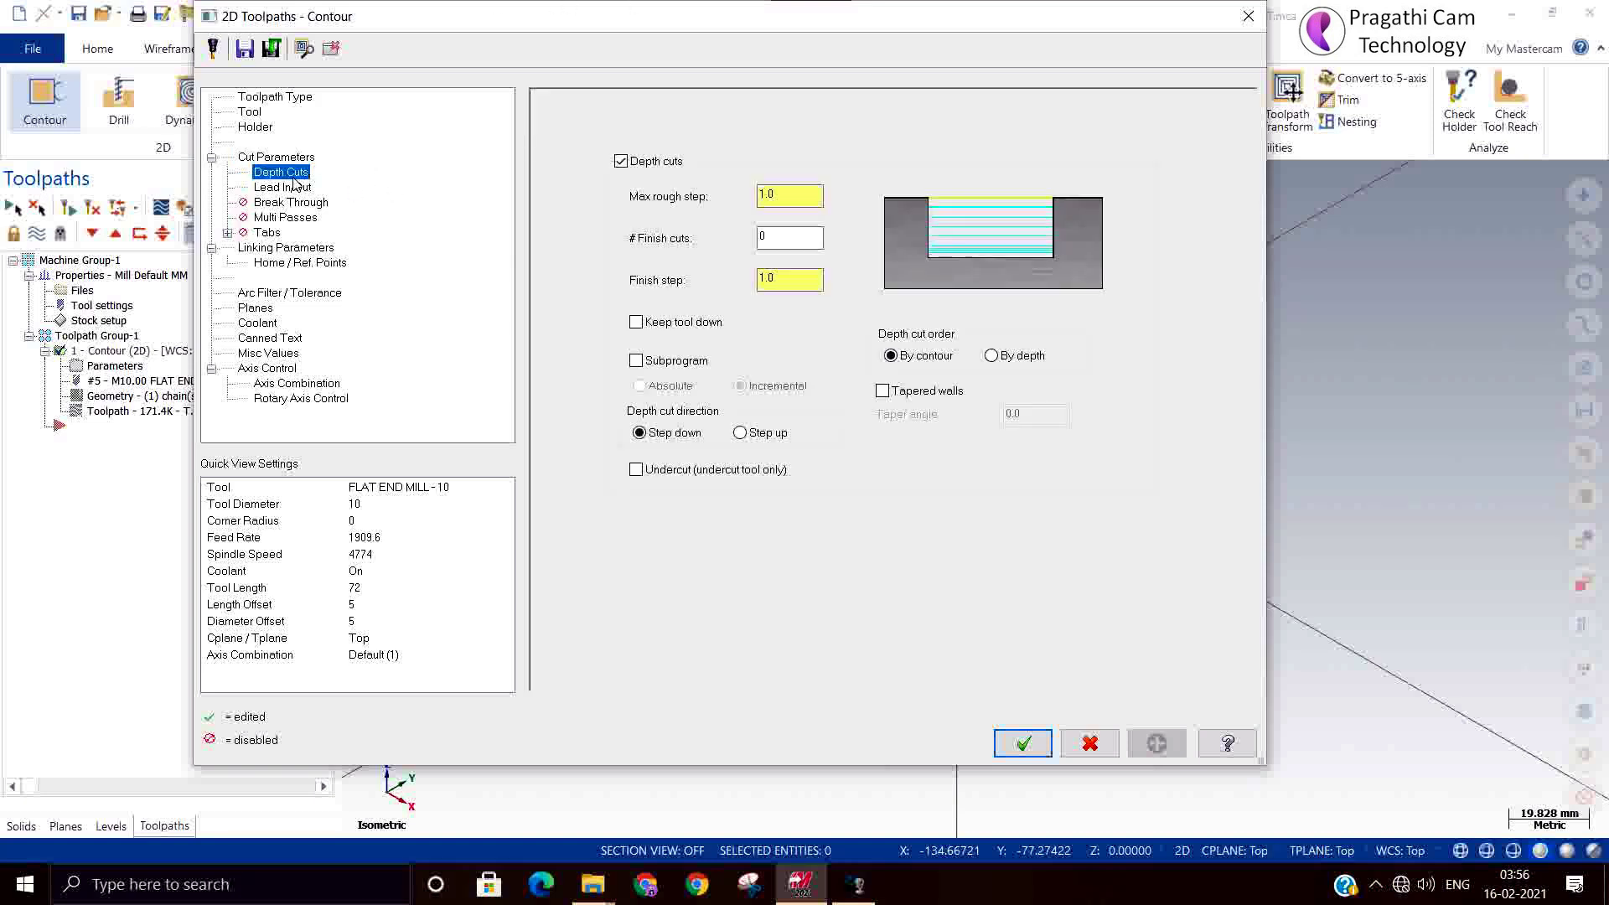
pyautogui.click(287, 189)
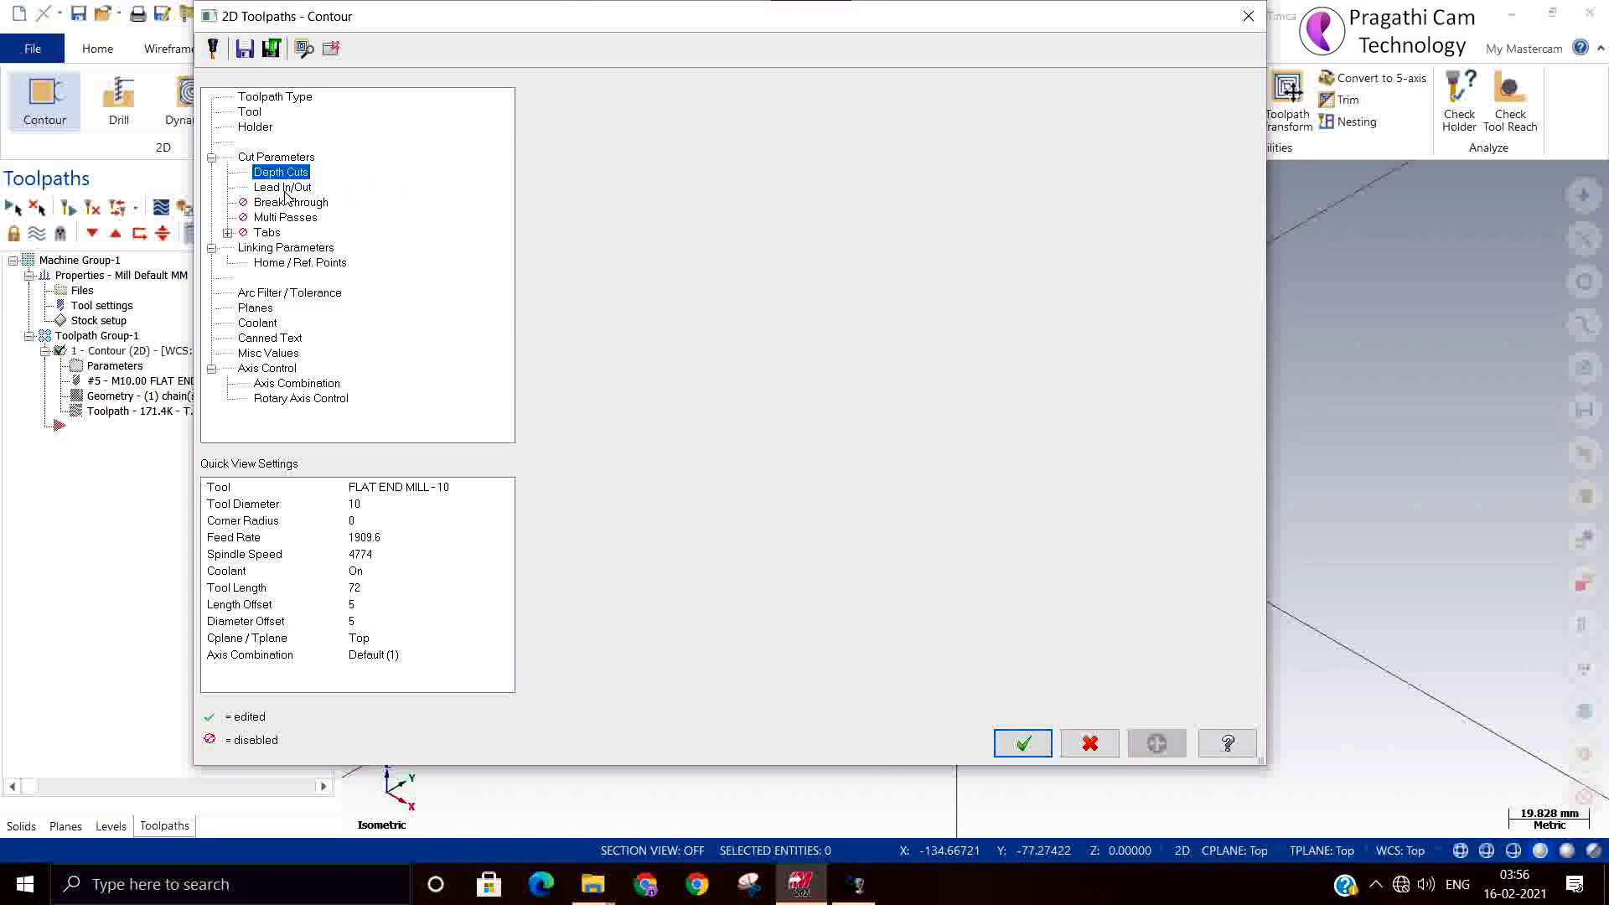
pyautogui.click(284, 249)
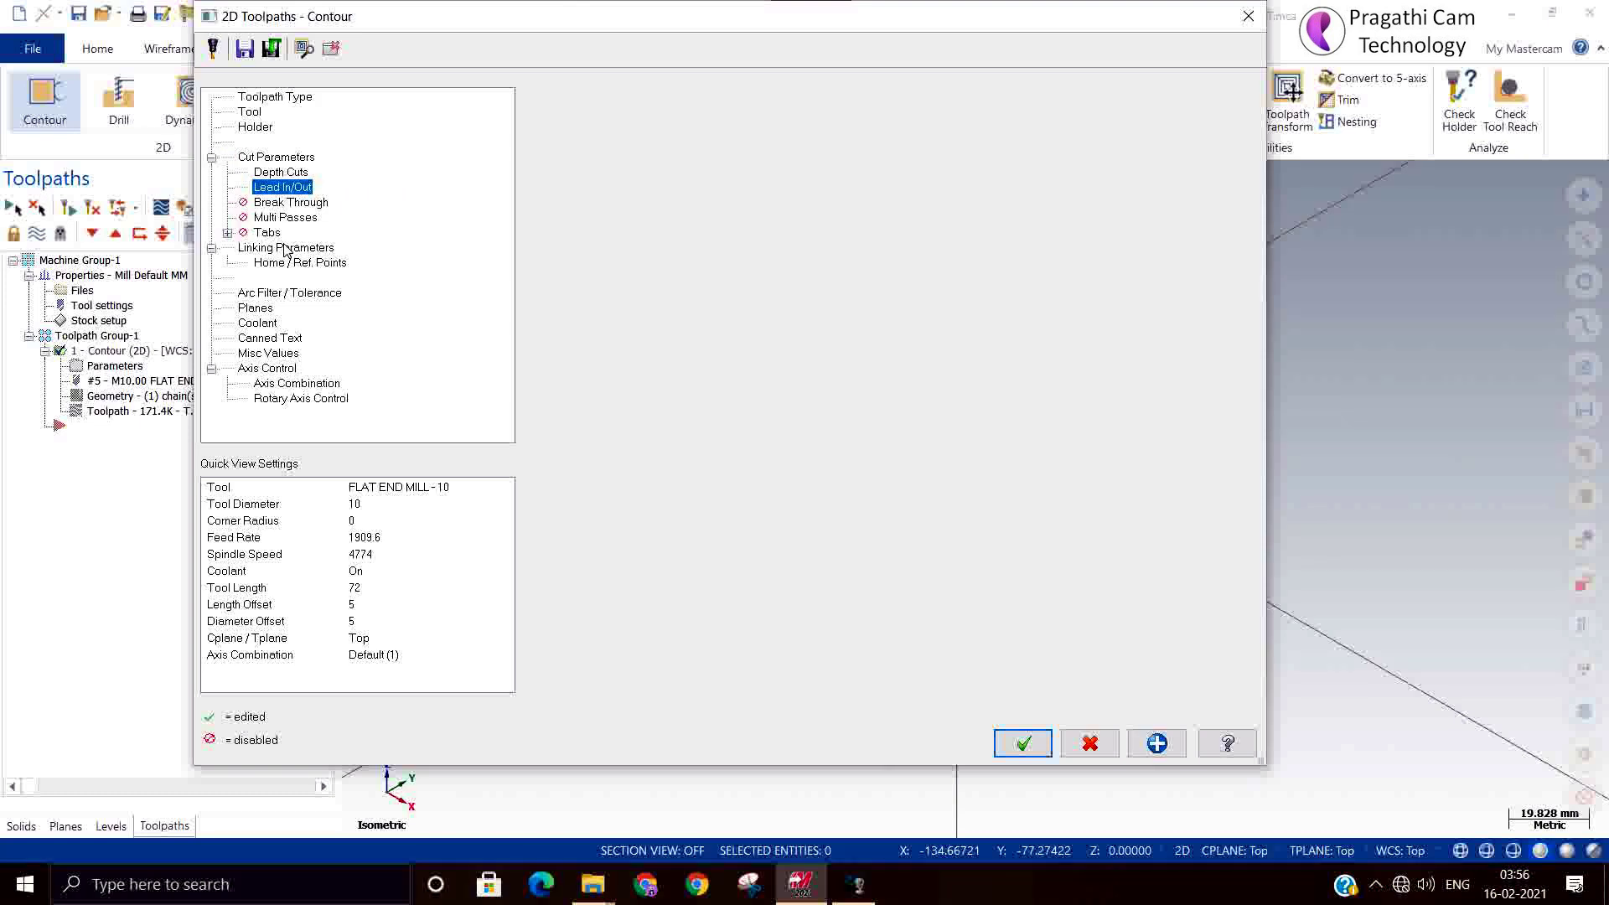
pyautogui.click(283, 160)
pyautogui.click(1060, 148)
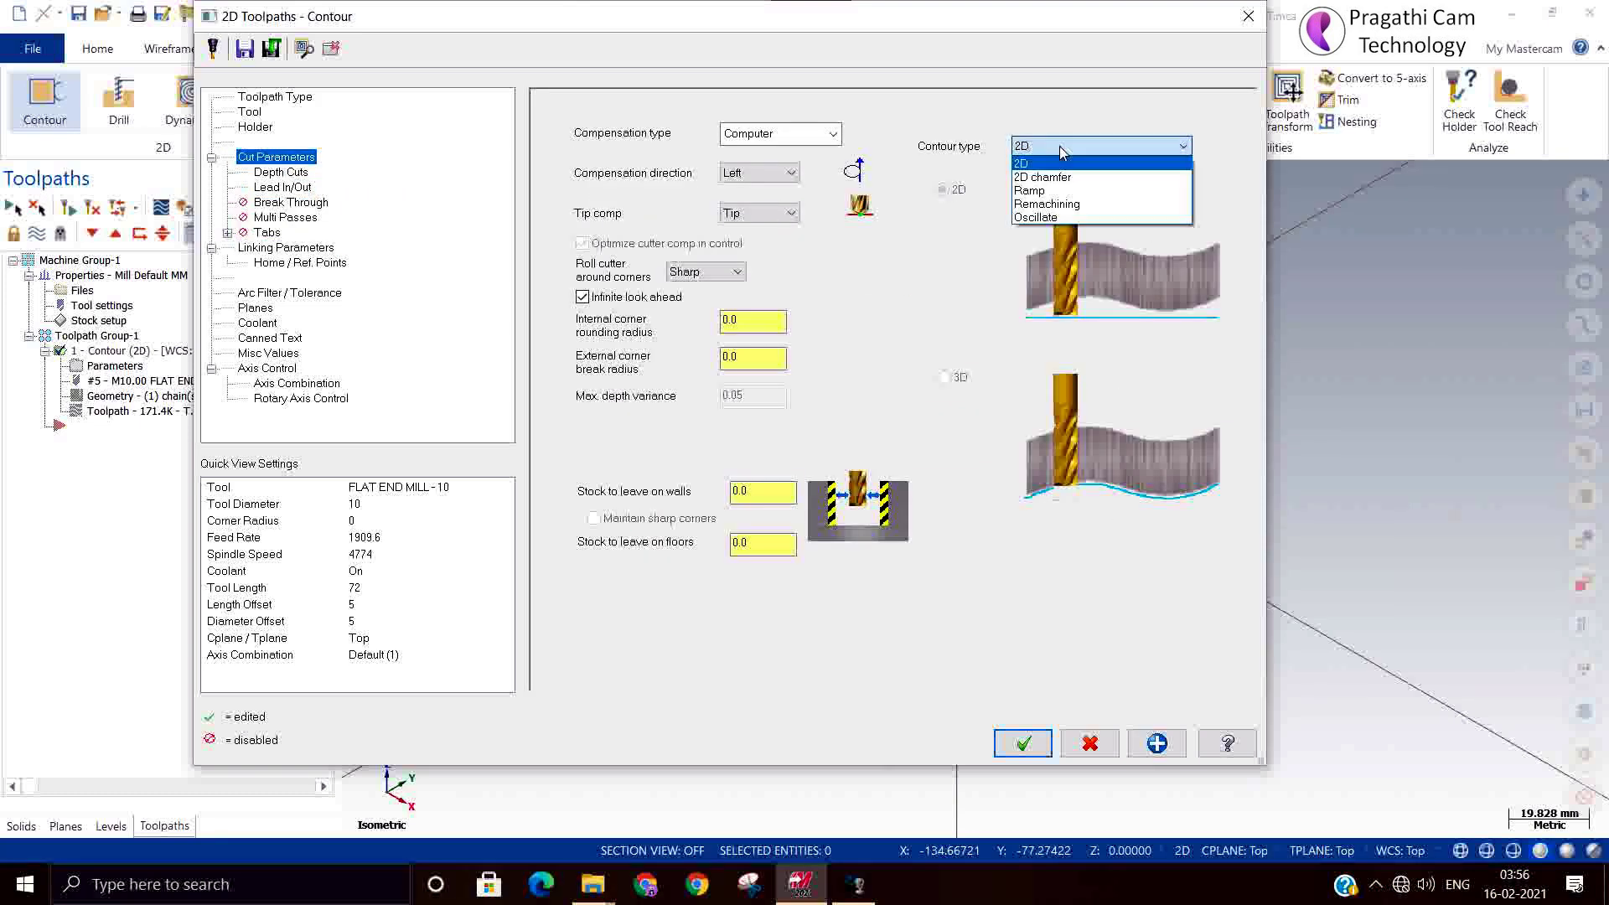
pyautogui.click(1061, 151)
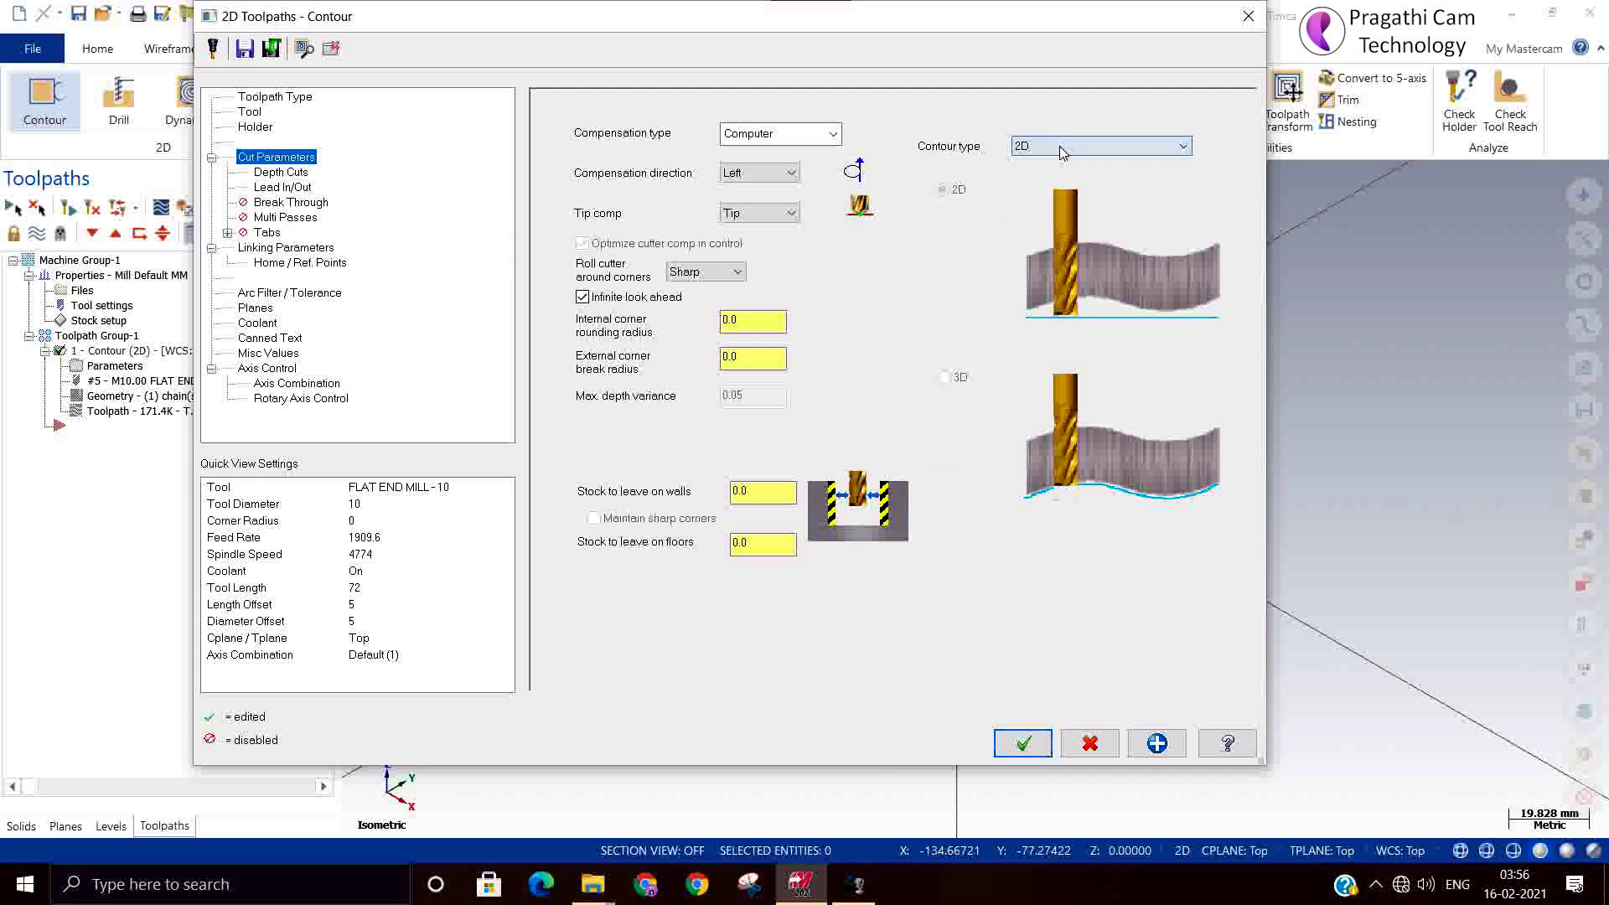
pyautogui.click(1046, 751)
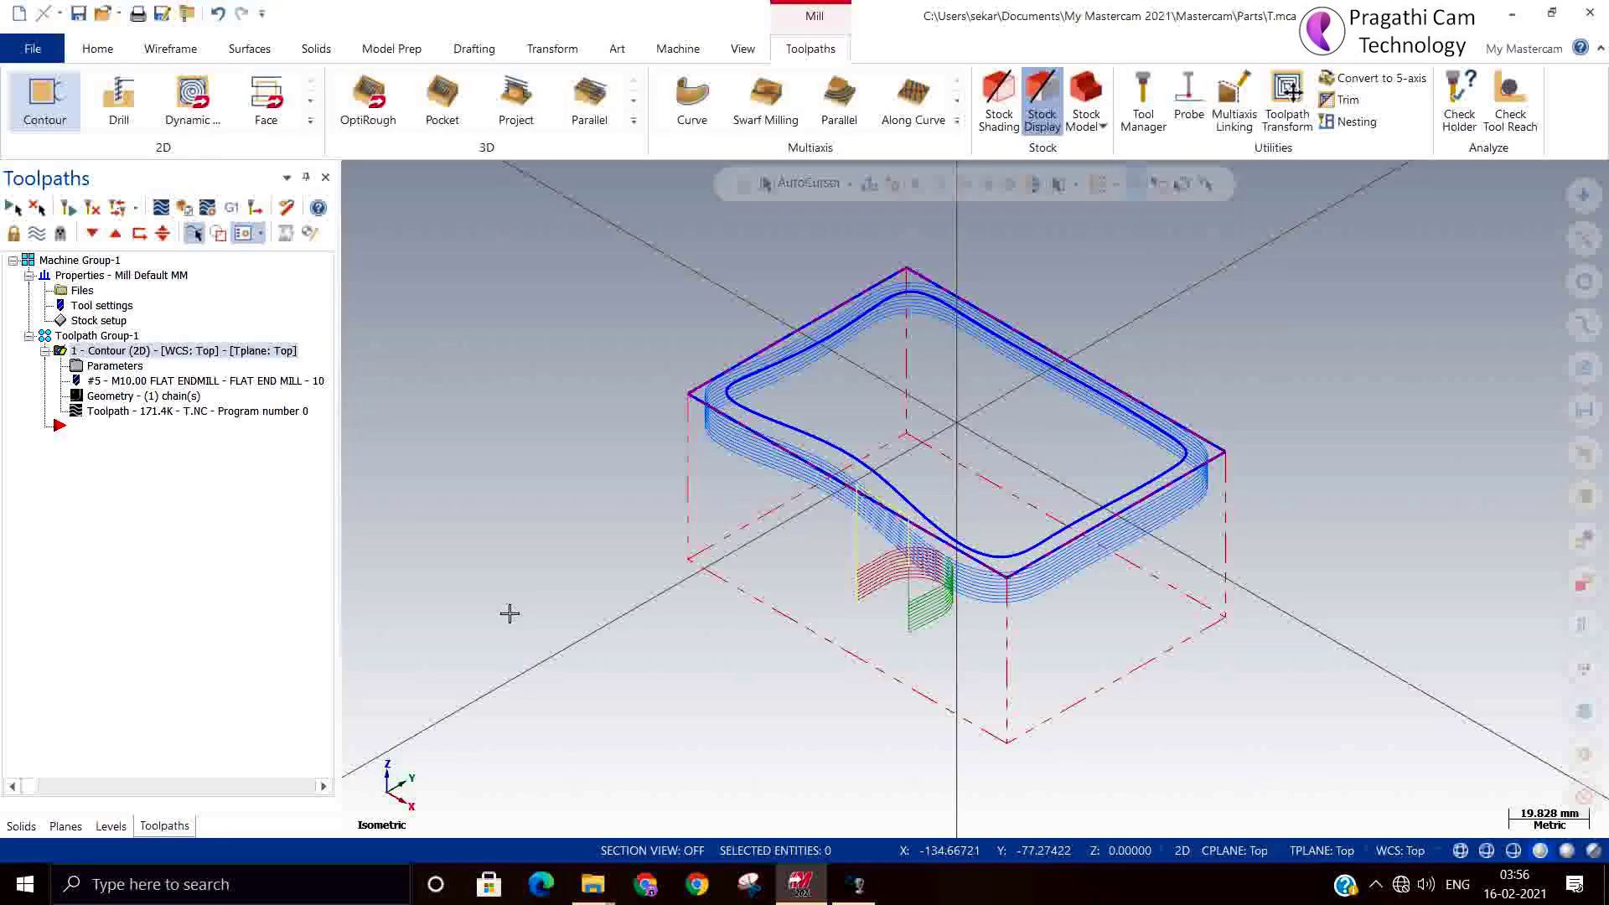
# Step: Set the contour operation's linking depth to -20, accept the parameters and regenerate the toolpath
pyautogui.click(84, 370)
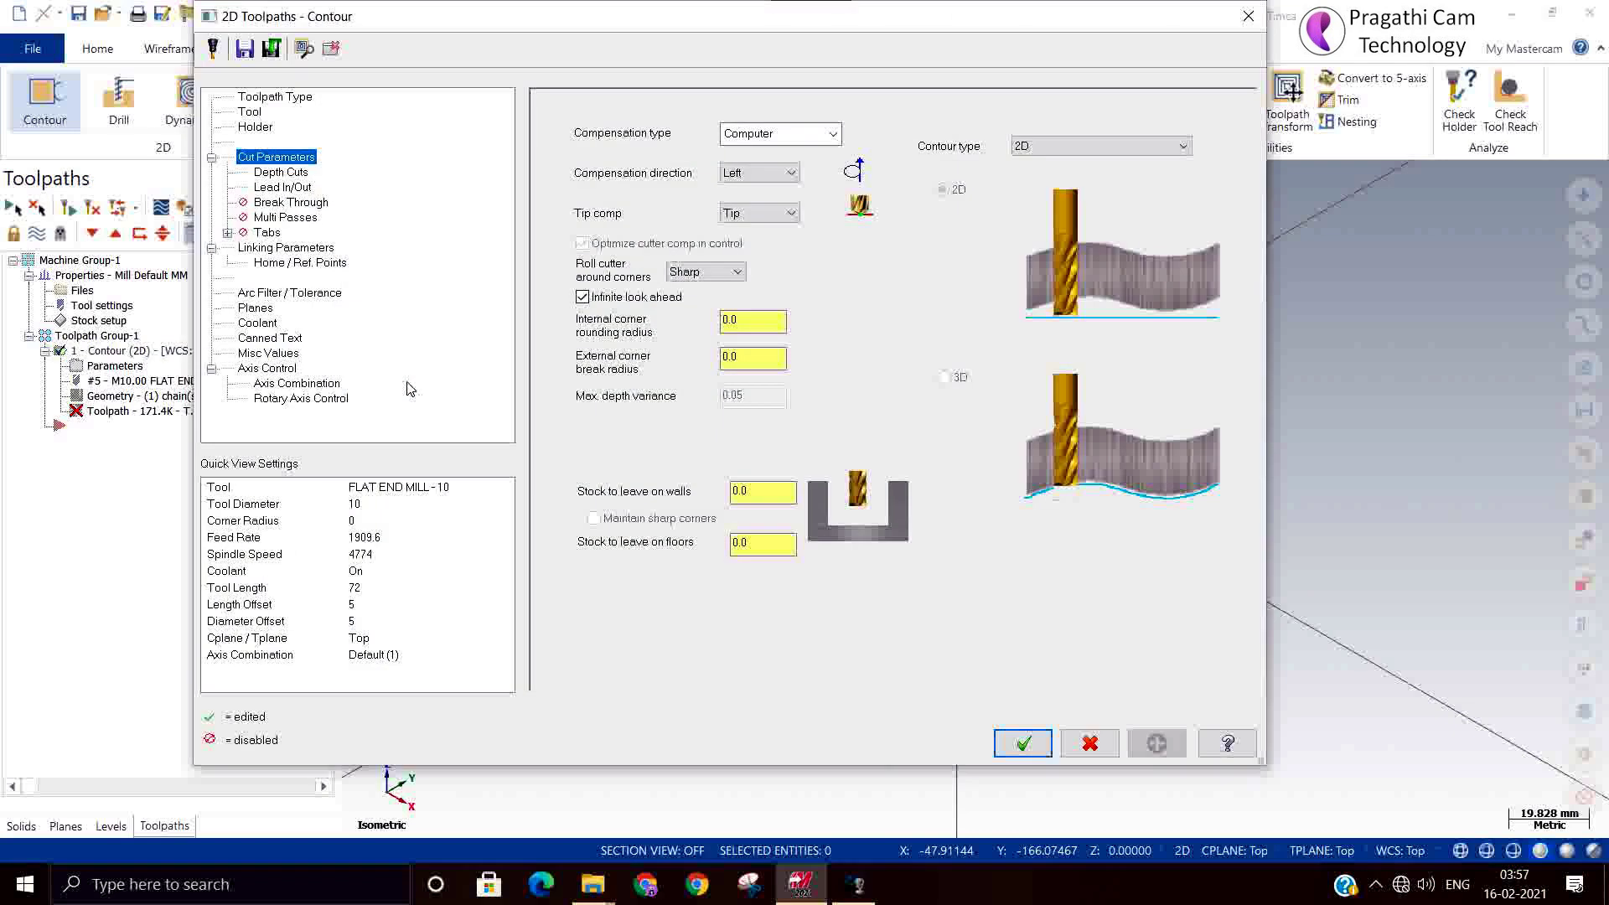
pyautogui.click(276, 249)
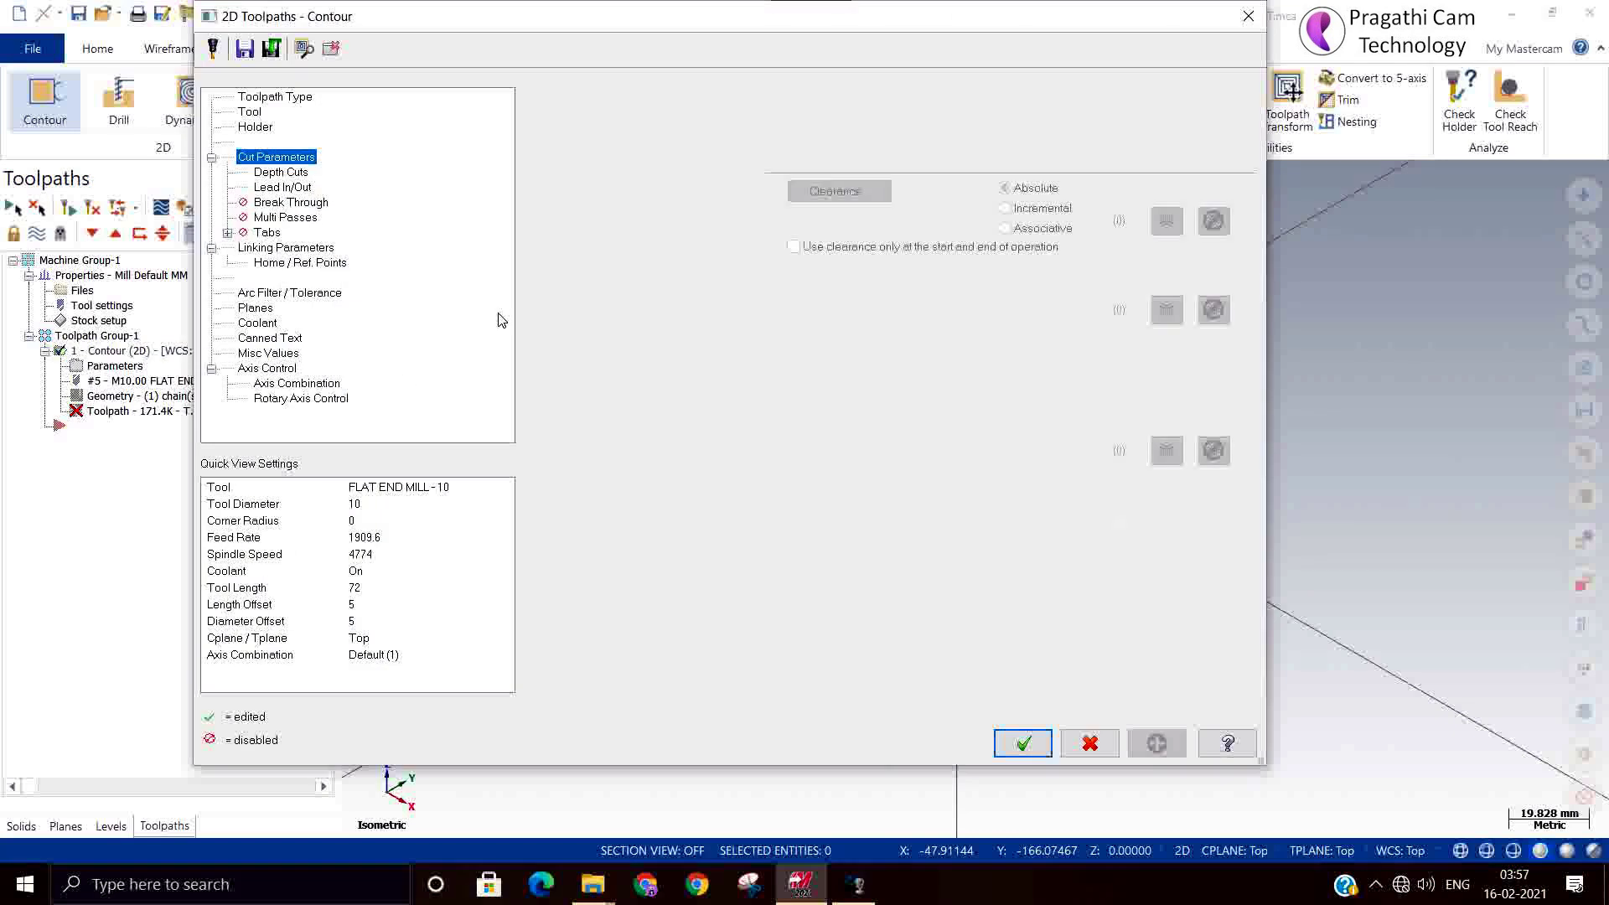
pyautogui.doubleClick(956, 496)
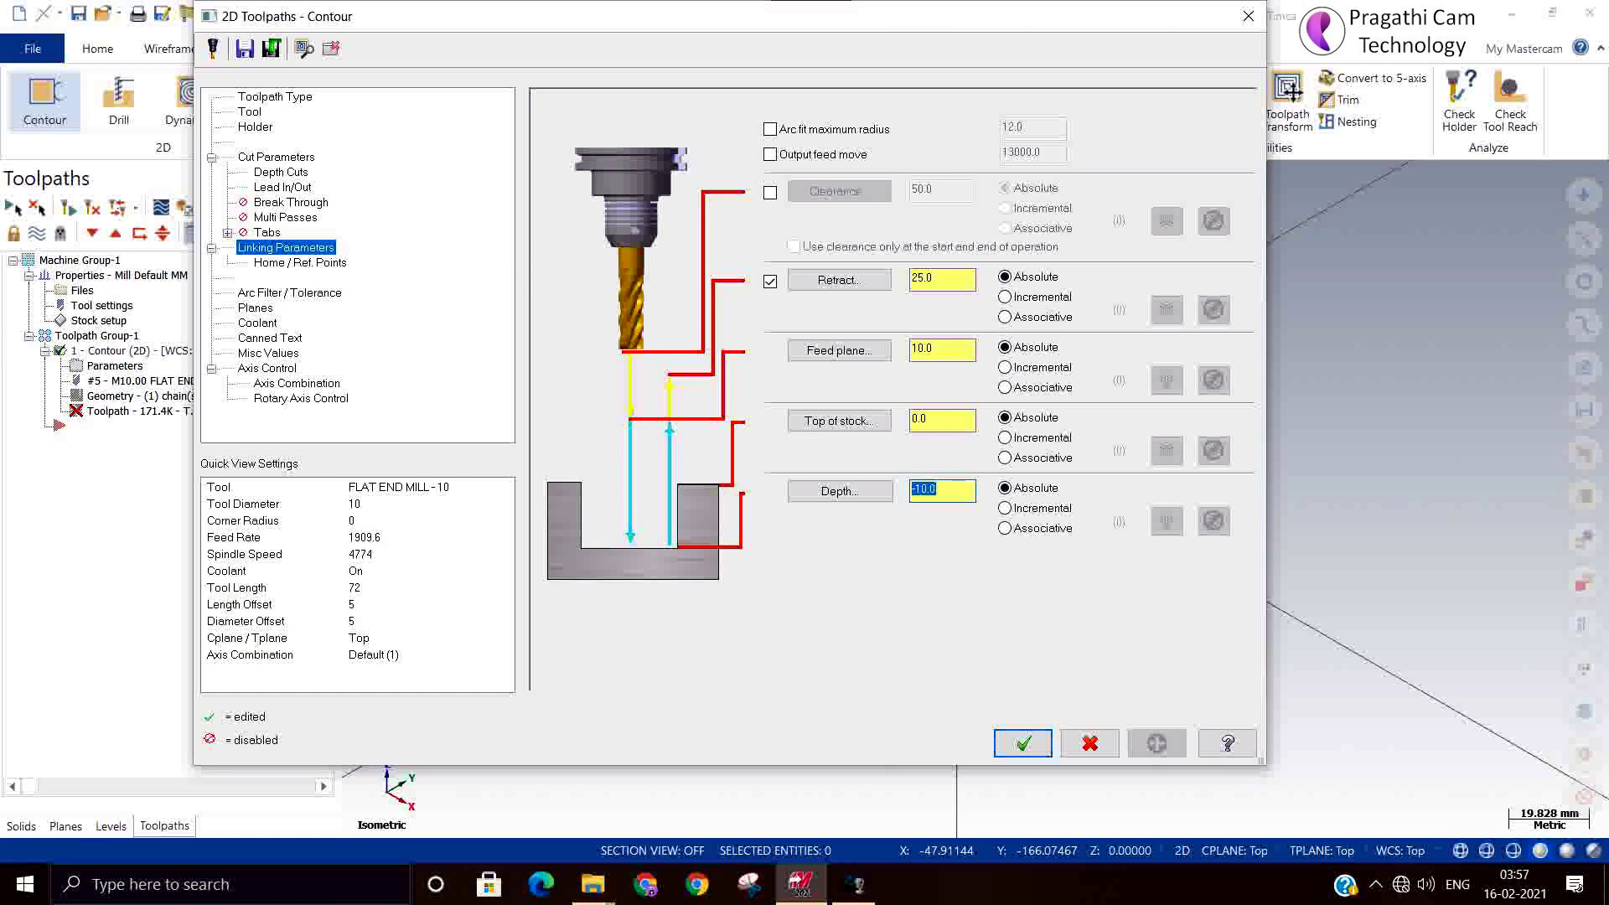
pyautogui.write('-20')
pyautogui.press('Return')
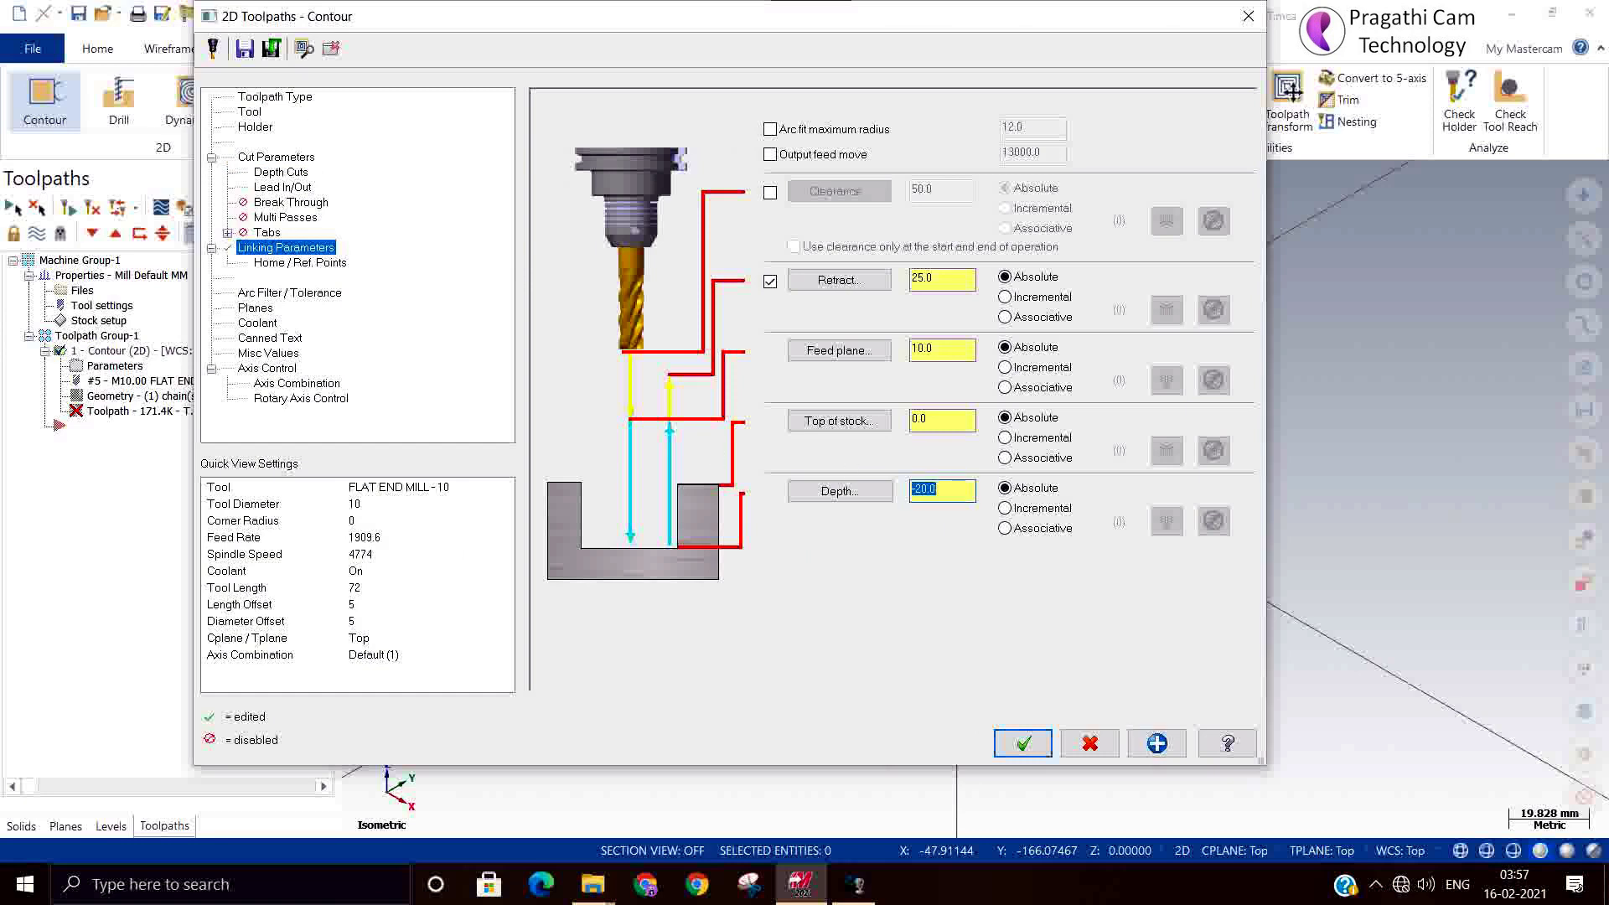
pyautogui.click(1022, 743)
pyautogui.click(69, 207)
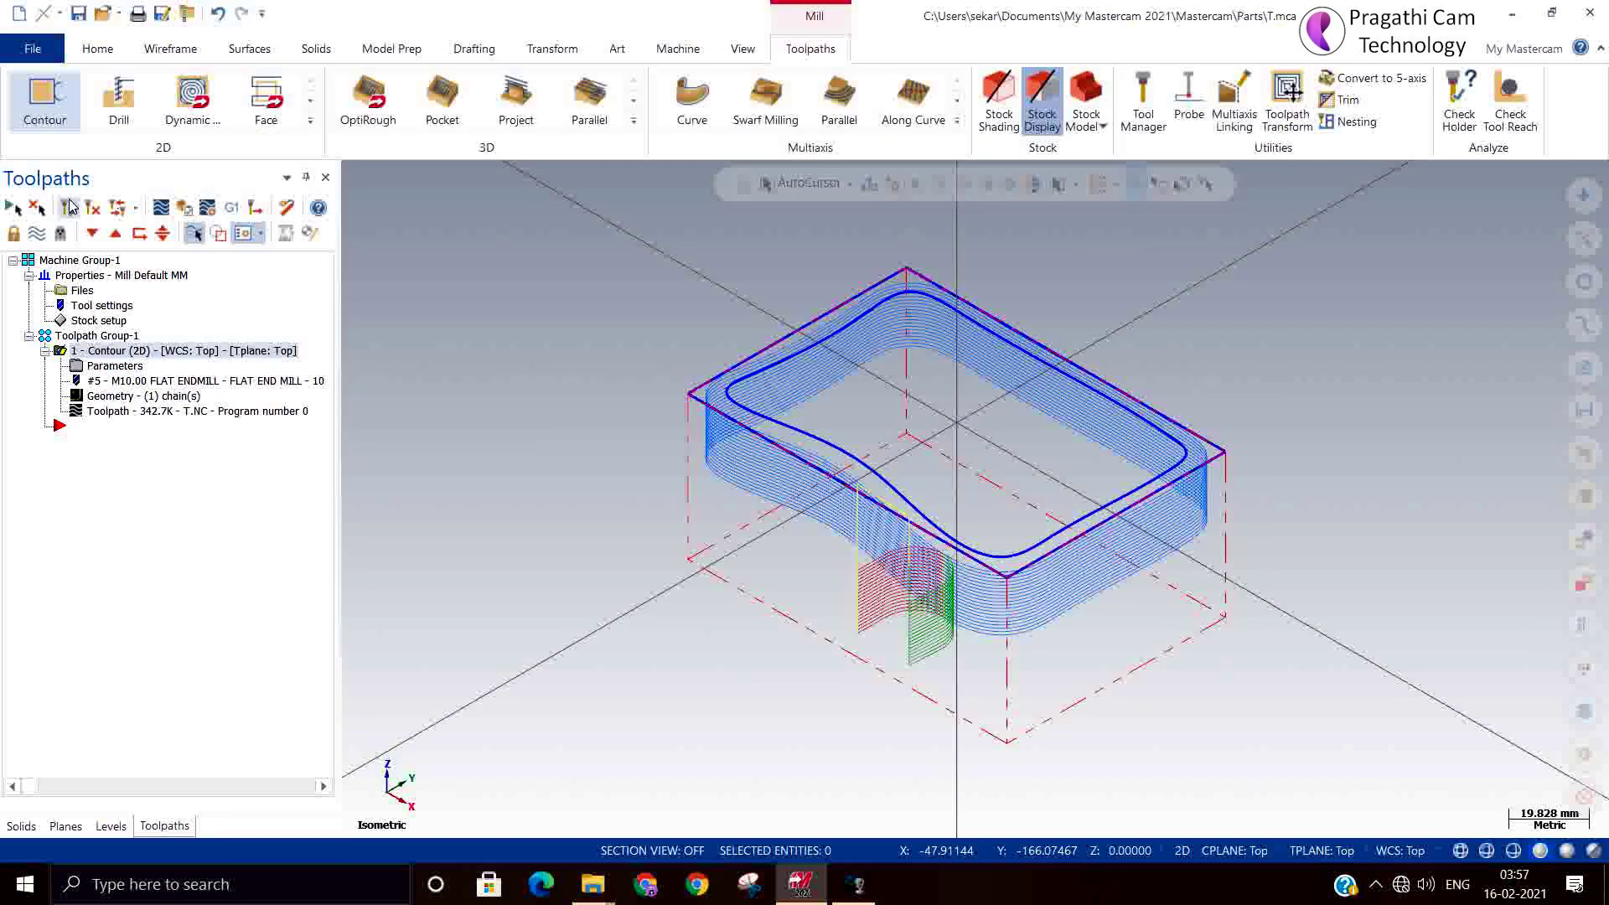
# Step: Verify the deepened contour toolpath in the simulator, inspect the machined part from several views and close the simulation
pyautogui.click(184, 207)
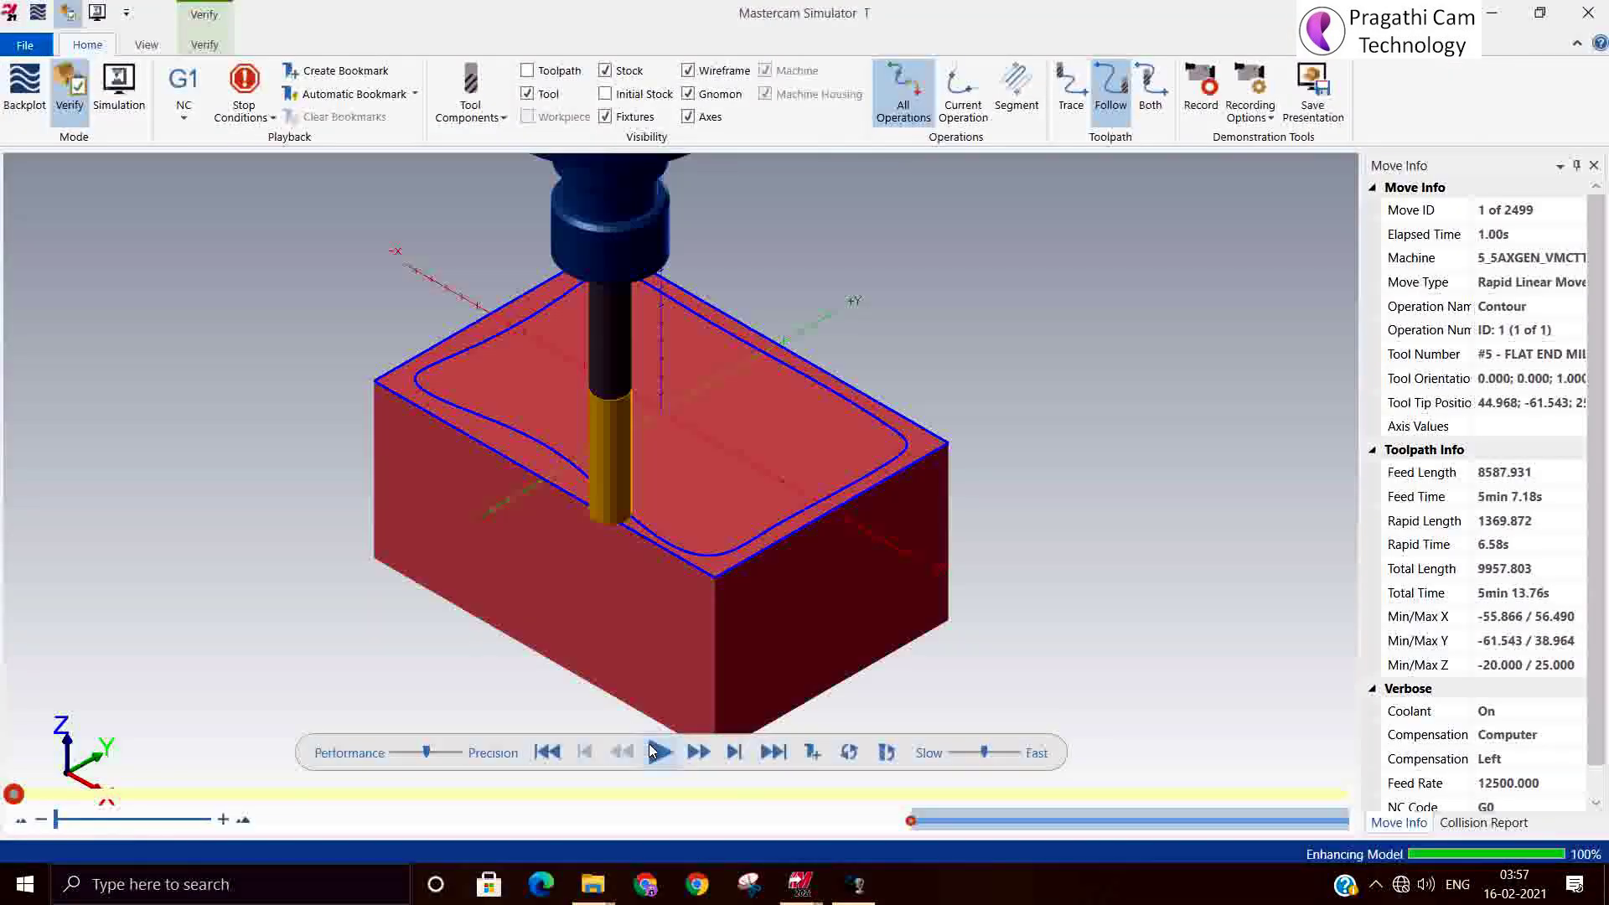
pyautogui.click(658, 752)
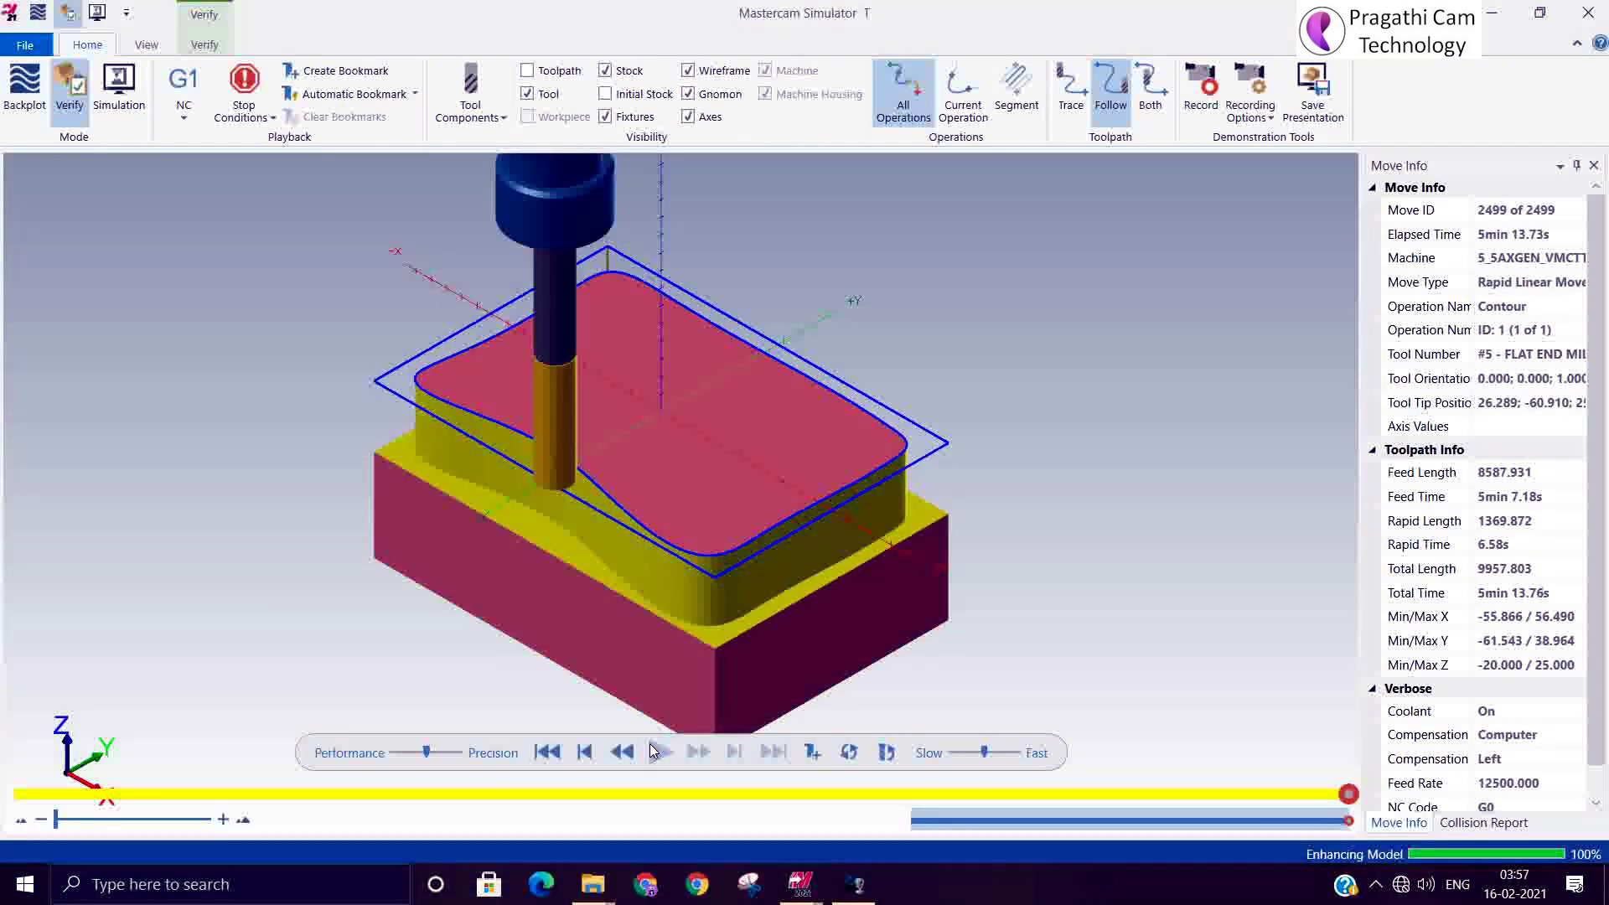
pyautogui.moveTo(556, 512); pyautogui.dragTo(349, 275, button='middle')
pyautogui.rightClick(338, 287)
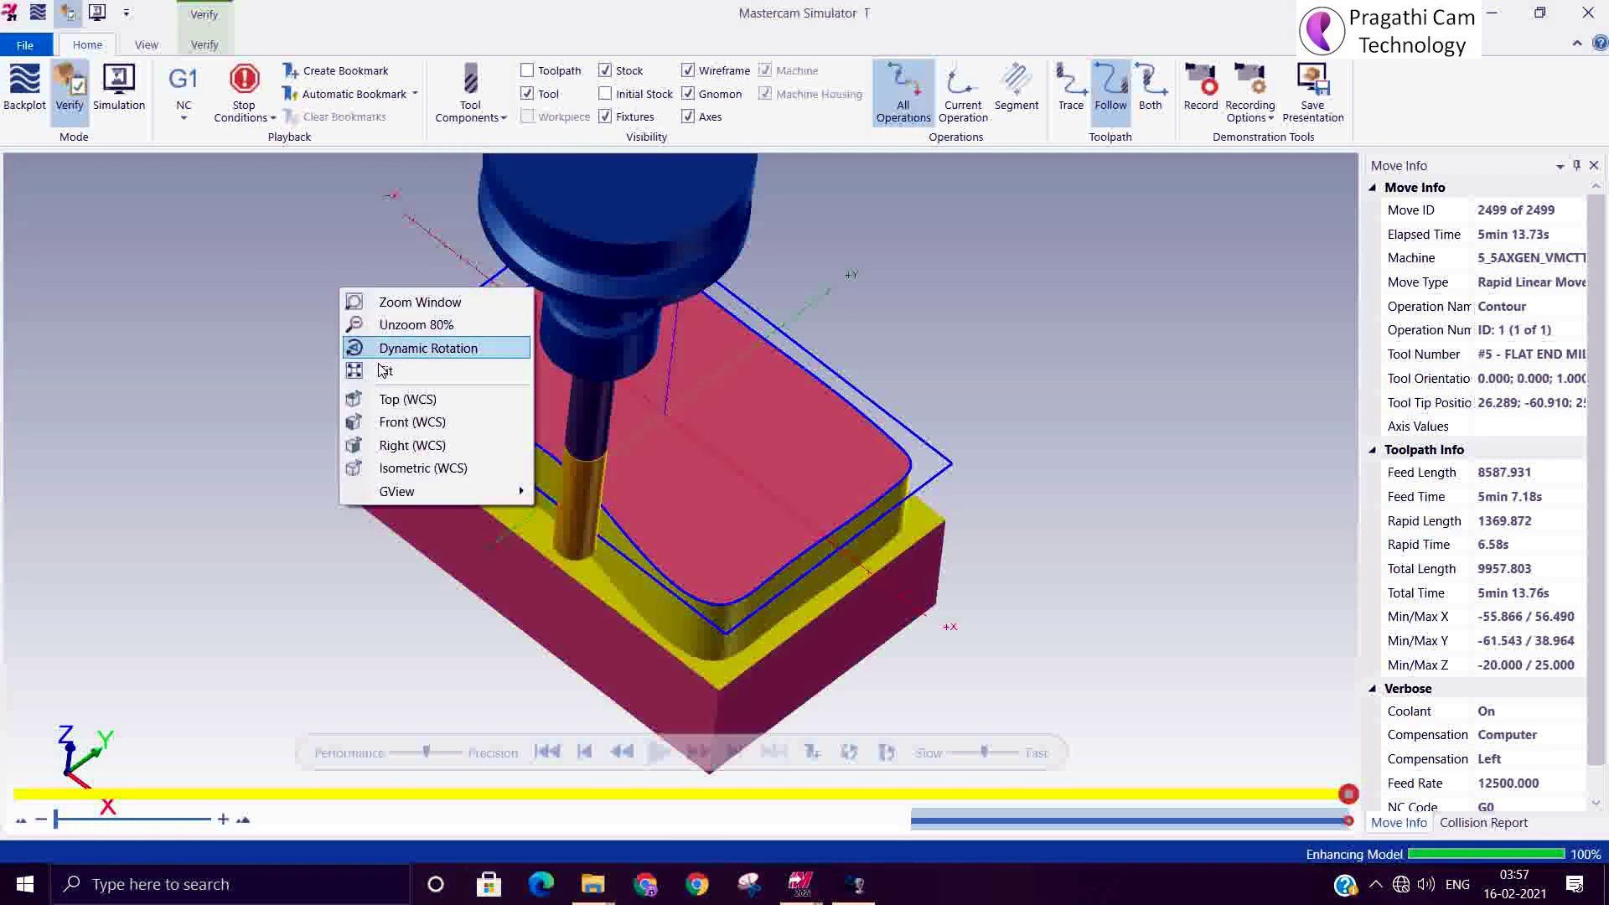
pyautogui.click(384, 400)
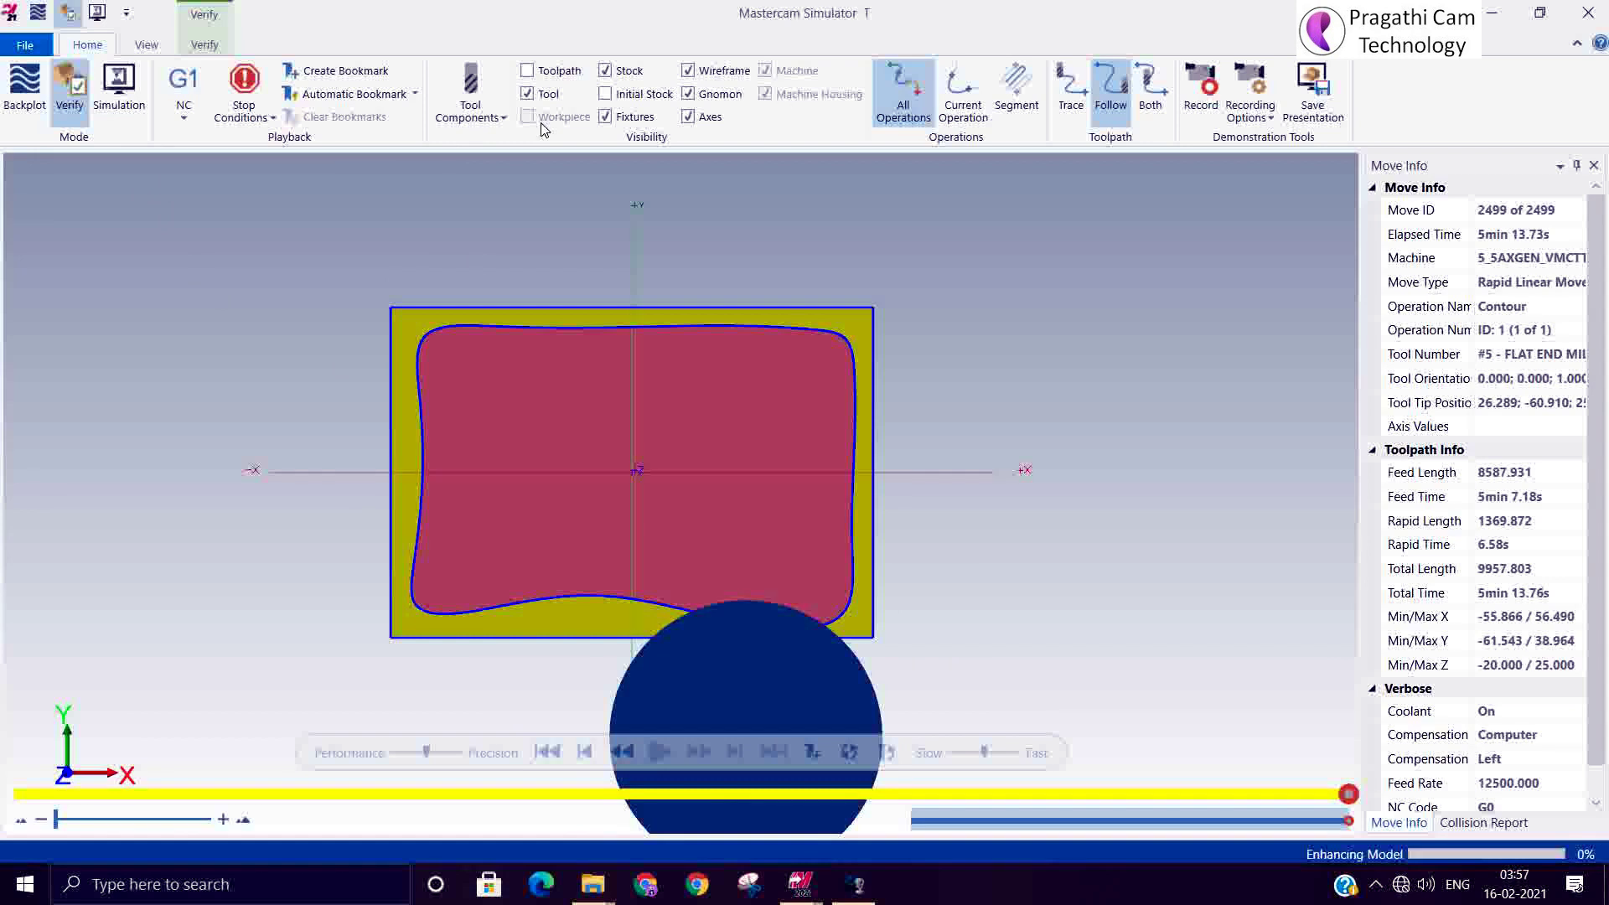
pyautogui.click(145, 47)
pyautogui.click(88, 47)
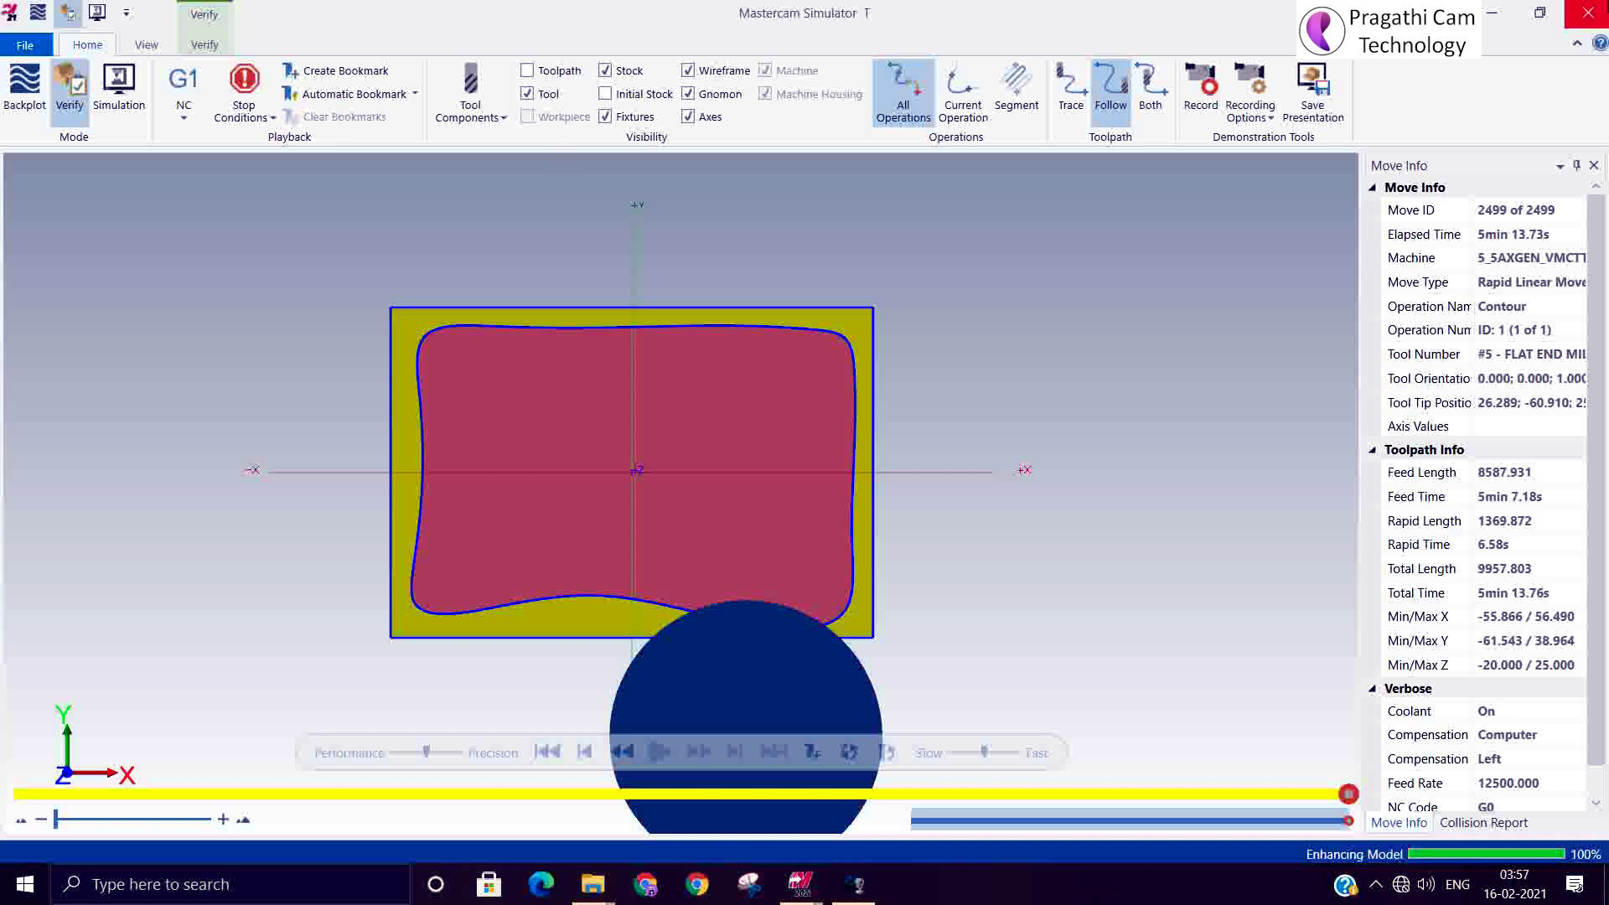
pyautogui.click(1588, 13)
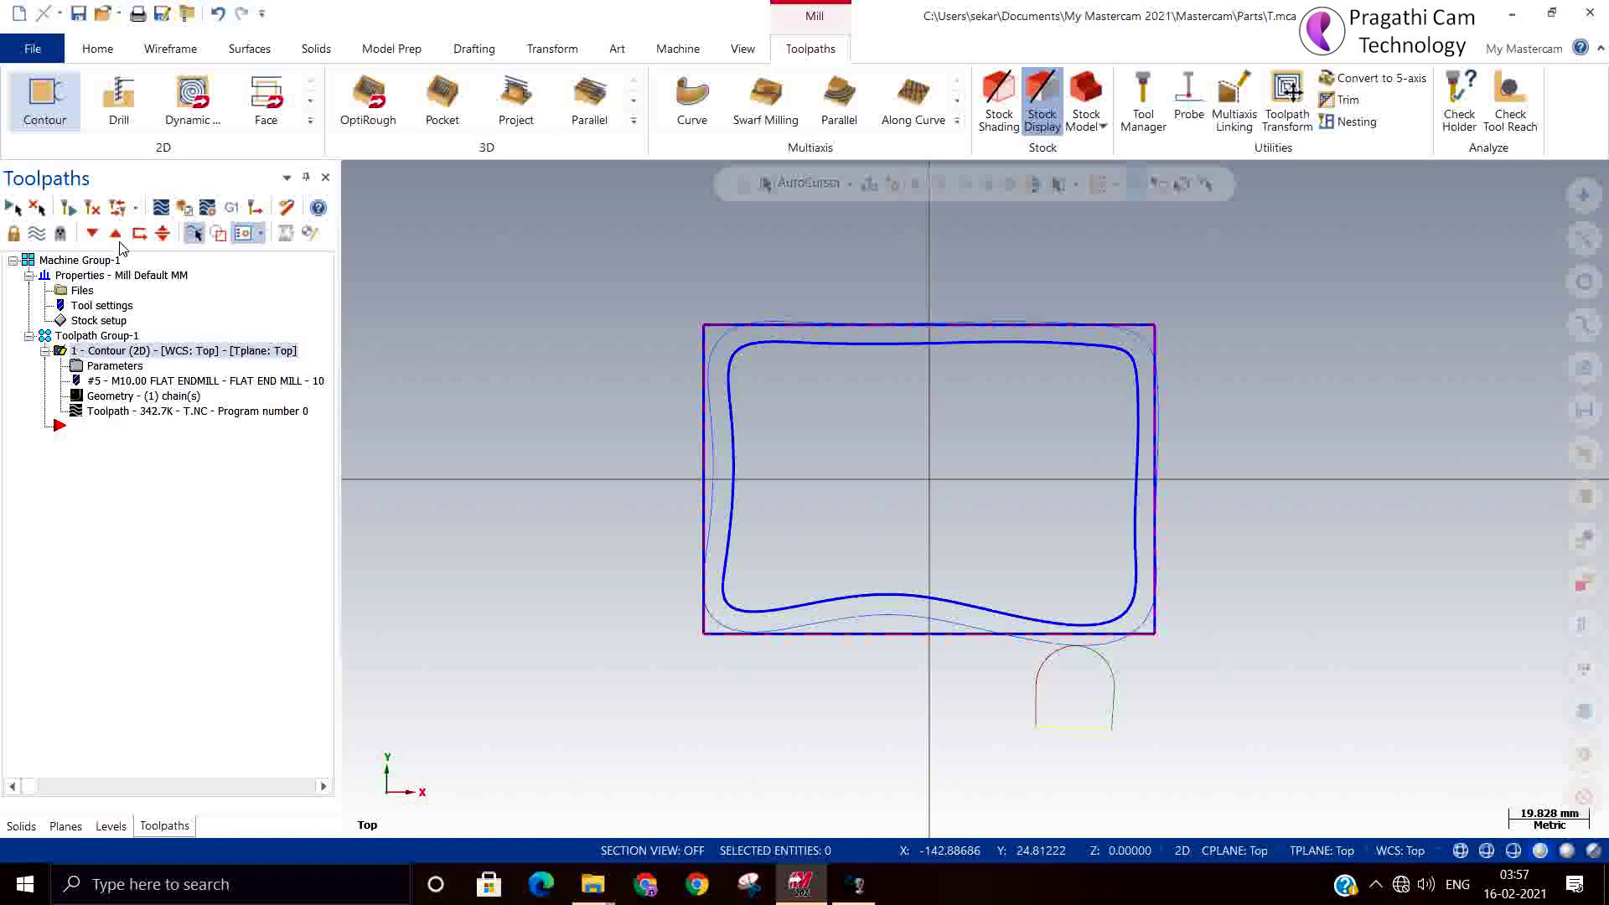
# Step: Backplot the contour operation, playing the tool motion with the swept cutting area displayed along the profile
pyautogui.click(160, 208)
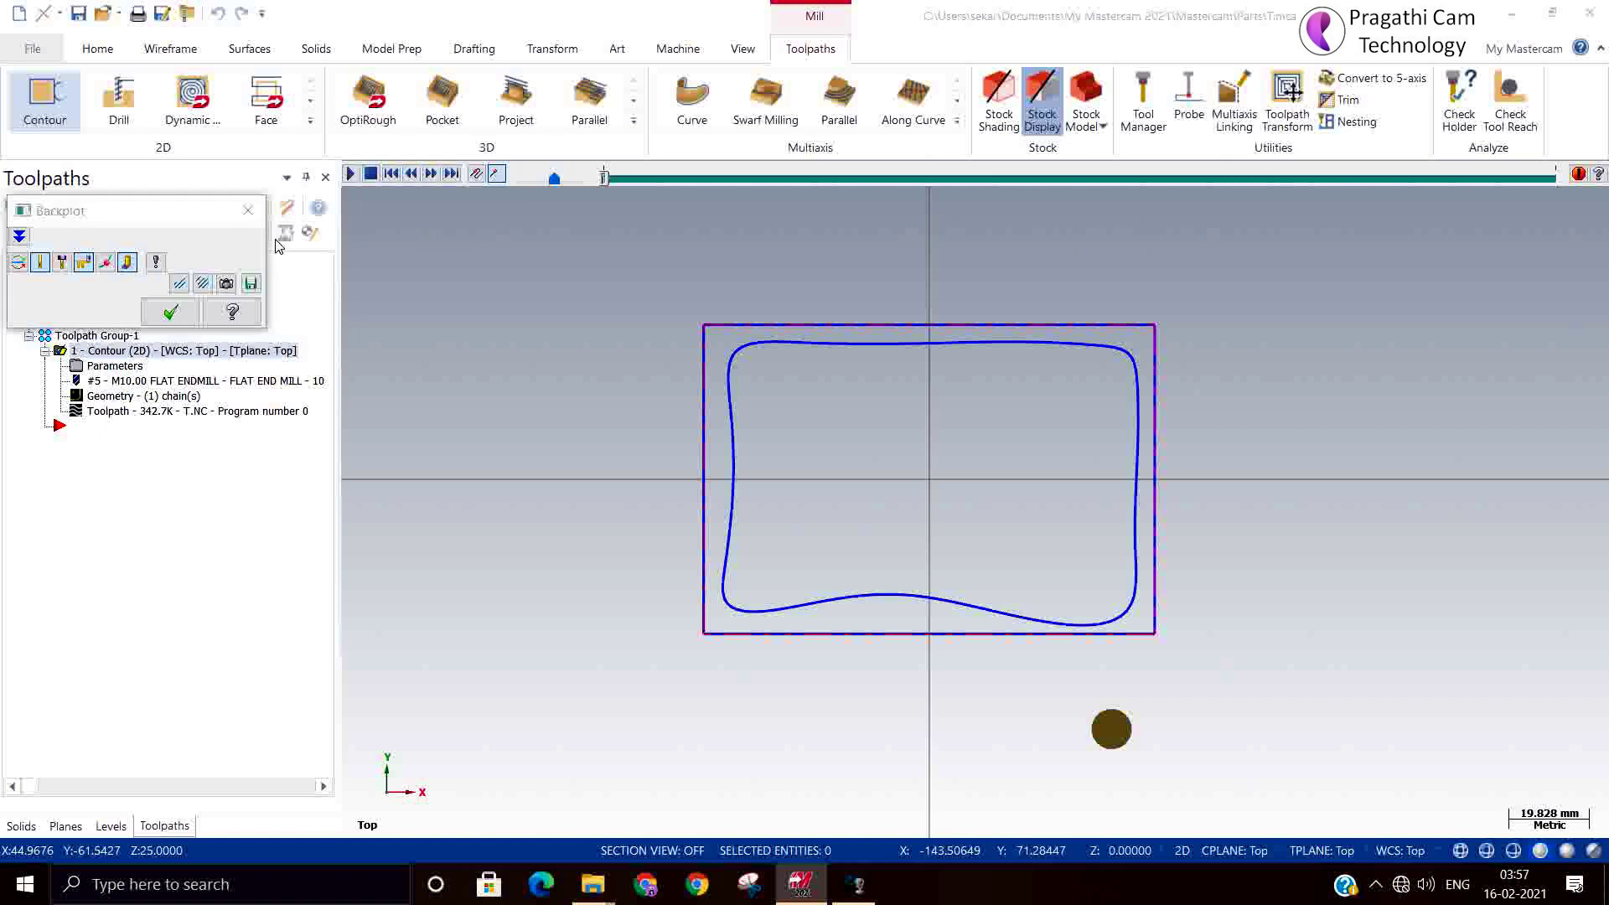
pyautogui.click(352, 175)
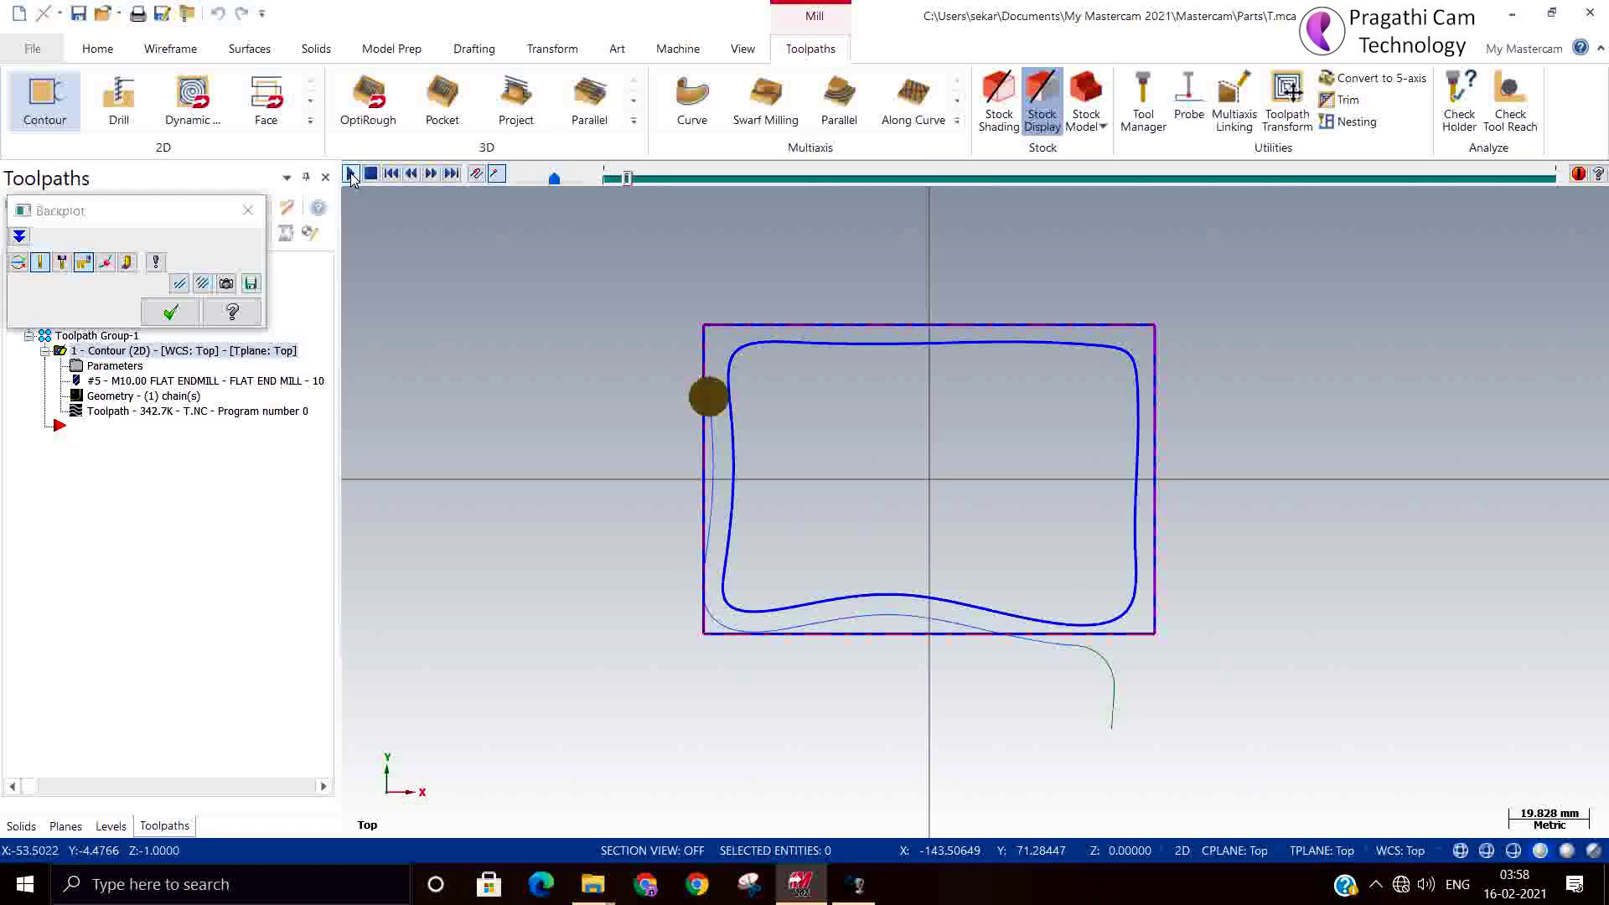
pyautogui.click(136, 265)
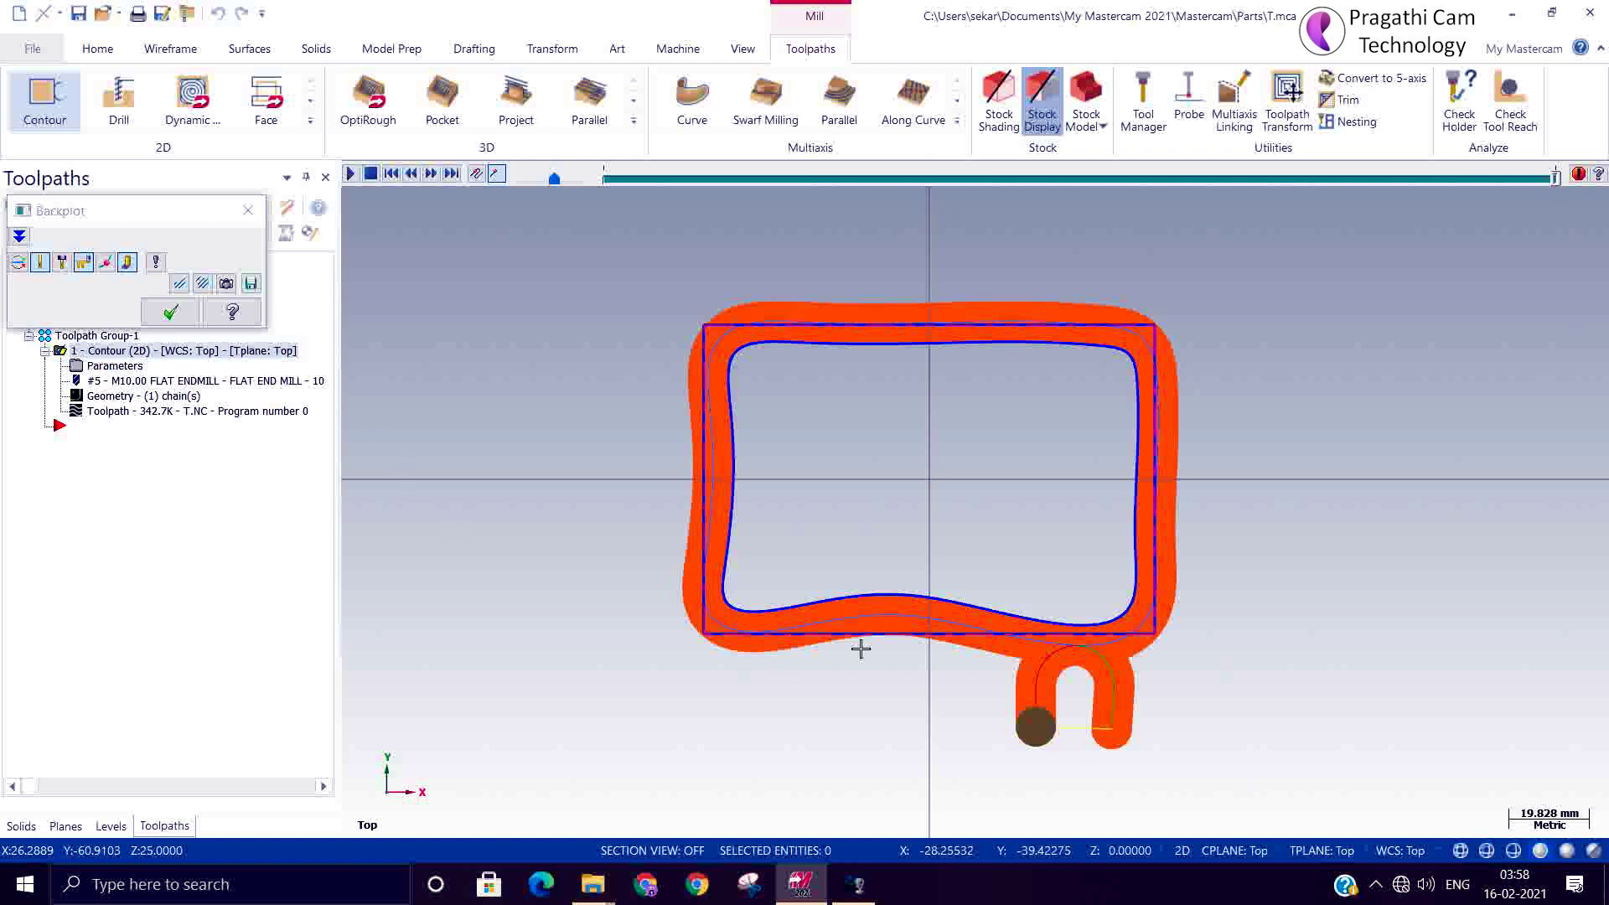
pyautogui.scroll(4, 883, 632)
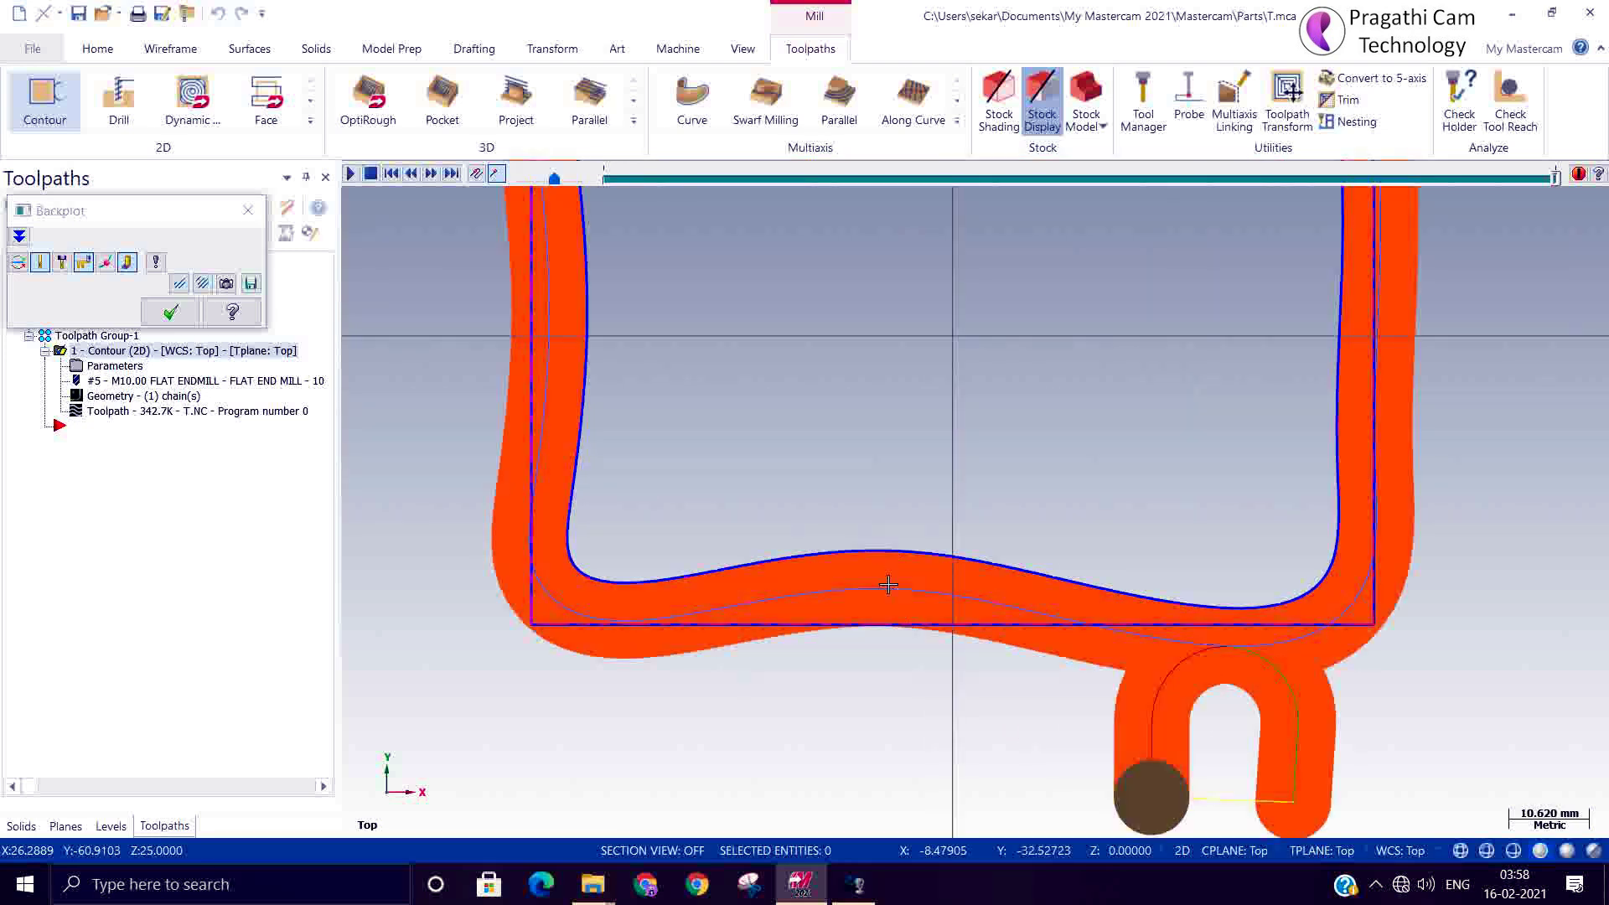
pyautogui.click(890, 590)
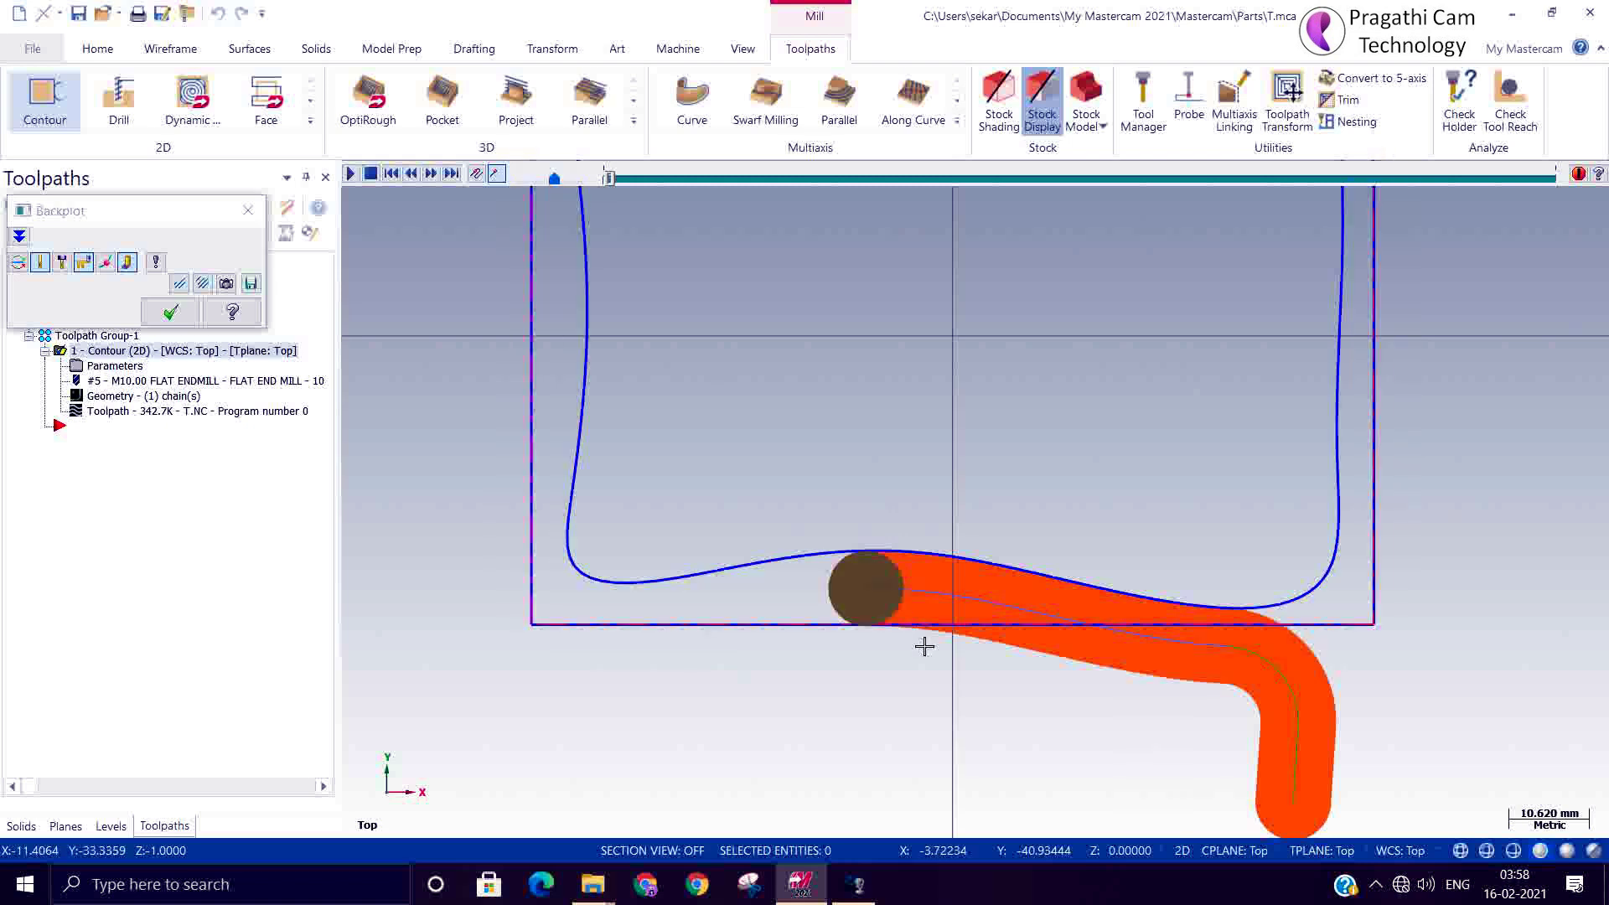
# Step: Step the backplot forward around the whole profile through the first depth cut to the start of the second, and close the backplot
pyautogui.click(431, 173)
pyautogui.click(431, 174)
pyautogui.click(431, 173)
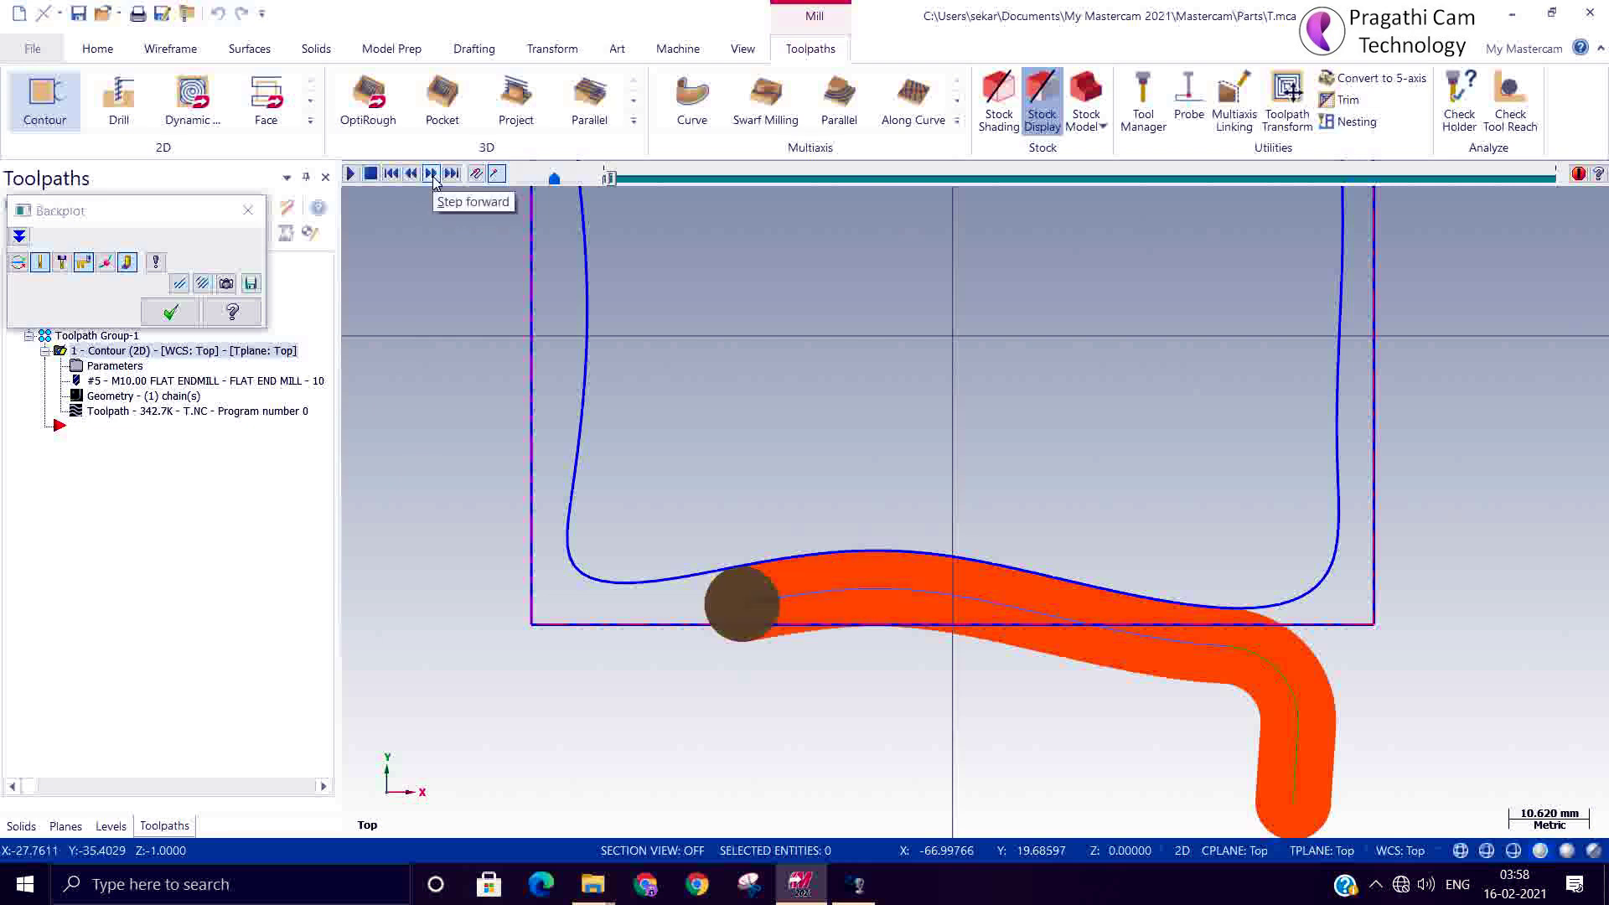
pyautogui.click(431, 173)
pyautogui.click(431, 173)
pyautogui.click(431, 173)
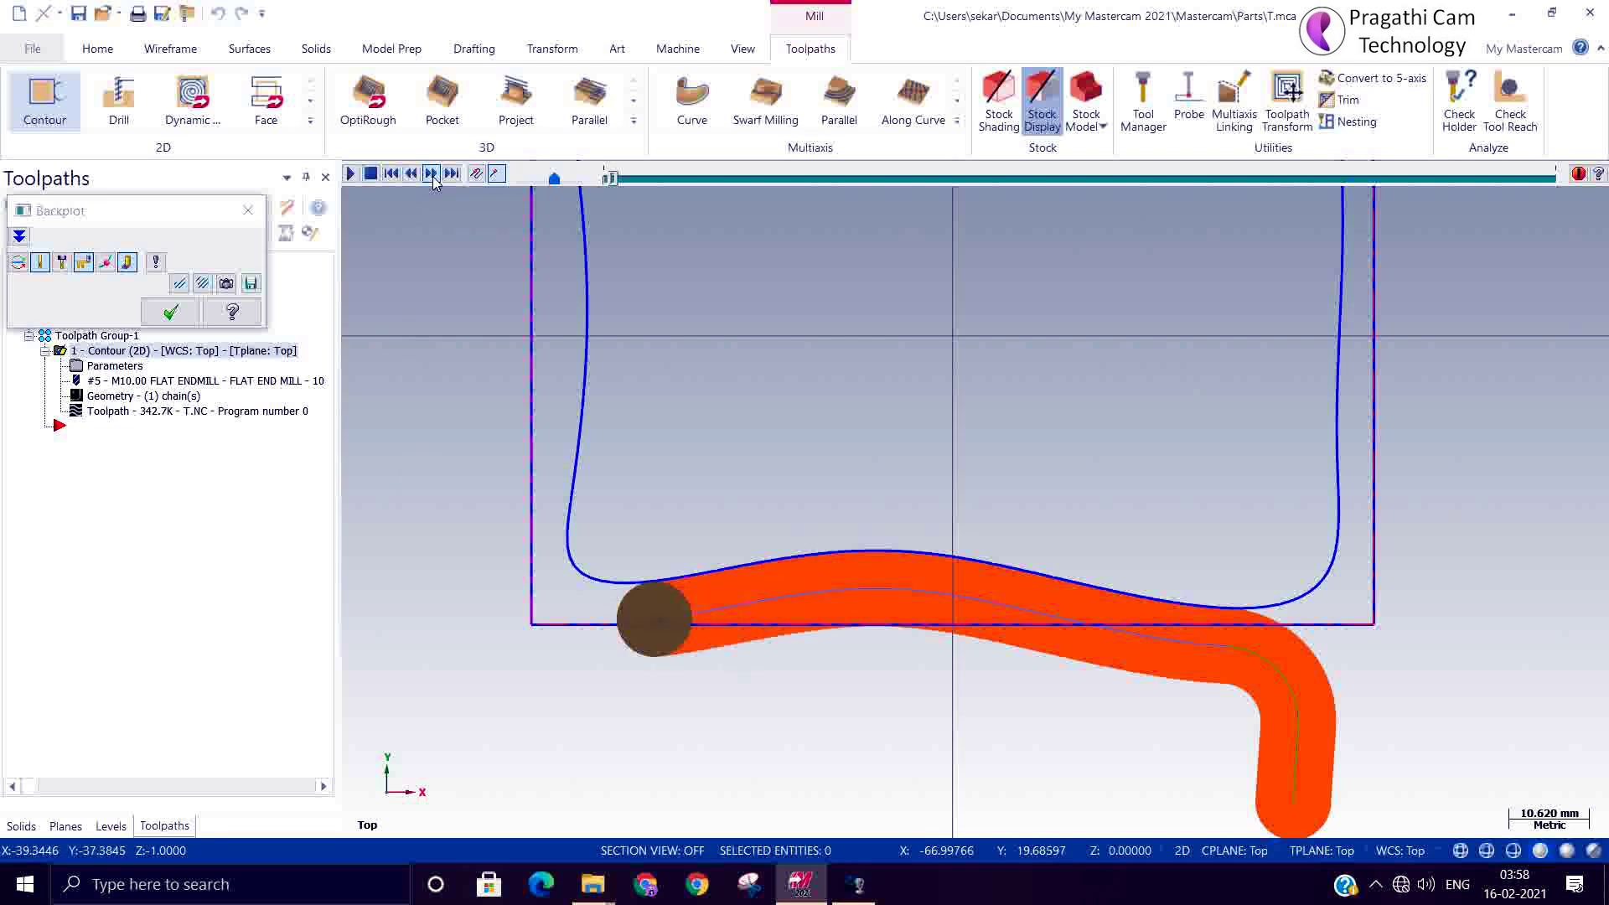
pyautogui.click(431, 173)
pyautogui.click(431, 173)
pyautogui.click(431, 174)
pyautogui.click(431, 174)
pyautogui.click(431, 173)
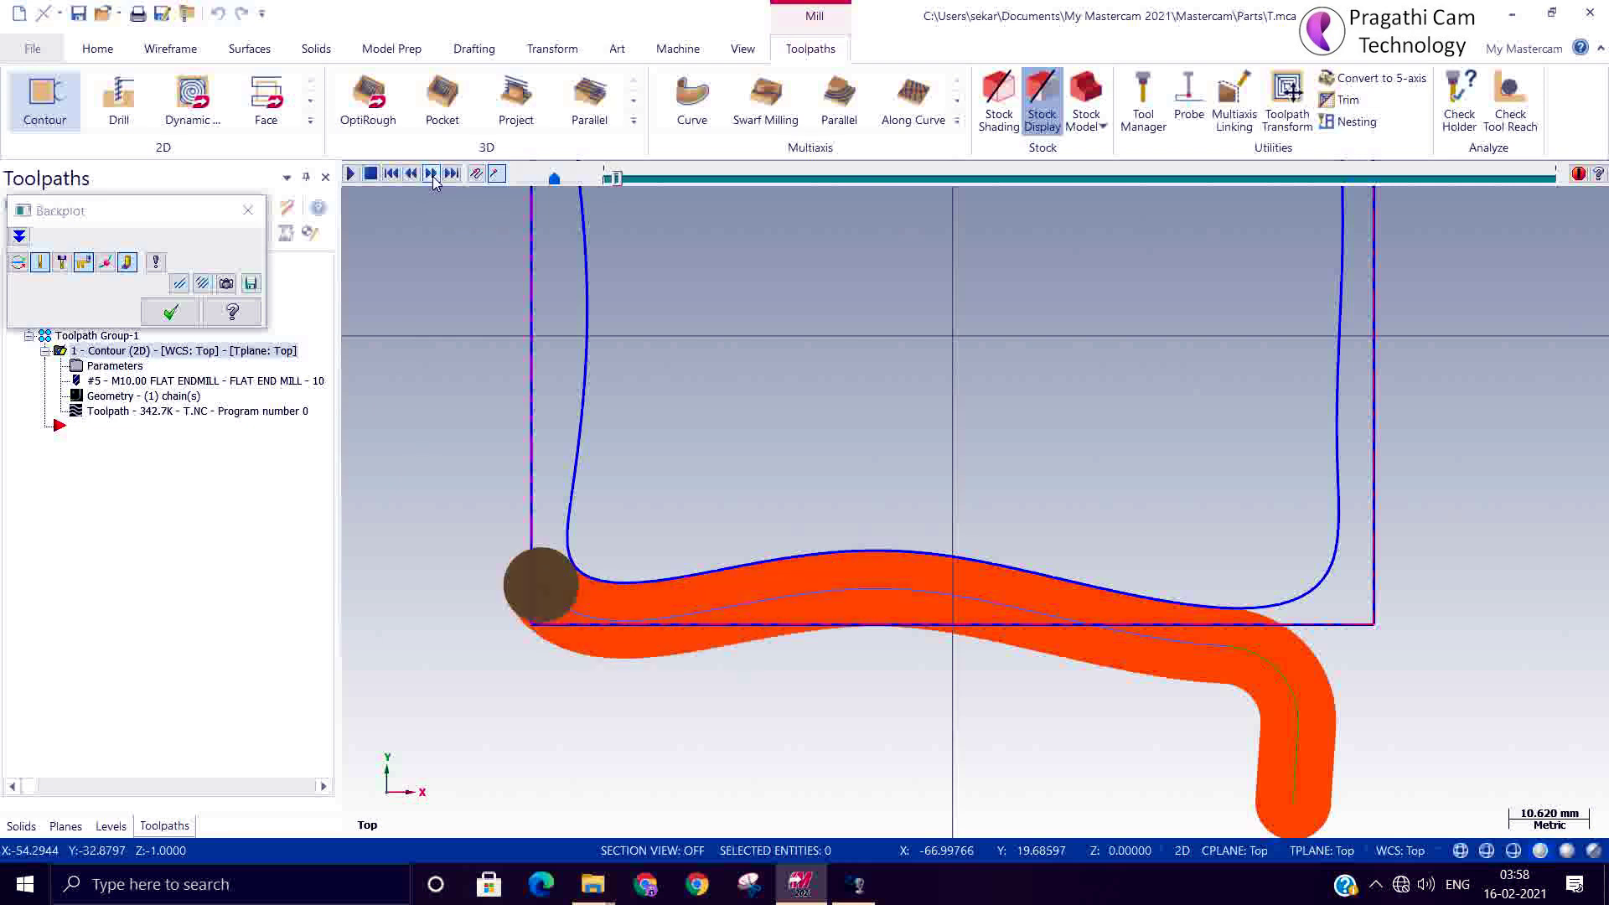
pyautogui.click(431, 174)
pyautogui.click(431, 173)
pyautogui.click(431, 174)
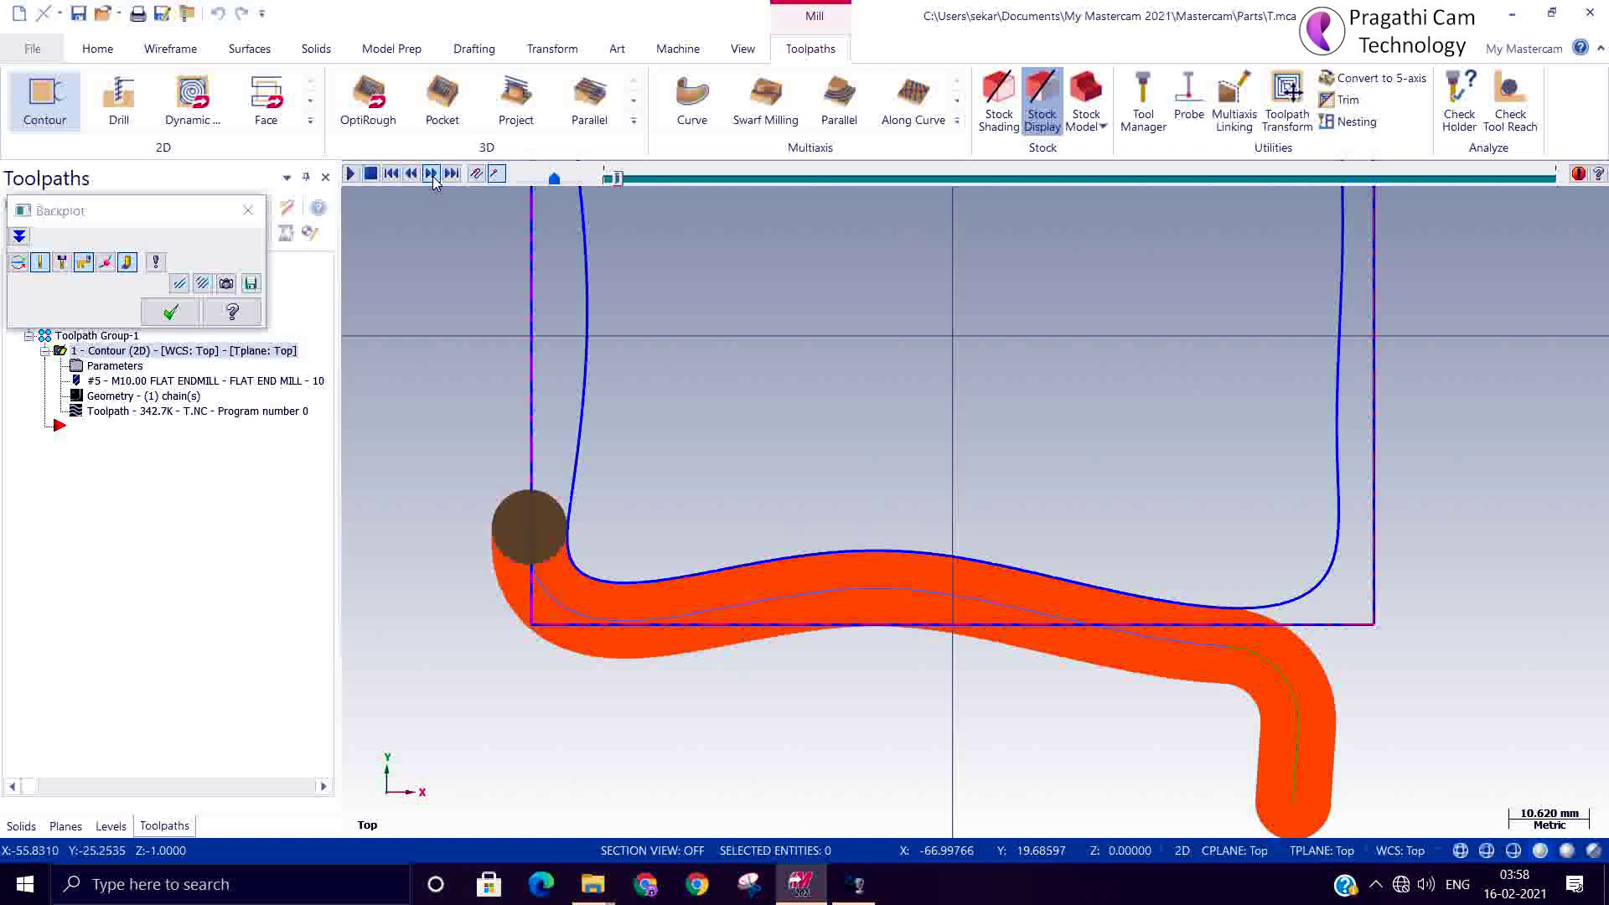
pyautogui.click(430, 174)
pyautogui.click(431, 174)
pyautogui.click(431, 174)
pyautogui.click(433, 176)
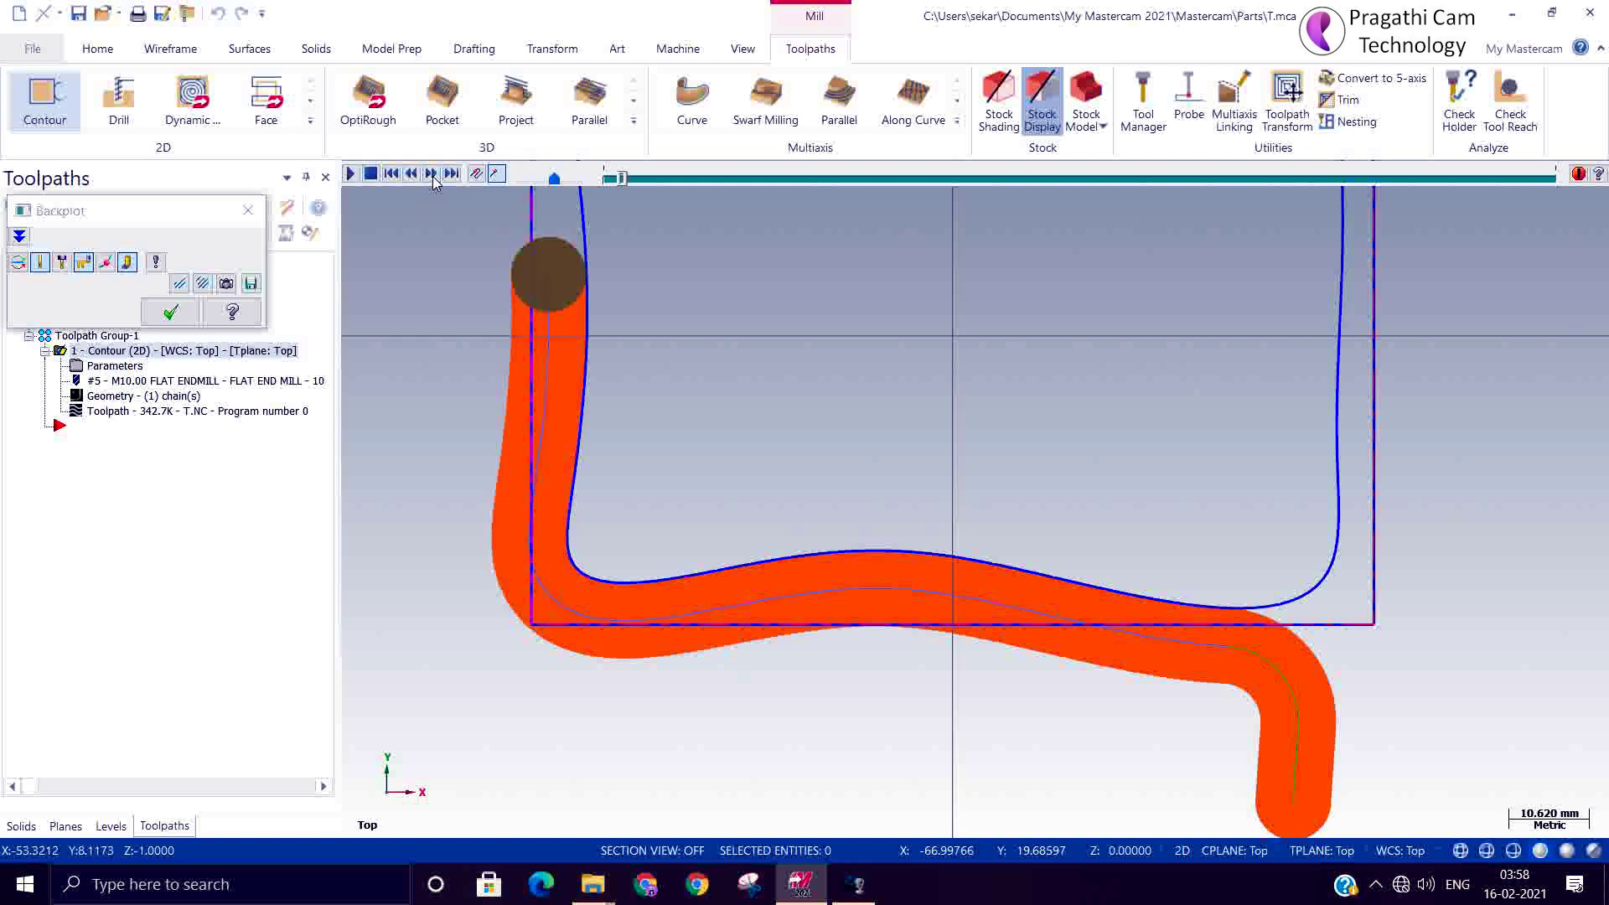
pyautogui.click(433, 176)
pyautogui.scroll(-2, 578, 613)
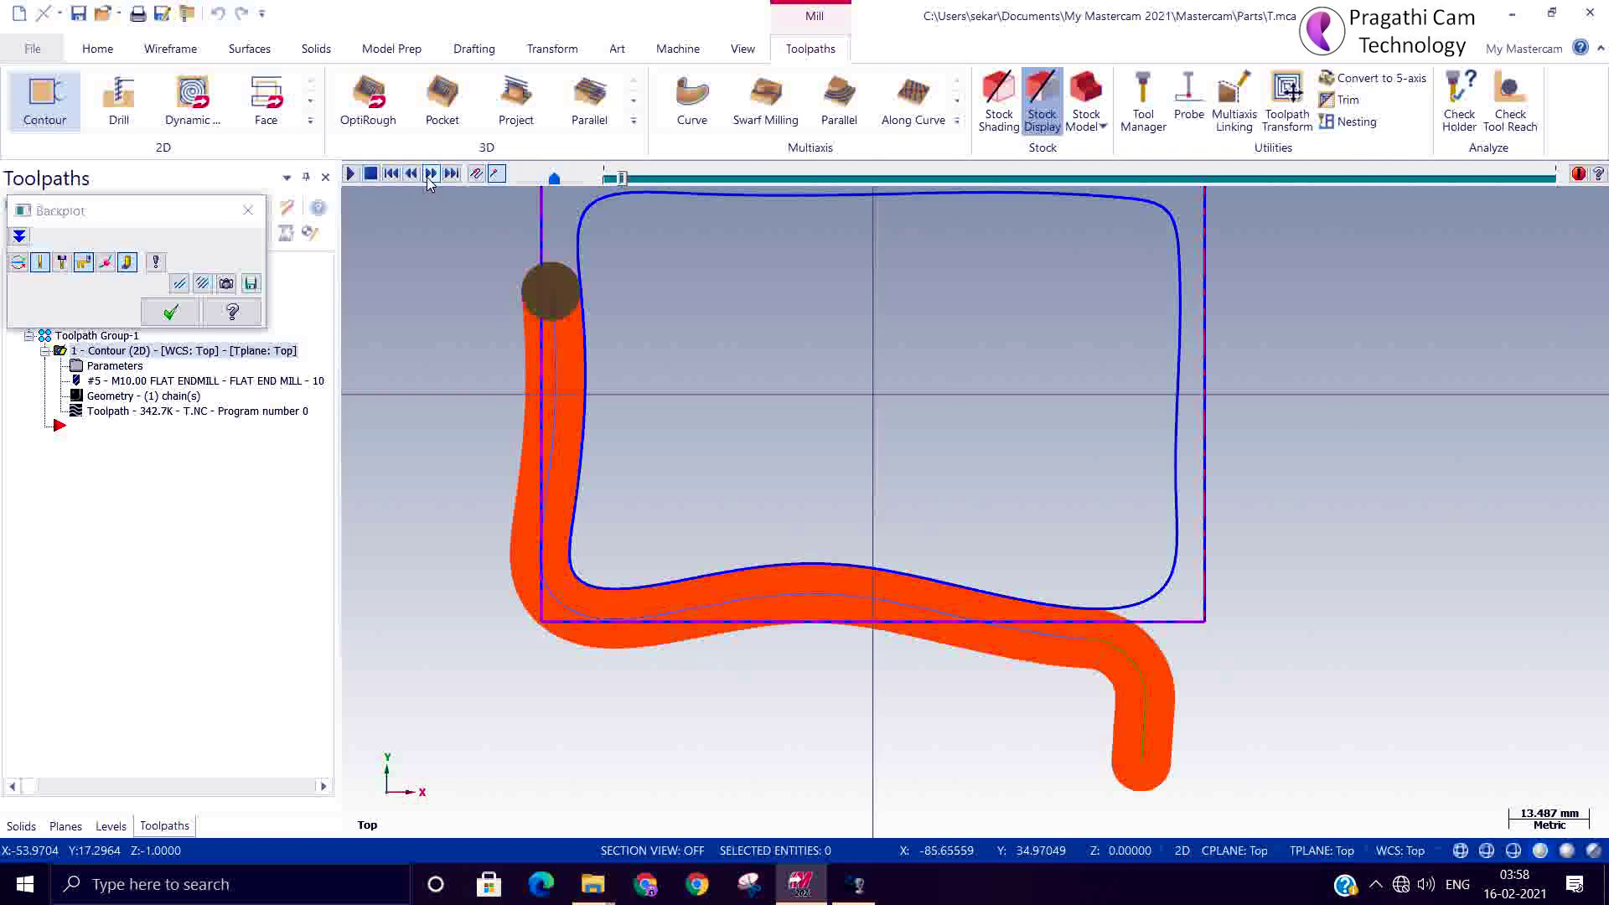
pyautogui.click(431, 175)
pyautogui.click(431, 174)
pyautogui.click(431, 174)
pyautogui.click(431, 174)
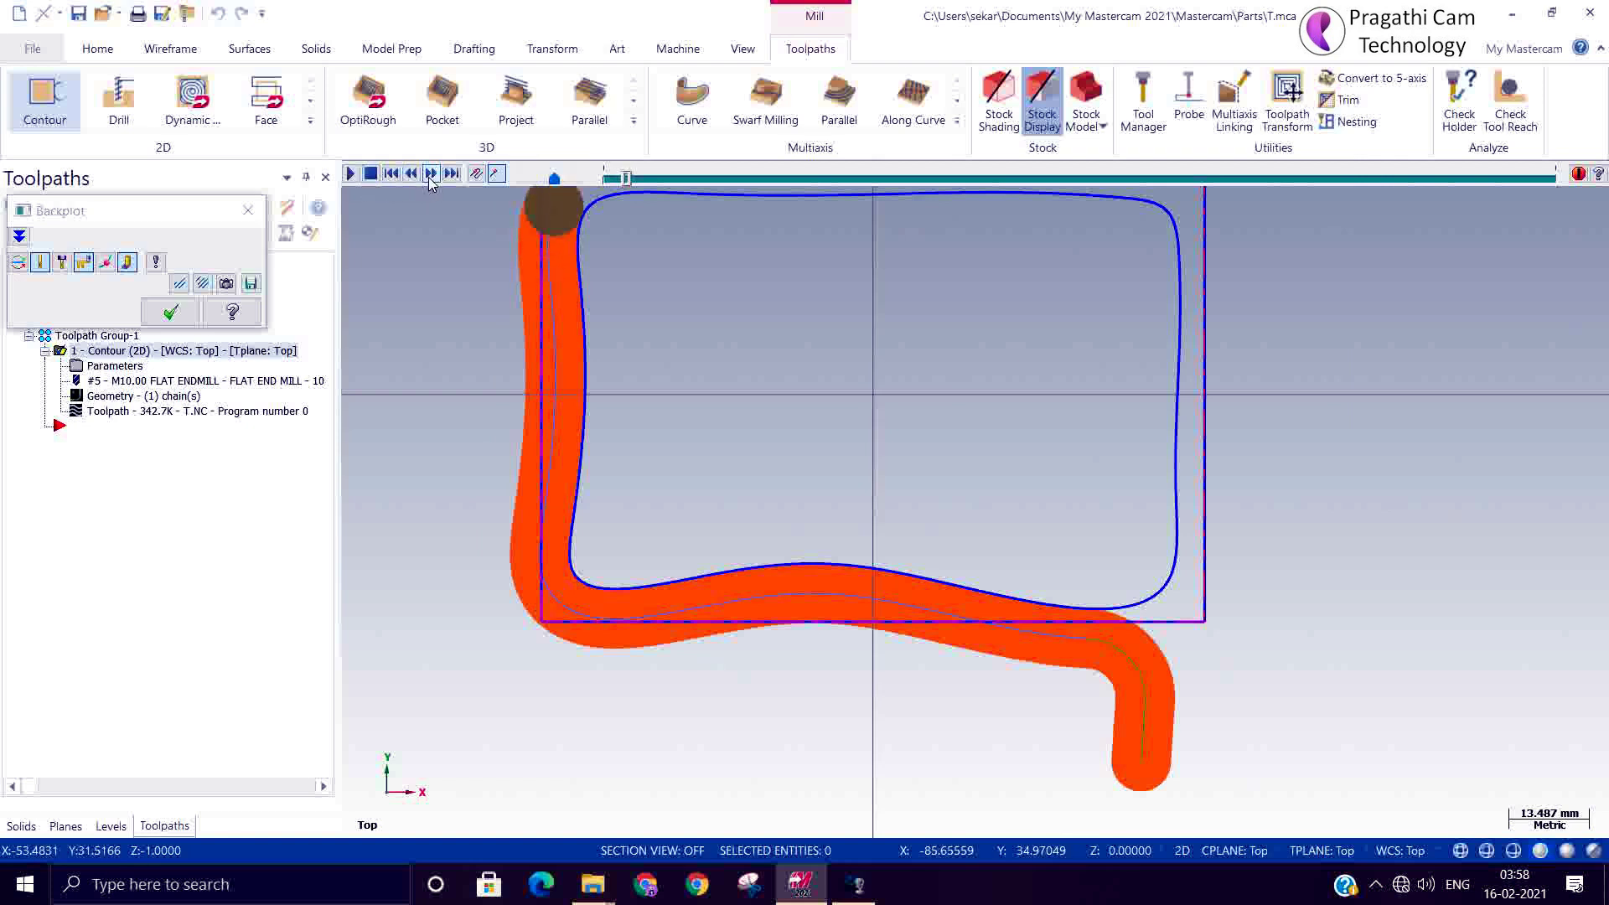
pyautogui.click(431, 178)
pyautogui.scroll(-3, 618, 638)
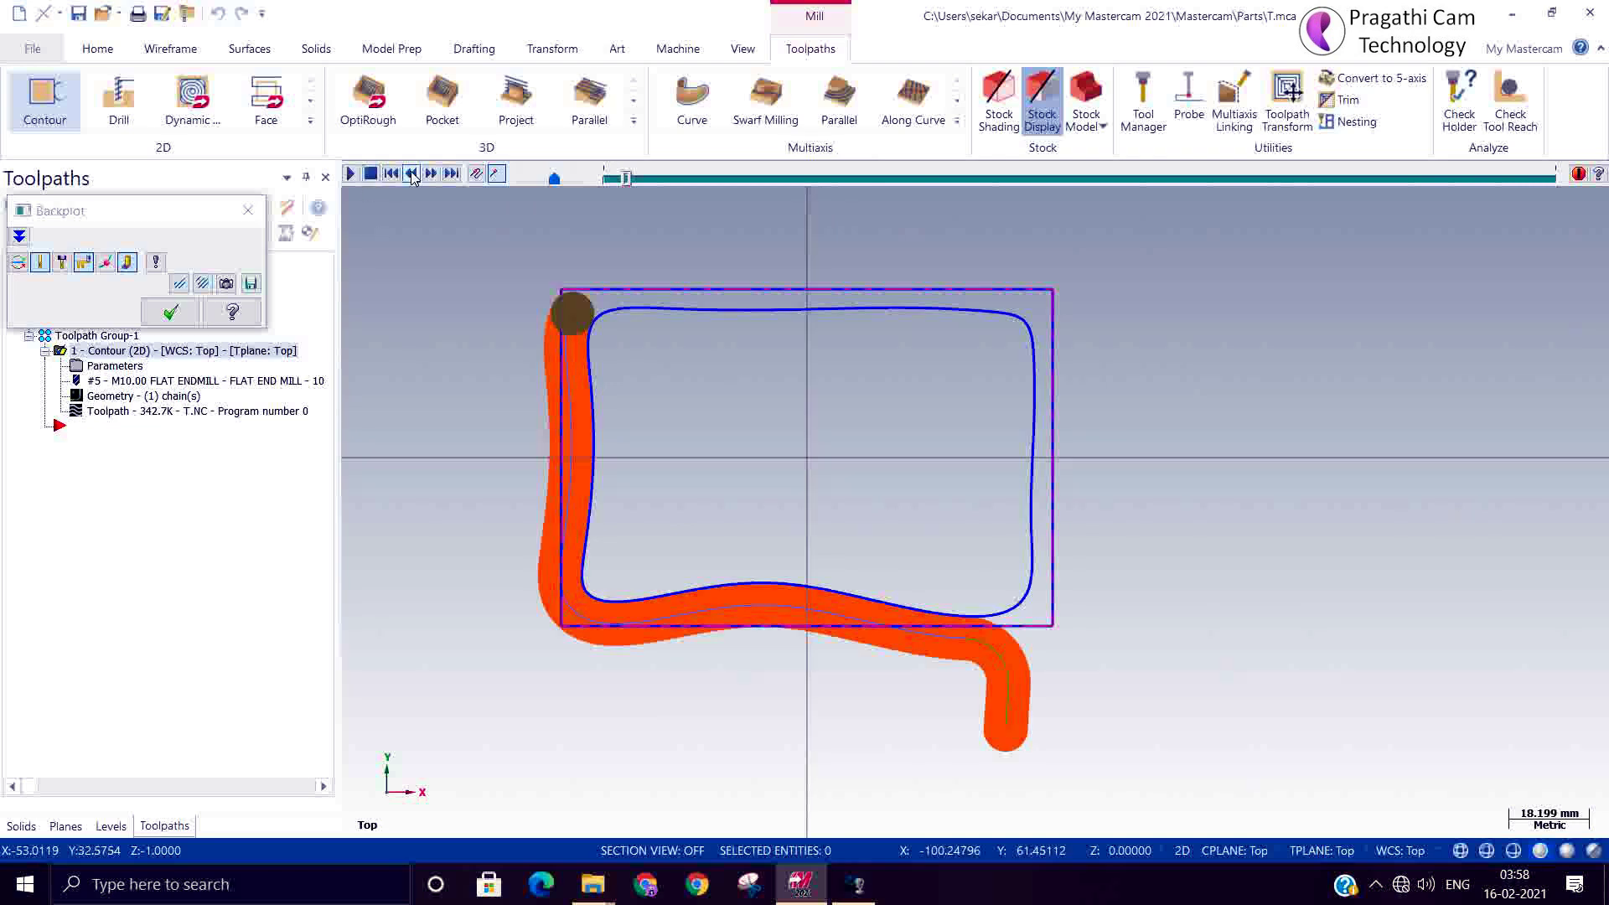
pyautogui.click(431, 174)
pyautogui.click(431, 174)
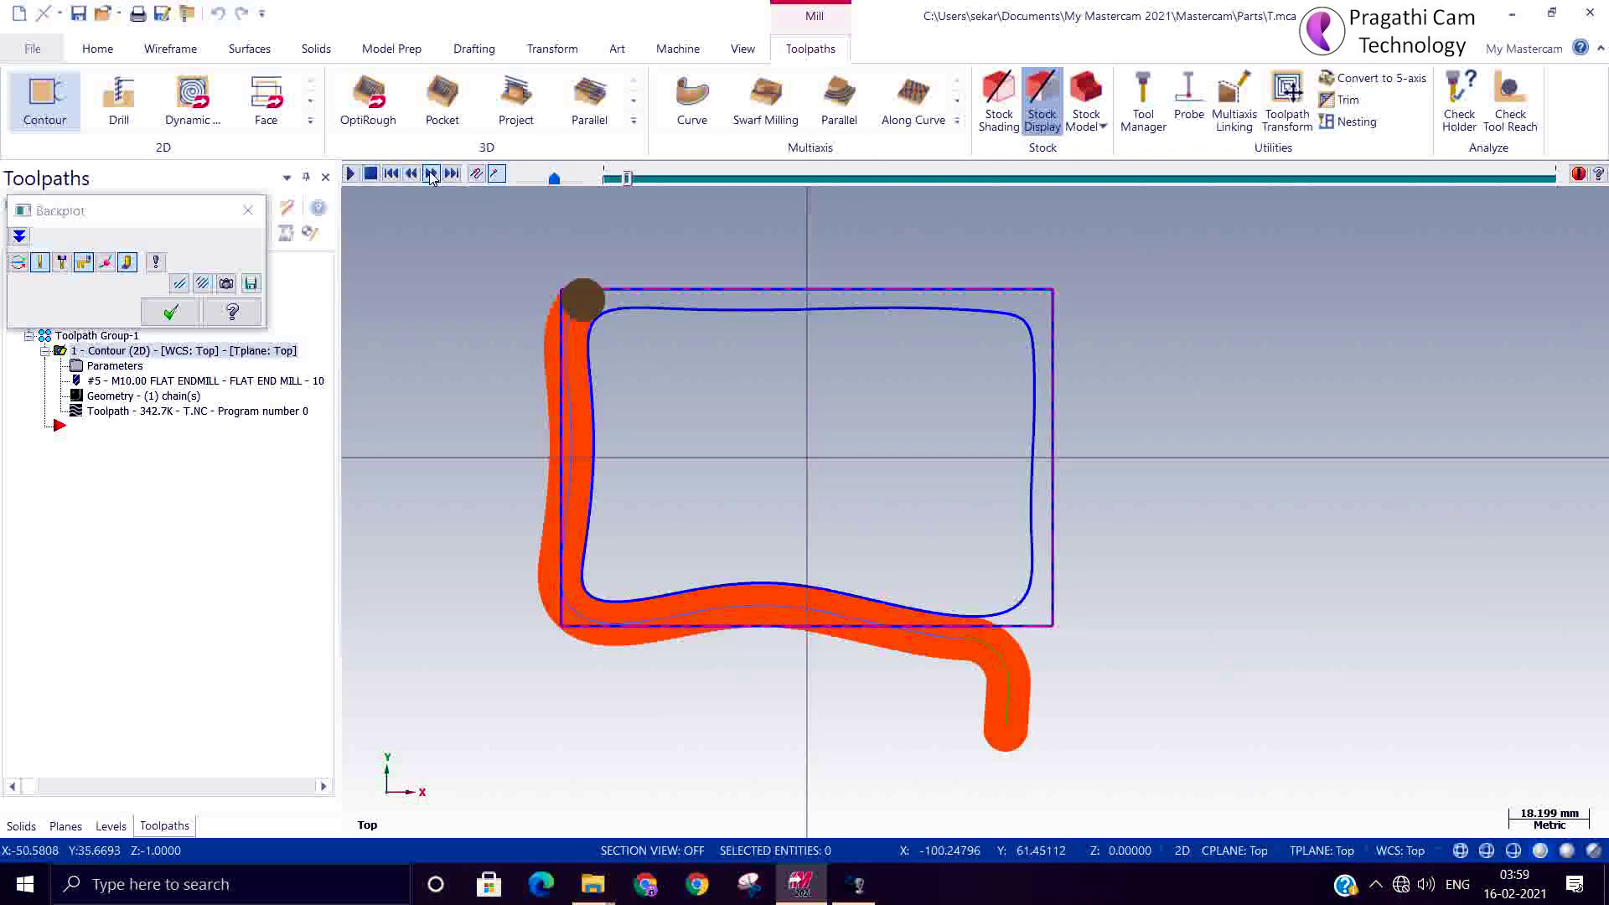
pyautogui.click(431, 174)
pyautogui.click(431, 174)
pyautogui.click(430, 175)
pyautogui.click(431, 175)
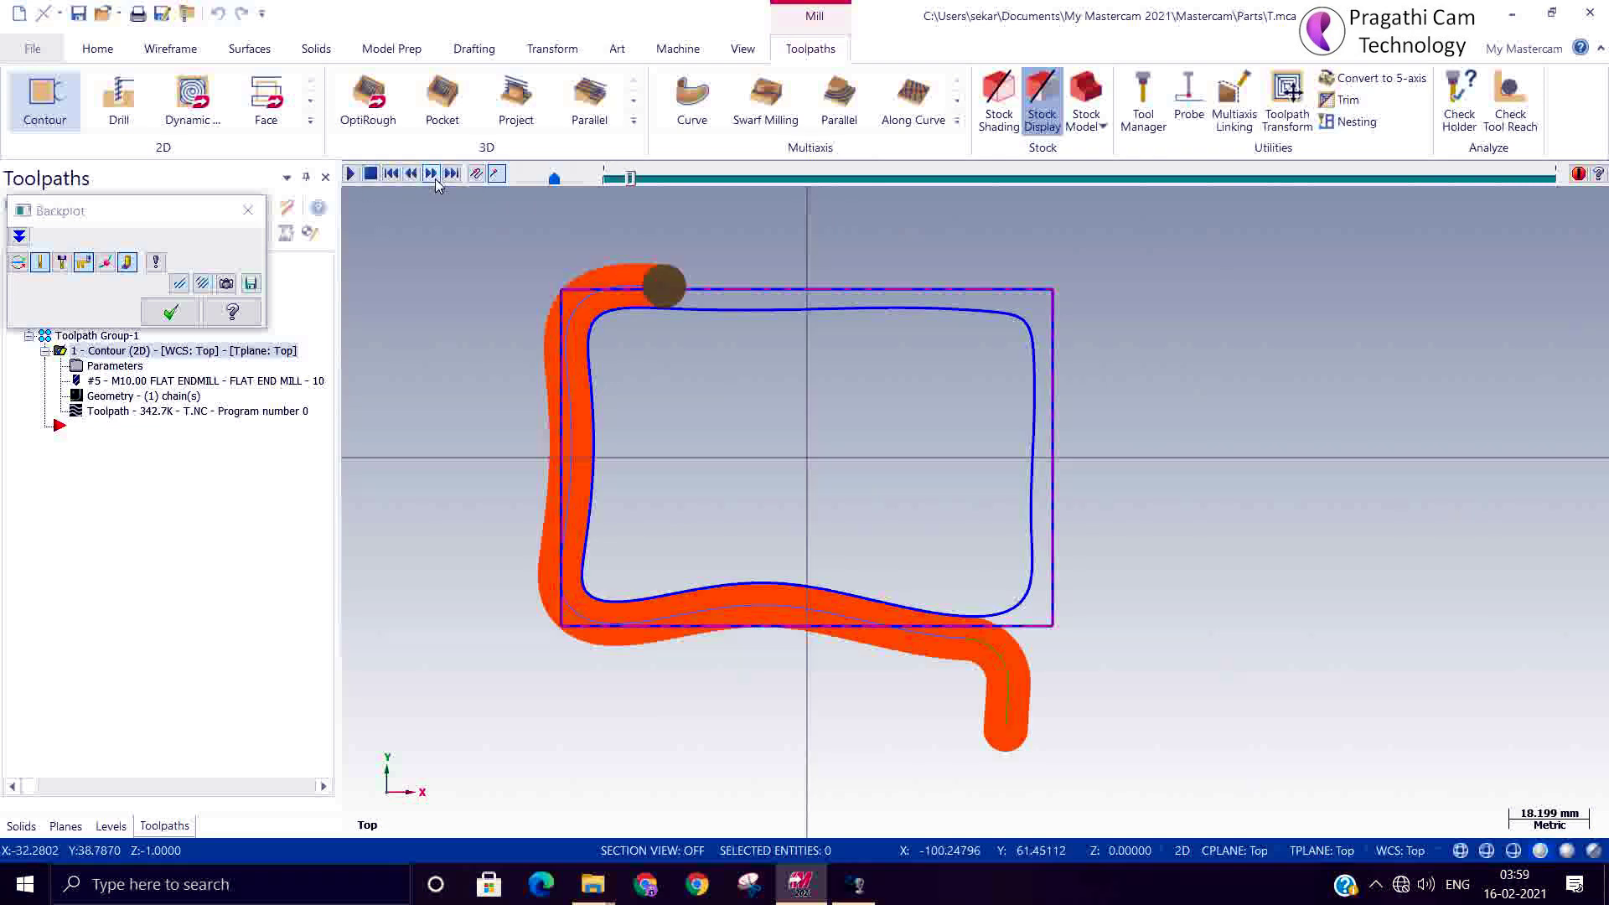
pyautogui.click(431, 175)
pyautogui.click(431, 174)
pyautogui.click(431, 175)
pyautogui.click(431, 174)
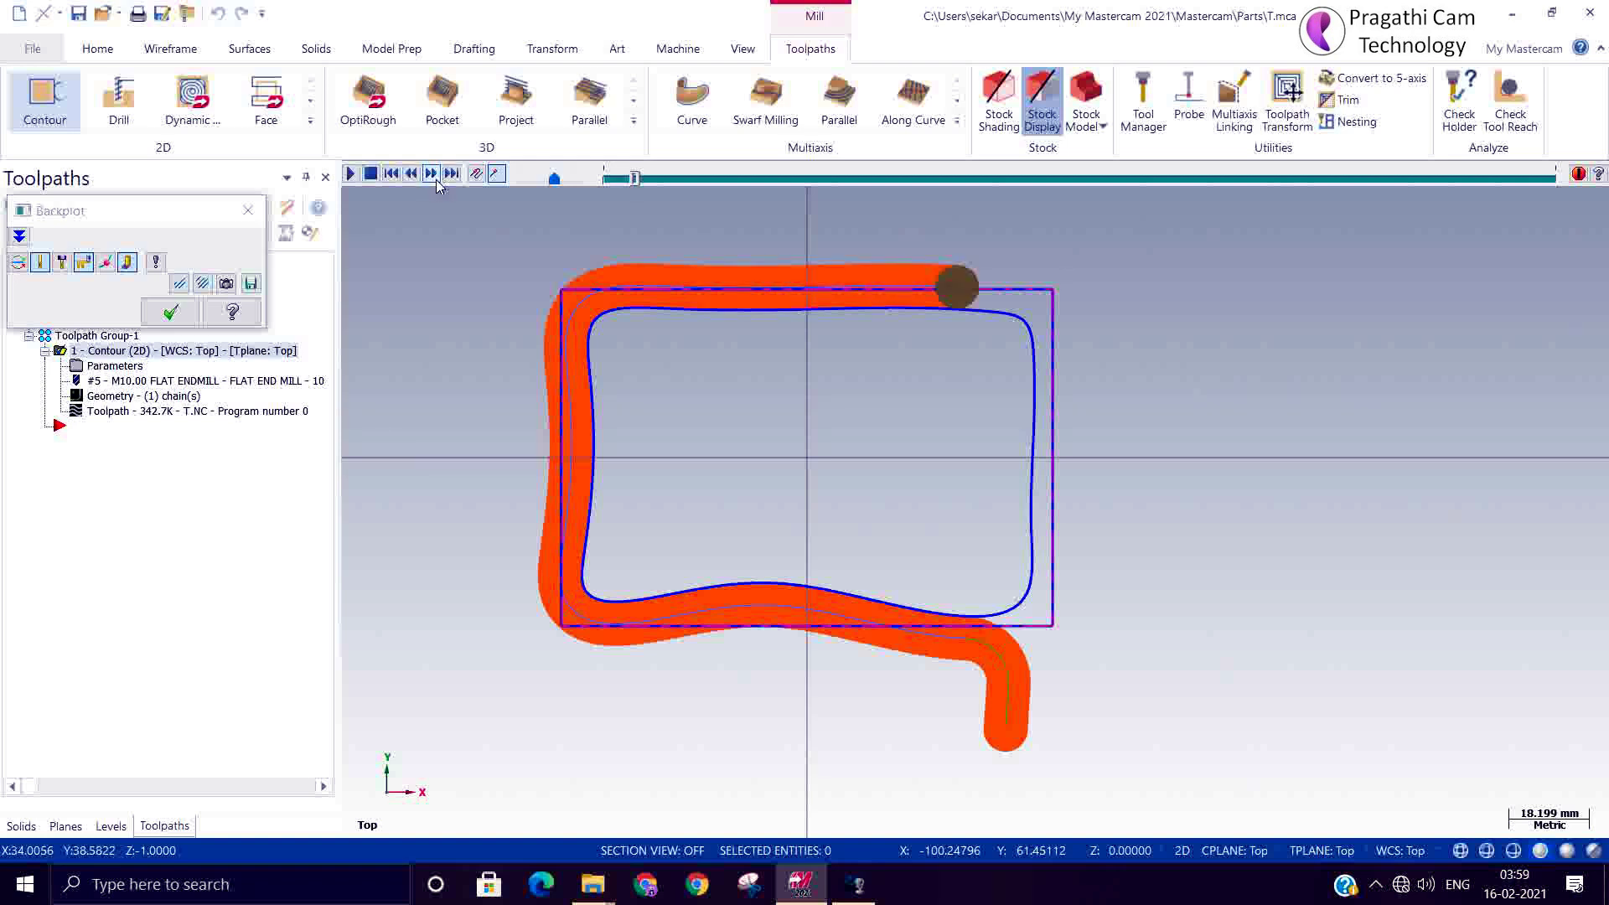
pyautogui.click(431, 175)
pyautogui.click(431, 174)
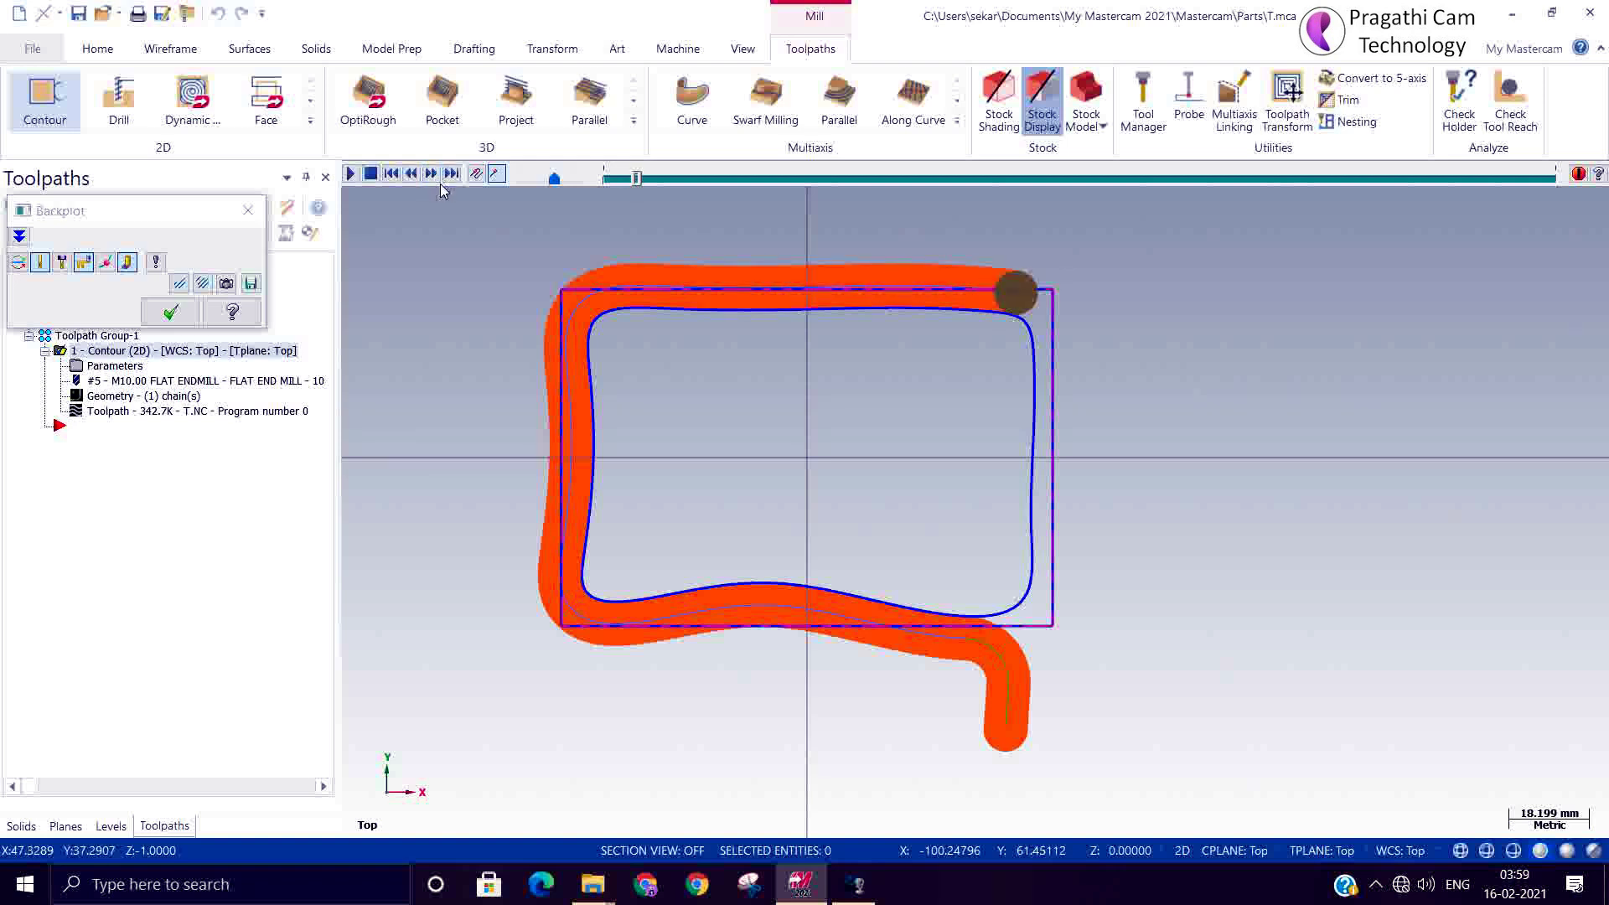
pyautogui.click(431, 179)
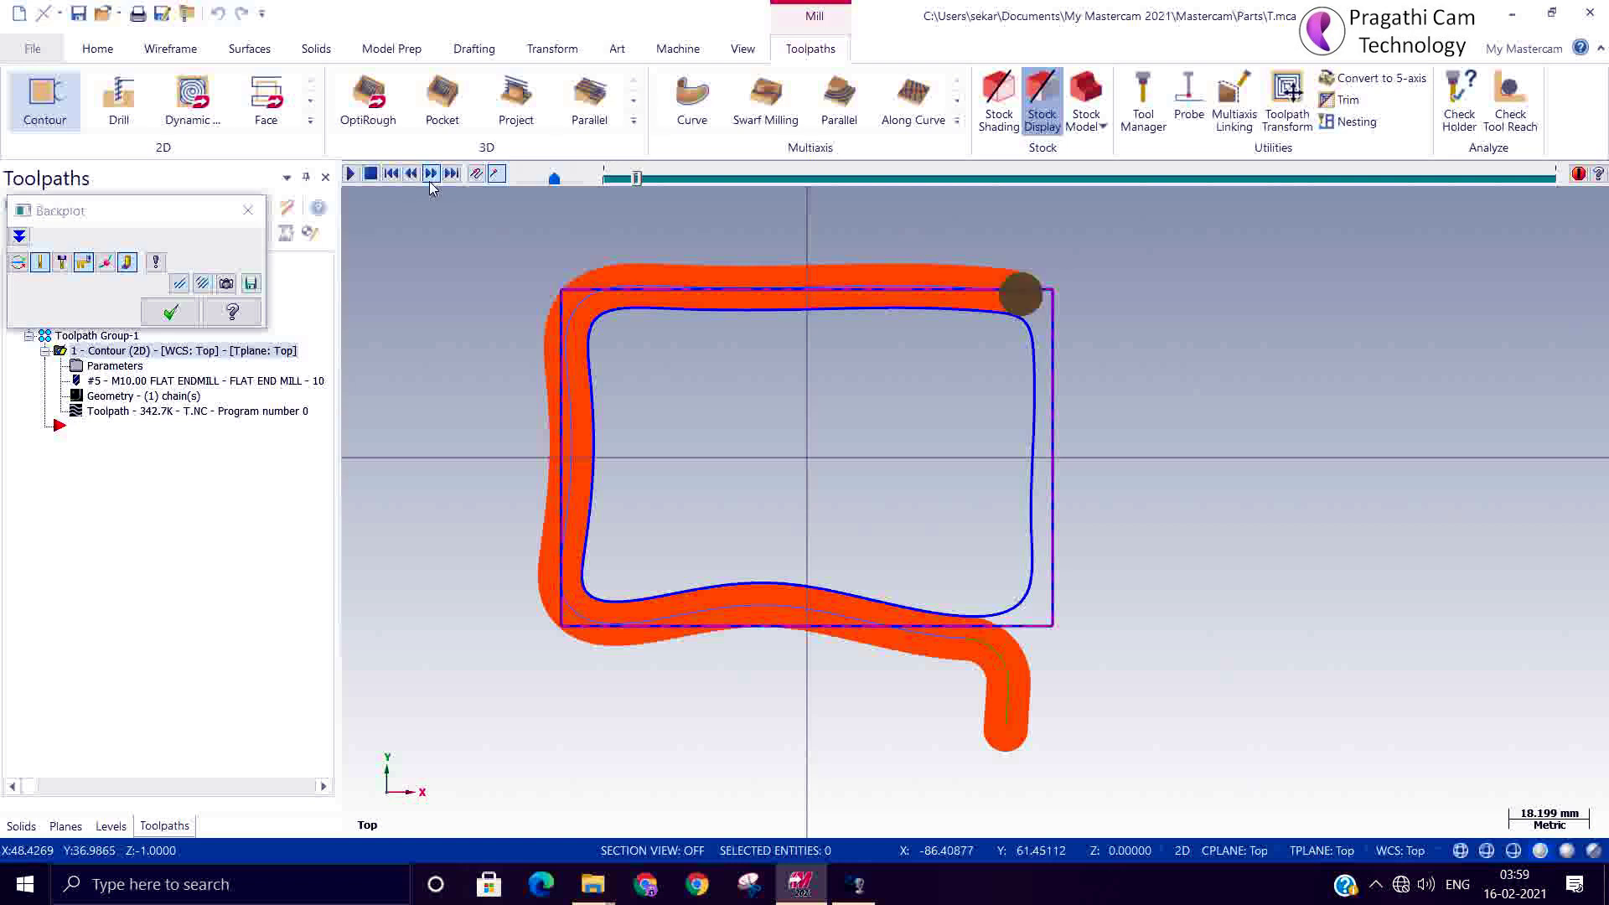
pyautogui.click(431, 179)
pyautogui.click(430, 174)
pyautogui.click(431, 174)
pyautogui.click(431, 174)
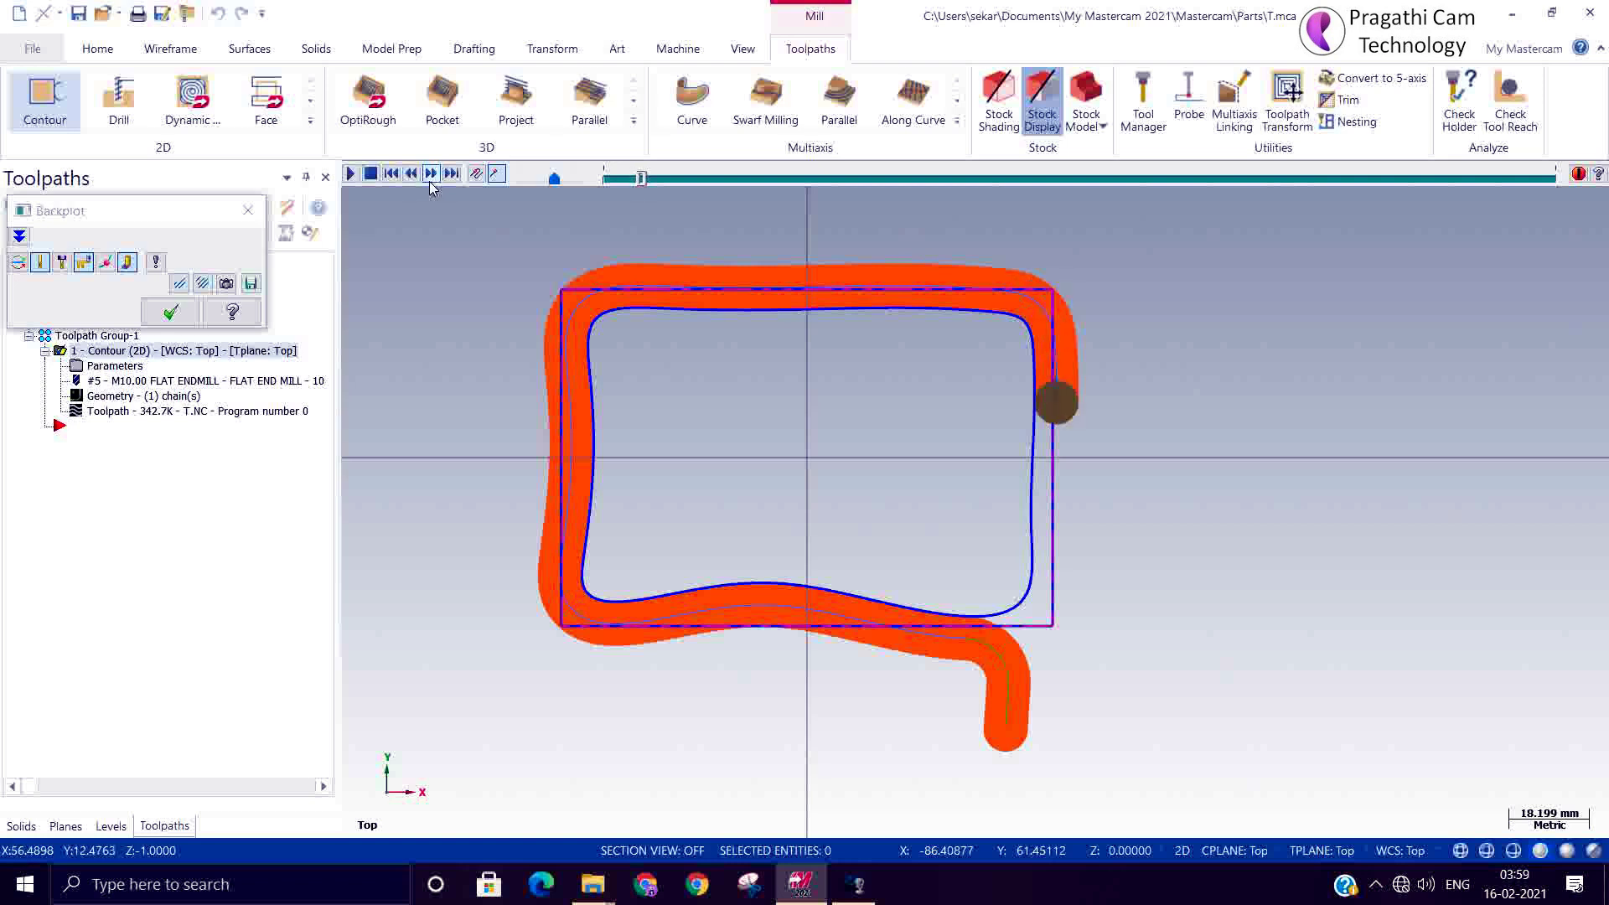
pyautogui.click(431, 174)
pyautogui.click(431, 179)
pyautogui.click(431, 179)
pyautogui.click(431, 180)
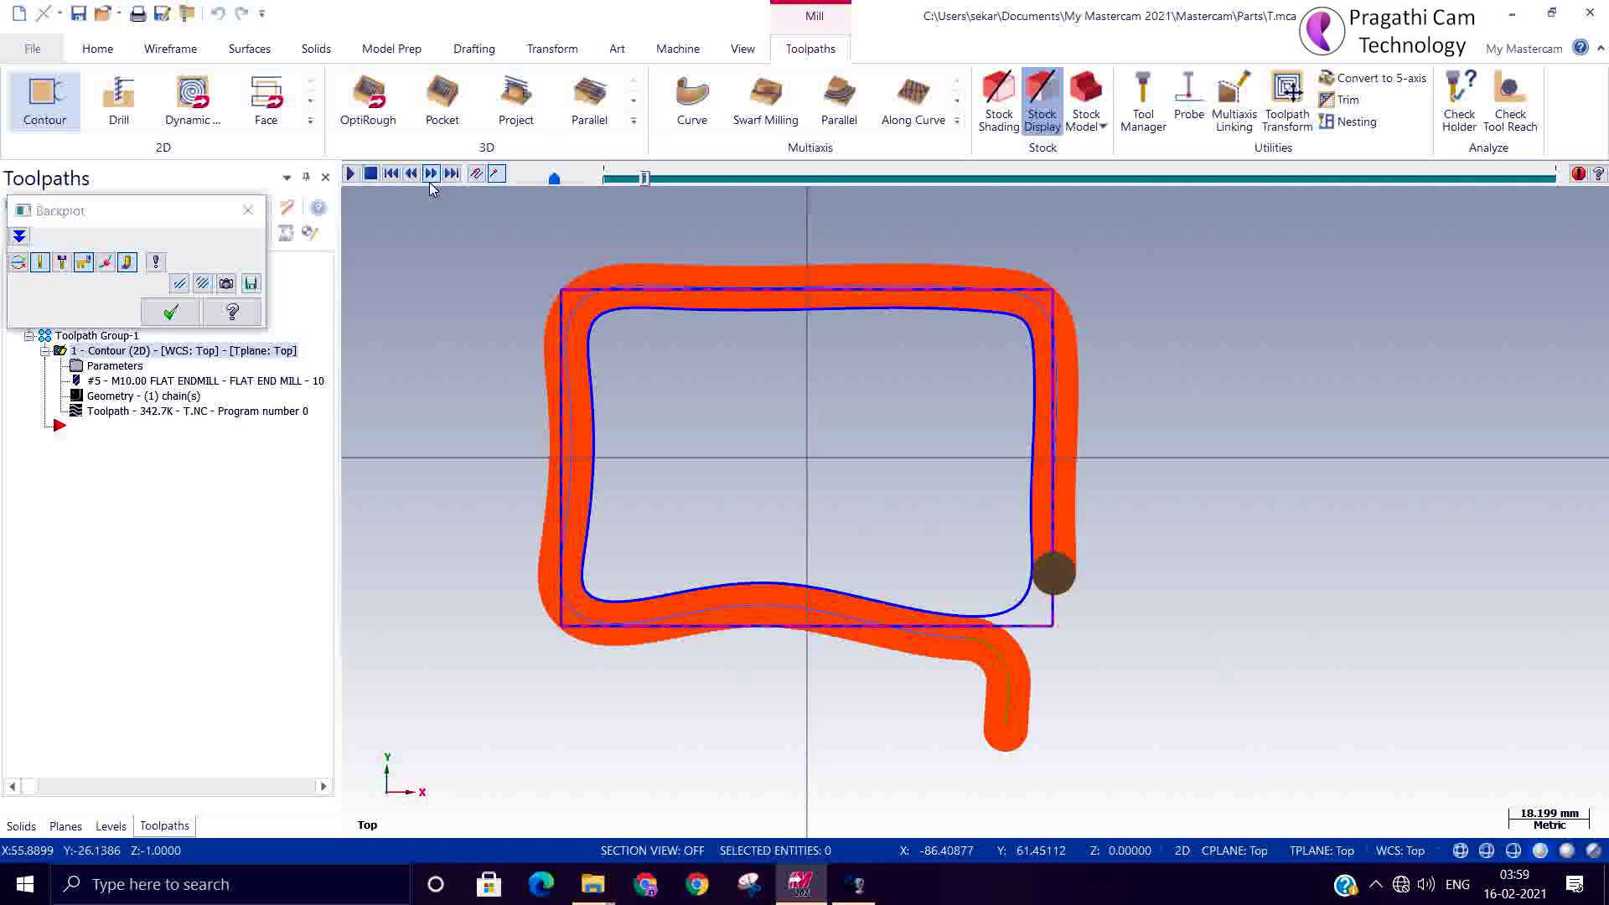
pyautogui.click(430, 179)
pyautogui.click(431, 176)
pyautogui.click(431, 176)
pyautogui.click(431, 176)
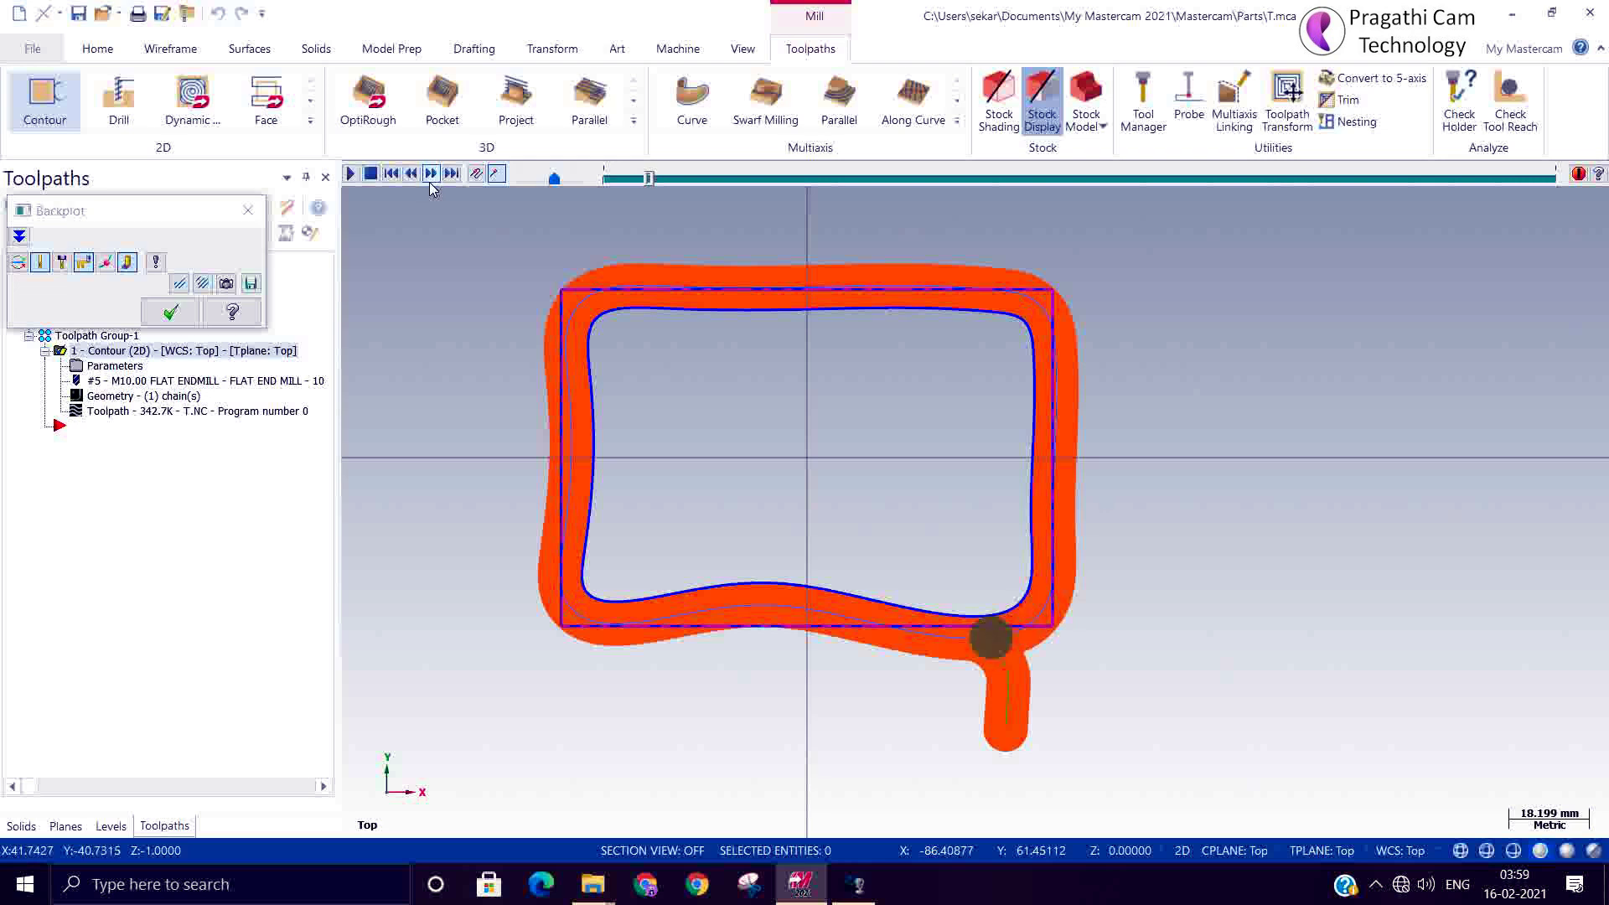
pyautogui.click(431, 176)
pyautogui.click(431, 176)
pyautogui.click(430, 176)
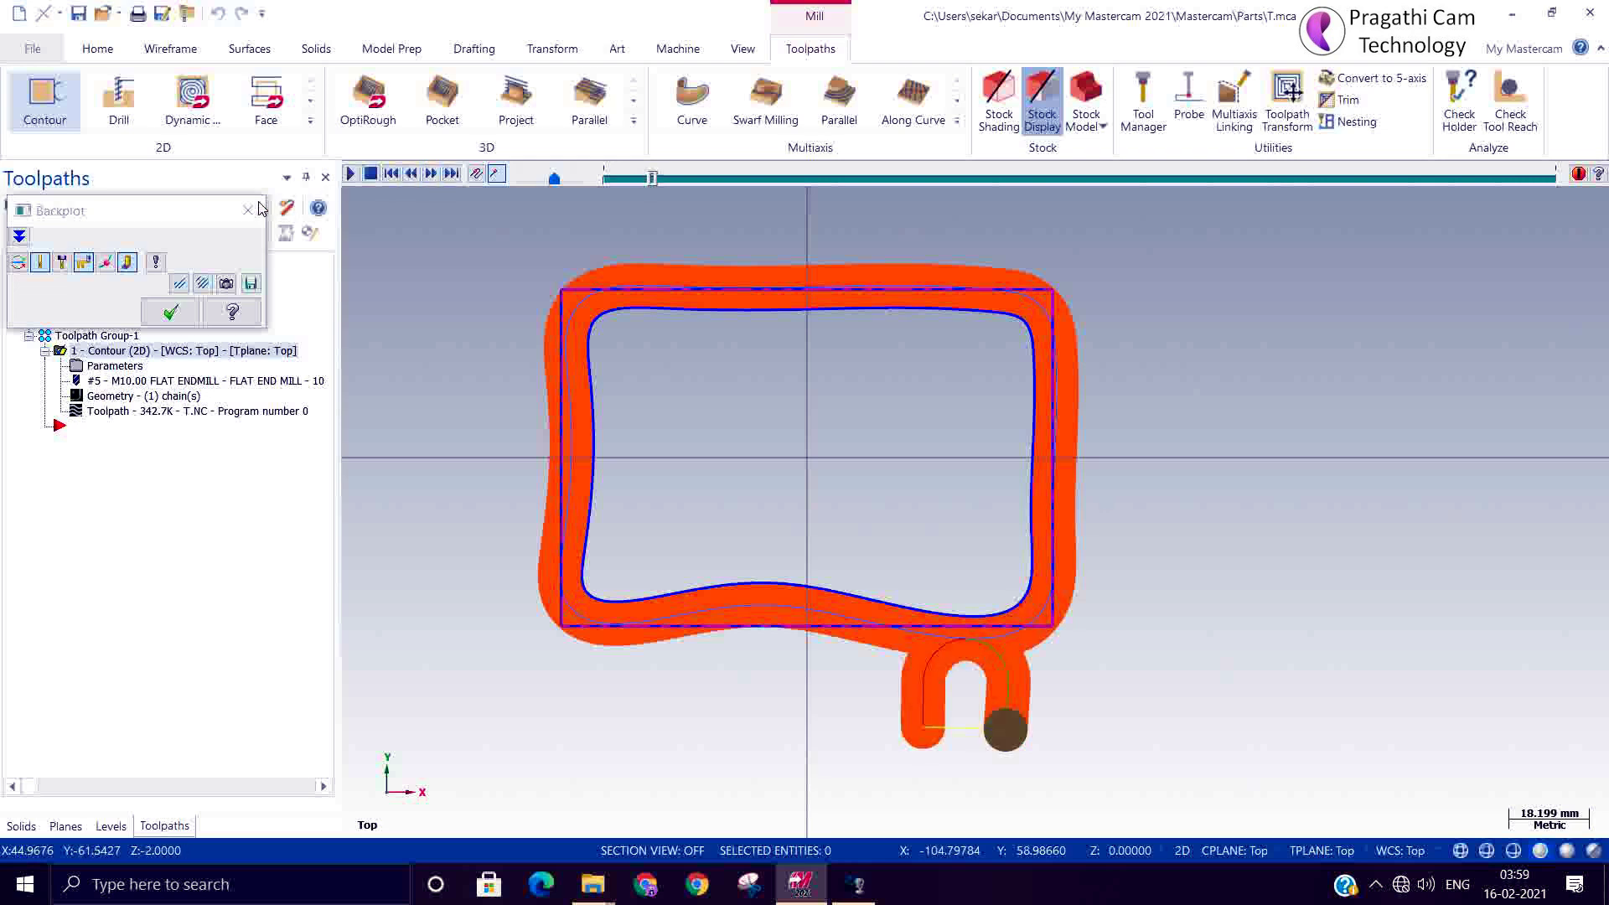
pyautogui.click(176, 291)
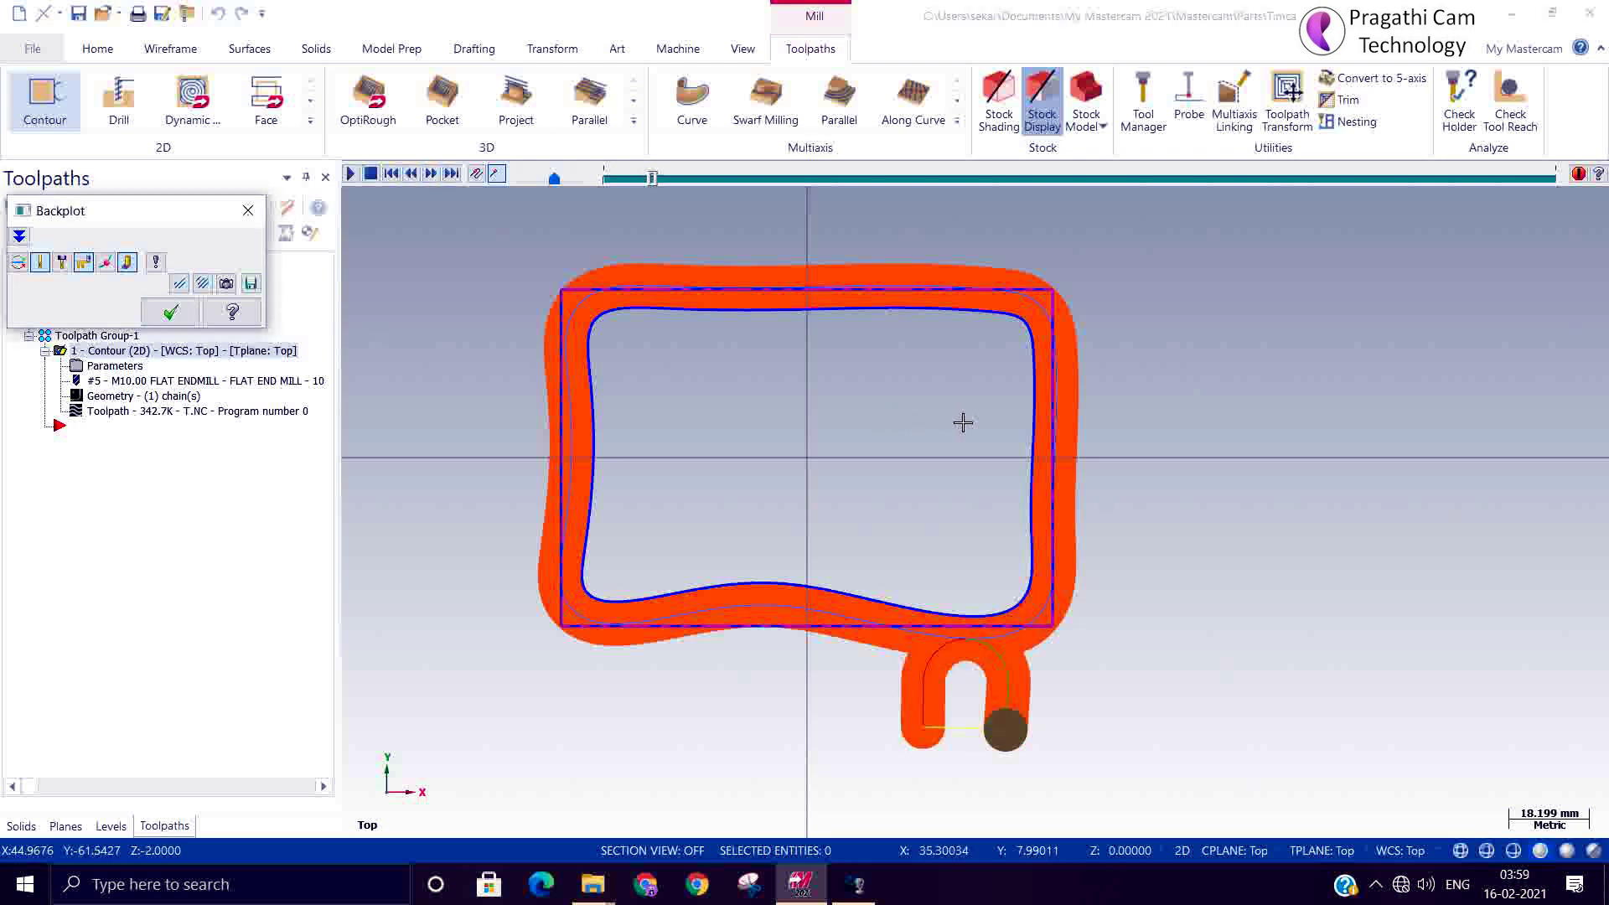
pyautogui.click(170, 312)
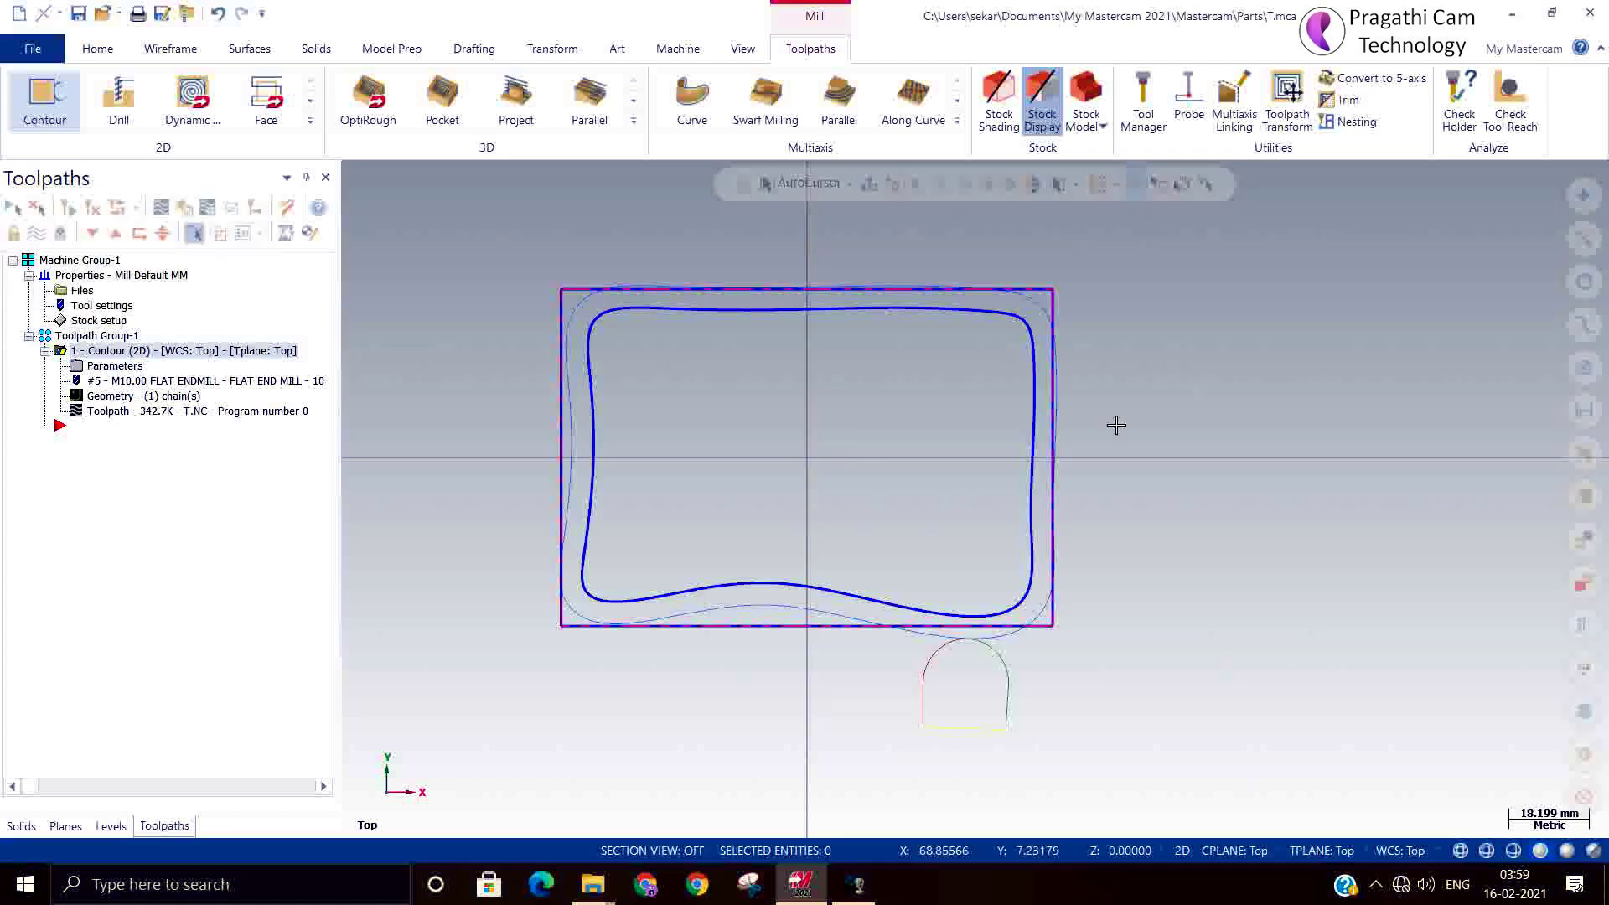
# Step: Enable multi passes in the contour operation's parameters with 3 rough passes at a spacing of 2.0
pyautogui.rightClick(1116, 425)
pyautogui.click(1174, 611)
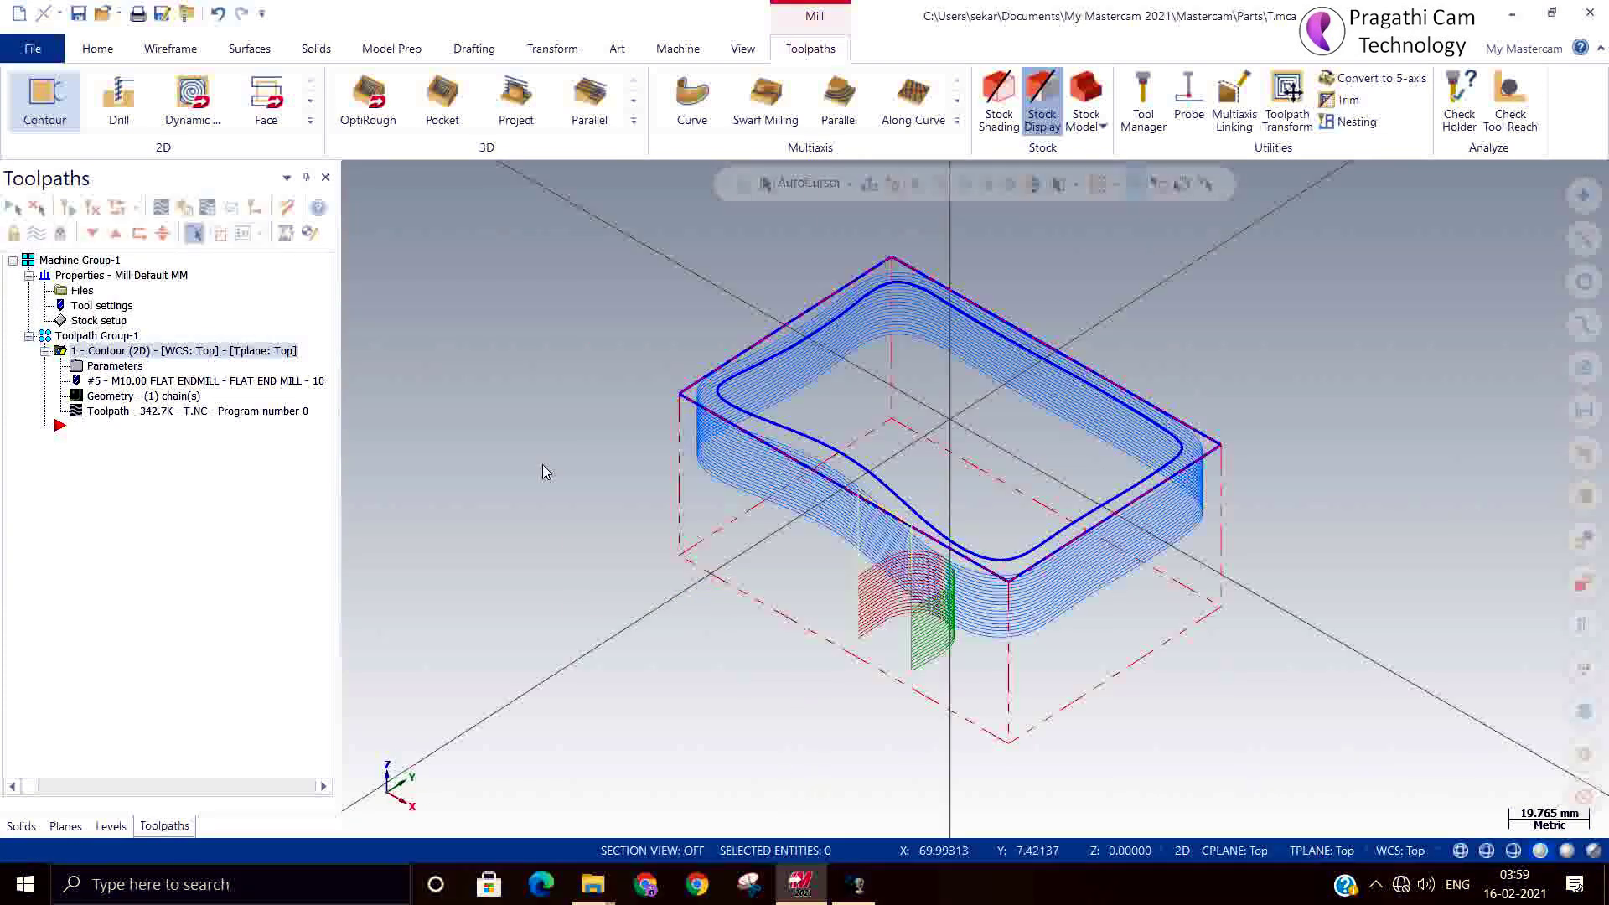
pyautogui.click(113, 369)
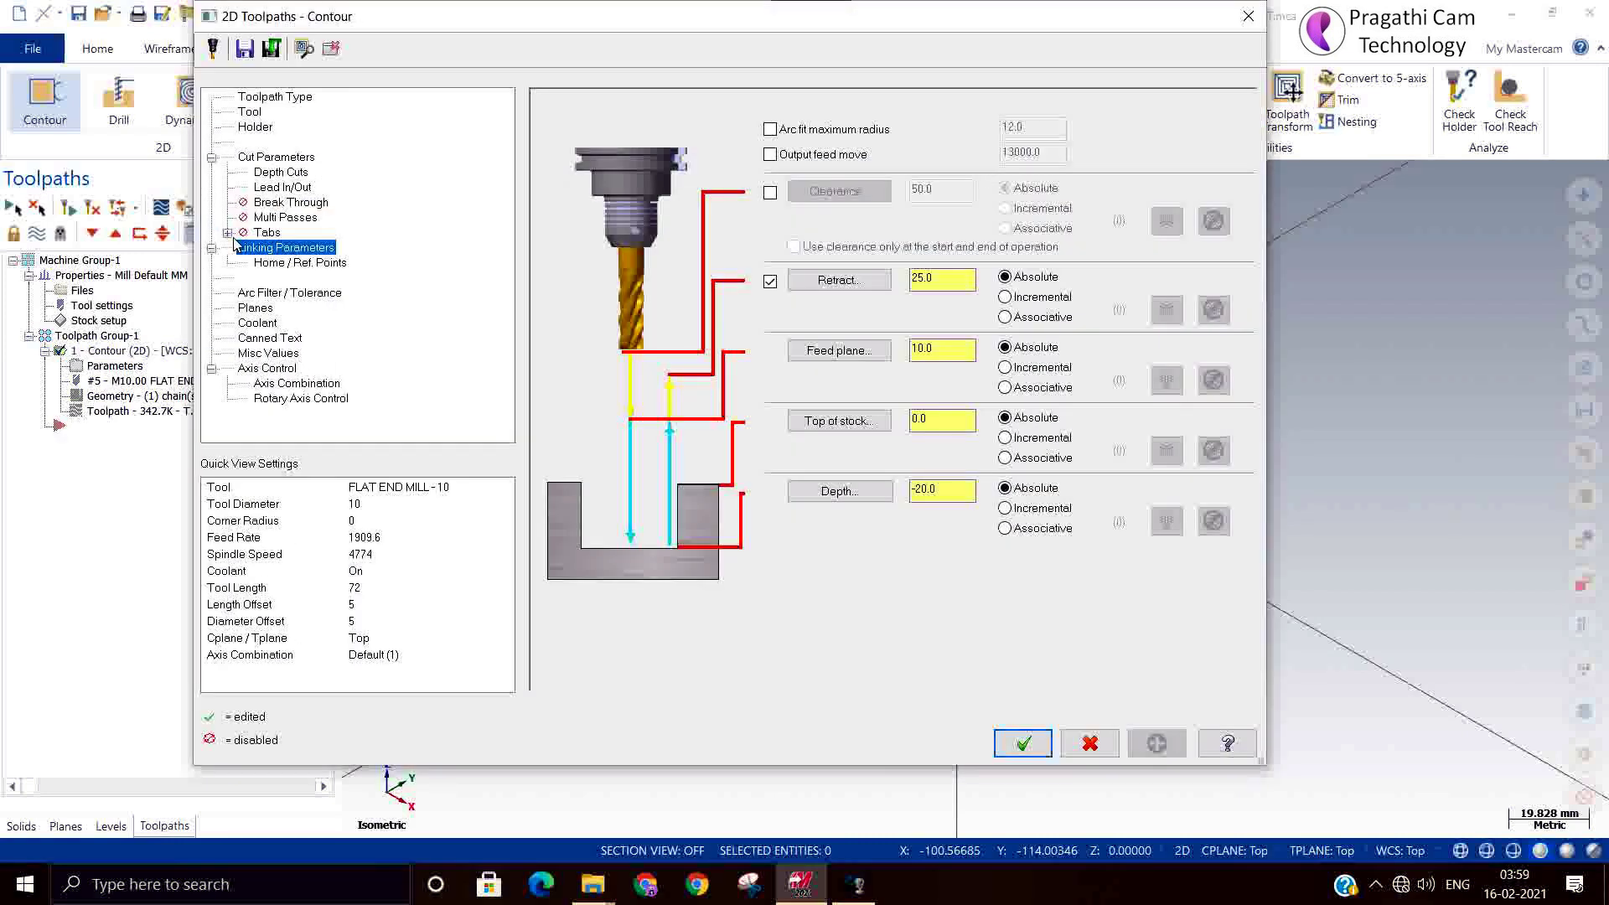
pyautogui.click(277, 218)
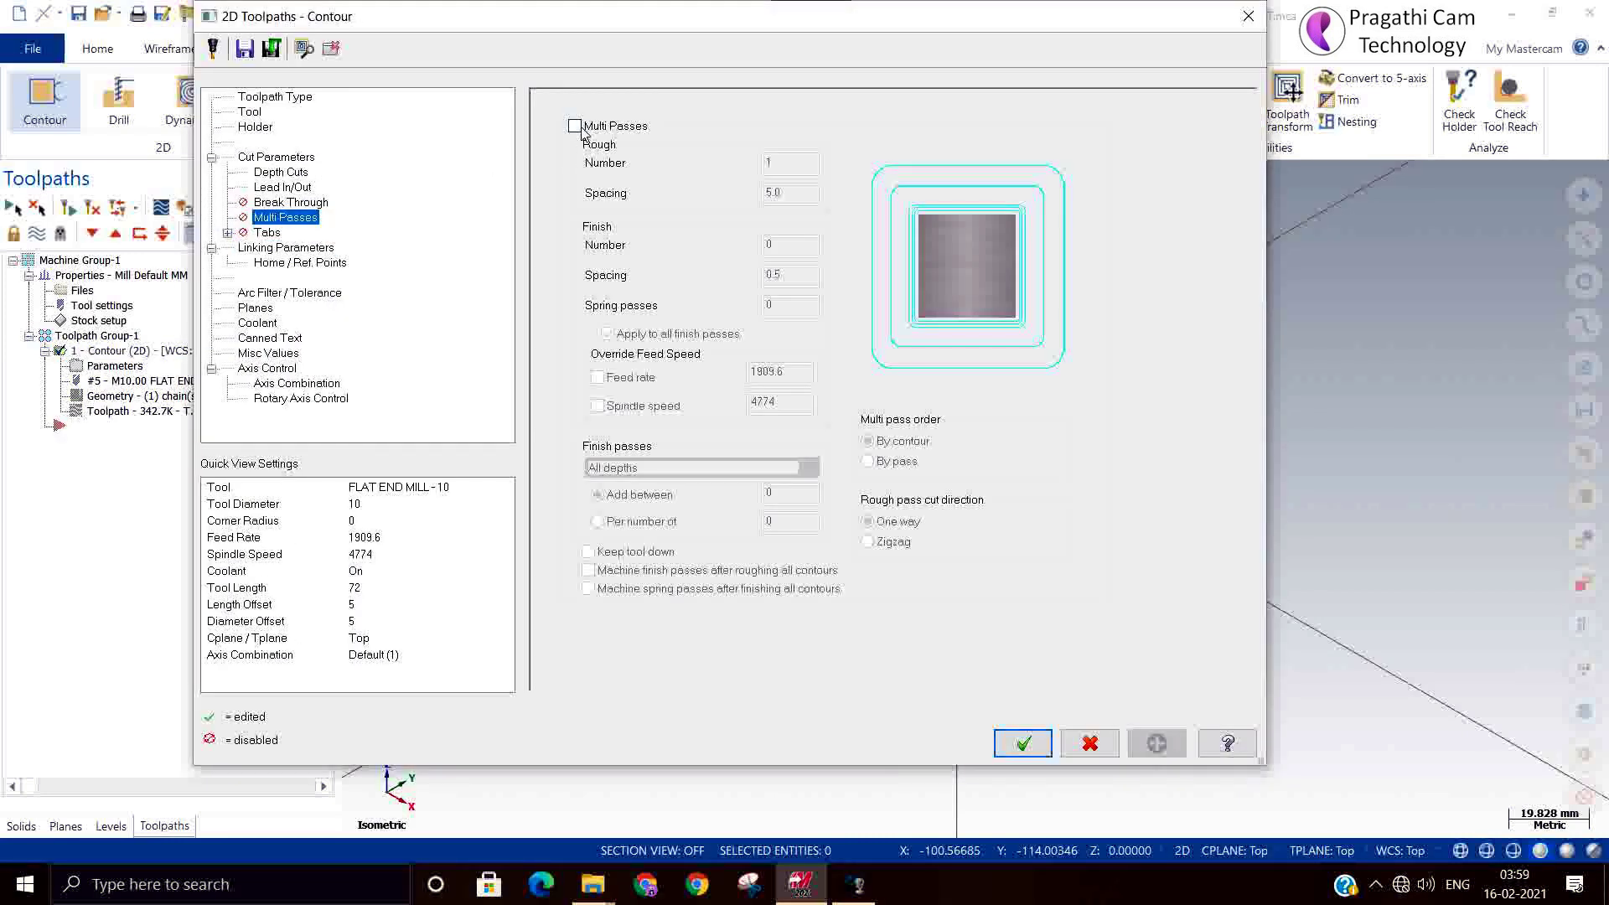
pyautogui.click(575, 127)
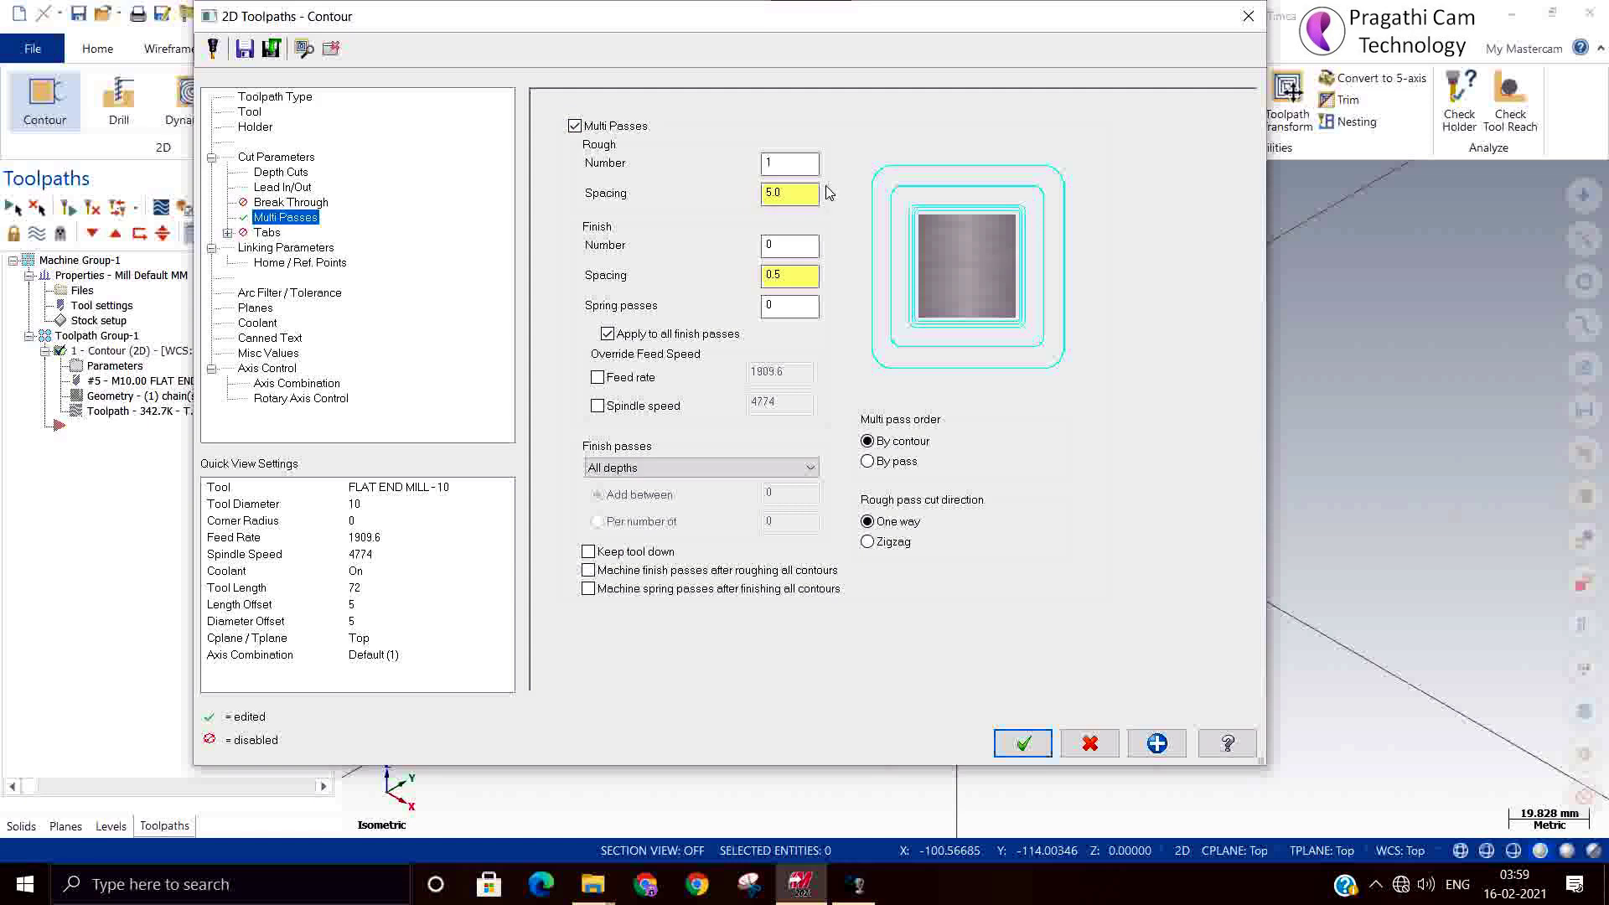
pyautogui.click(805, 165)
pyautogui.write('3')
pyautogui.press('Tab')
pyautogui.write('2')
# Step: Set the multi passes to 1 finish pass with a spacing of 0.2
pyautogui.click(784, 243)
pyautogui.click(783, 243)
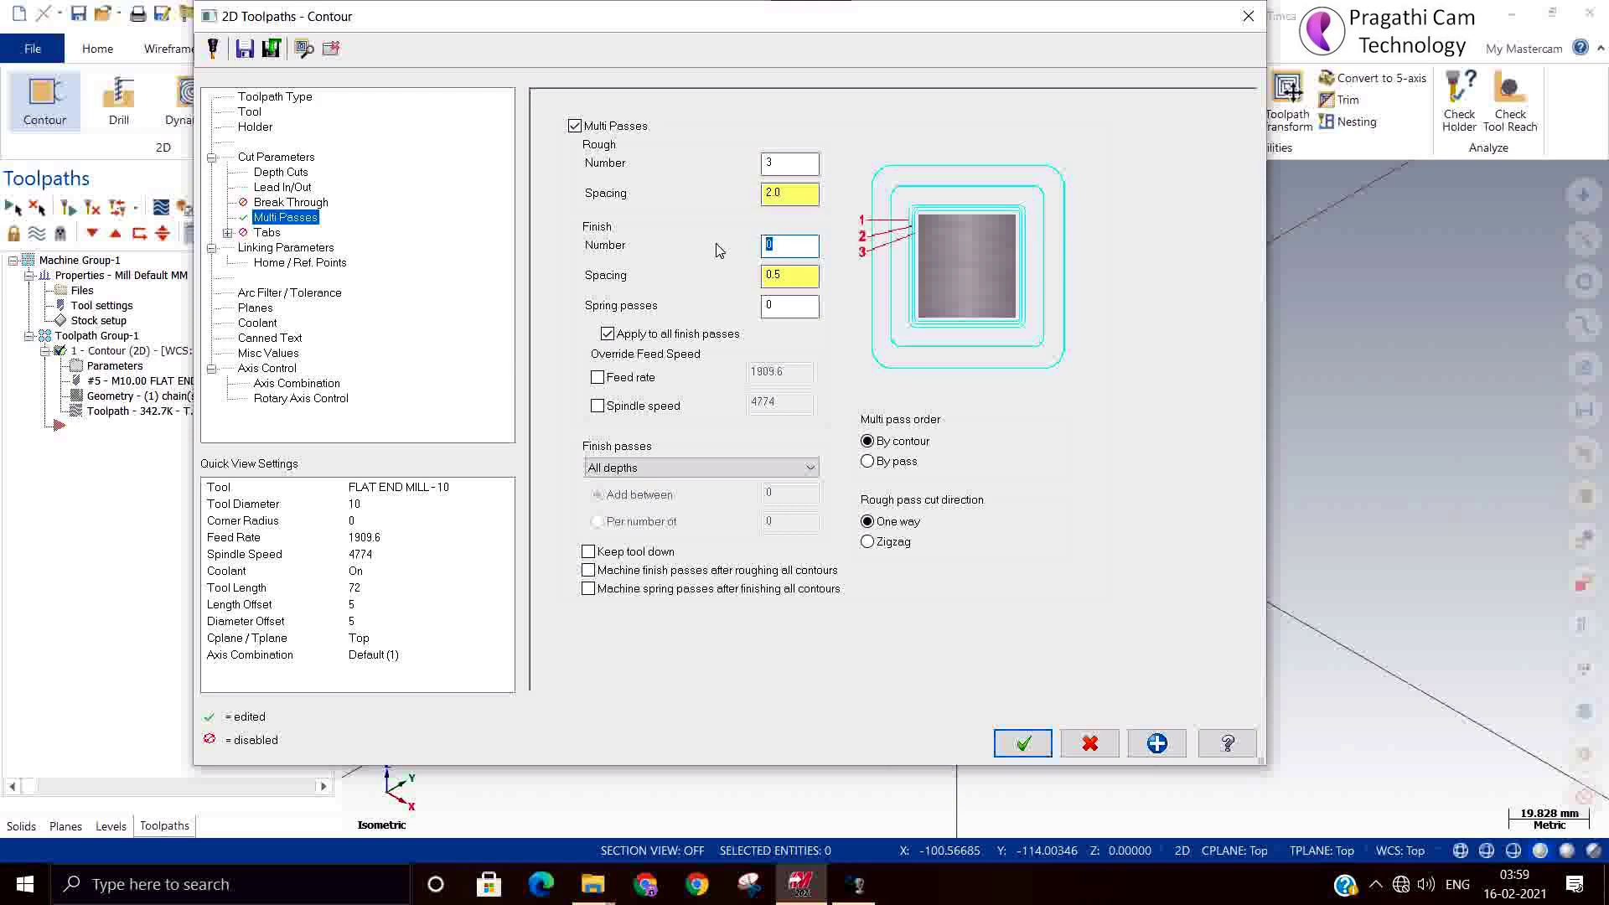
pyautogui.press('Tab')
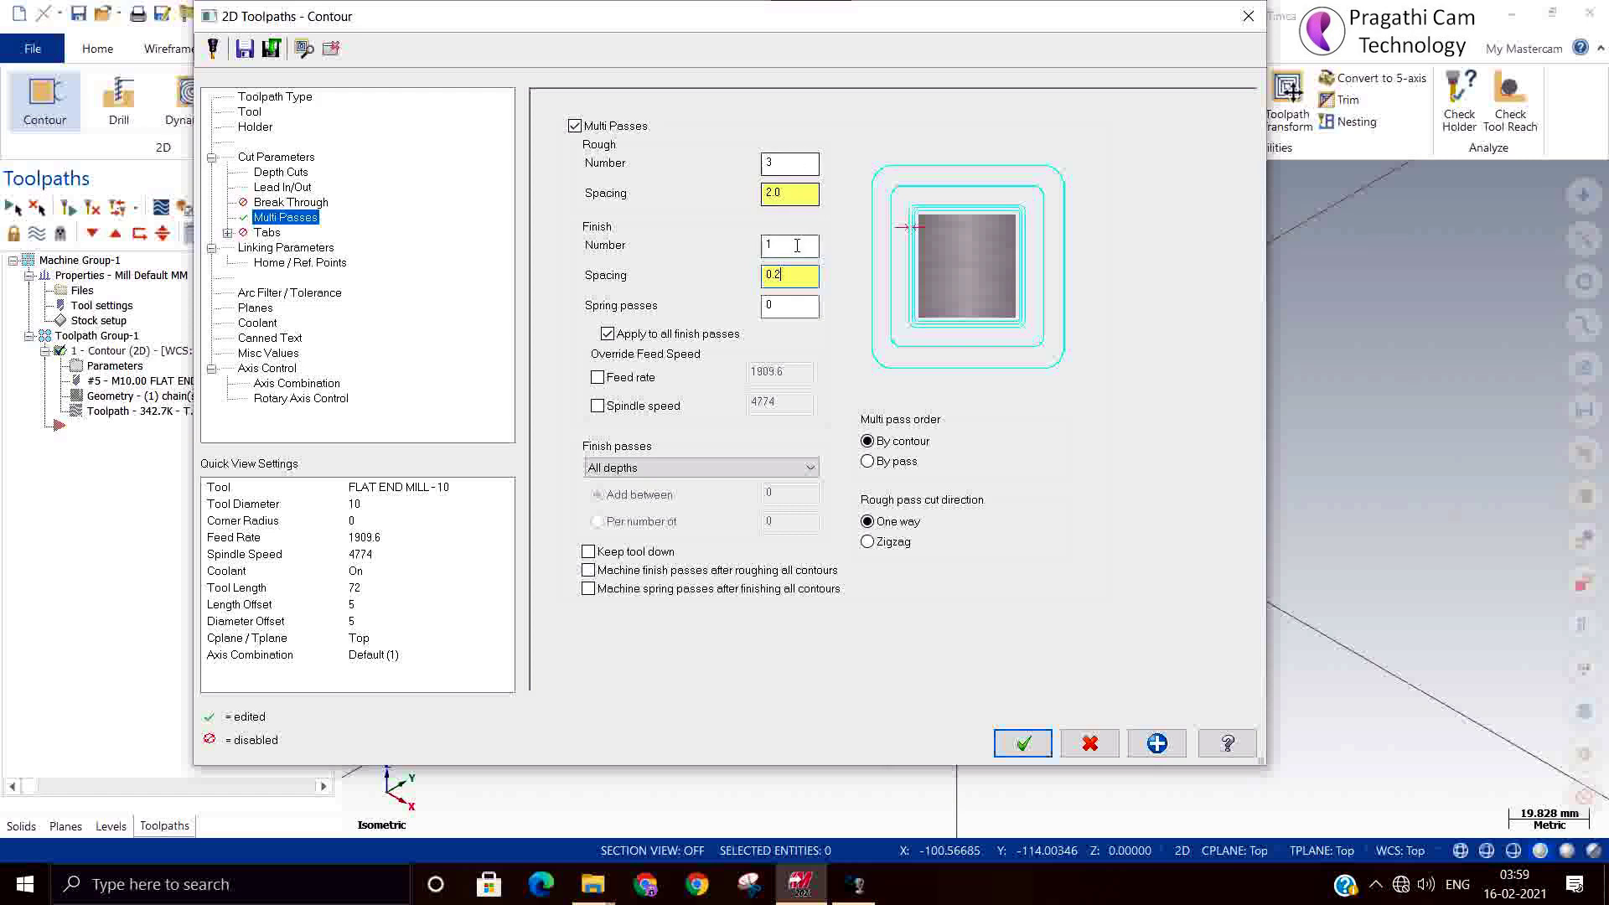
# Step: Reduce the number of rough passes in the multi passes settings to 2
pyautogui.click(789, 163)
pyautogui.write('2')
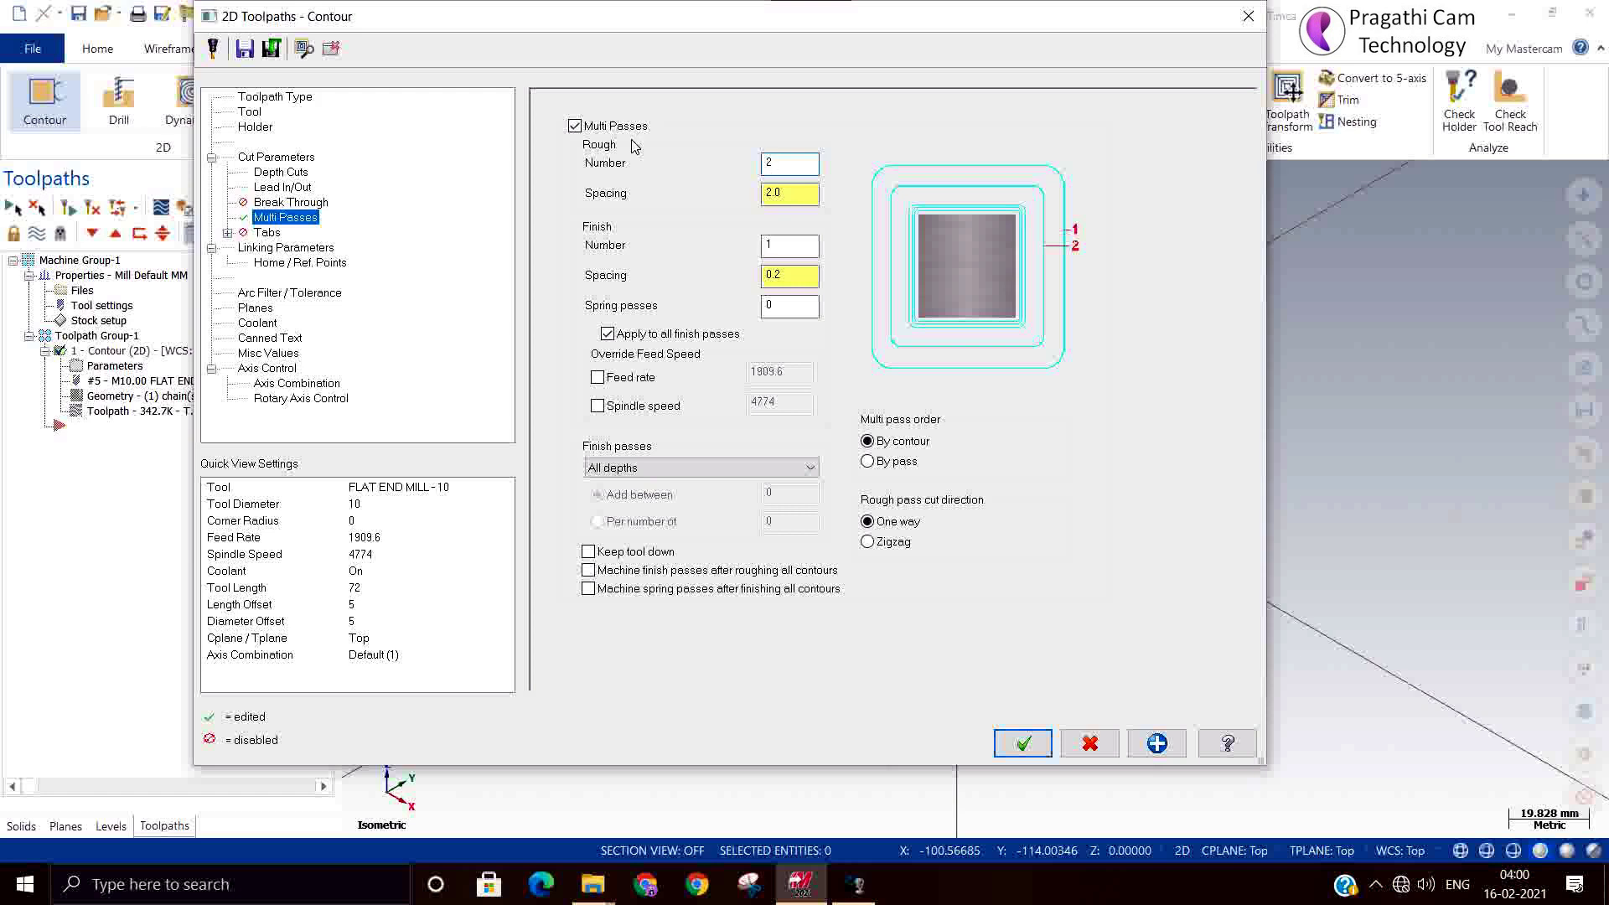
pyautogui.click(785, 241)
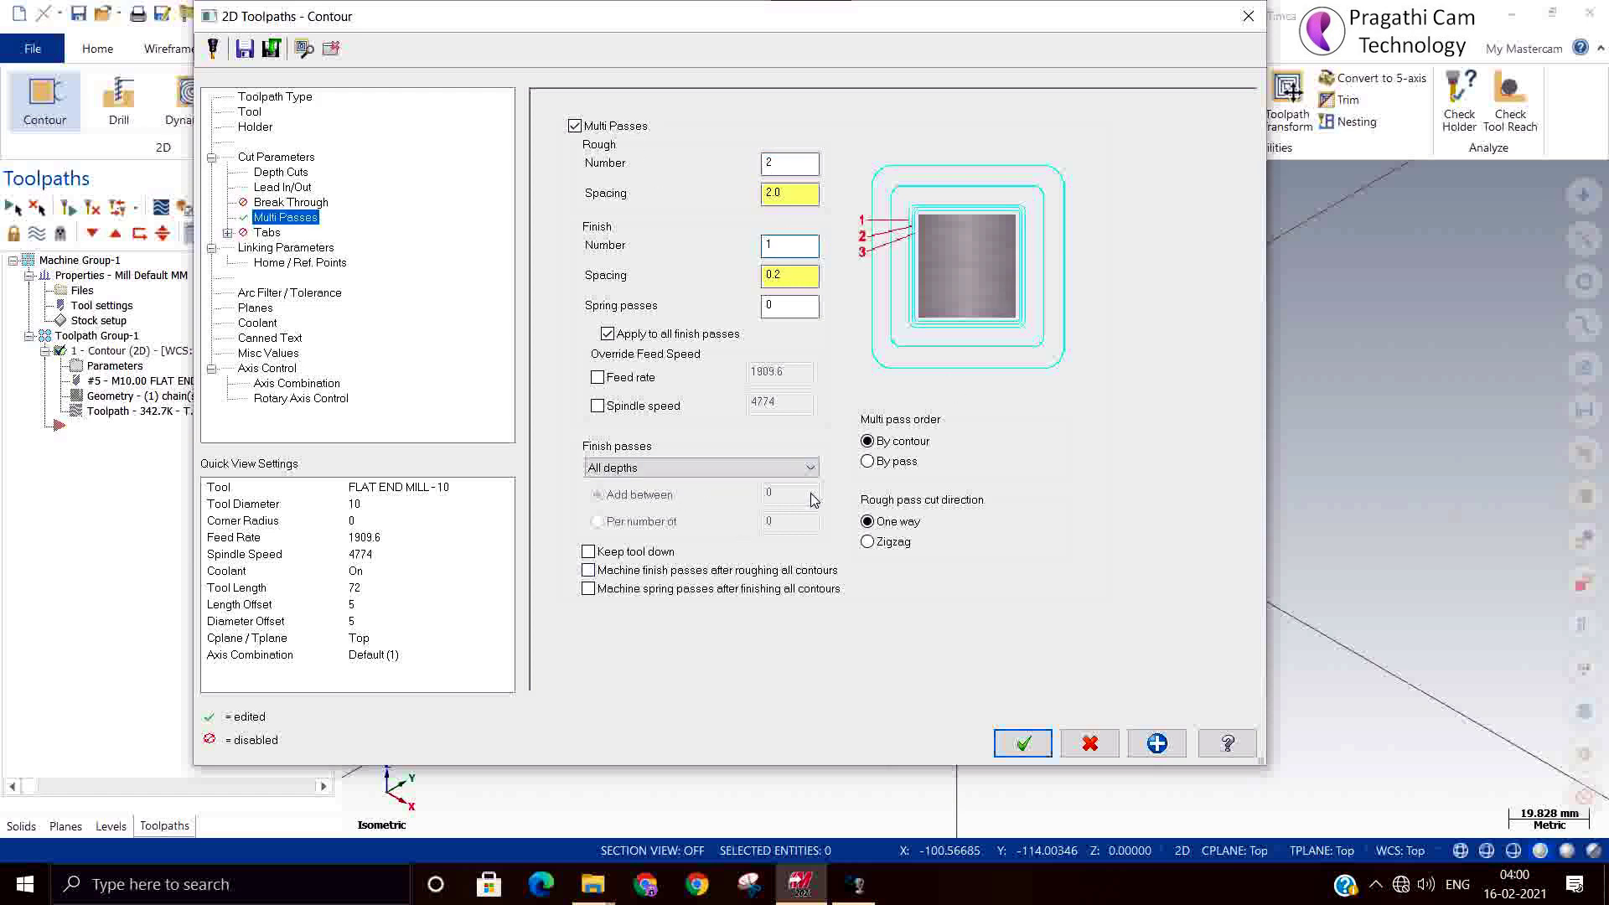
# Step: Set the multi passes' finish passes to Final depth, accept the contour parameters and regenerate the toolpath
pyautogui.click(739, 473)
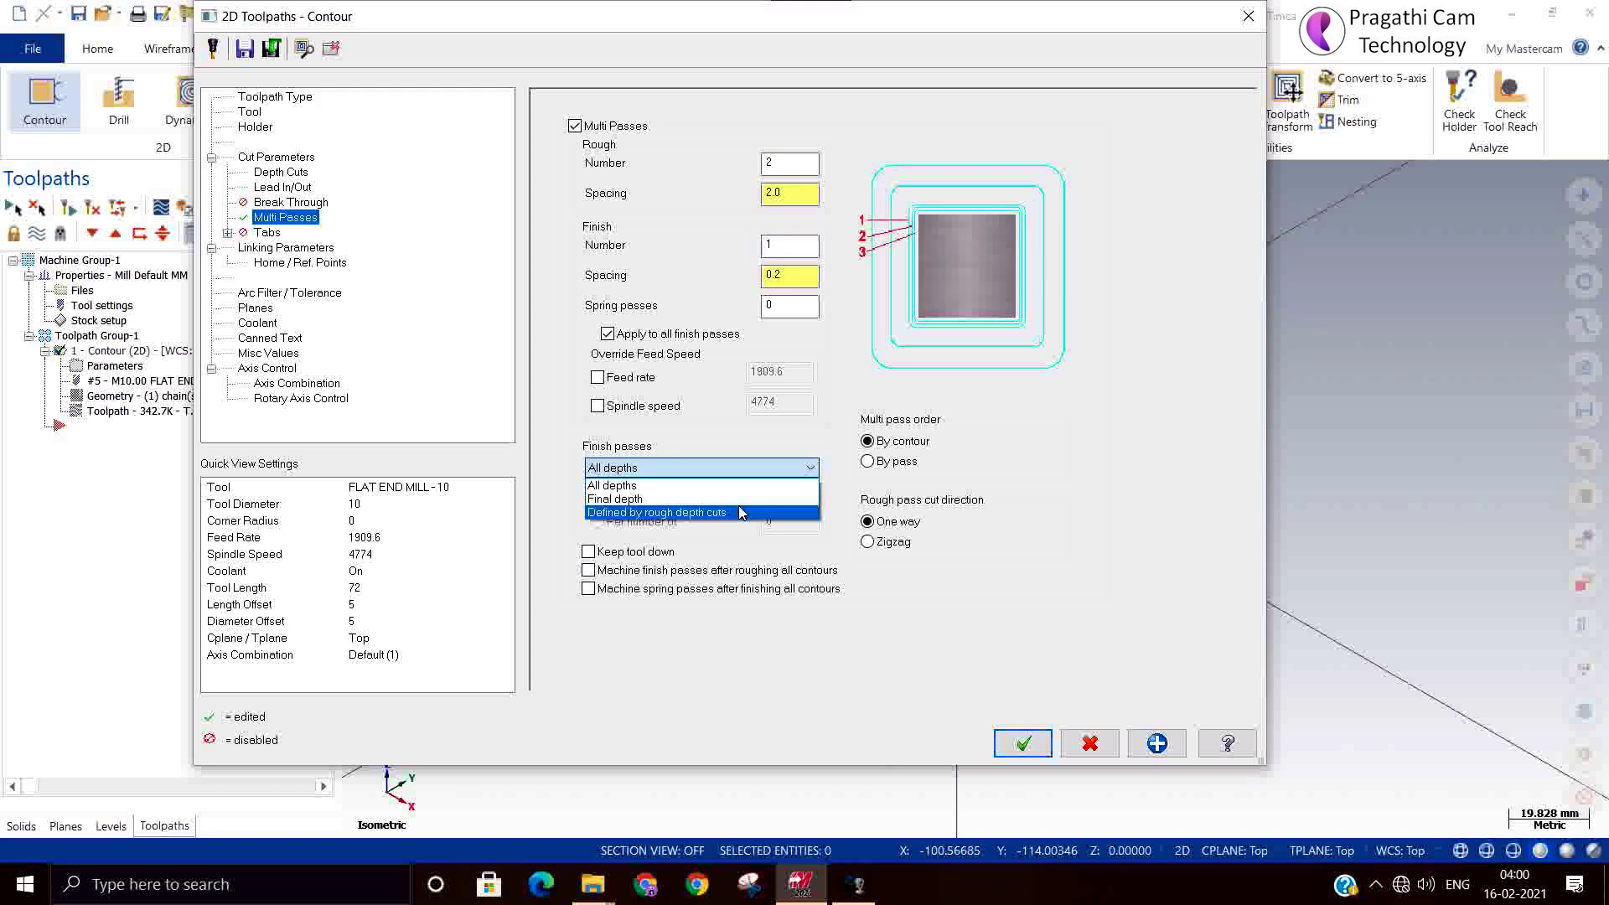
pyautogui.click(692, 498)
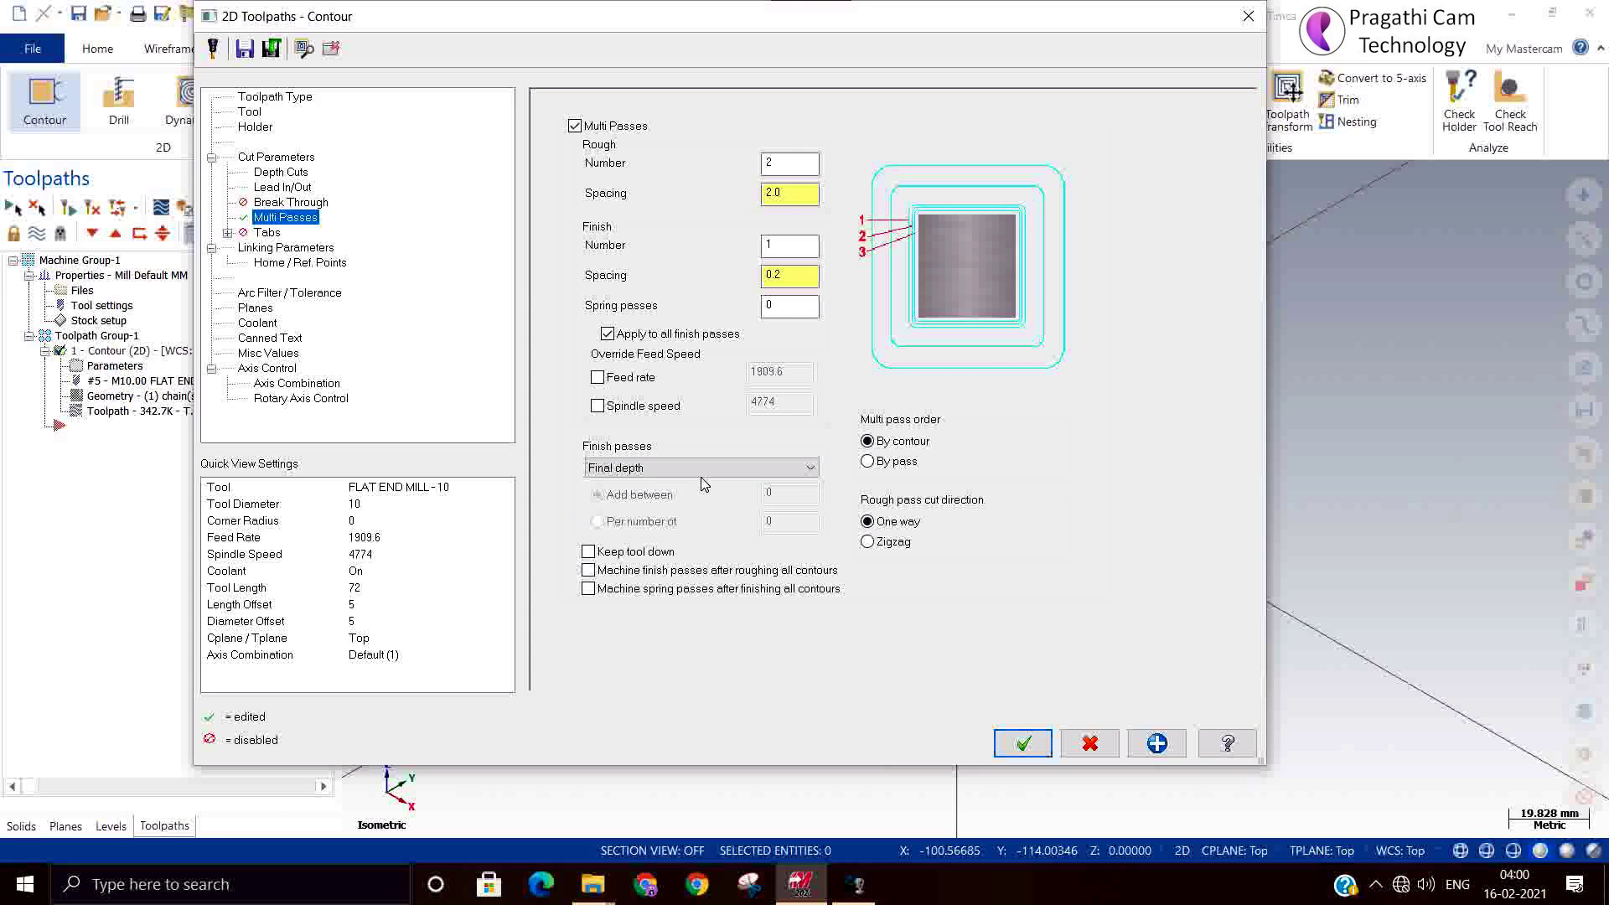
pyautogui.click(707, 477)
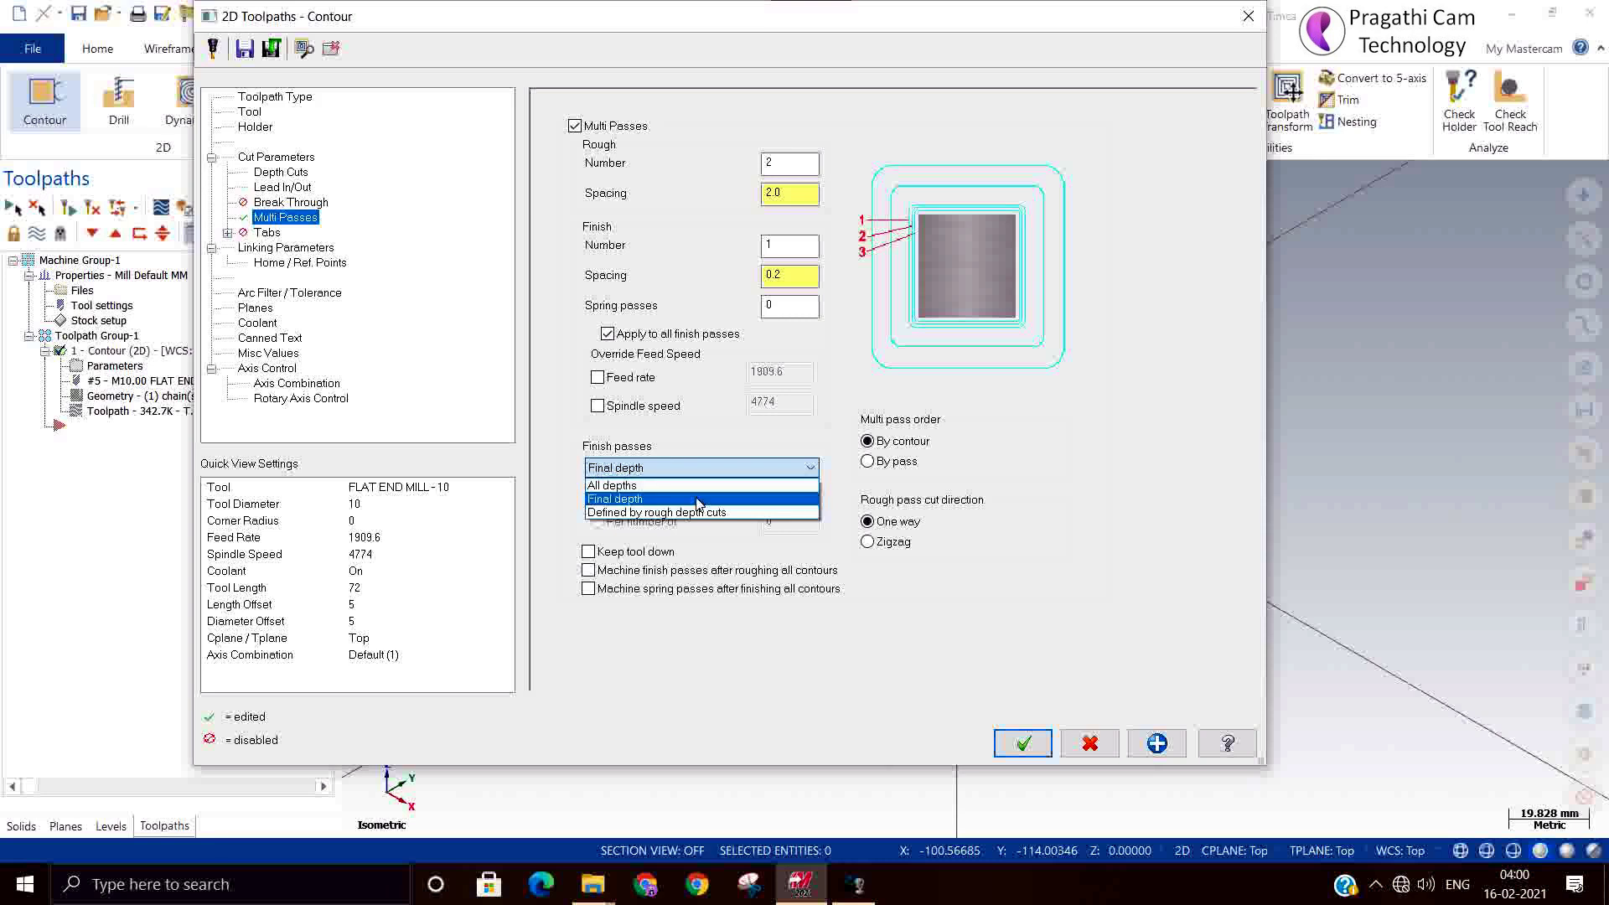
pyautogui.click(702, 499)
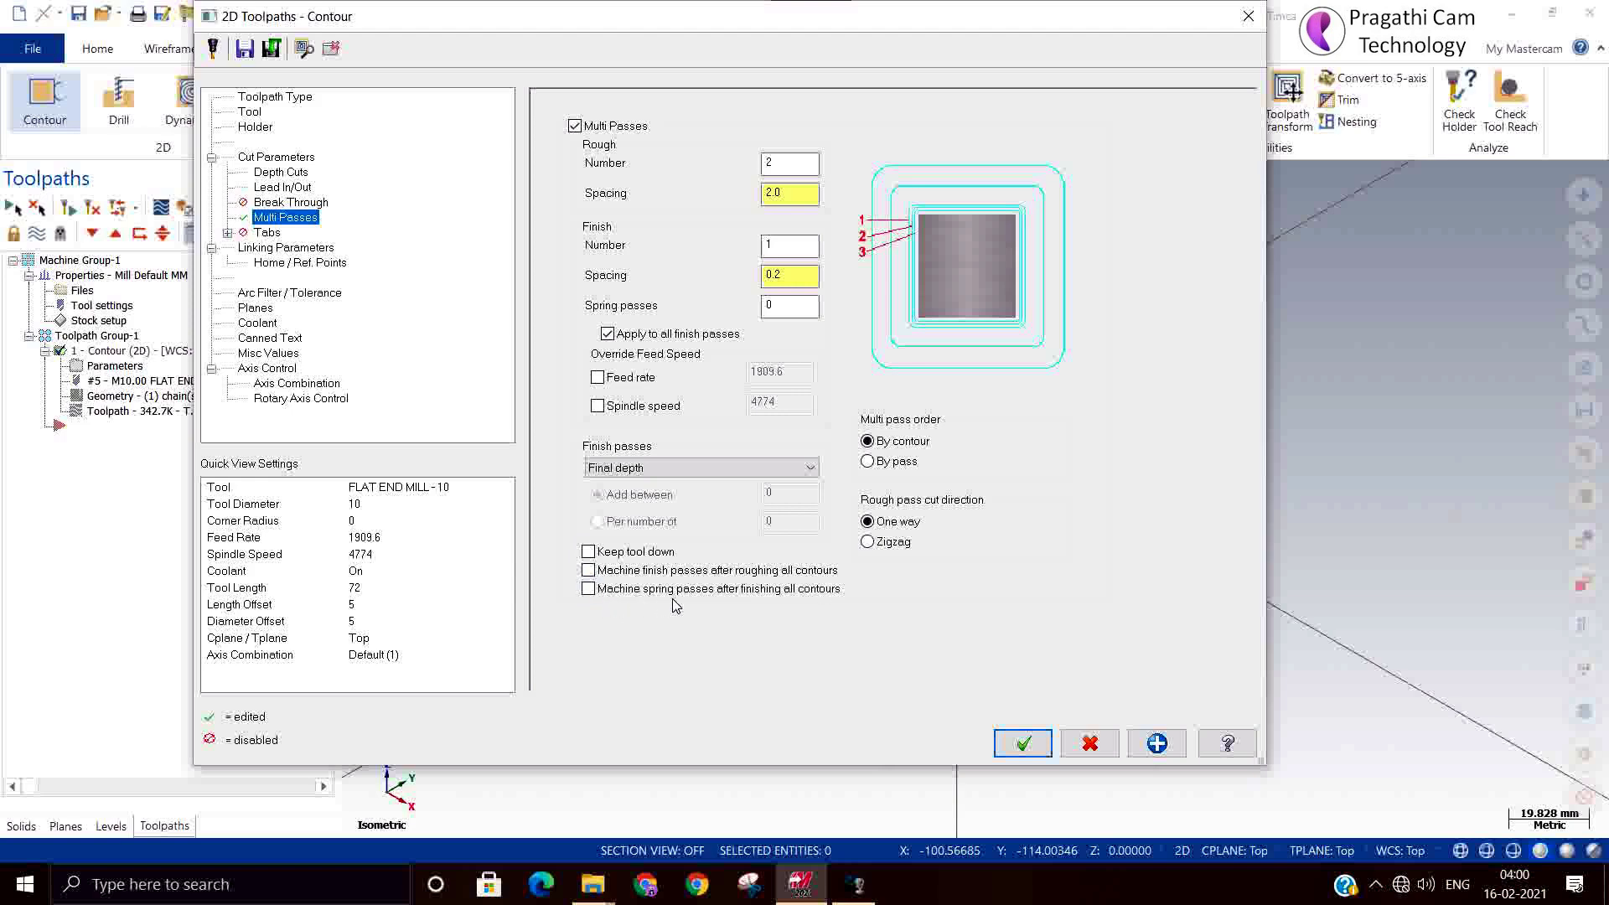
pyautogui.click(1022, 744)
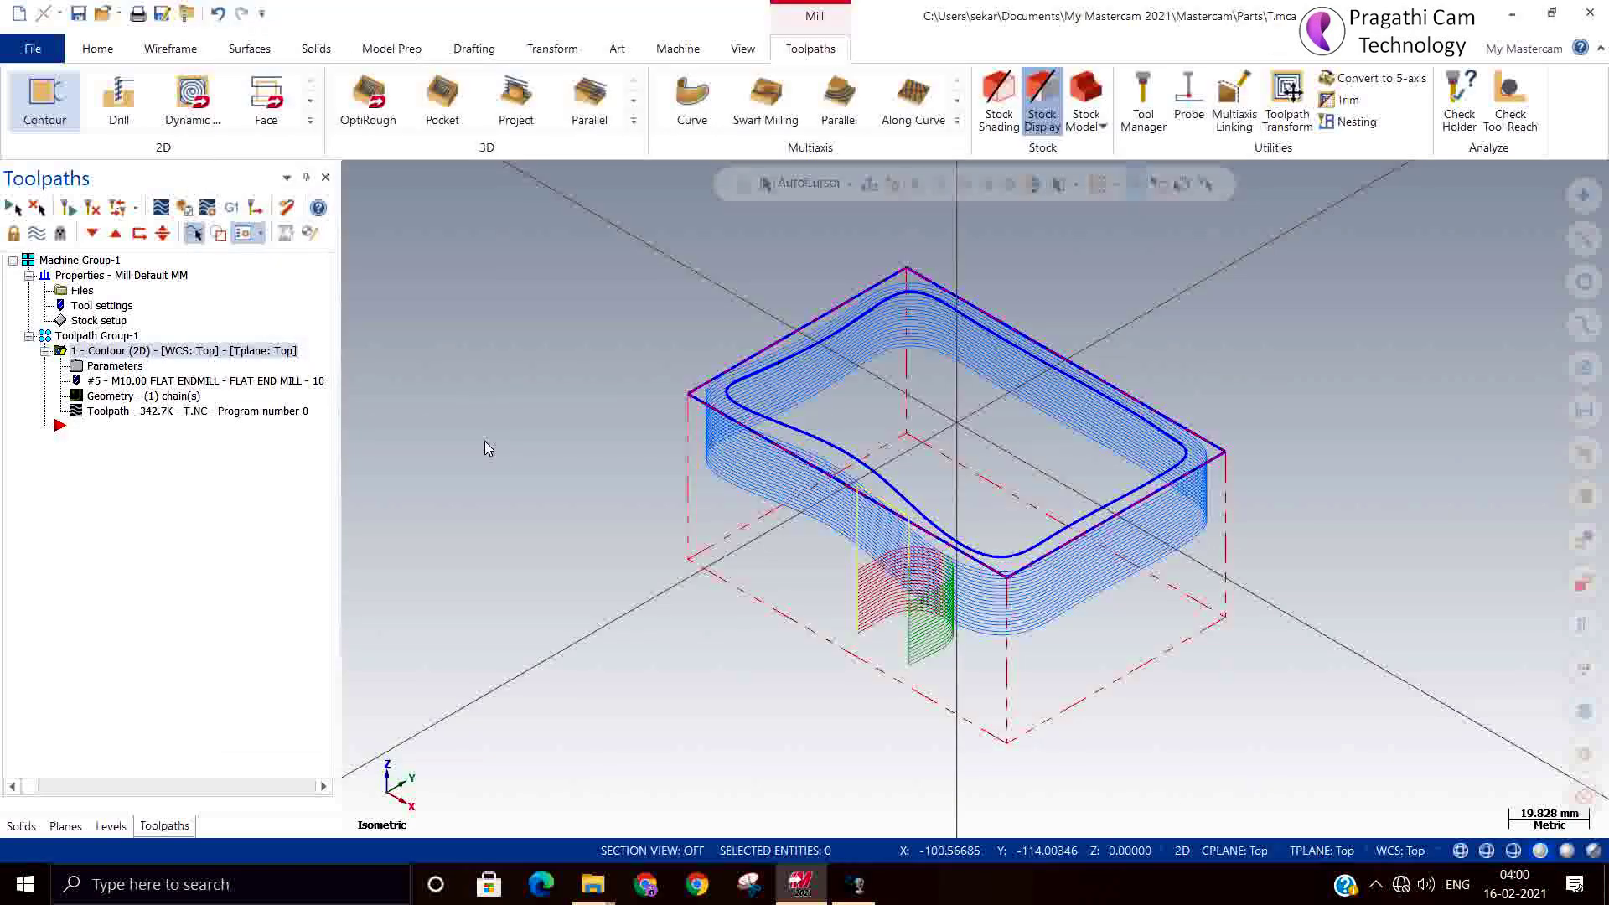
pyautogui.click(93, 210)
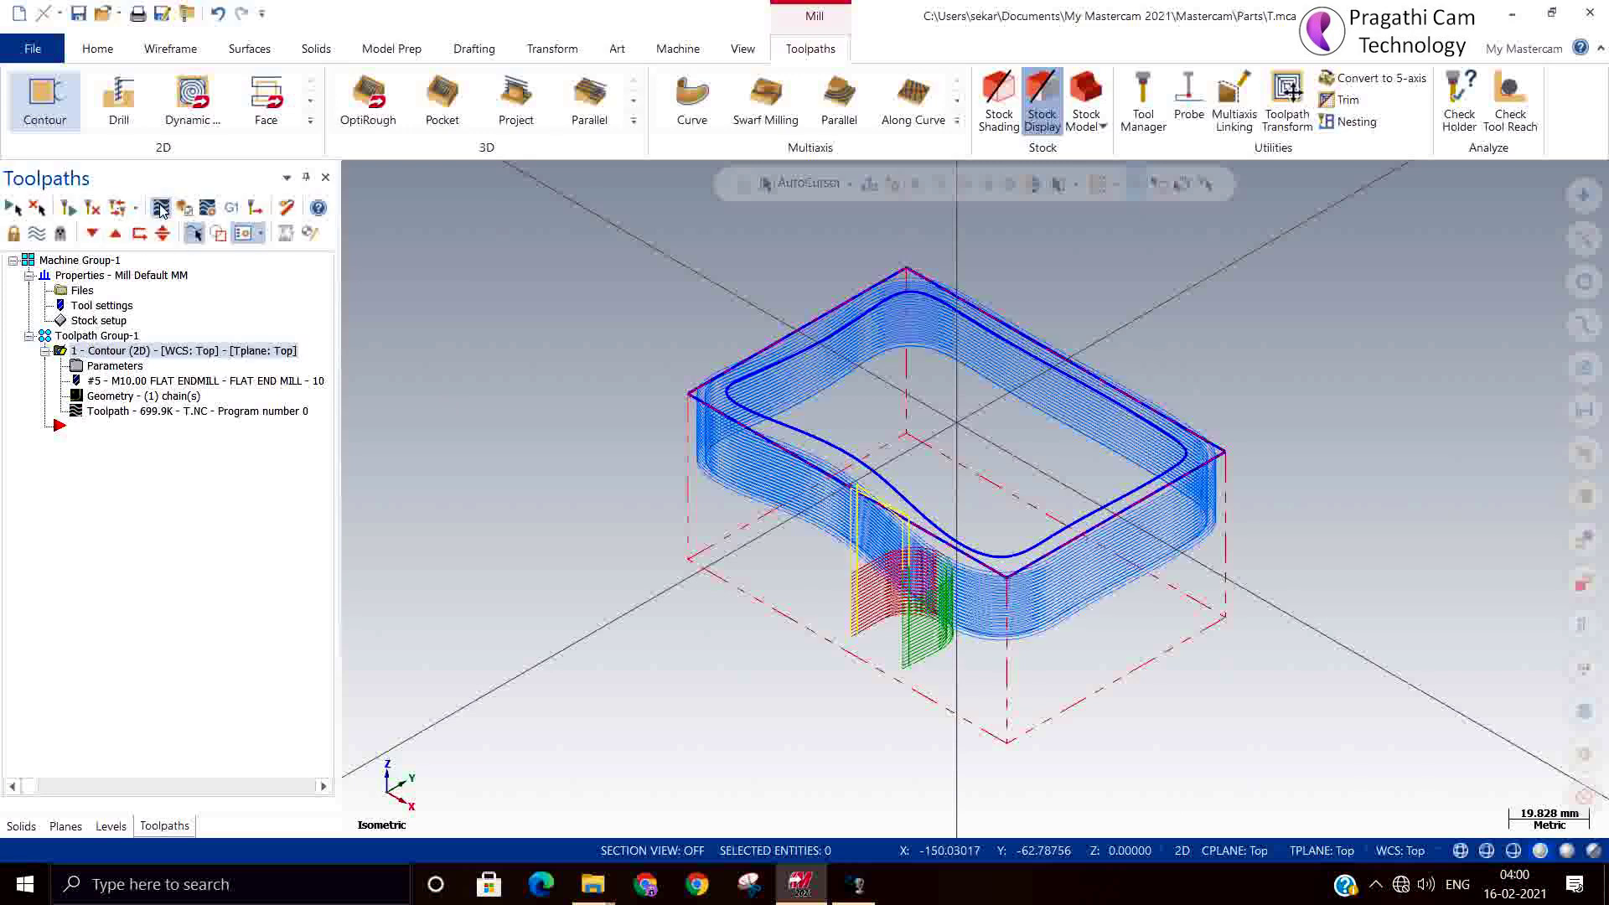
# Step: Backplot the regenerated contour toolpath to its end, turning off the swept cut shading partway through
pyautogui.hotkey('alt', 't')
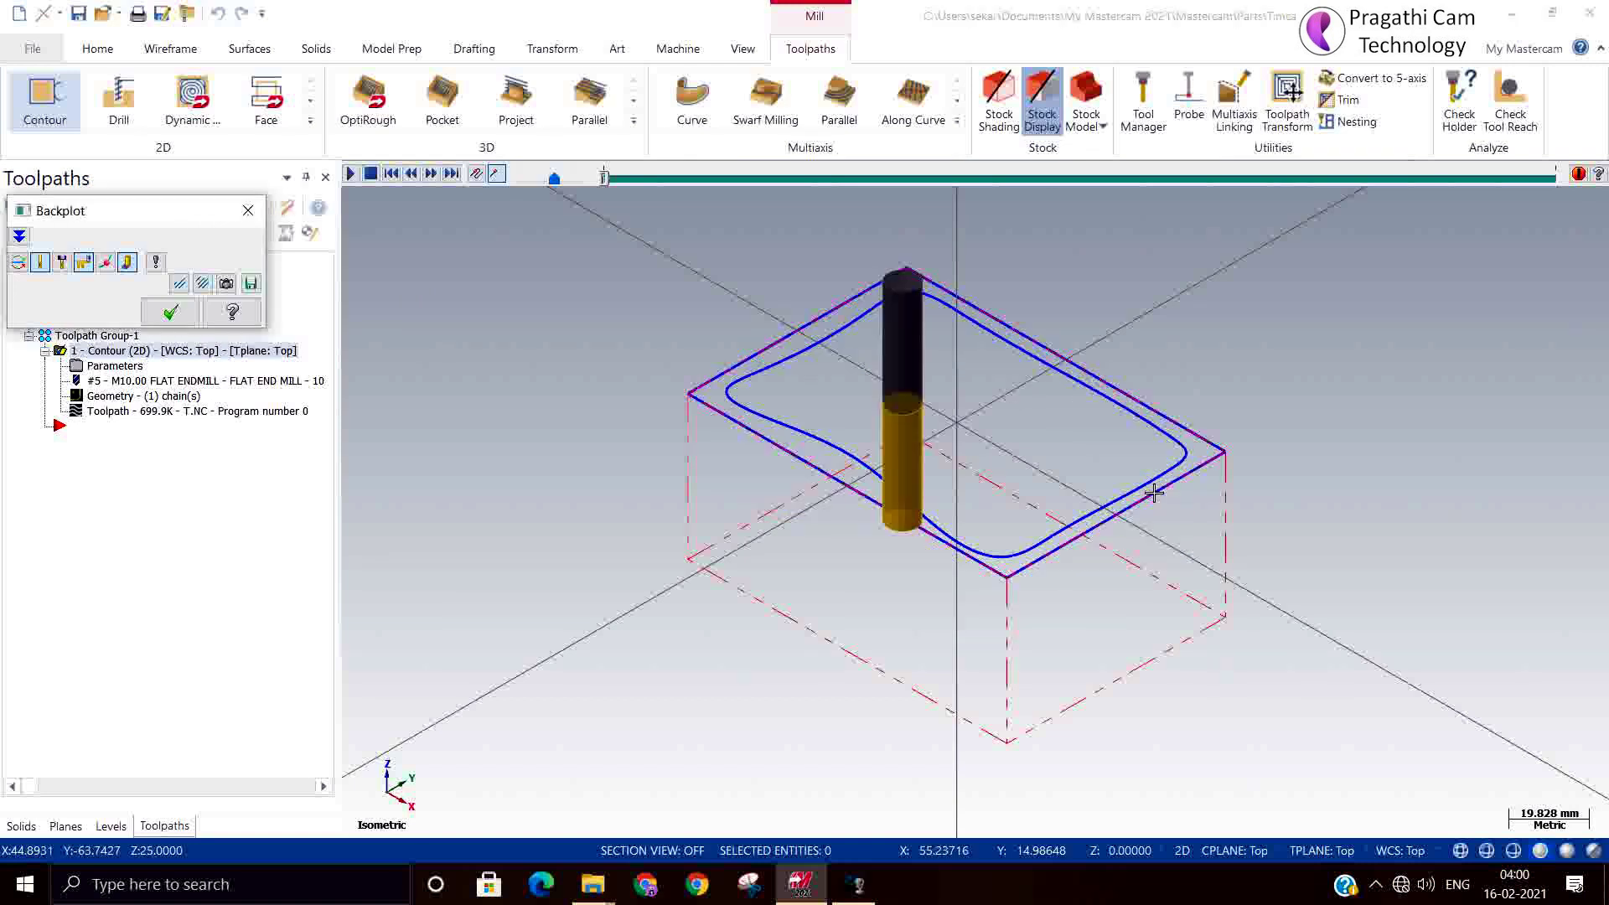
pyautogui.click(351, 174)
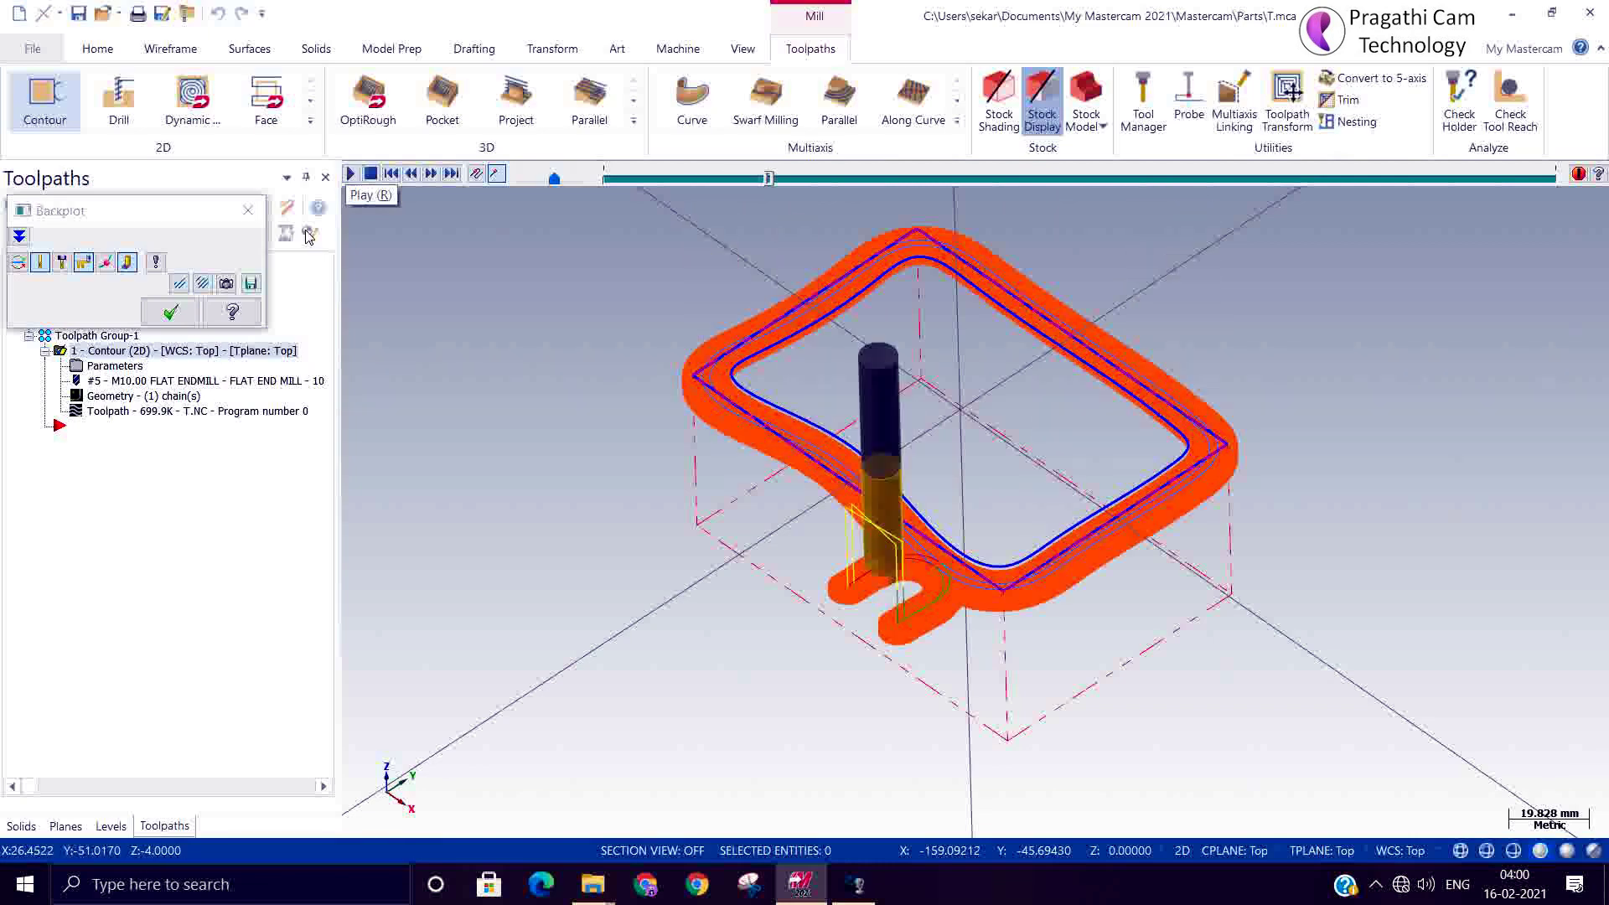
pyautogui.click(126, 262)
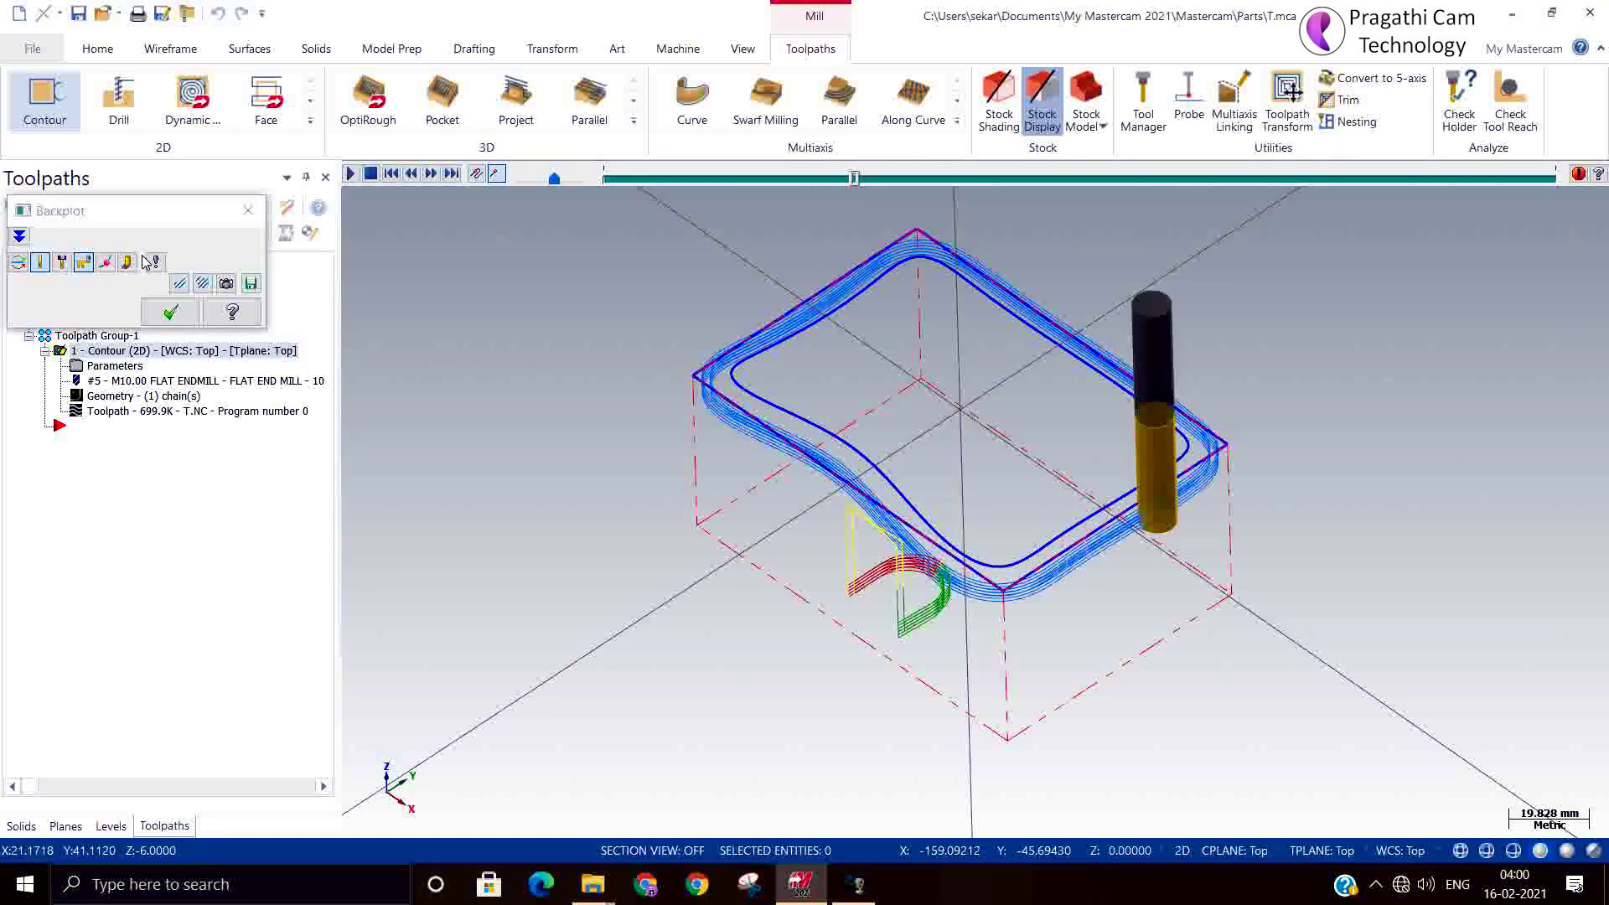
pyautogui.scroll(5, 704, 419)
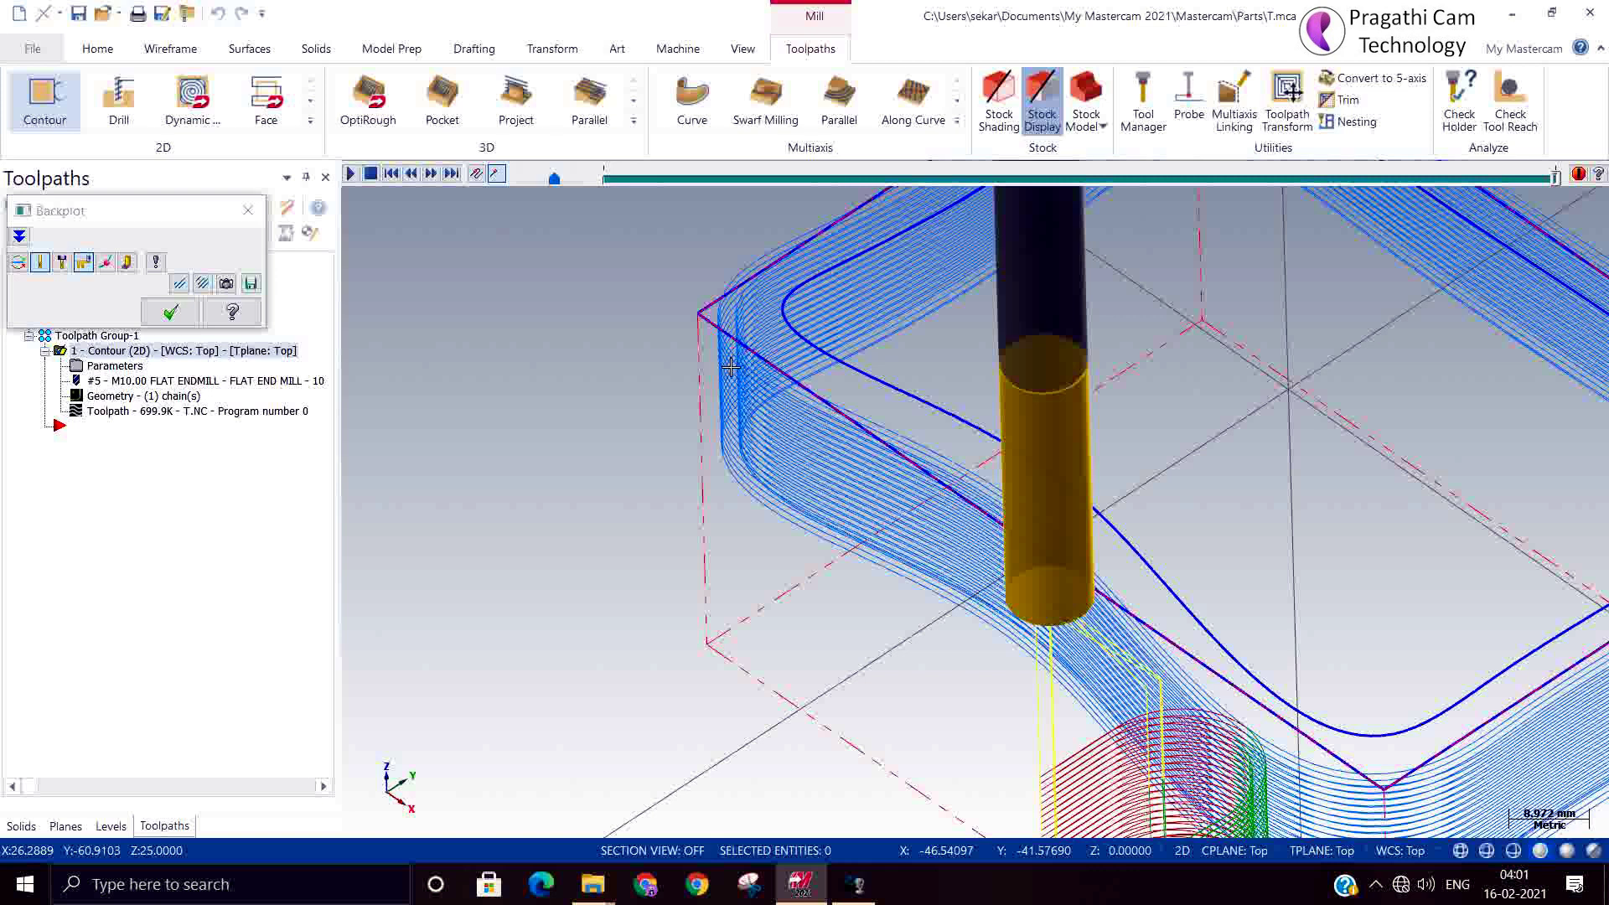
# Step: Replay the backplot from the start in Top view with cut shading on, and examine the cut along the profile's lower curved edge
pyautogui.rightClick(690, 496)
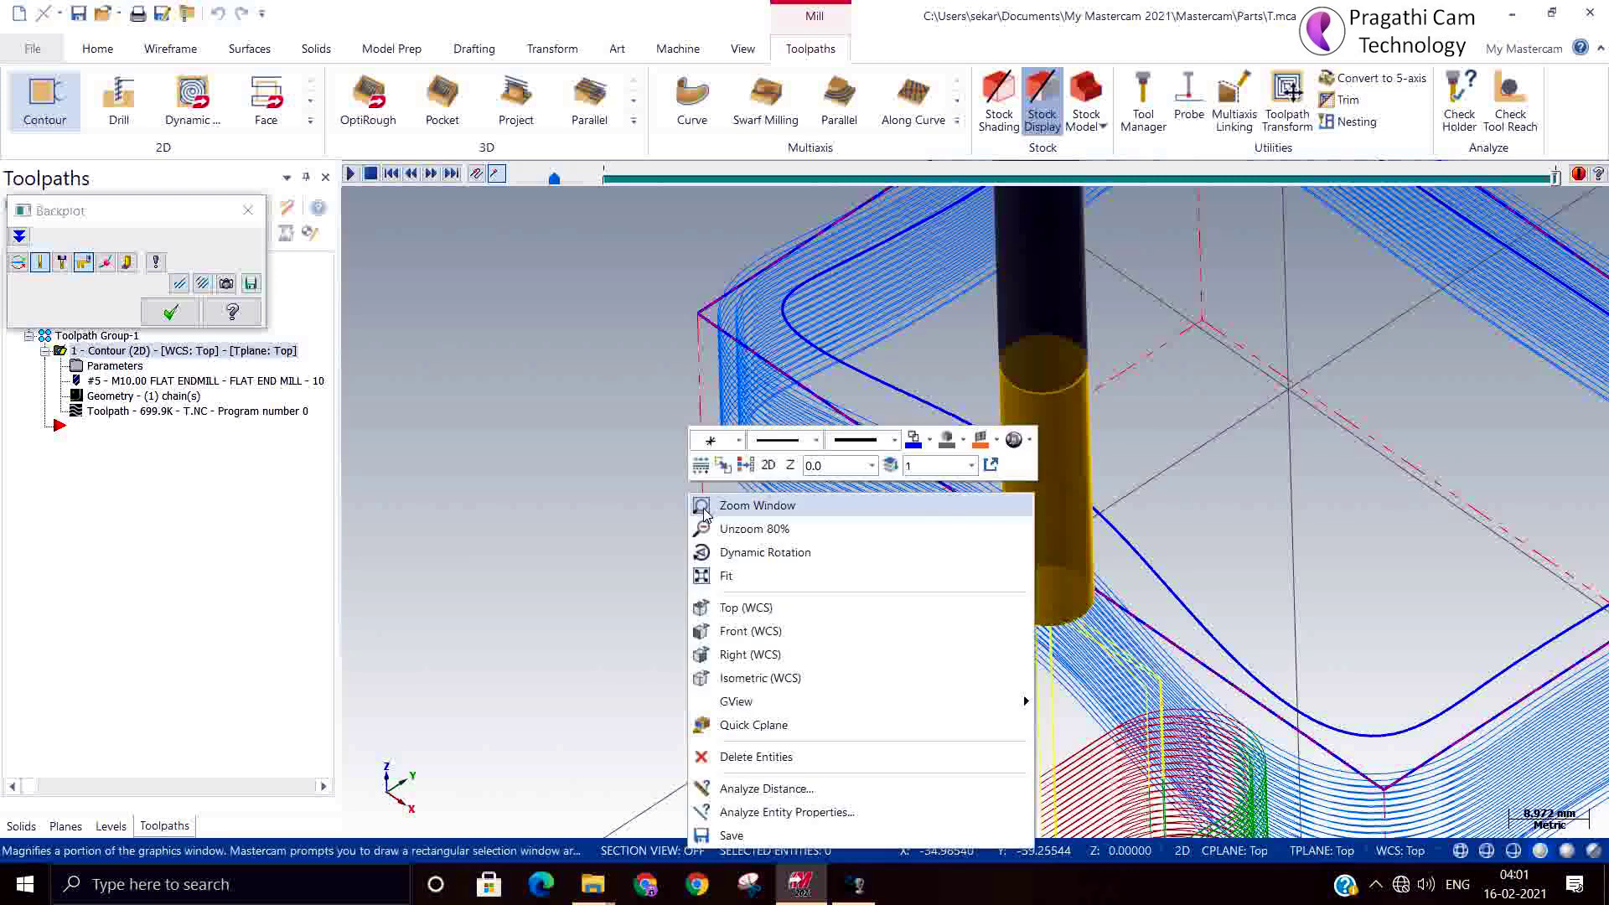
pyautogui.click(730, 608)
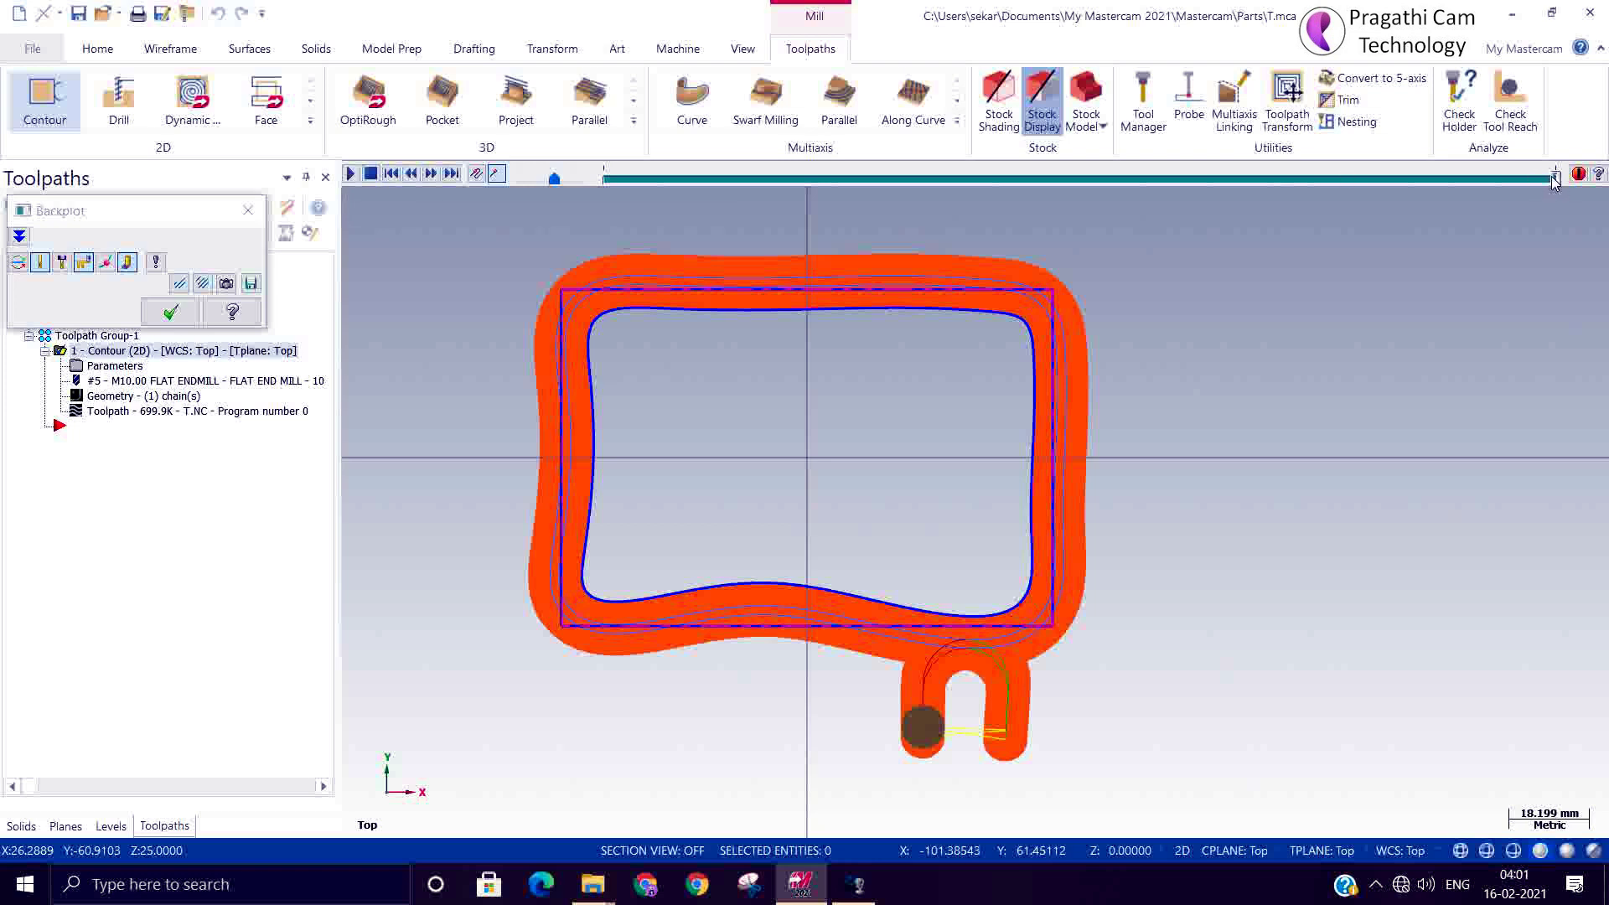
pyautogui.moveTo(1555, 180); pyautogui.dragTo(496, 198)
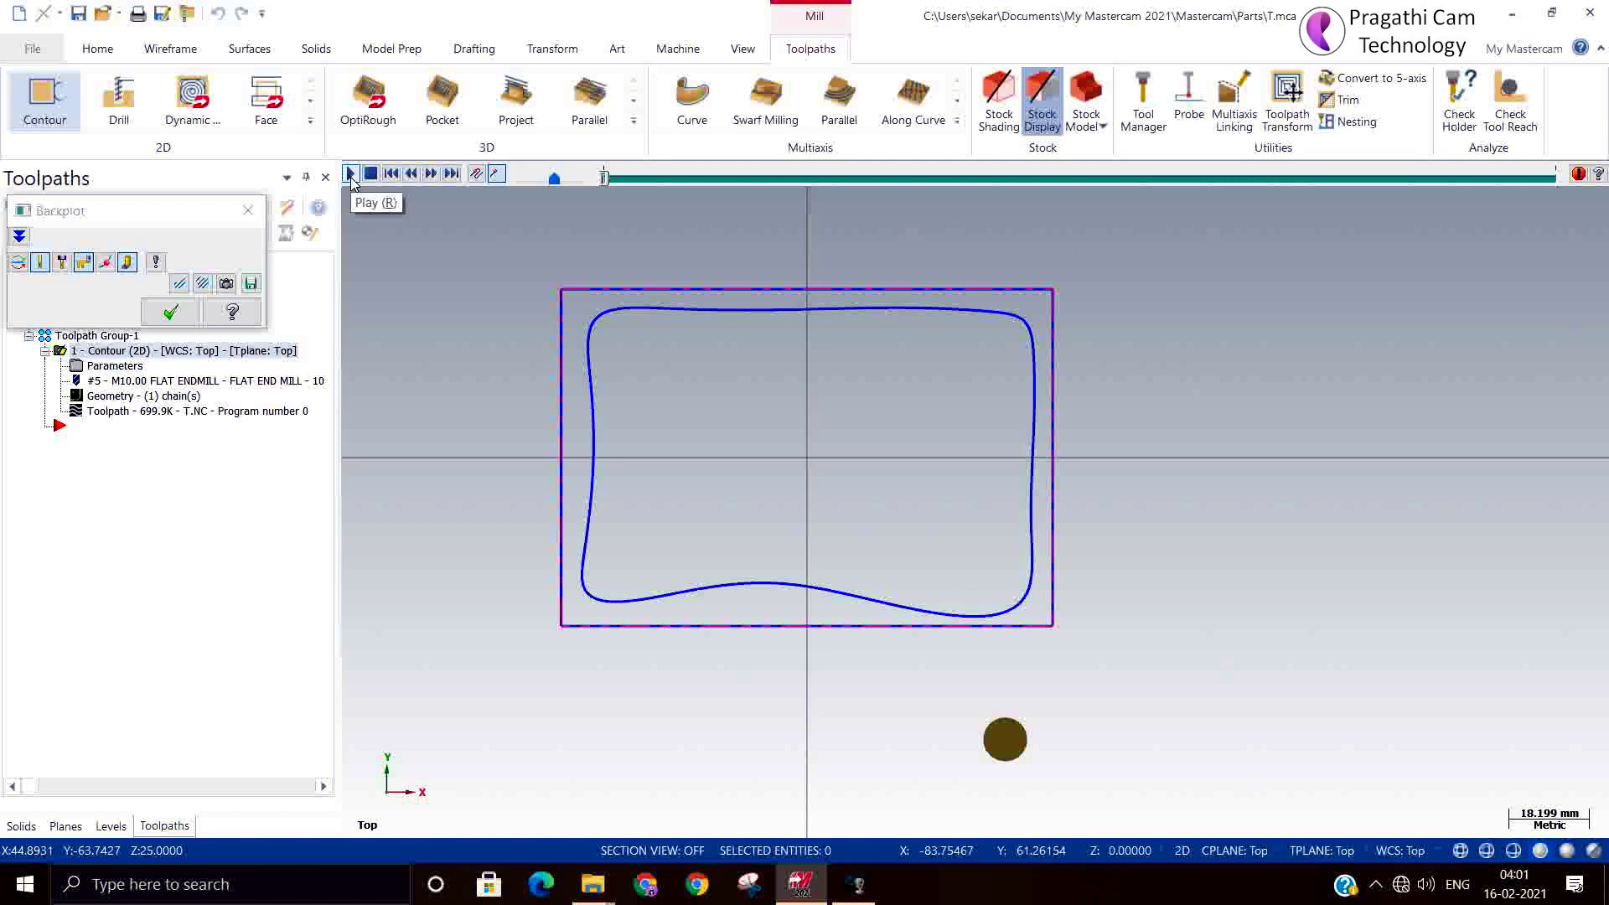
pyautogui.click(351, 176)
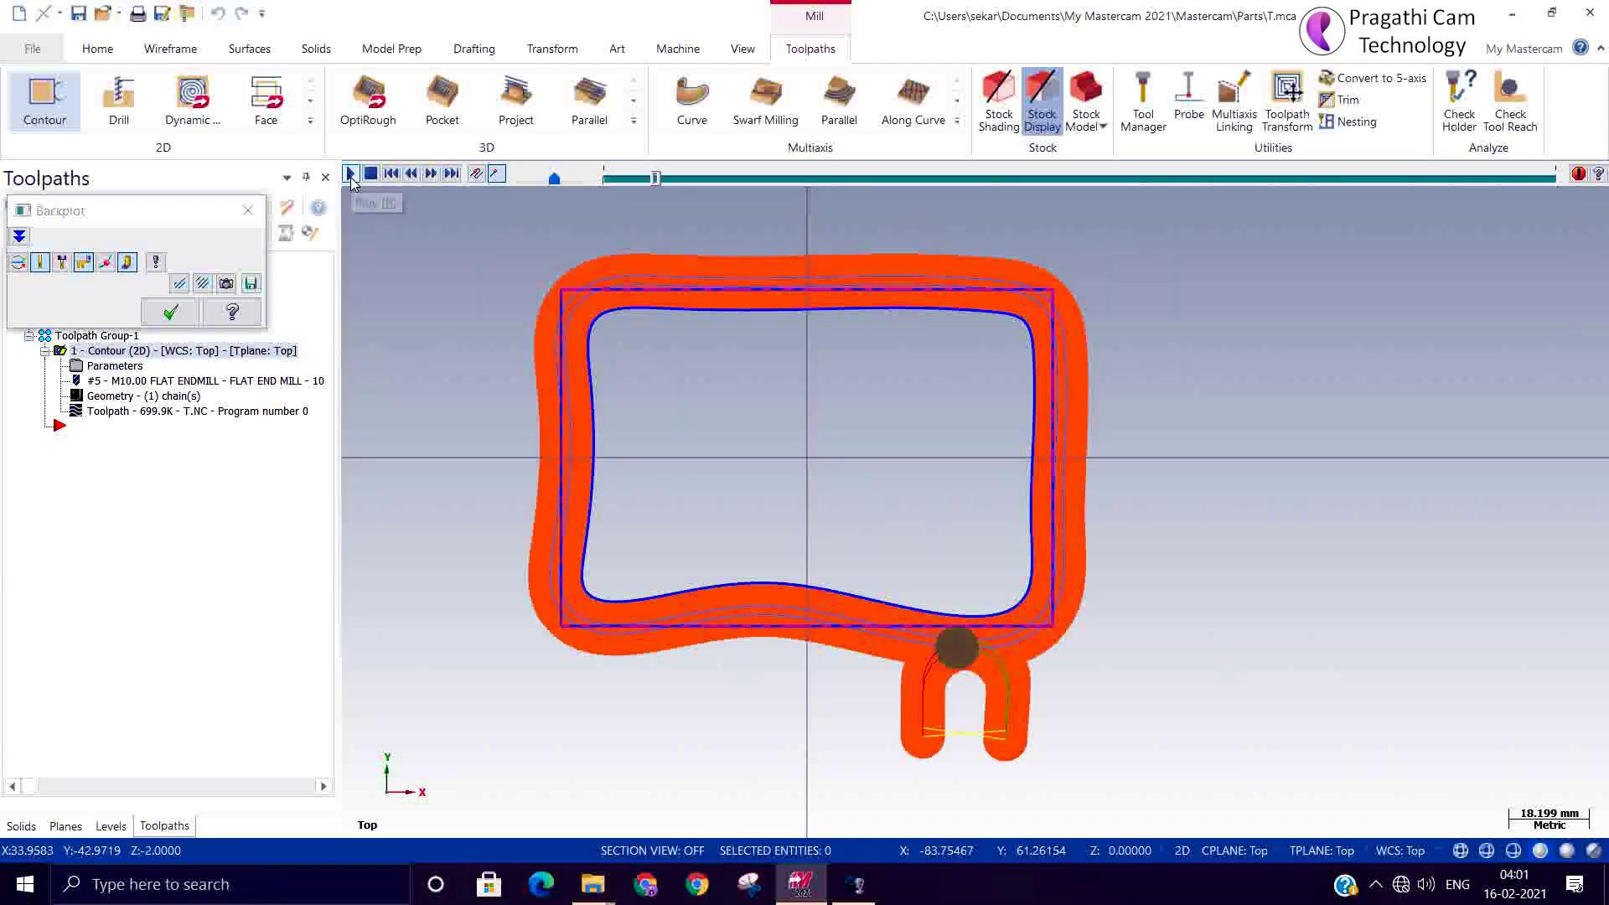
pyautogui.scroll(5, 783, 402)
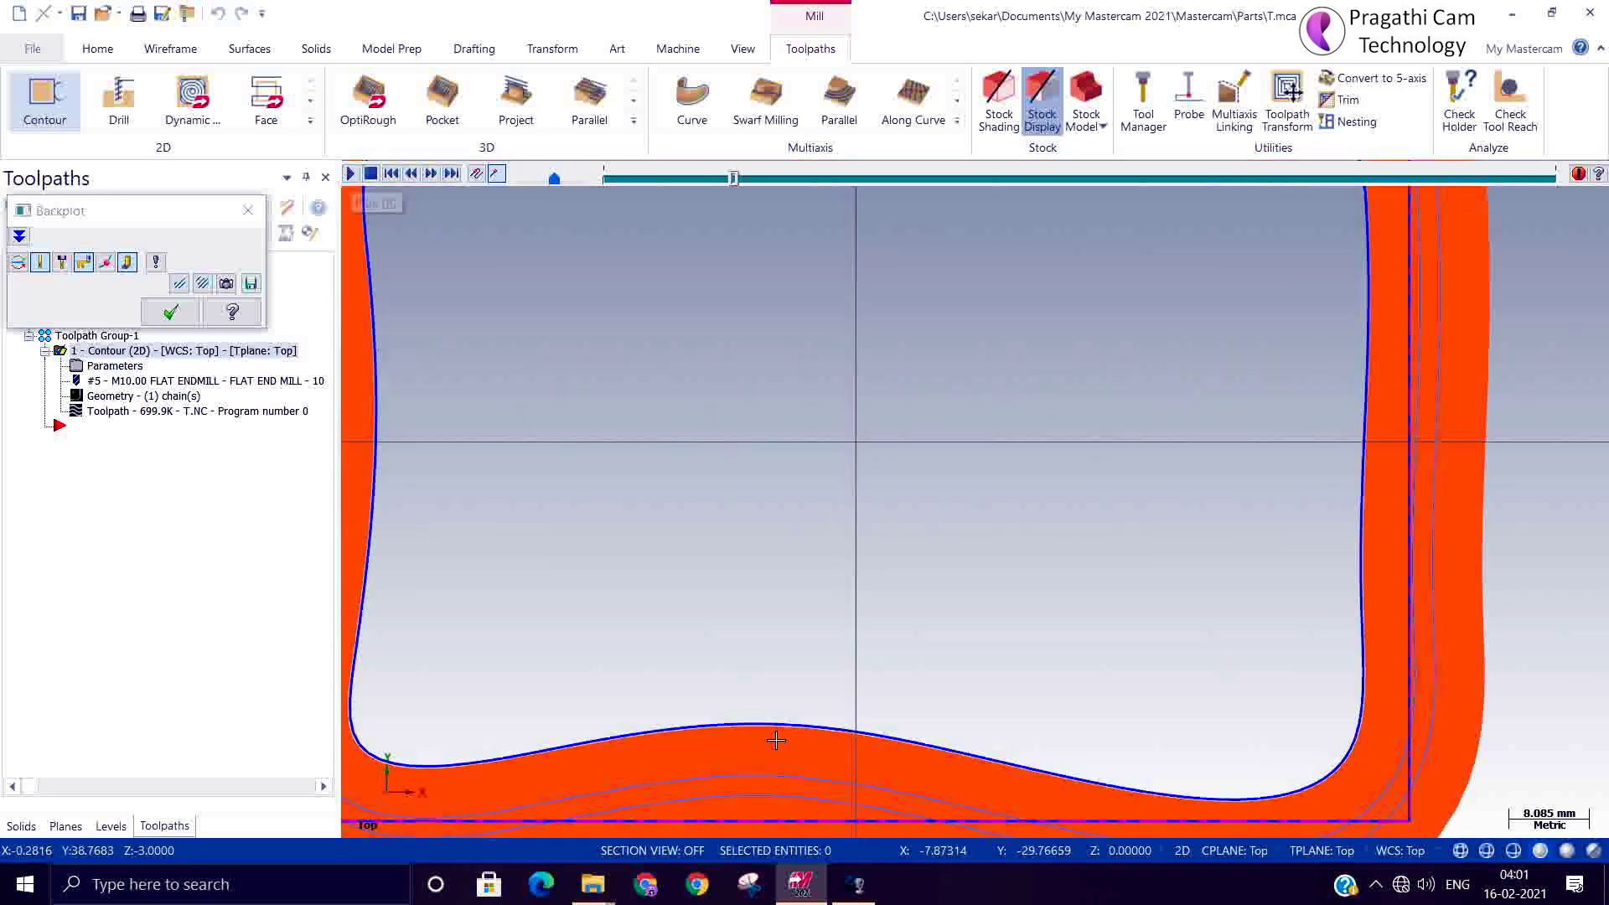
pyautogui.scroll(10, 776, 739)
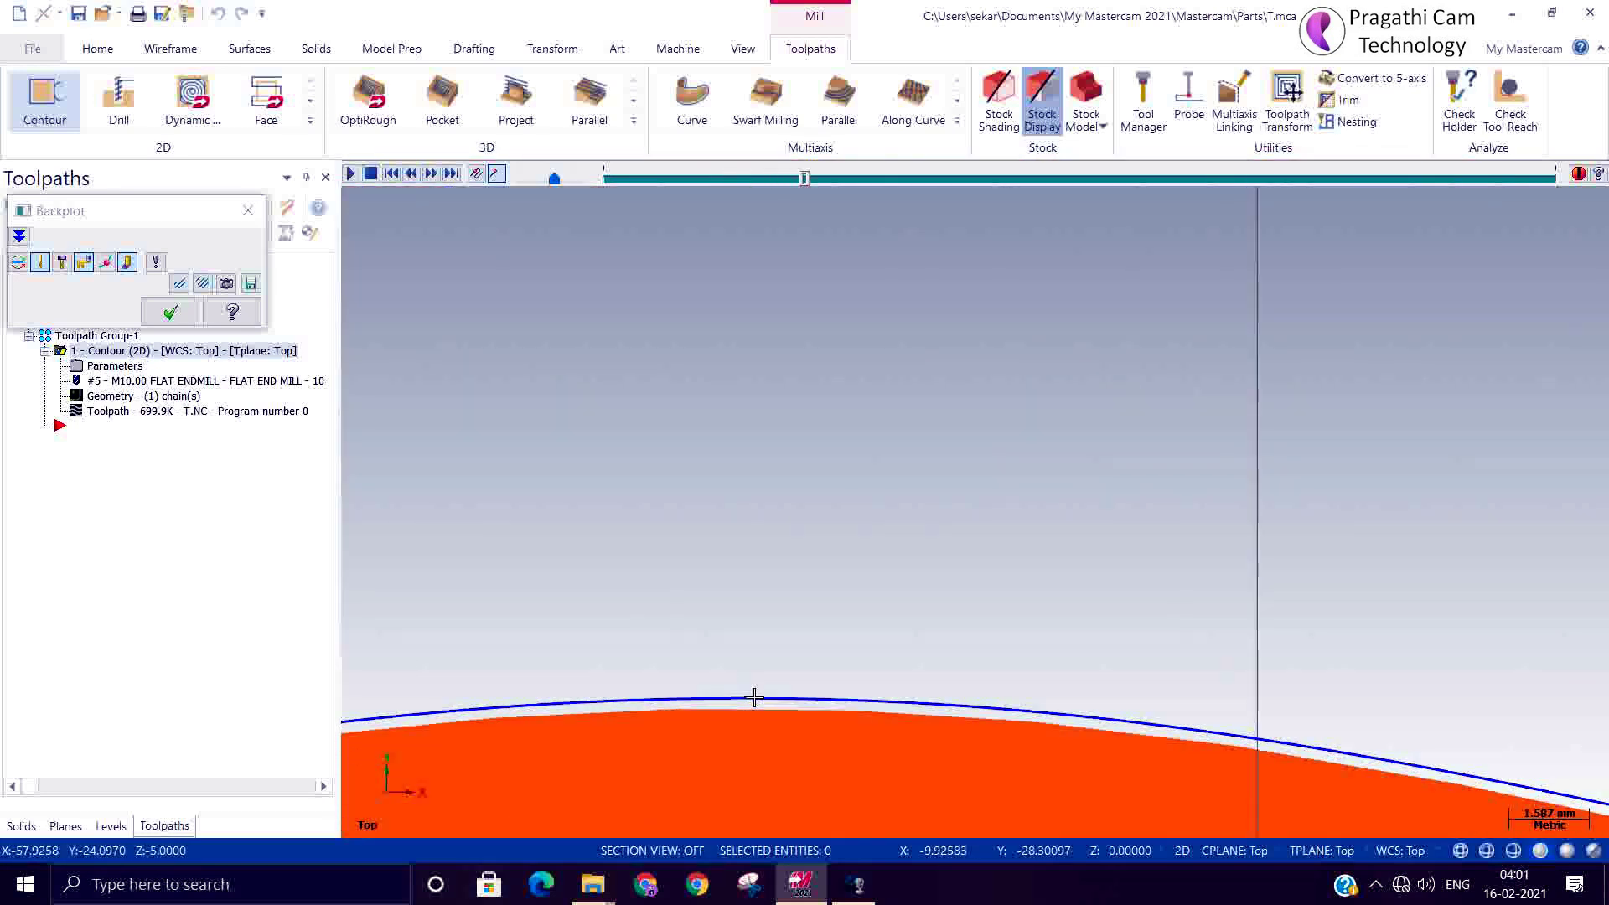
pyautogui.scroll(-8, 762, 582)
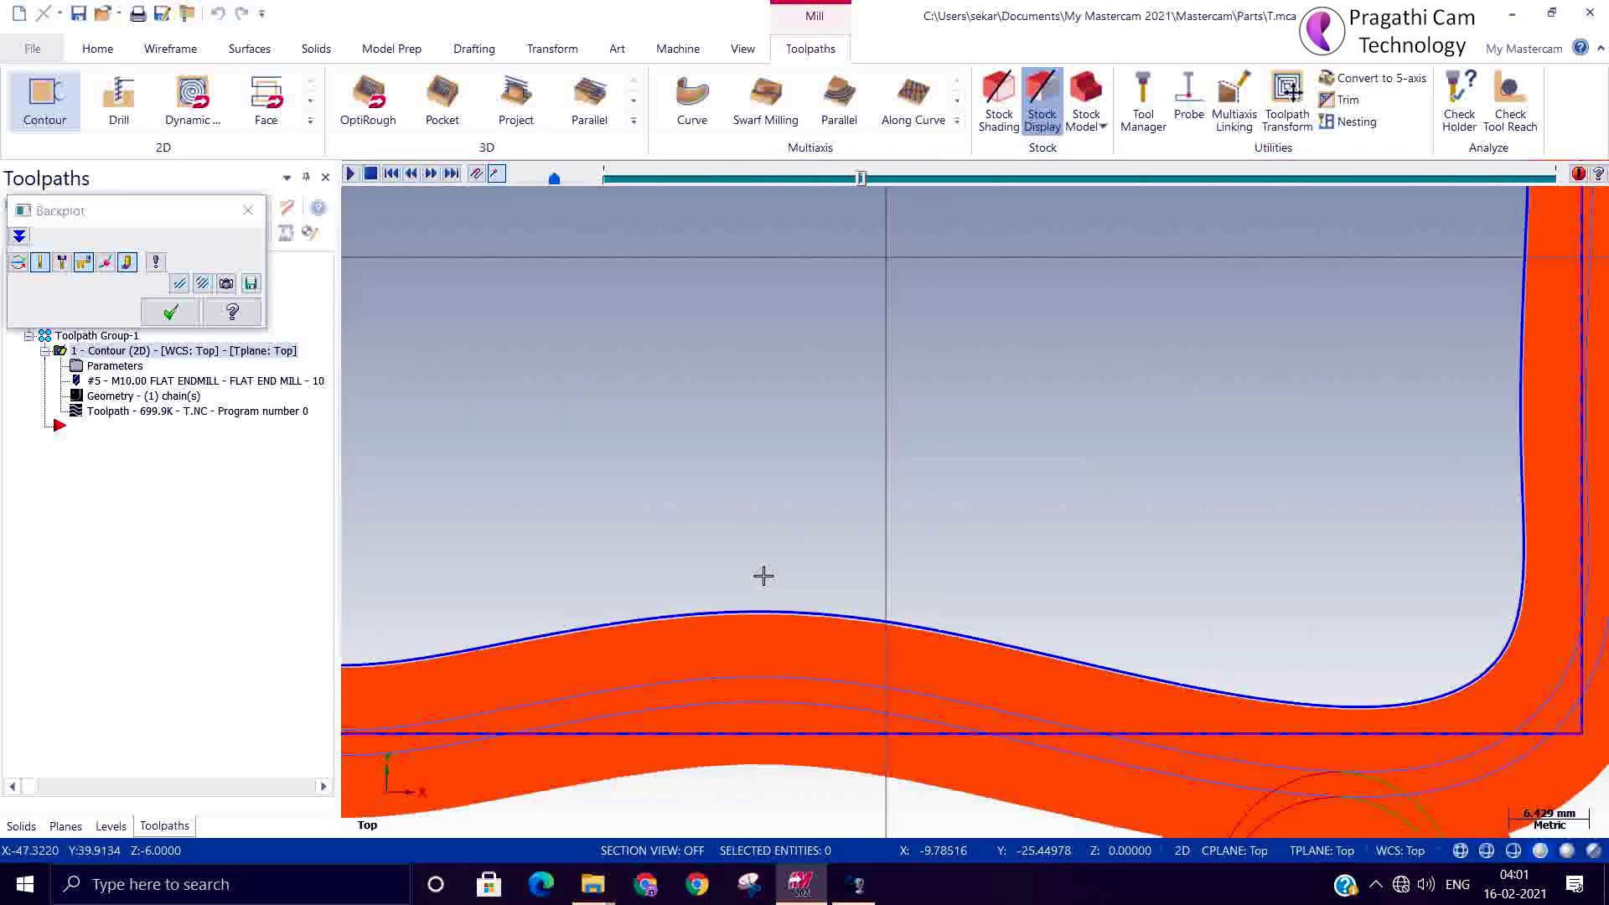
pyautogui.scroll(-6, 763, 575)
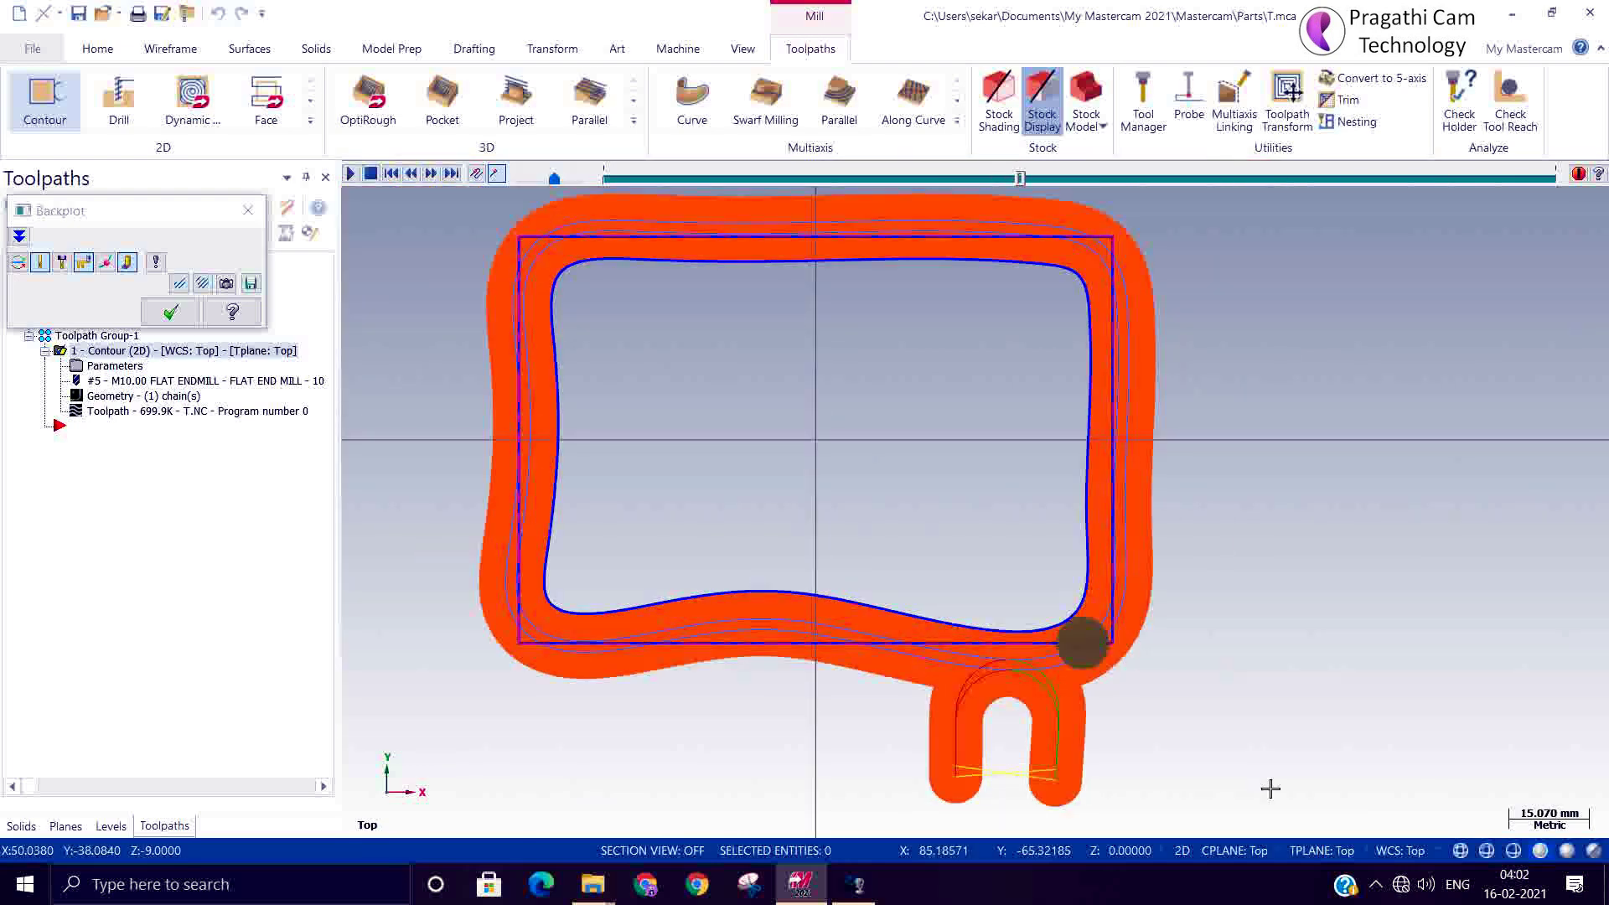
# Step: Check the remaining depth cuts from the side, examine the lower curved edge in Top view at the backplot's end, and close the backplot
pyautogui.moveTo(1250, 654); pyautogui.dragTo(1205, 616, button='middle')
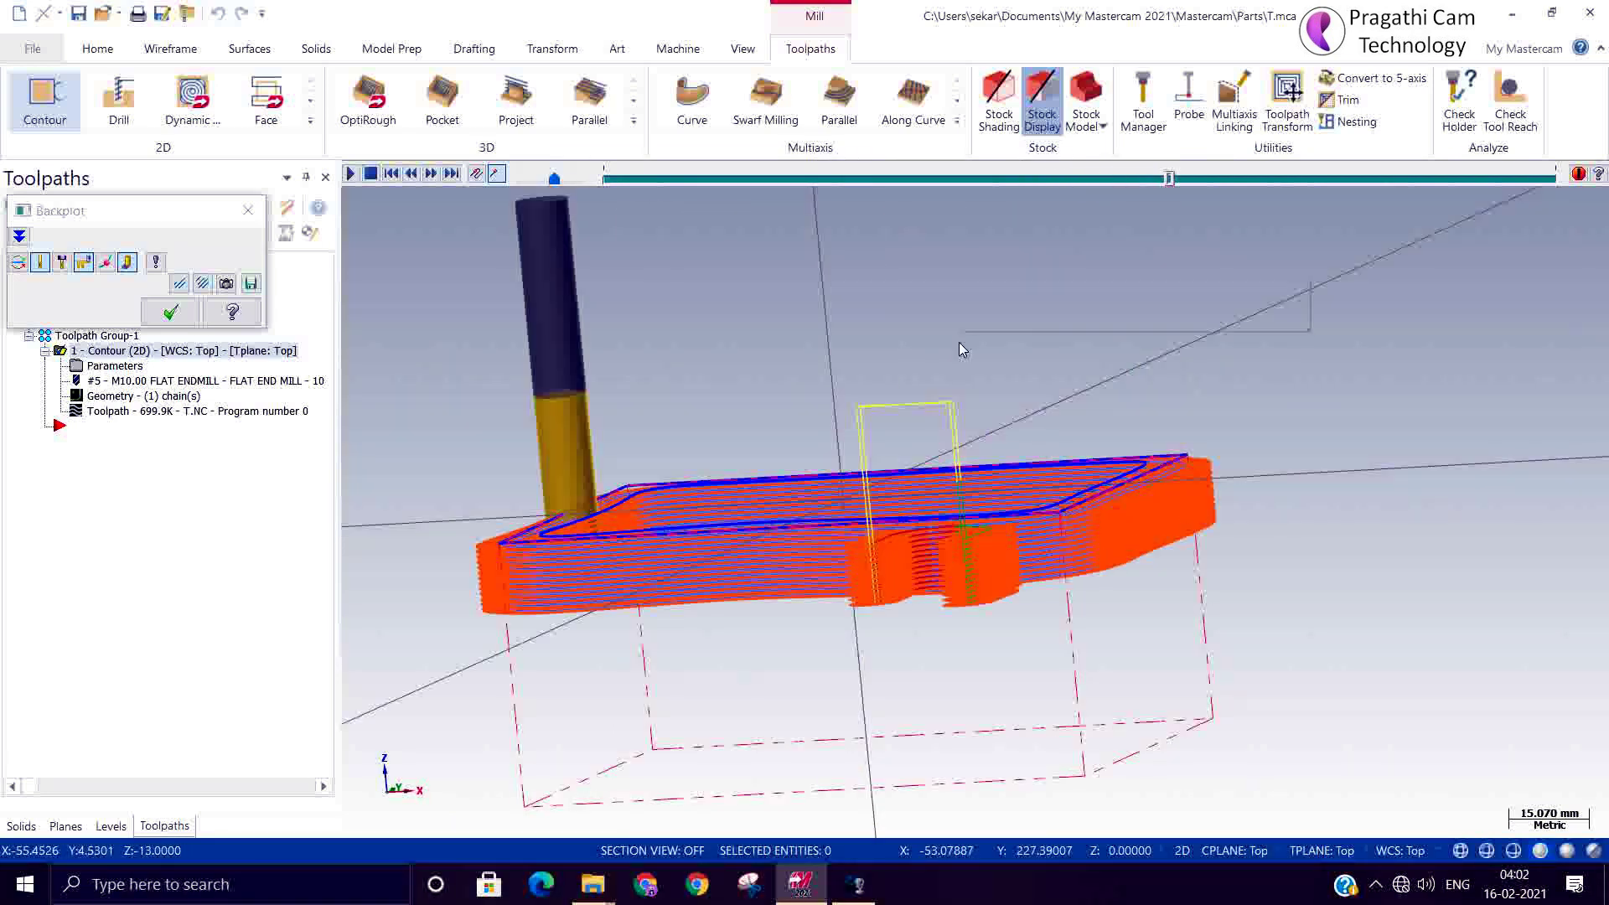
pyautogui.rightClick(961, 345)
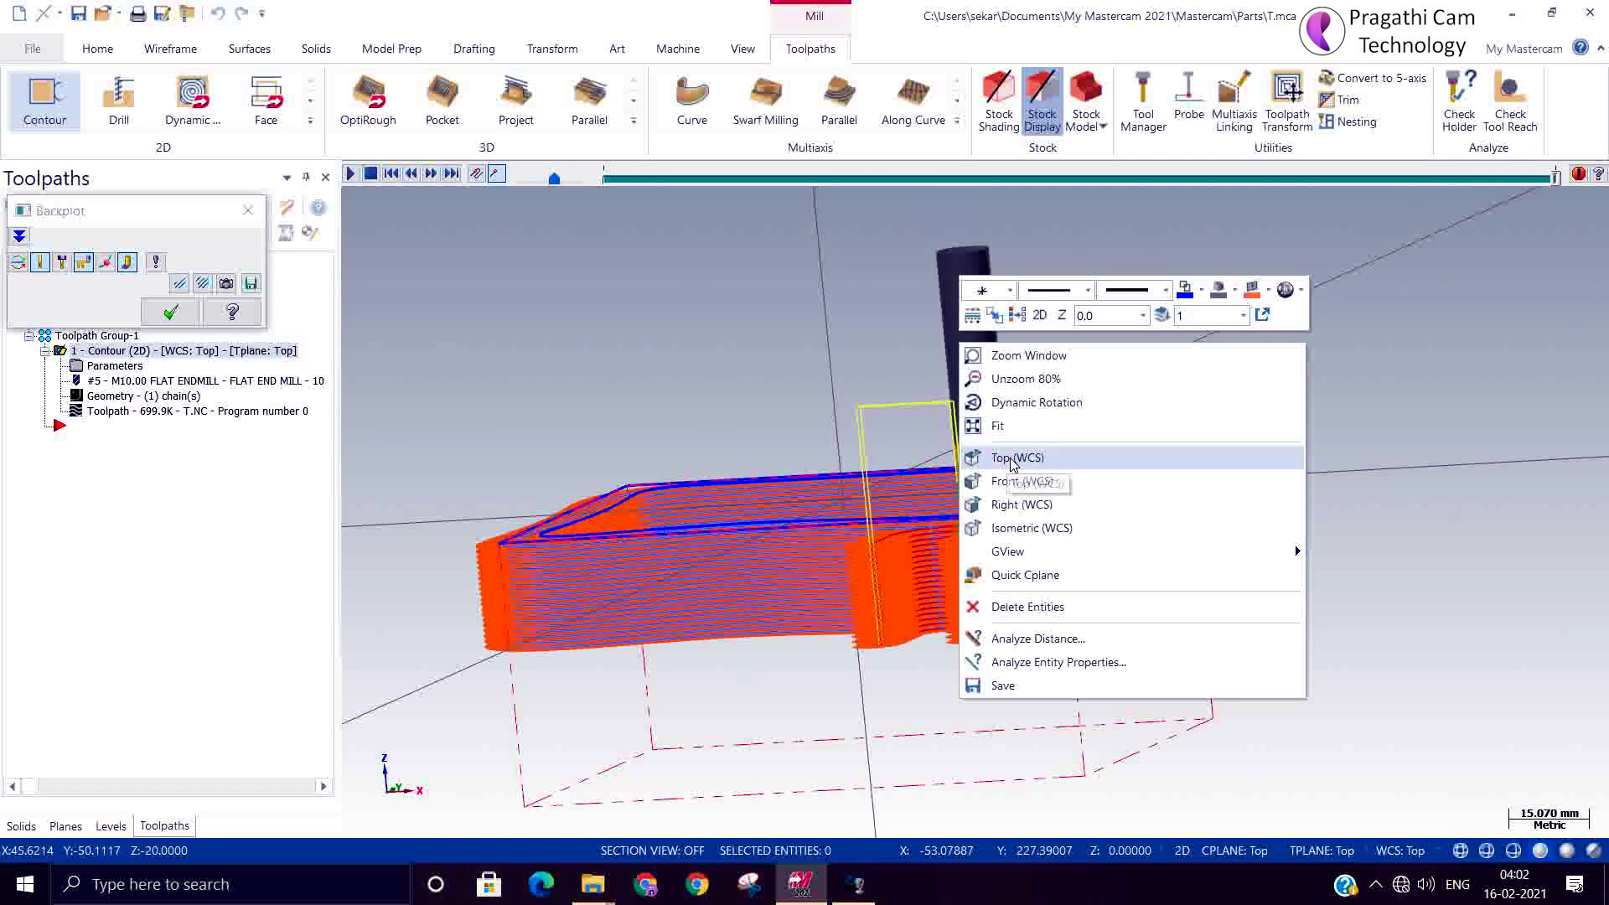
pyautogui.click(1008, 461)
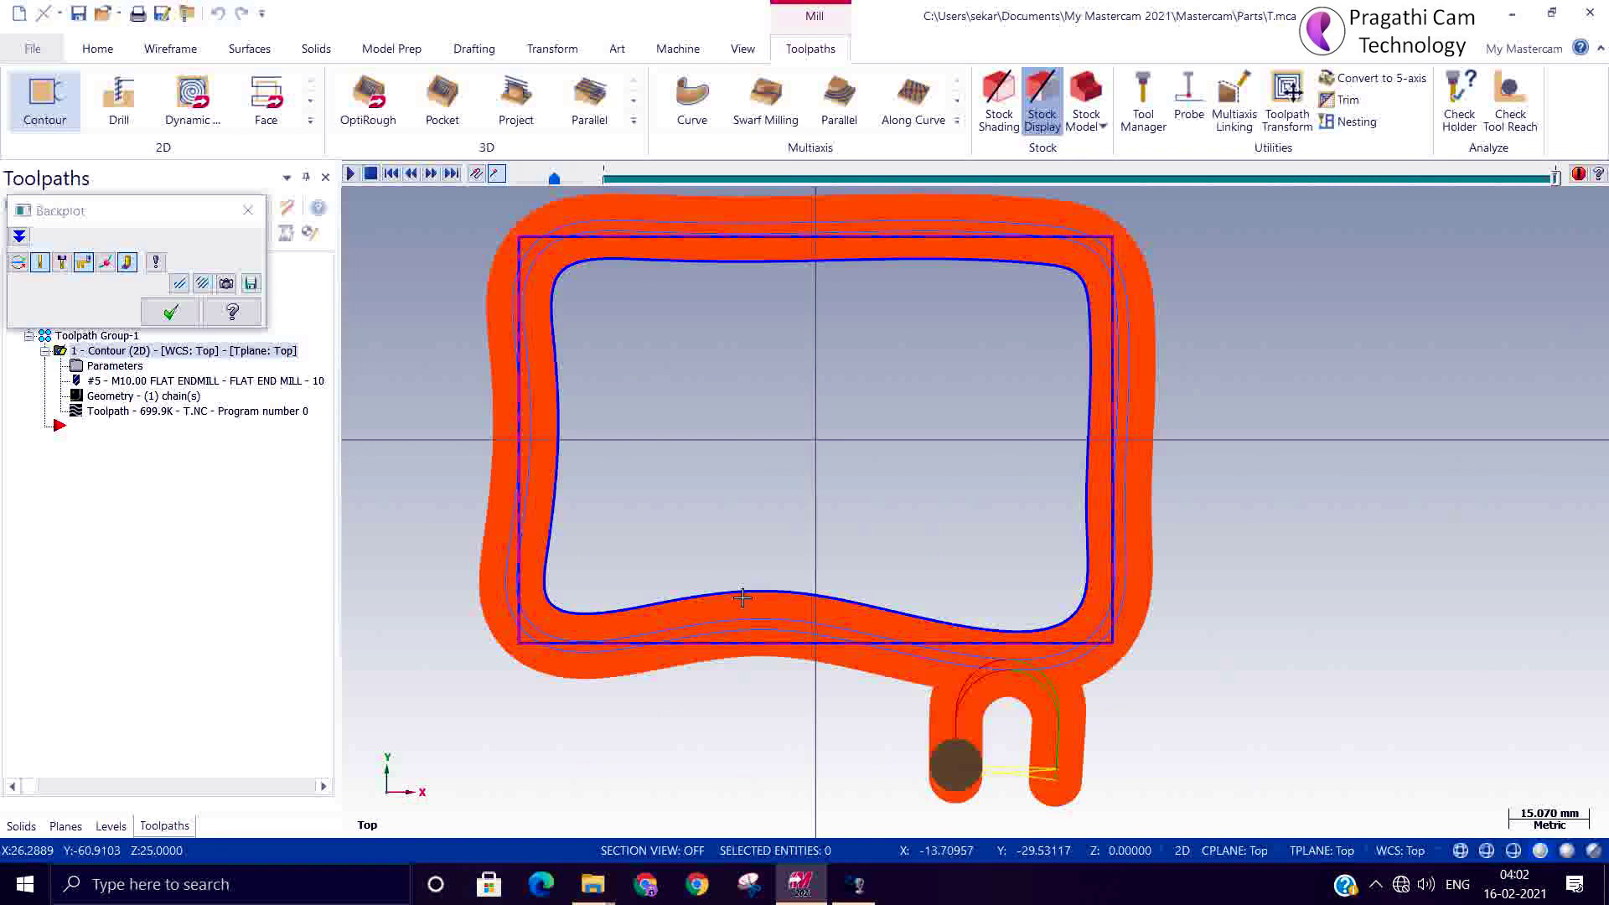
pyautogui.scroll(6, 750, 596)
pyautogui.scroll(1, 750, 595)
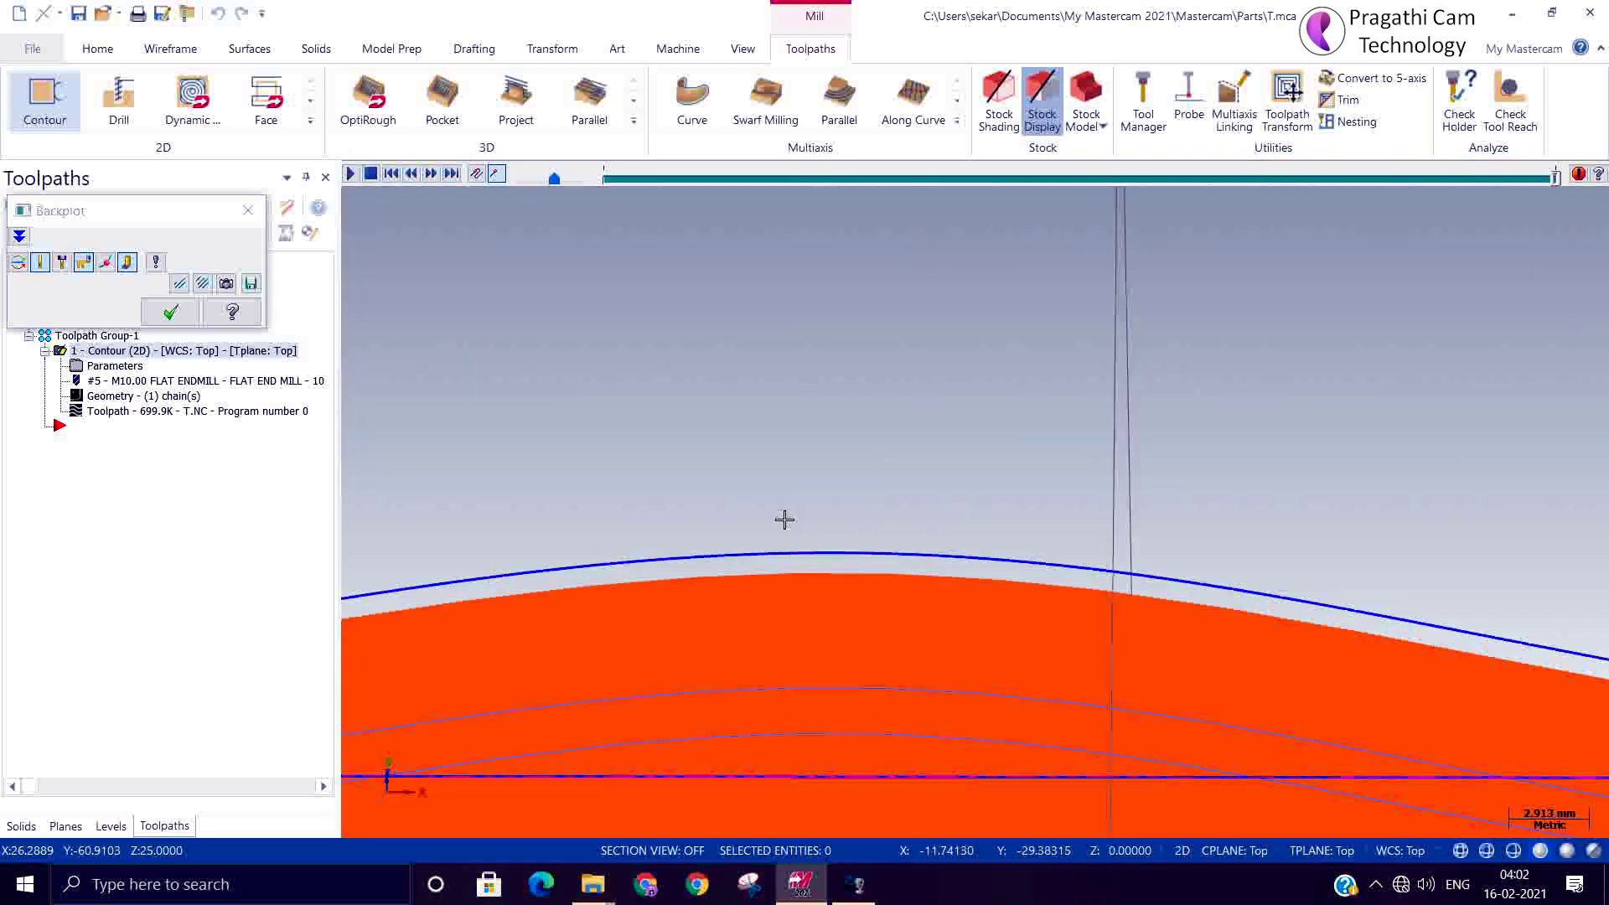
pyautogui.rightClick(852, 456)
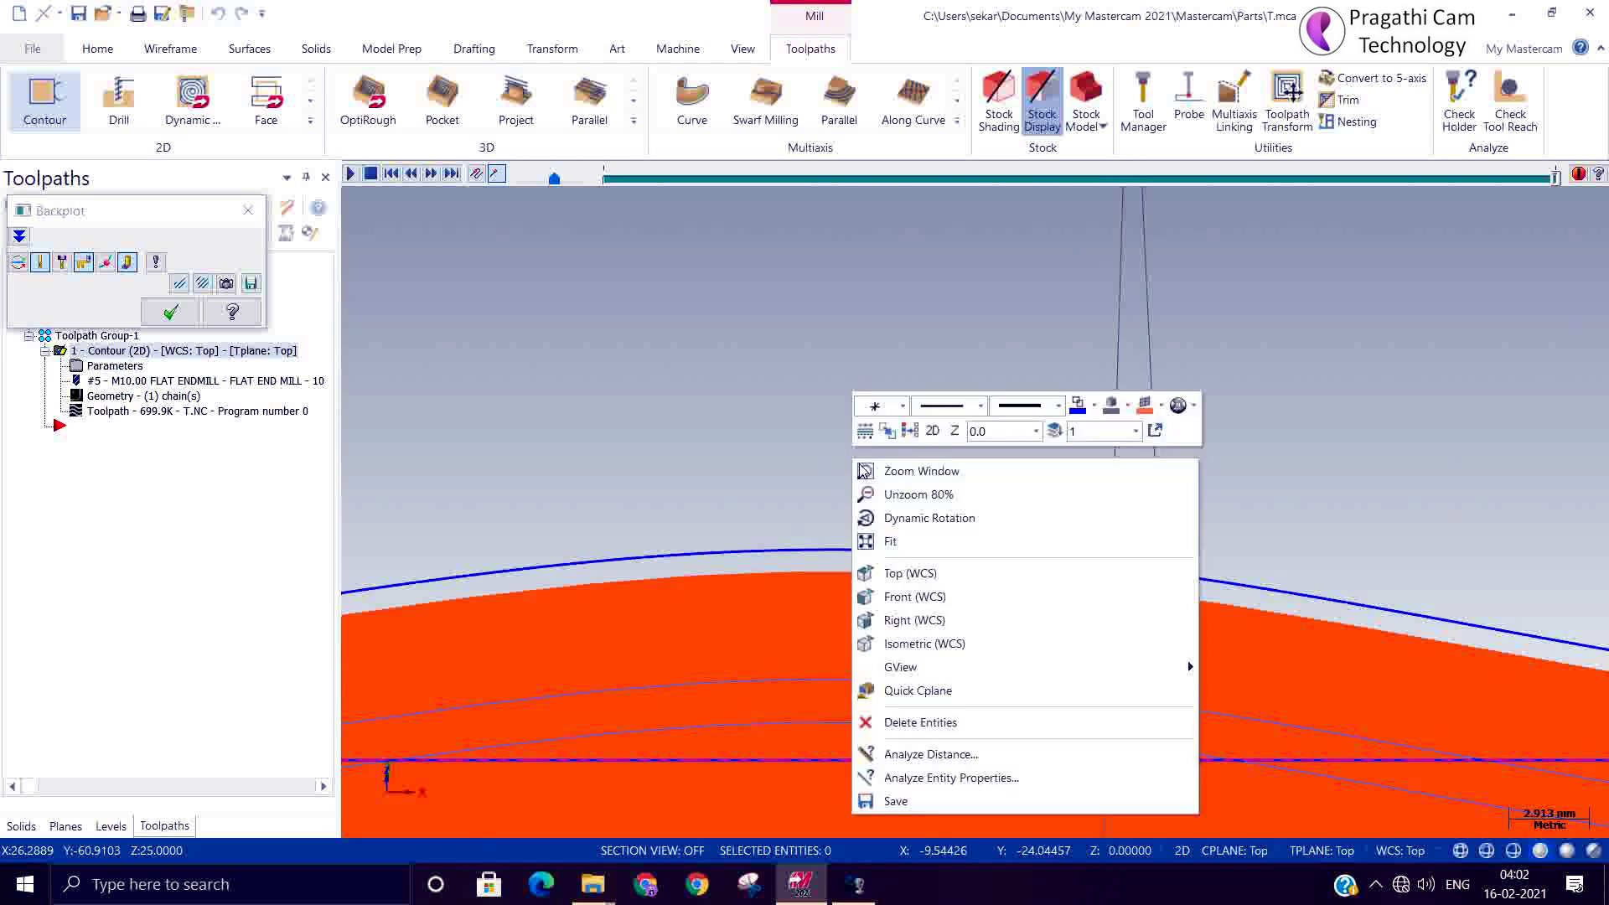
pyautogui.click(889, 573)
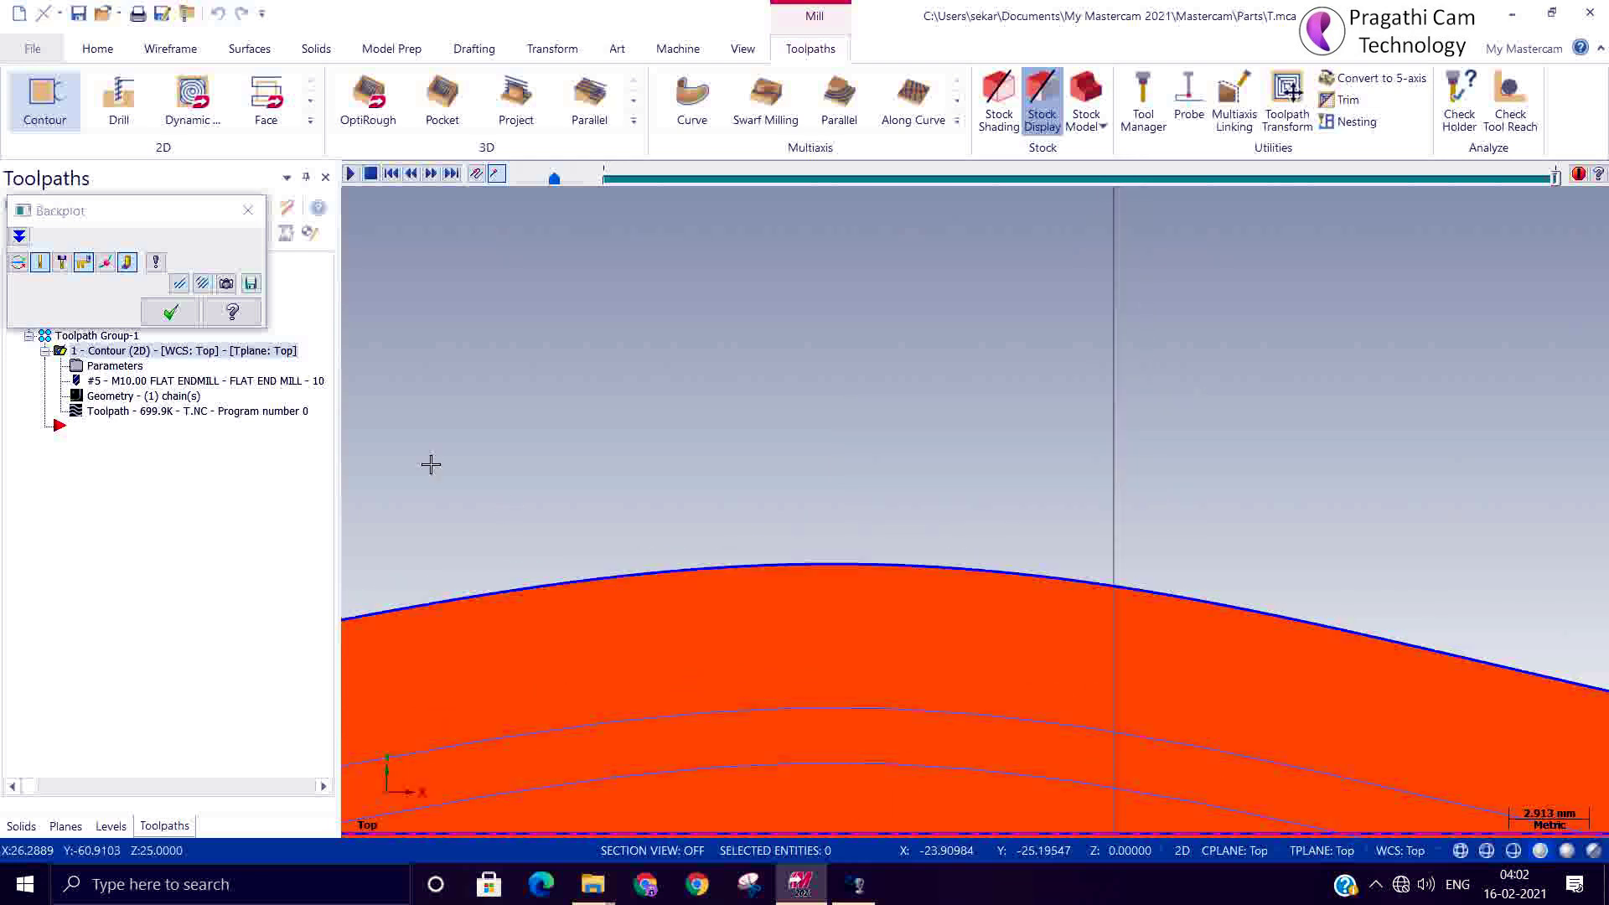
pyautogui.click(171, 312)
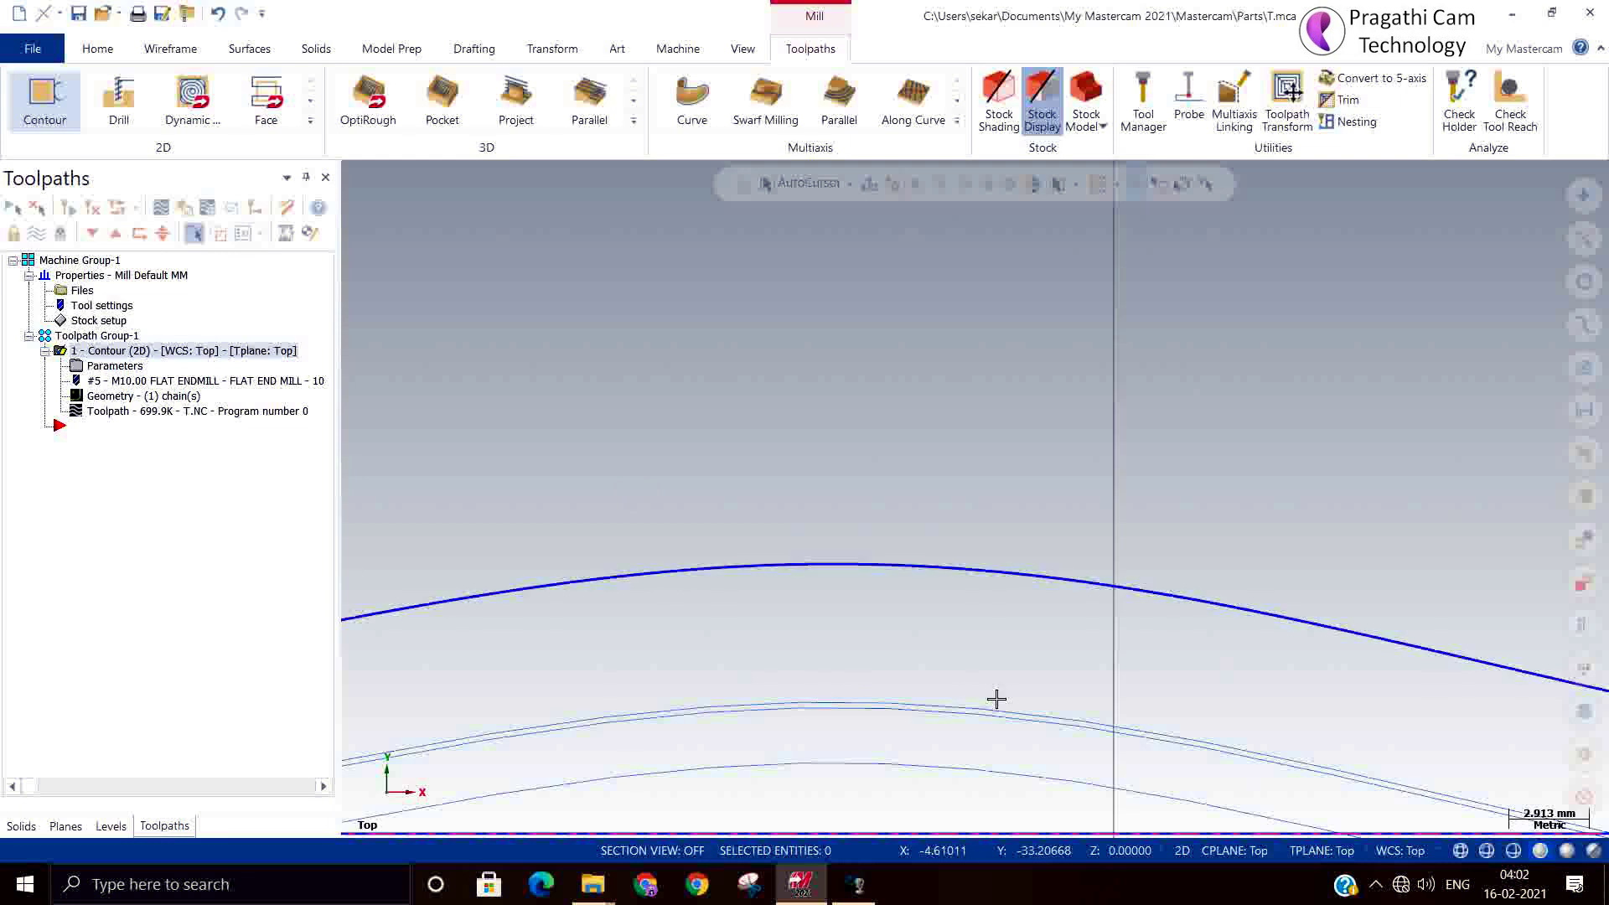
# Step: Examine the rough and finish pass lines along the profile's lower curved edge in Isometric and Top views
pyautogui.rightClick(911, 441)
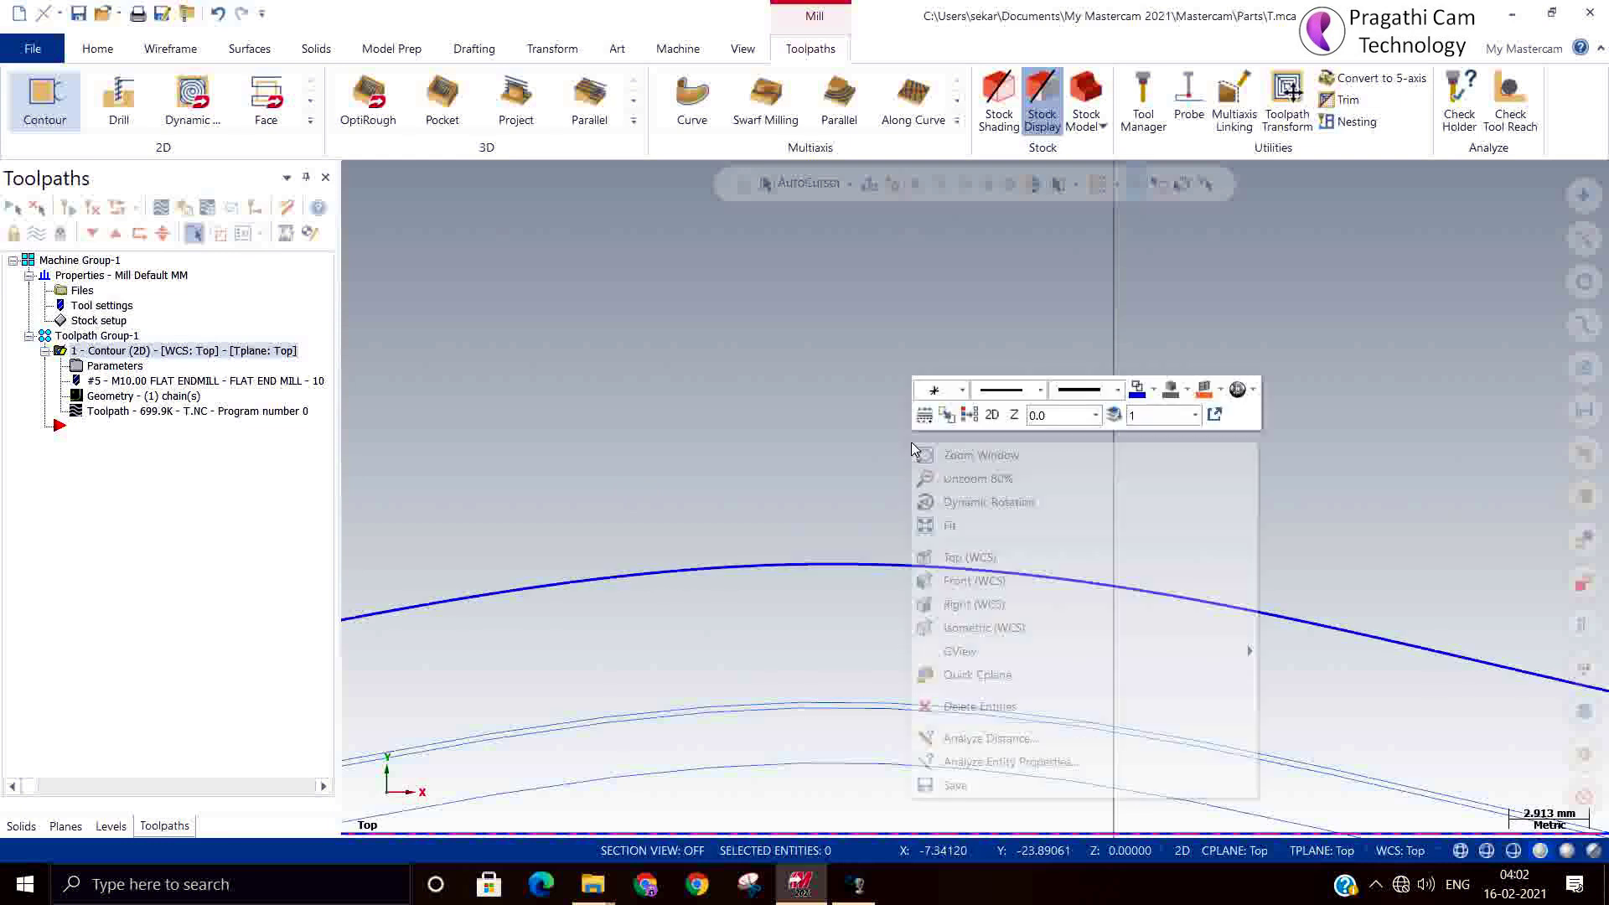
pyautogui.click(971, 568)
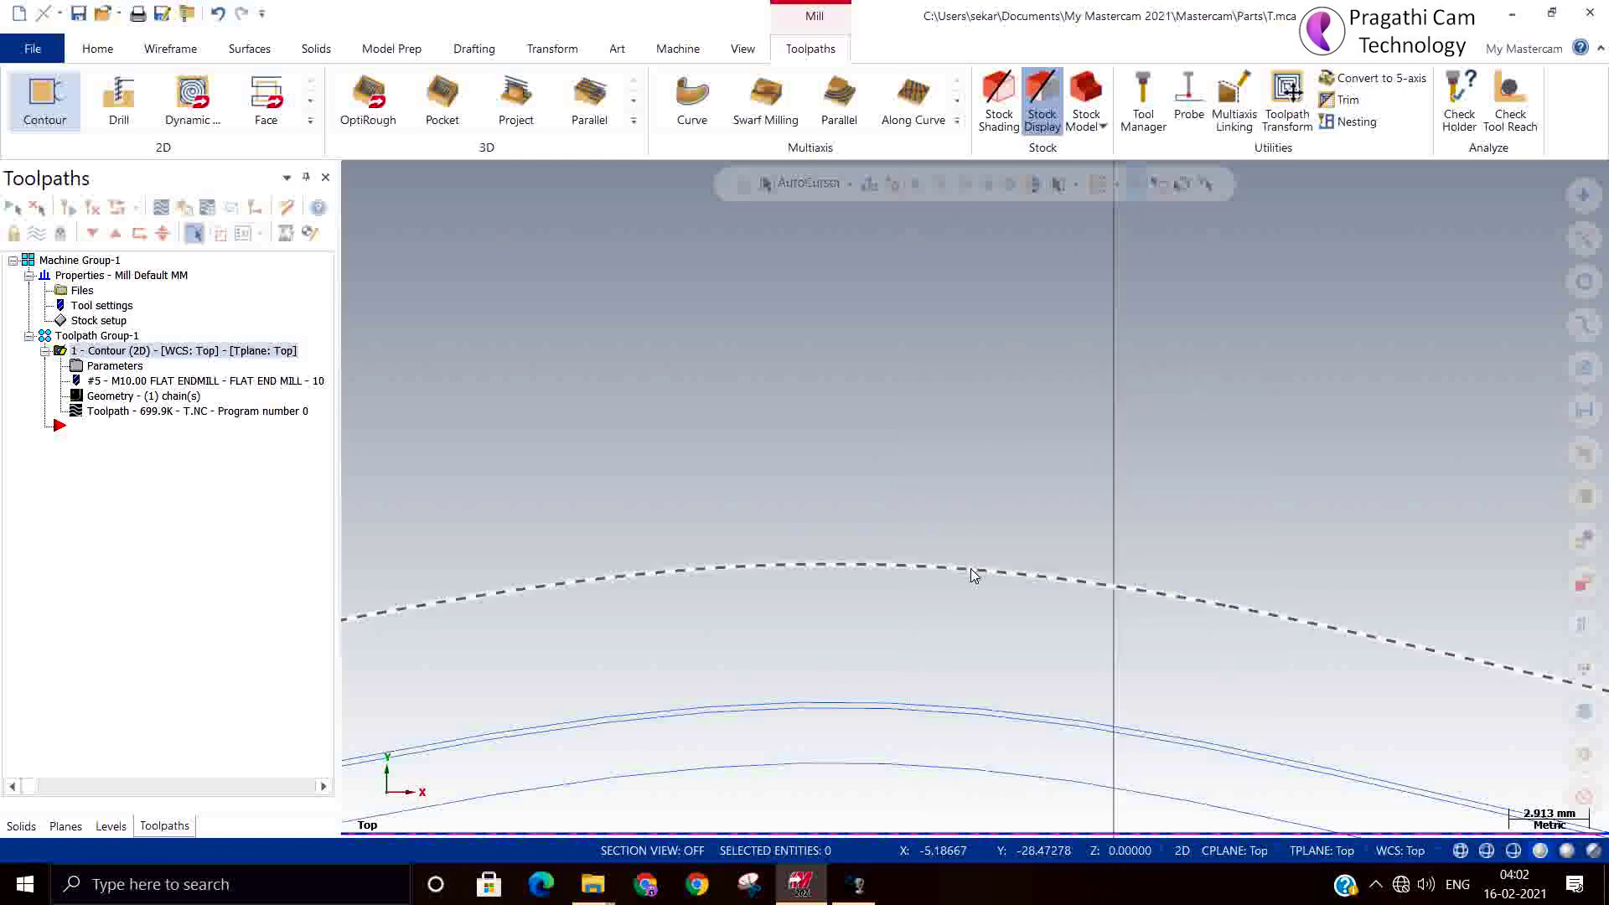
pyautogui.rightClick(914, 437)
pyautogui.click(986, 623)
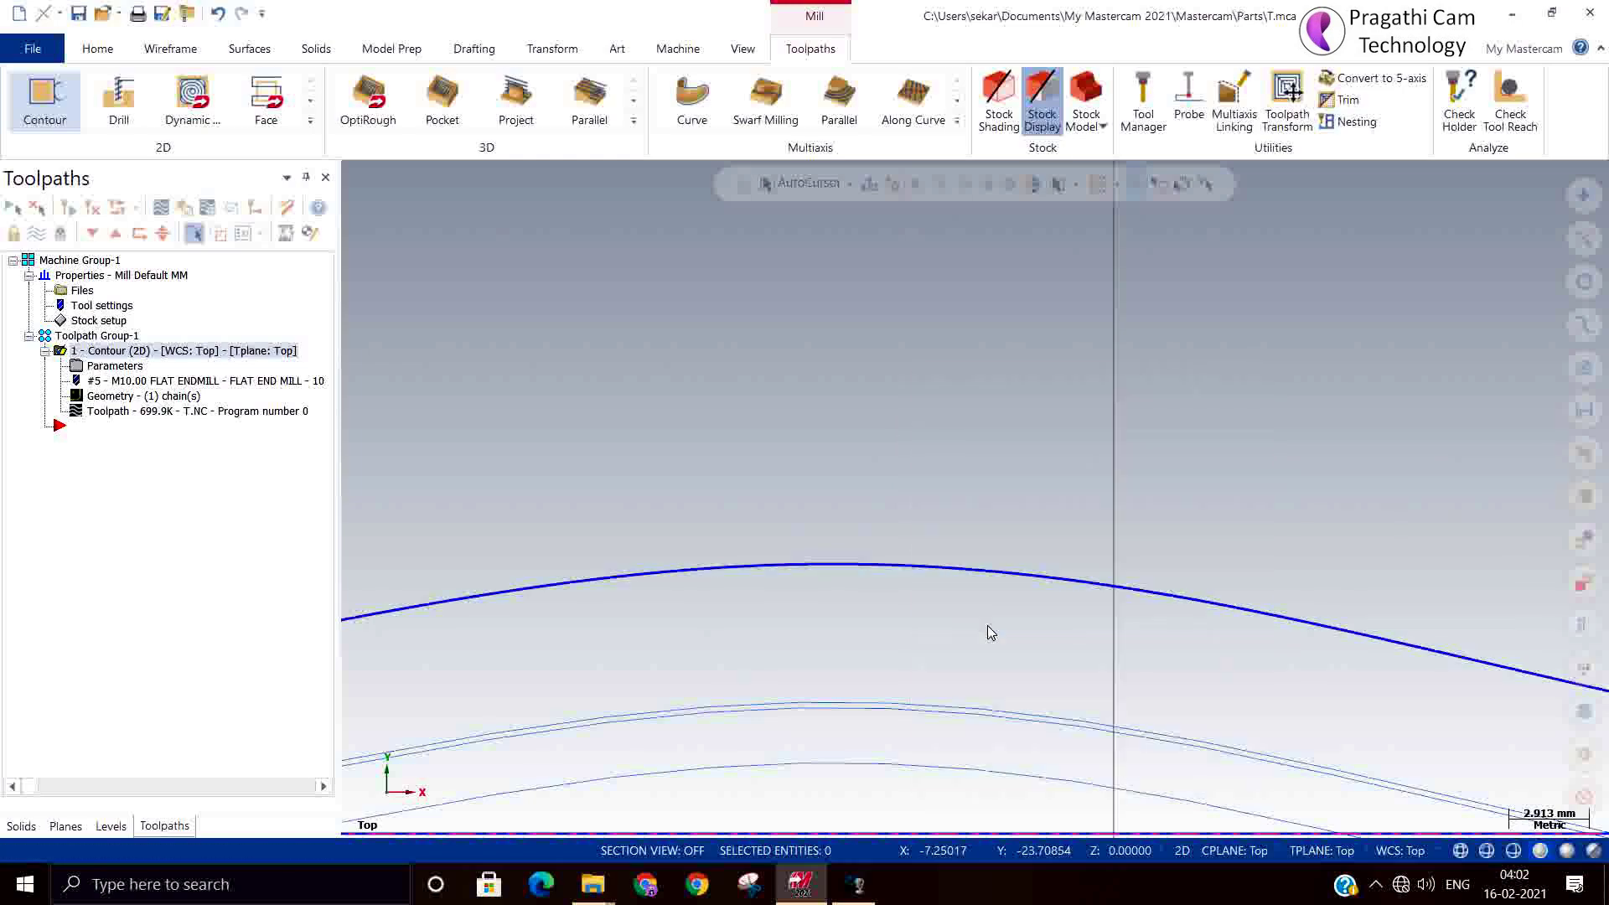
pyautogui.scroll(5, 911, 563)
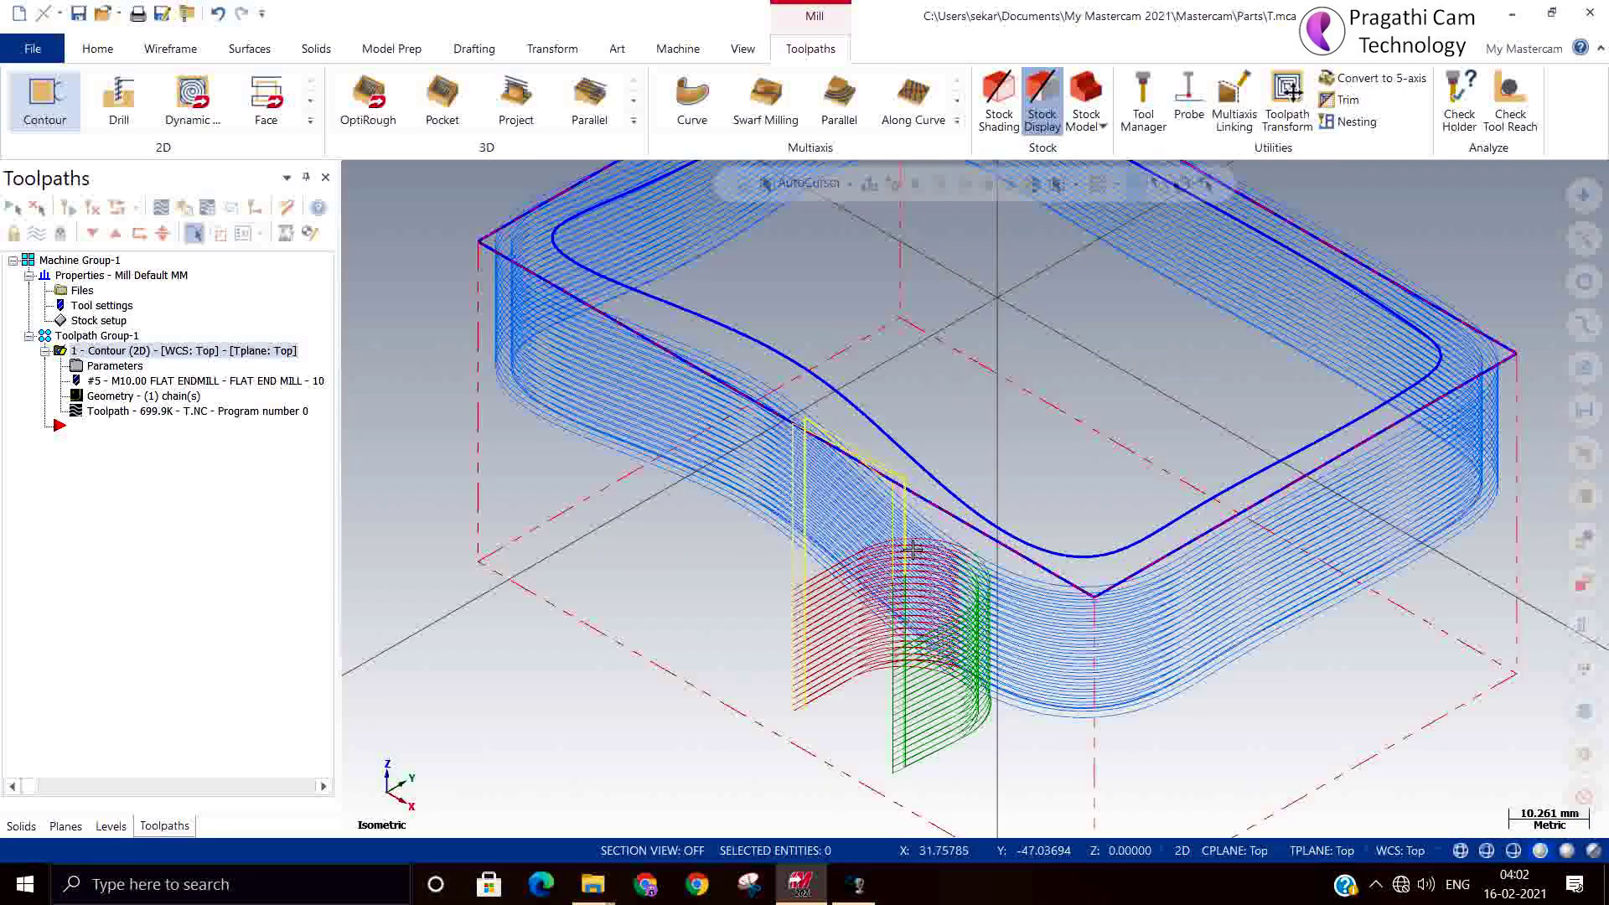
pyautogui.scroll(3, 648, 639)
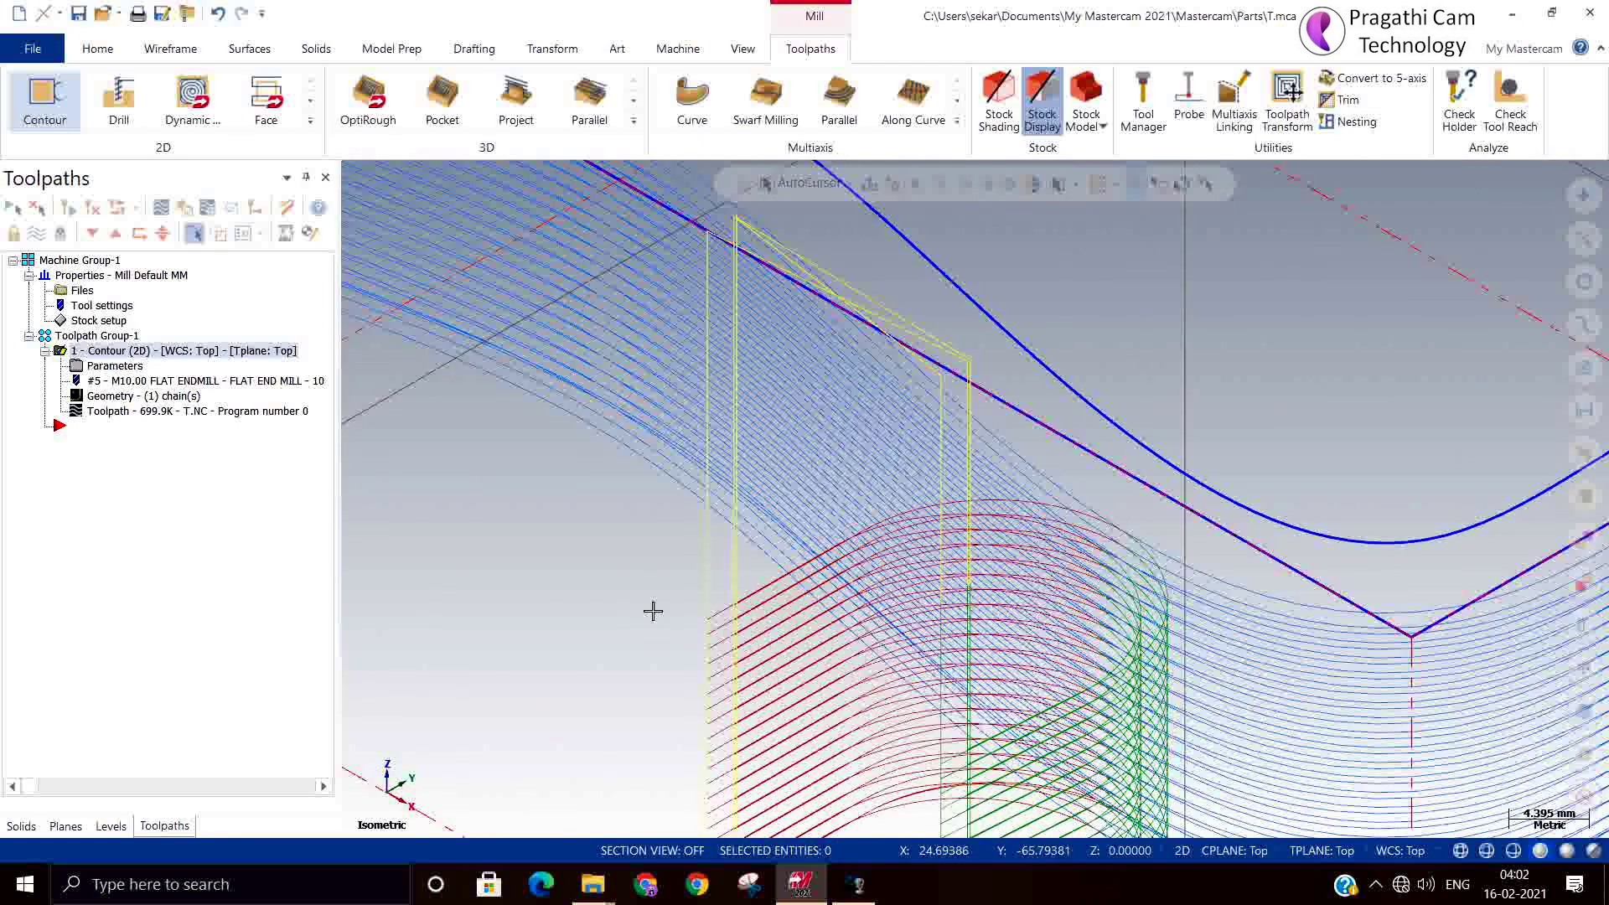
pyautogui.moveTo(648, 601); pyautogui.dragTo(602, 667, button='middle')
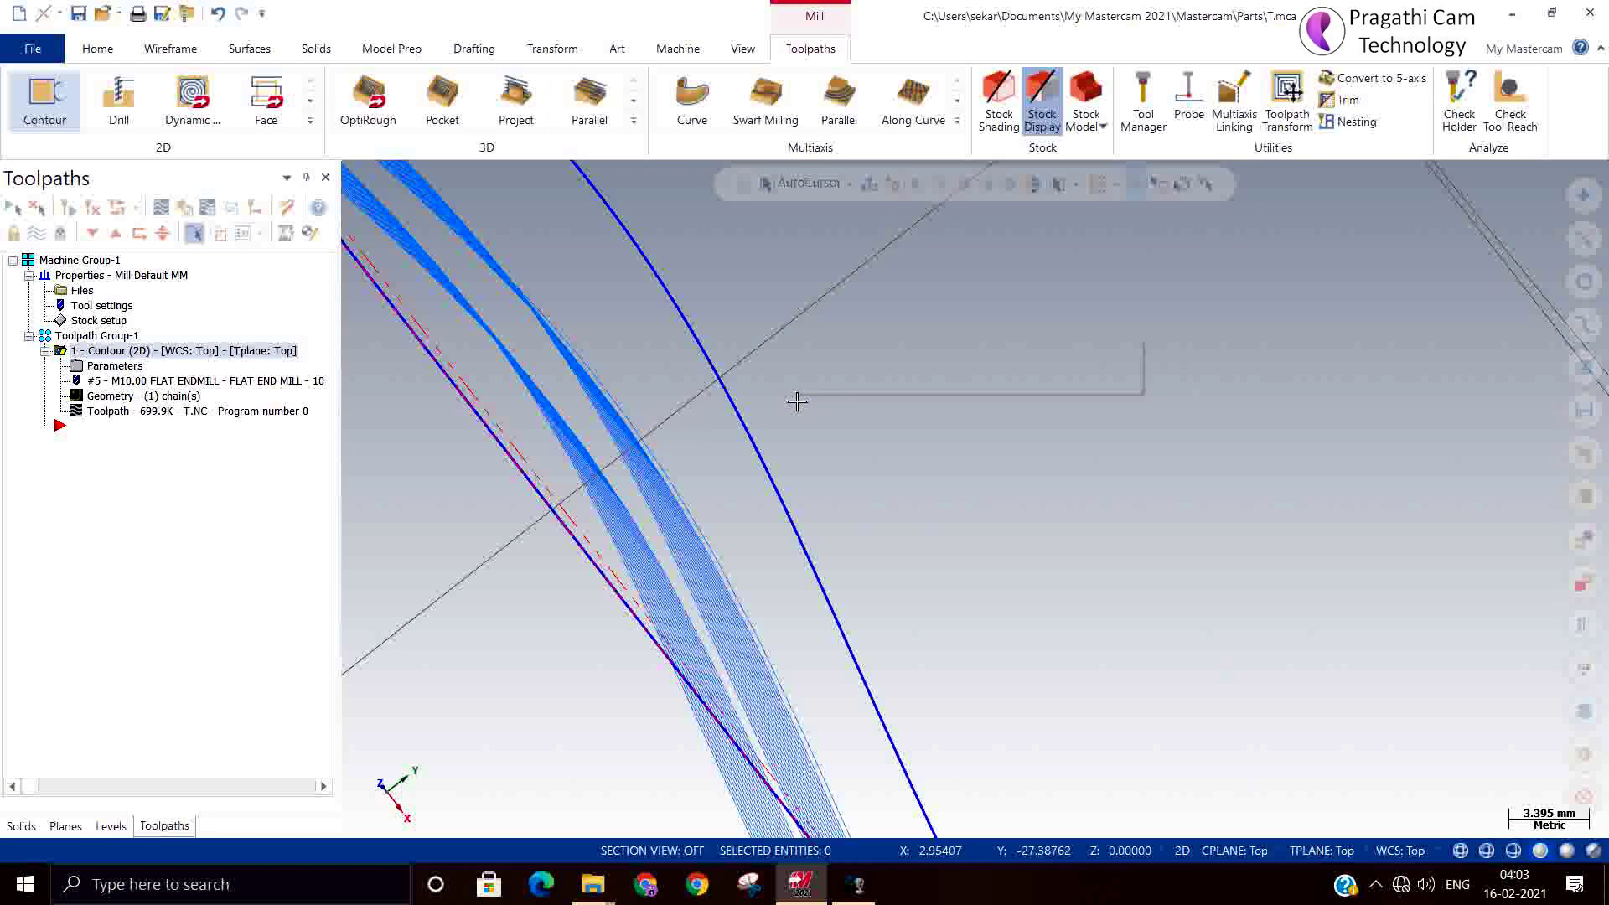
pyautogui.rightClick(792, 339)
pyautogui.click(877, 520)
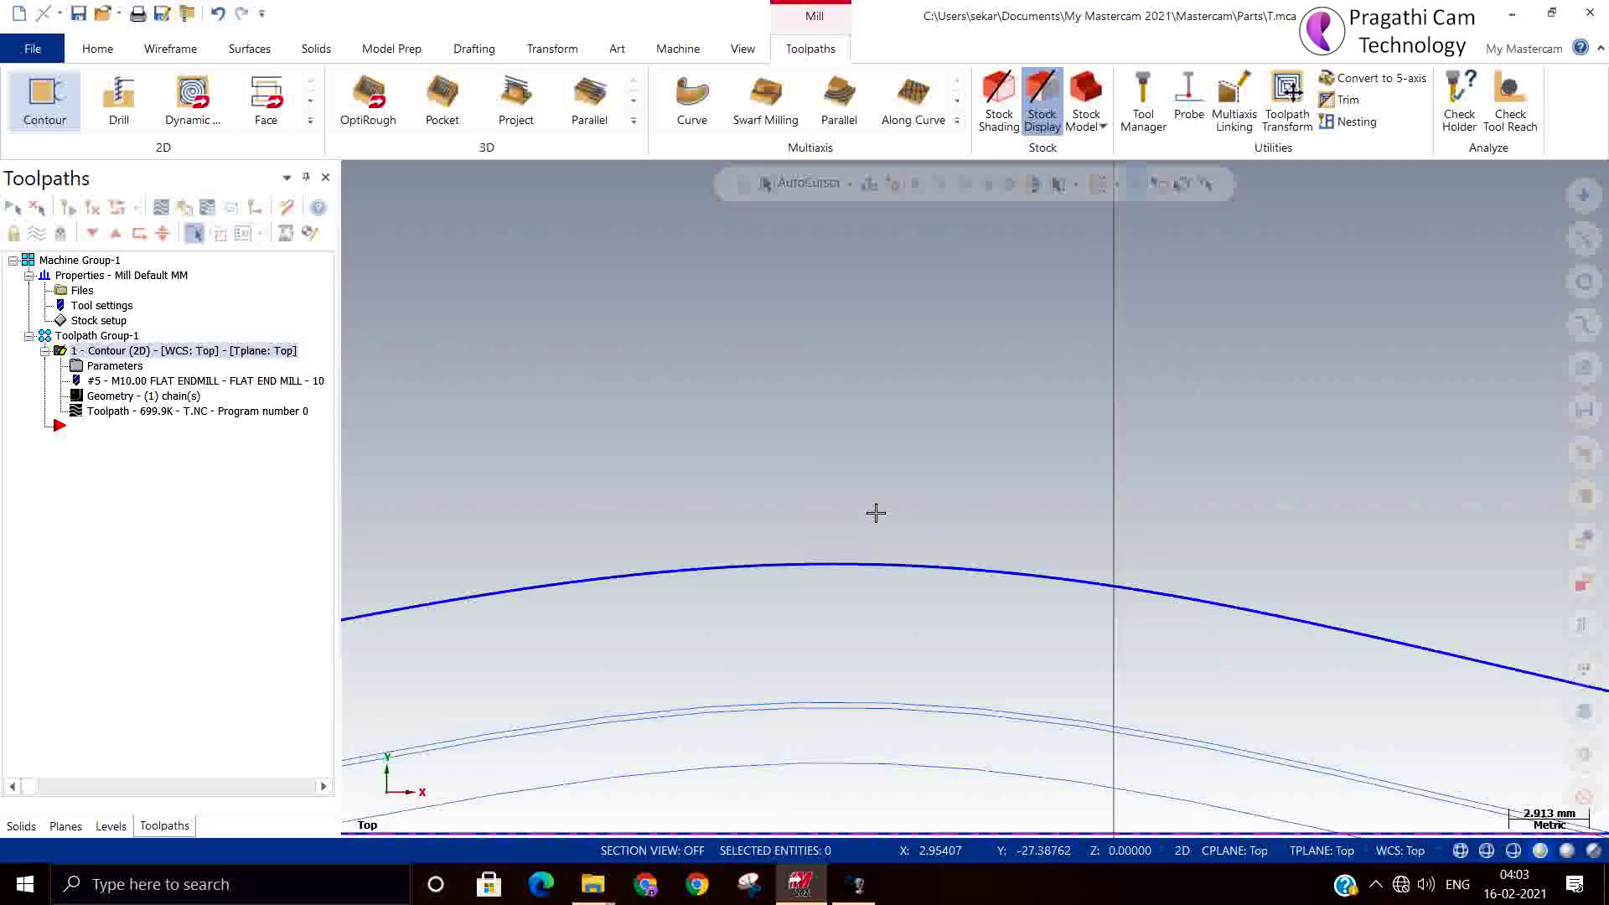
pyautogui.scroll(2, 927, 711)
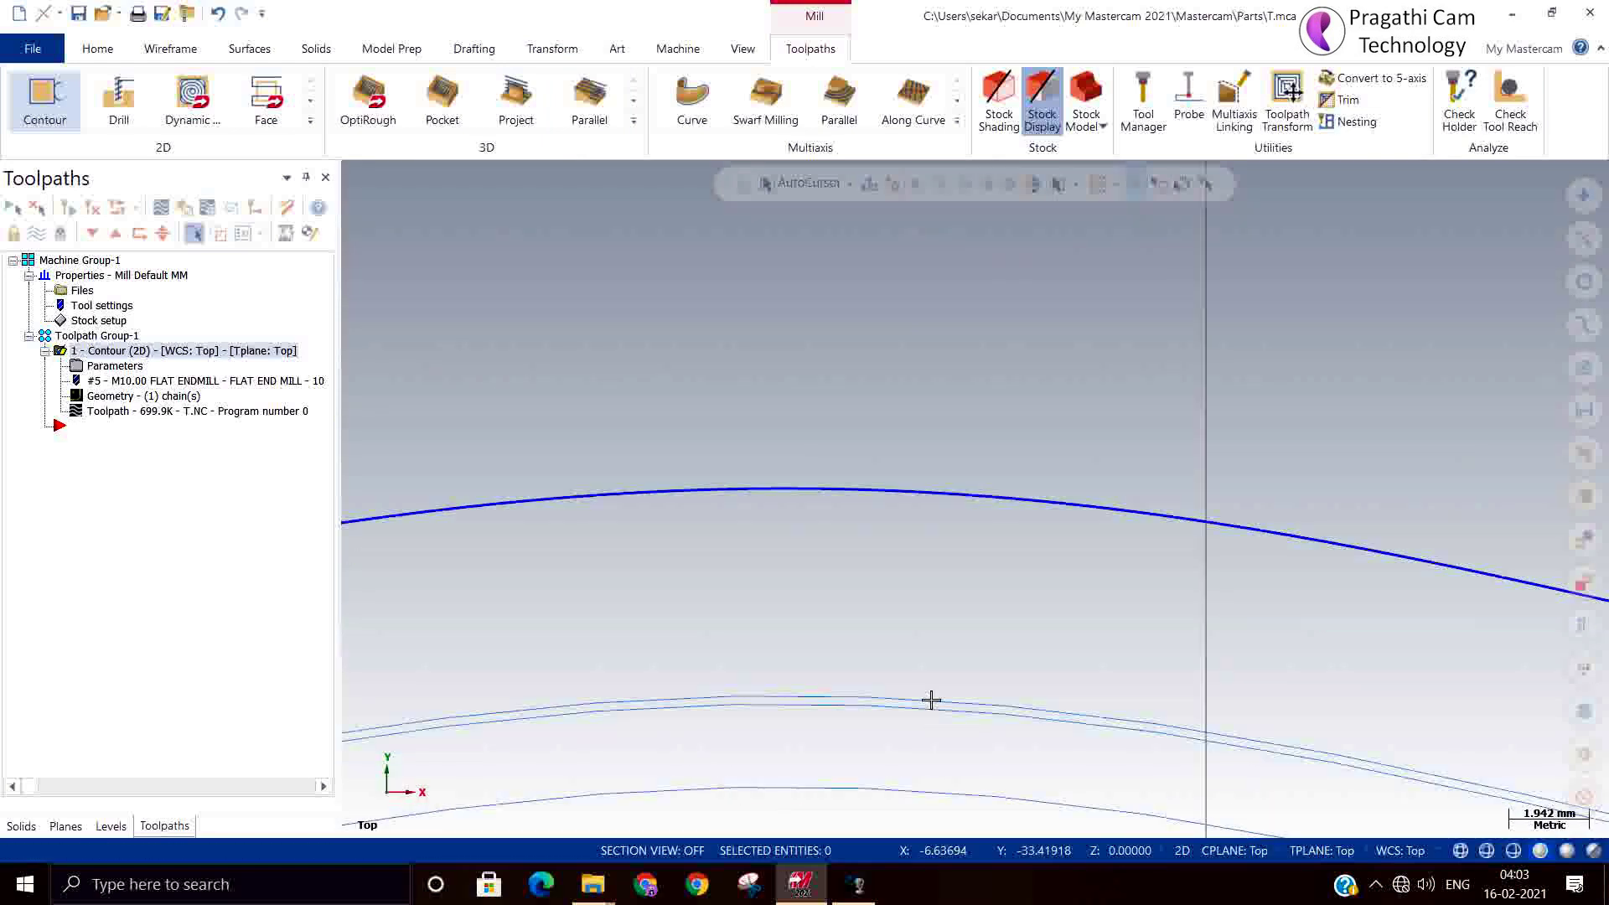
pyautogui.rightClick(855, 438)
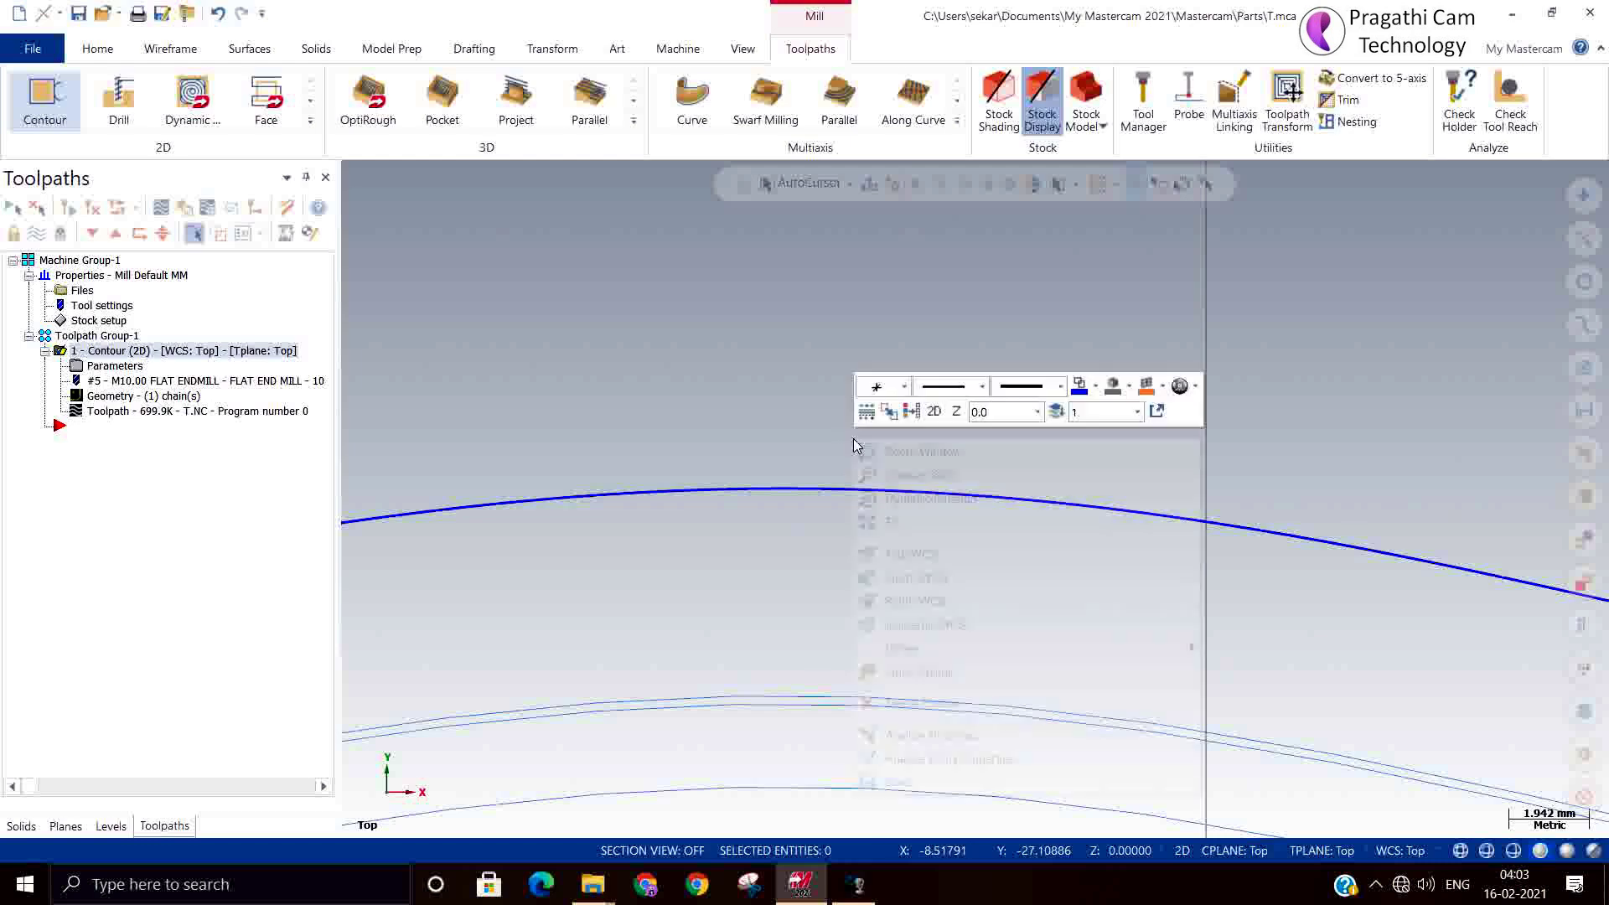
pyautogui.click(918, 625)
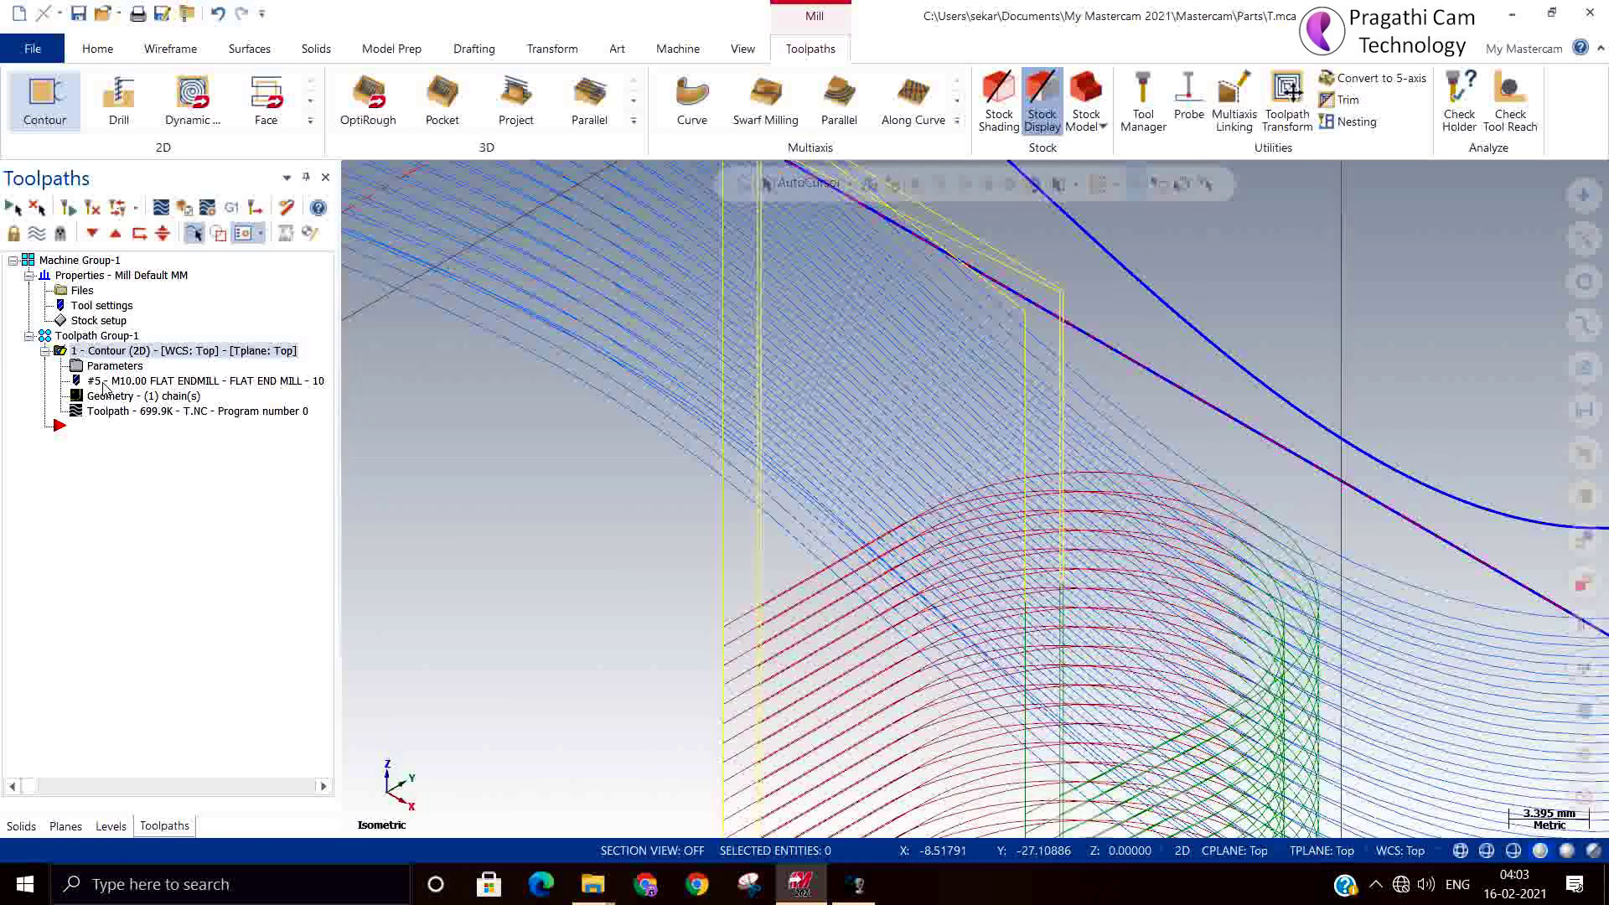
# Step: Change the contour toolpath's multi-pass finish passes to All depths and regenerate the toolpath
pyautogui.click(89, 368)
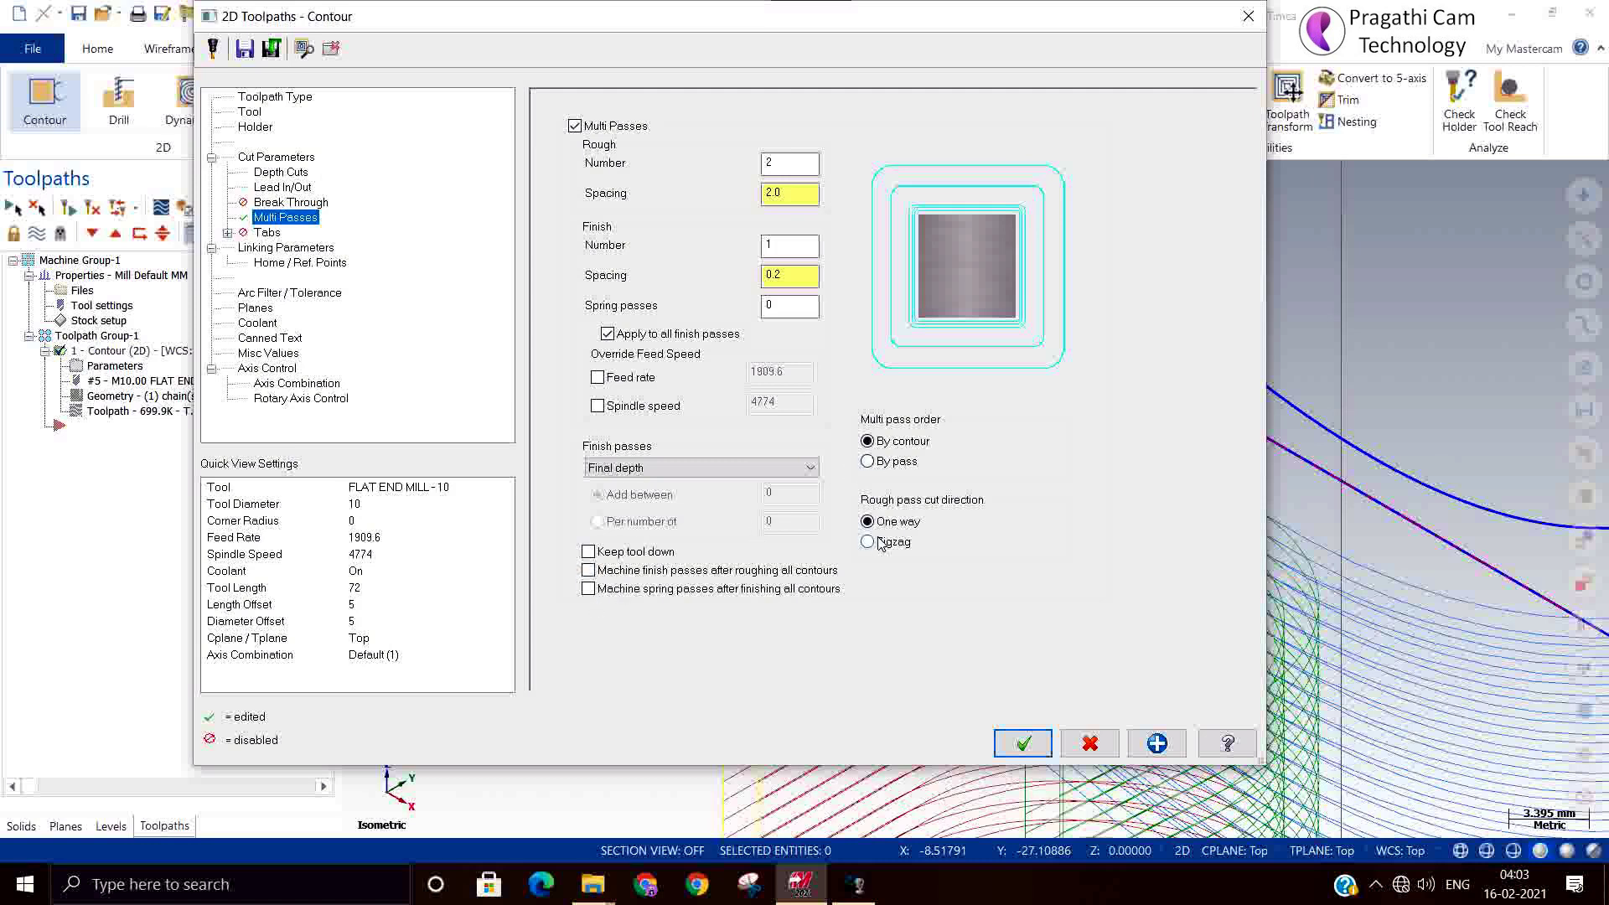
pyautogui.click(647, 471)
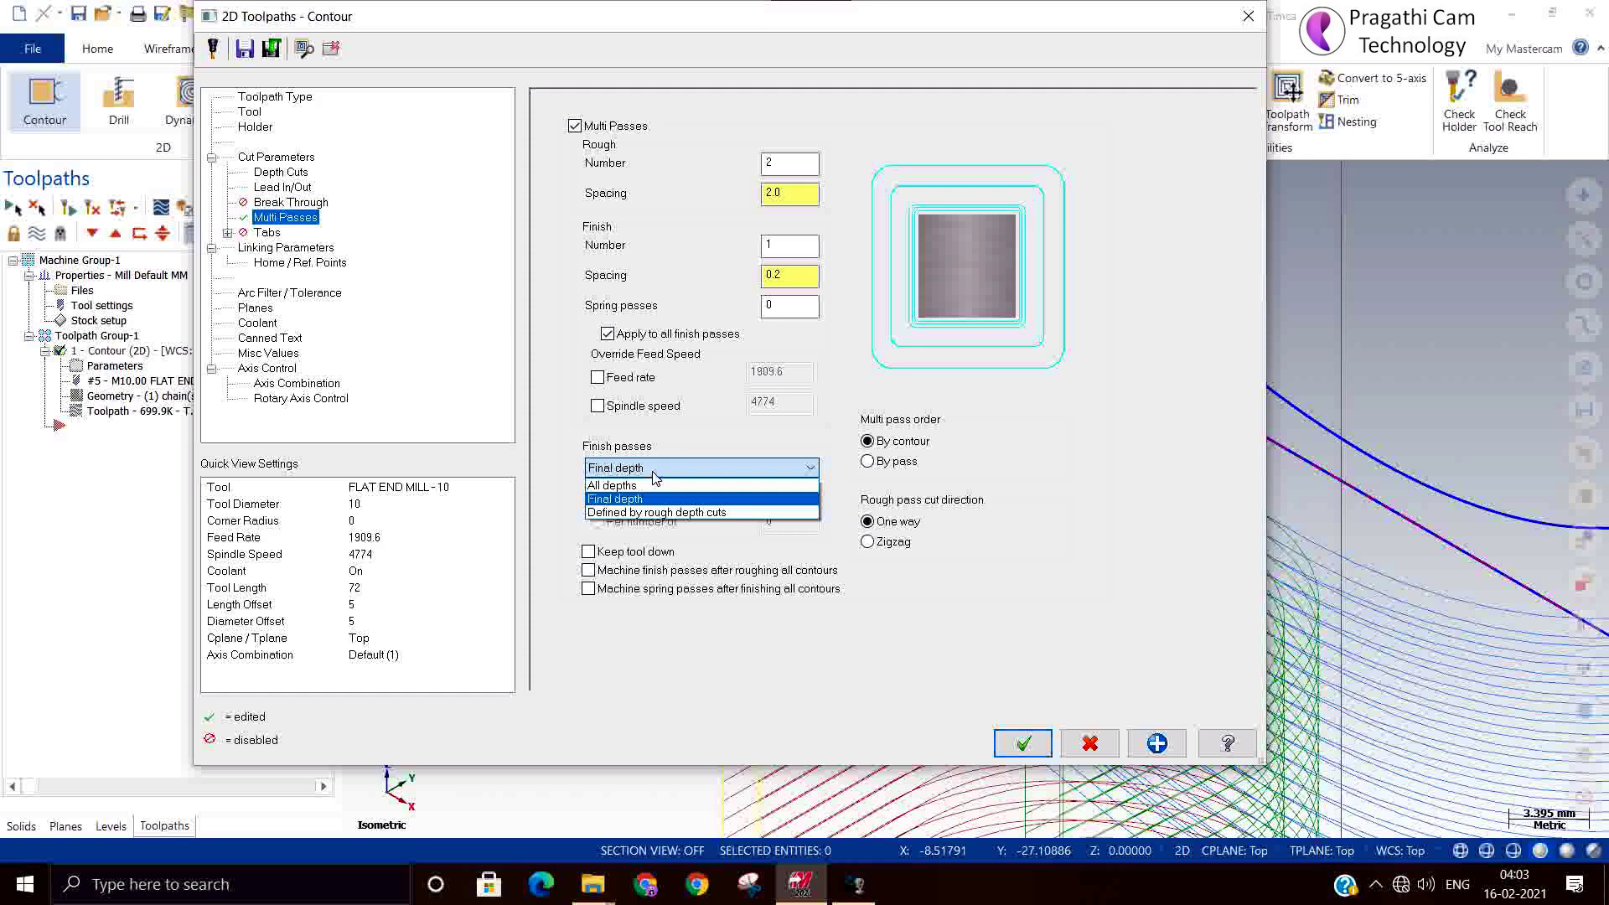
pyautogui.click(636, 487)
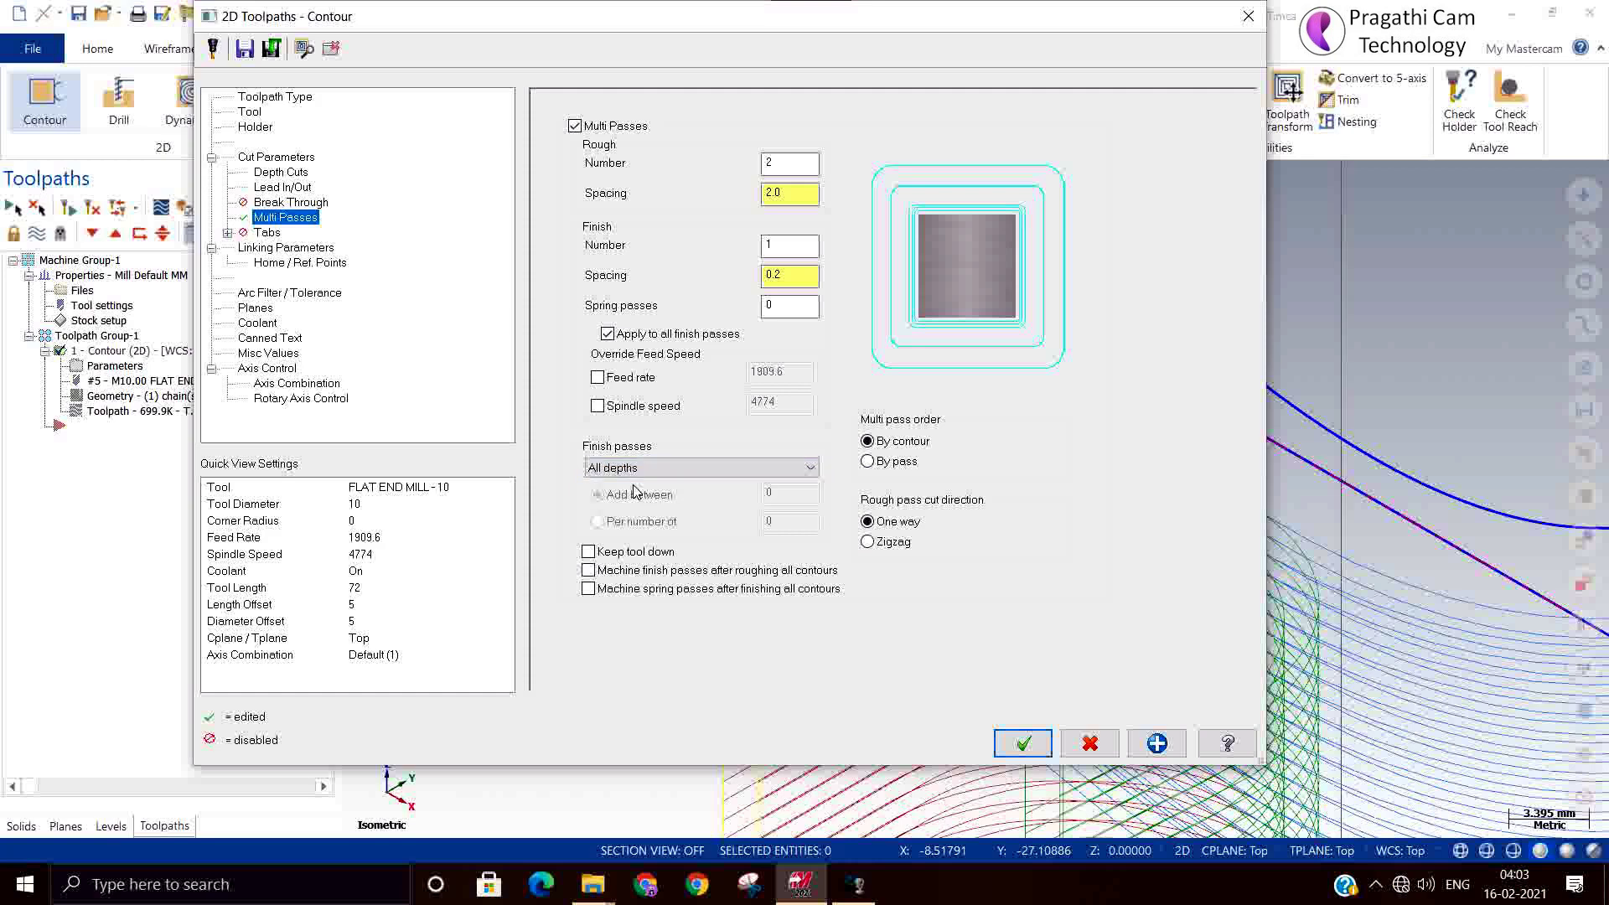
pyautogui.click(1022, 744)
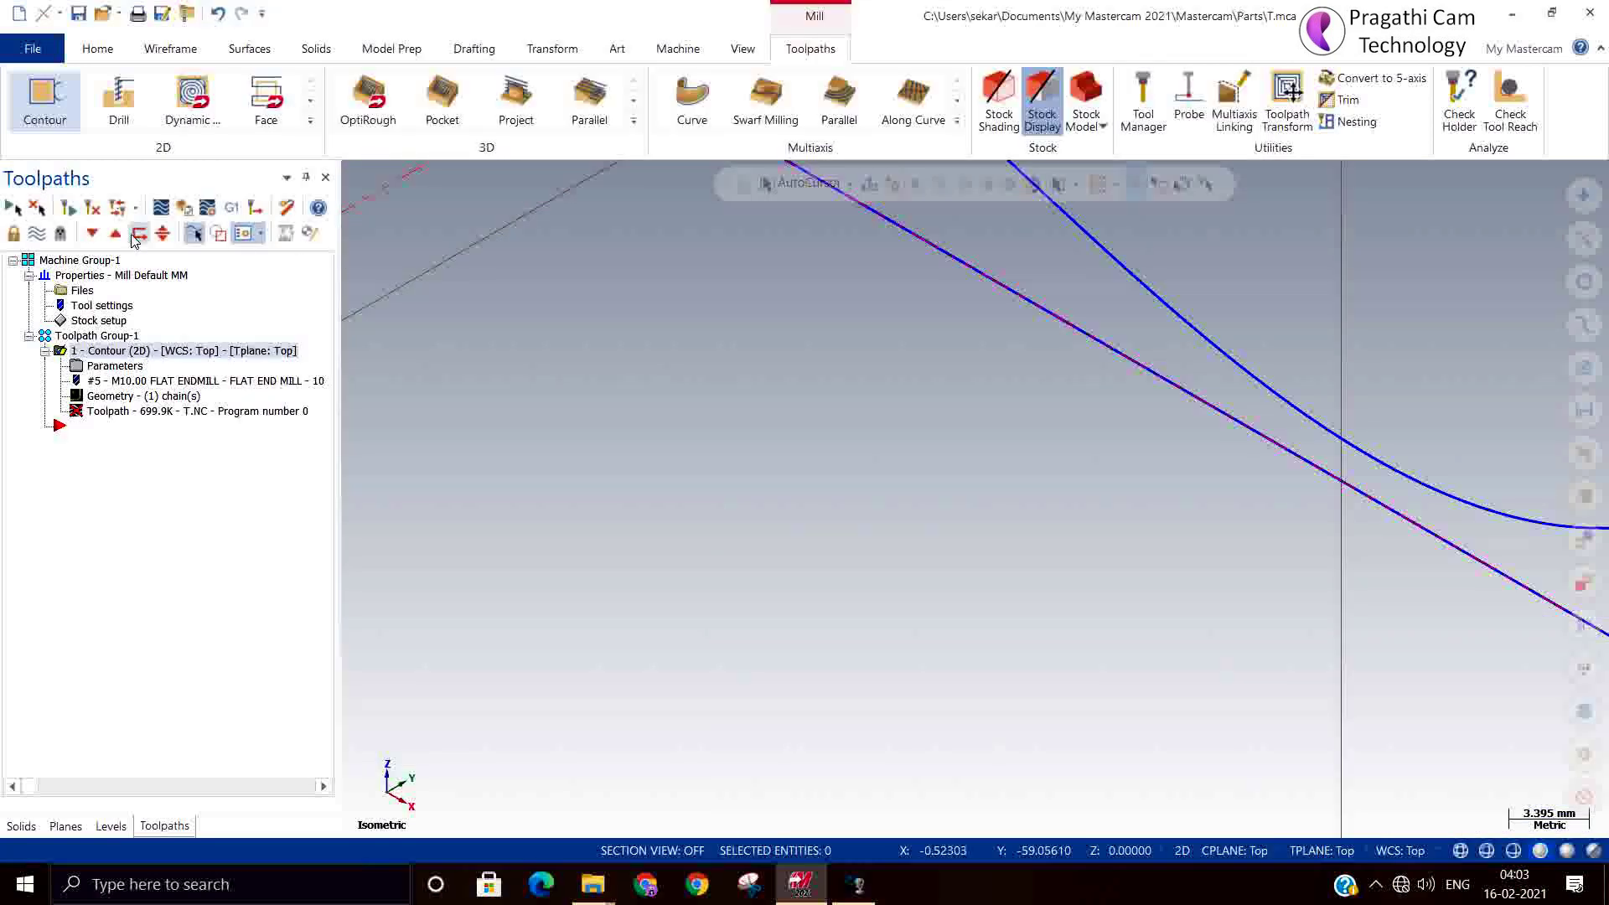
pyautogui.click(93, 210)
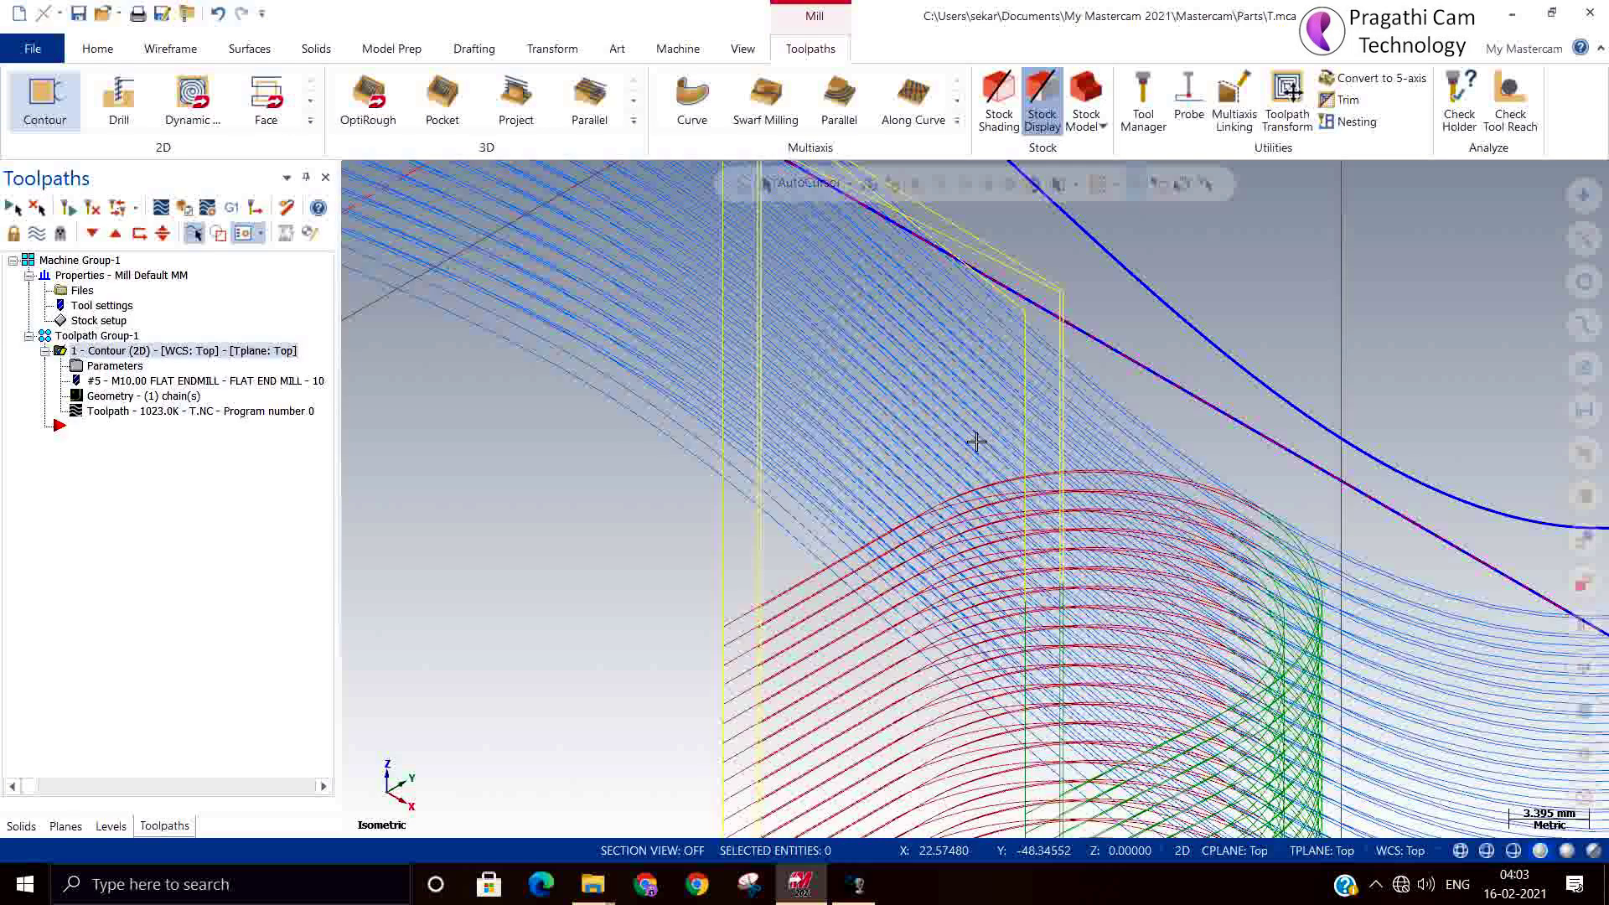
# Step: Examine the finish pass lines at every depth along the profile's lower curved edge in Top and tilted views, ending in Isometric view
pyautogui.moveTo(1006, 444); pyautogui.dragTo(966, 496, button='middle')
pyautogui.rightClick(965, 495)
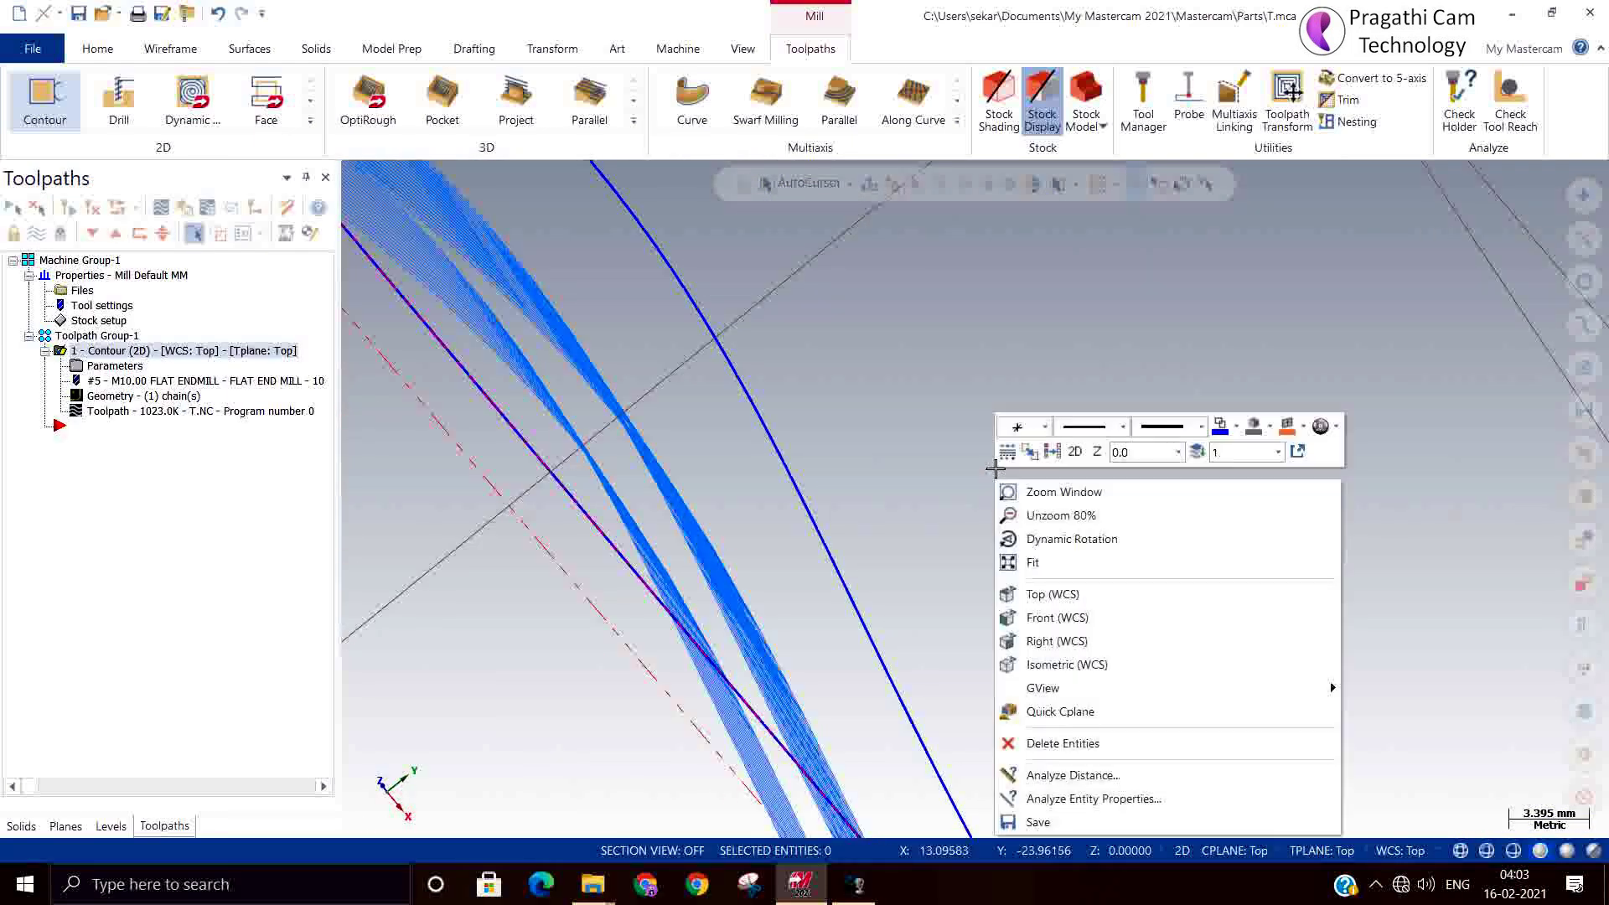
pyautogui.click(1042, 591)
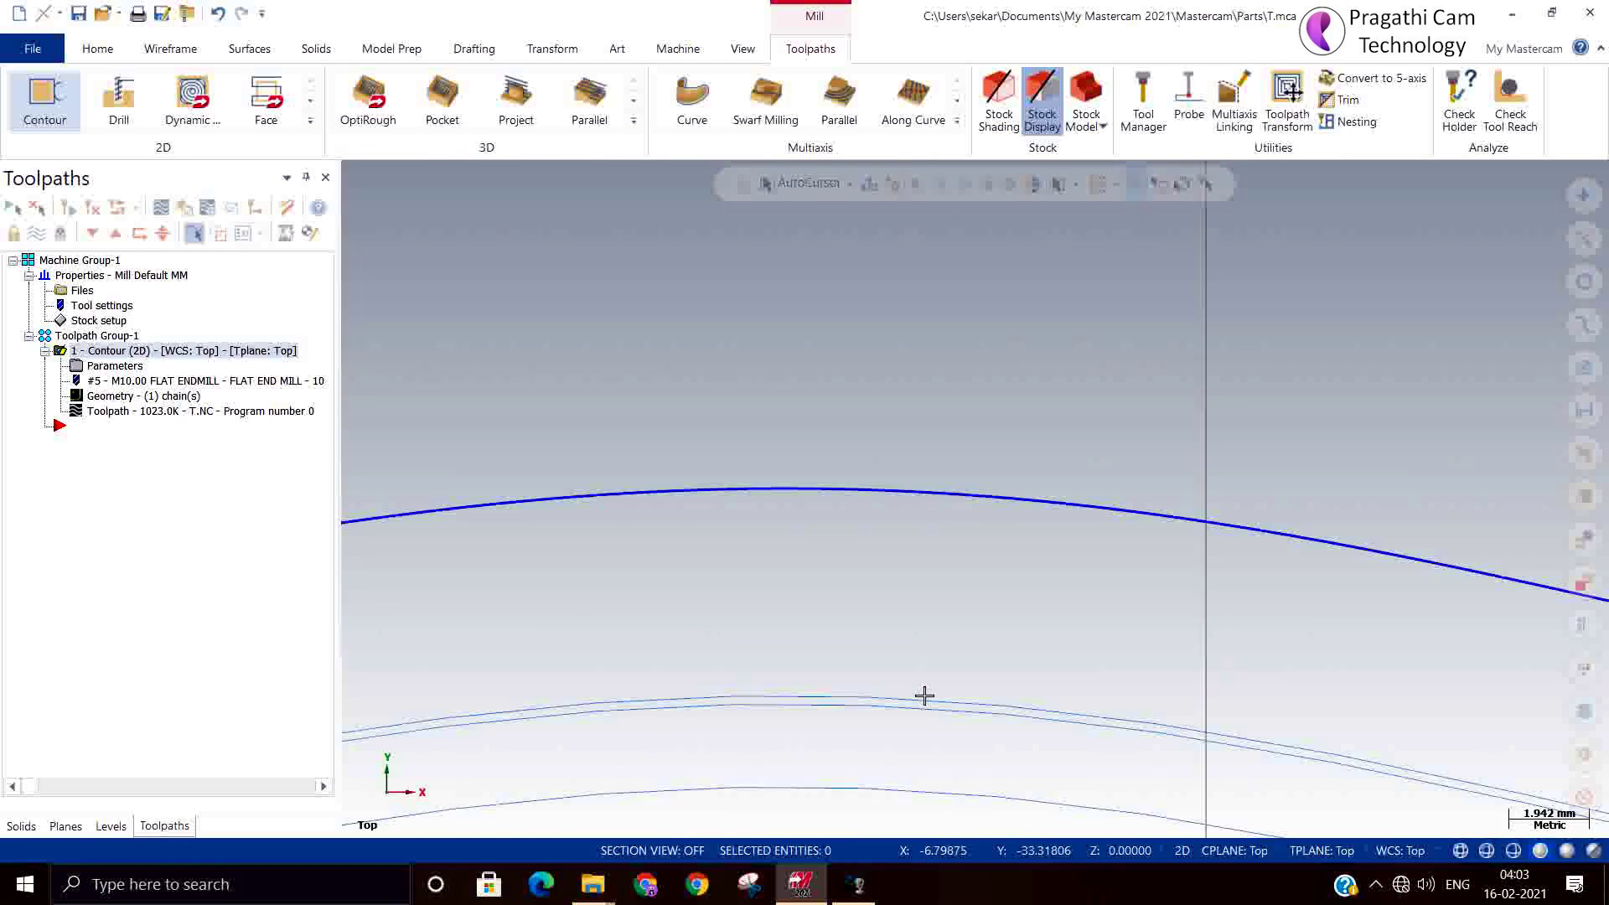
pyautogui.moveTo(1061, 640)
pyautogui.mouseDown(button='middle')
pyautogui.moveTo(1050, 622)
pyautogui.moveTo(1023, 636)
pyautogui.mouseUp(button='middle')
pyautogui.scroll(-2, 999, 547)
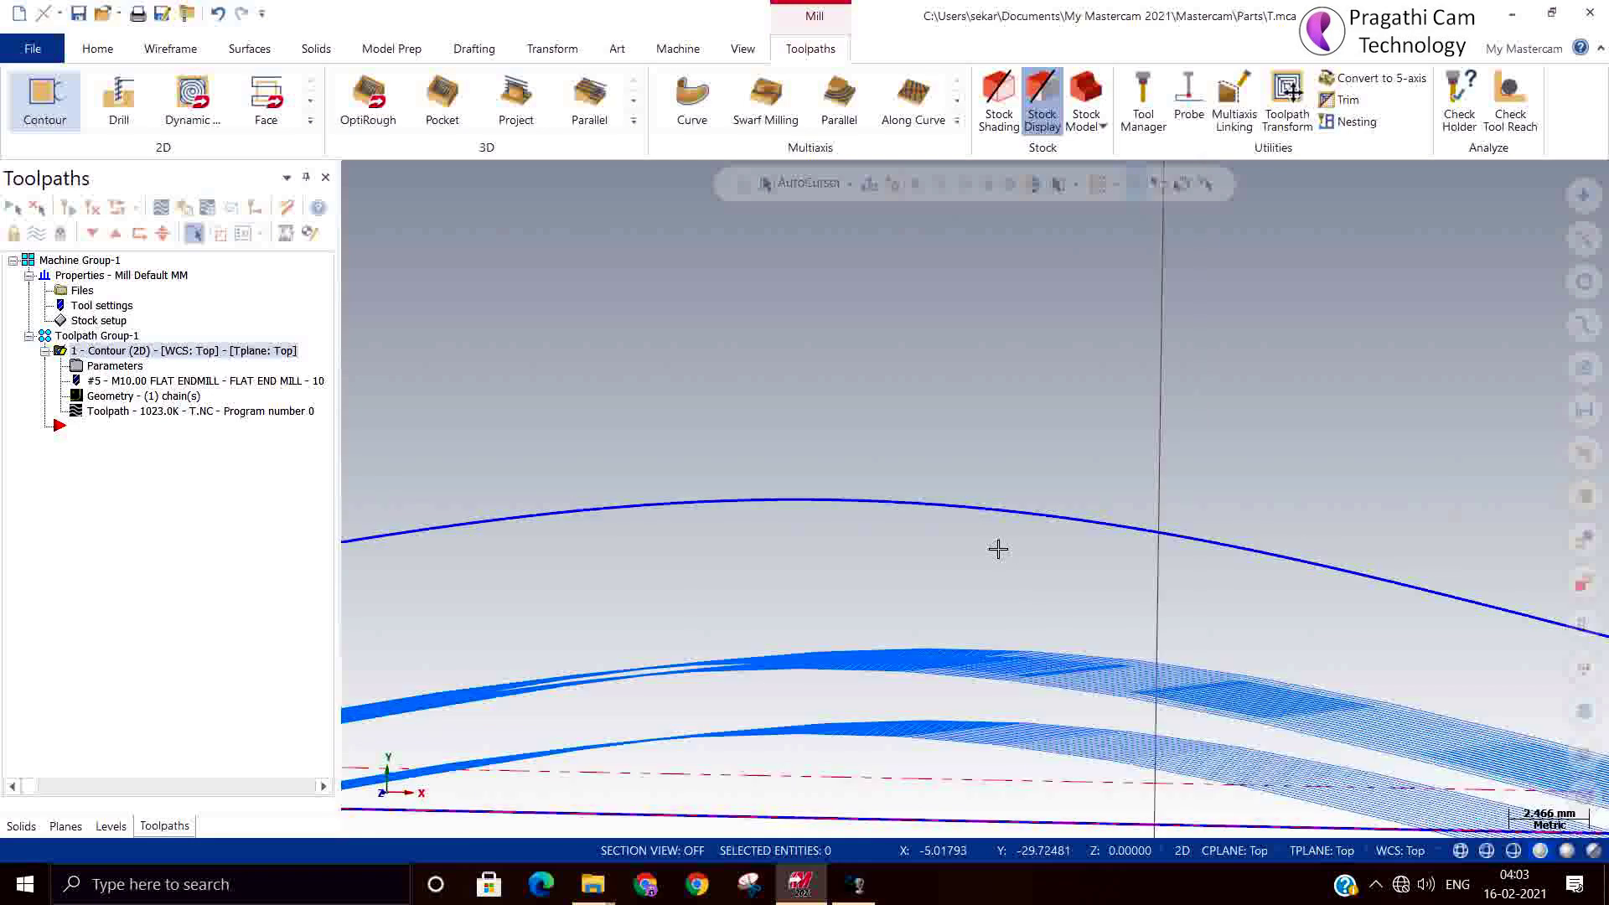
pyautogui.scroll(-2, 998, 548)
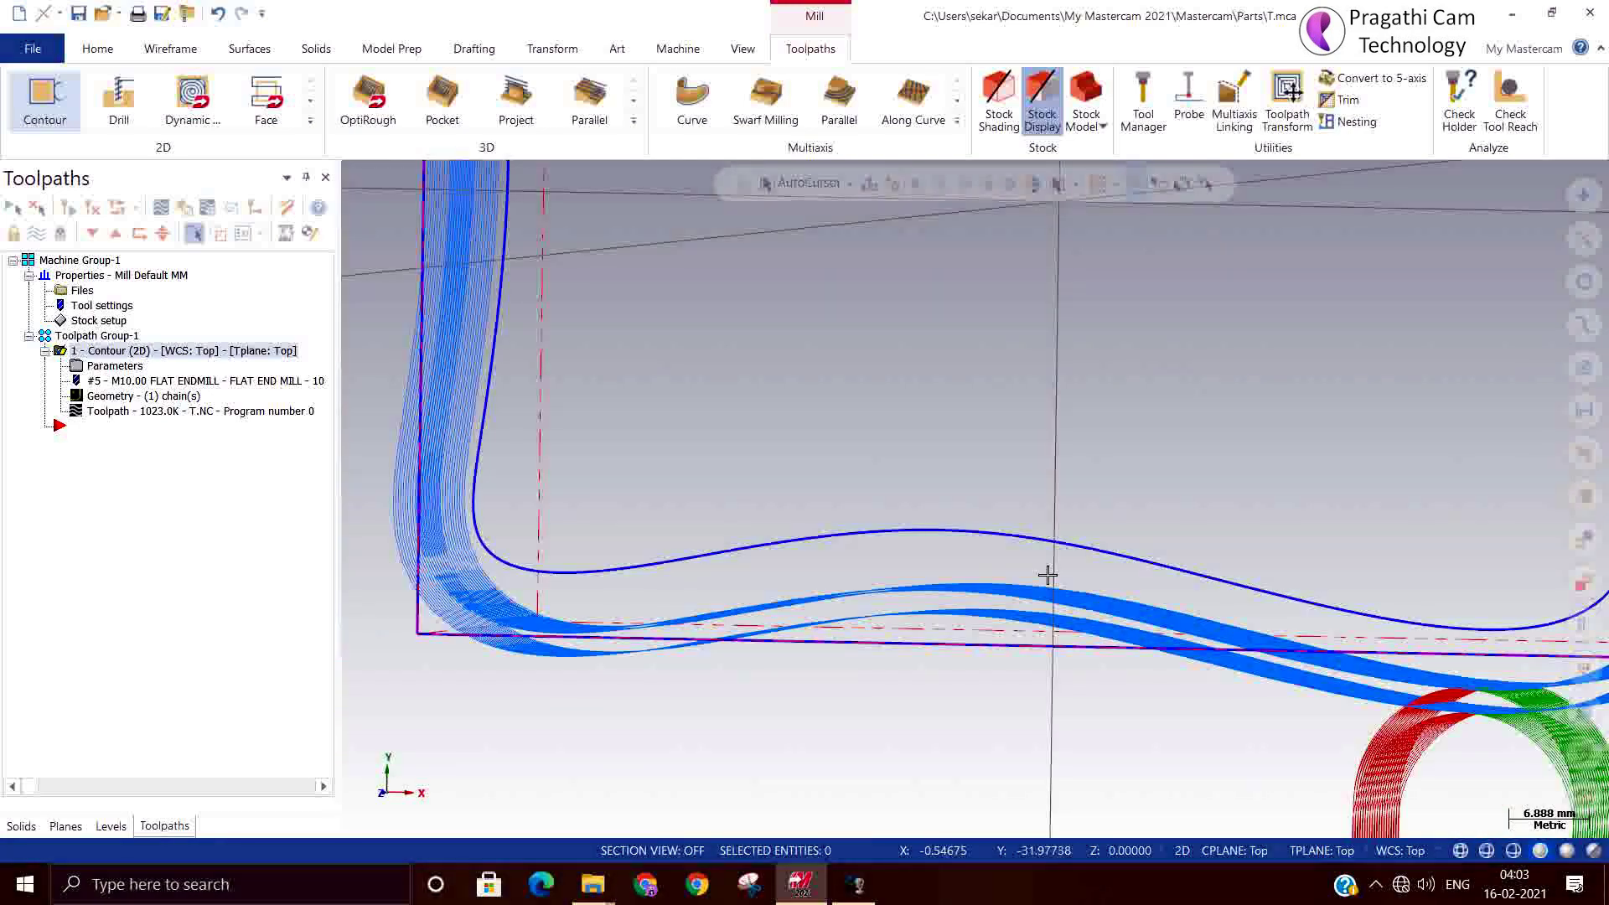
pyautogui.scroll(2, 1037, 587)
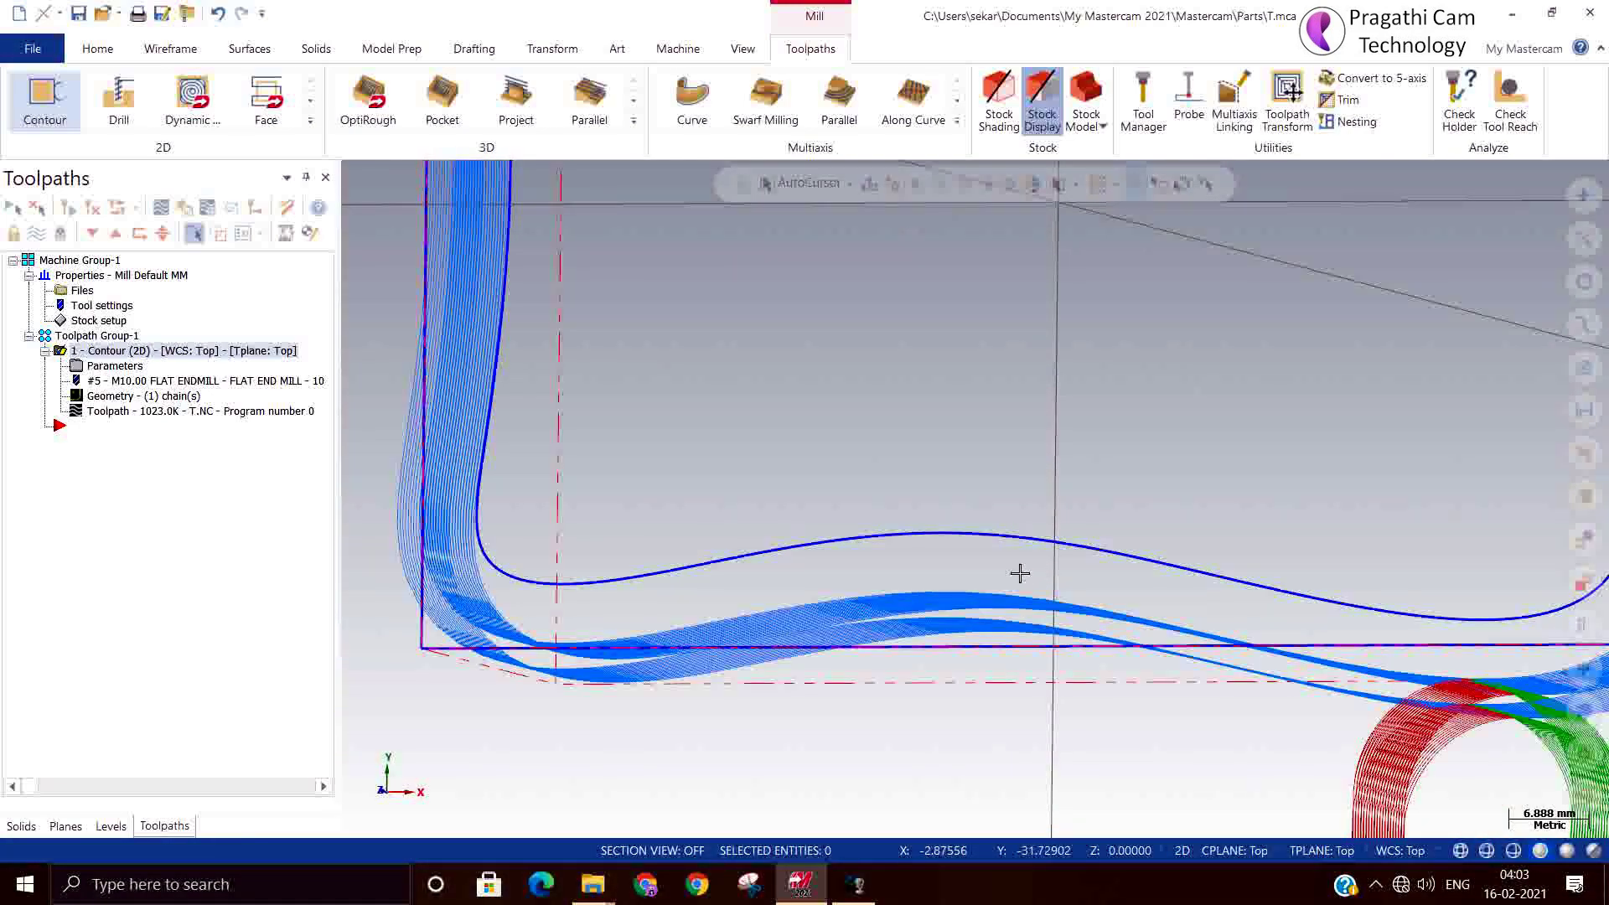
pyautogui.scroll(1, 1017, 578)
pyautogui.scroll(2, 1007, 609)
pyautogui.scroll(2, 959, 581)
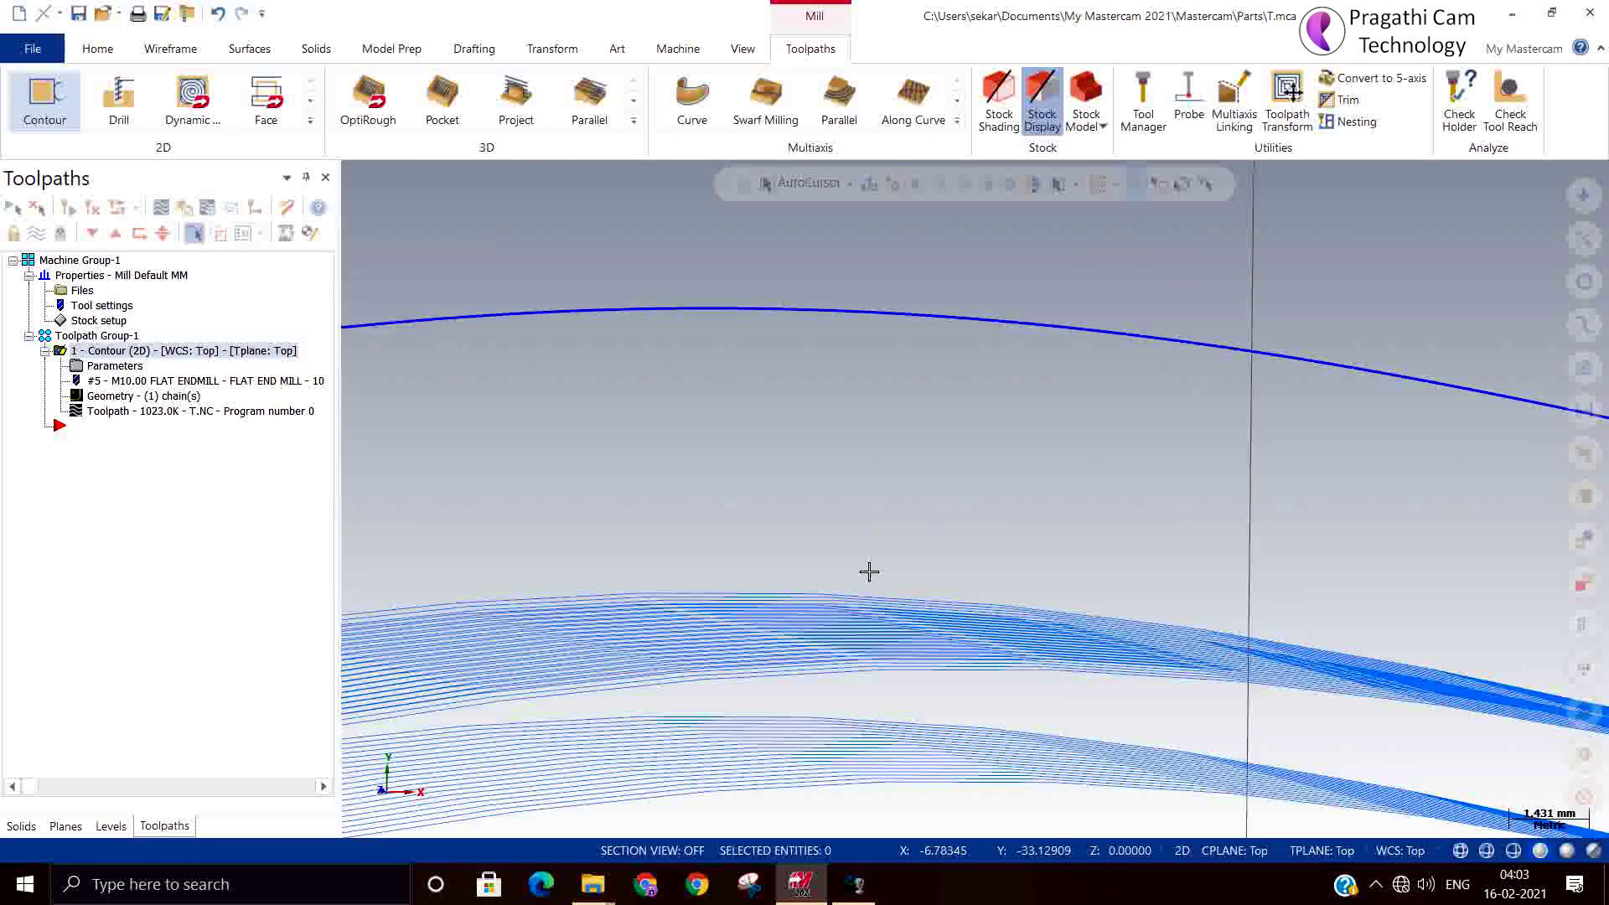
pyautogui.moveTo(888, 550); pyautogui.dragTo(896, 558, button='middle')
pyautogui.scroll(1, 819, 564)
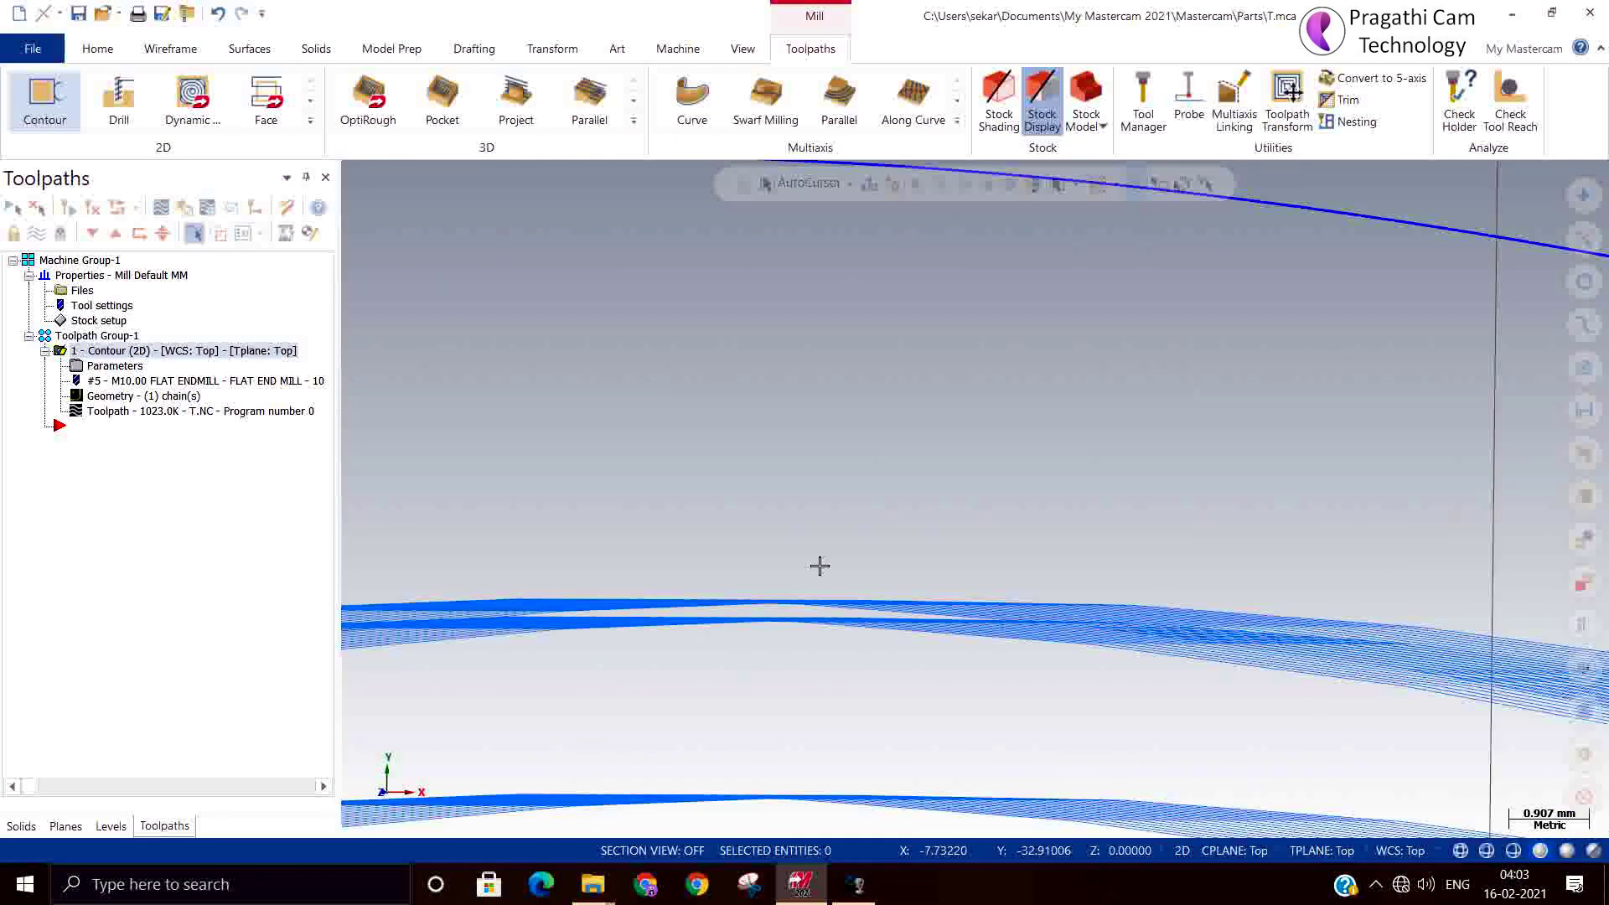
pyautogui.scroll(1, 778, 601)
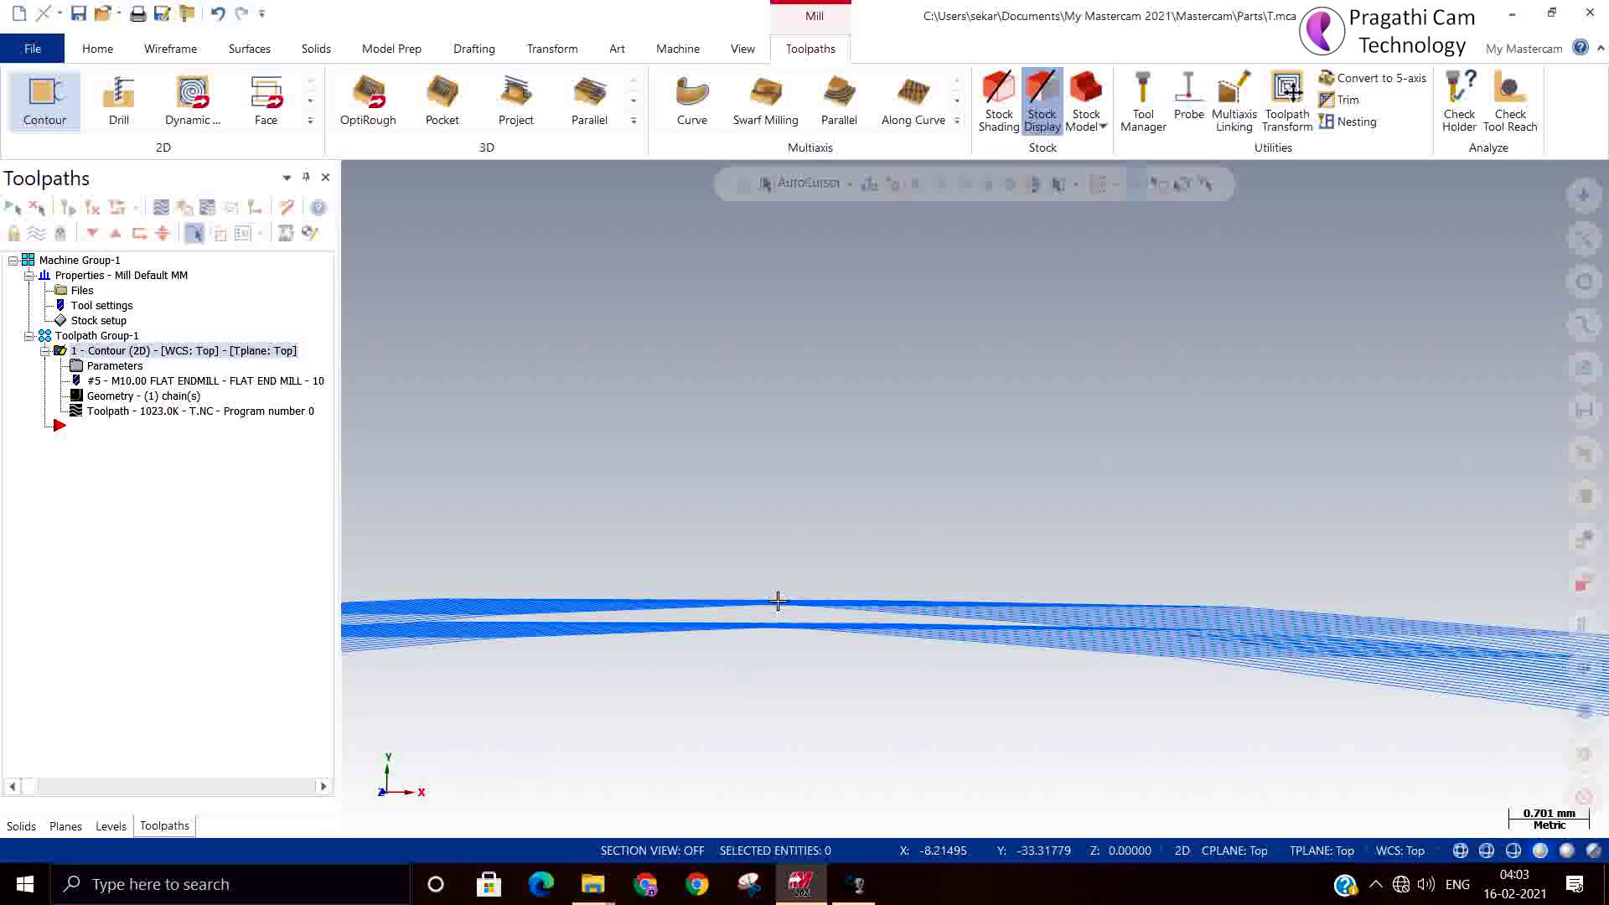
pyautogui.scroll(-4, 884, 536)
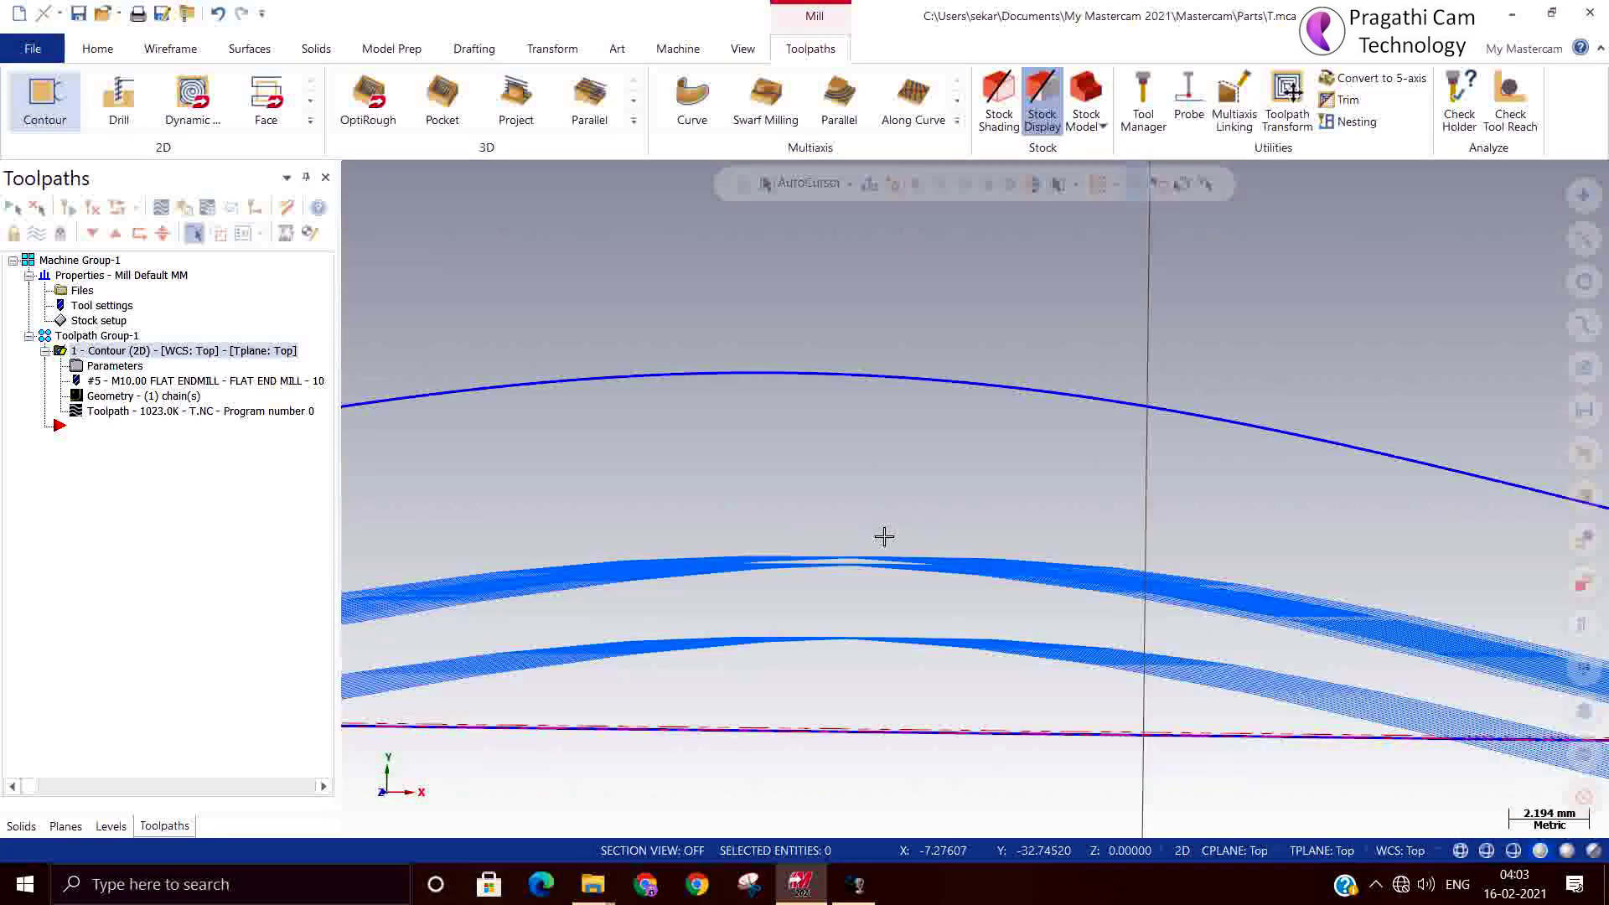
pyautogui.scroll(-1, 884, 536)
pyautogui.rightClick(940, 384)
pyautogui.click(1010, 574)
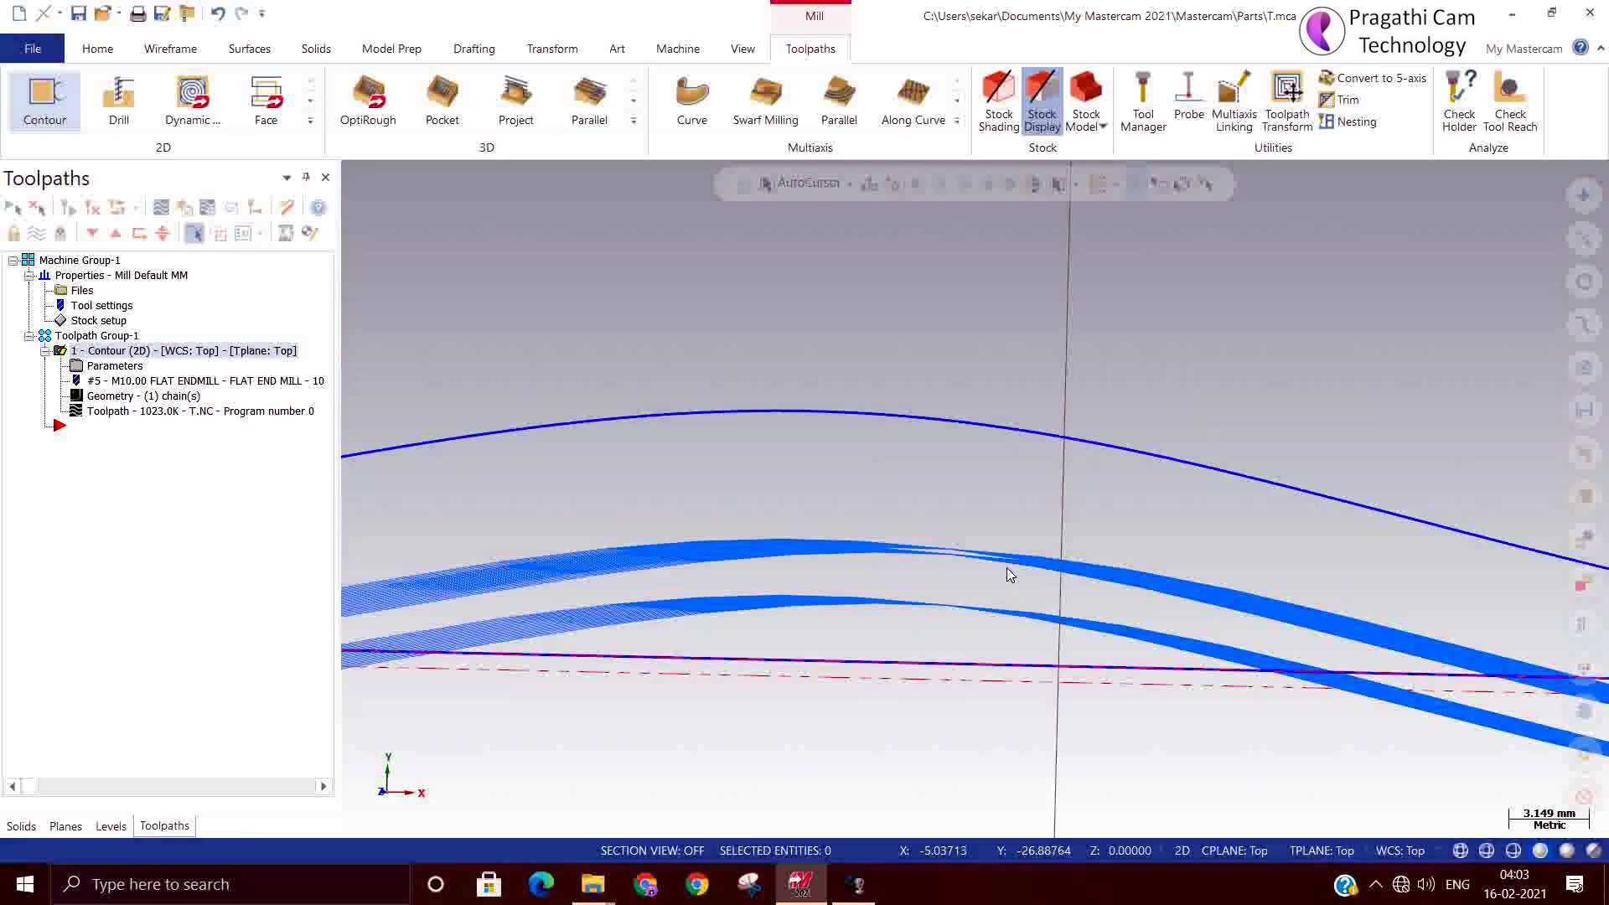
# Step: Review the contour type in the toolpath's cut parameters and accept the parameters with 2D kept
pyautogui.click(96, 371)
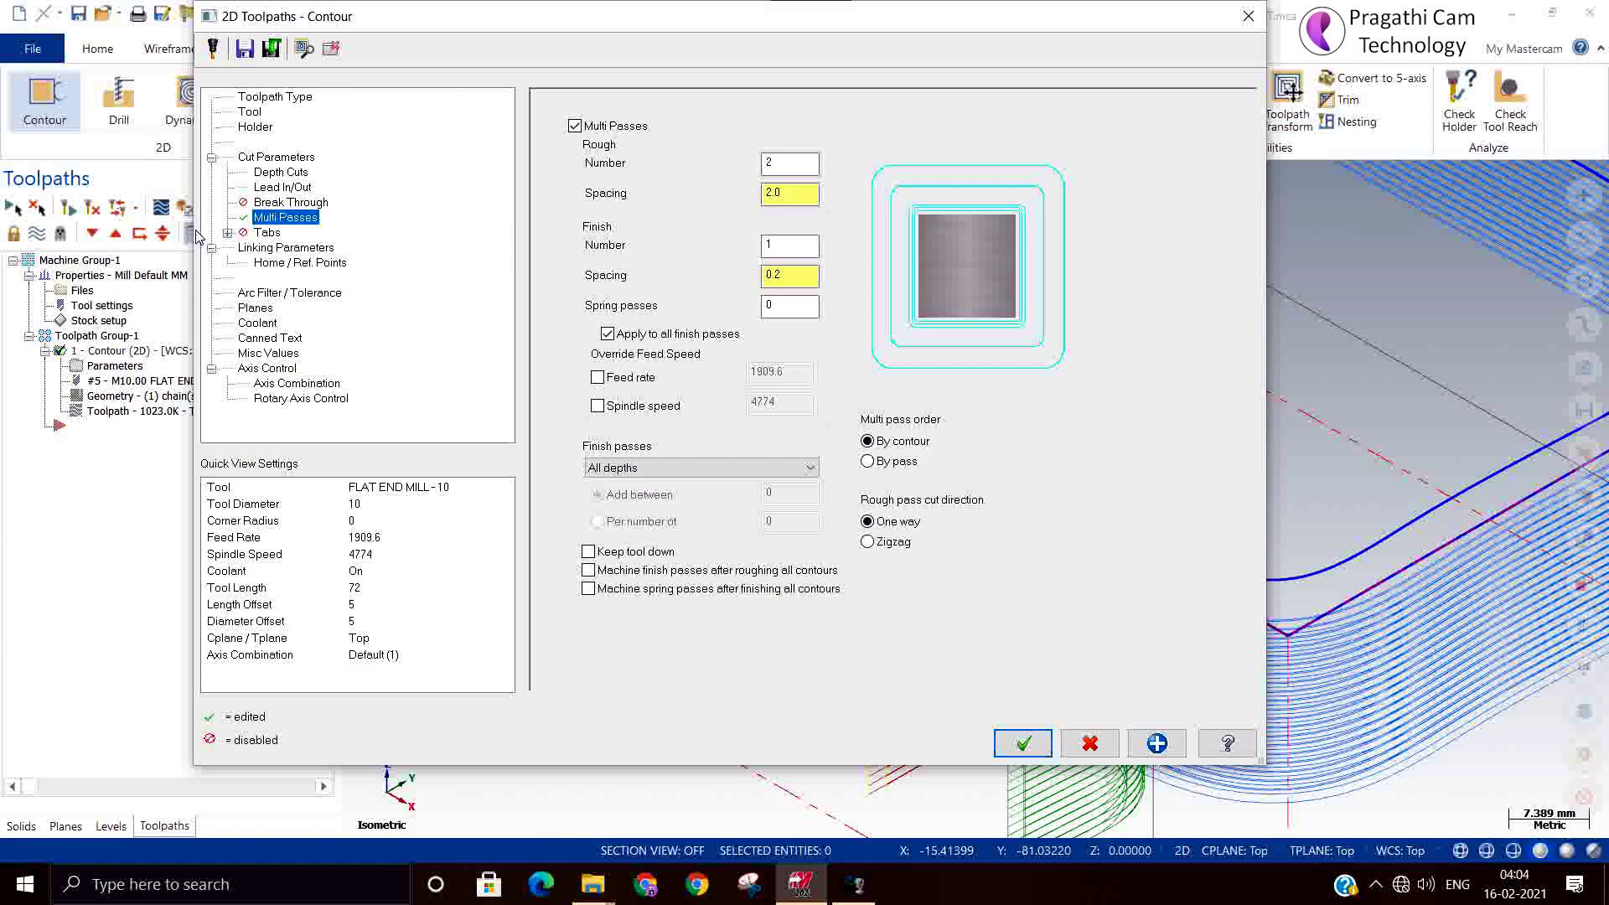
pyautogui.click(280, 157)
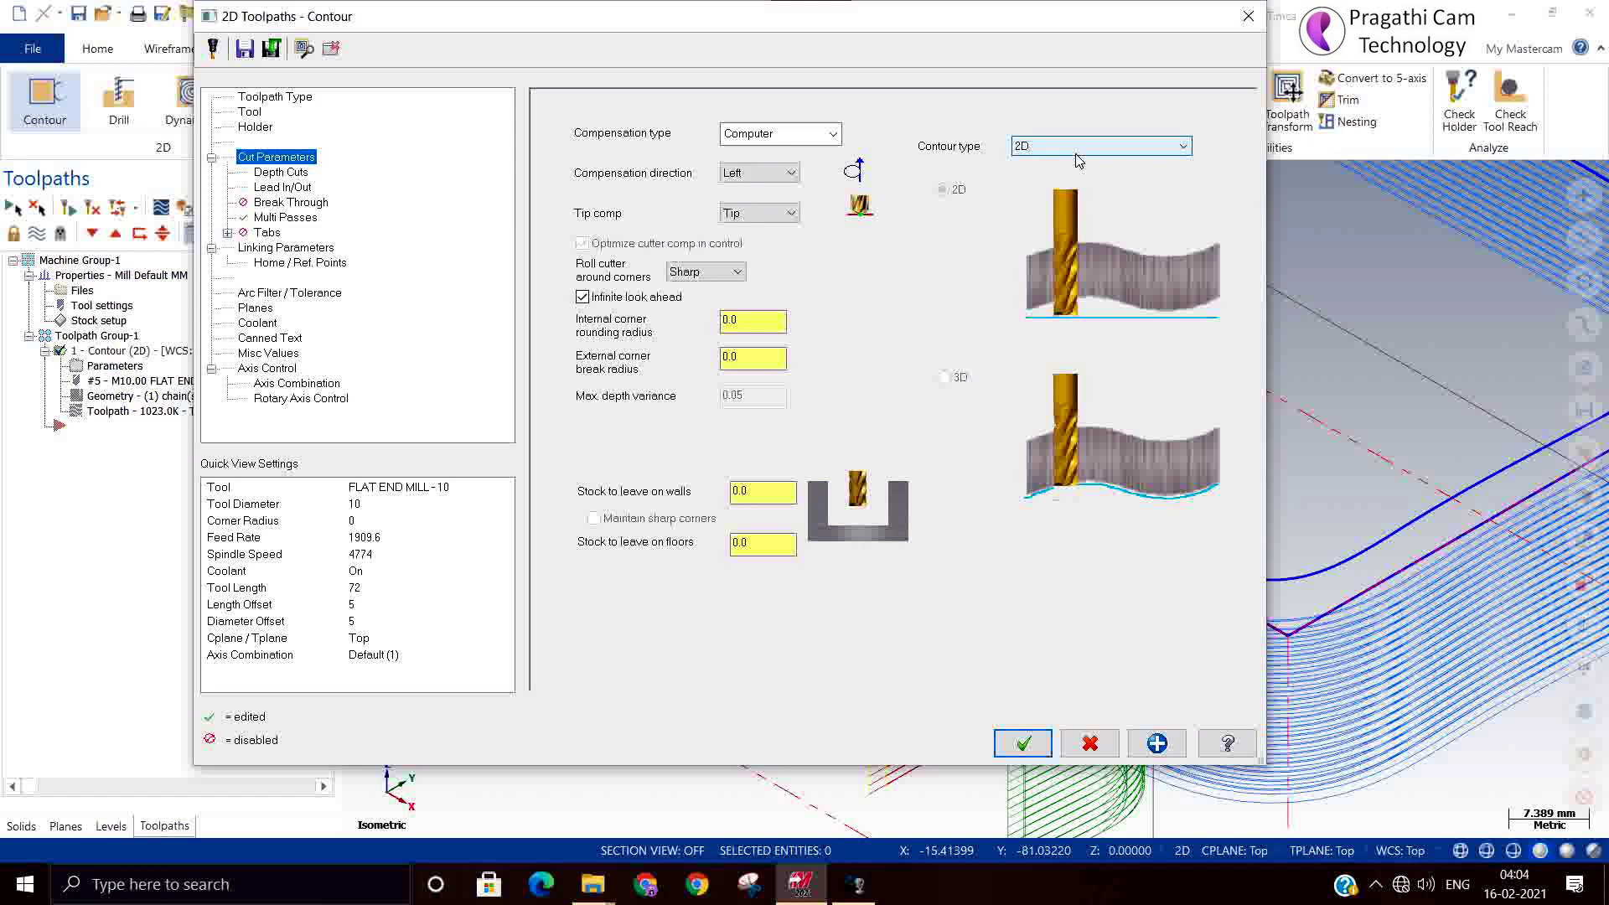
pyautogui.click(1023, 744)
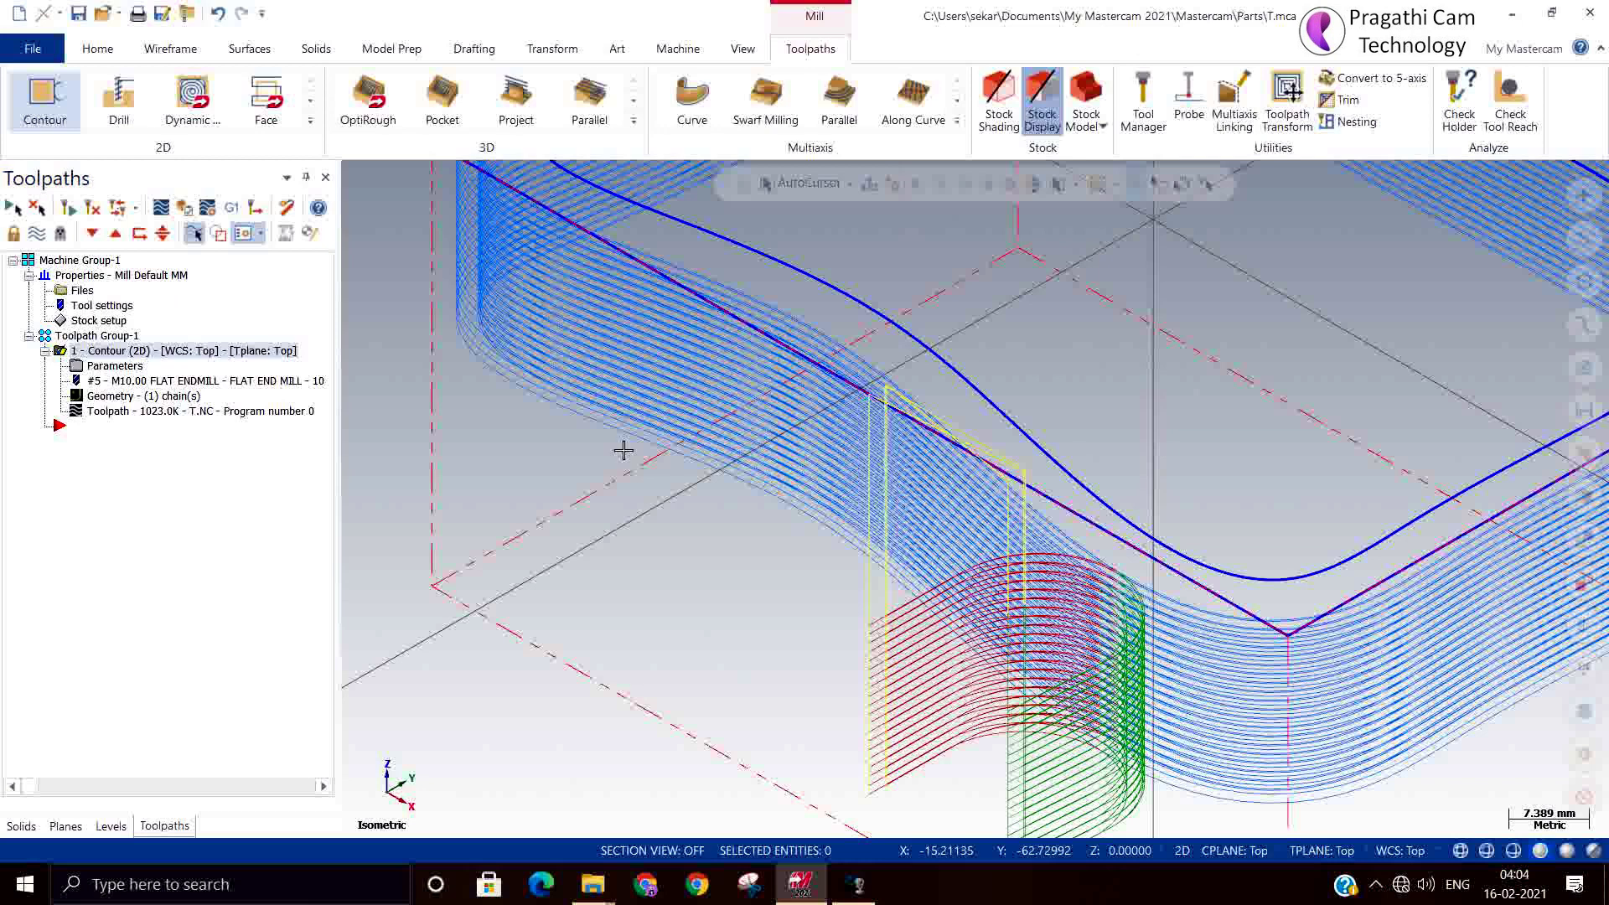
# Step: Verify the contour toolpath in Mastercam Simulator by playing the material removal through to its end
pyautogui.scroll(-3, 621, 449)
pyautogui.click(174, 208)
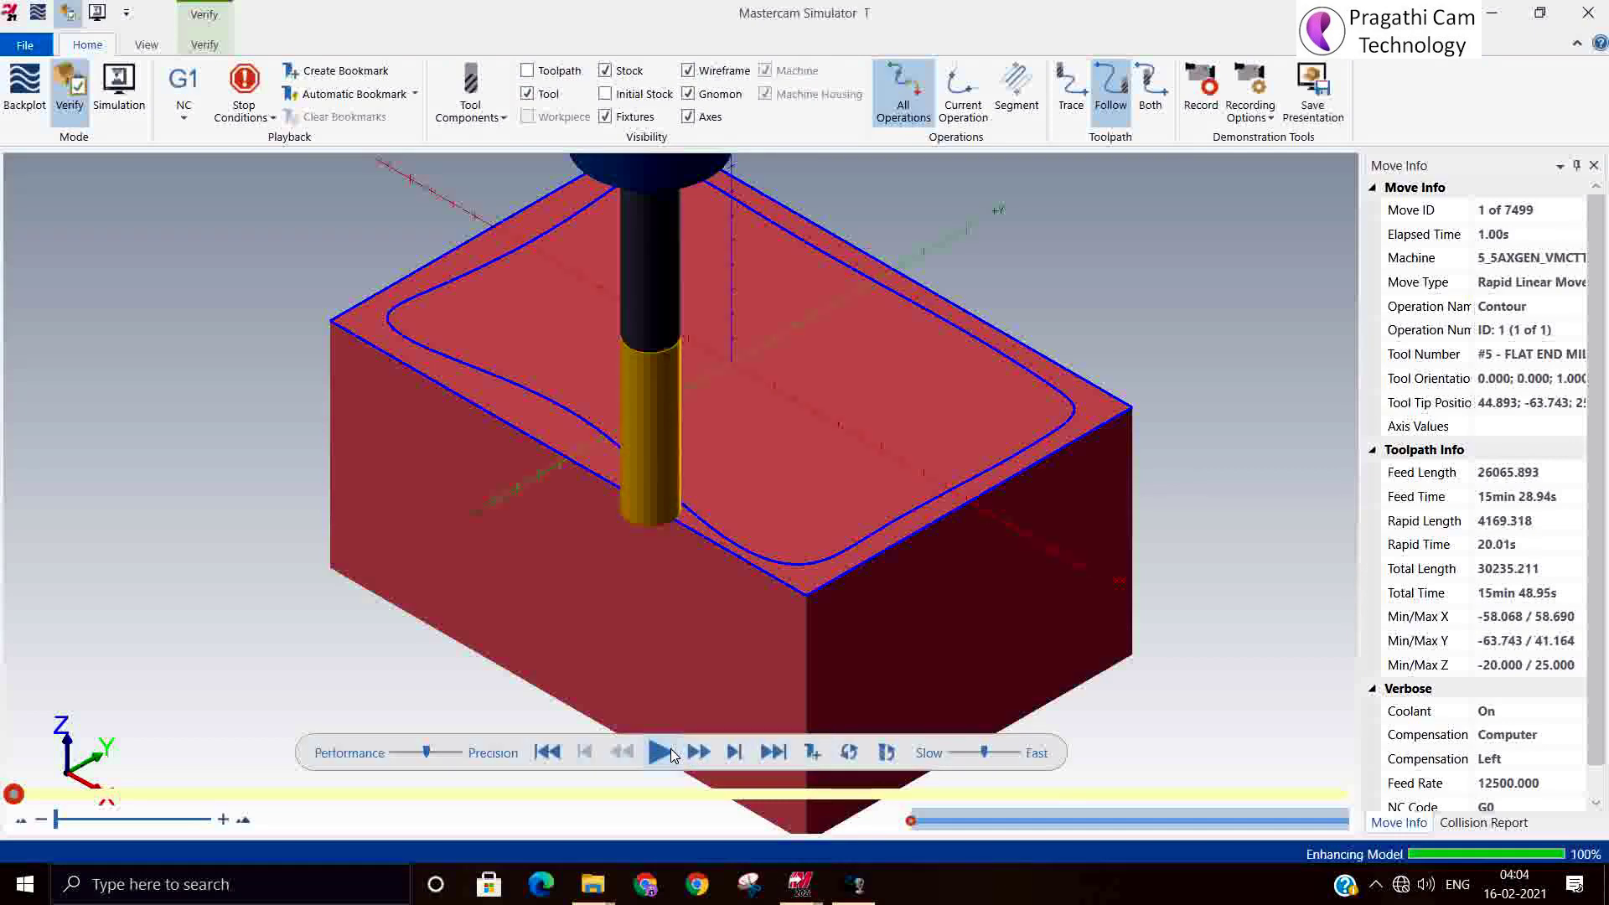
pyautogui.click(660, 752)
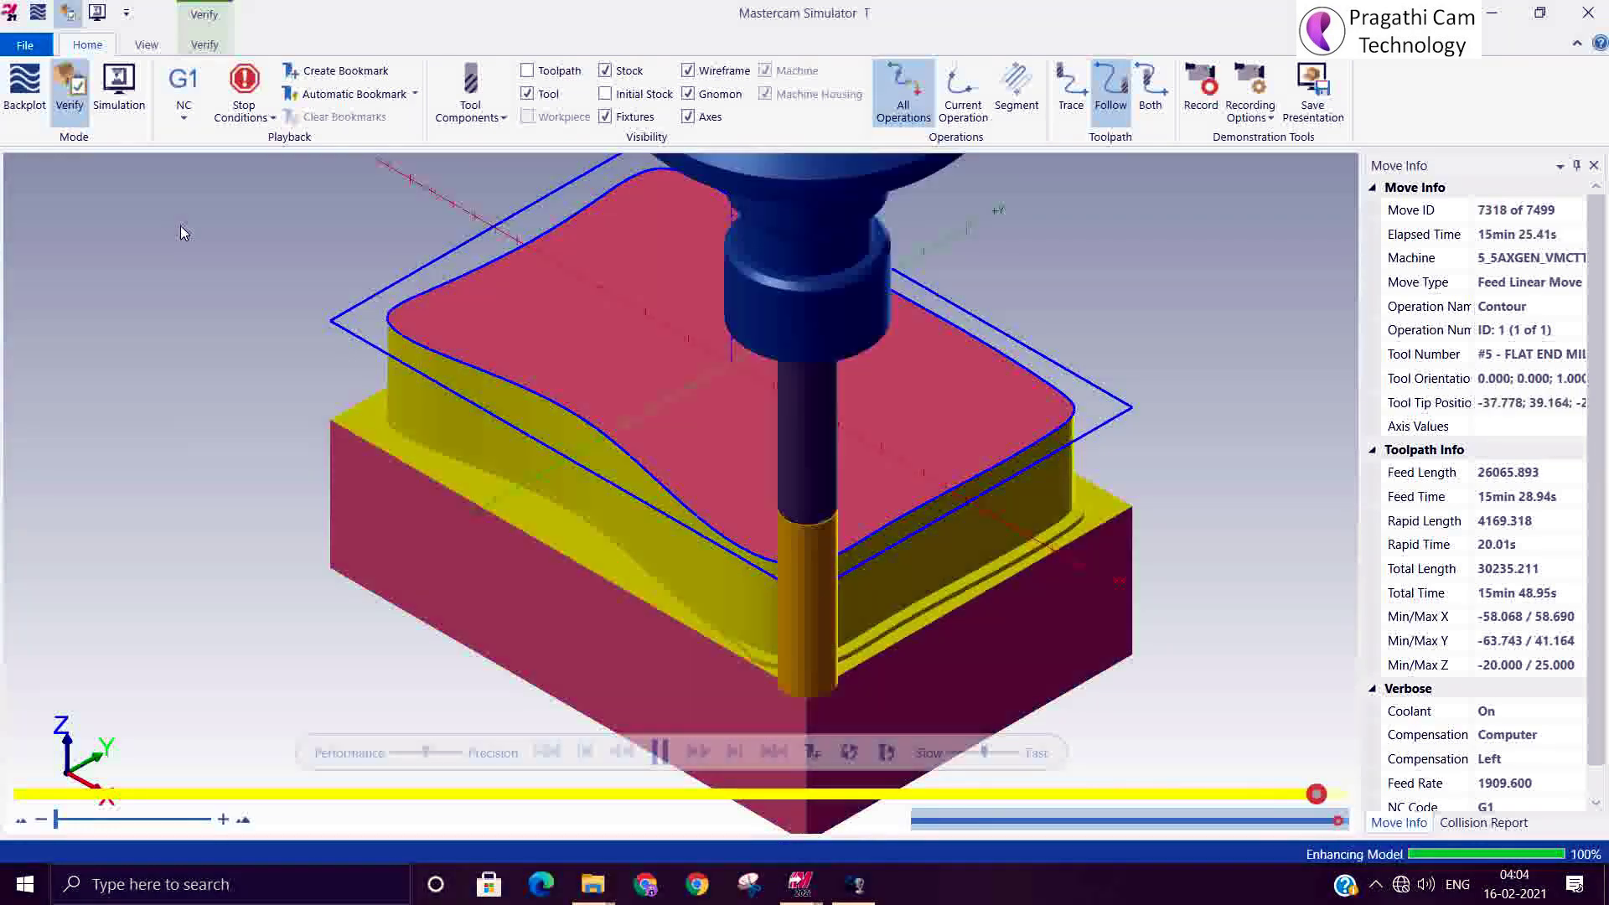
# Step: Inspect the machined wall of the verified part up close and in Isometric view, and close the simulator
pyautogui.scroll(10, 503, 285)
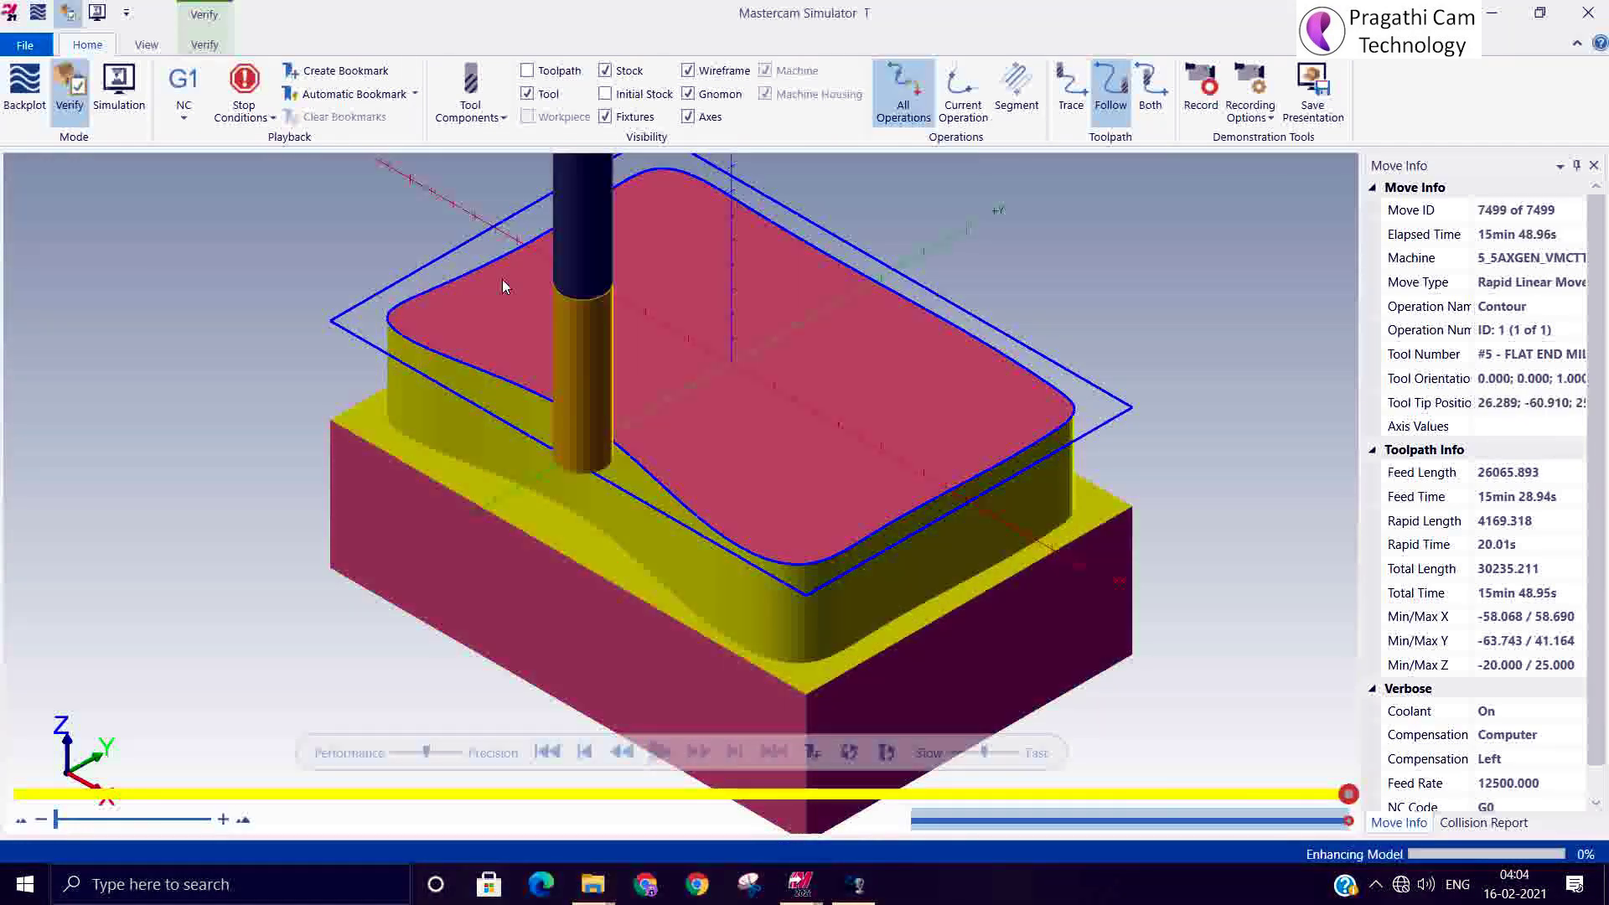
pyautogui.scroll(-6, 540, 344)
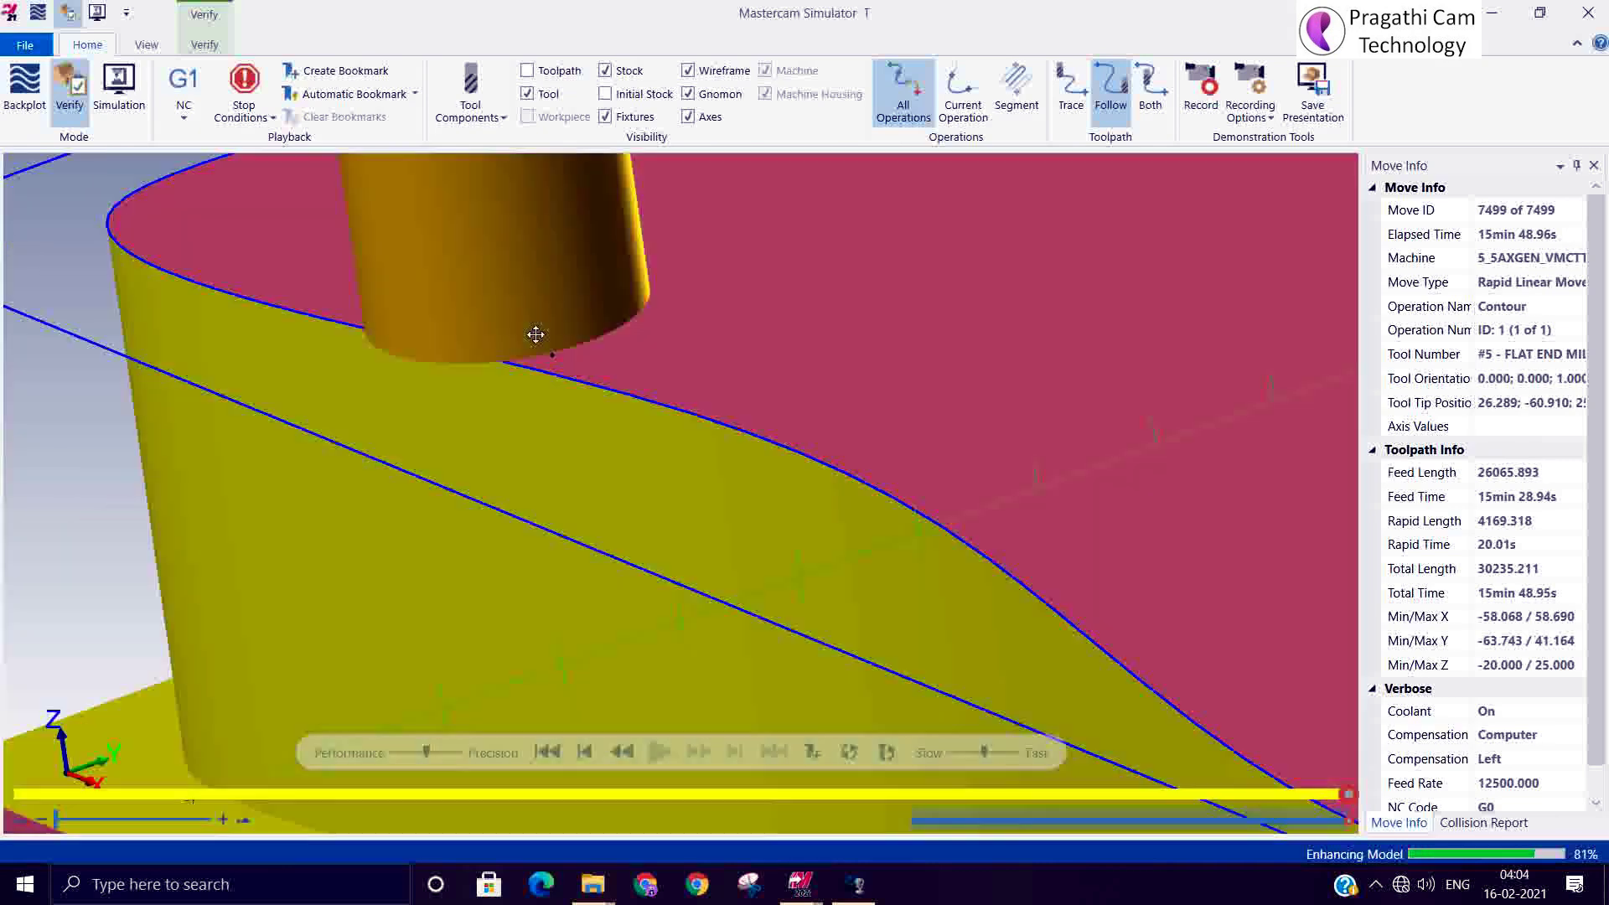
pyautogui.scroll(4, 516, 336)
pyautogui.scroll(-5, 526, 344)
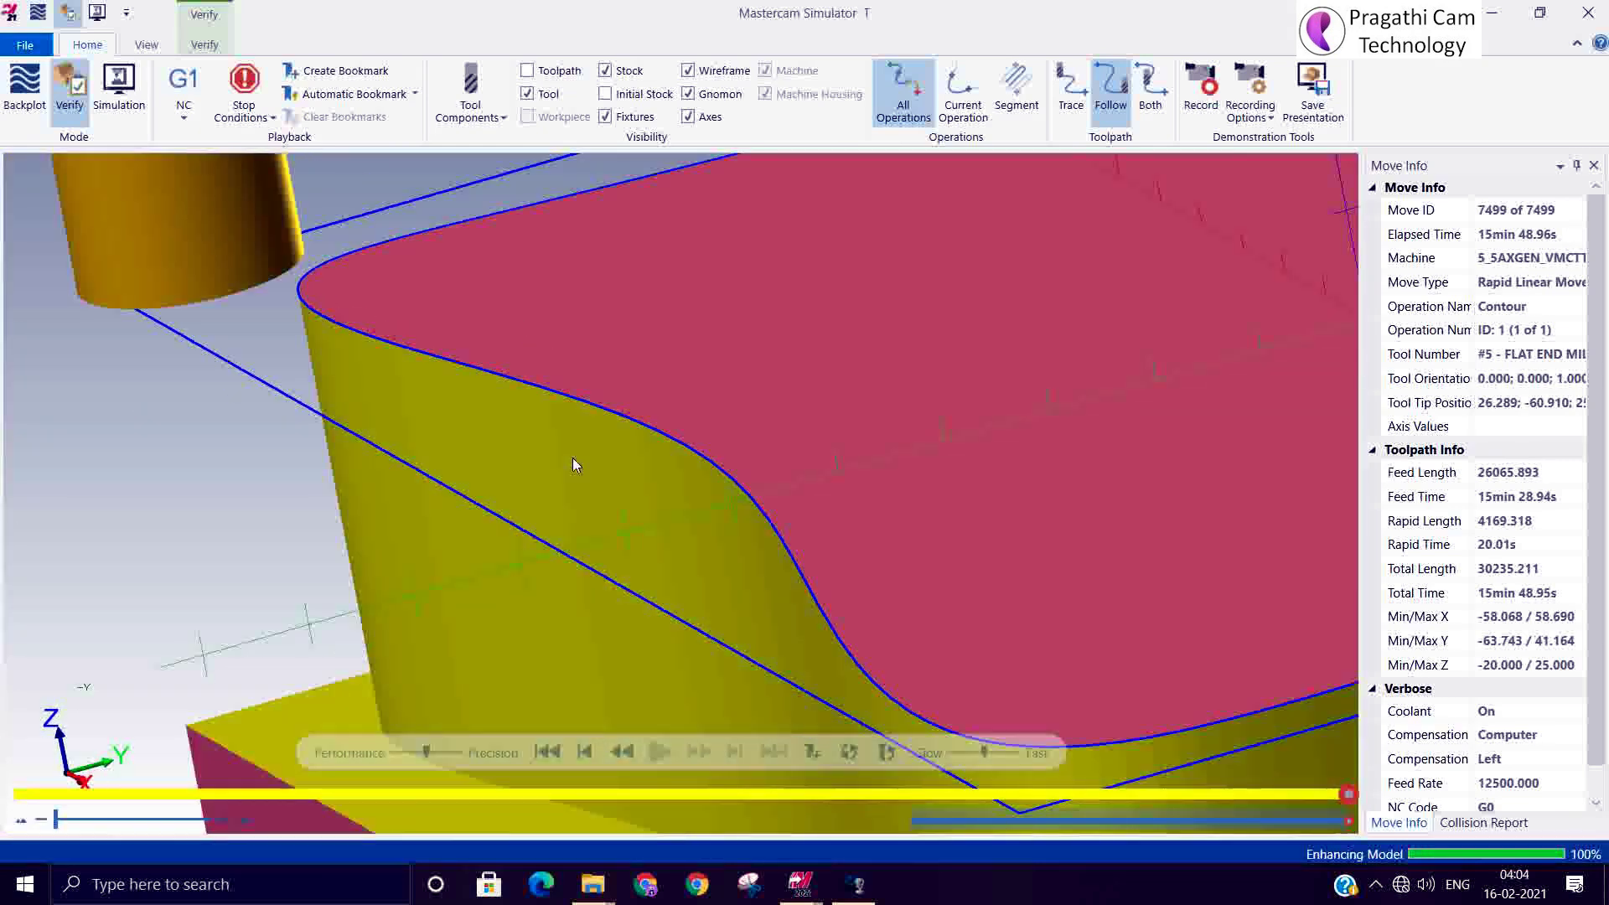
pyautogui.rightClick(187, 300)
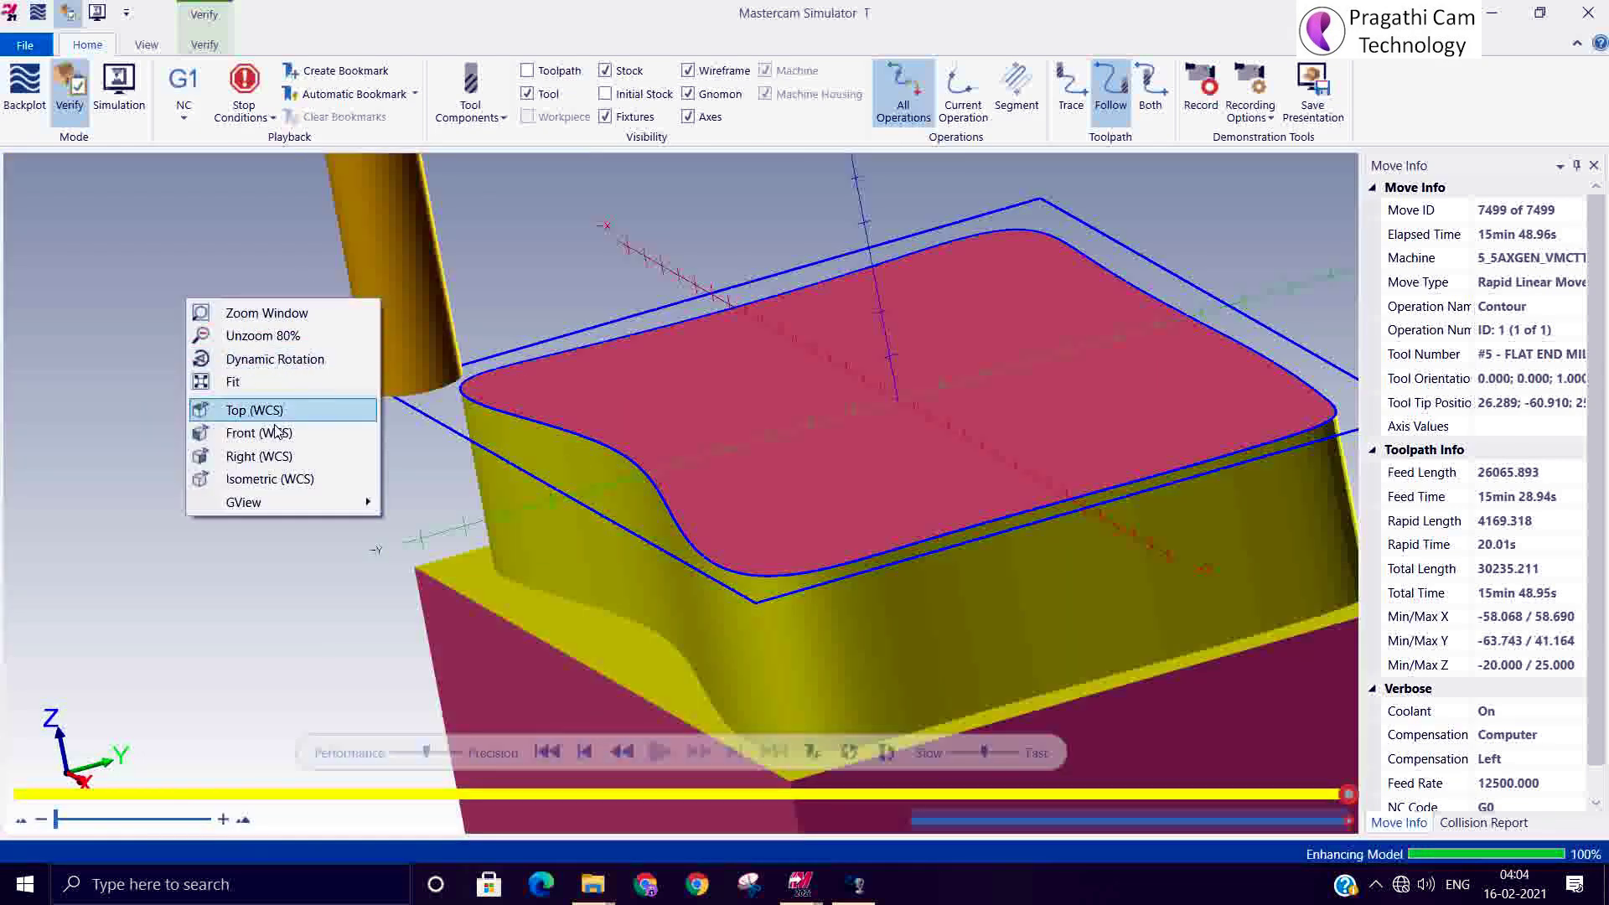
pyautogui.click(293, 478)
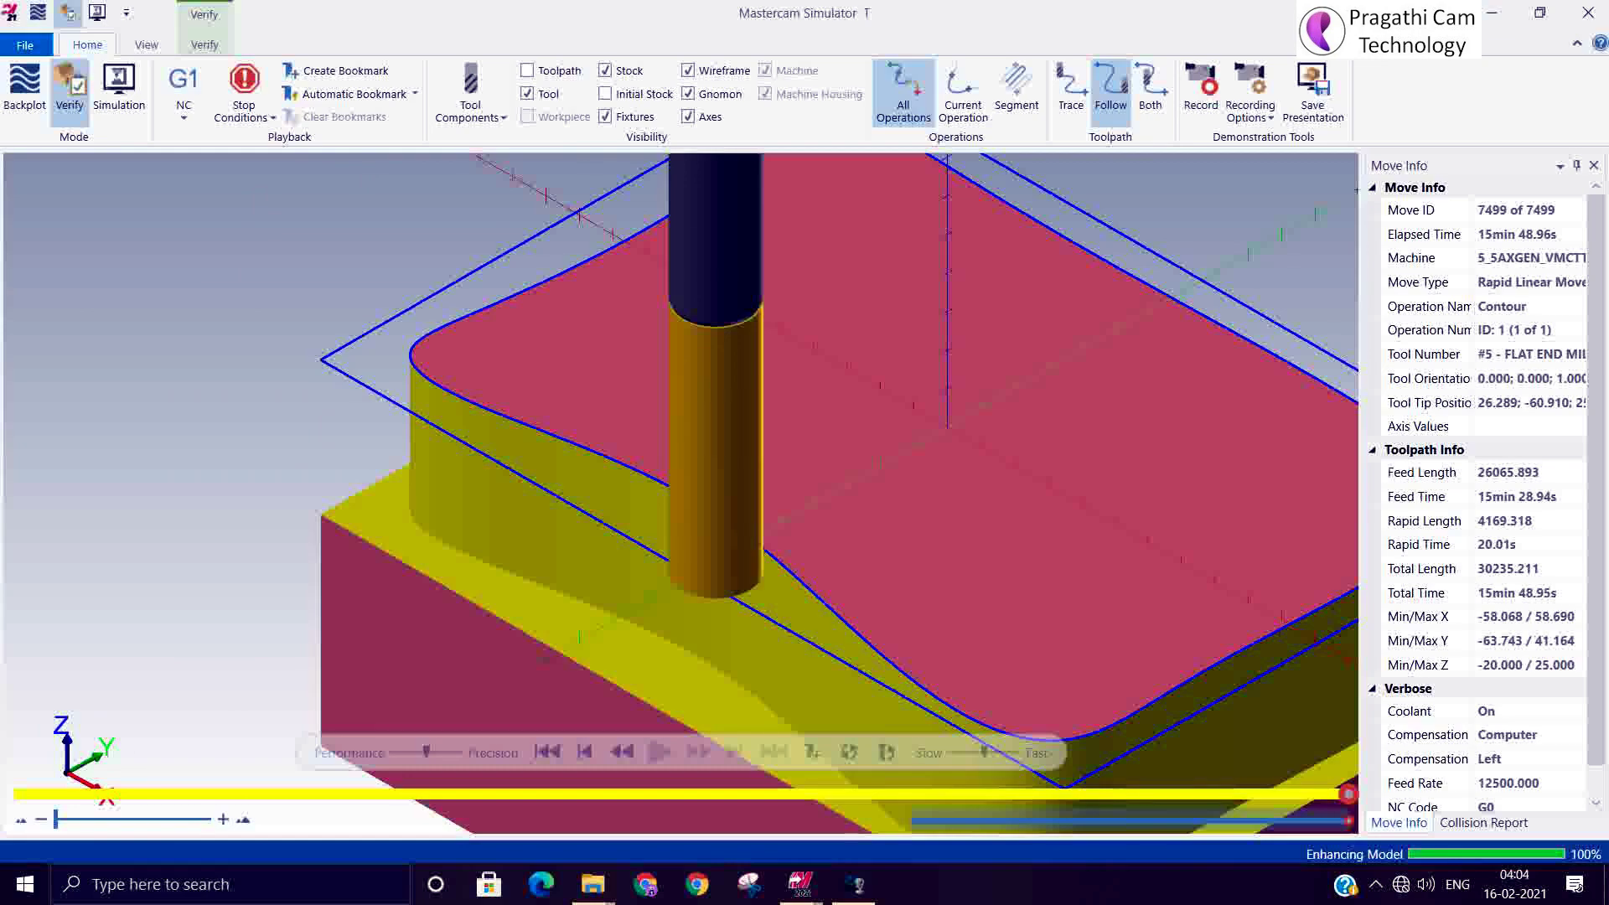
pyautogui.click(1586, 13)
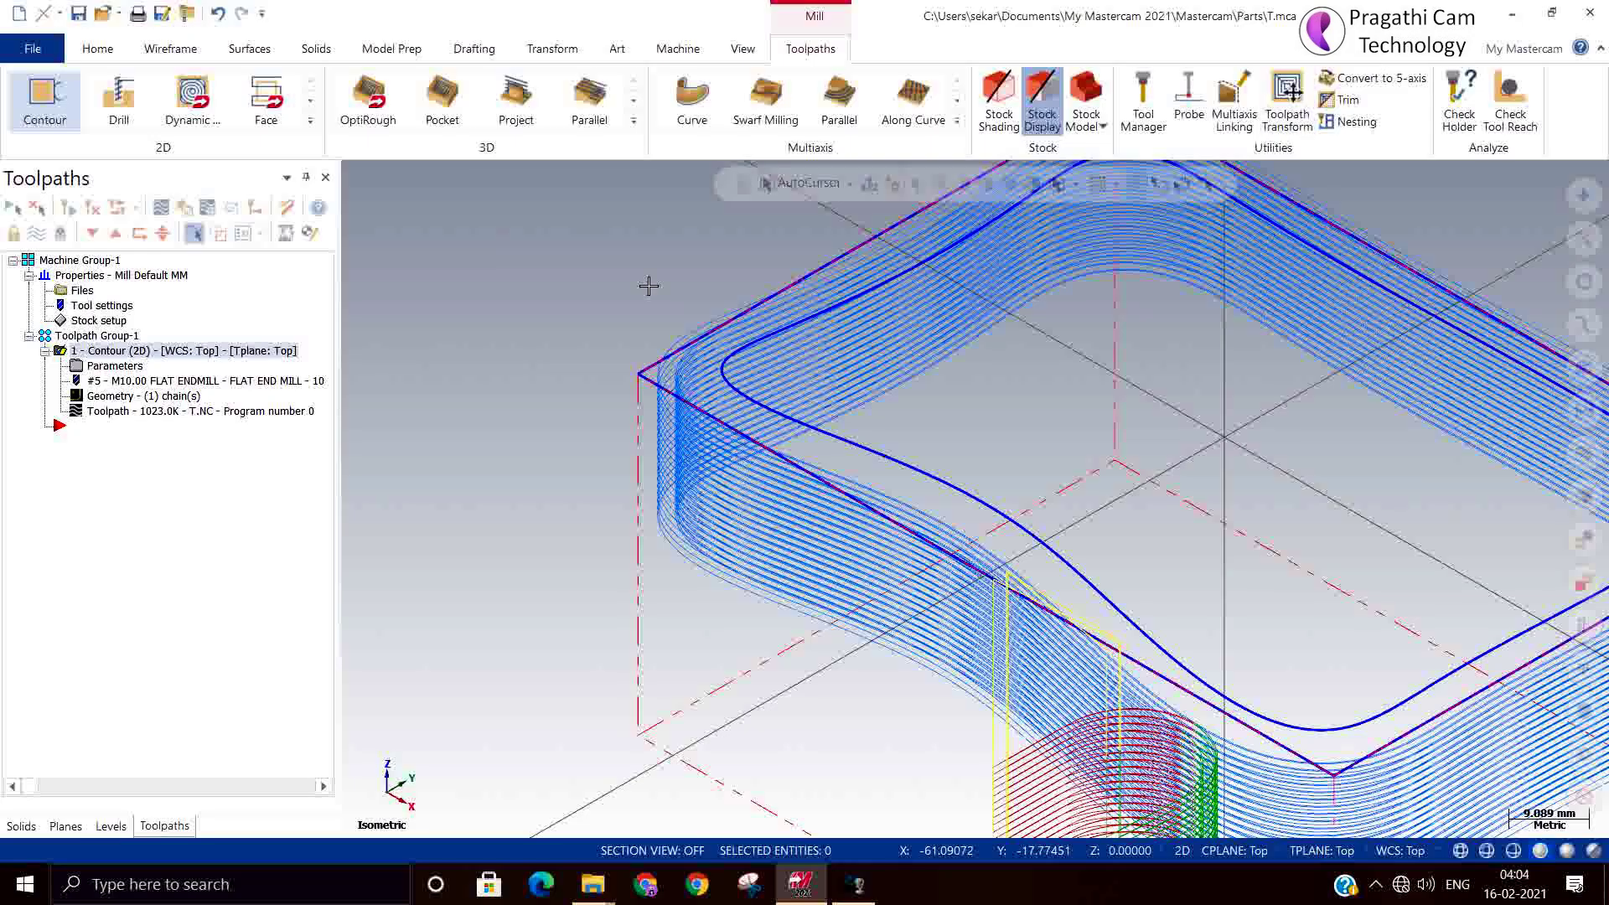
# Step: Hide the first toolpath's display and create a second contour toolpath on the closed curved profile chain
pyautogui.click(69, 208)
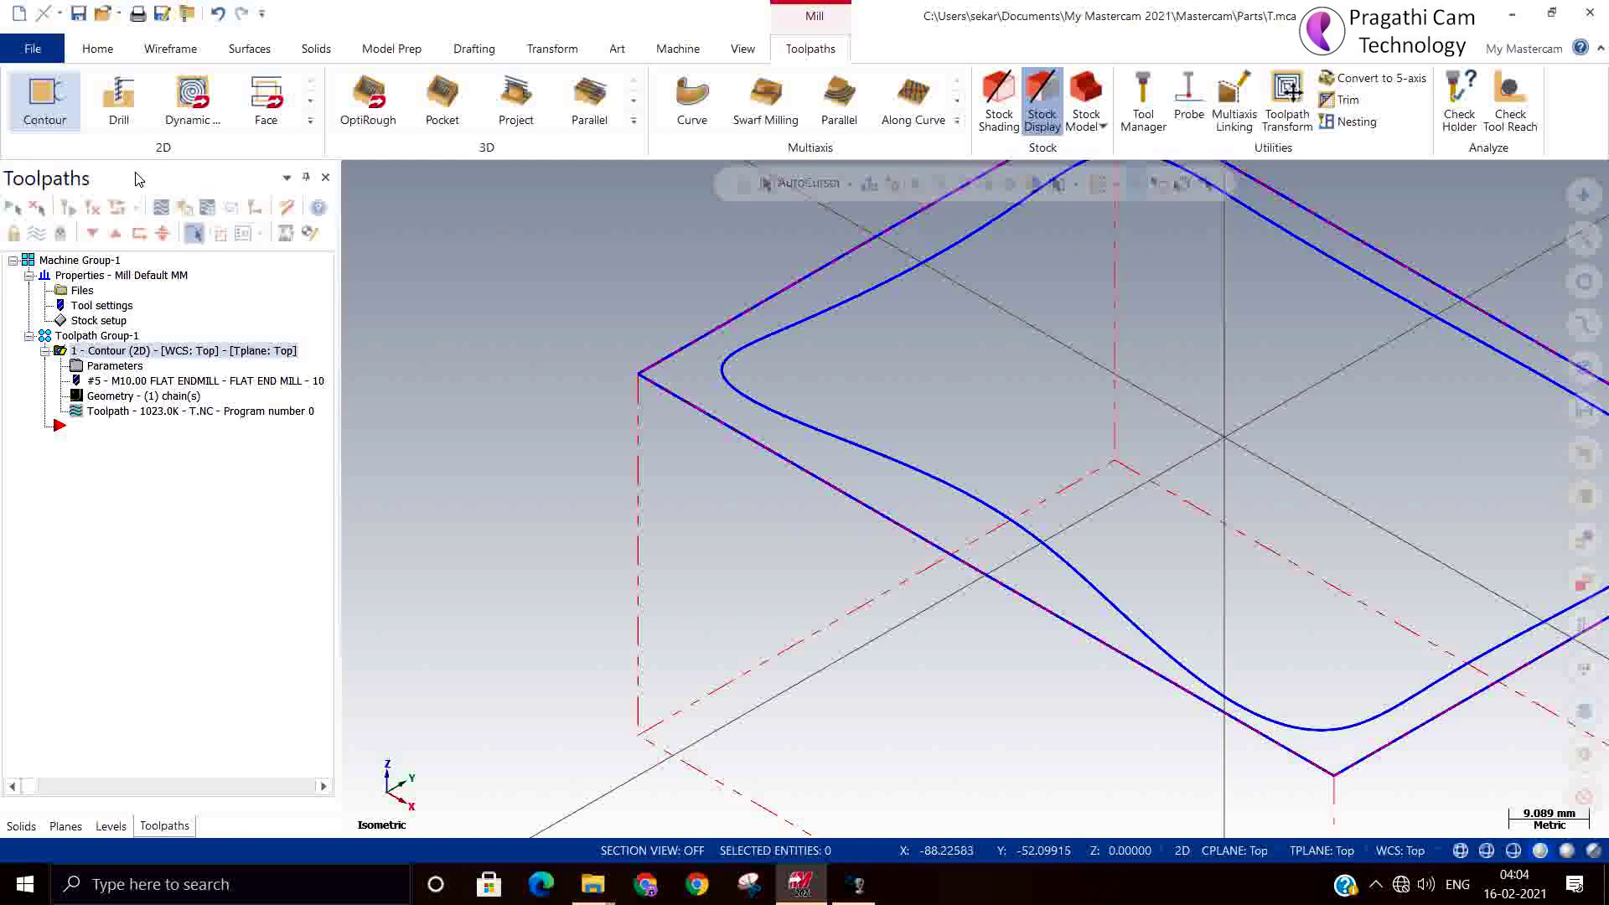
pyautogui.click(45, 96)
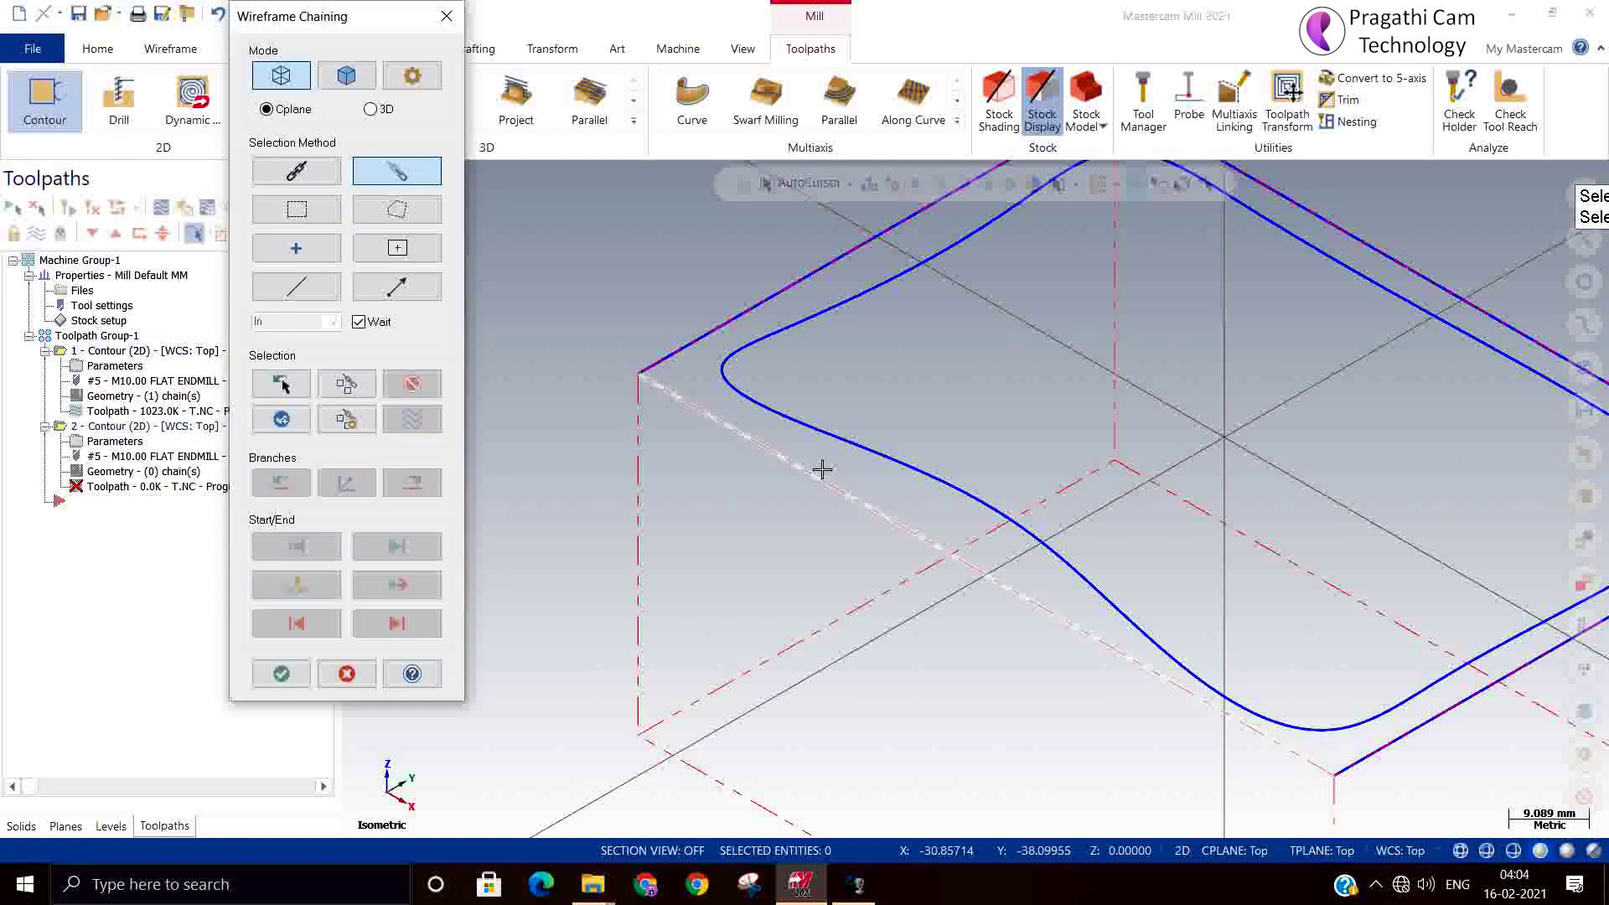
pyautogui.click(964, 493)
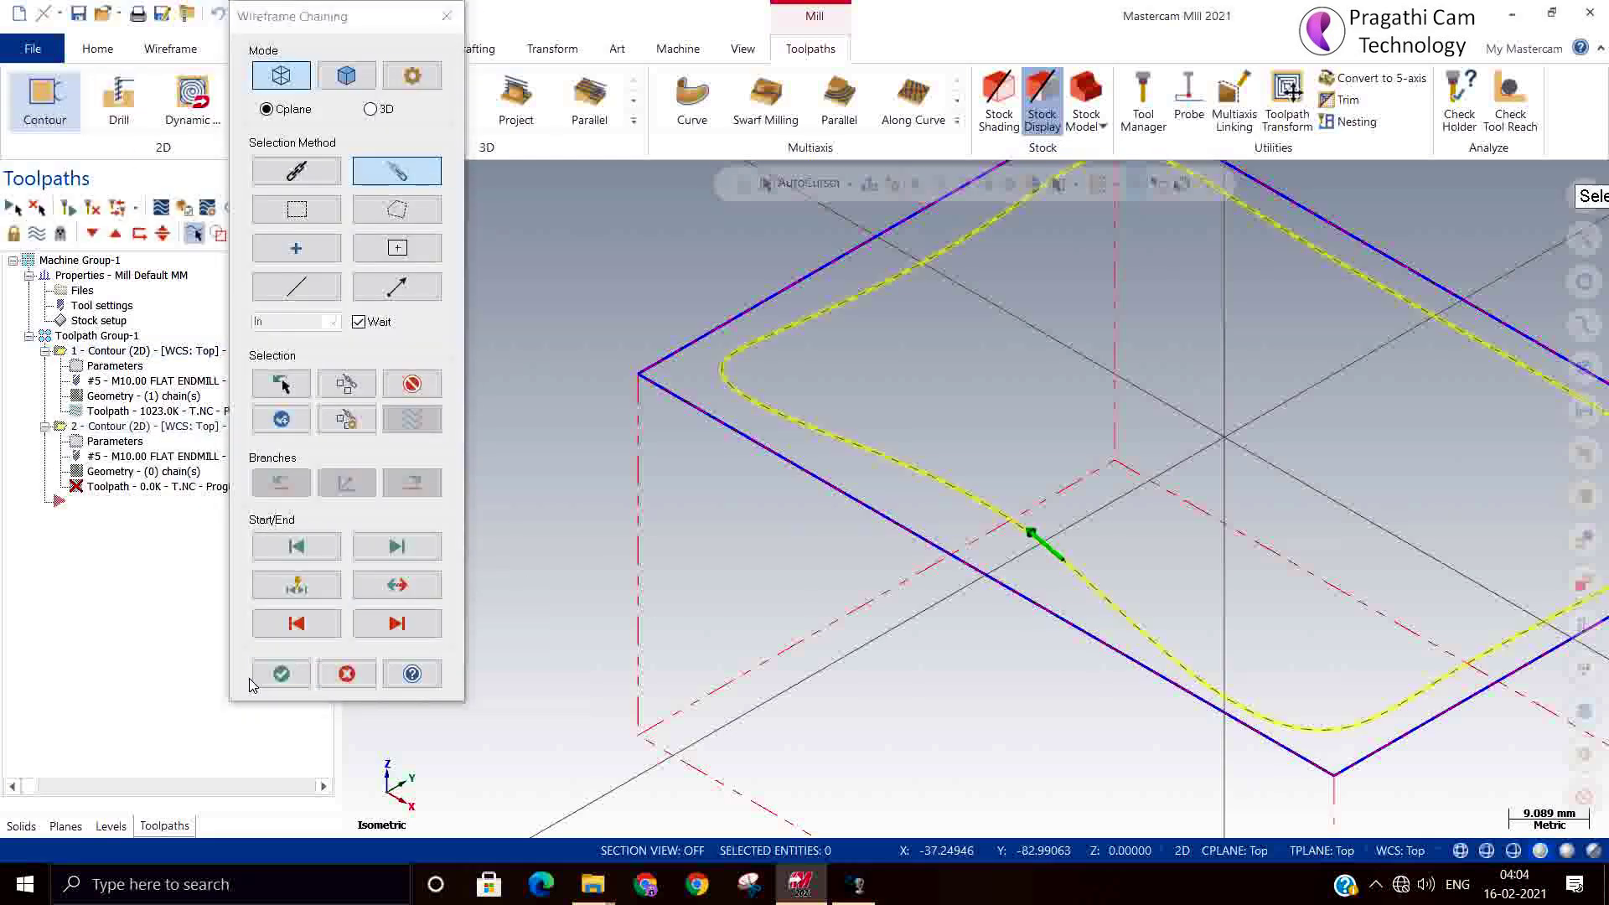
pyautogui.click(280, 674)
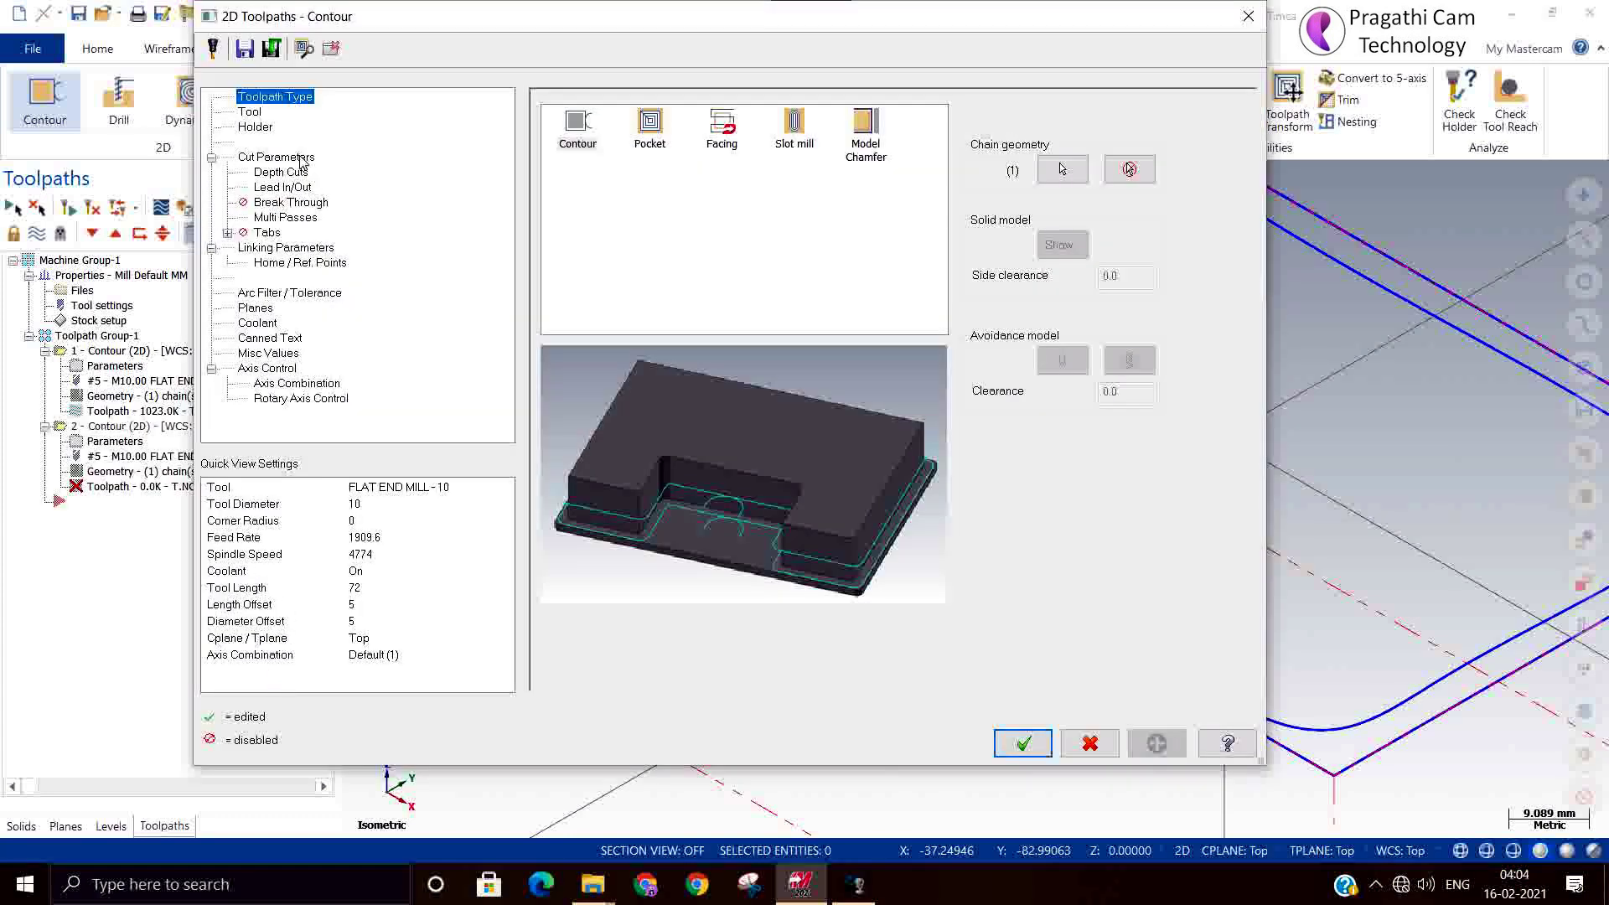
# Step: Filter the Mill_mm tool library to chamfer mills only and select the 10 mm chamfer mill, number 244, for the second contour
pyautogui.click(255, 127)
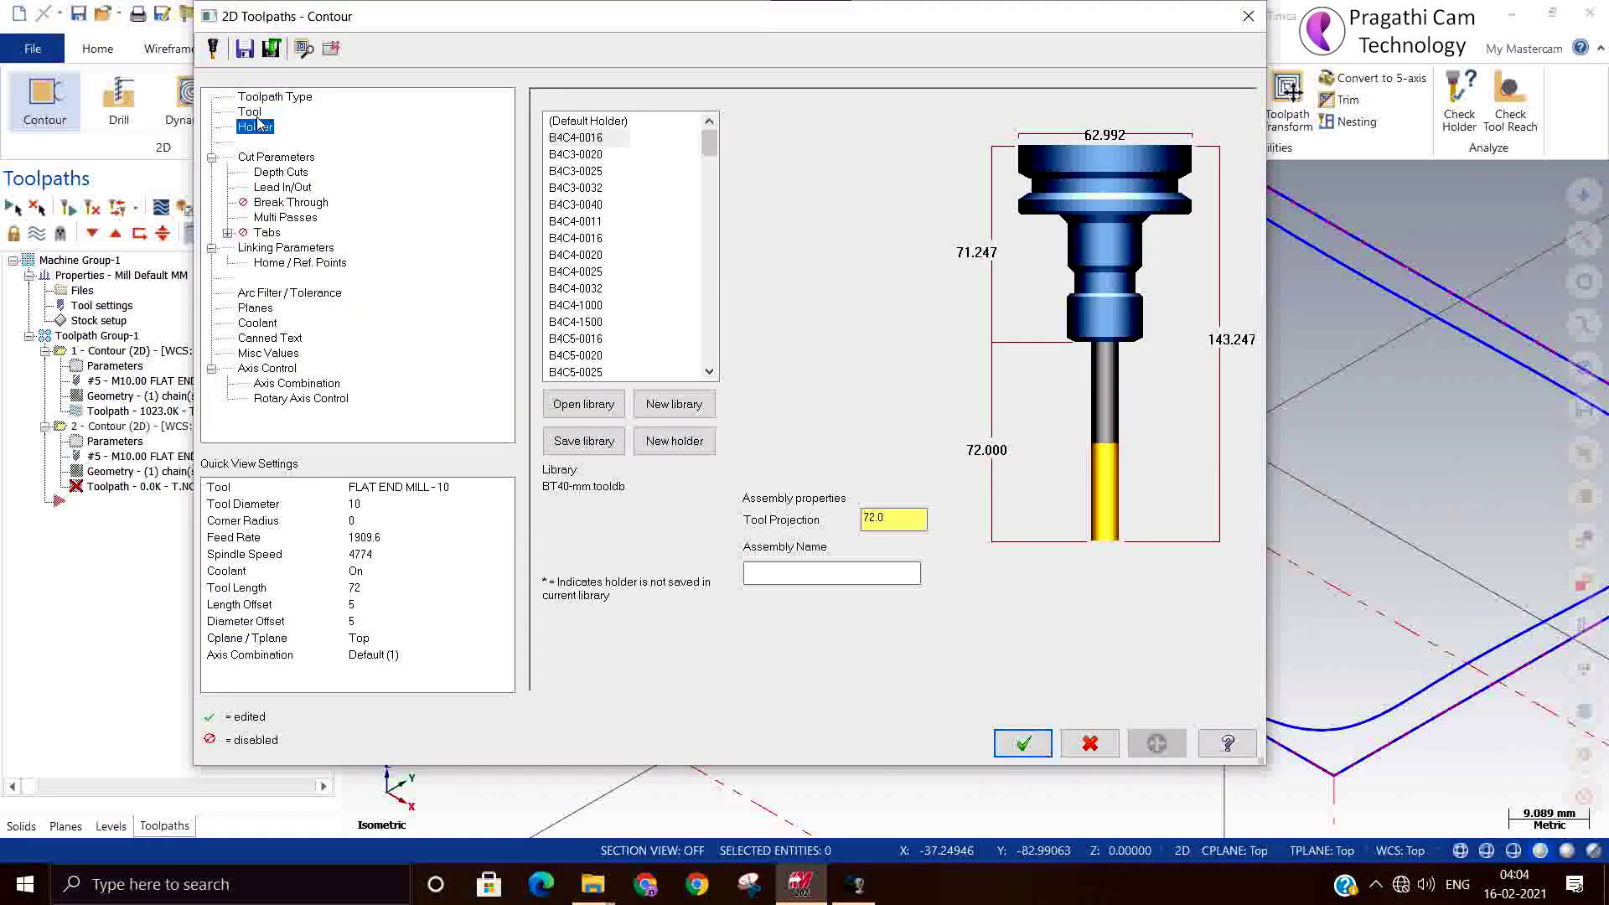
pyautogui.click(251, 112)
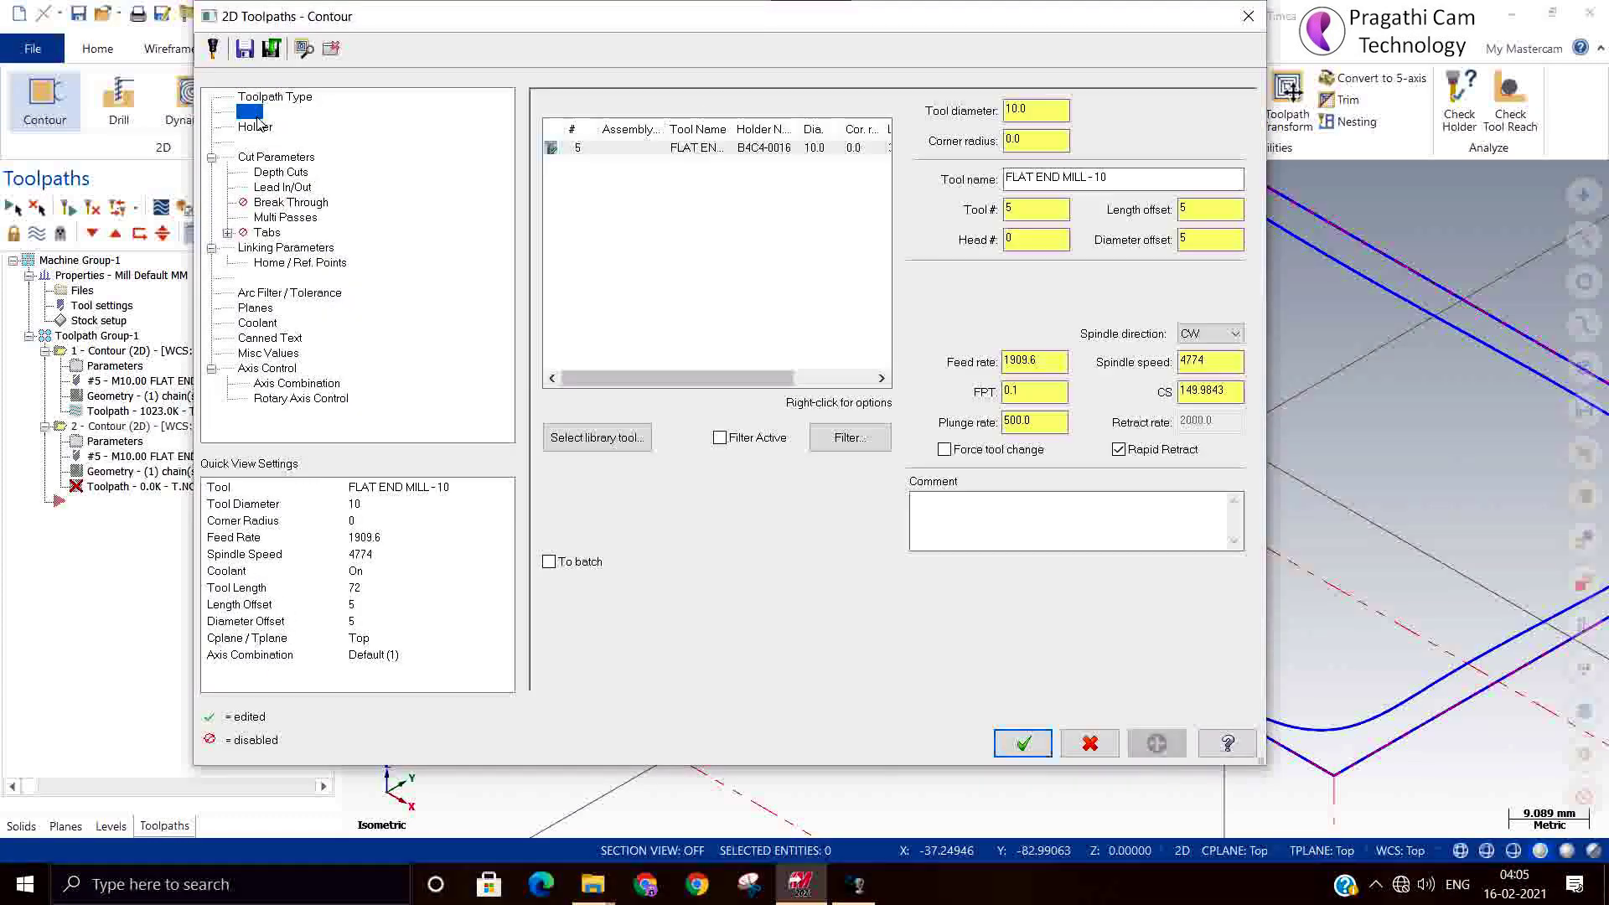
pyautogui.rightClick(605, 289)
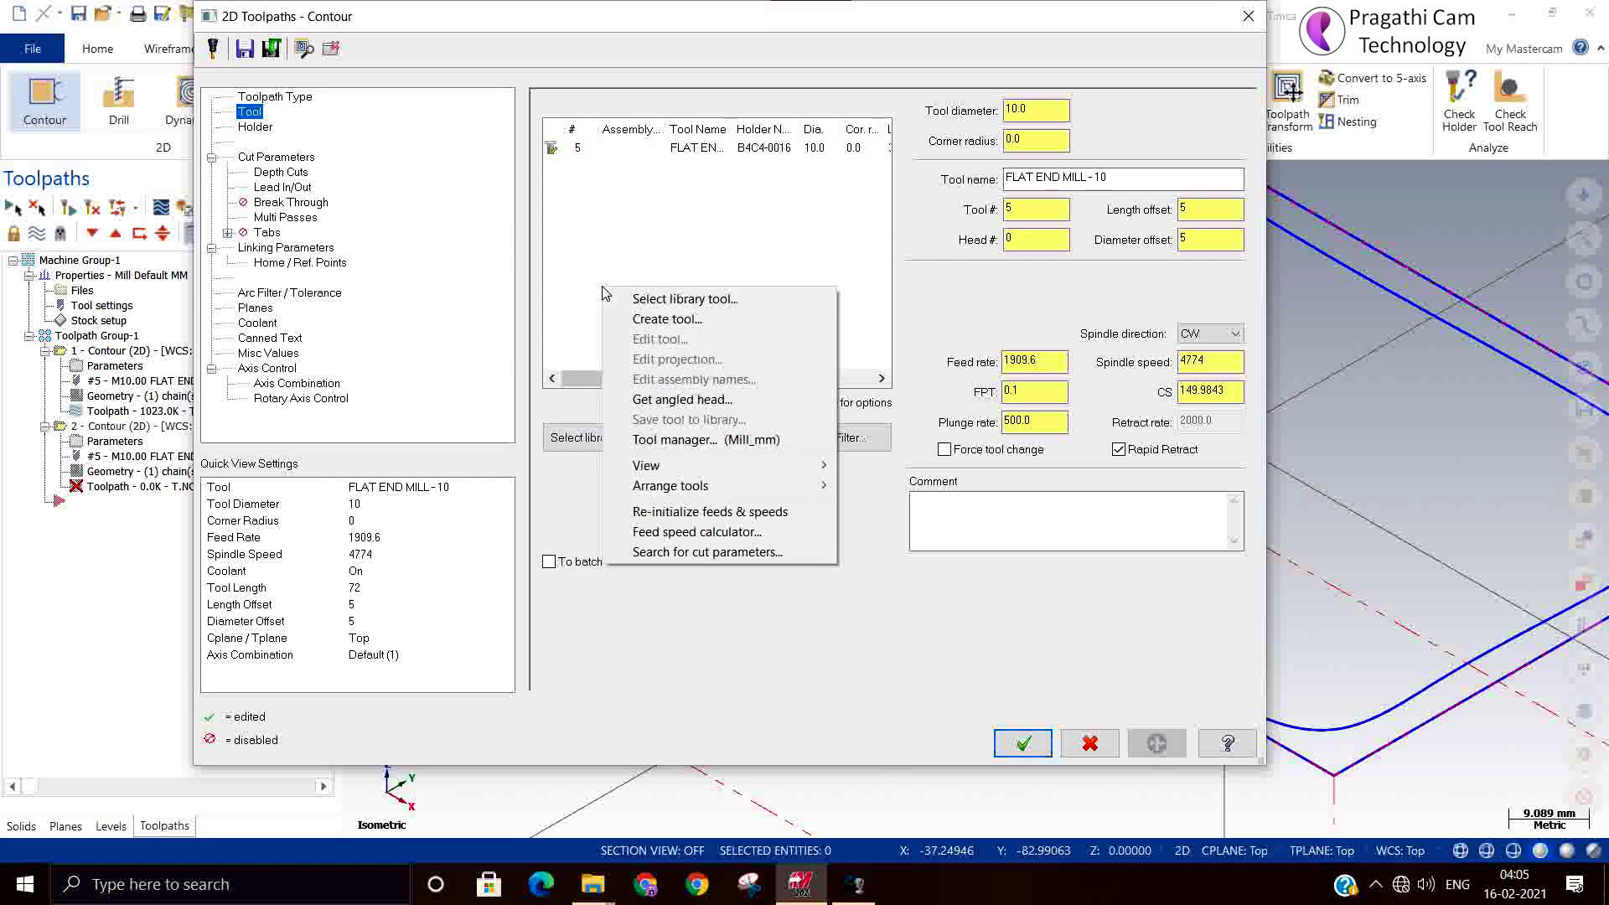
pyautogui.click(678, 300)
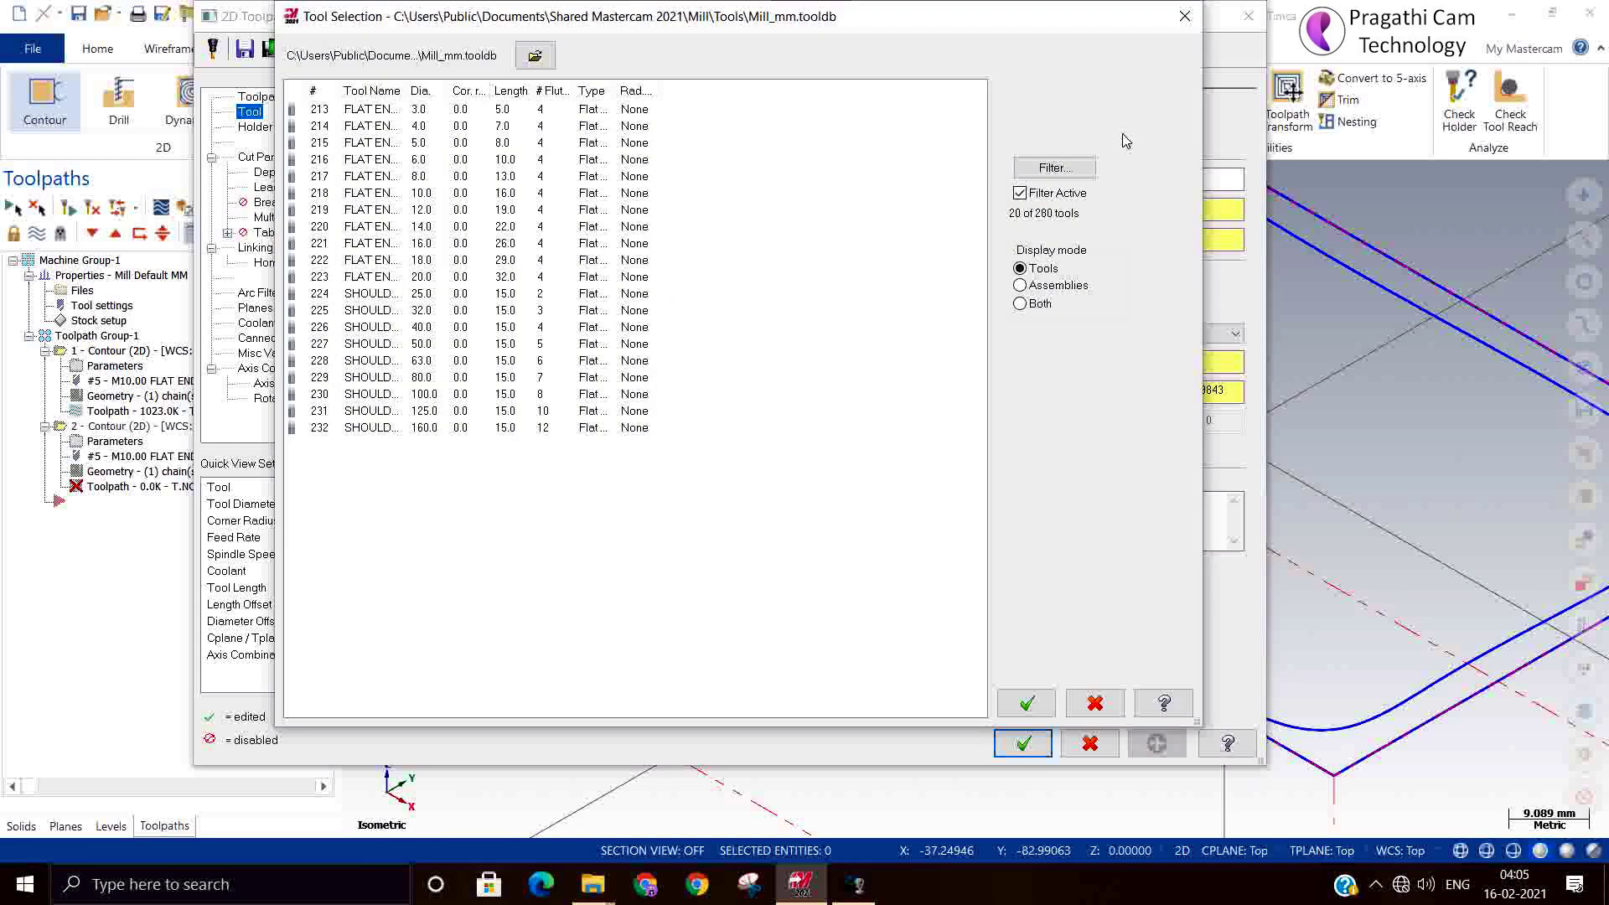
pyautogui.click(1066, 170)
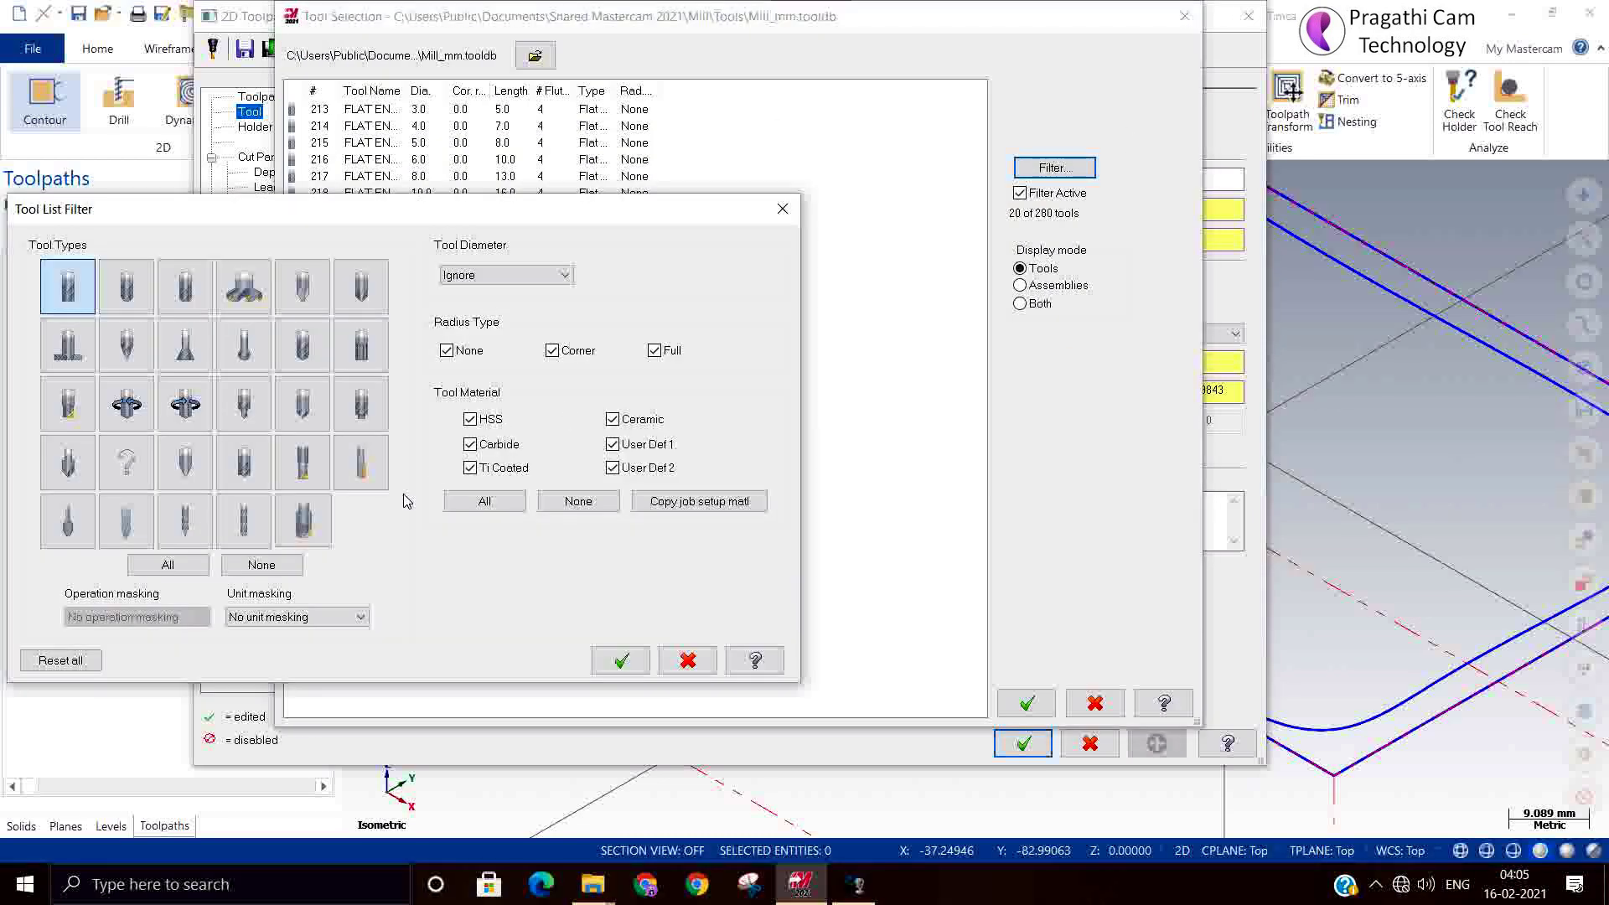
pyautogui.click(262, 565)
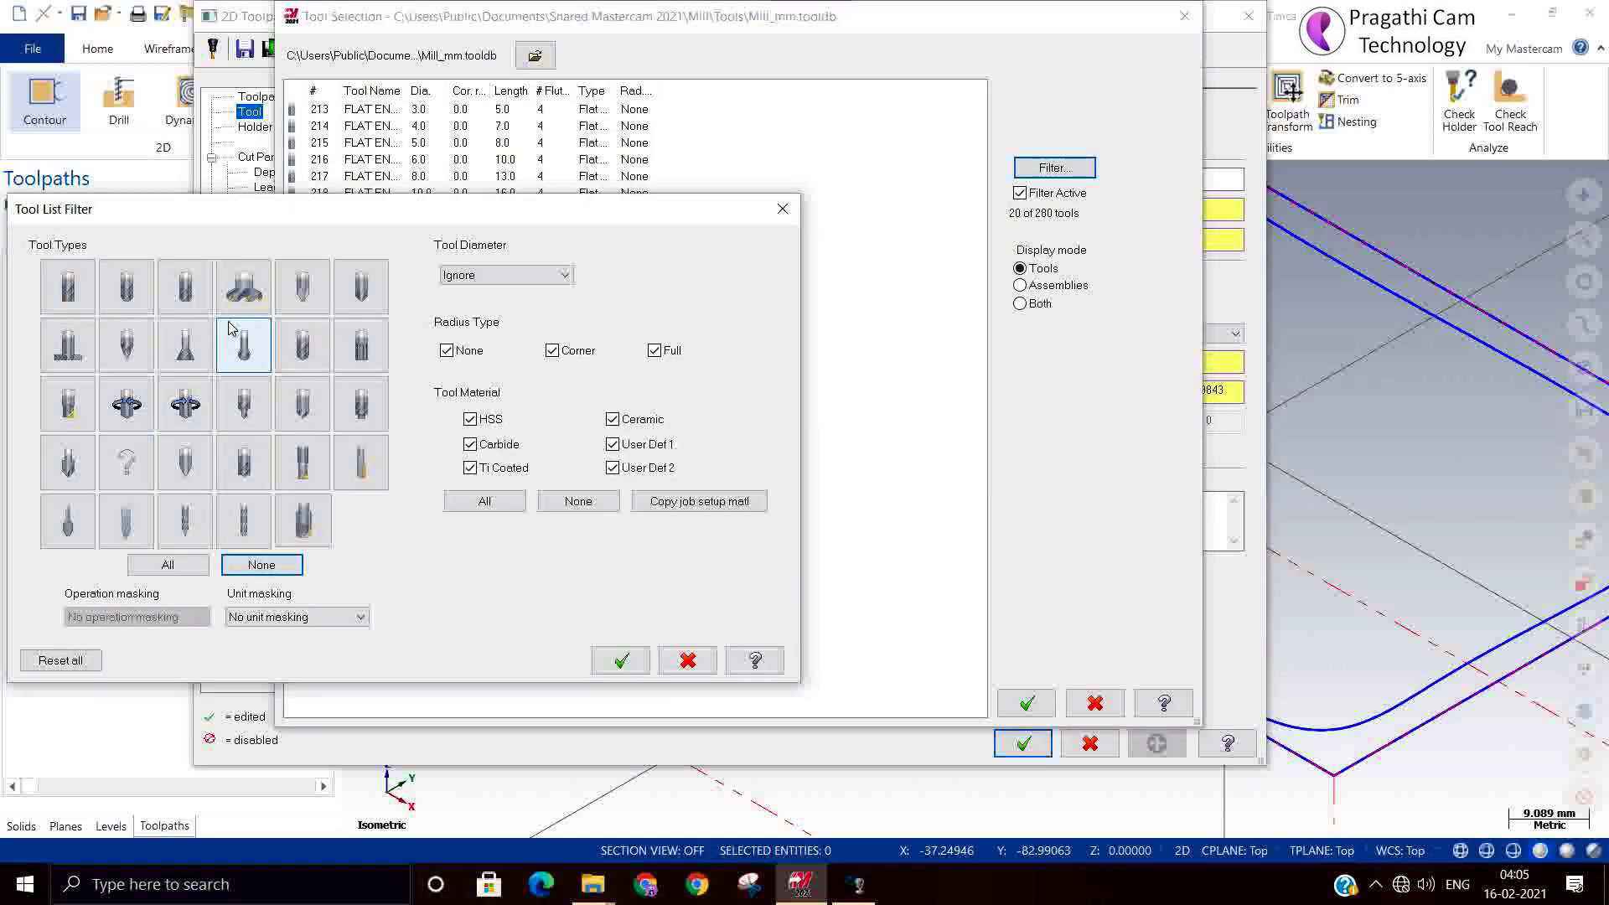
pyautogui.click(361, 287)
pyautogui.click(621, 661)
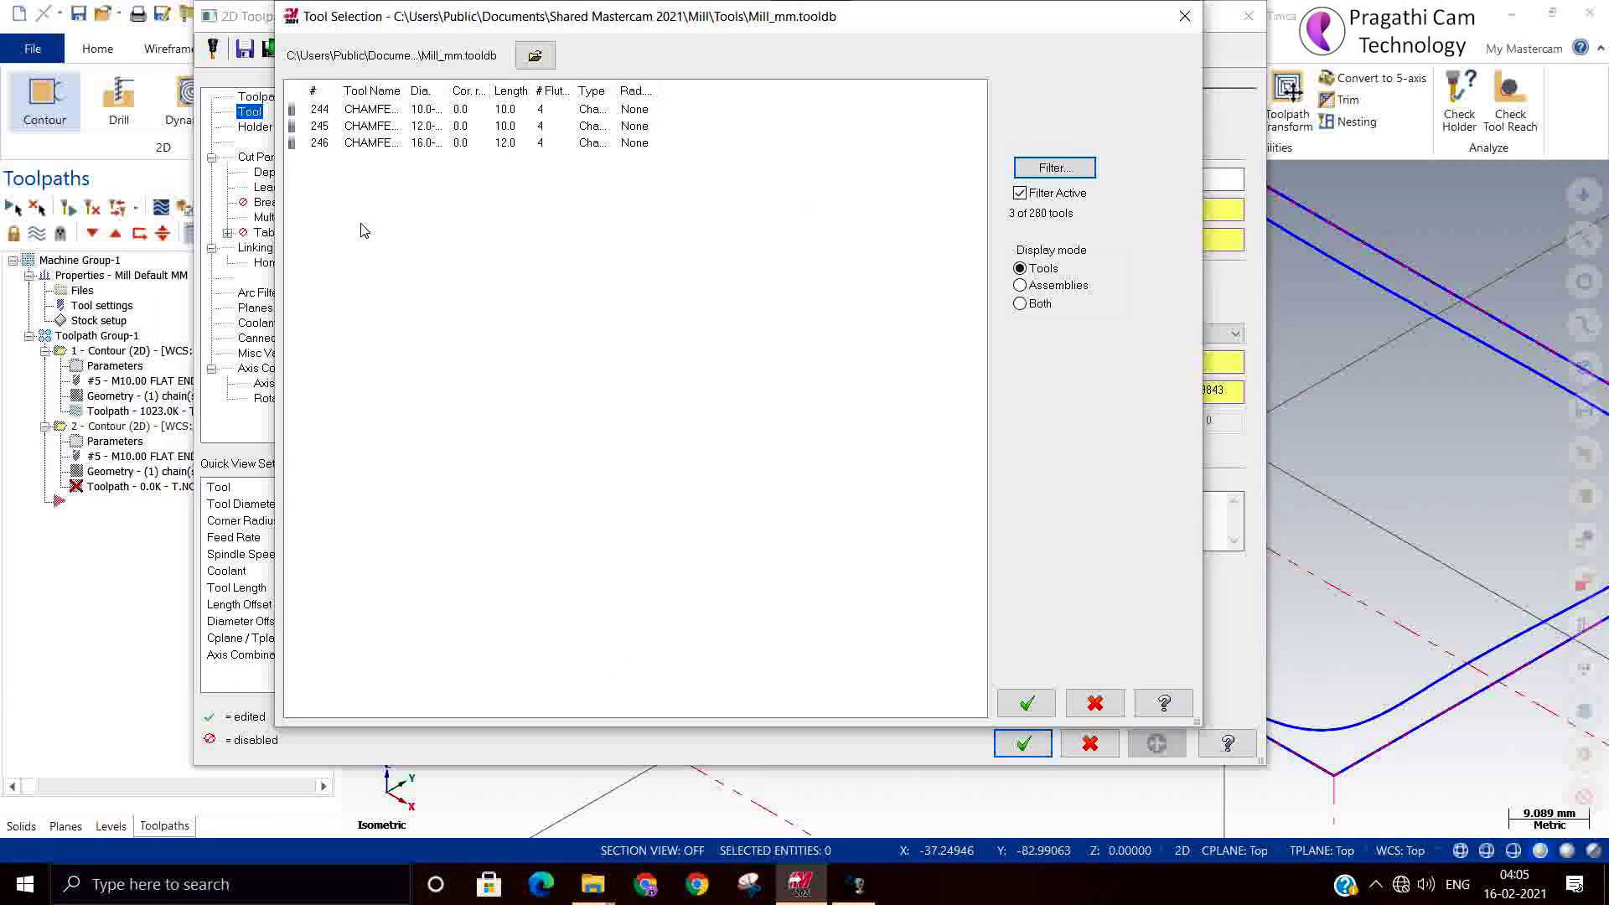
pyautogui.click(376, 111)
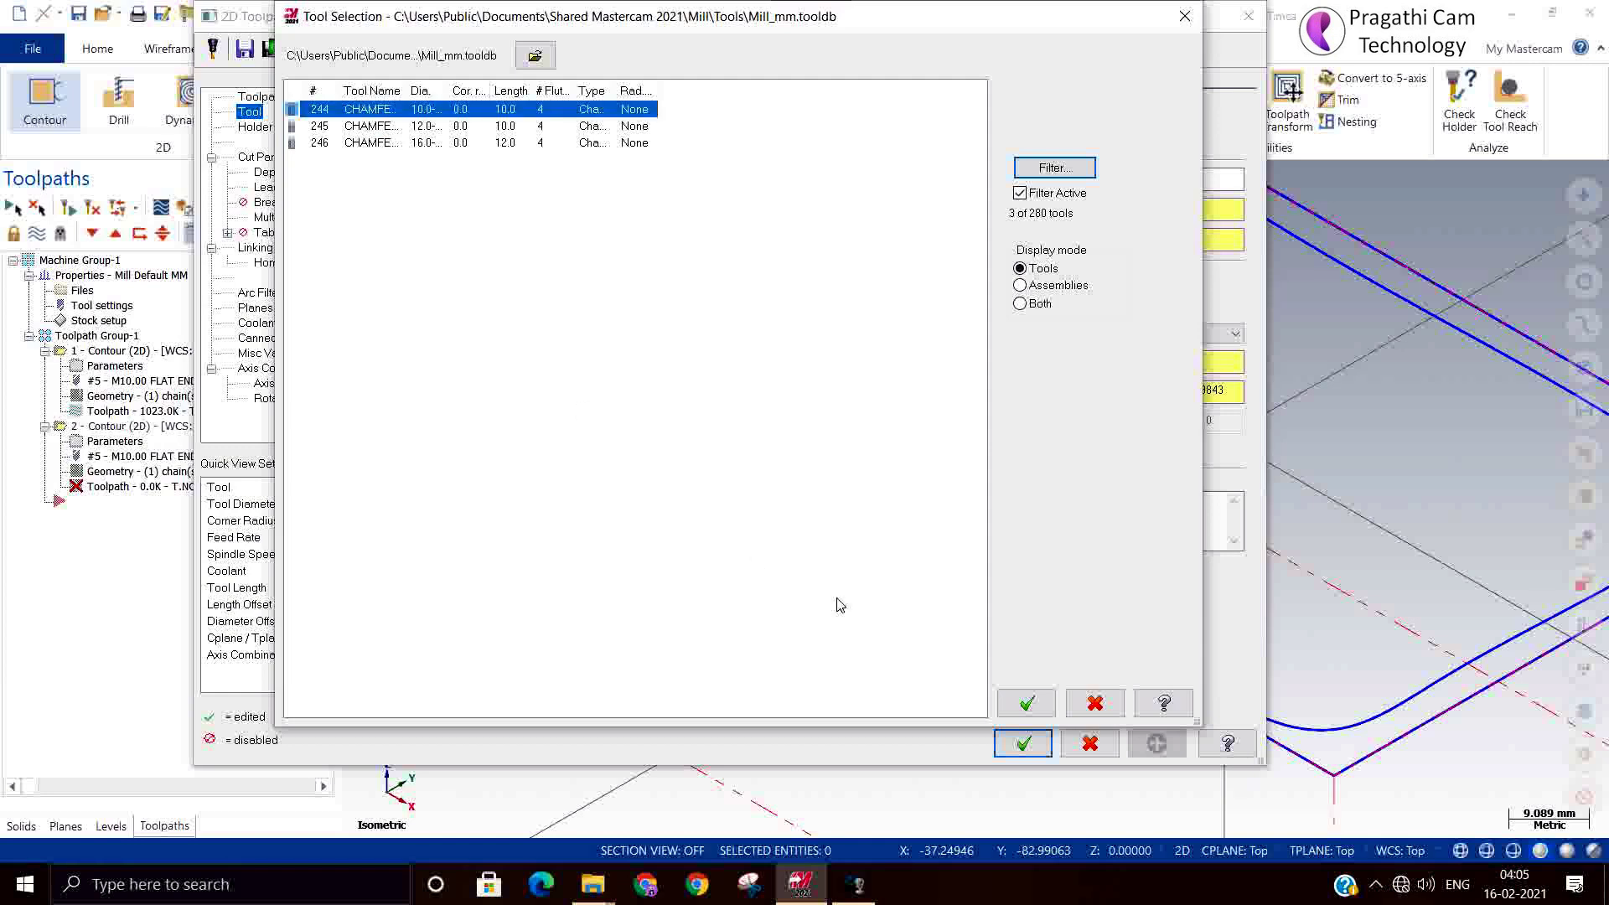
# Step: Add the 10 mm, 90-degree chamfer mill to the operation and set its cutting speed to 100, feed per tooth to 0.05 and plunge rate to 500
pyautogui.click(1025, 702)
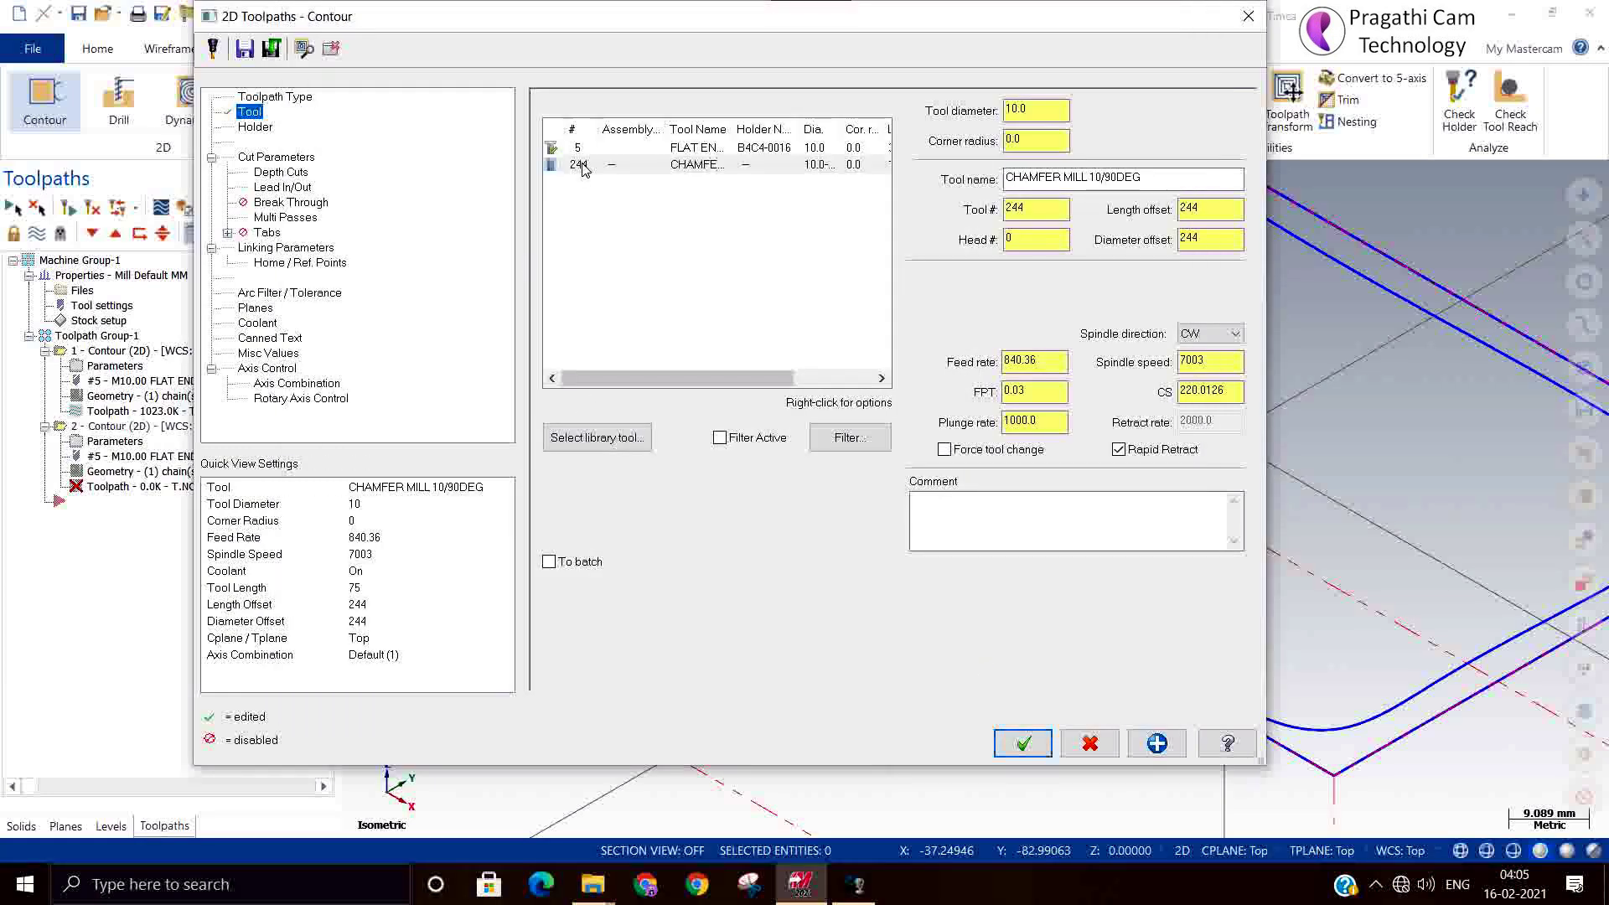
pyautogui.doubleClick(584, 166)
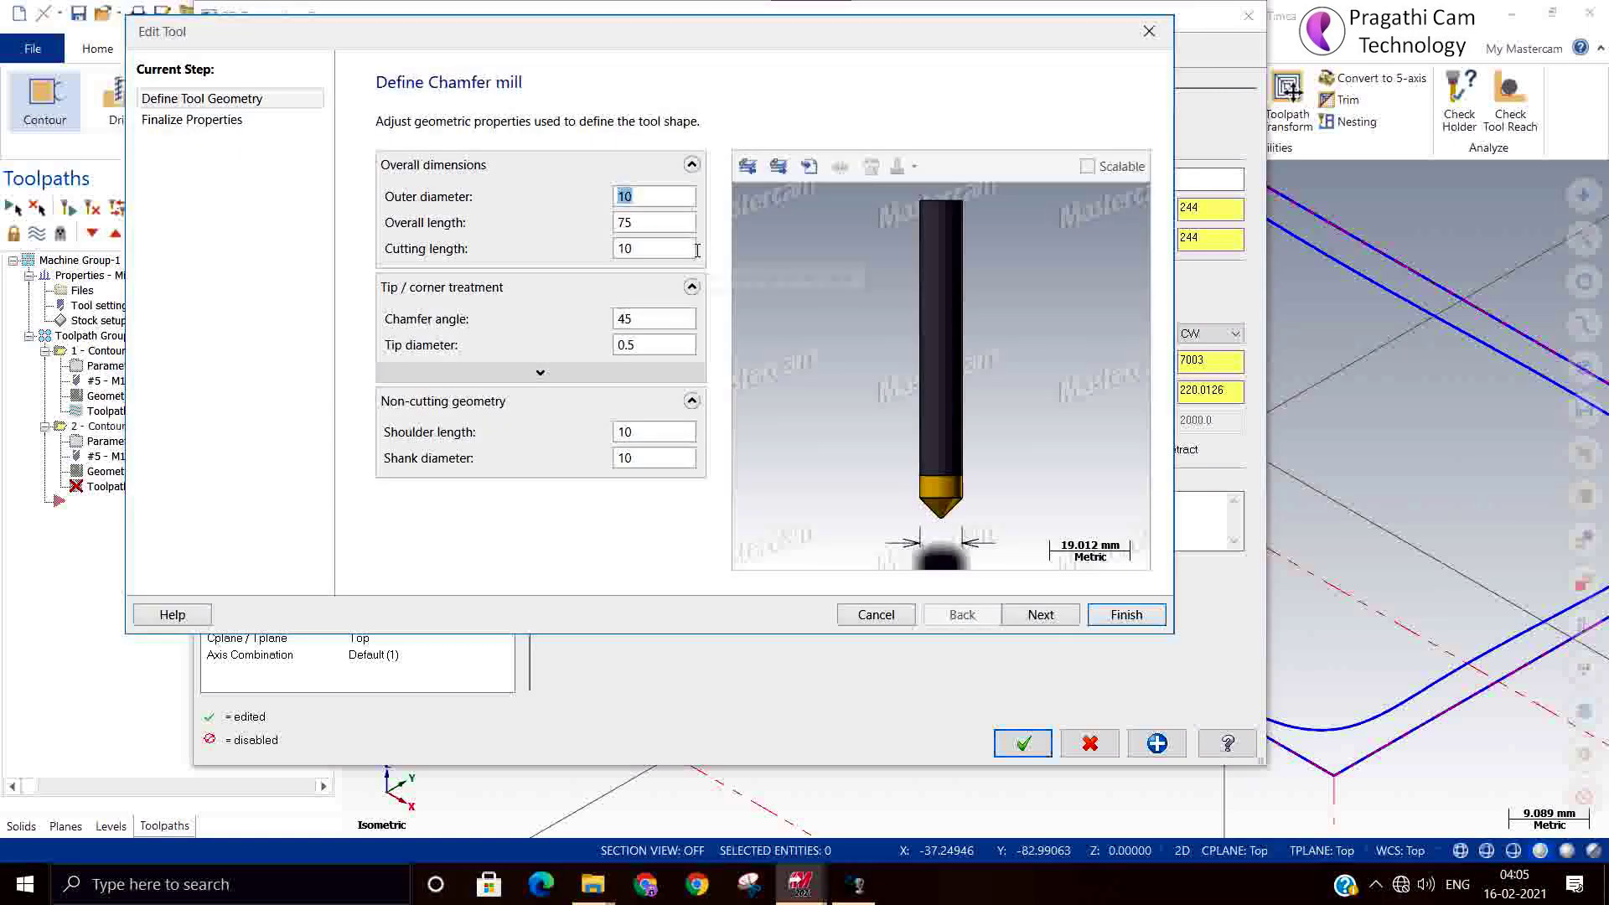
pyautogui.click(1041, 616)
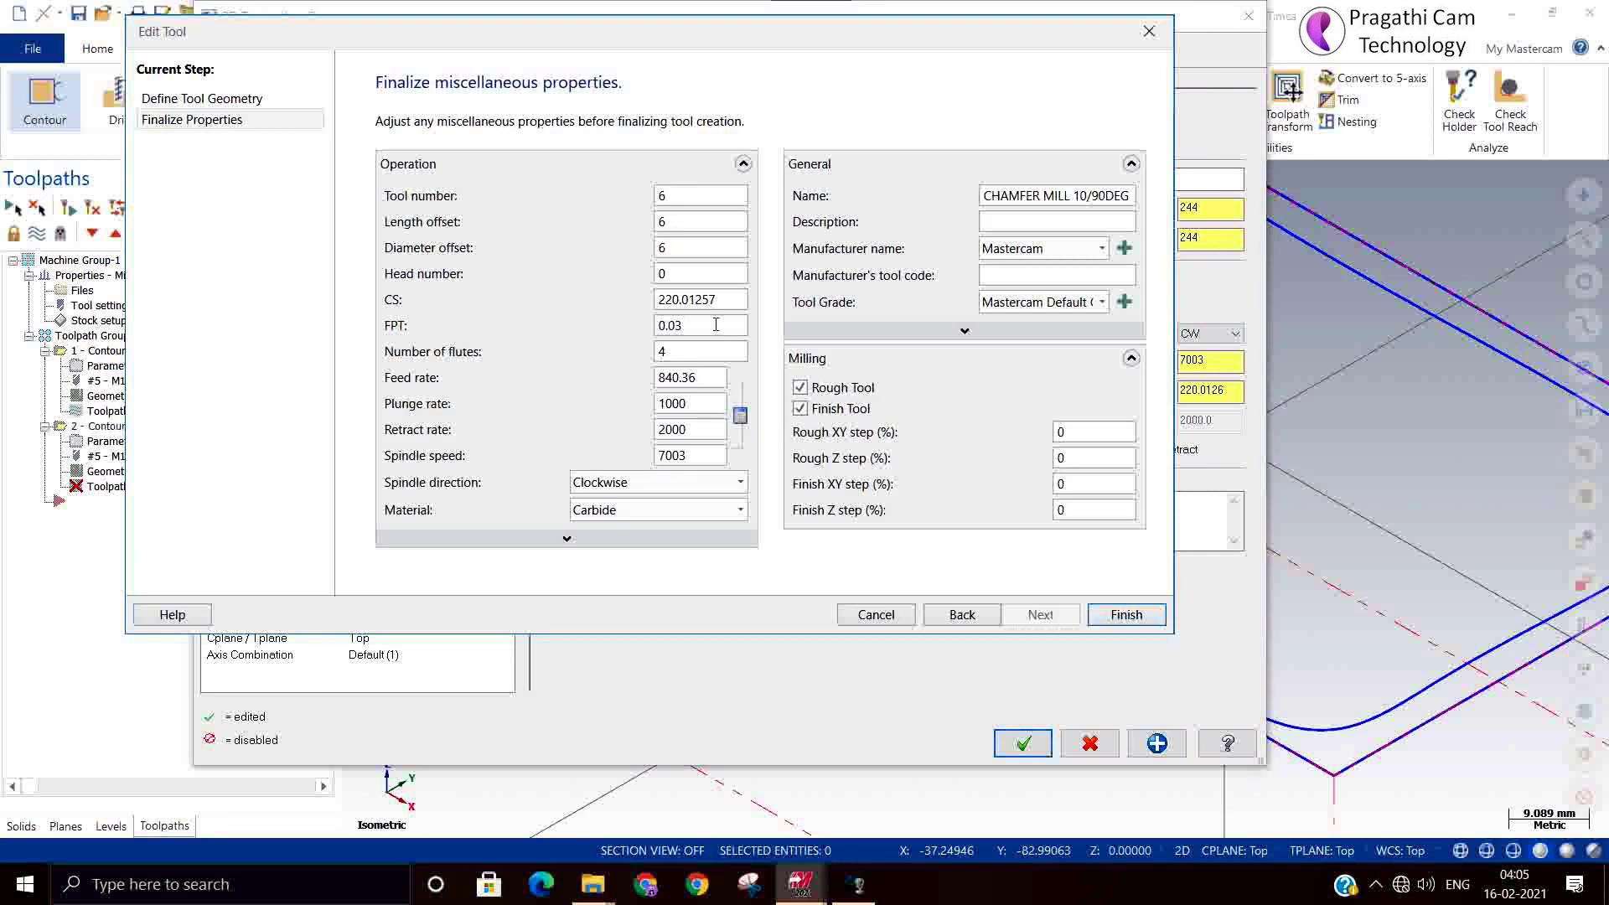
pyautogui.moveTo(721, 300); pyautogui.dragTo(570, 295)
pyautogui.write('100')
pyautogui.click(701, 317)
pyautogui.moveTo(702, 316); pyautogui.dragTo(667, 319)
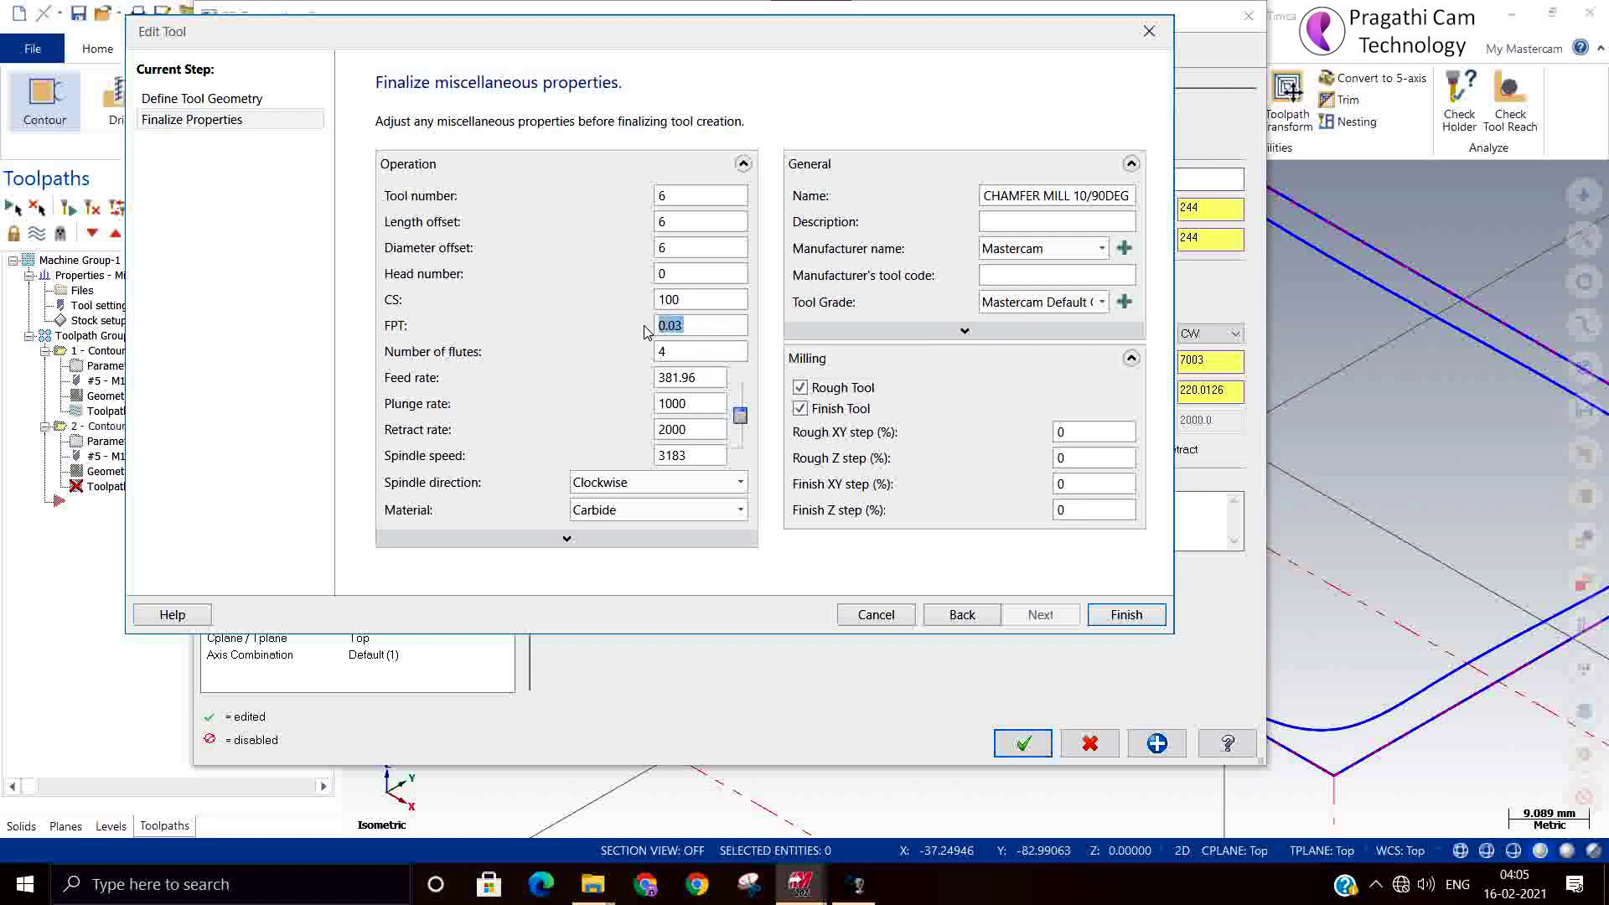
pyautogui.write('0')
pyautogui.doubleClick(691, 409)
pyautogui.write('50')
pyautogui.click(1127, 616)
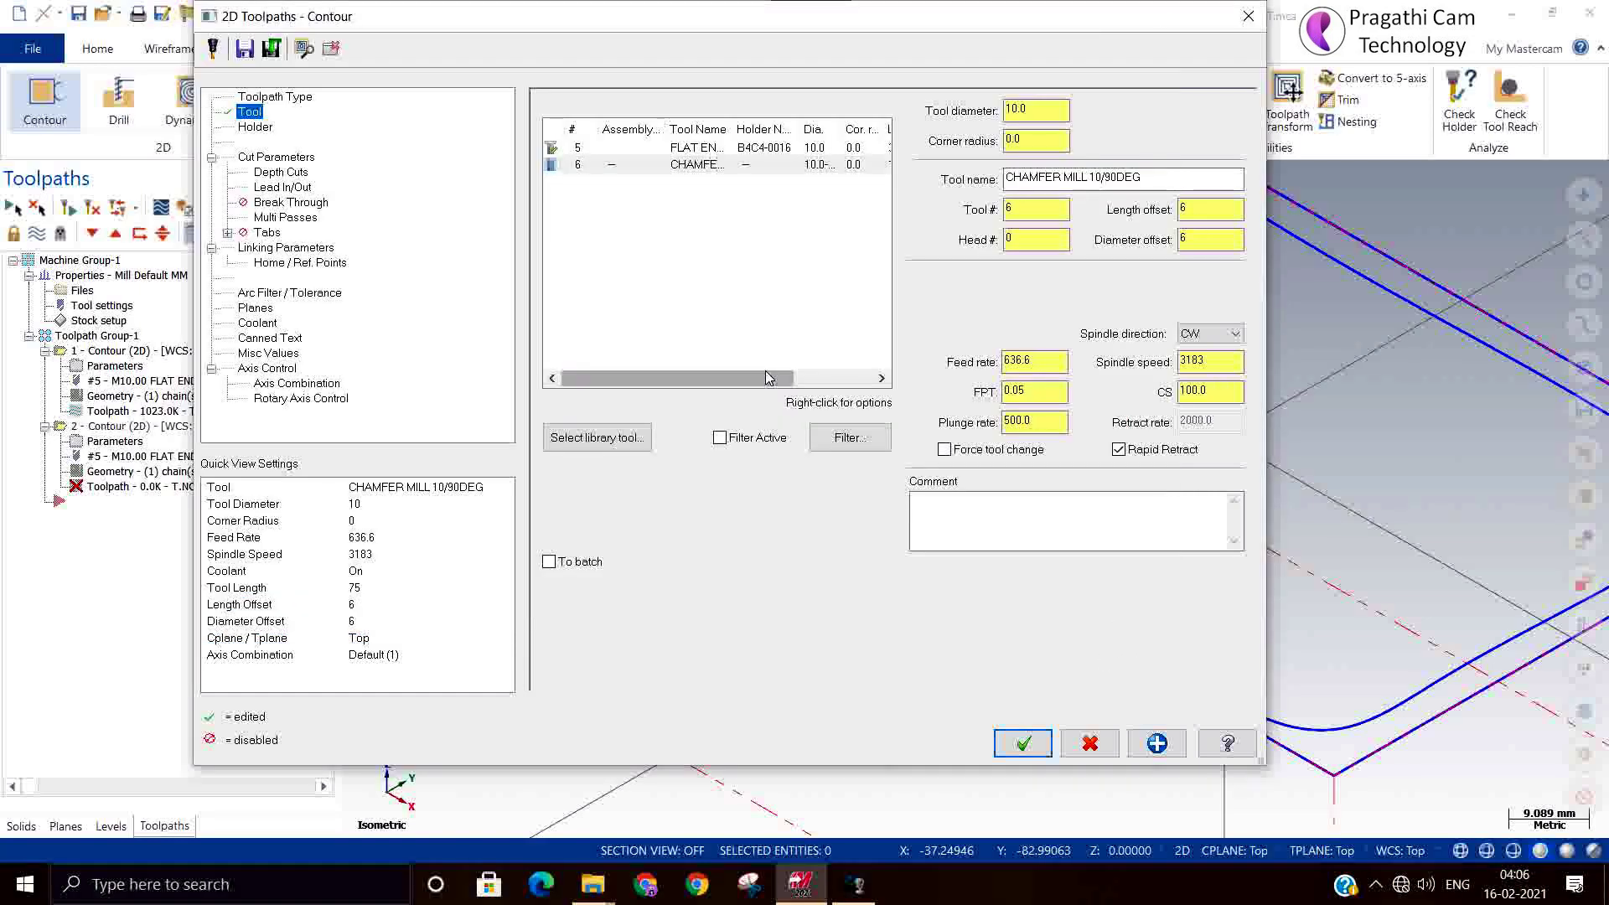
# Step: Save the edited chamfer mill to the test lib.tooldb tool library
pyautogui.rightClick(709, 172)
pyautogui.moveTo(820, 352)
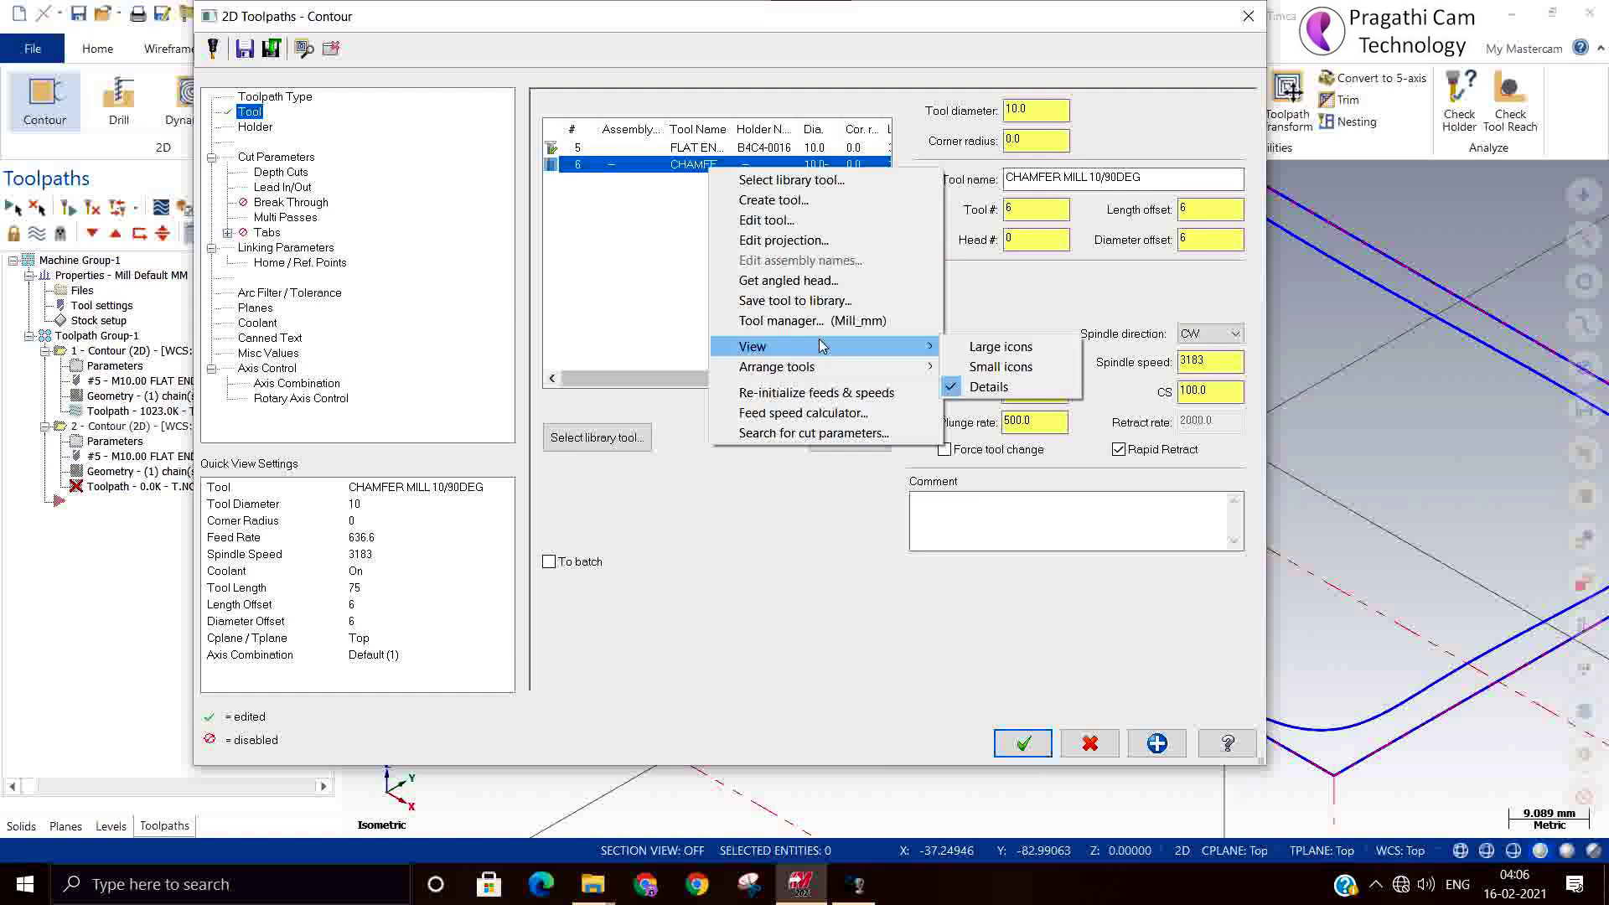
pyautogui.click(800, 300)
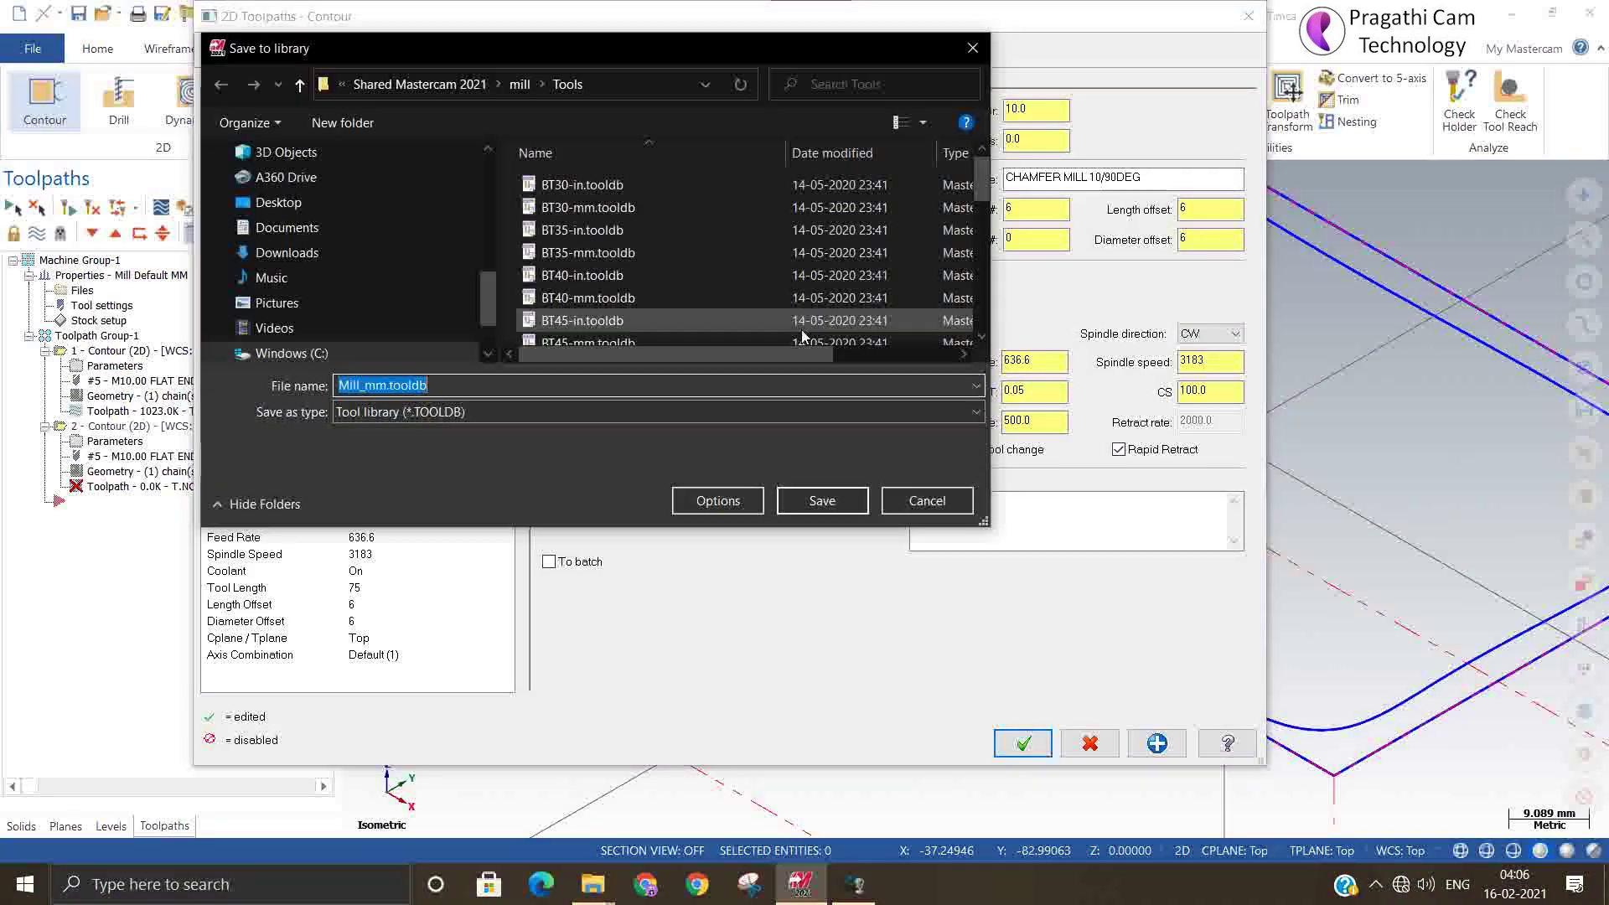
pyautogui.scroll(-5, 637, 319)
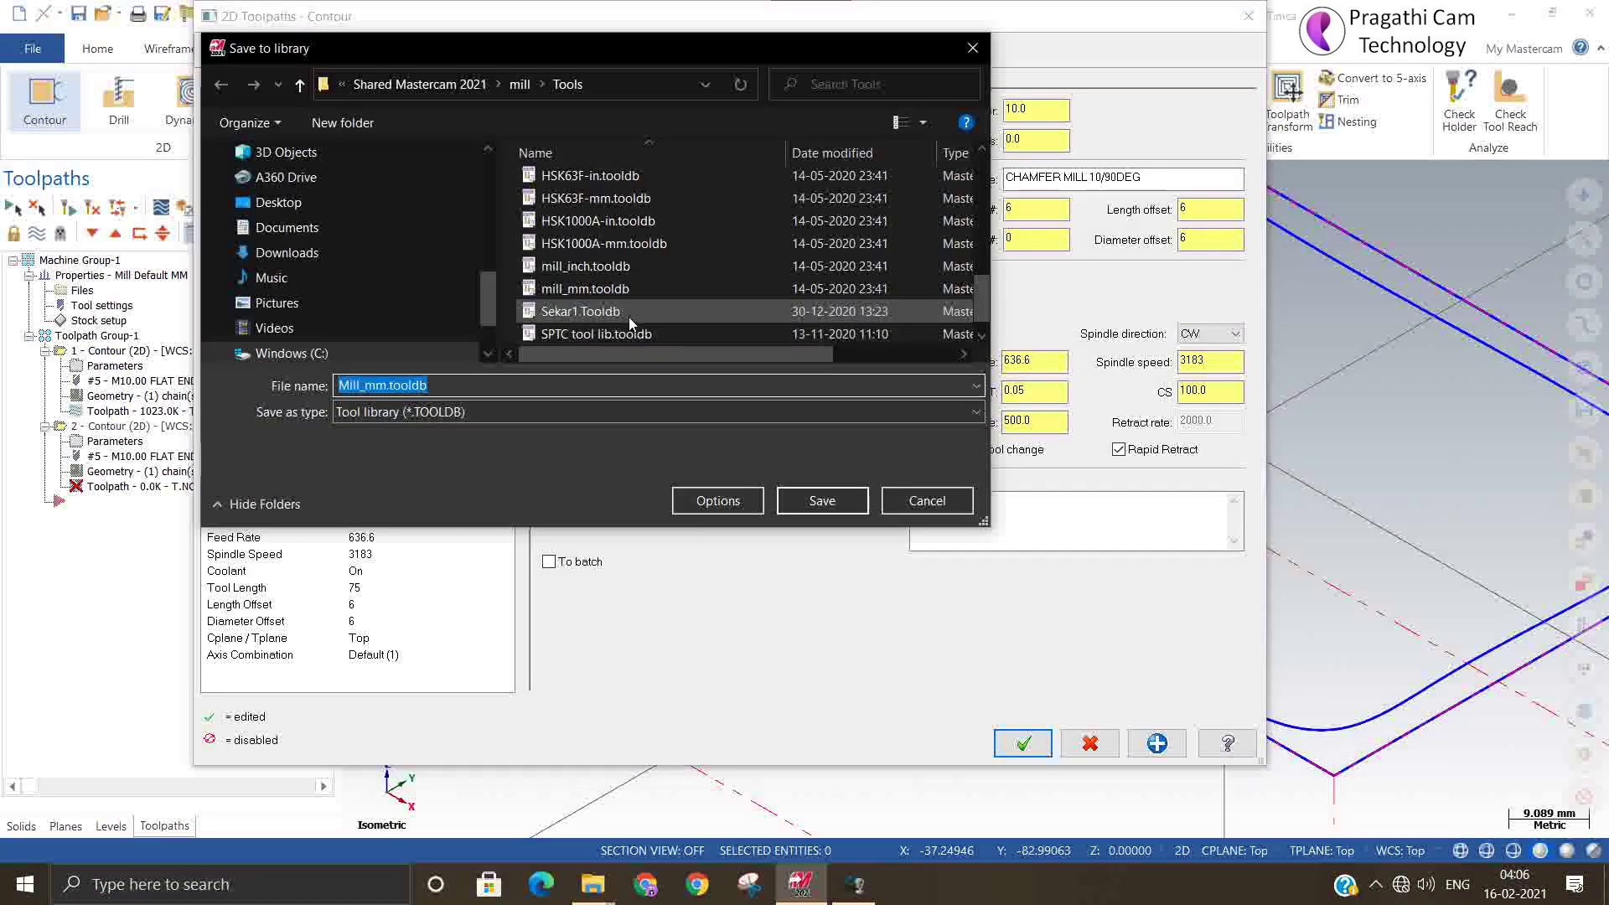
pyautogui.scroll(-1, 628, 317)
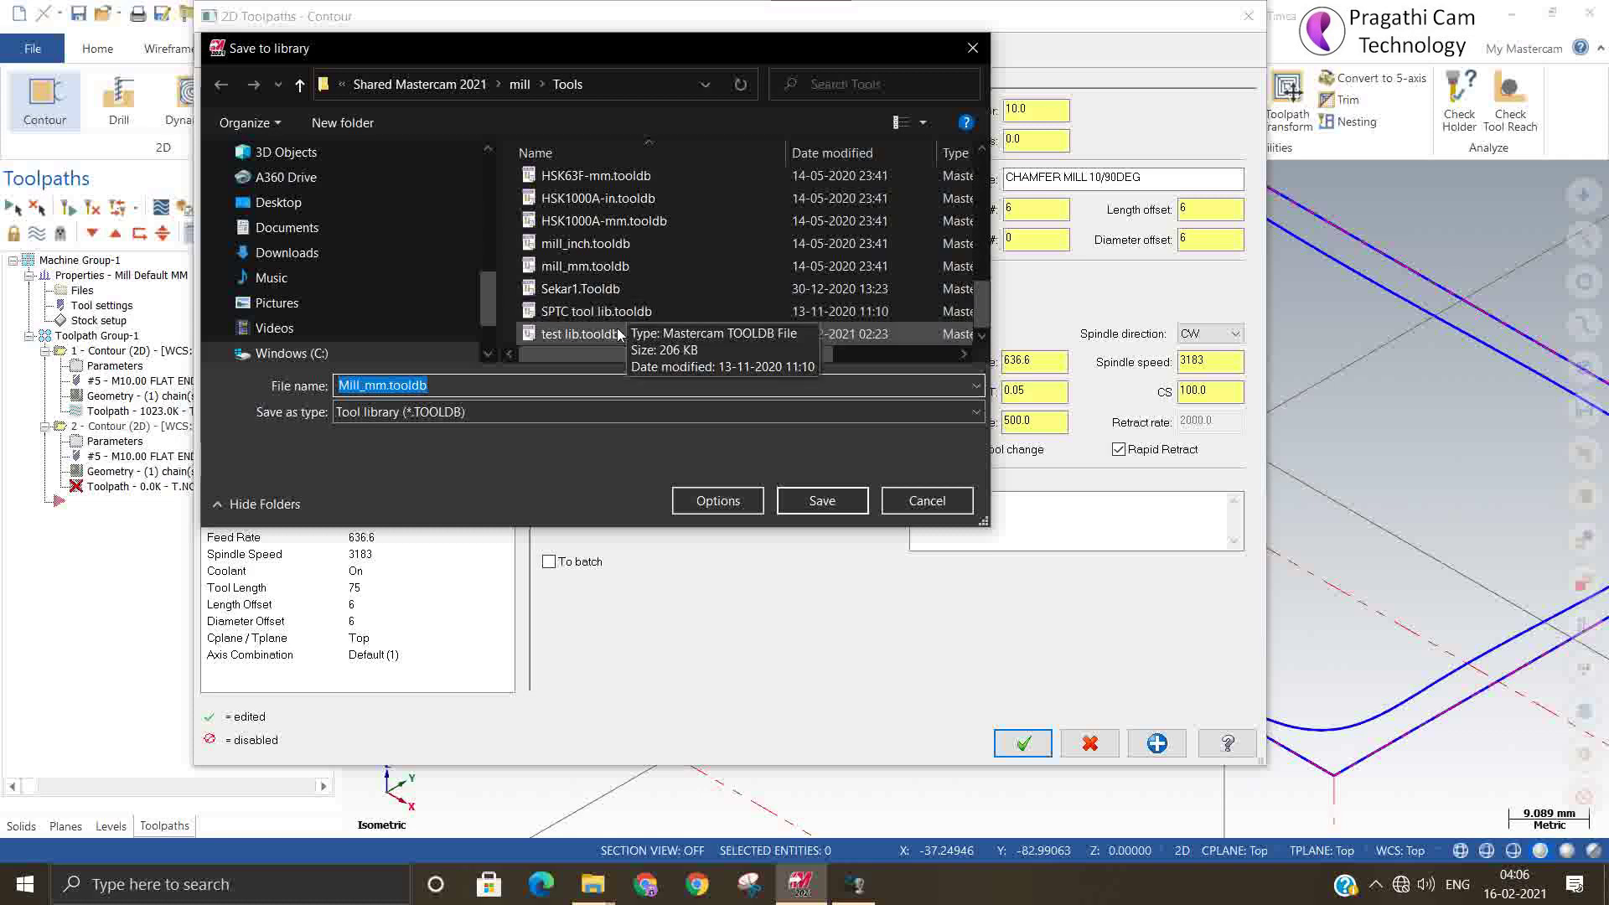
pyautogui.click(620, 333)
pyautogui.click(833, 507)
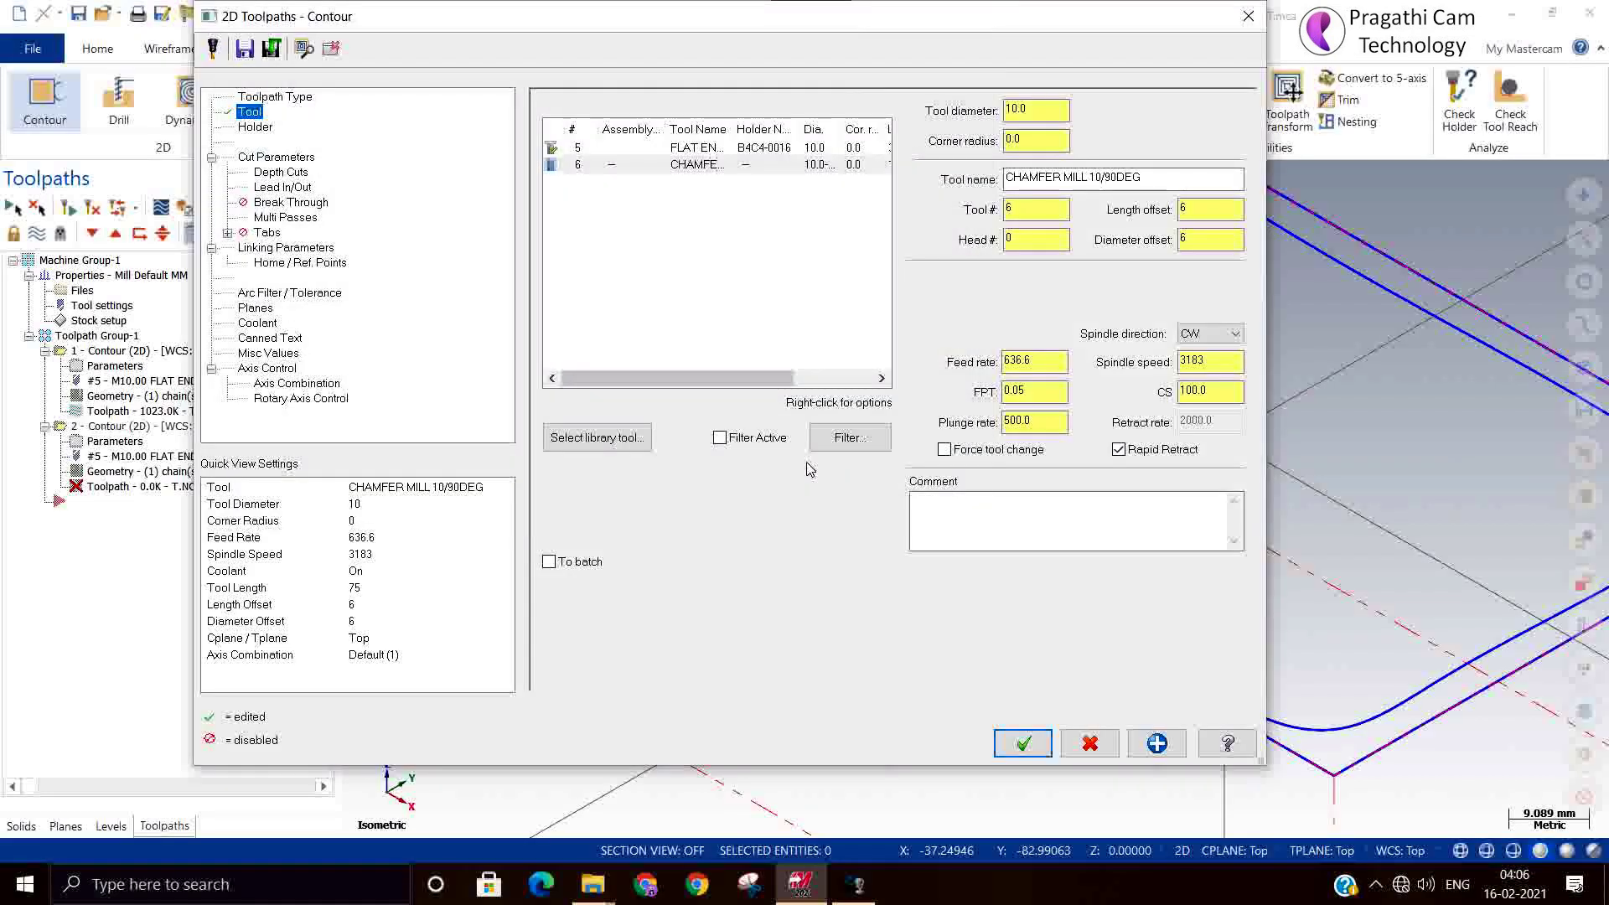
# Step: Save the 10 mm flat end mill to the test lib.tooldb tool library as well
pyautogui.rightClick(714, 149)
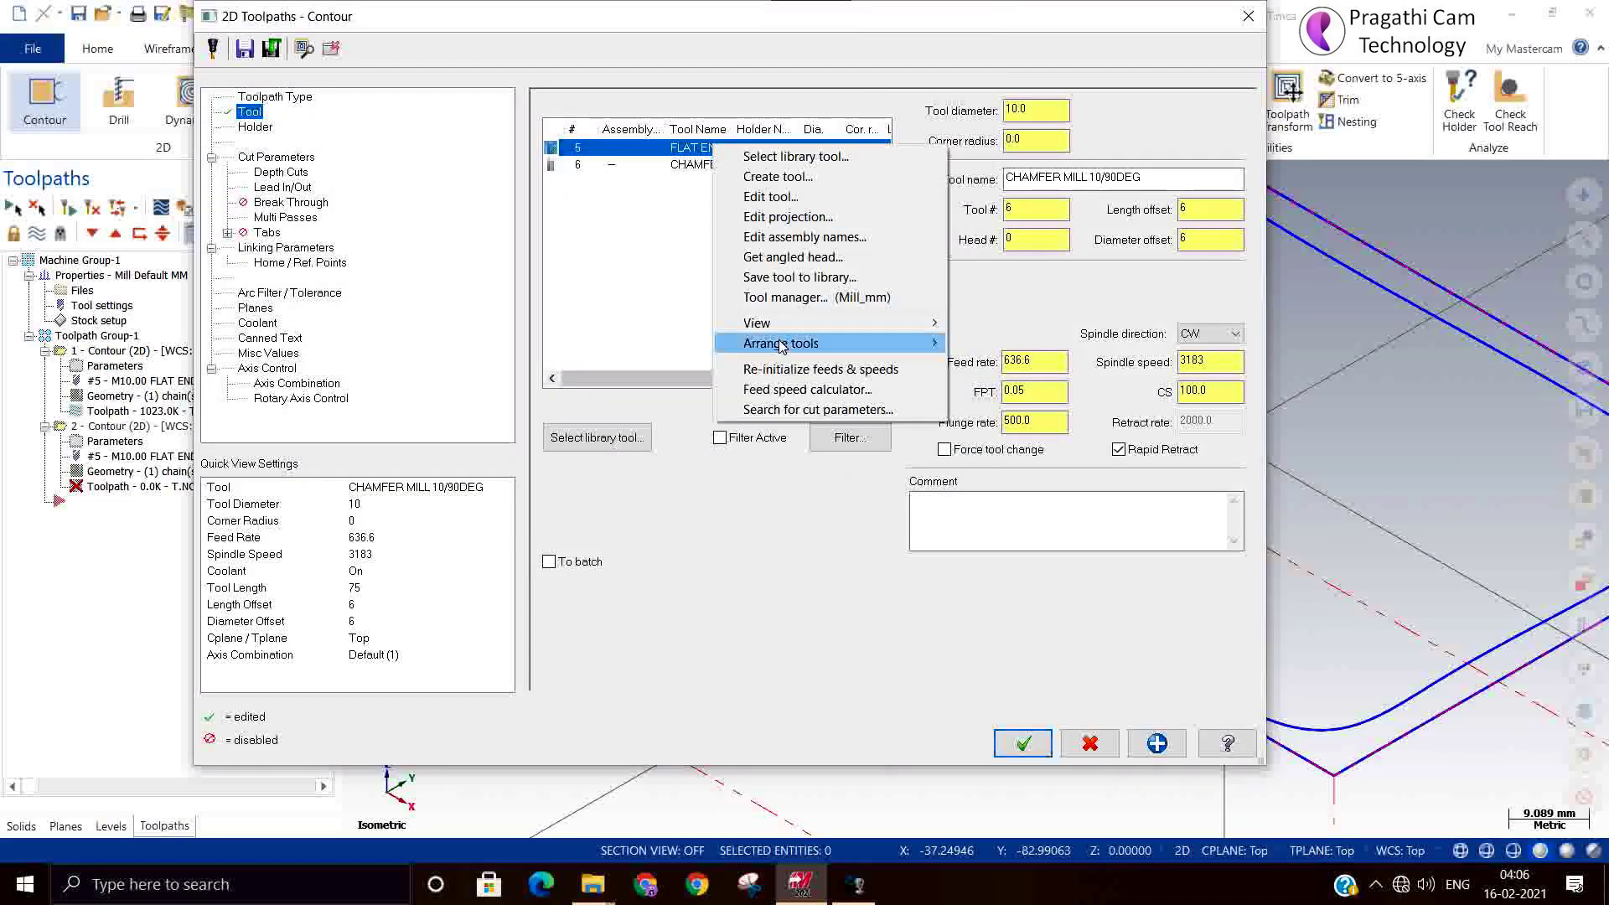
pyautogui.click(798, 277)
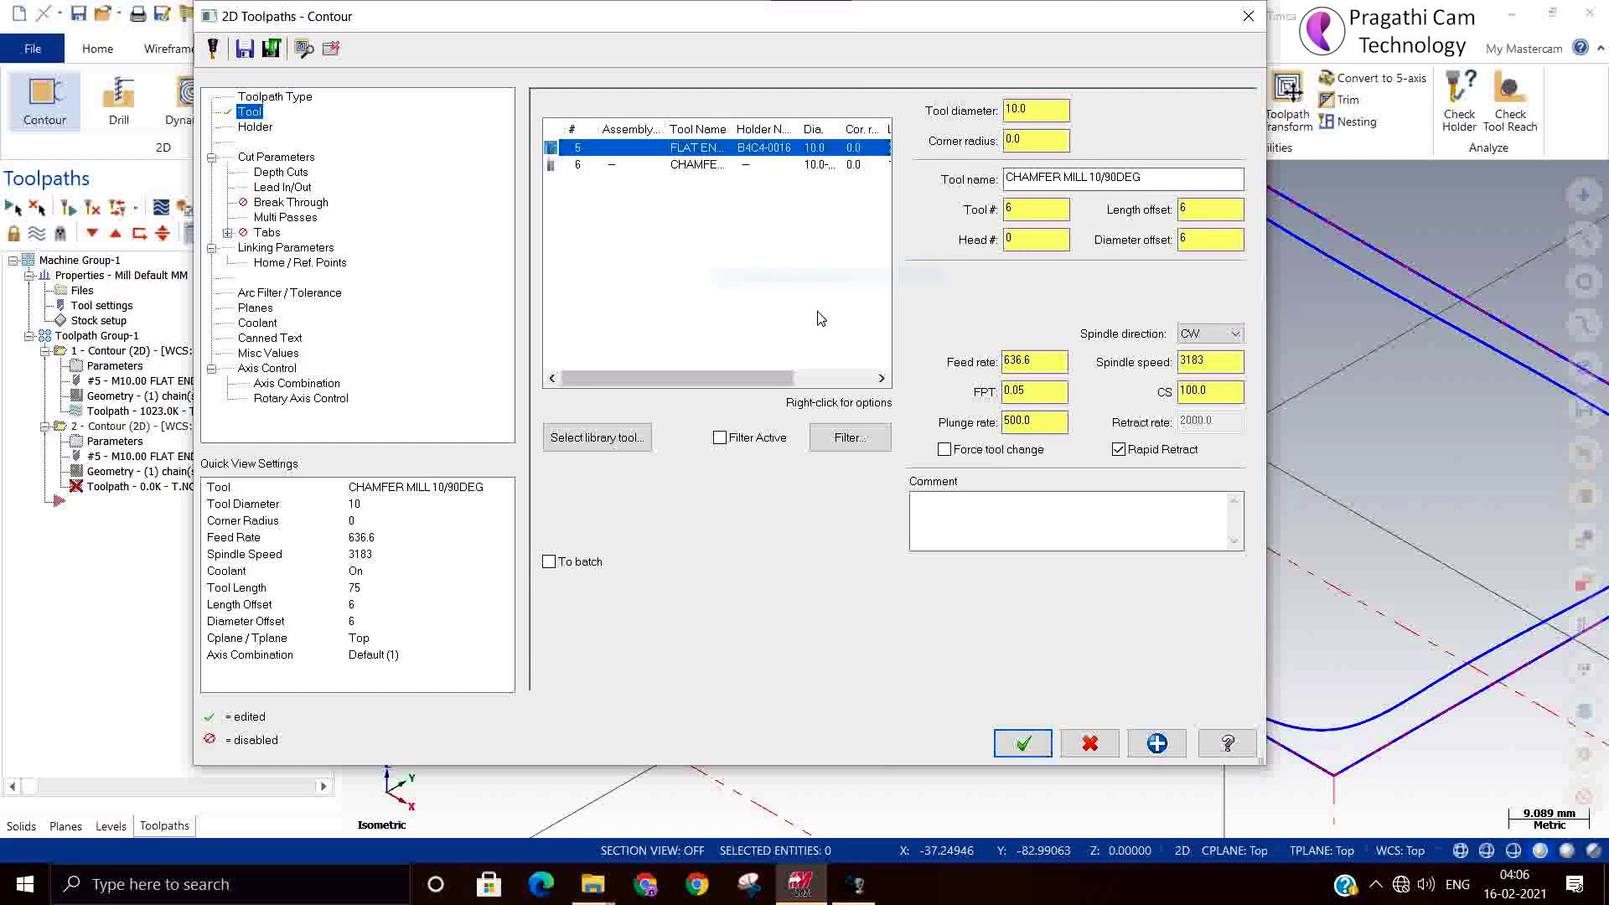
pyautogui.scroll(-6, 666, 320)
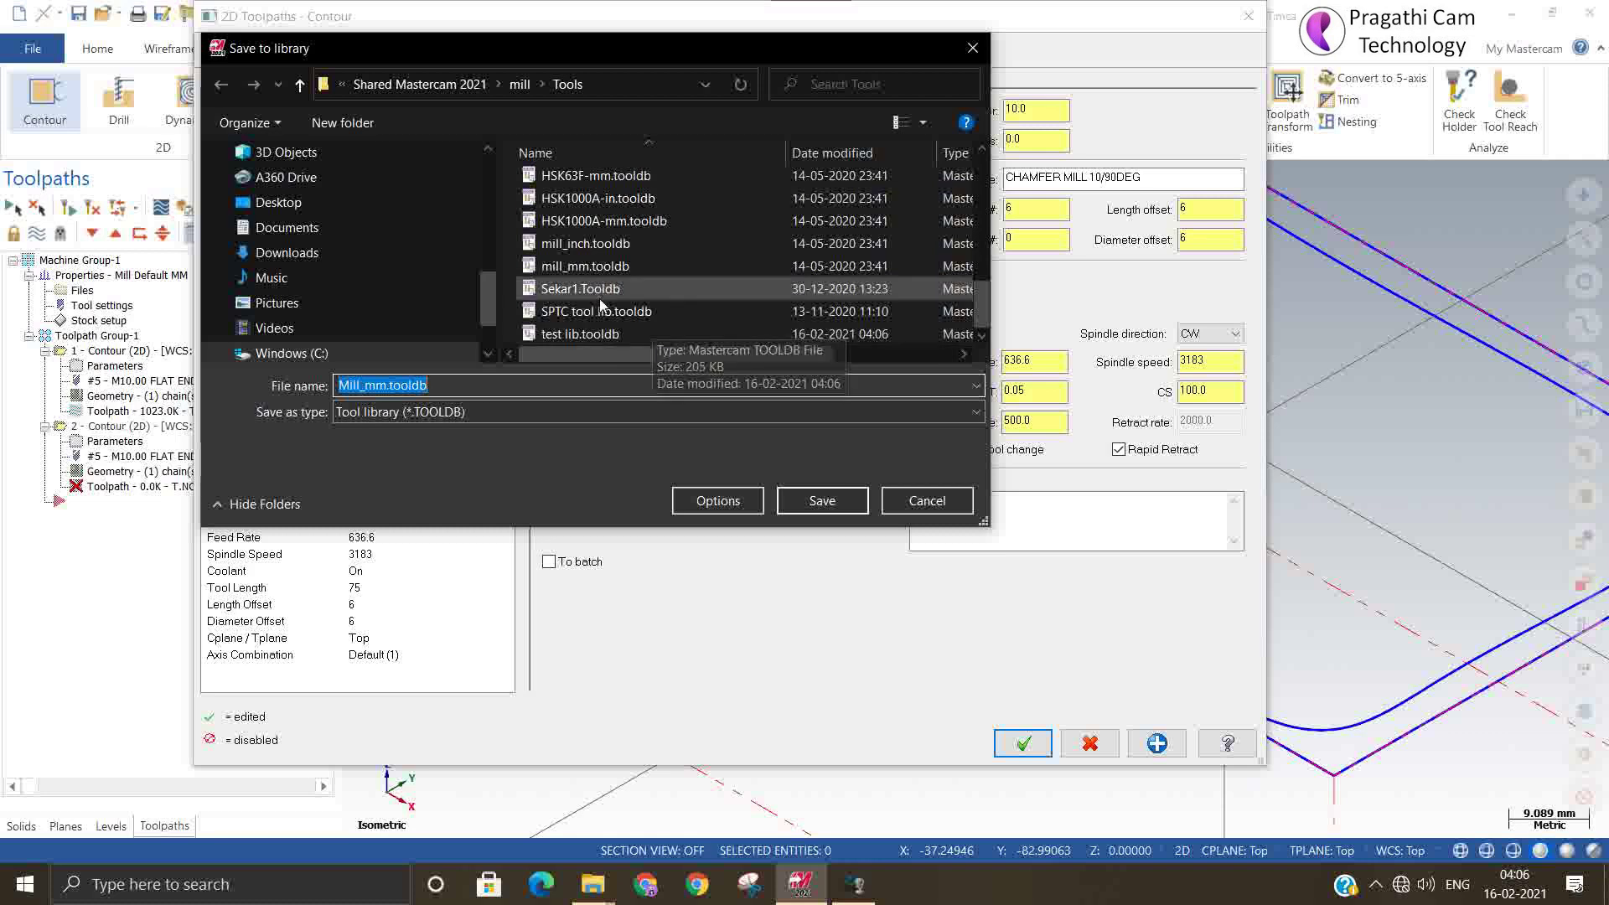
pyautogui.click(597, 334)
pyautogui.click(830, 501)
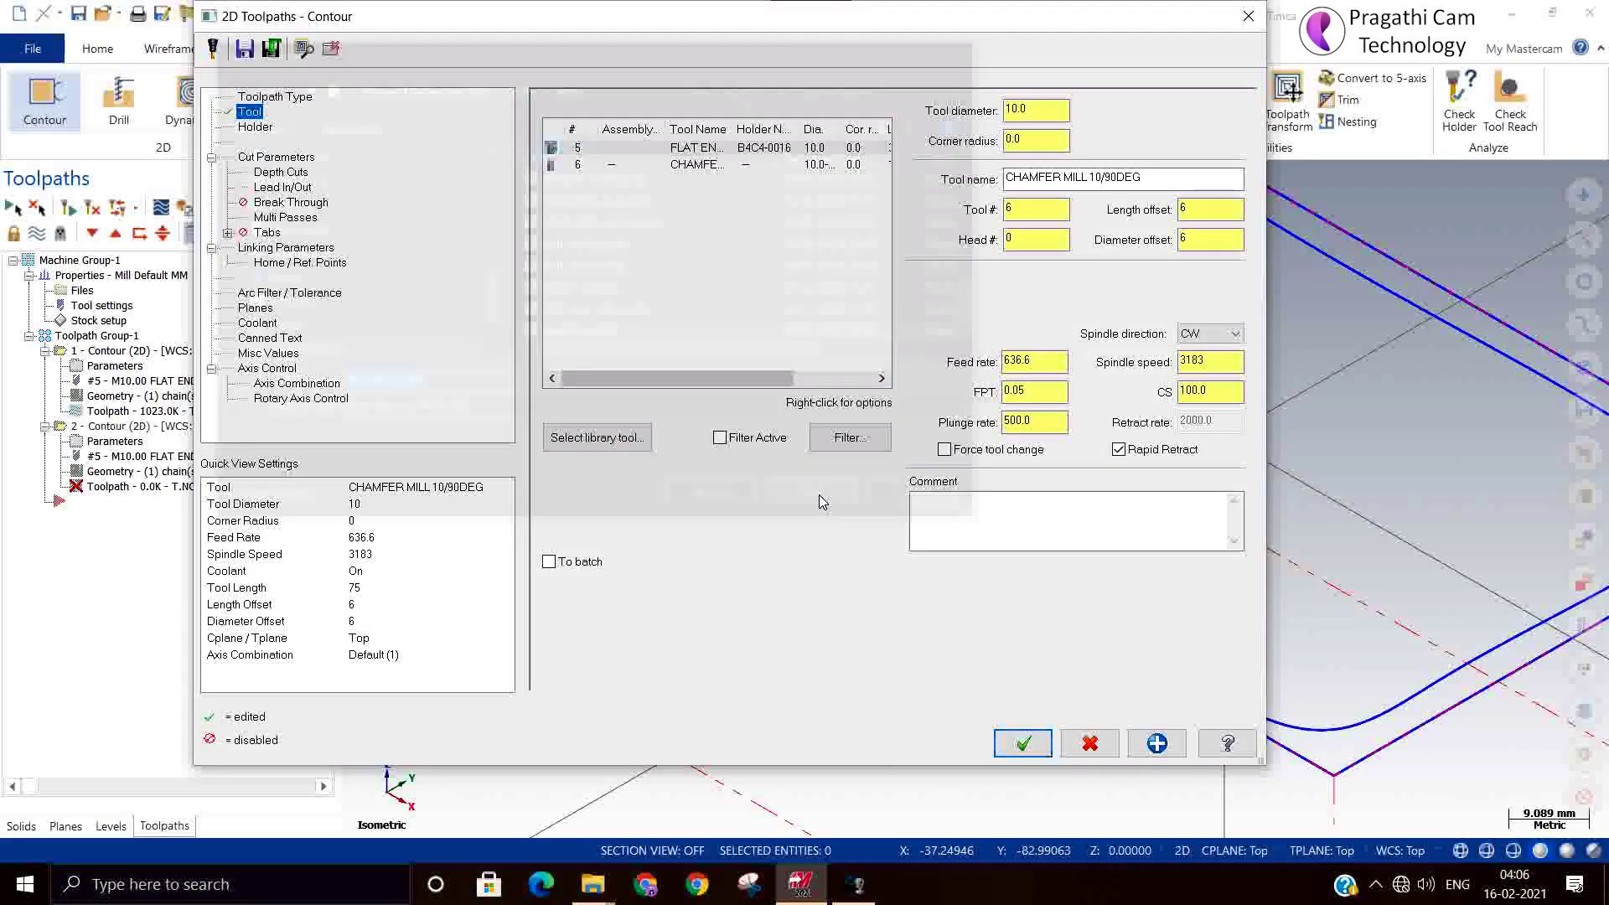
# Step: Reselect the chamfer mill and change the contour type to 2D chamfer, with a chamfer width and bottom offset of 1.0
pyautogui.click(683, 166)
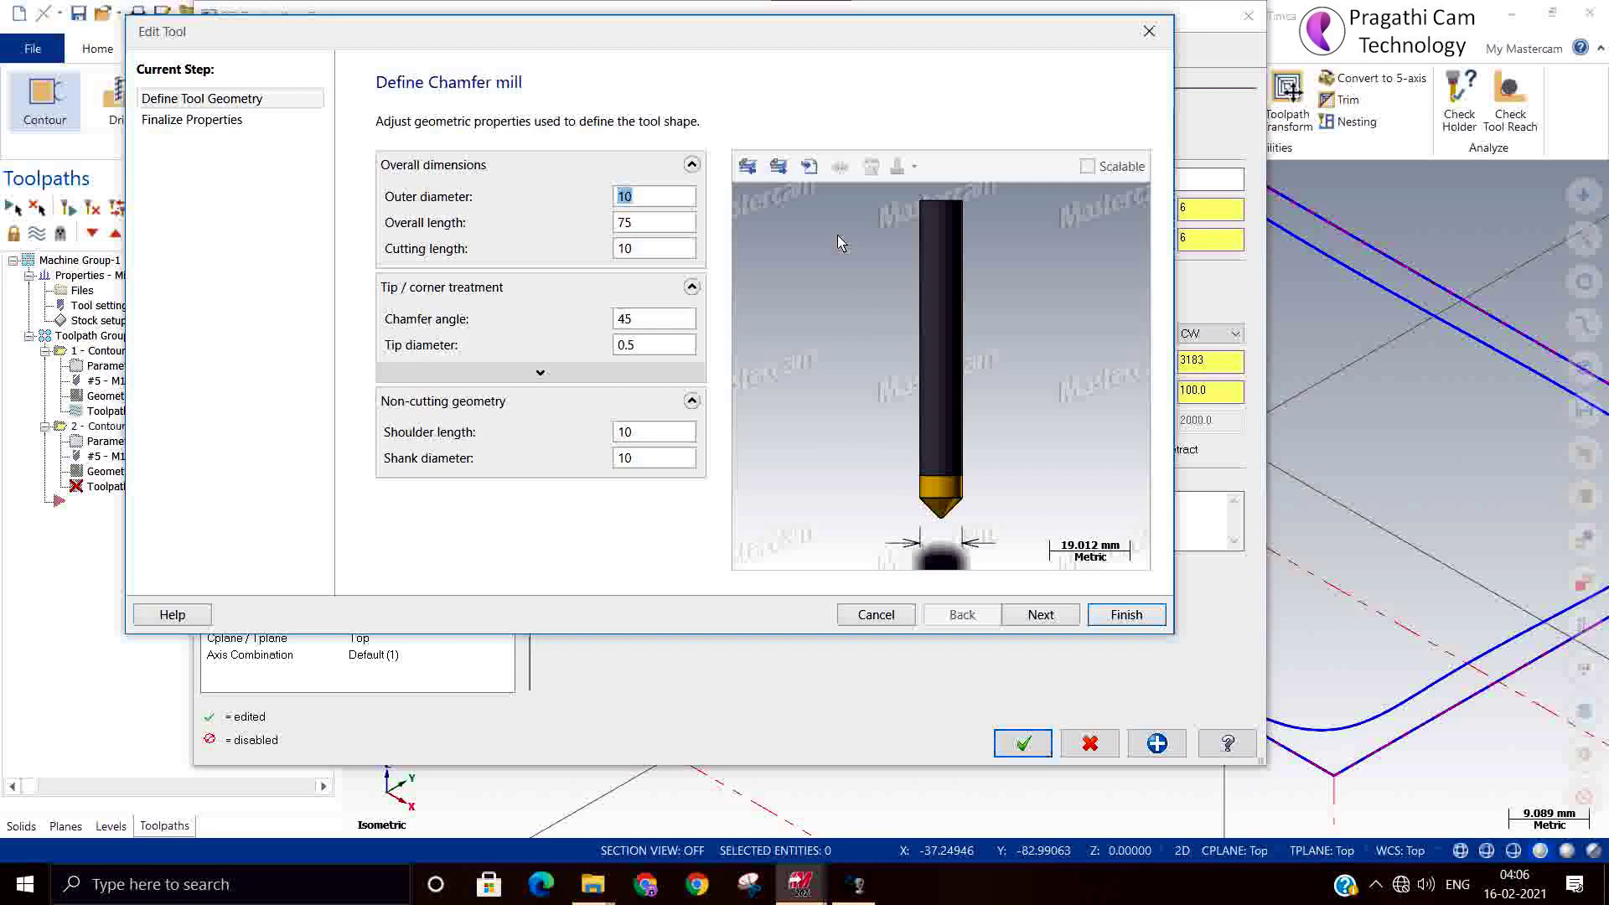
pyautogui.click(1121, 616)
pyautogui.click(281, 161)
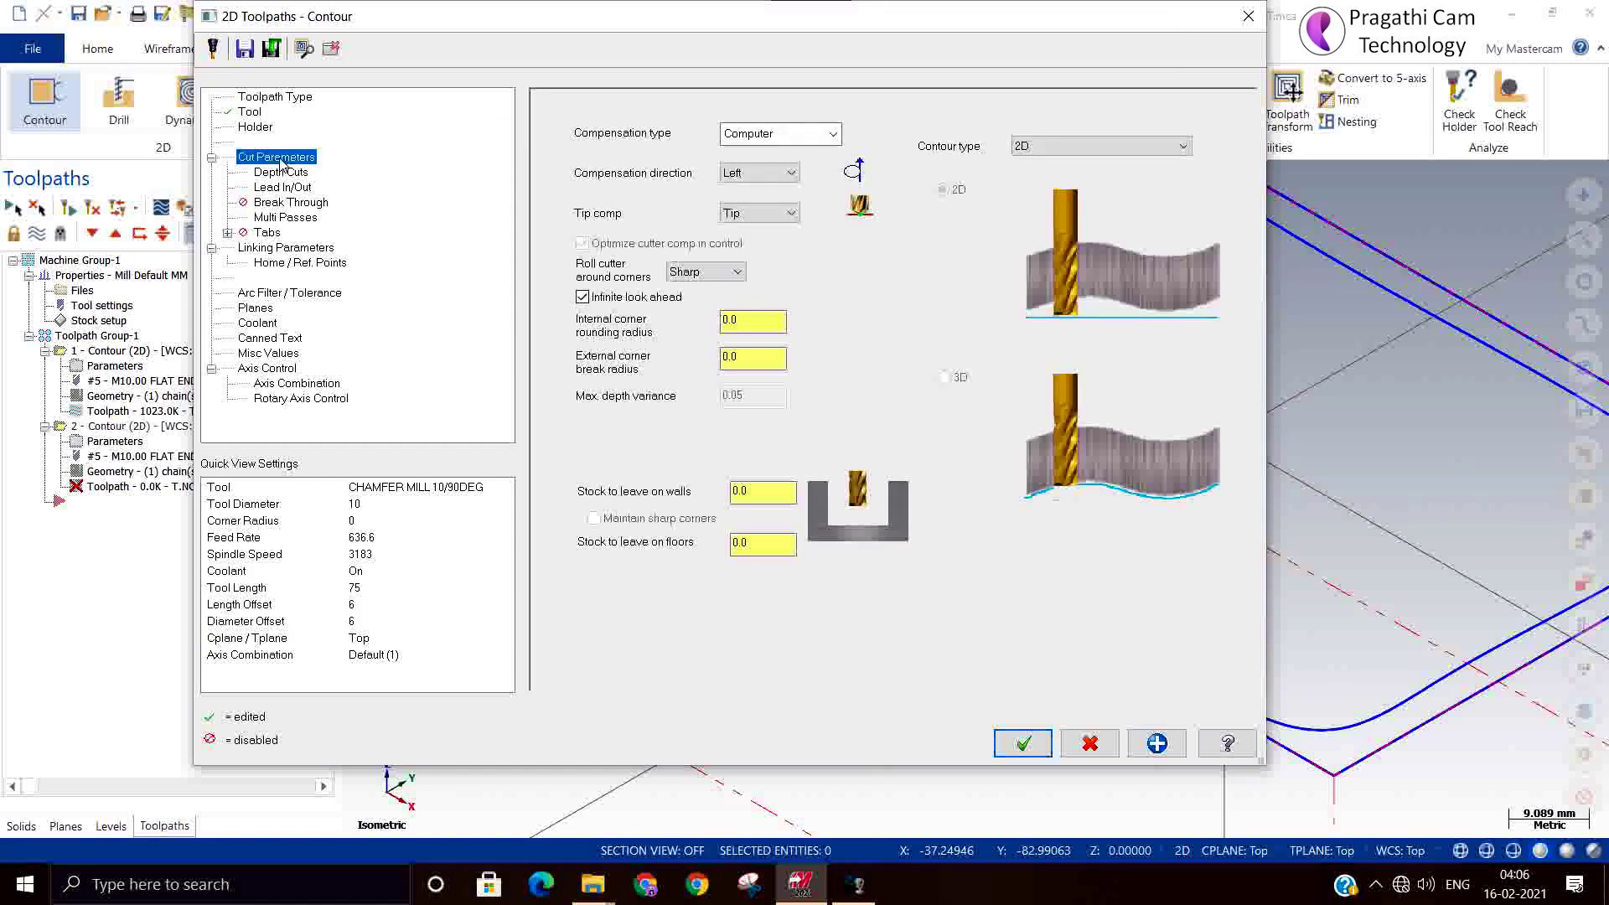
pyautogui.click(1097, 156)
pyautogui.click(1088, 176)
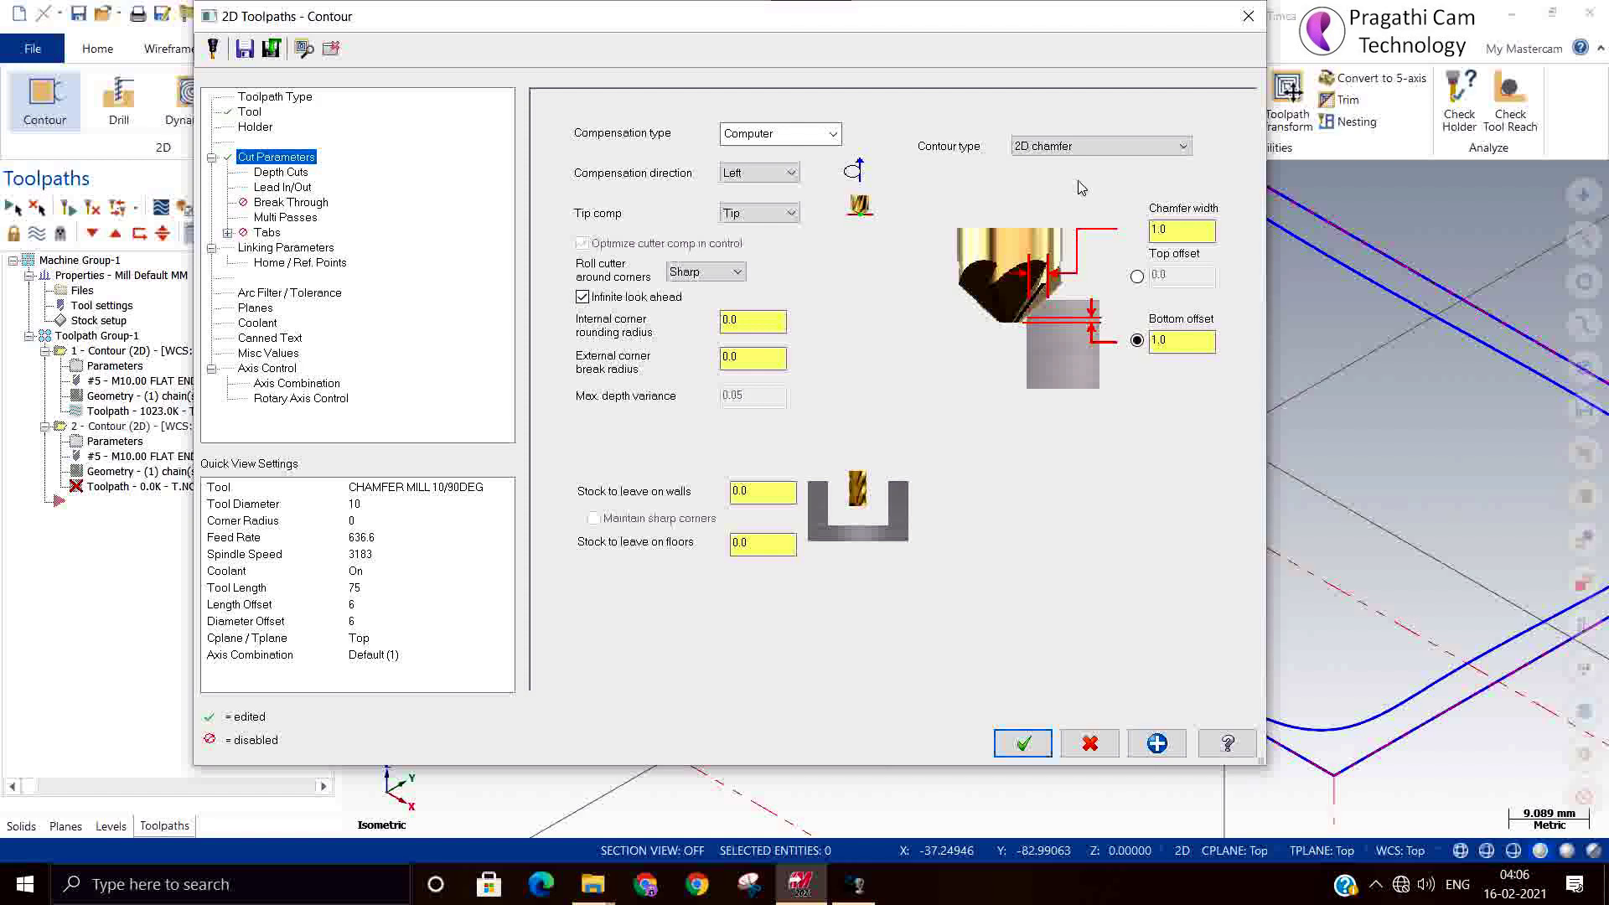
pyautogui.click(1183, 229)
pyautogui.doubleClick(1207, 347)
pyautogui.moveTo(1183, 231); pyautogui.dragTo(1081, 232)
# Step: Turn off depth cuts for the chamfer operation and generate its toolpath
pyautogui.click(291, 180)
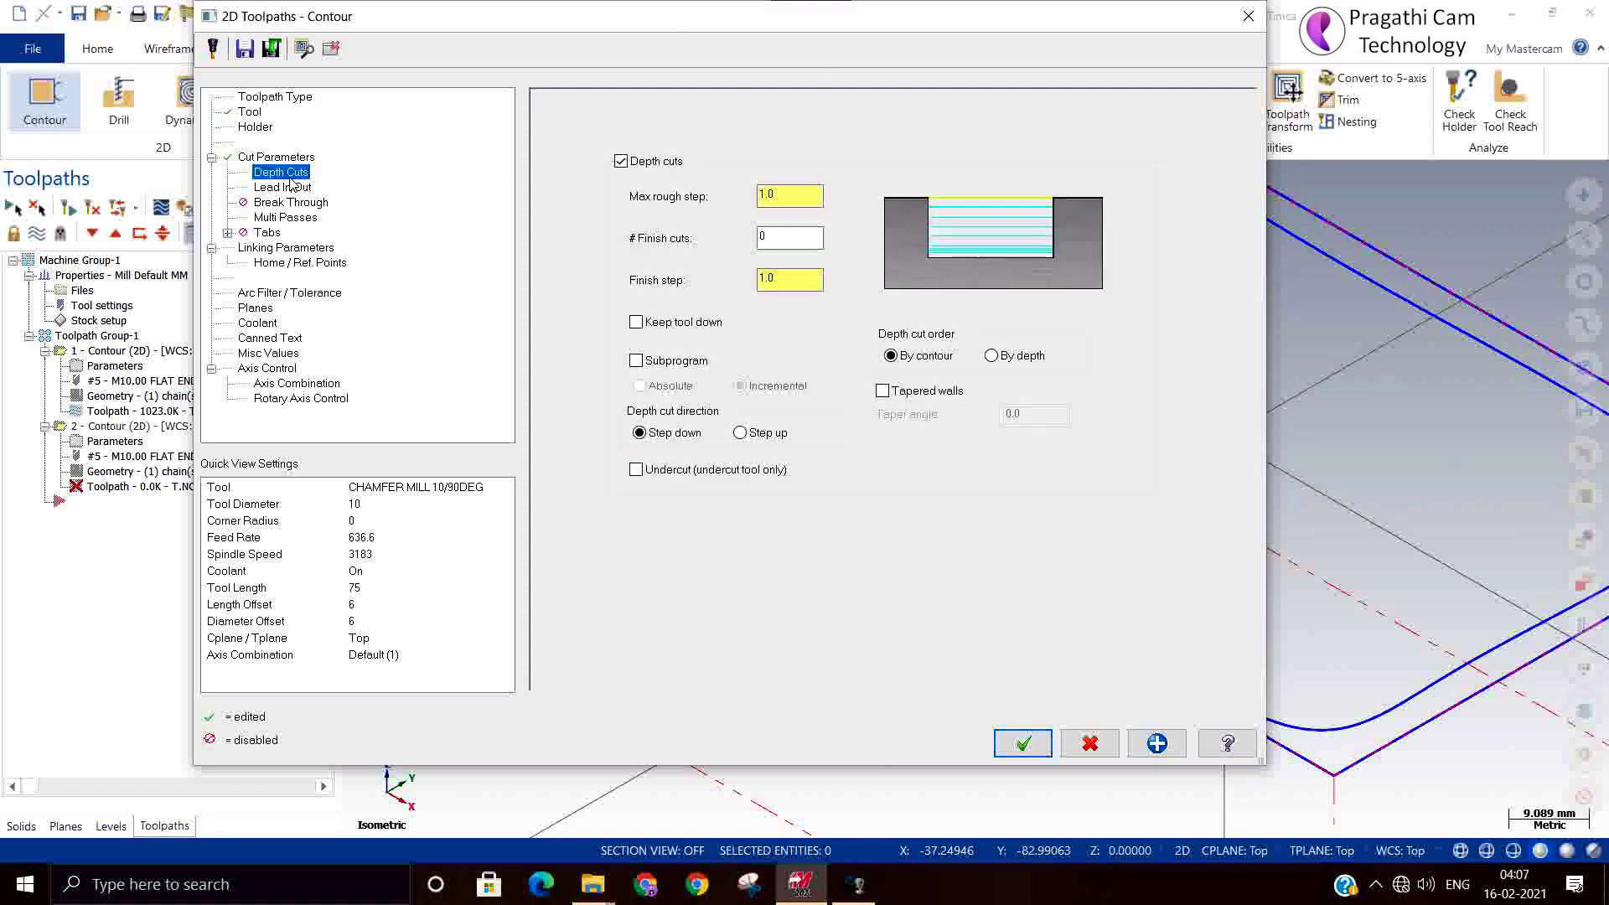
pyautogui.click(621, 161)
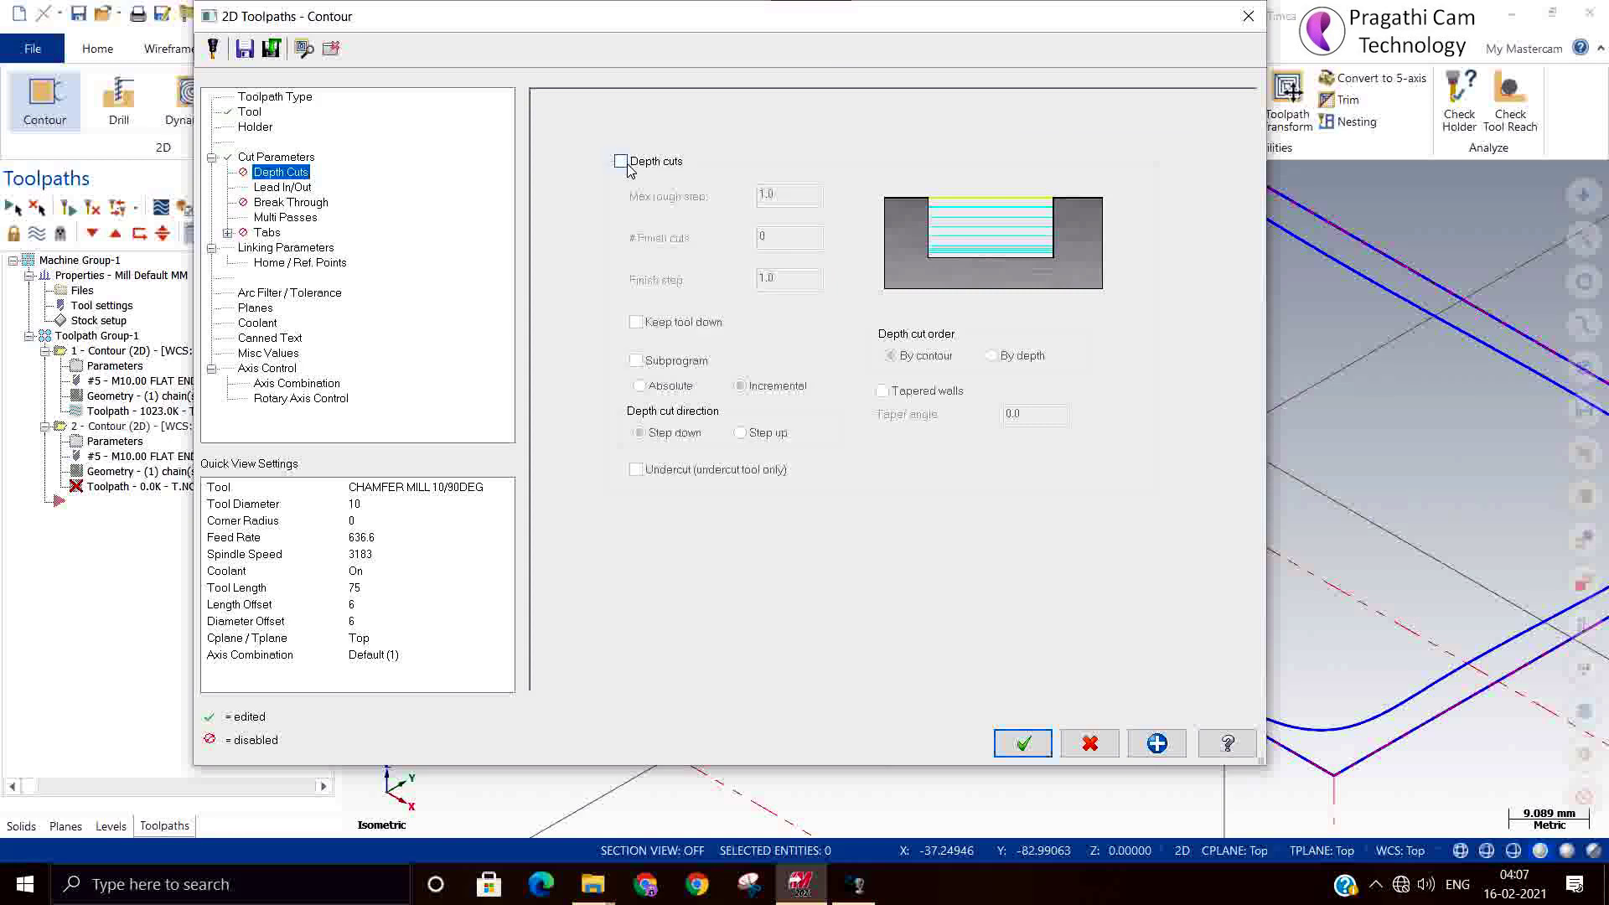
pyautogui.click(627, 166)
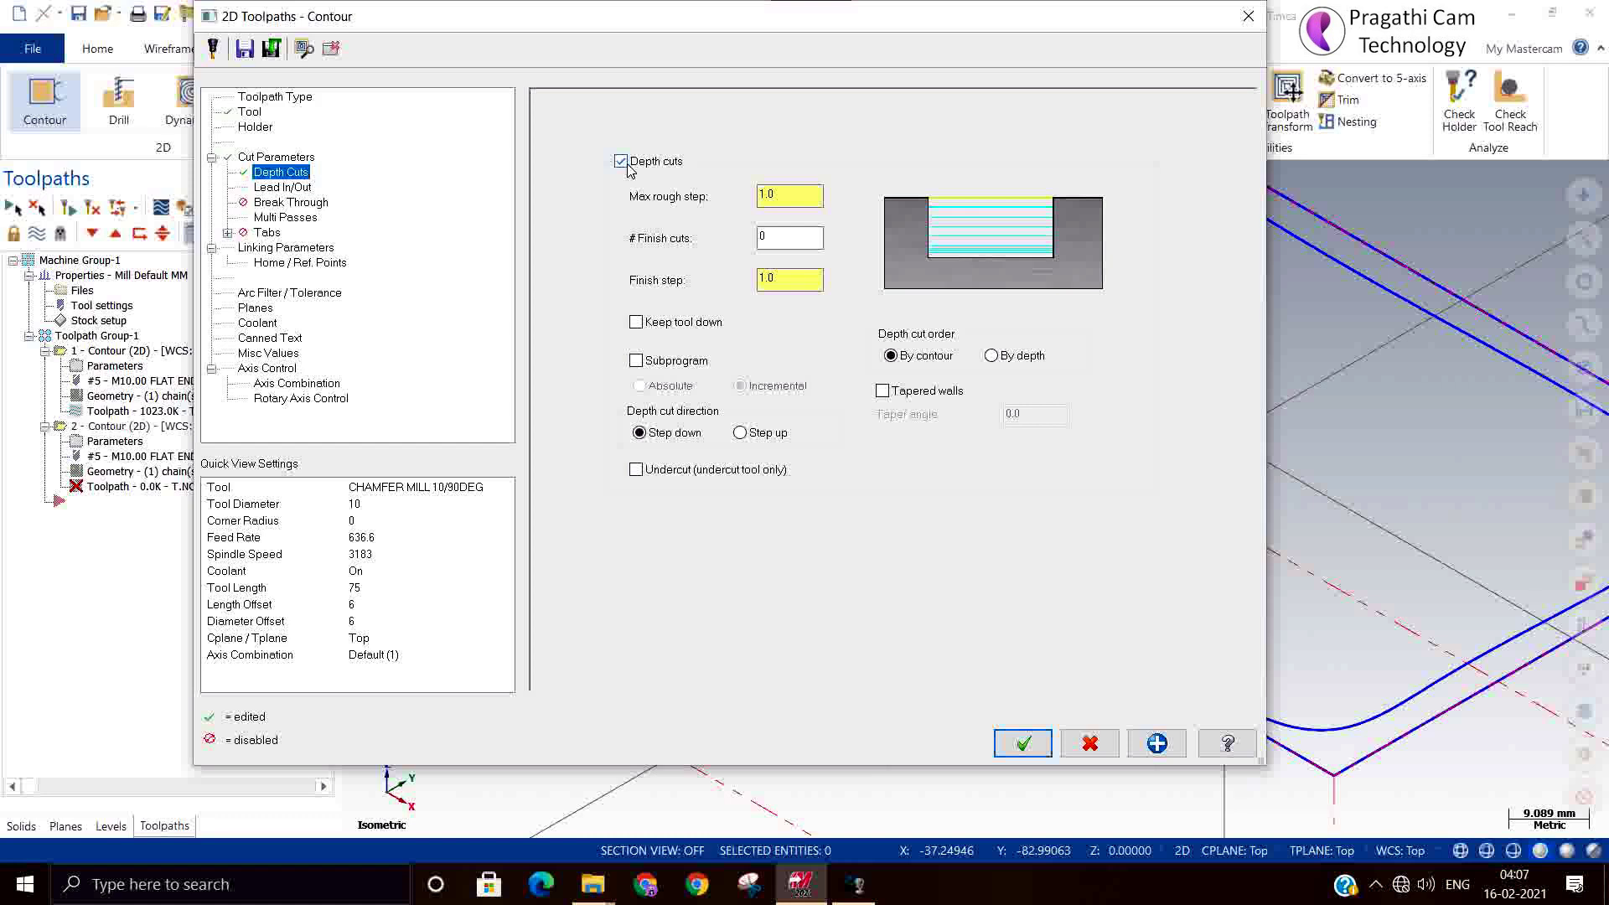
pyautogui.click(621, 162)
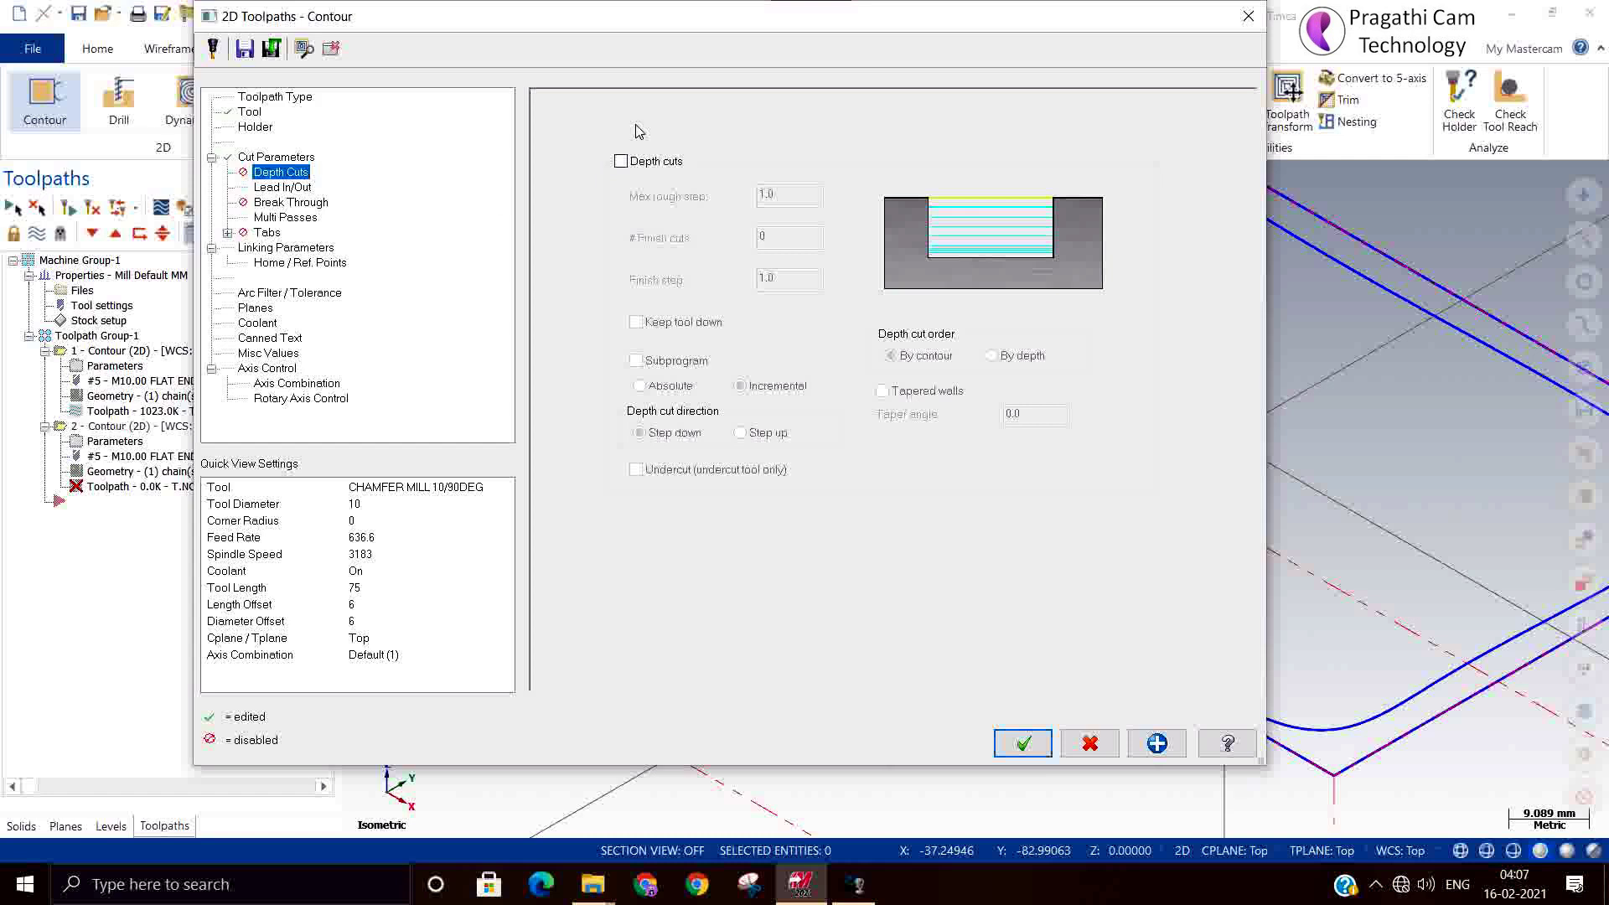
pyautogui.click(288, 188)
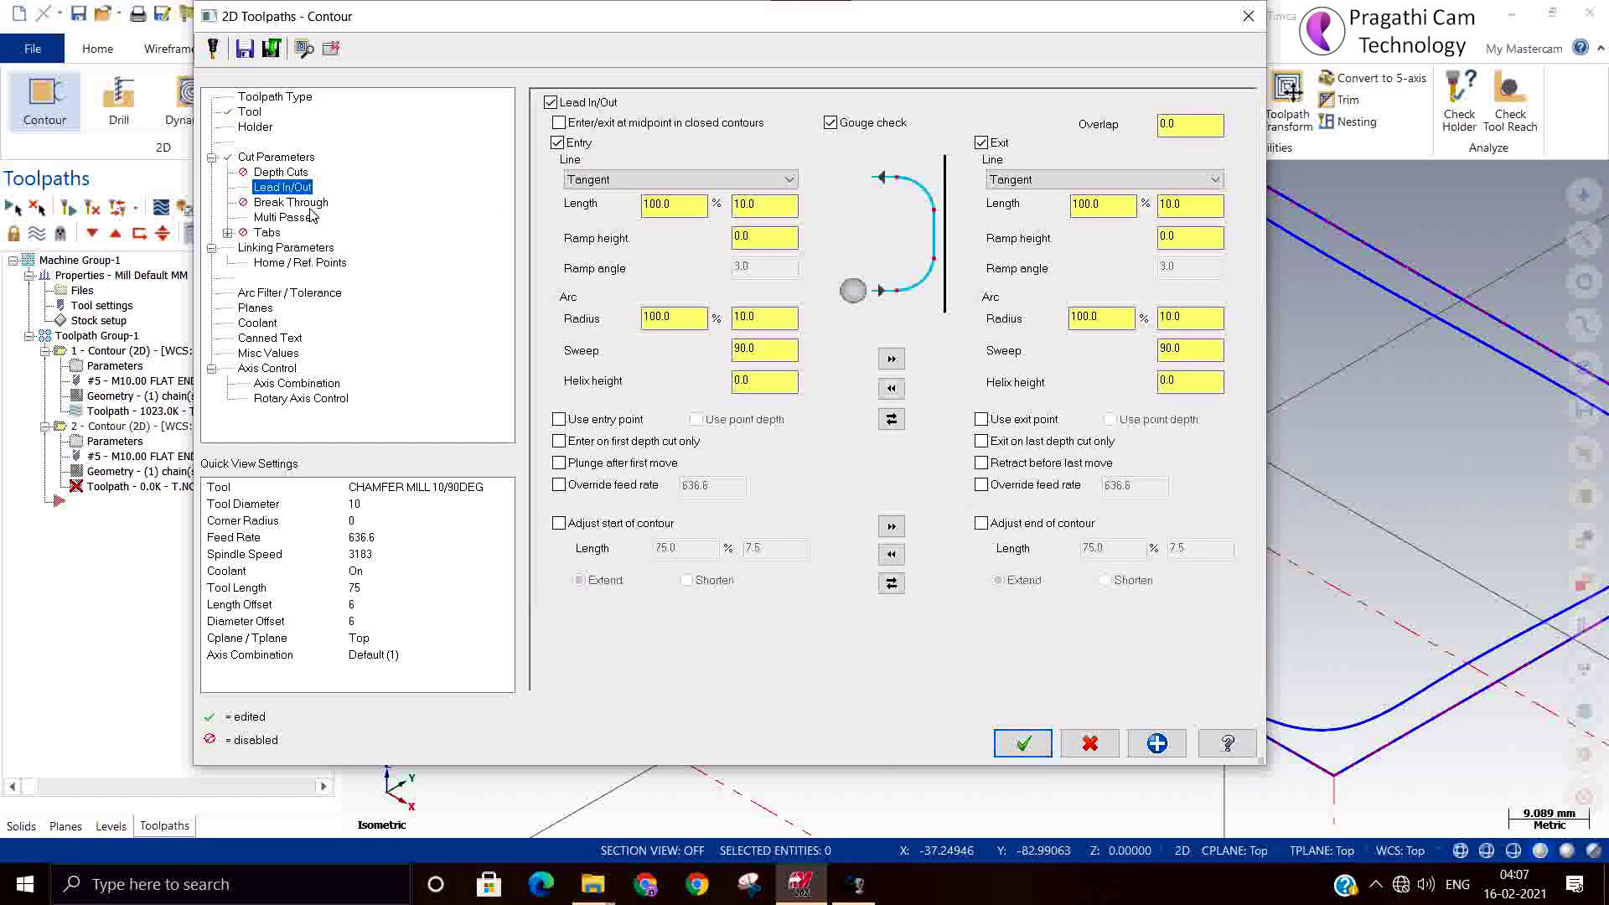
pyautogui.click(284, 250)
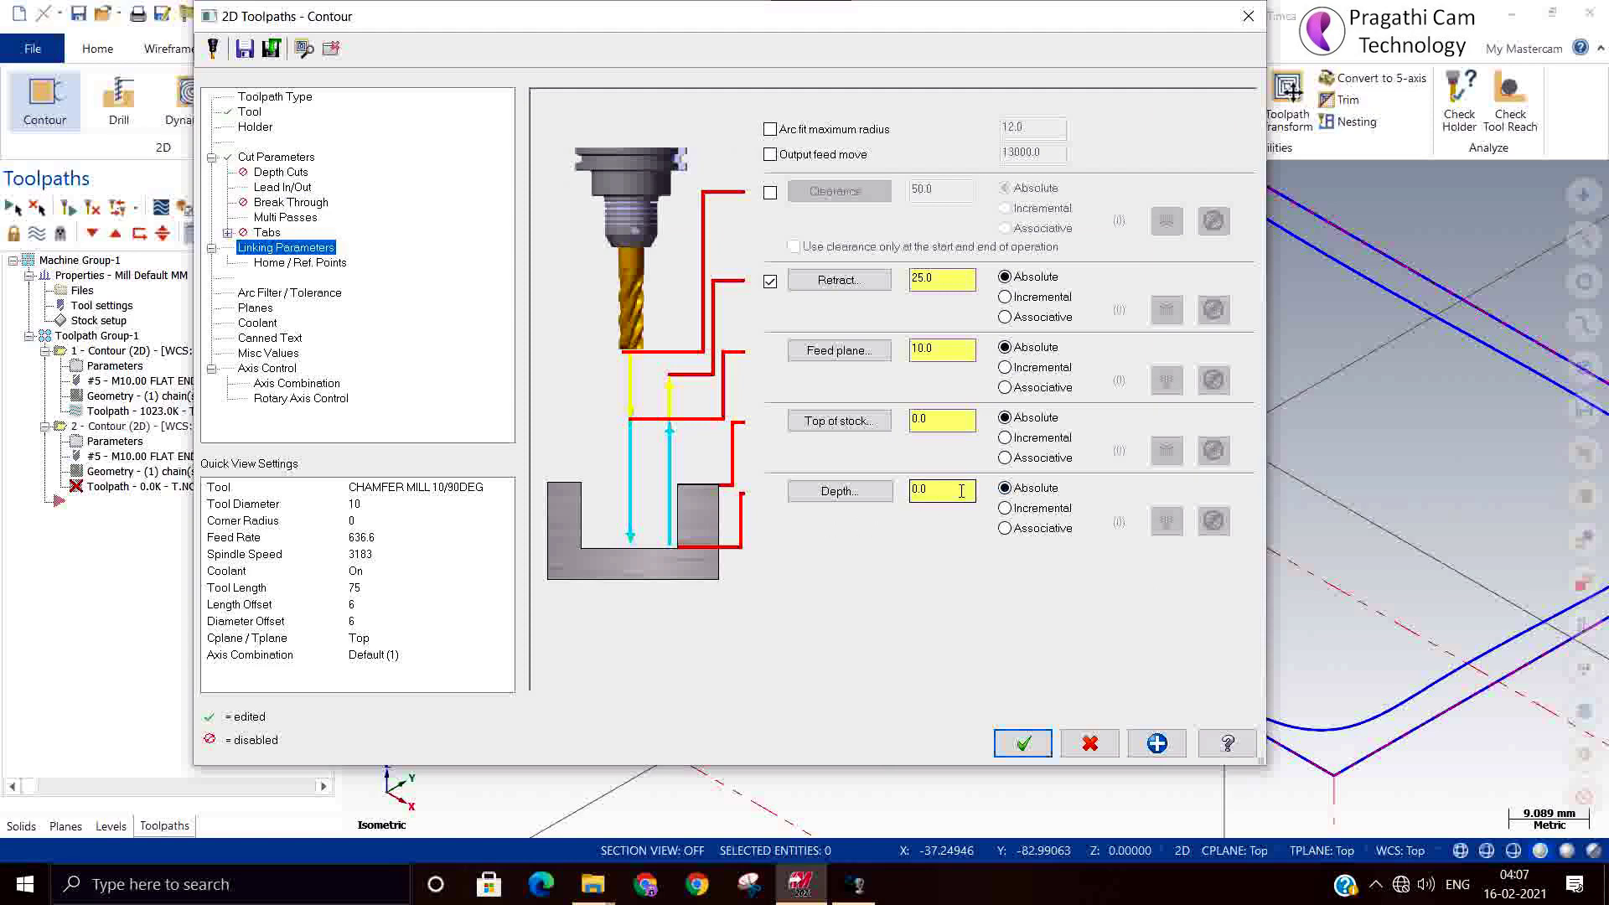
pyautogui.click(1023, 744)
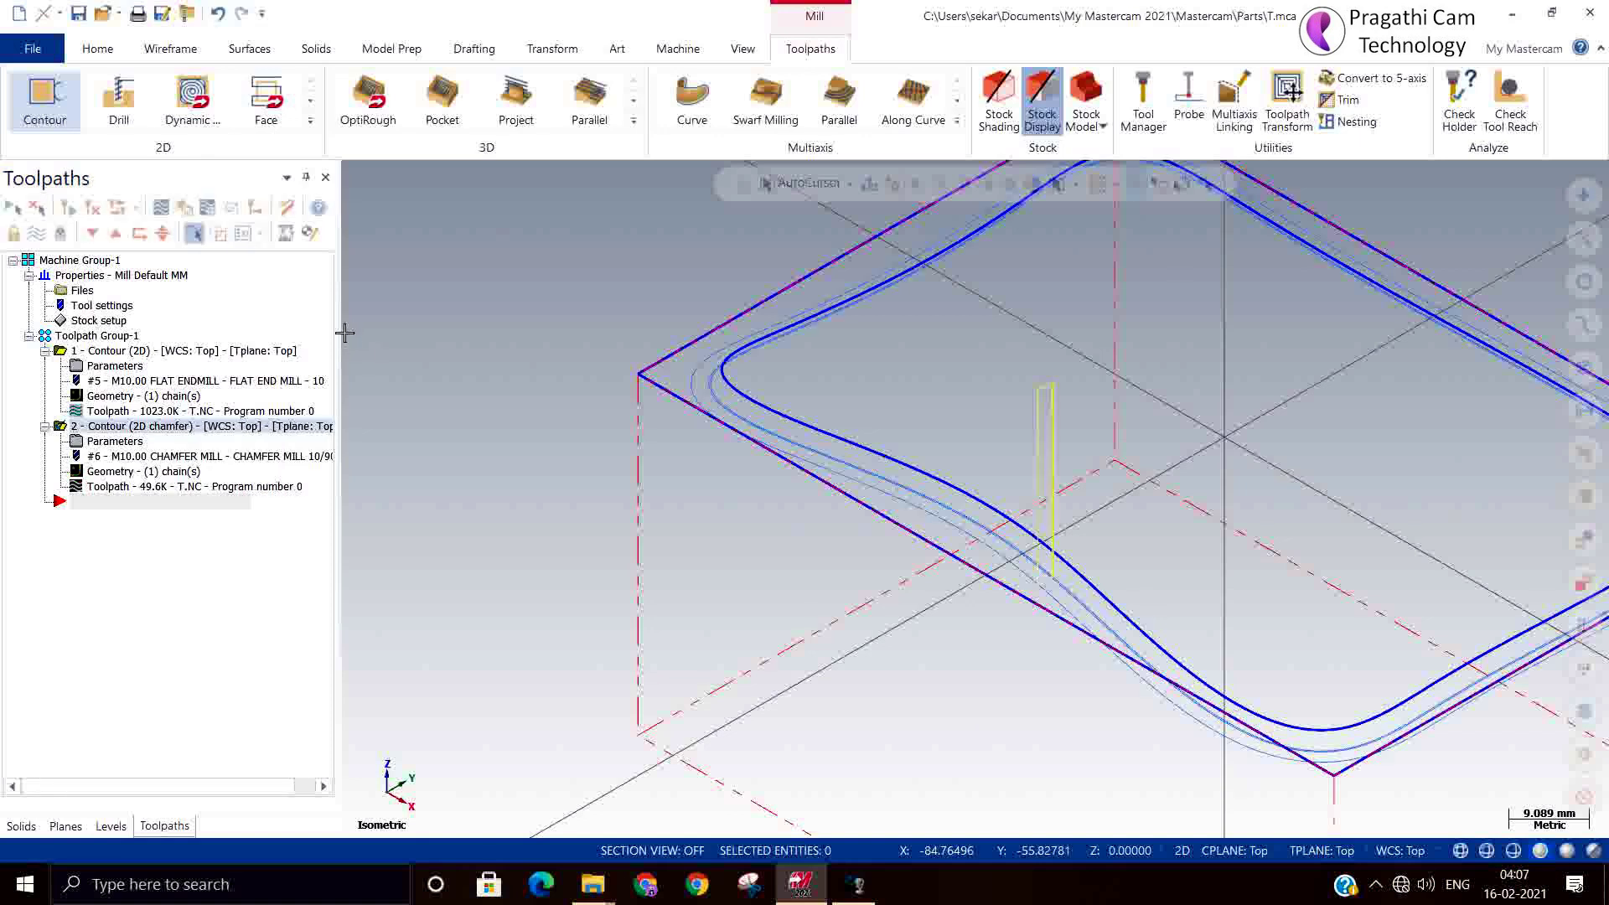
# Step: Turn off multi passes in the 2D chamfer operation and regenerate its toolpath
pyautogui.click(117, 442)
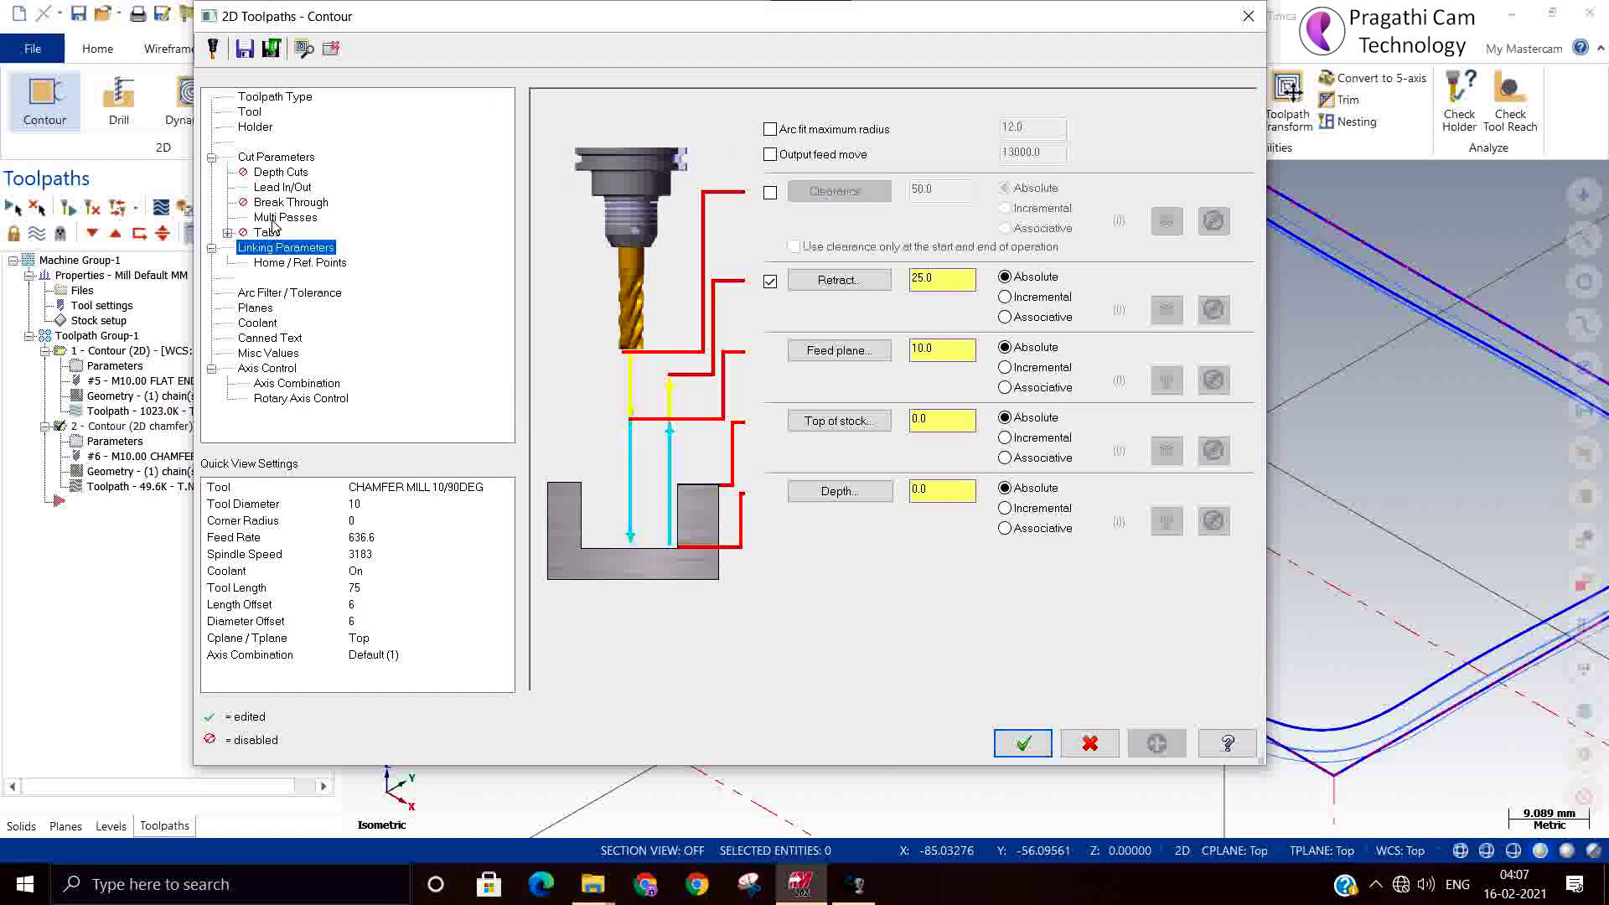
pyautogui.click(274, 218)
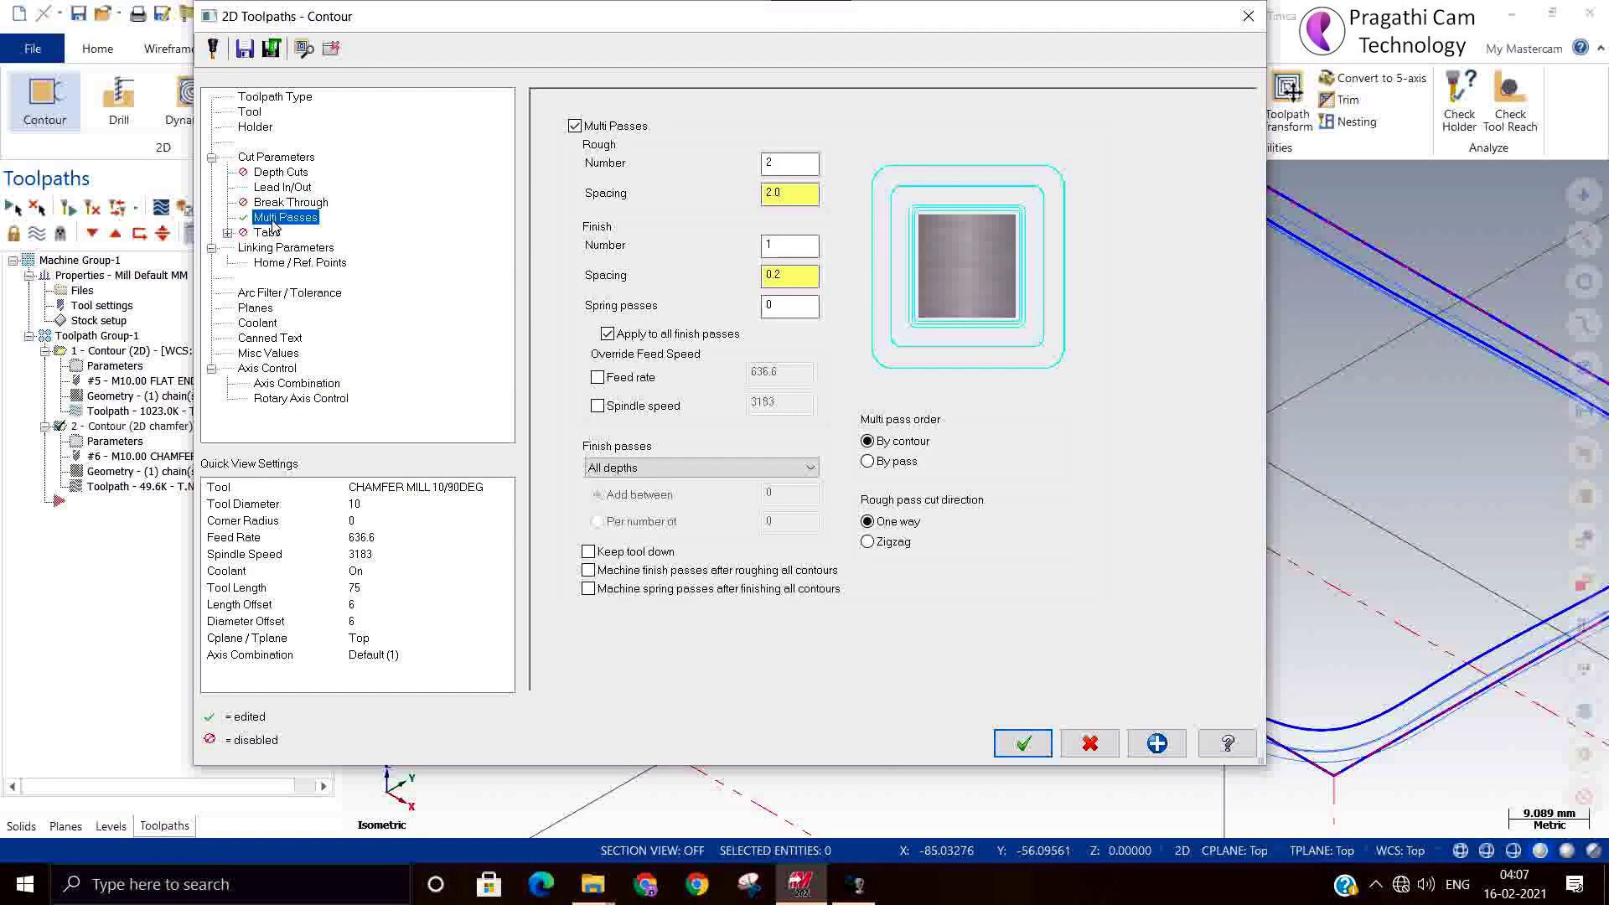
pyautogui.click(575, 126)
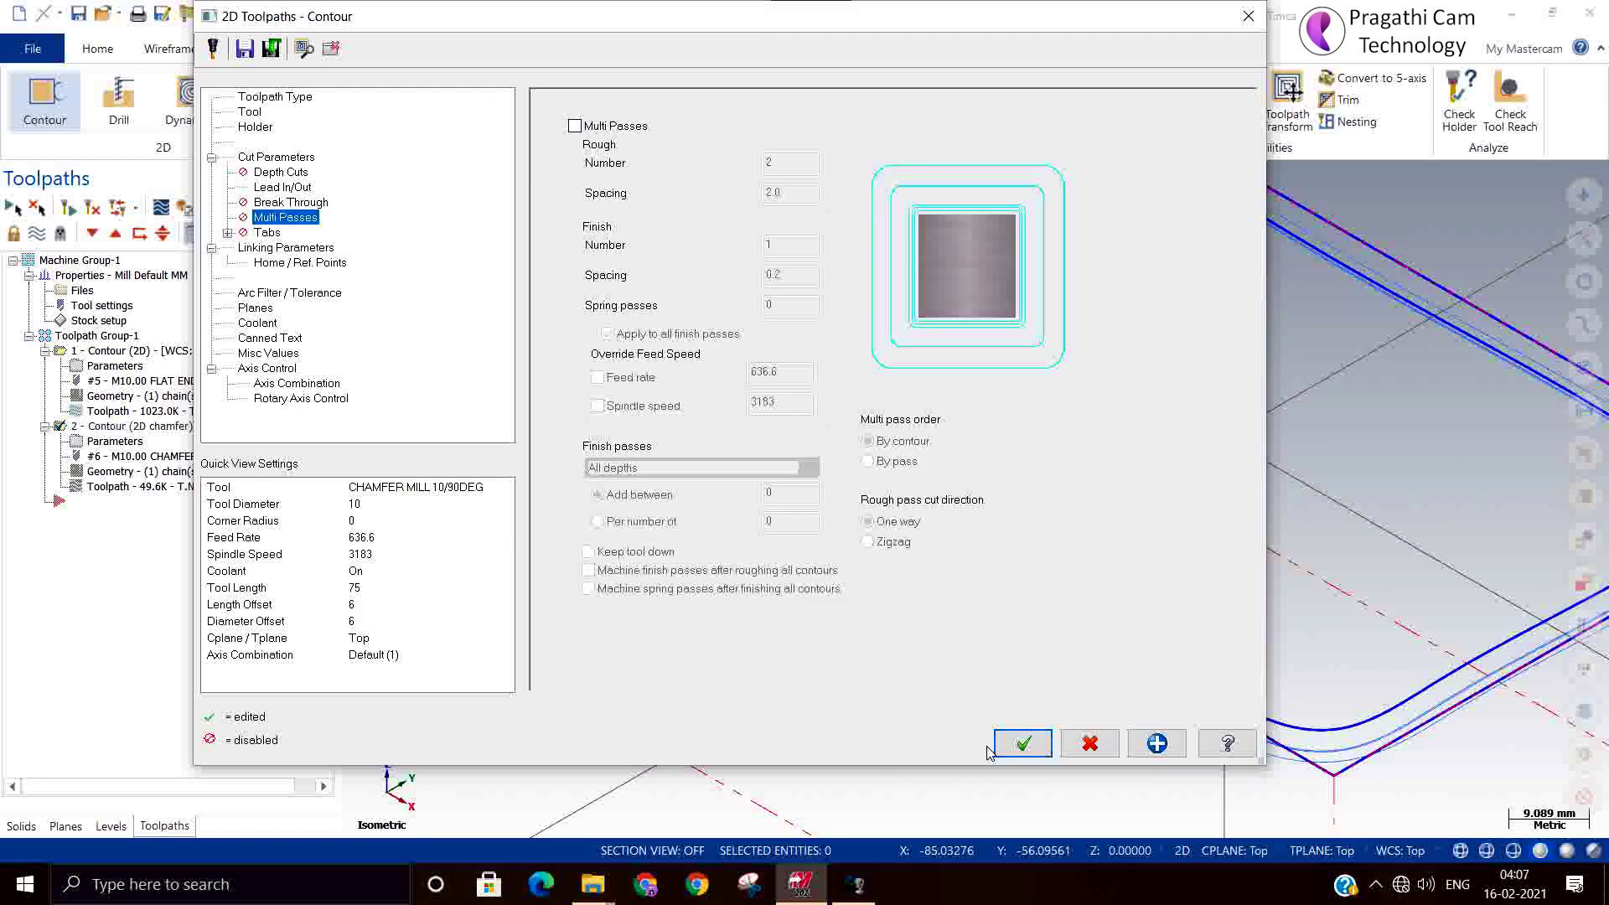
pyautogui.click(1023, 744)
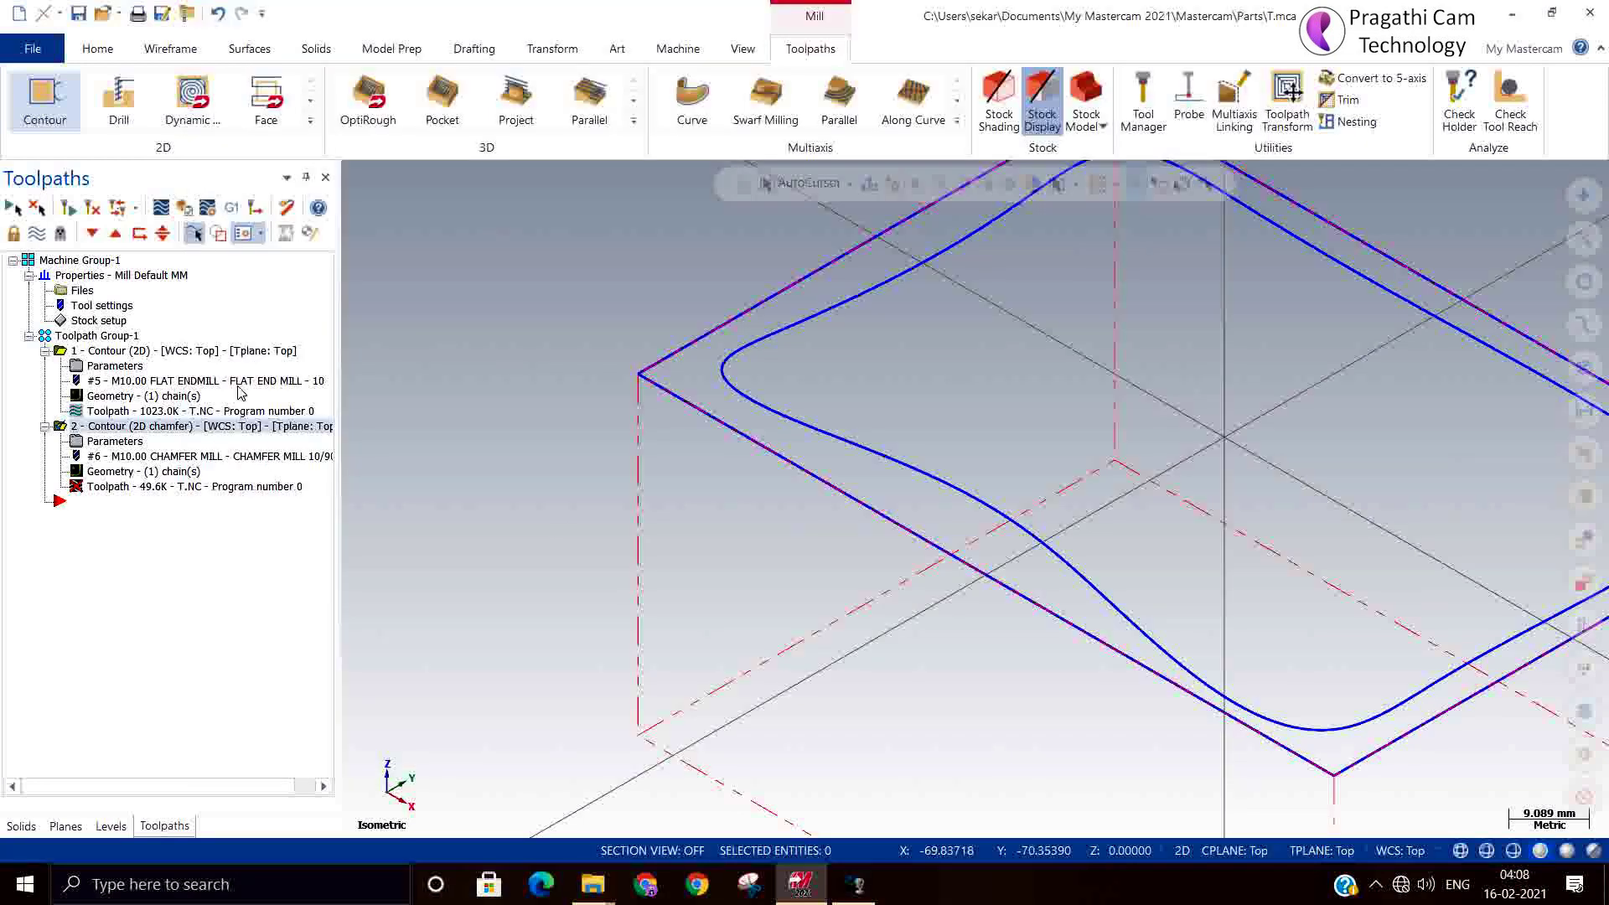
pyautogui.click(92, 207)
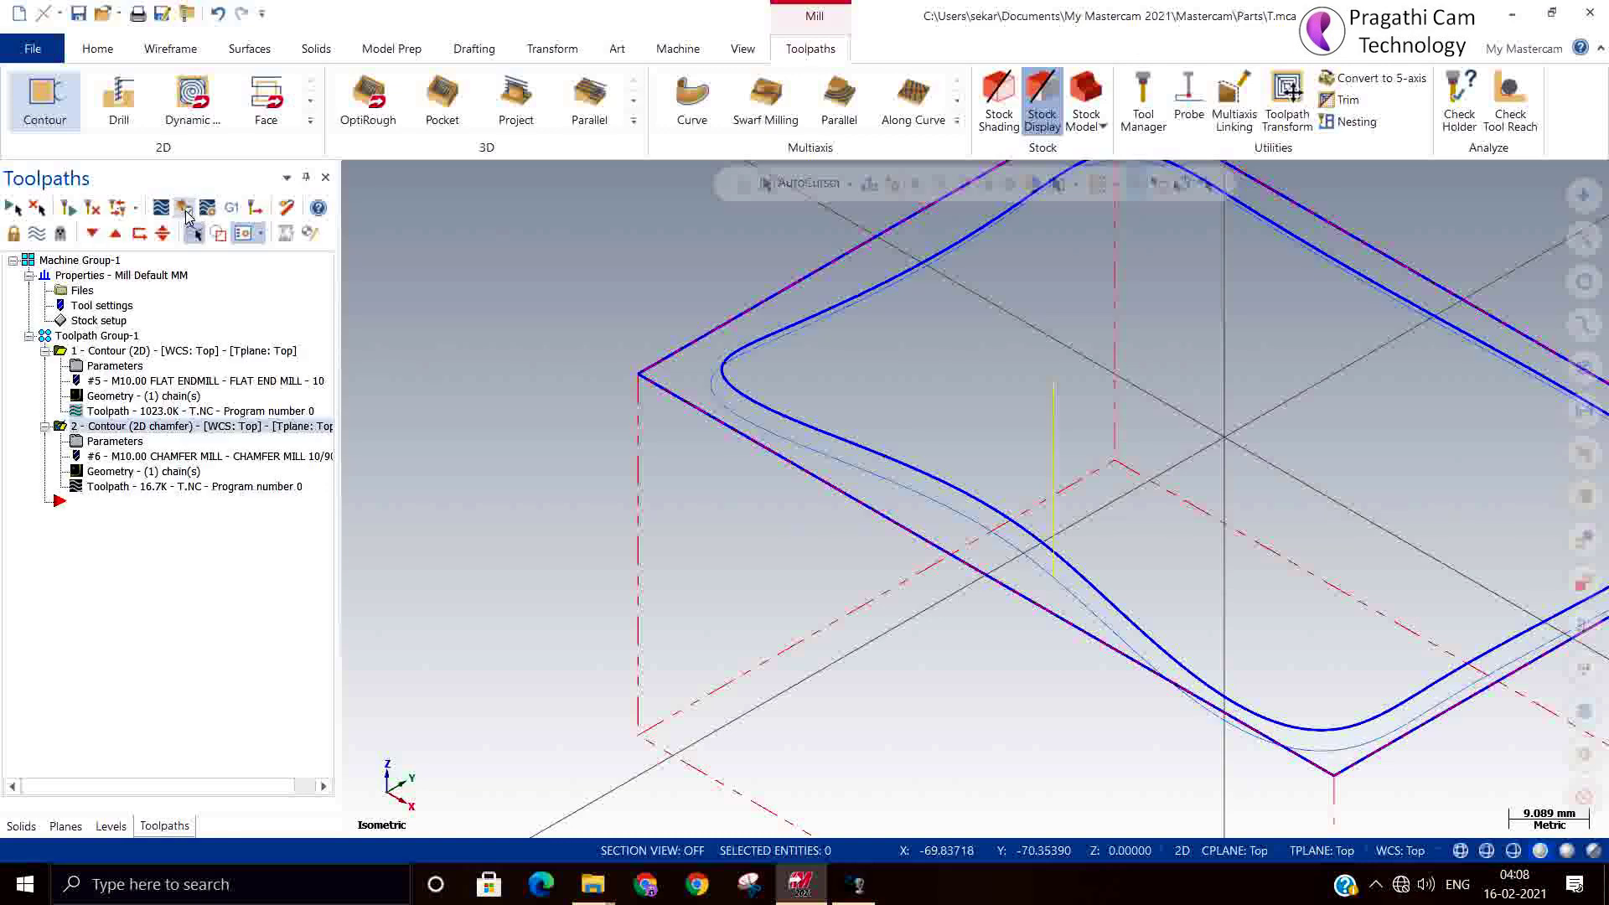
# Step: Review the cut parameters, depth cuts and linking parameters of the 2D chamfer operation
pyautogui.click(77, 442)
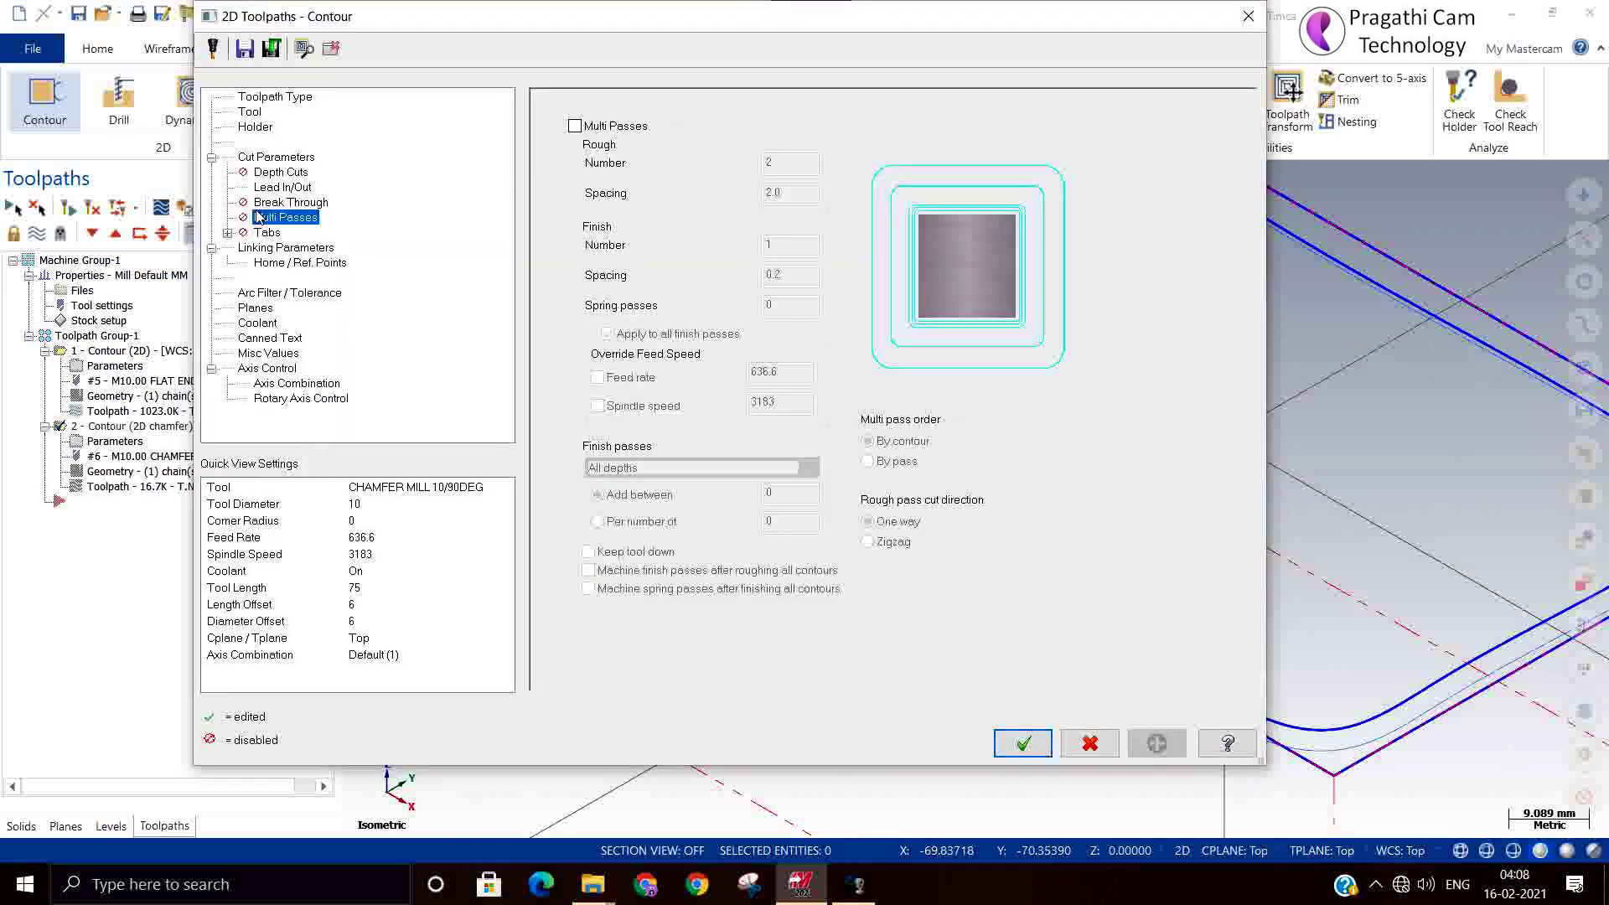
pyautogui.click(267, 159)
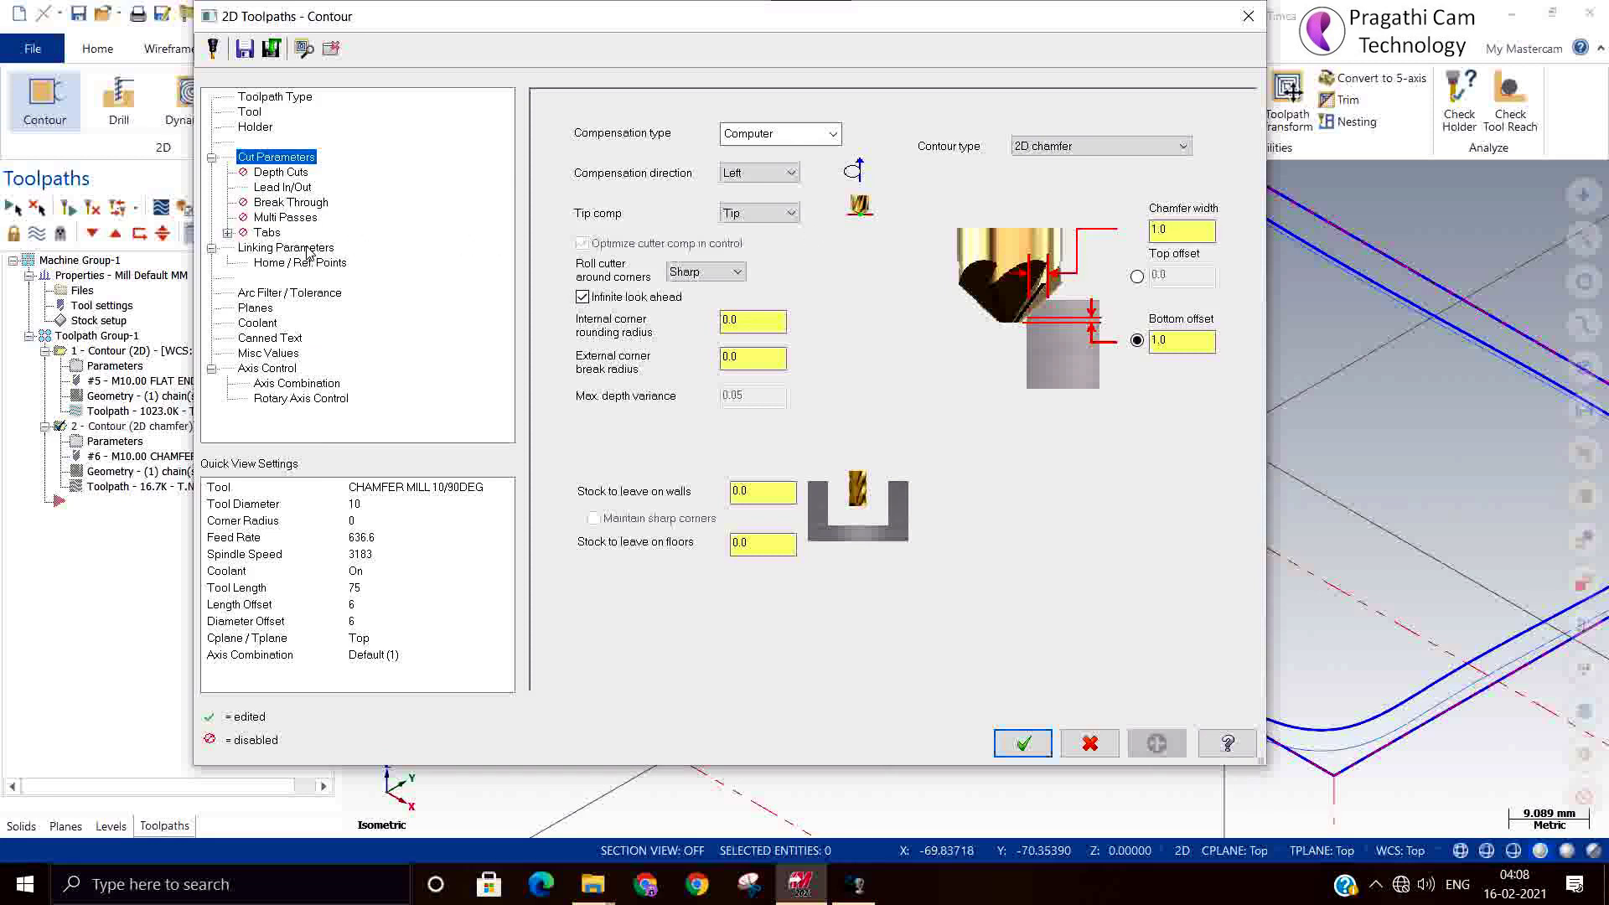
pyautogui.click(283, 173)
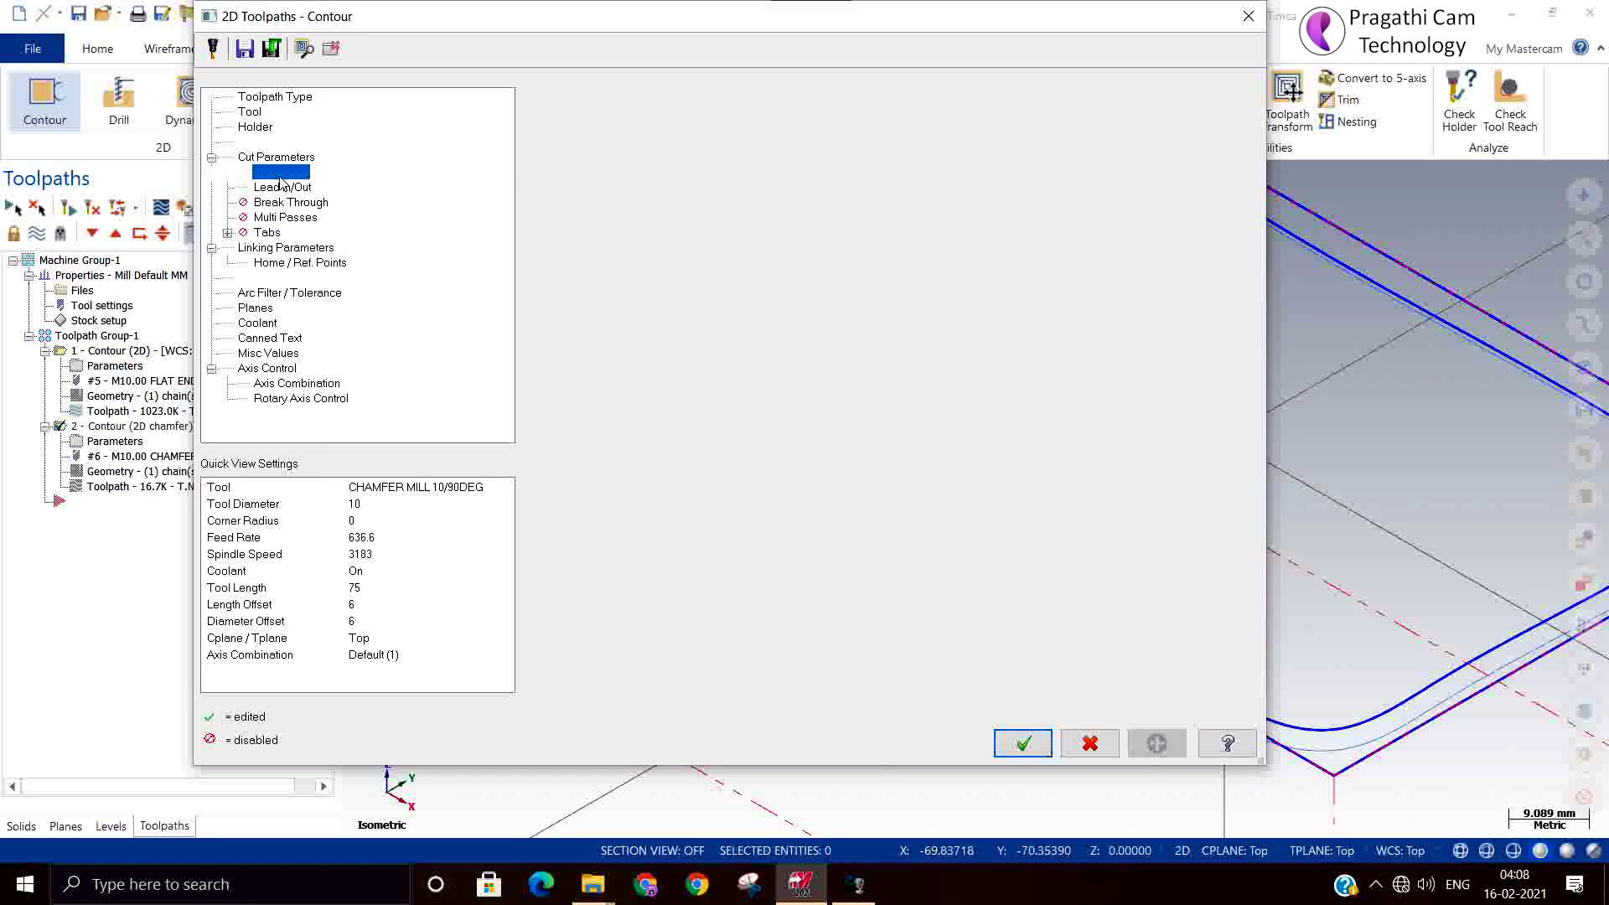
pyautogui.click(302, 248)
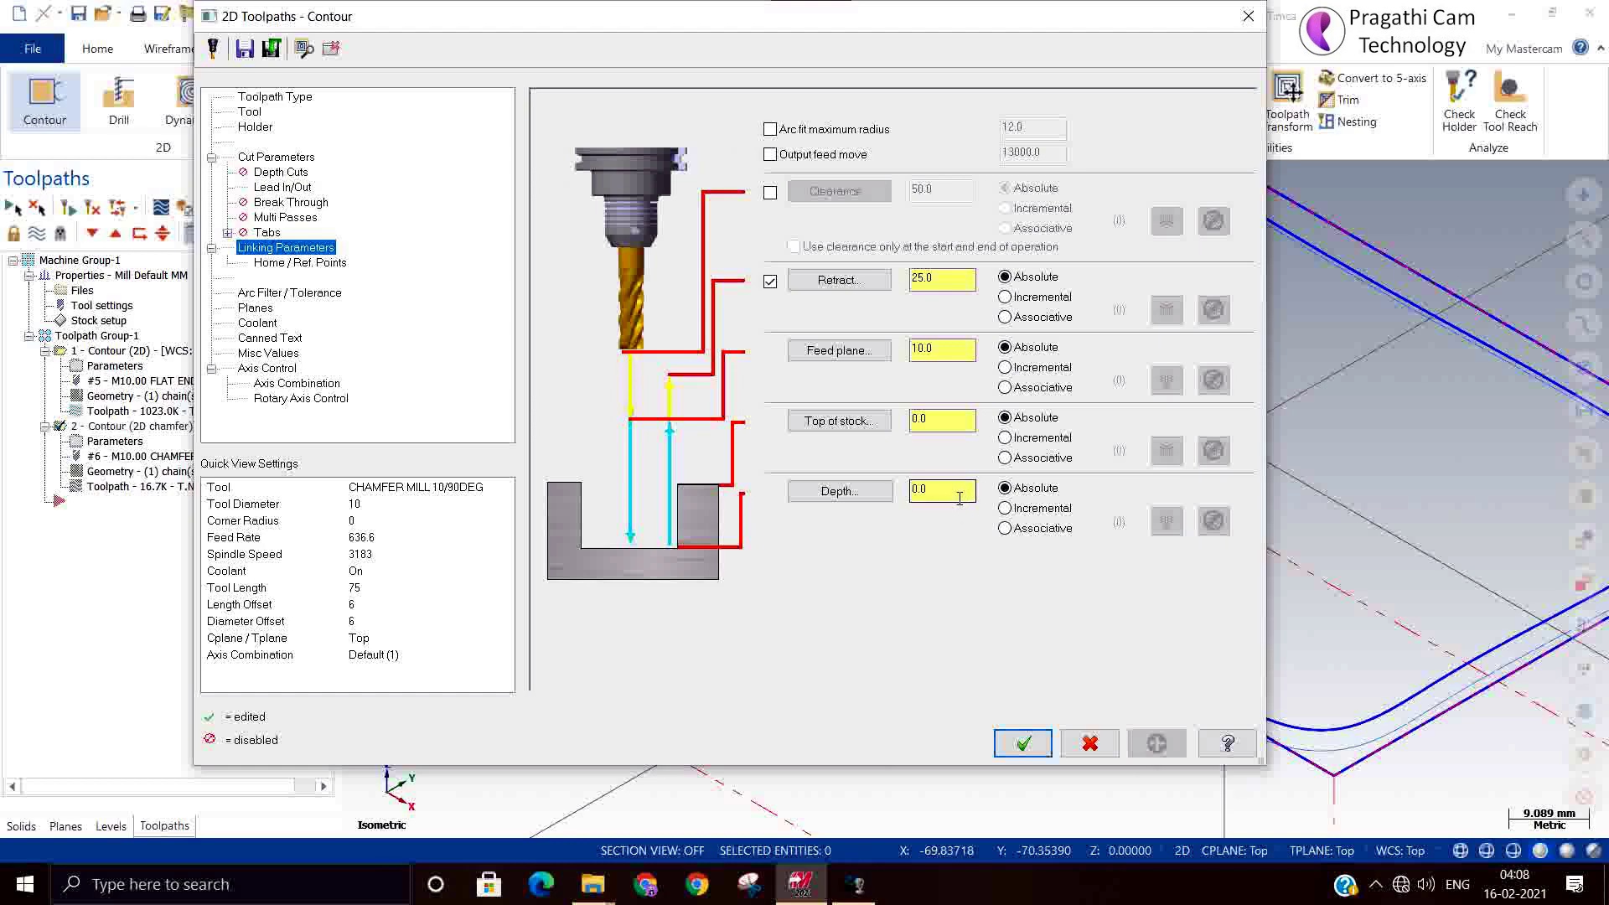
pyautogui.click(1023, 743)
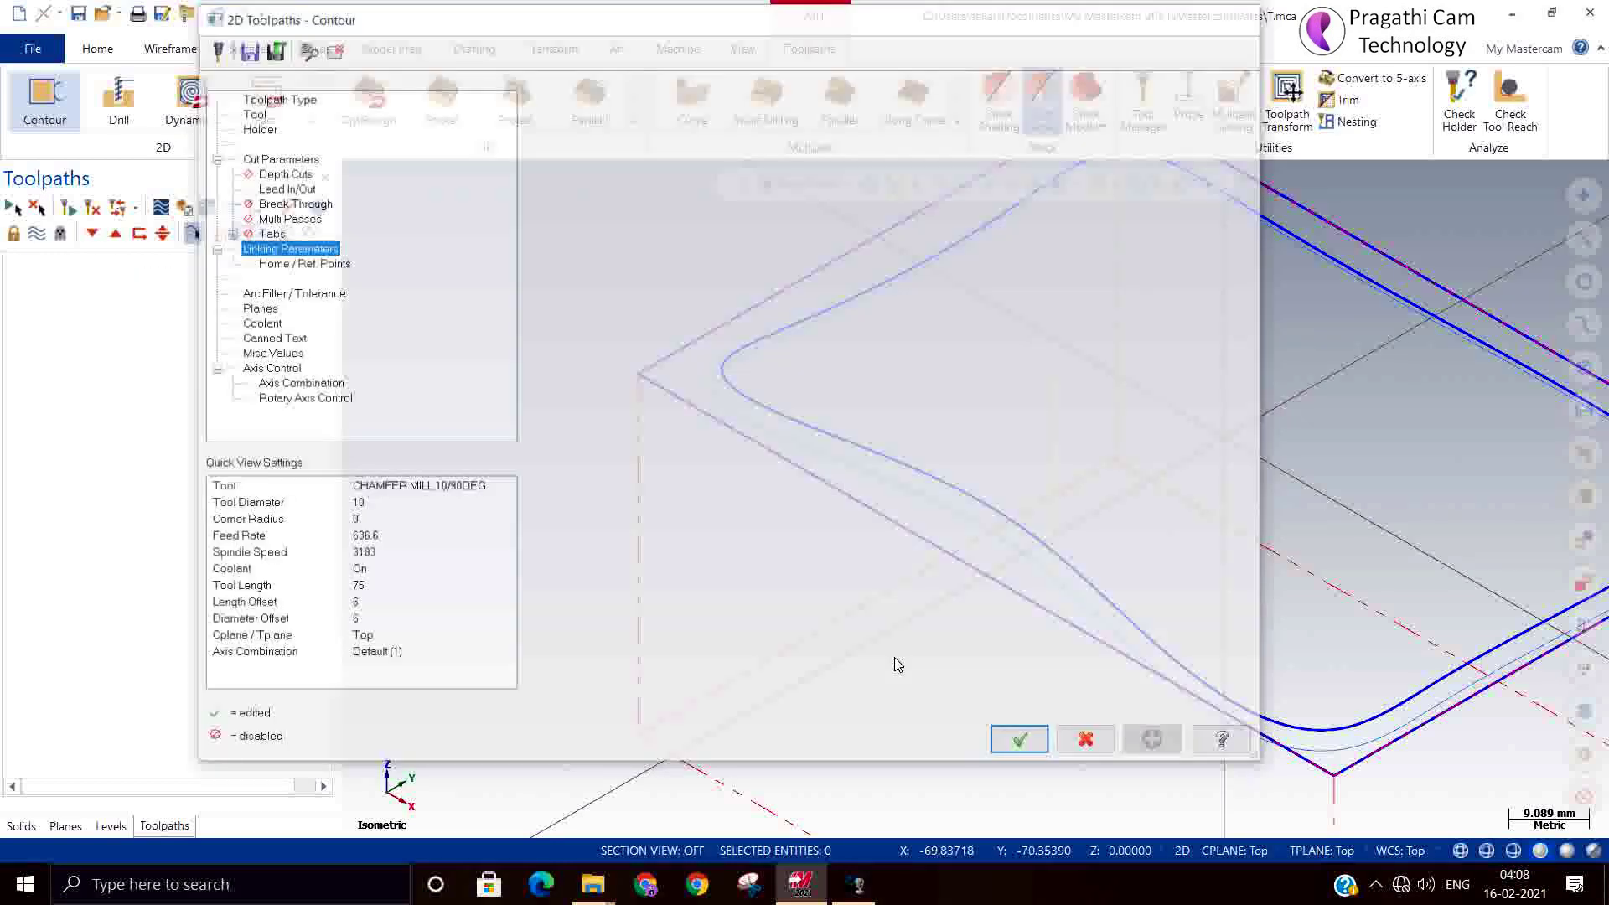
# Step: Run a Verify simulation of both contour operations in Toolpath Group-1 through to the end
pyautogui.click(96, 337)
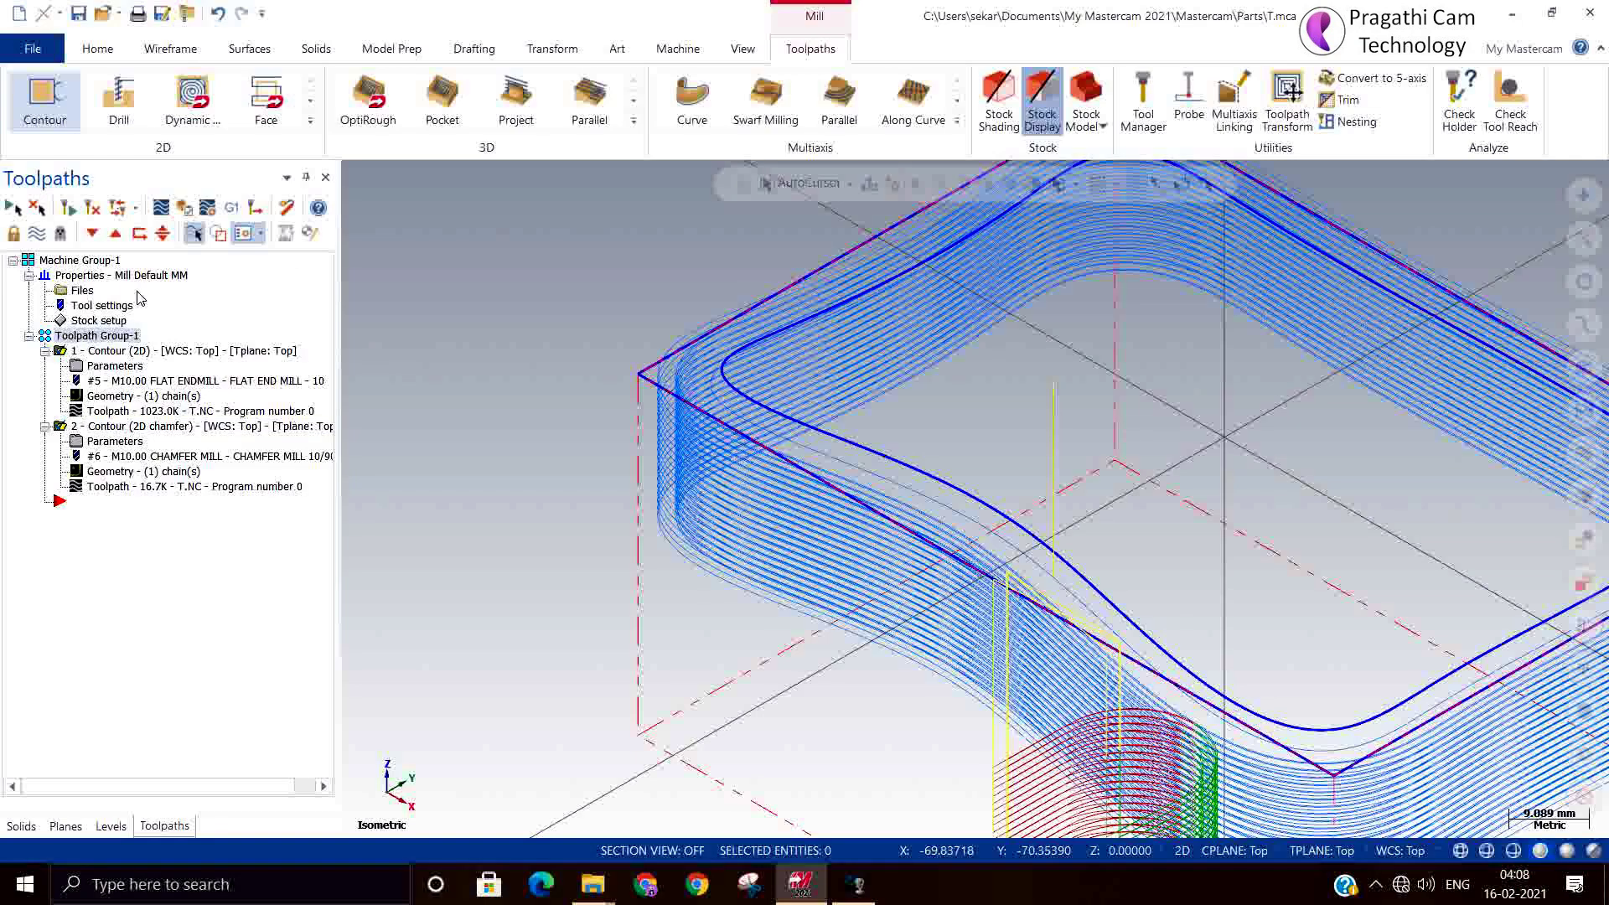
pyautogui.click(185, 208)
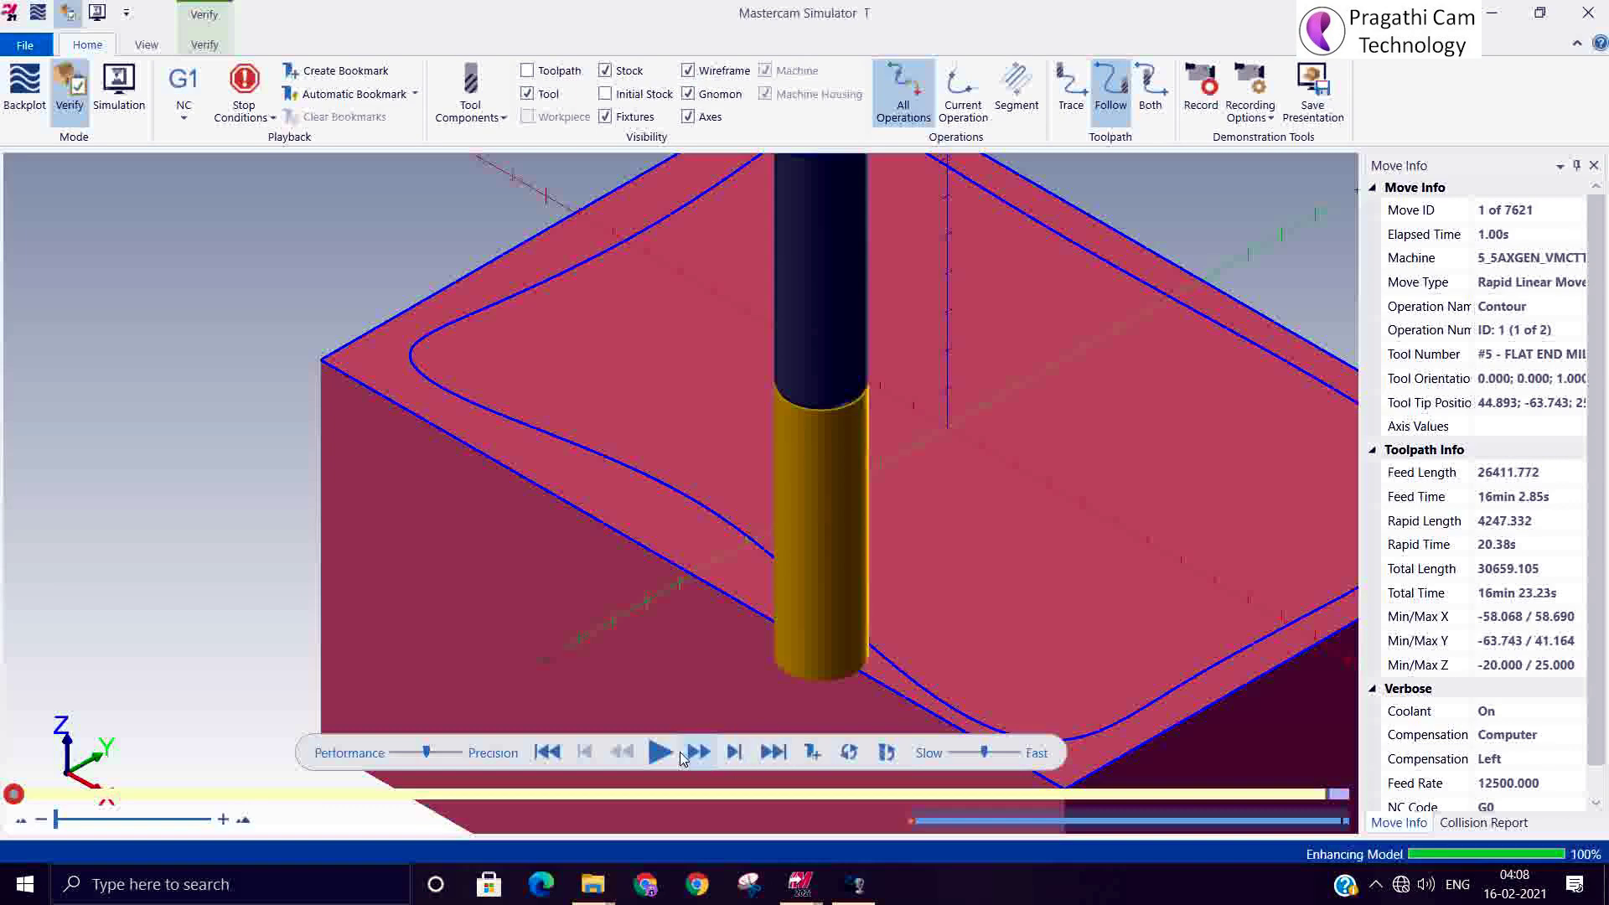
pyautogui.click(658, 754)
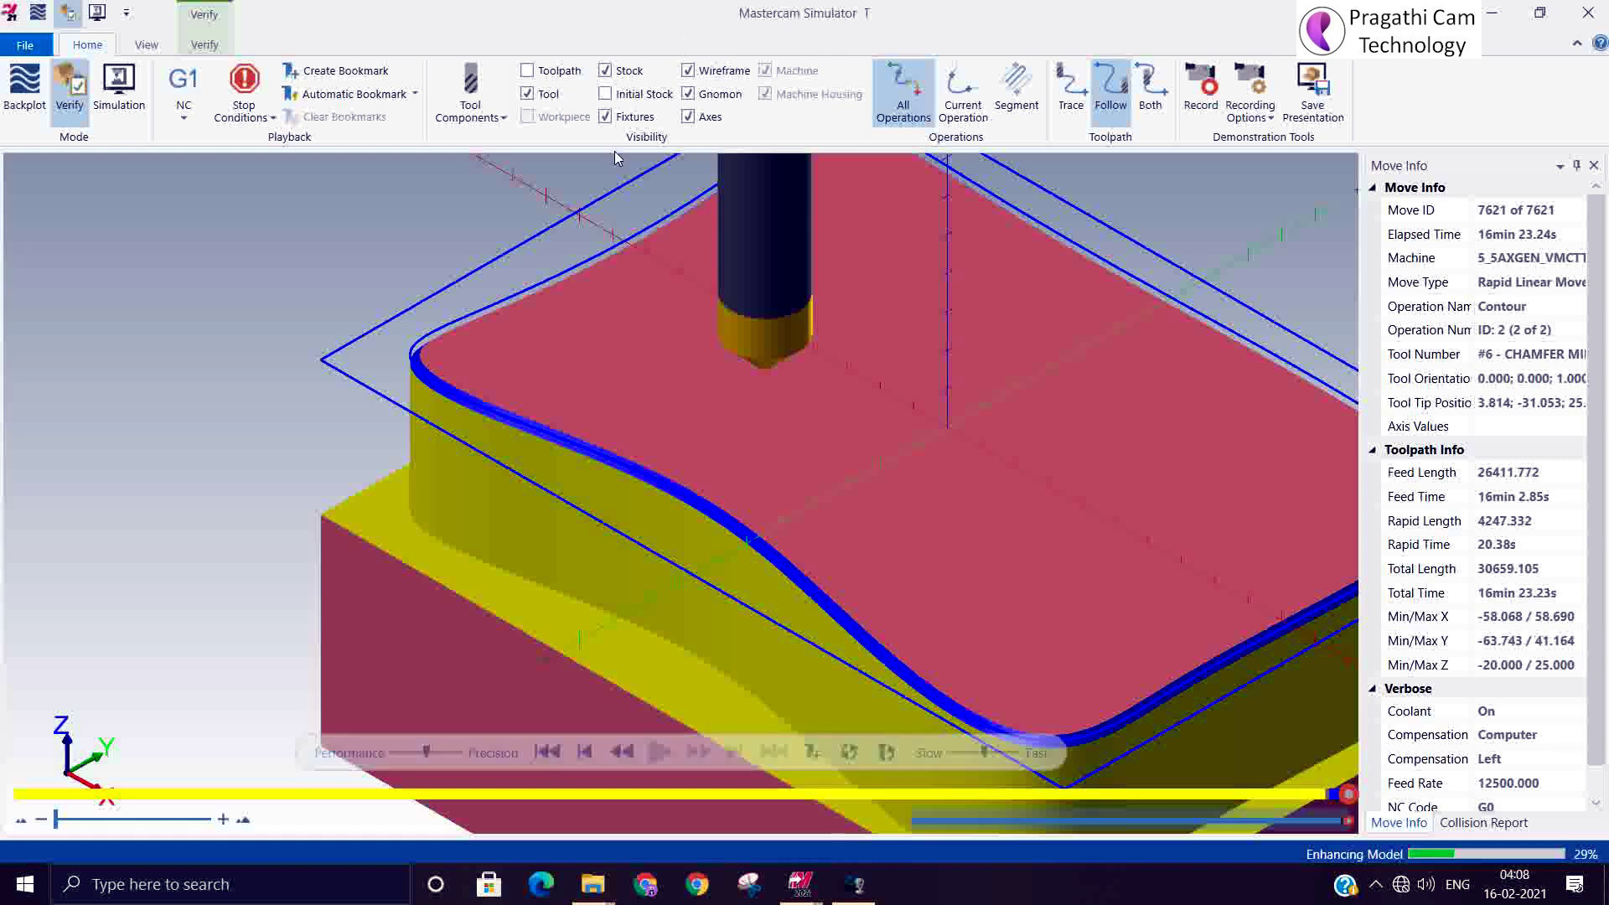
pyautogui.scroll(4, 809, 567)
pyautogui.scroll(-4, 802, 564)
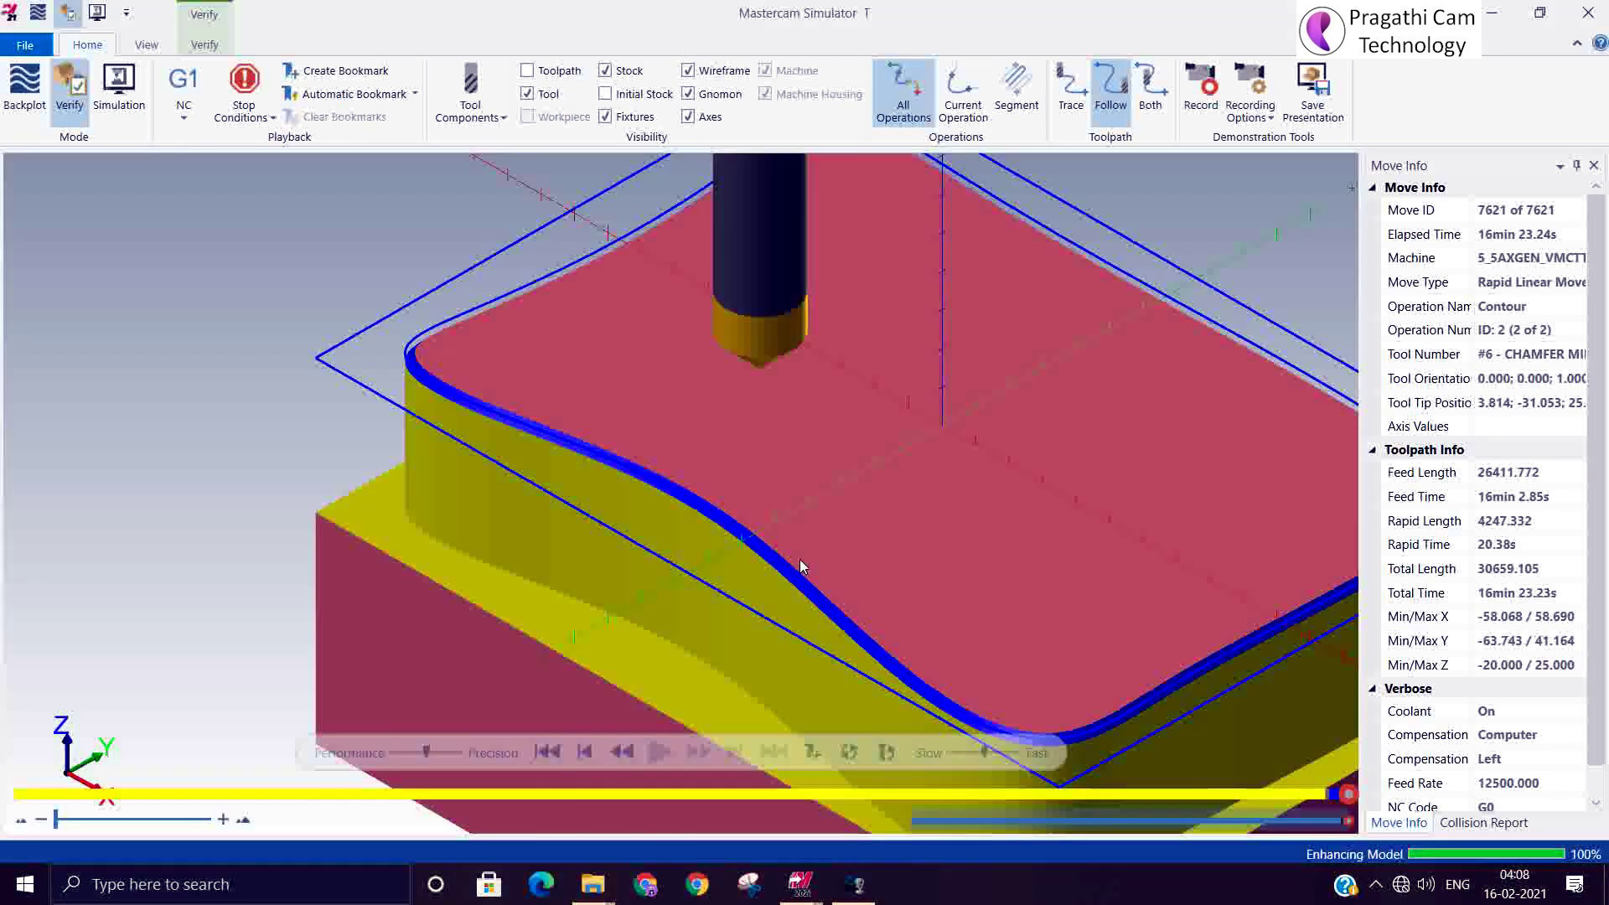
pyautogui.moveTo(800, 562)
pyautogui.mouseDown(button='middle')
pyautogui.moveTo(790, 529)
pyautogui.moveTo(792, 588)
pyautogui.mouseUp(button='middle')
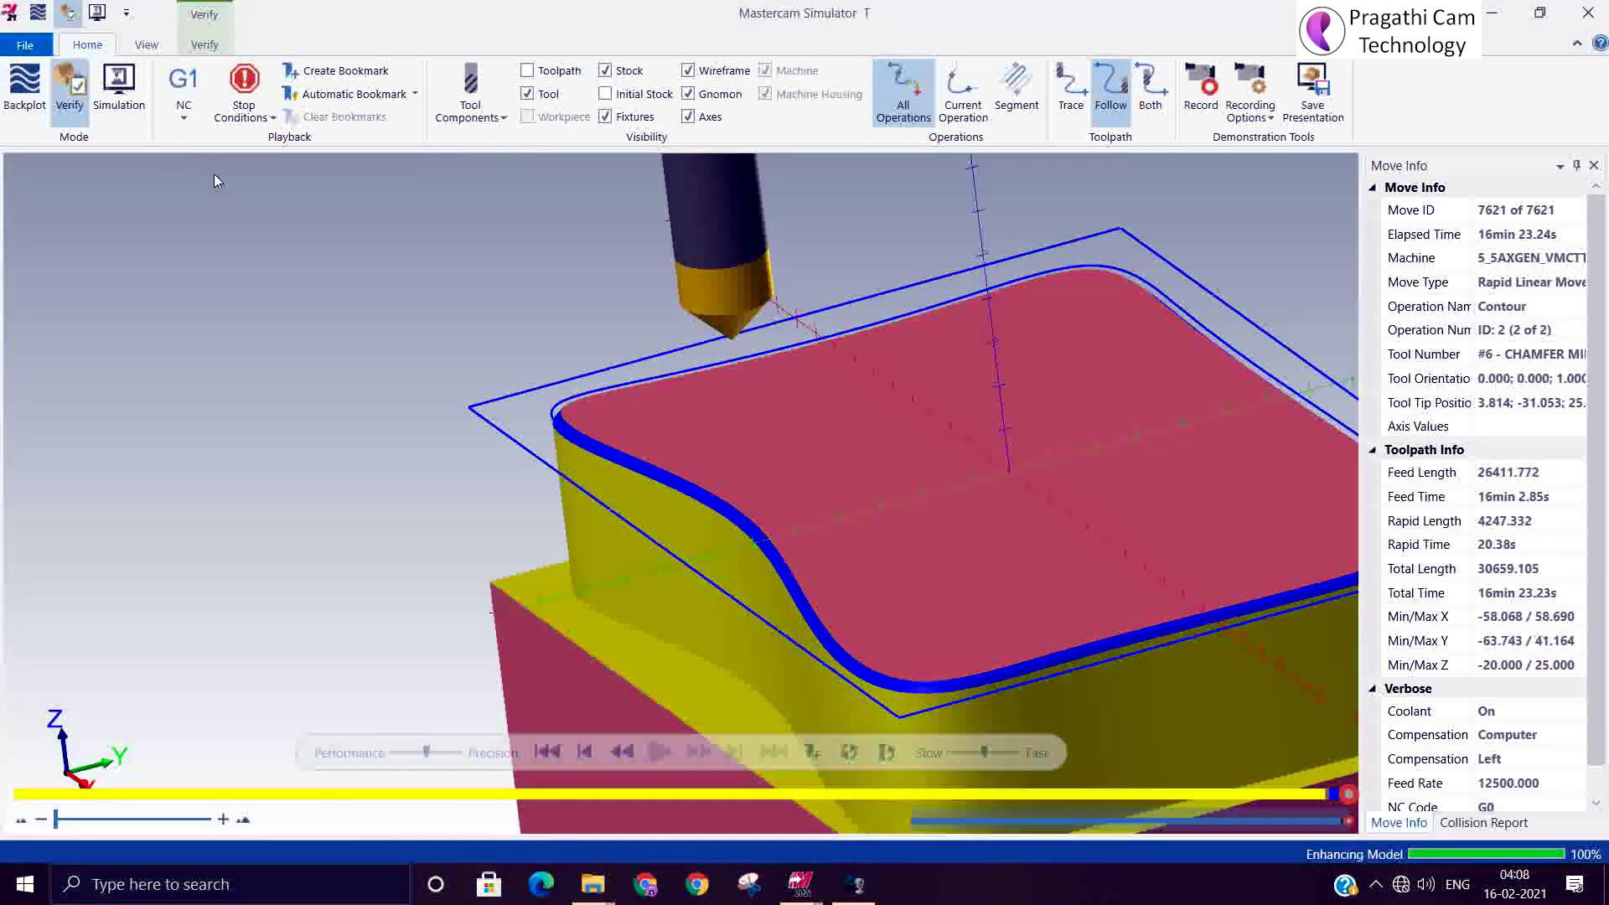
# Step: Examine the chamfered top edge of the simulated part up close and close the simulator
pyautogui.click(147, 46)
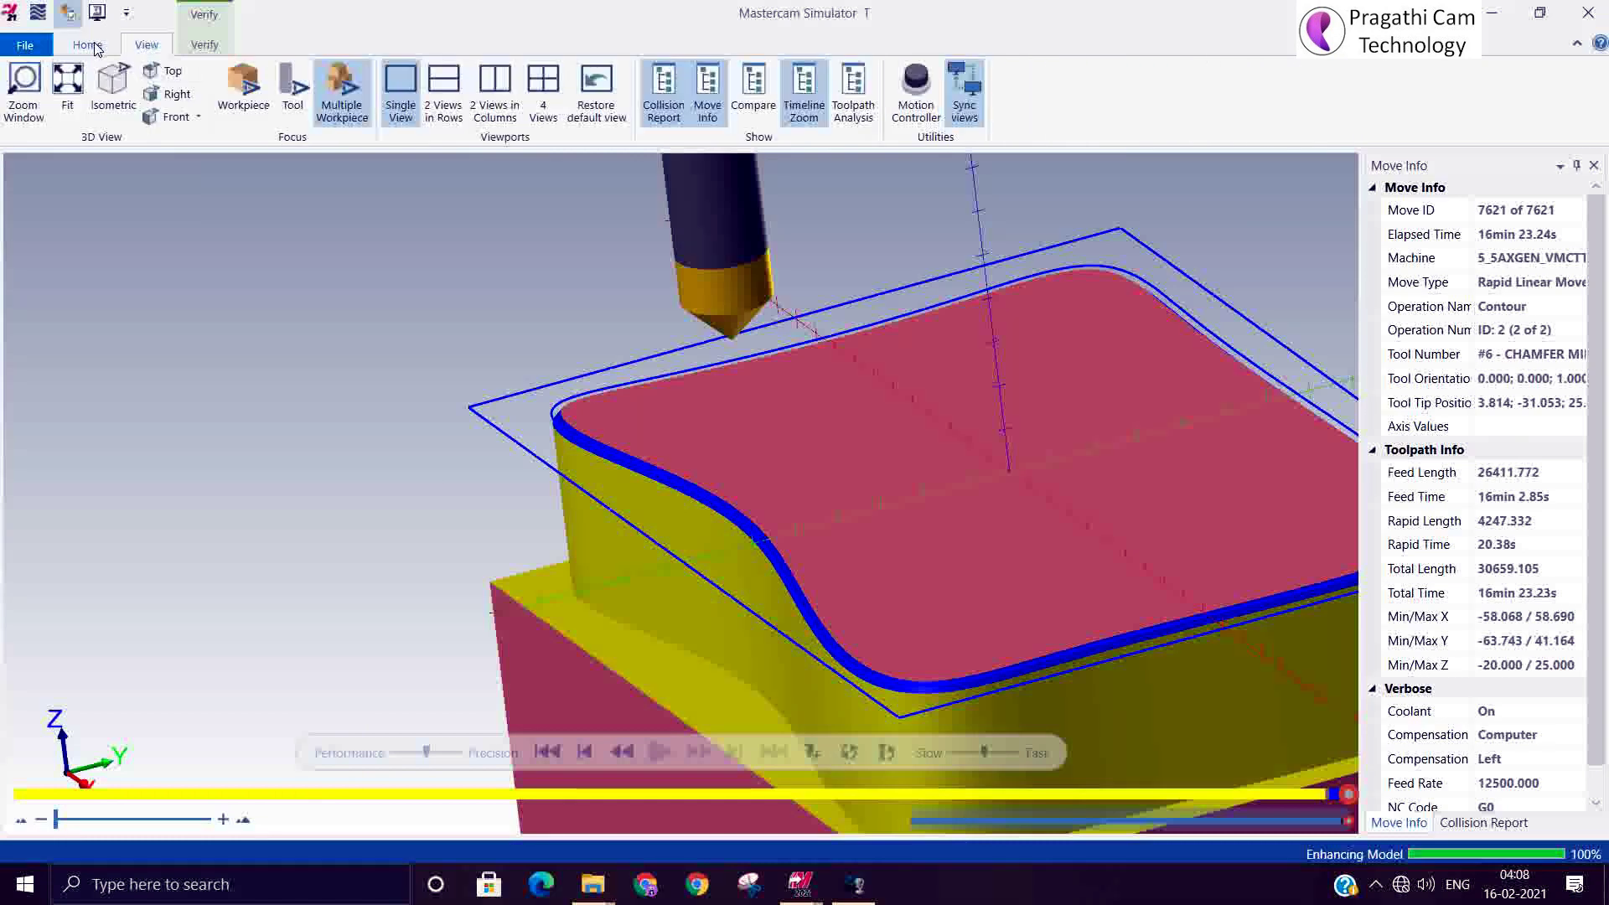
pyautogui.click(204, 44)
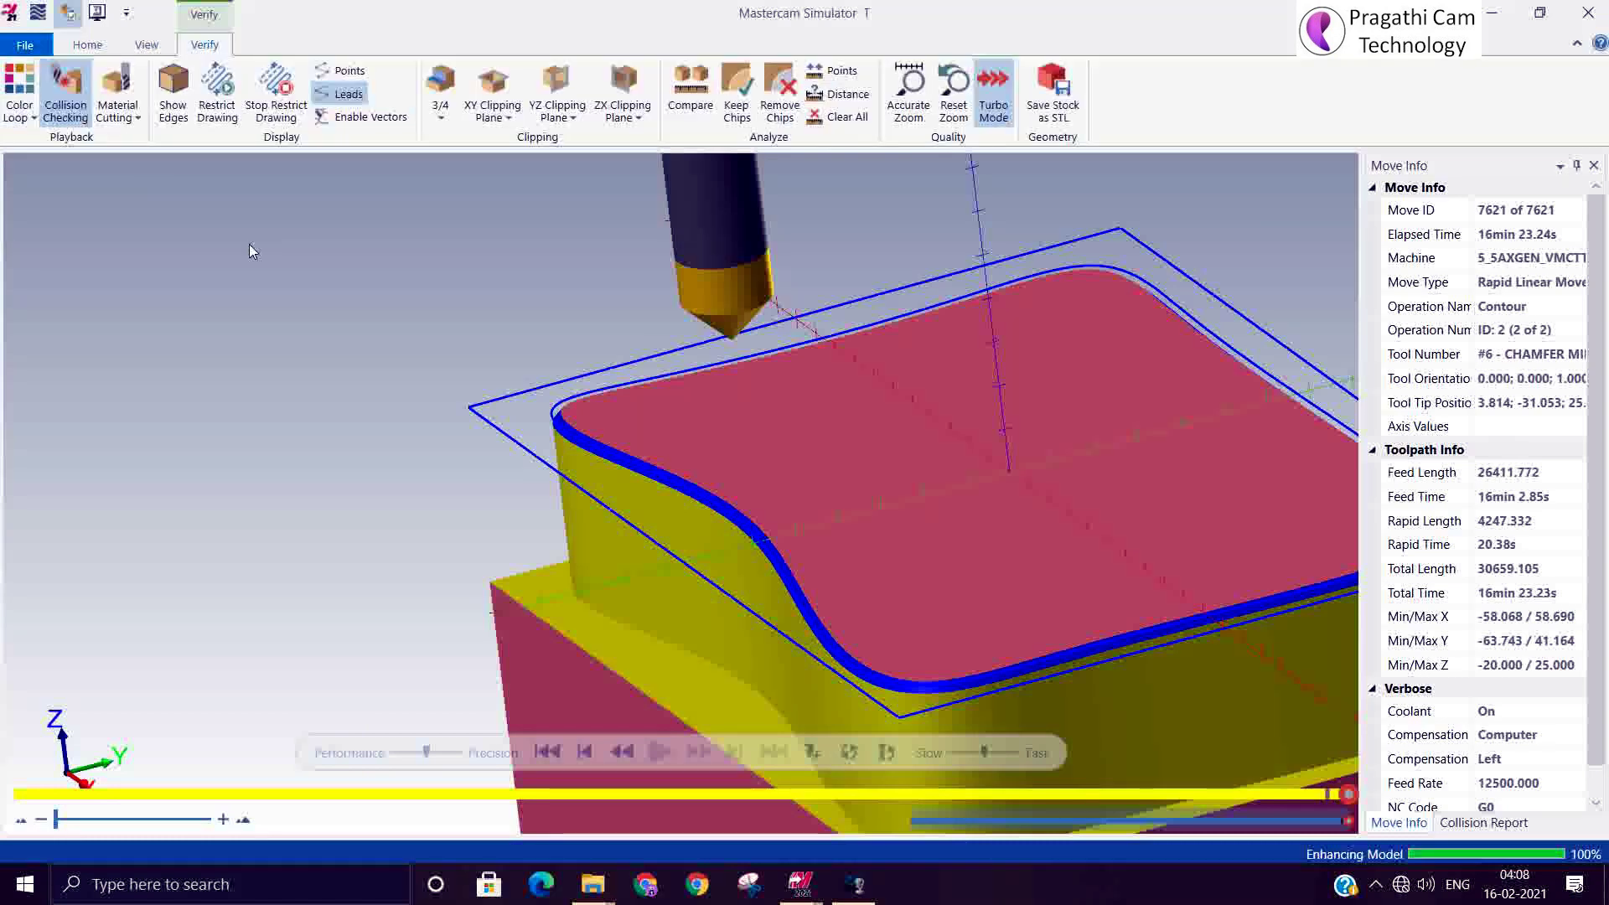
pyautogui.scroll(4, 713, 517)
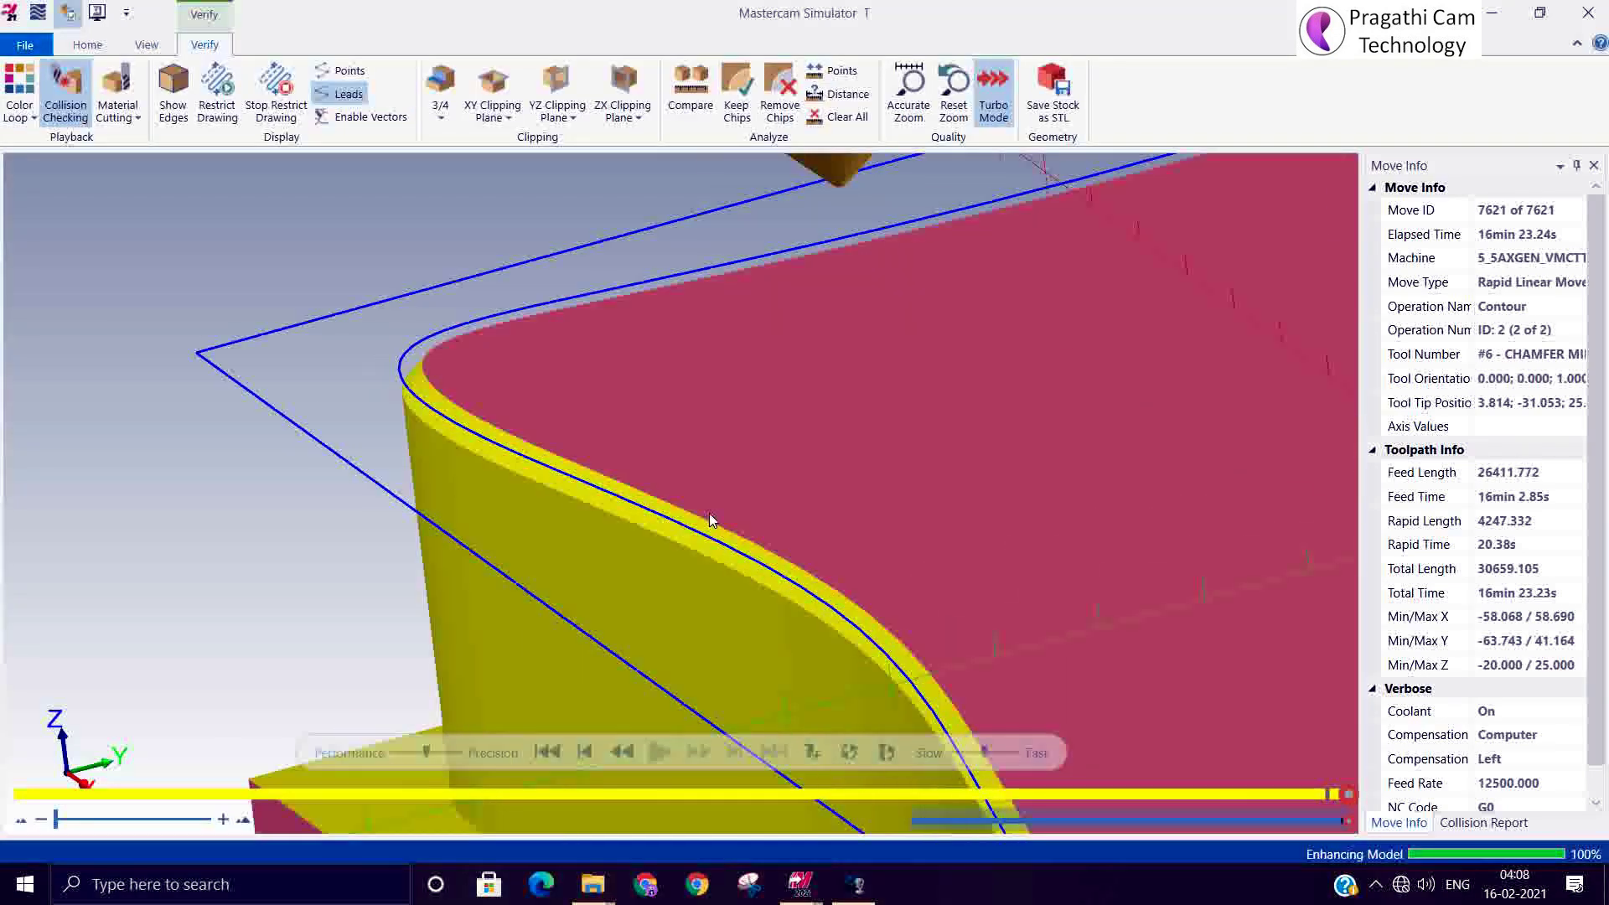
pyautogui.moveTo(718, 515)
pyautogui.mouseDown(button='middle')
pyautogui.moveTo(740, 513)
pyautogui.moveTo(713, 497)
pyautogui.mouseUp(button='middle')
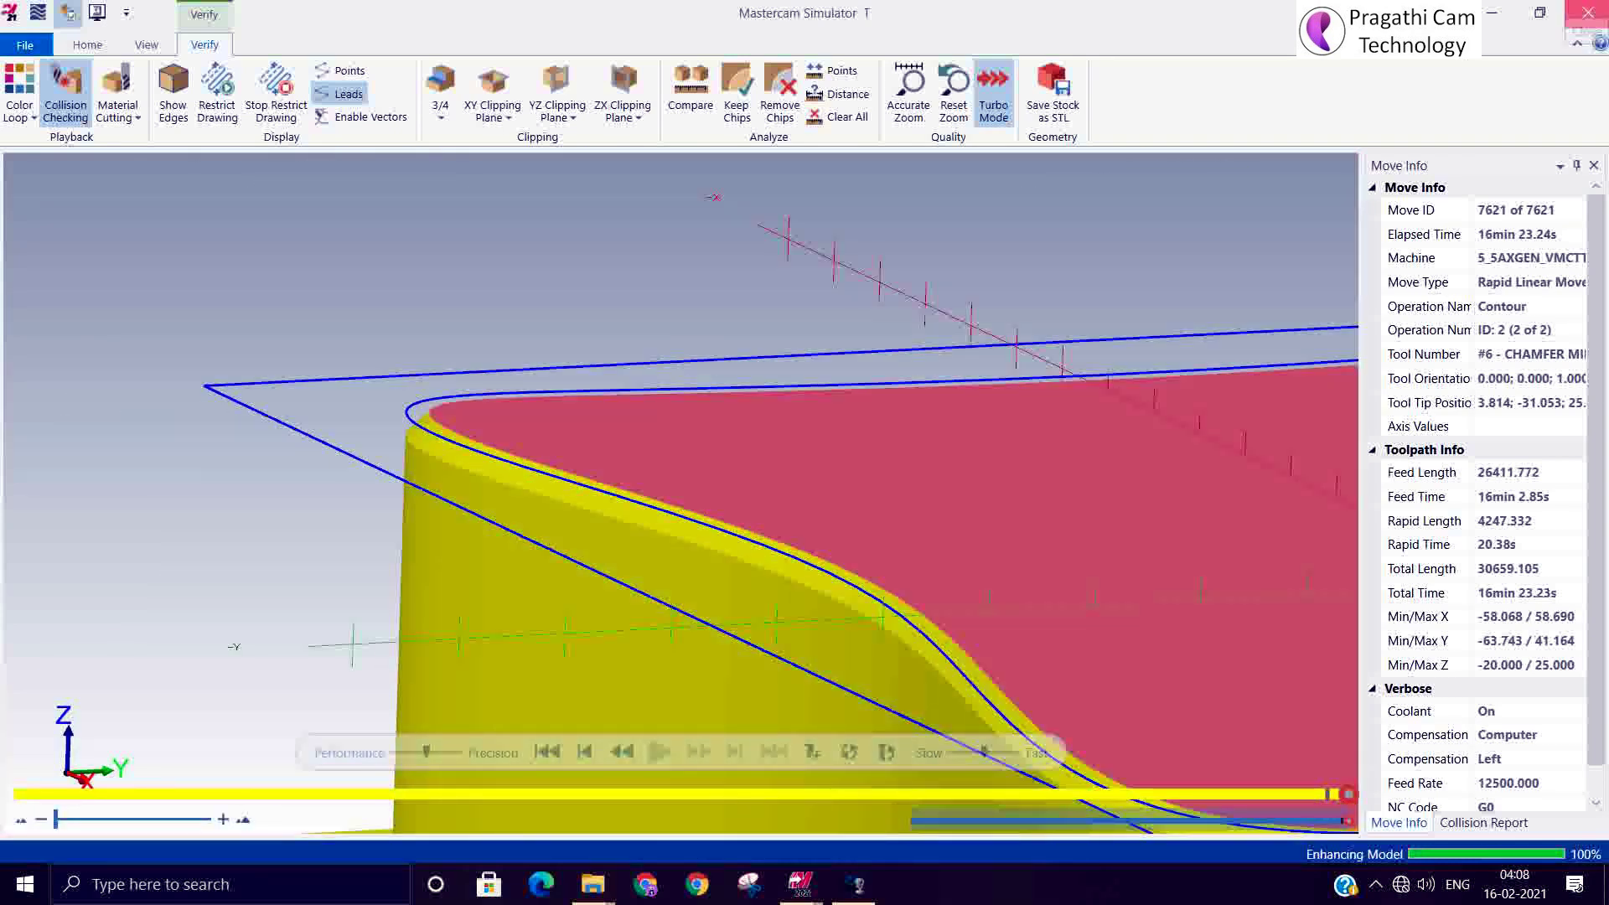
pyautogui.click(1588, 12)
pyautogui.scroll(-3, 920, 531)
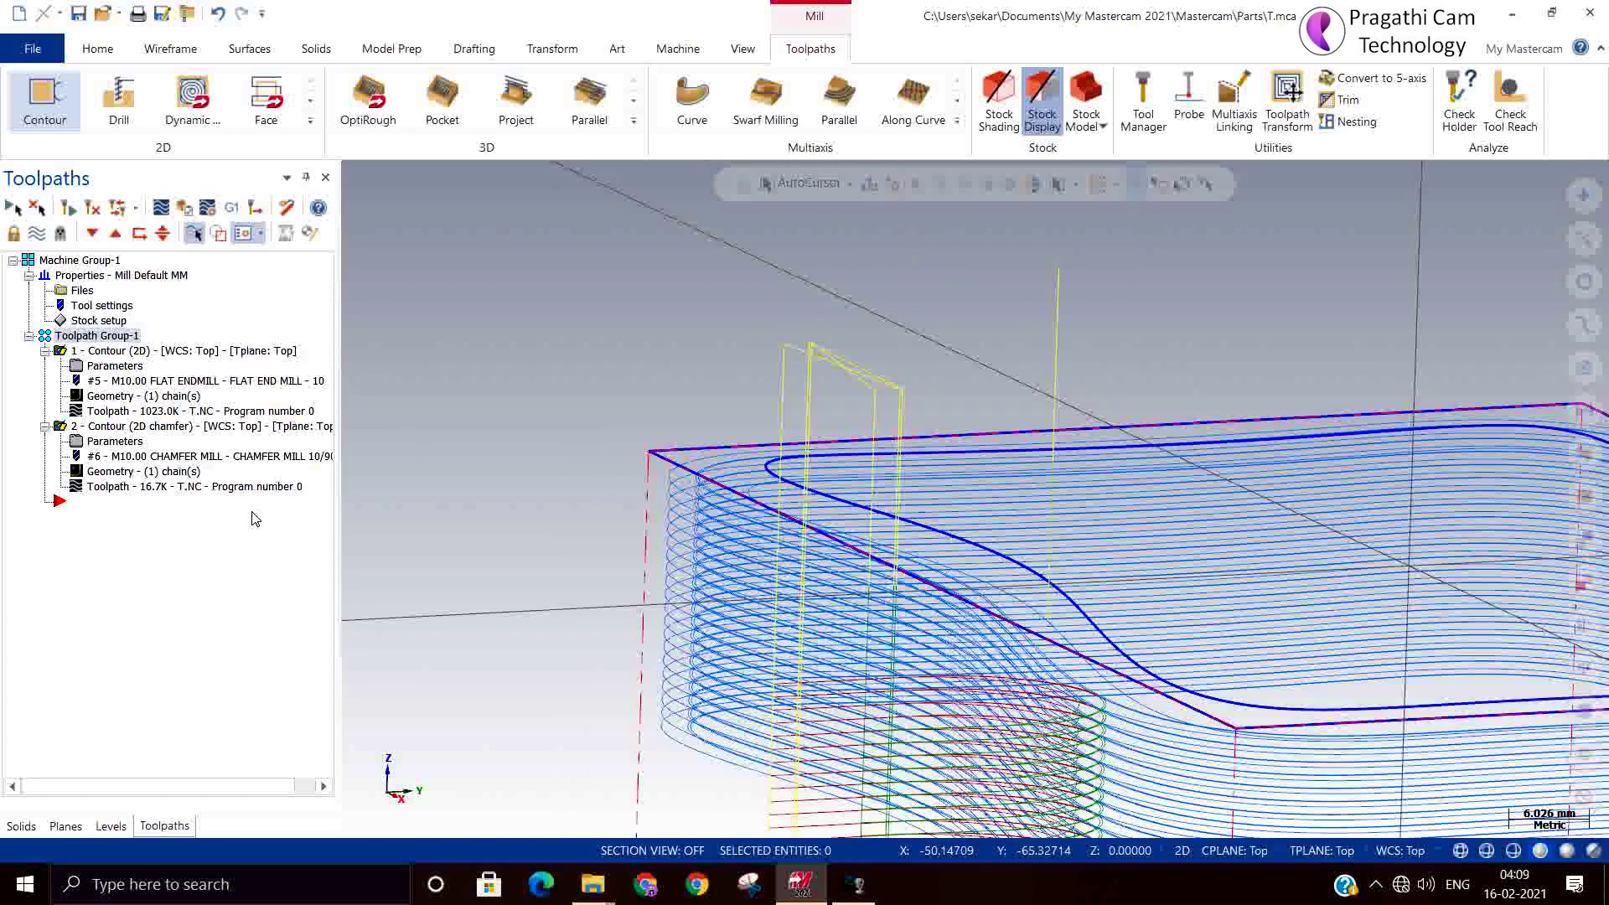
# Step: Set the chamfer width of the 2D chamfer operation to 2
pyautogui.click(105, 442)
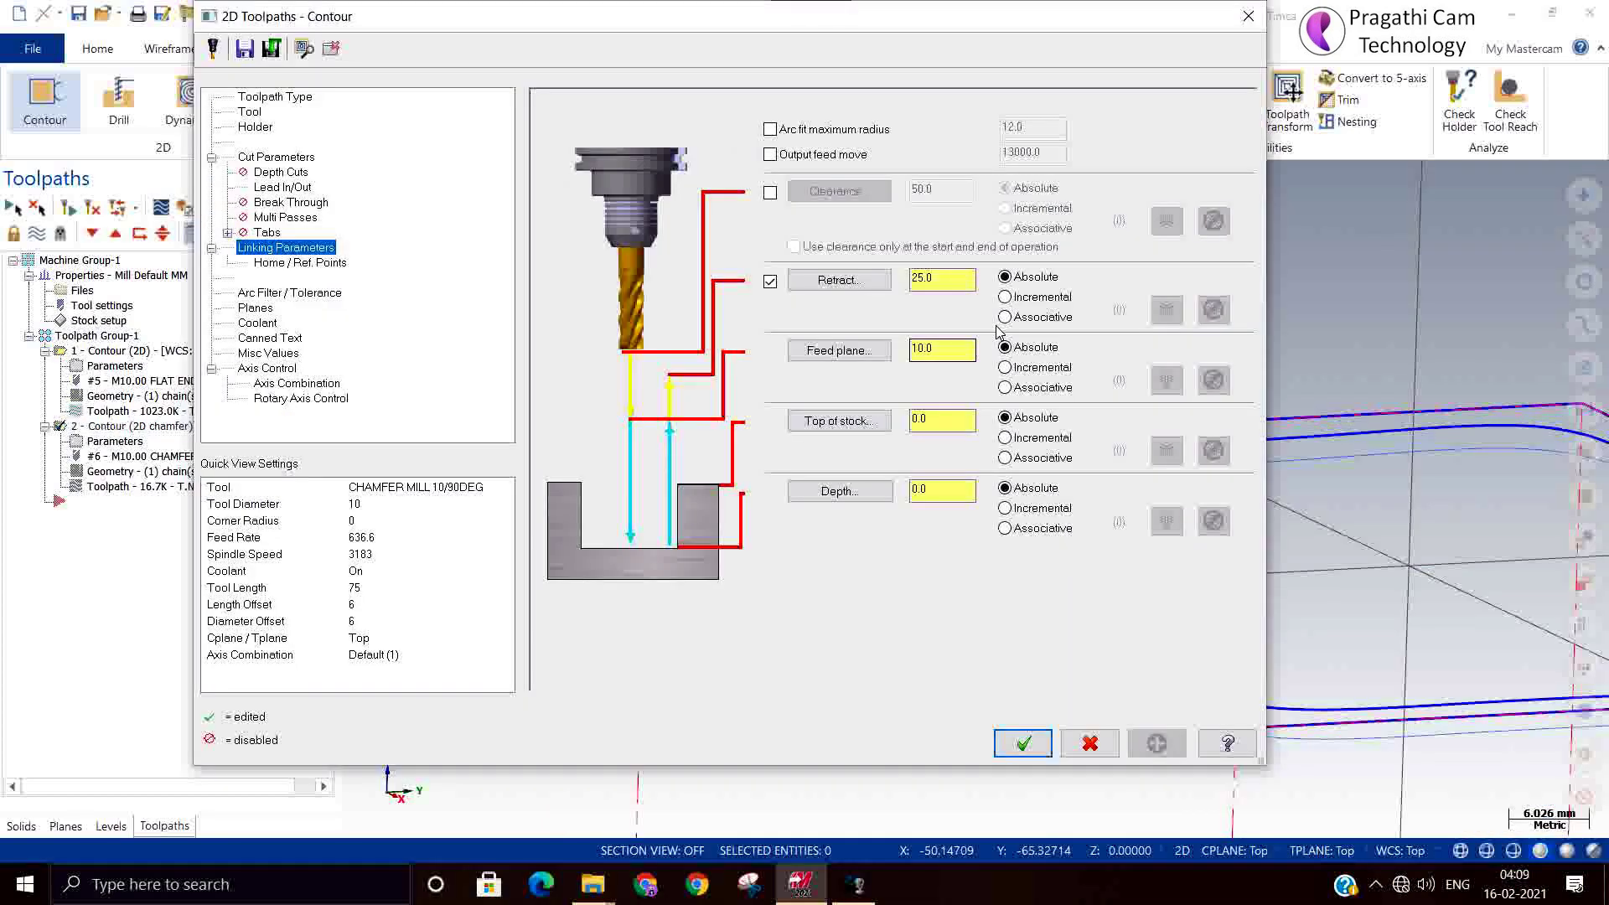
pyautogui.click(279, 158)
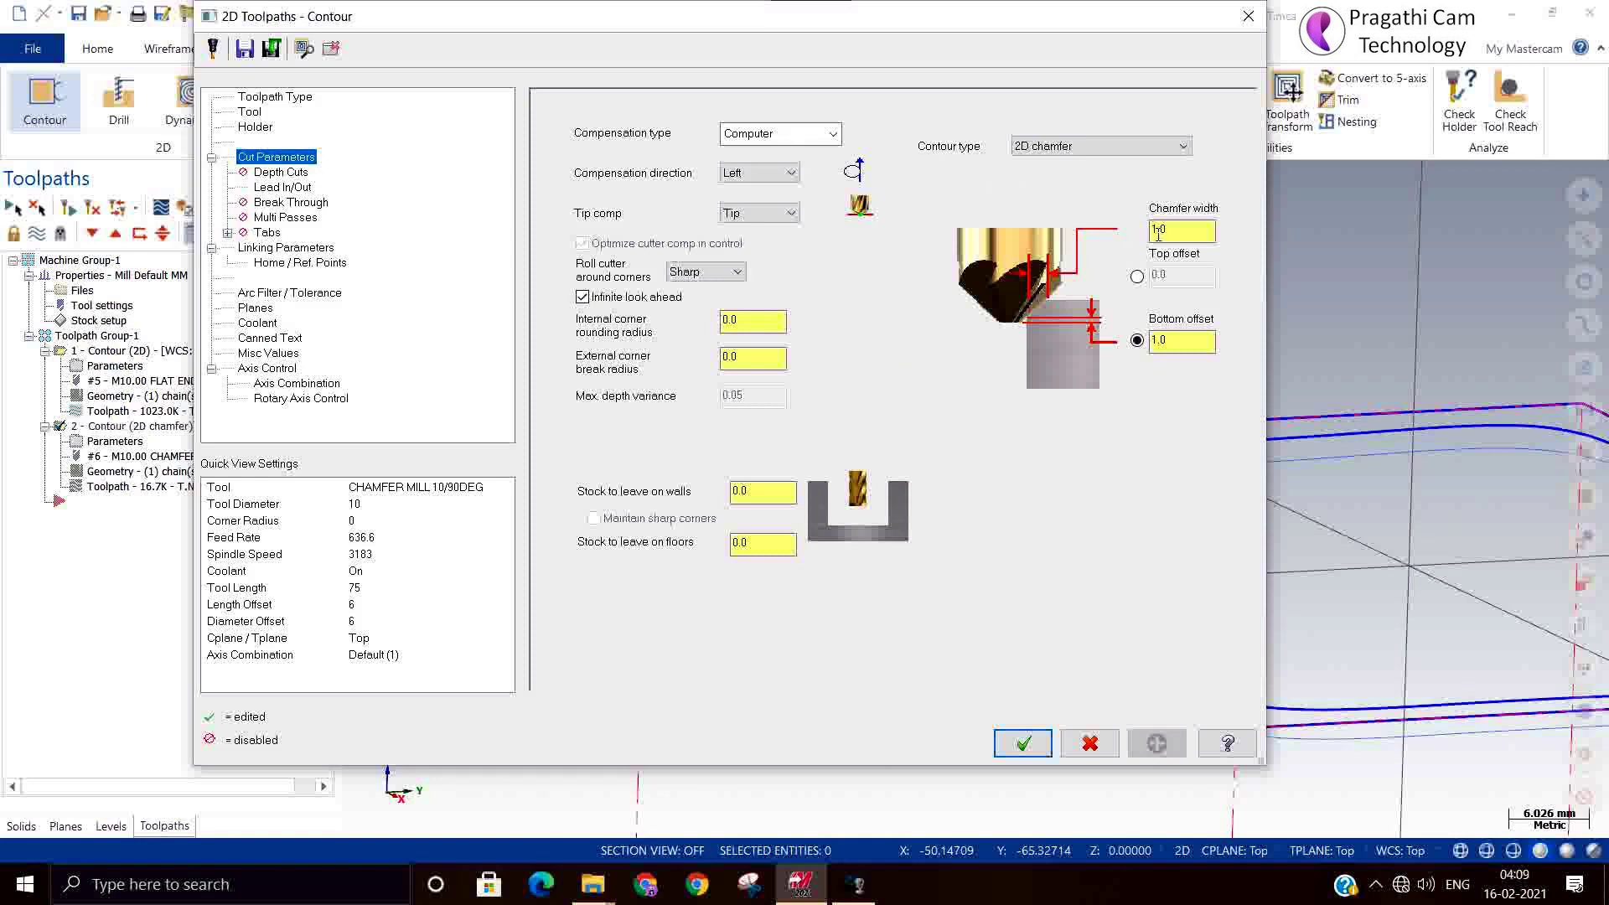
pyautogui.write('2')
# Step: Turn on multi passes in the 2D chamfer operation and regenerate its toolpath
pyautogui.click(305, 219)
pyautogui.click(599, 128)
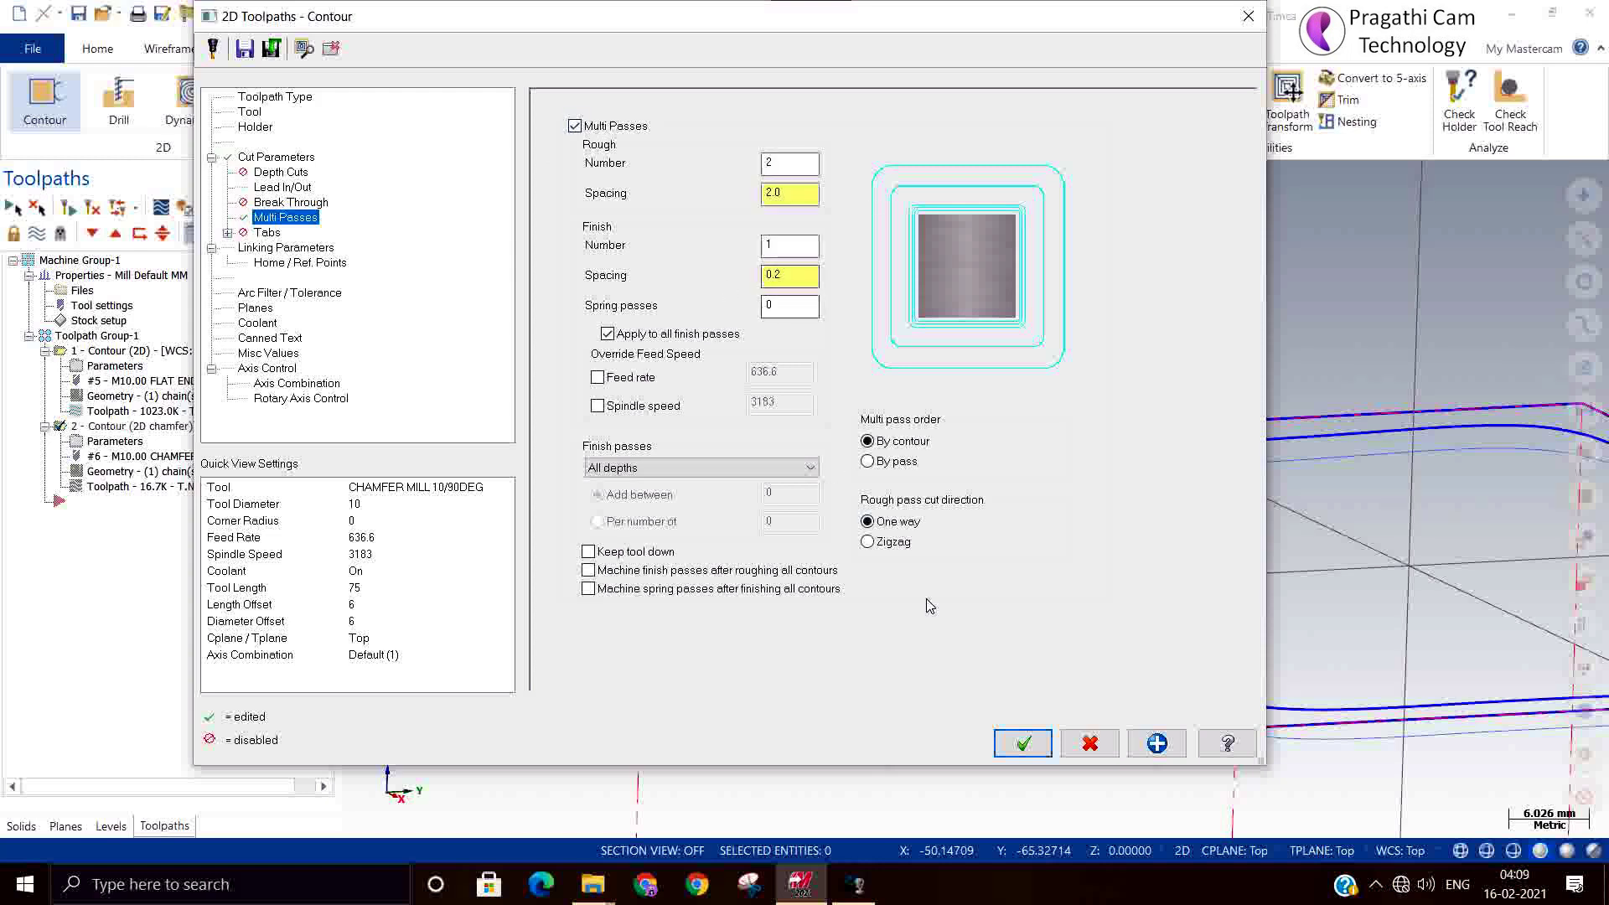
pyautogui.click(1022, 743)
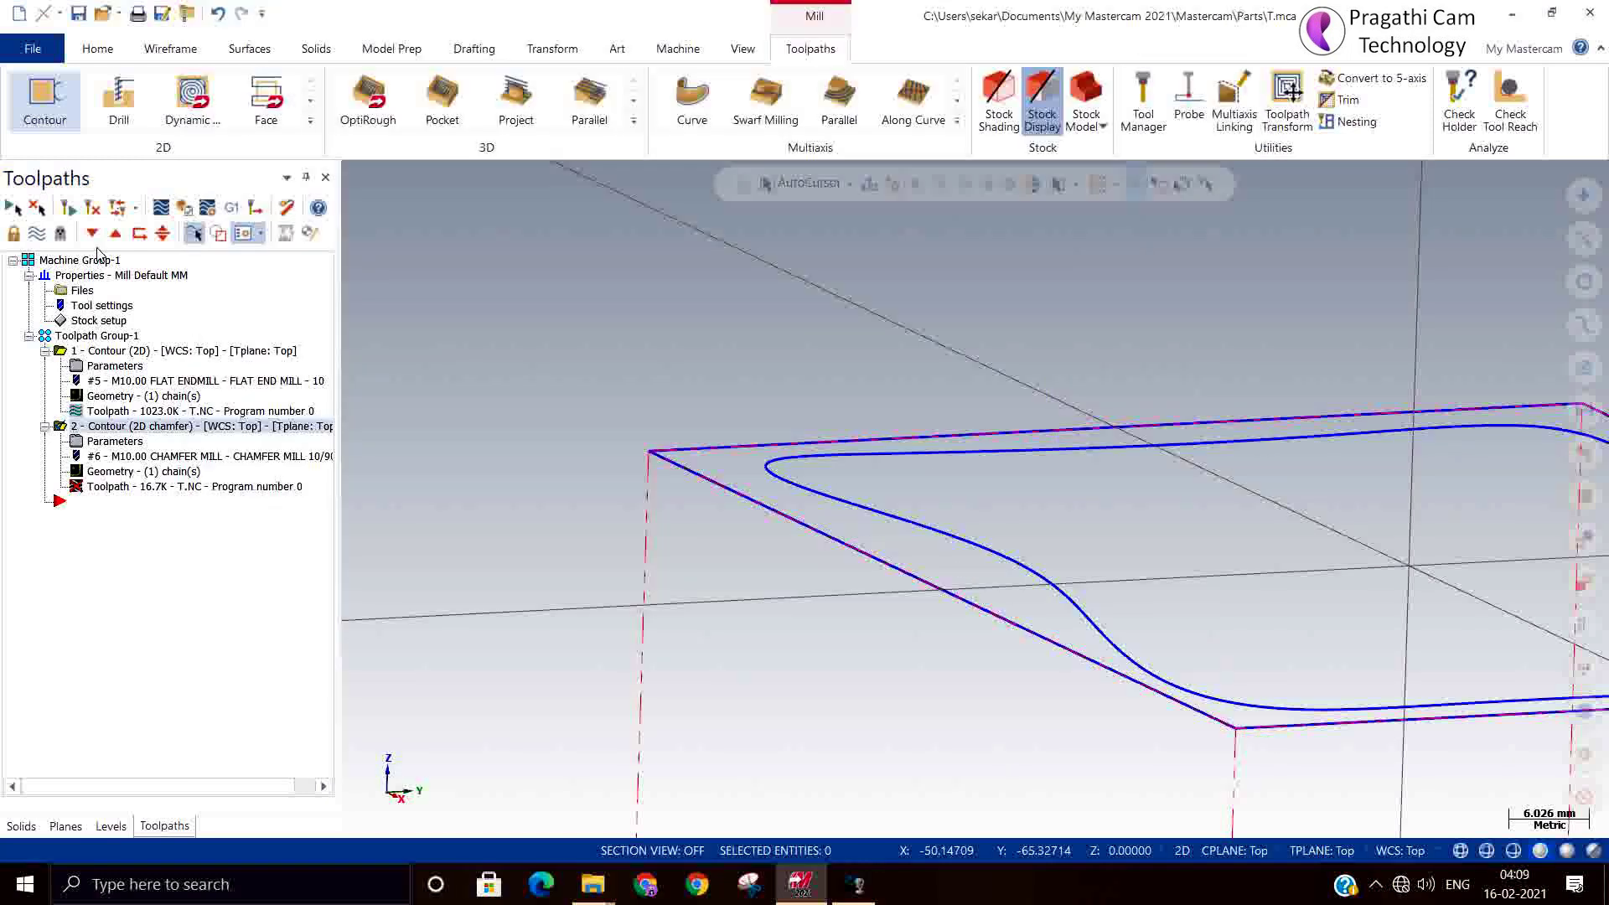
pyautogui.click(72, 210)
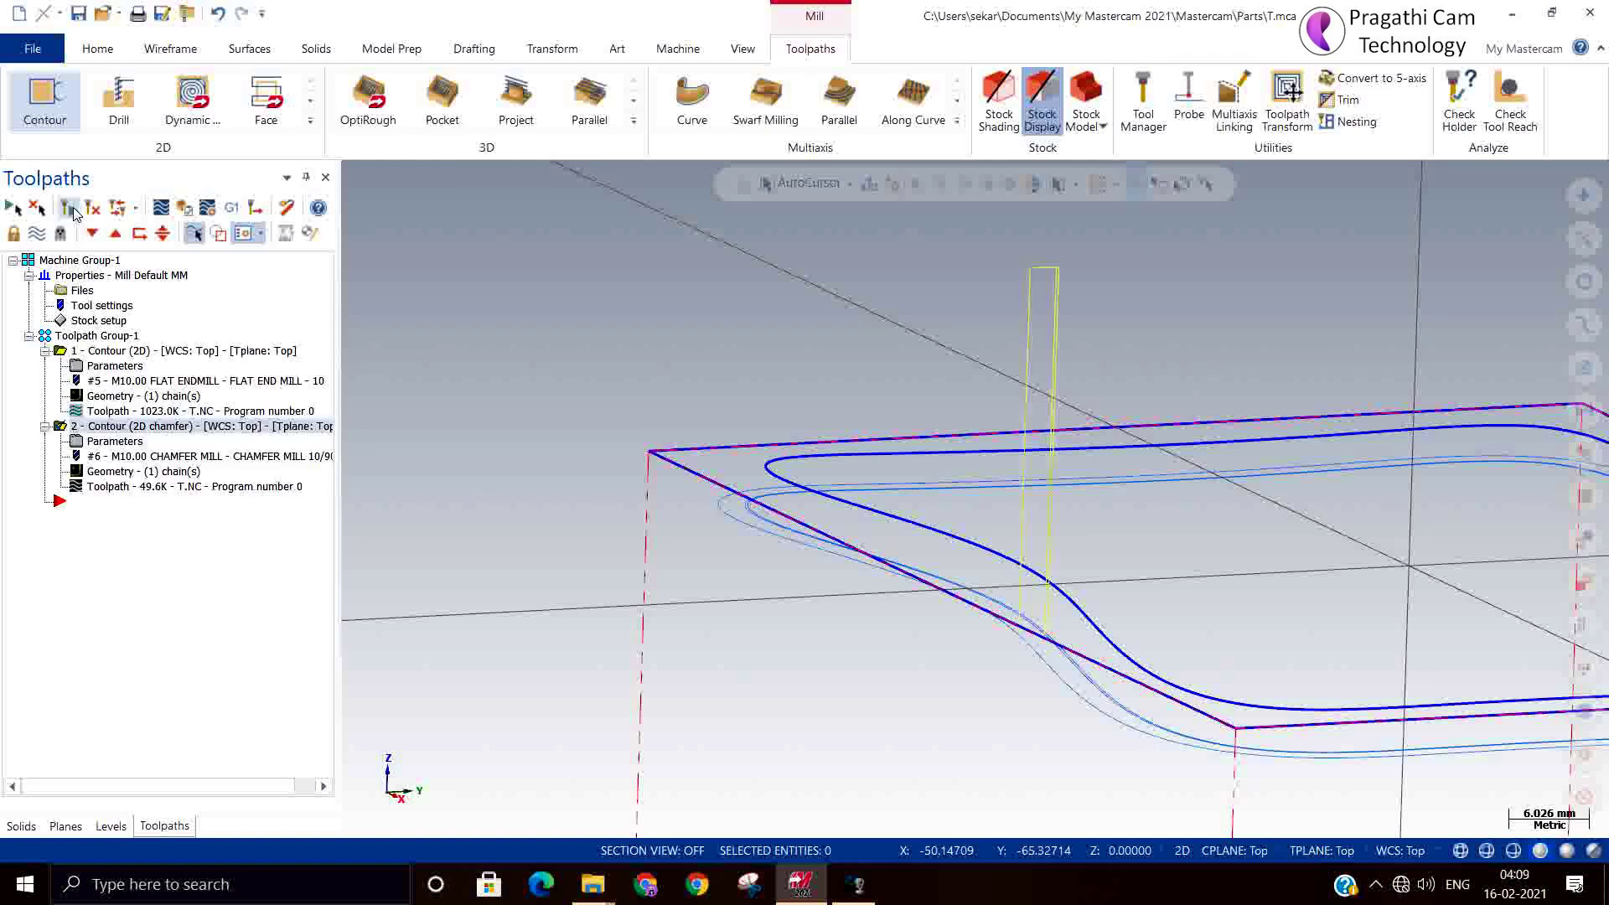
# Step: Verify the whole toolpath group with the regenerated chamfer in isometric view, and close the simulator
pyautogui.click(97, 336)
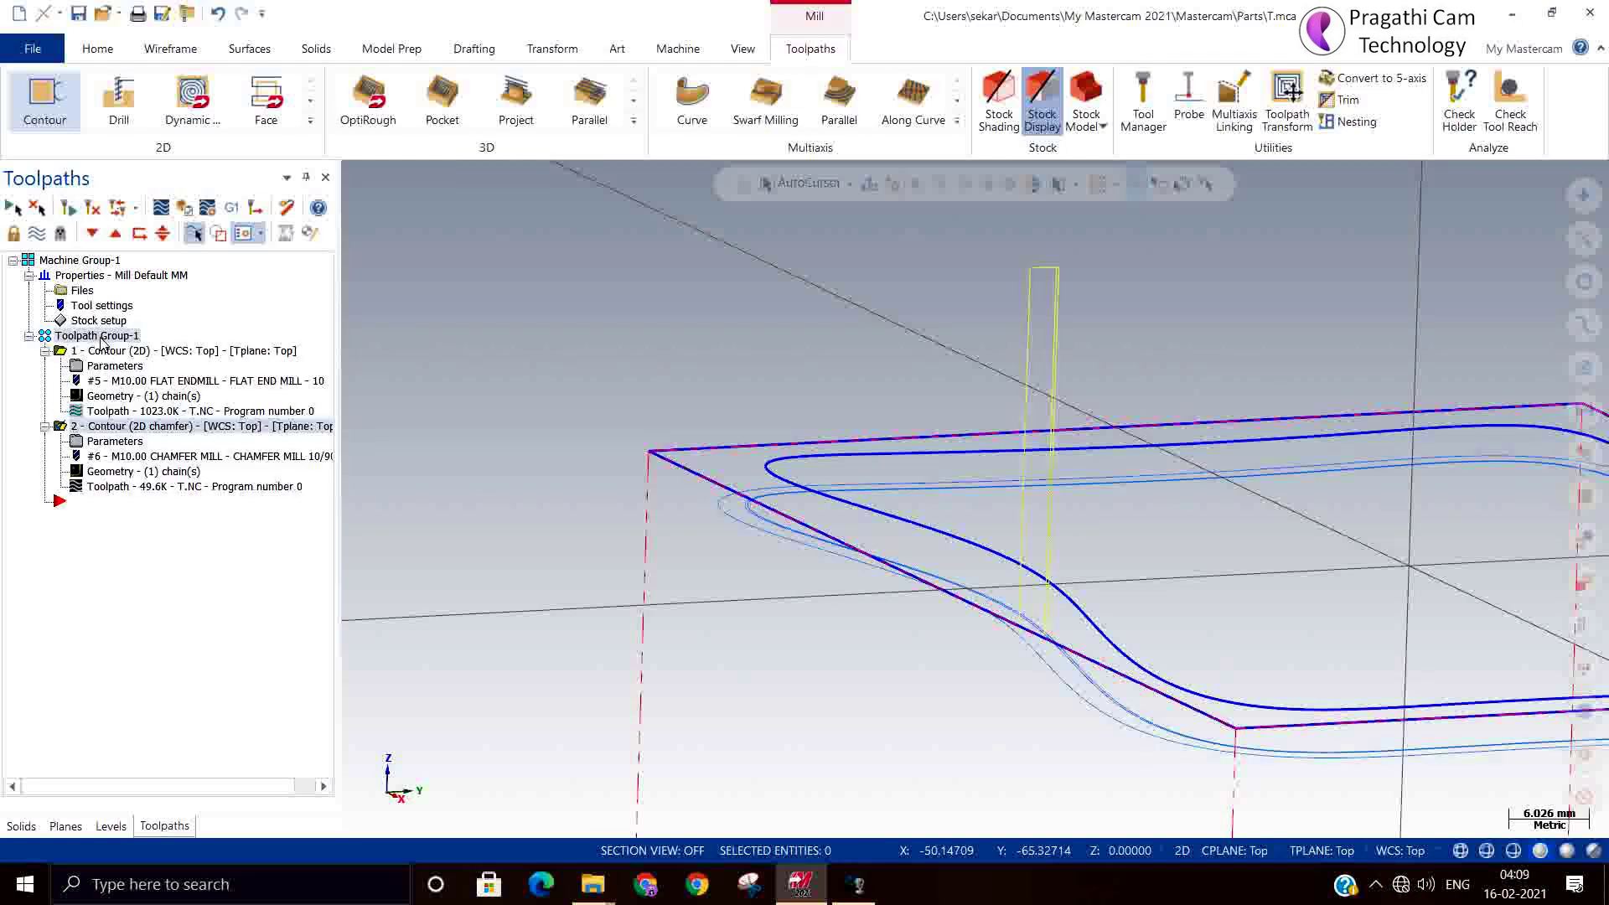
pyautogui.click(184, 207)
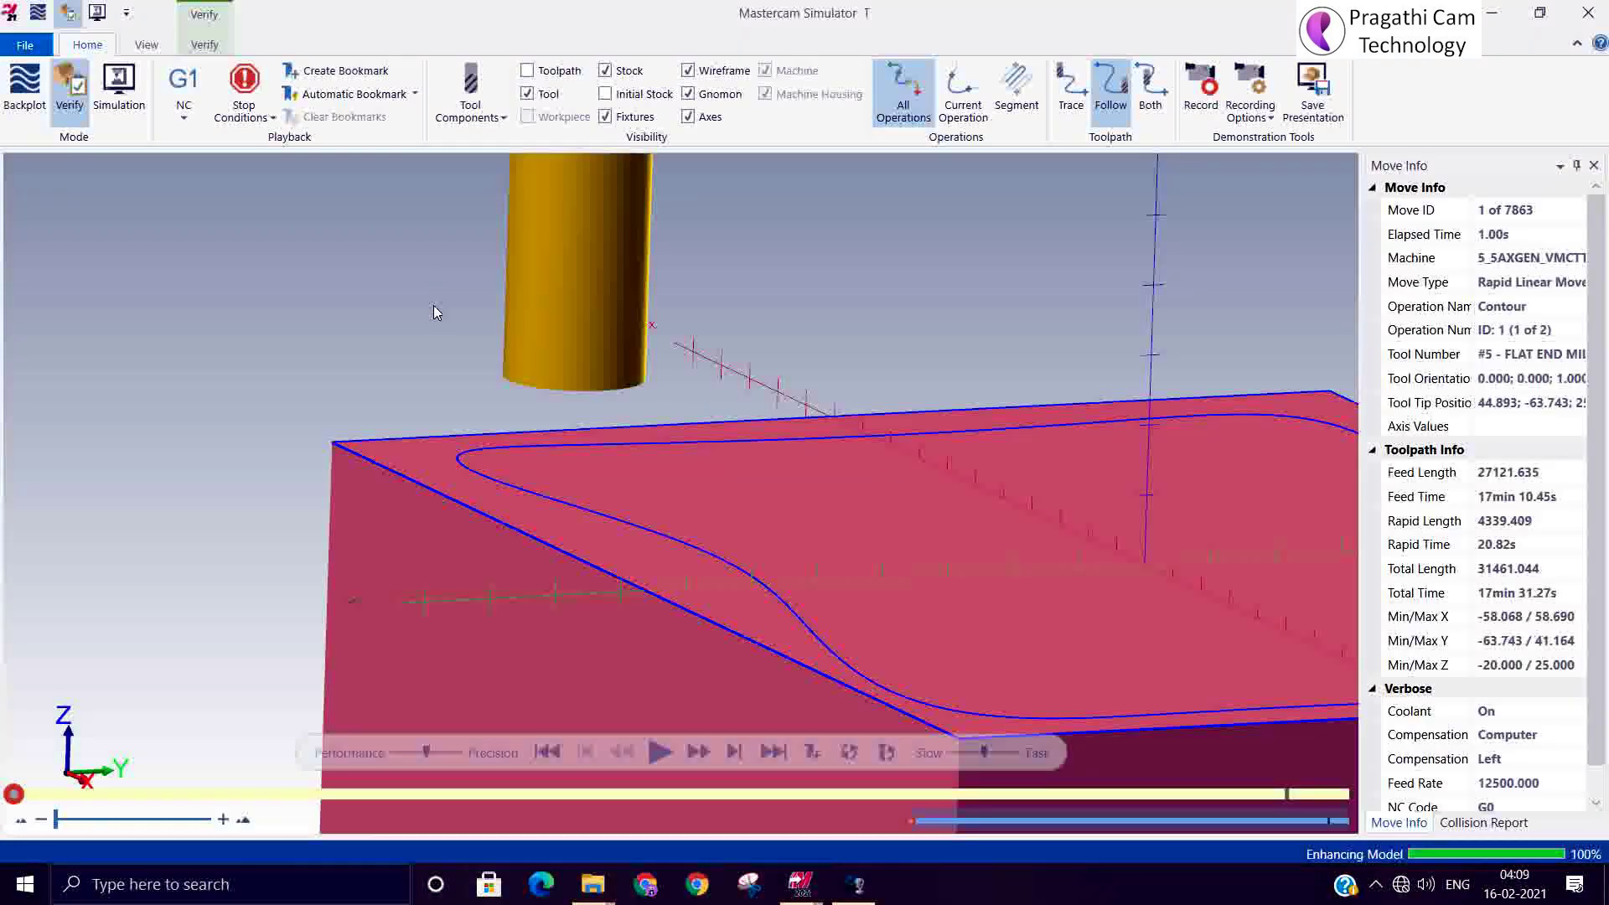
pyautogui.rightClick(385, 301)
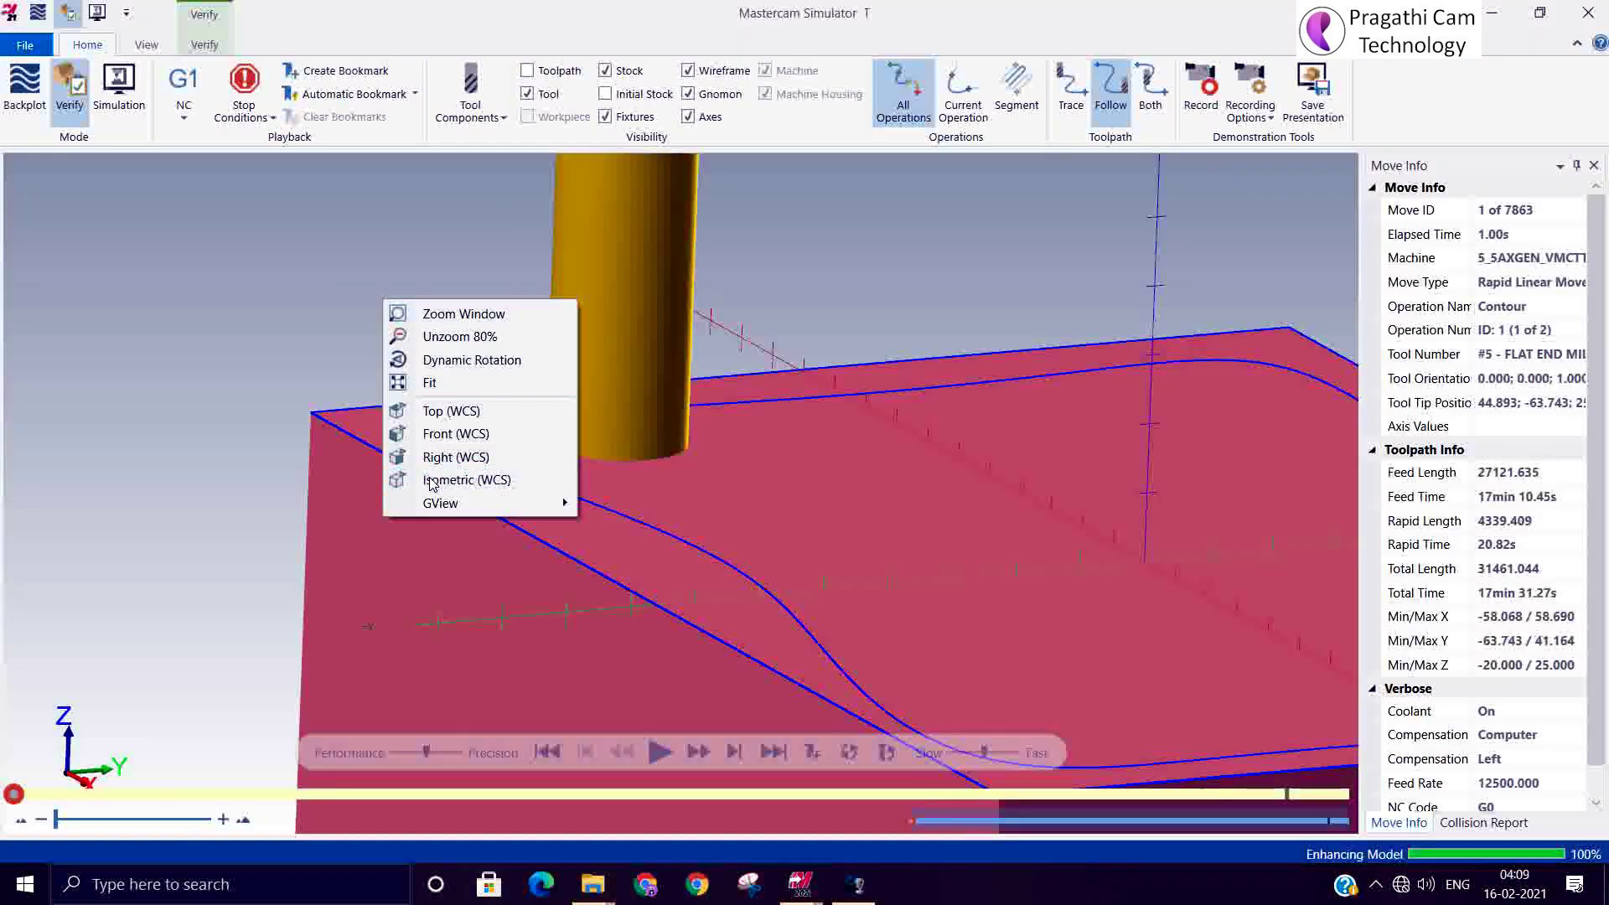
pyautogui.click(432, 482)
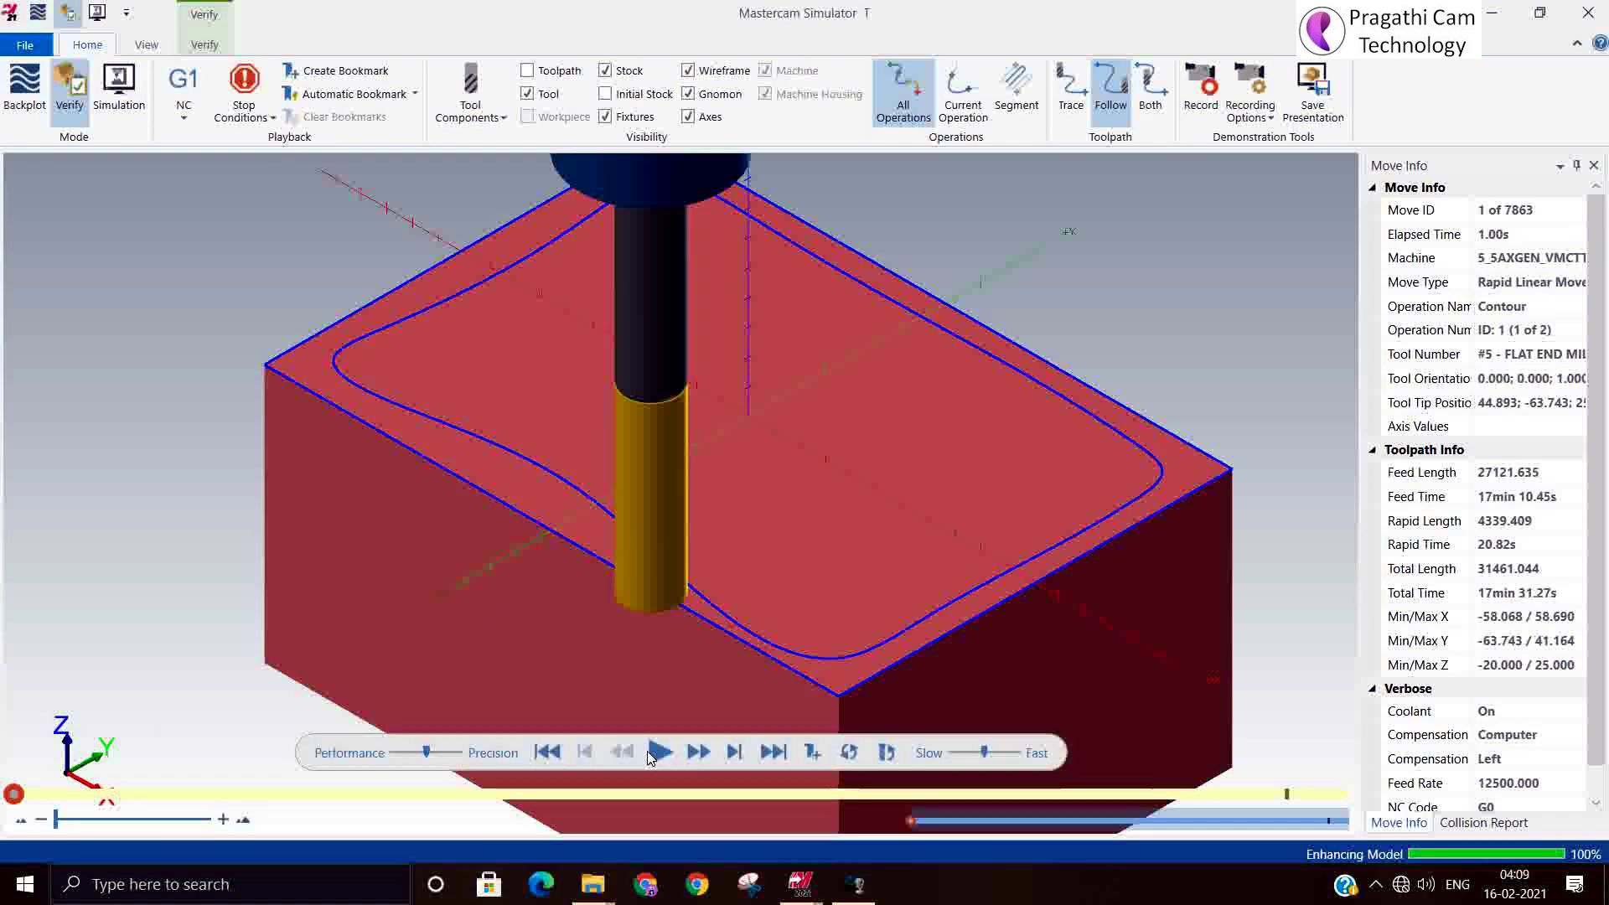
pyautogui.click(659, 753)
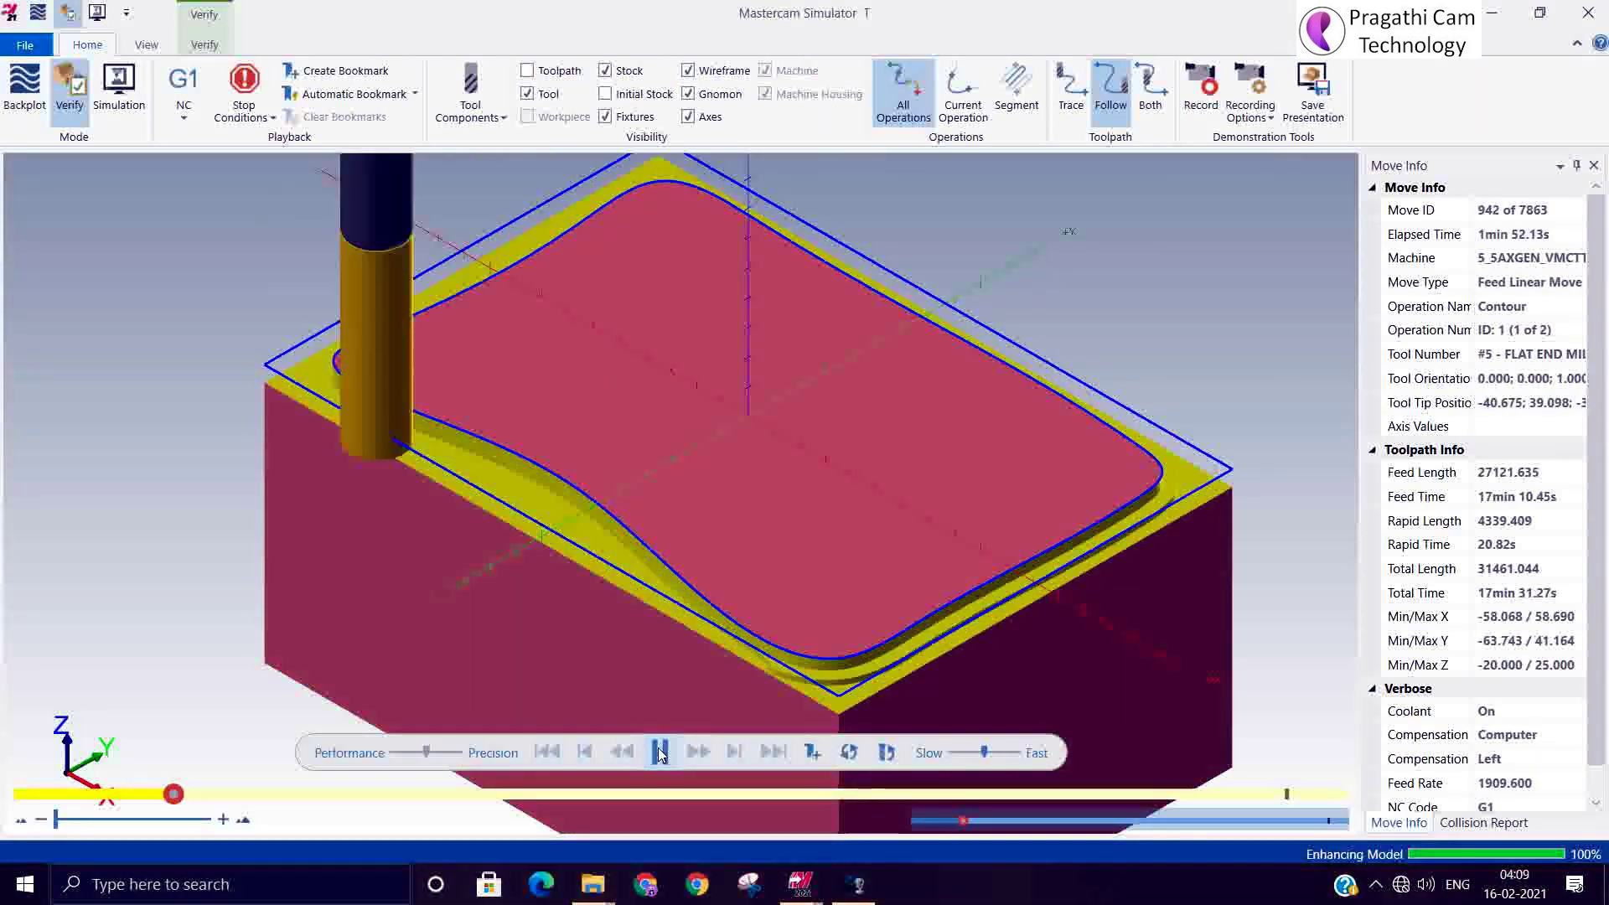
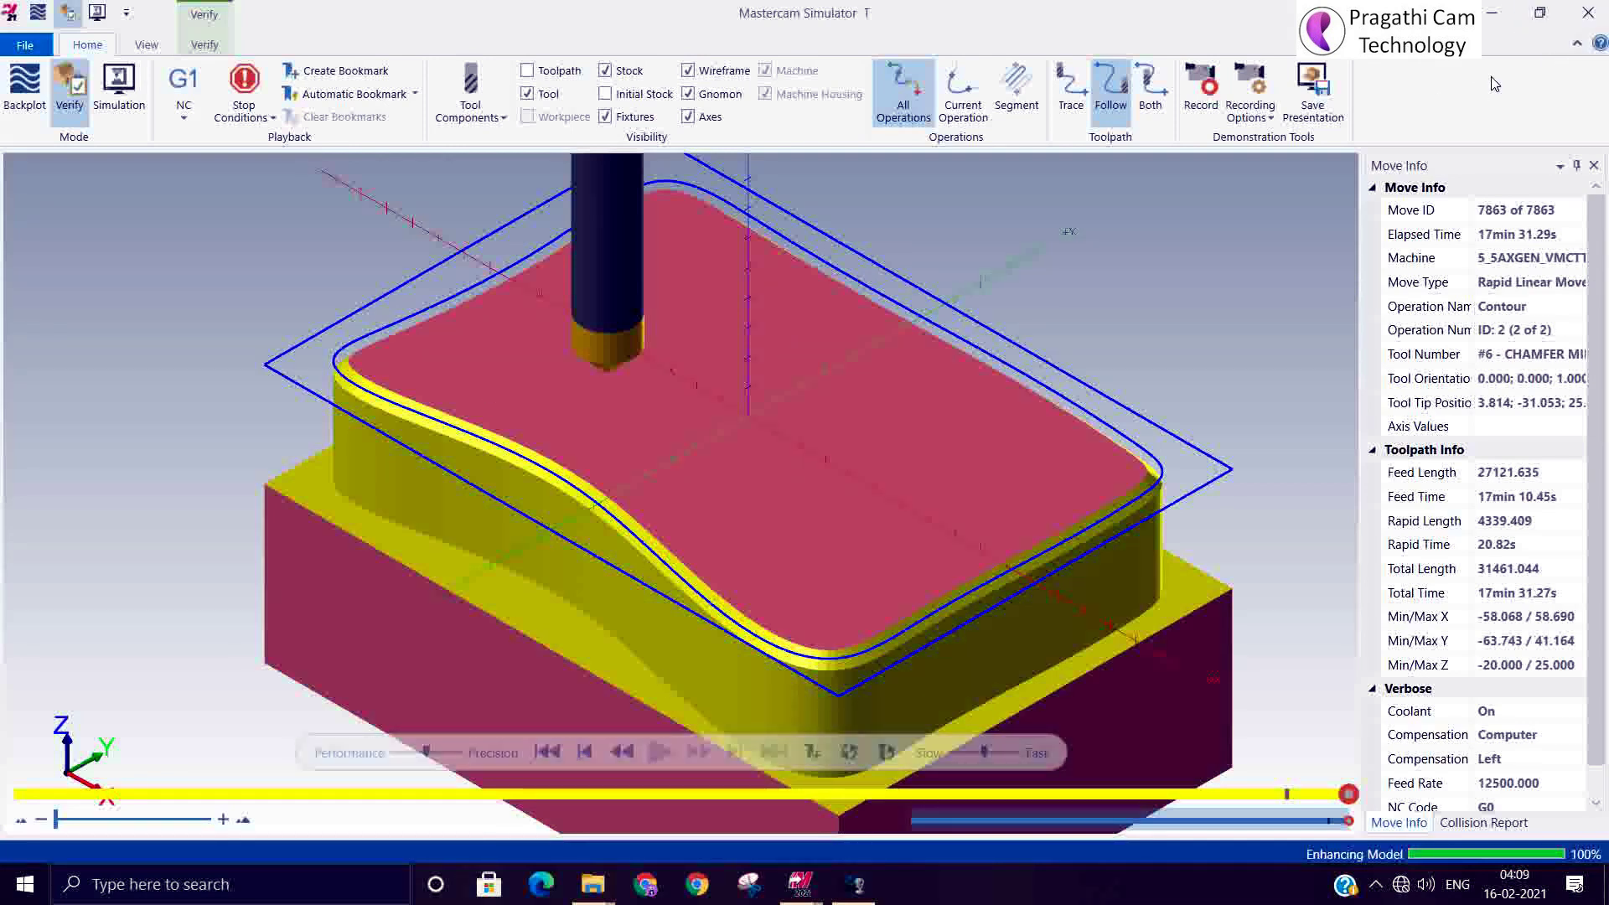
pyautogui.click(1588, 13)
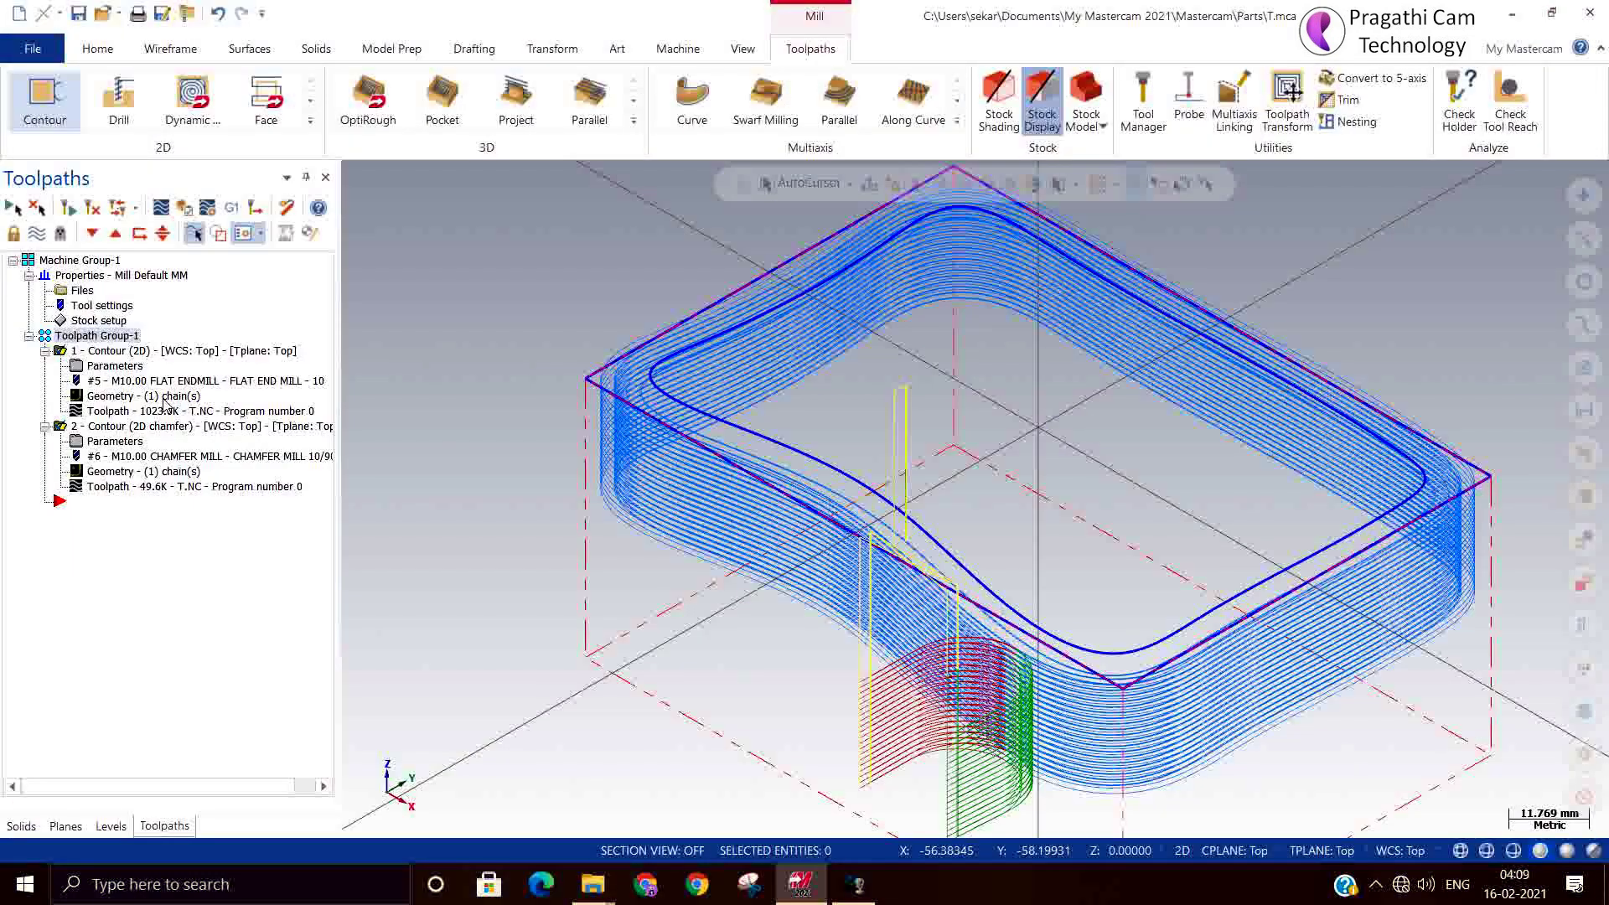
# Step: Display only the 2D chamfer operation's toolpath and examine its passes around the profile from several angles
pyautogui.click(115, 430)
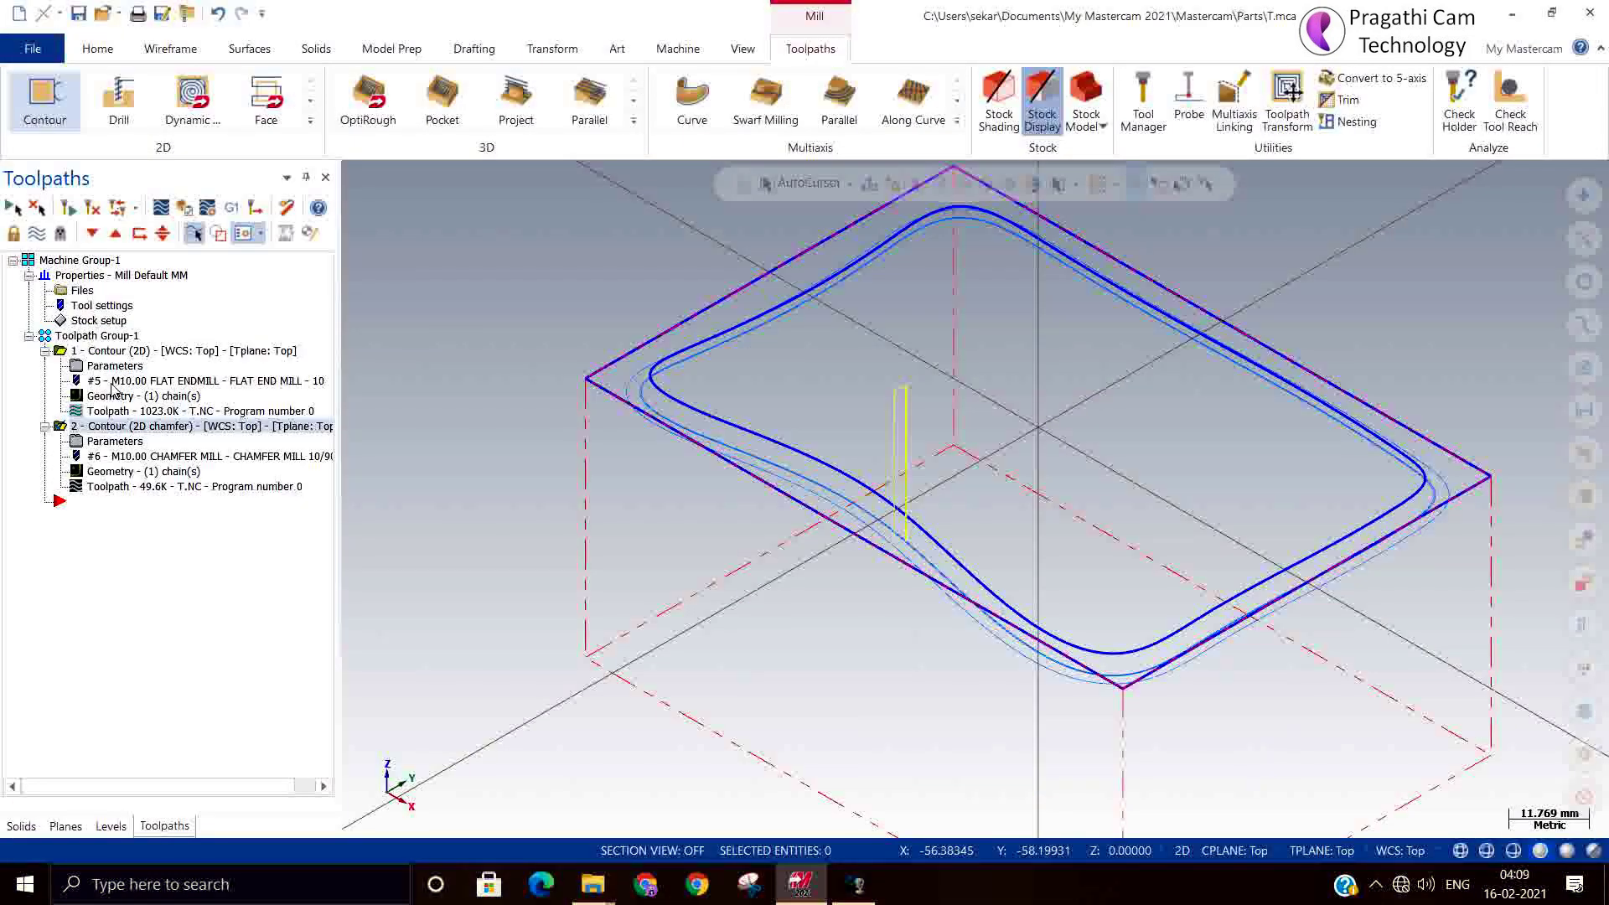
pyautogui.scroll(1, 704, 507)
pyautogui.moveTo(869, 533); pyautogui.dragTo(869, 596, button='middle')
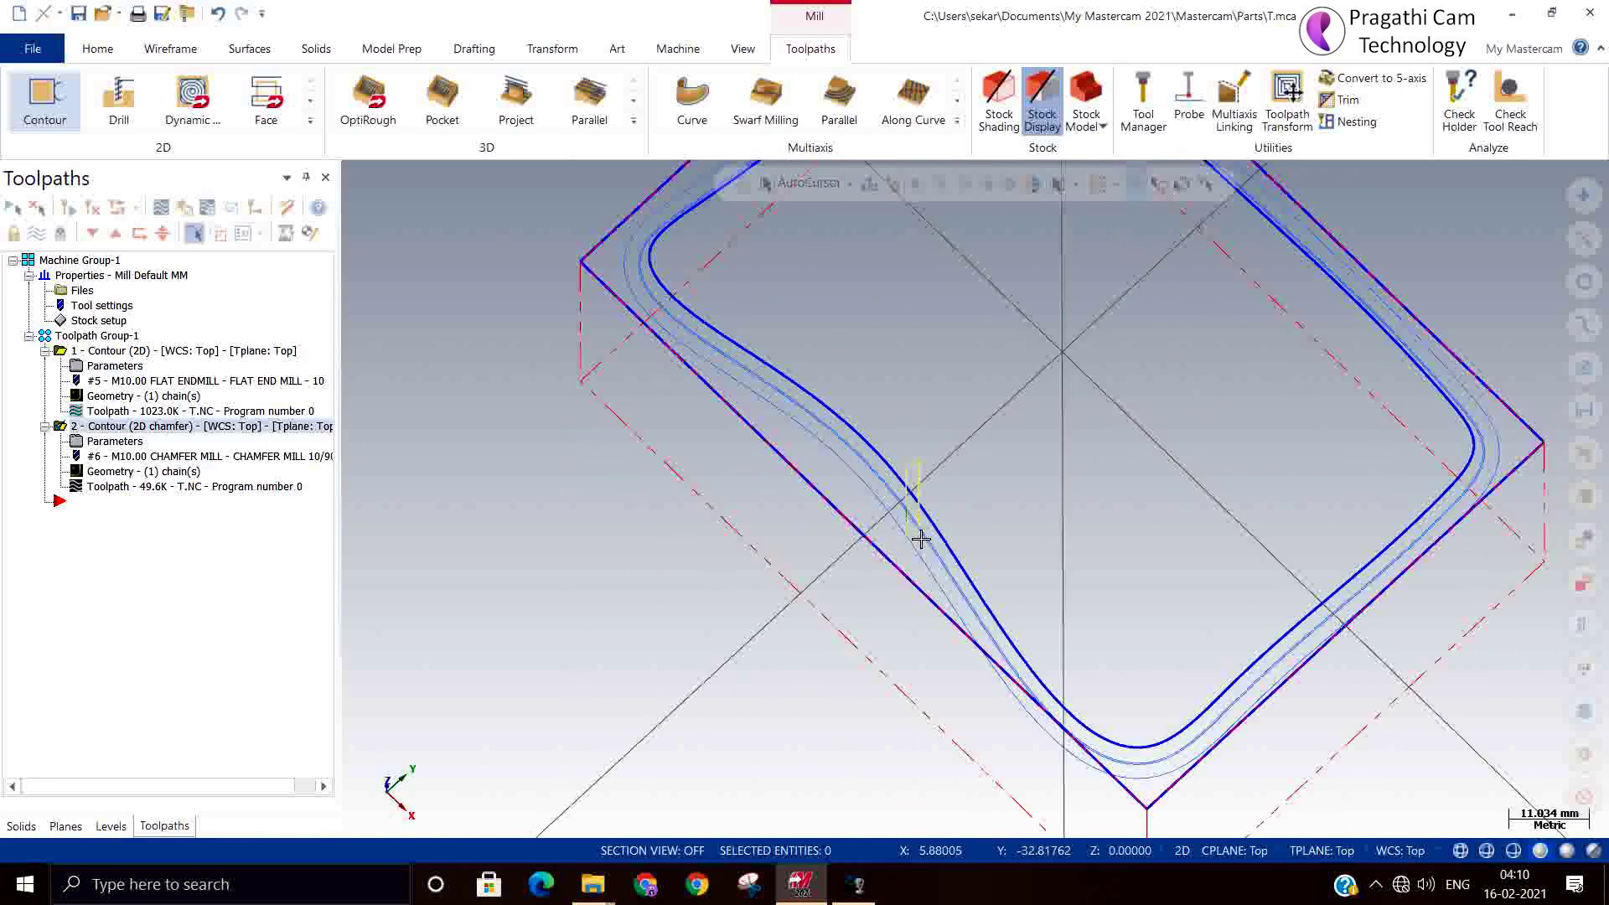
pyautogui.scroll(4, 918, 540)
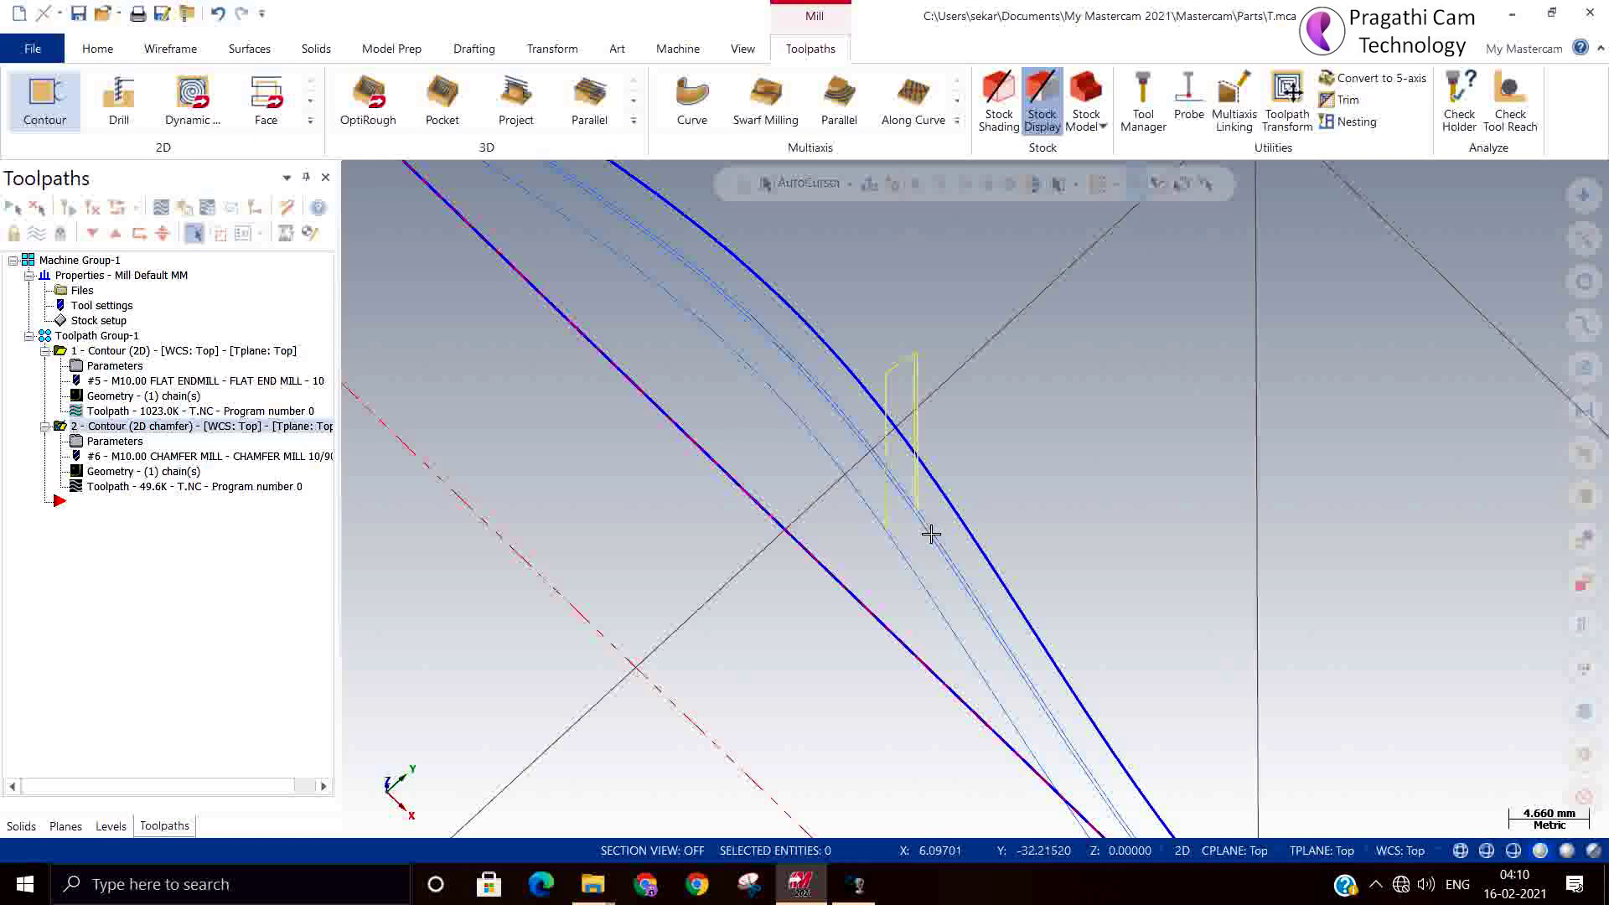
pyautogui.scroll(-3, 819, 541)
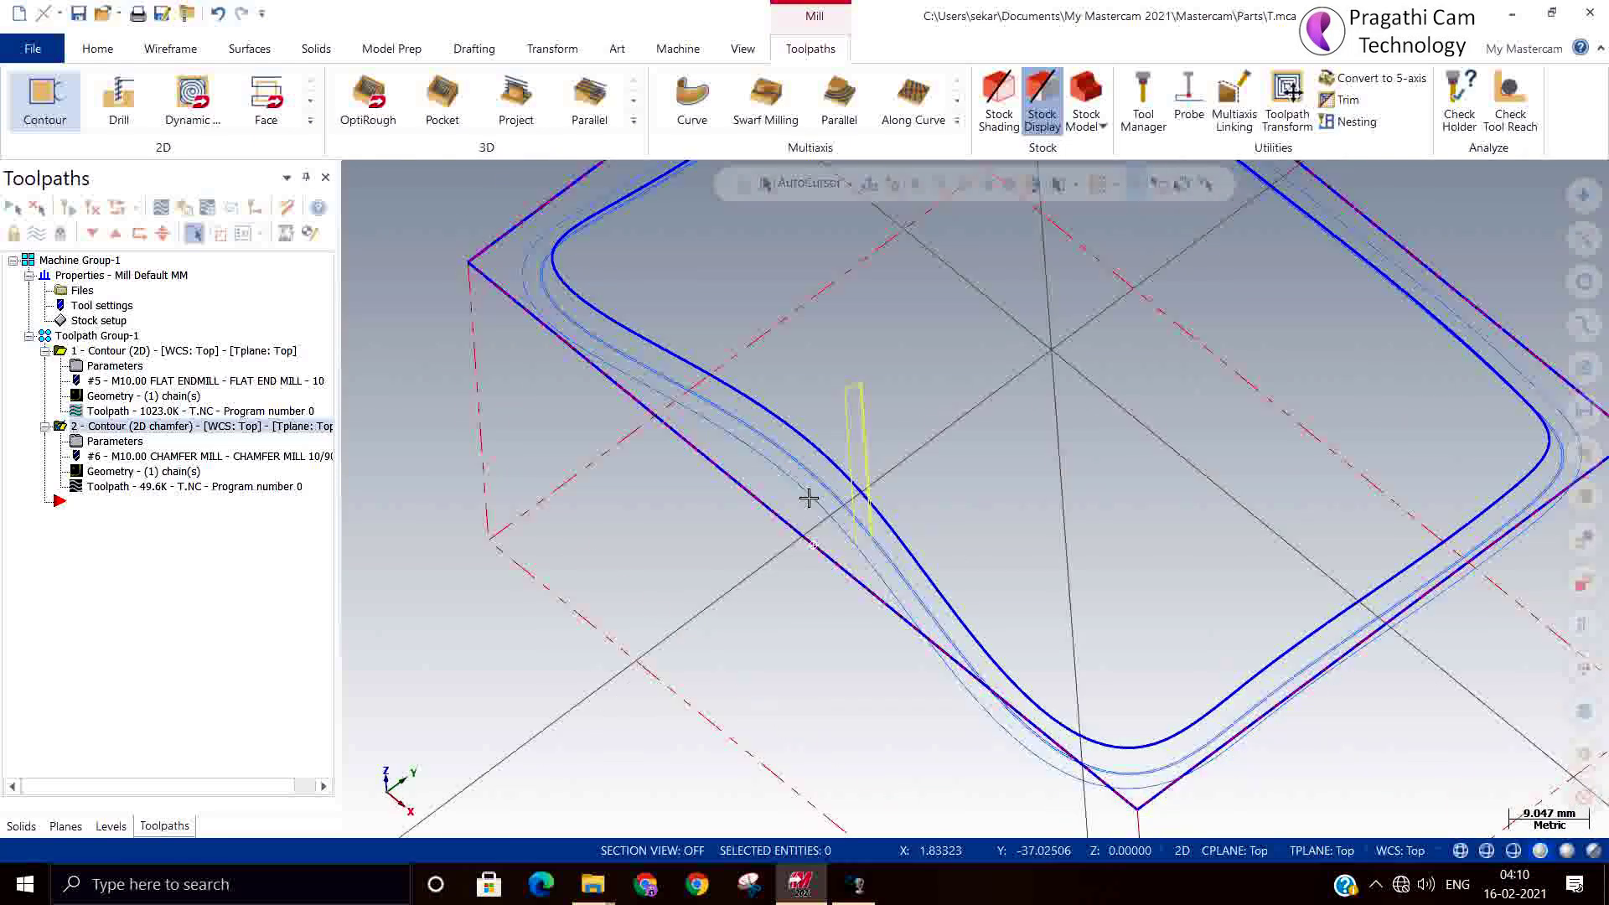
pyautogui.moveTo(809, 498)
pyautogui.mouseDown(button='middle')
pyautogui.moveTo(801, 481)
pyautogui.moveTo(800, 501)
pyautogui.mouseUp(button='middle')
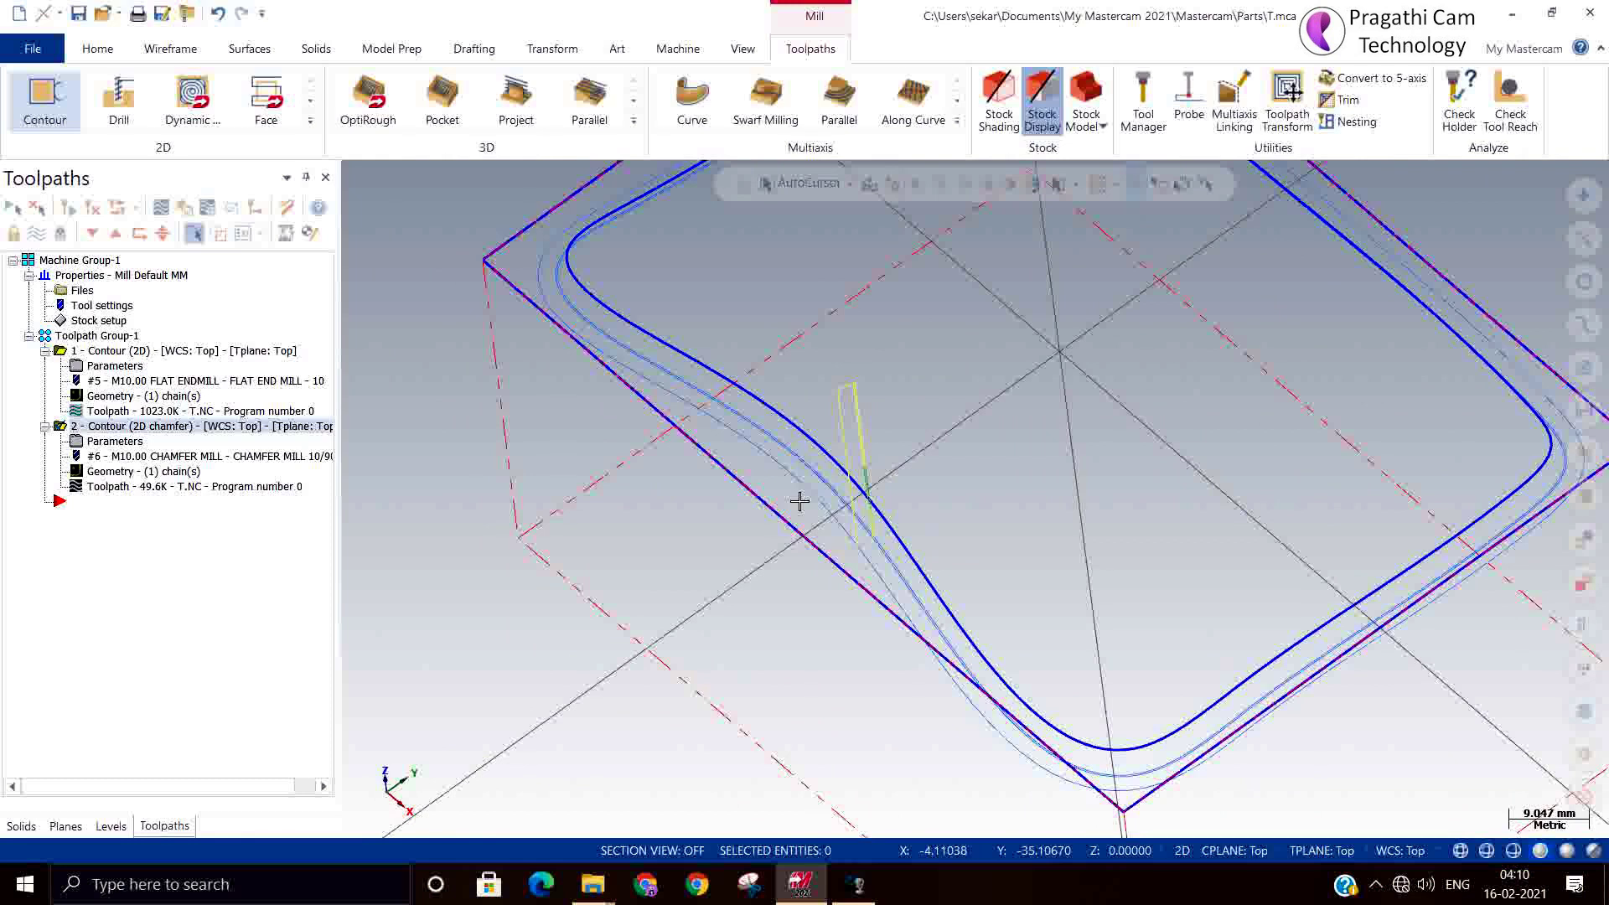
# Step: Check the contour types offered in the flat end mill contour's cut parameters and close its settings without changes
pyautogui.click(118, 352)
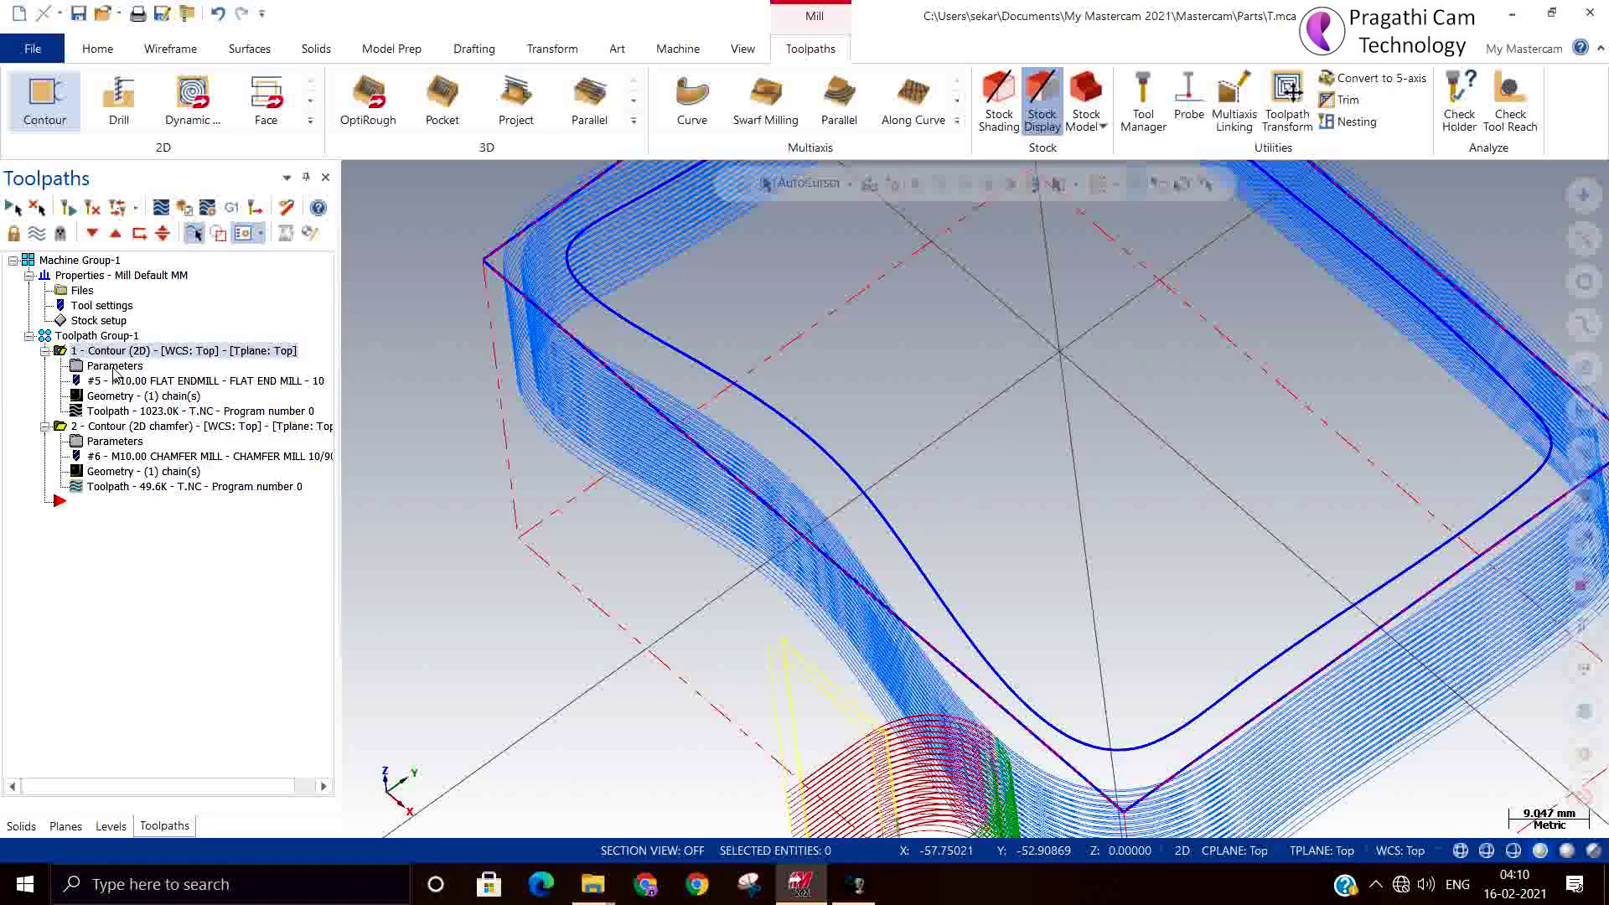
pyautogui.click(115, 366)
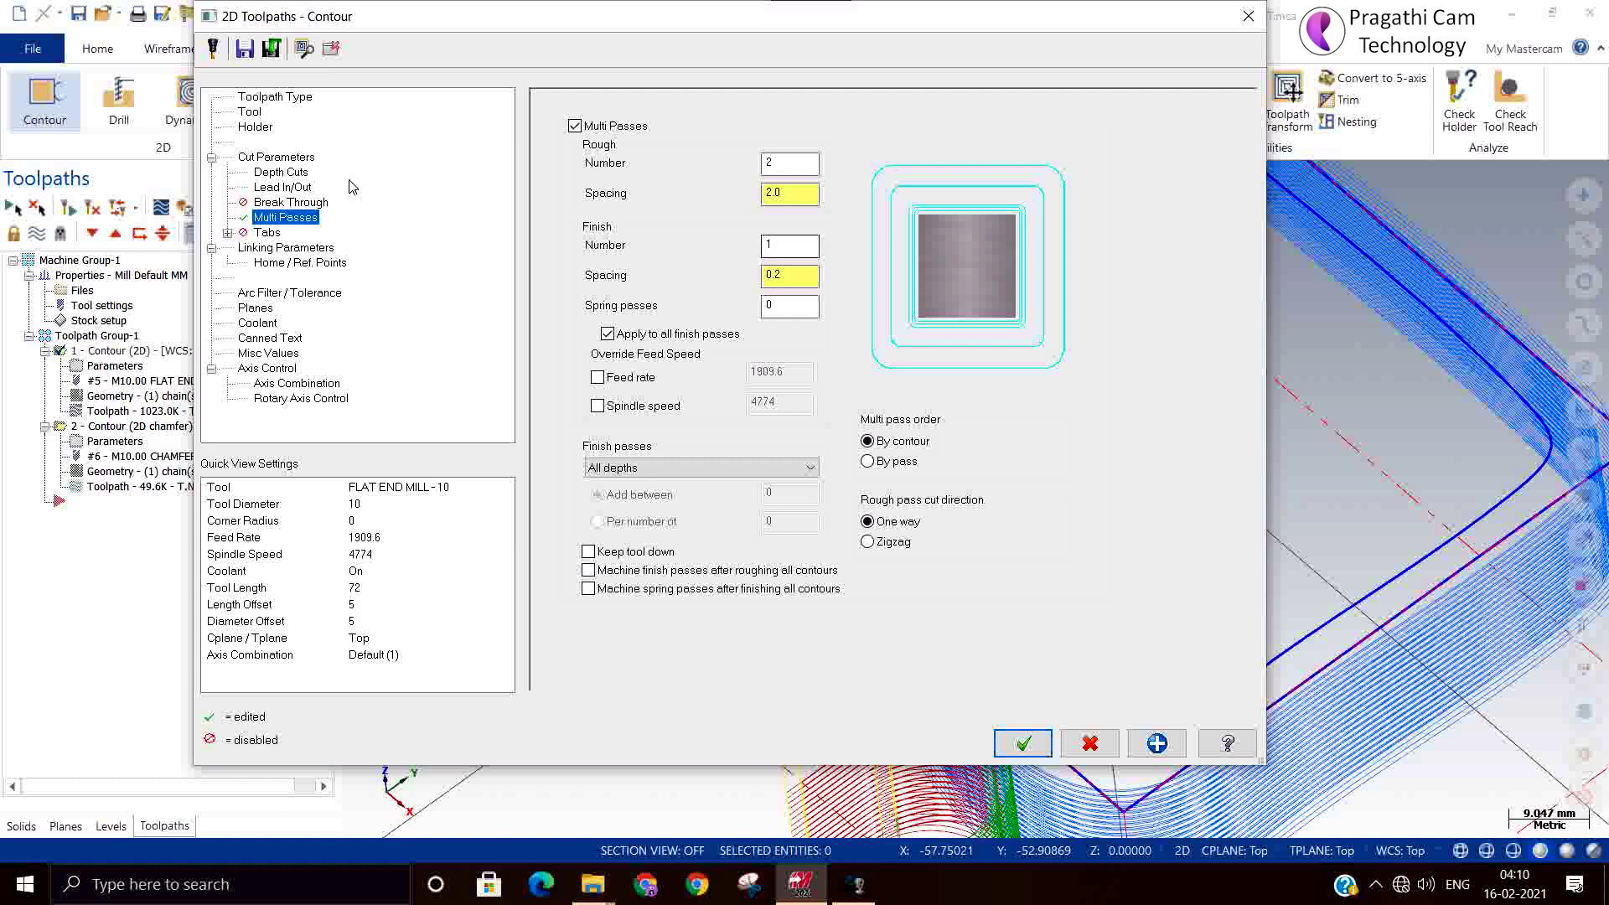
pyautogui.click(276, 158)
pyautogui.click(1024, 147)
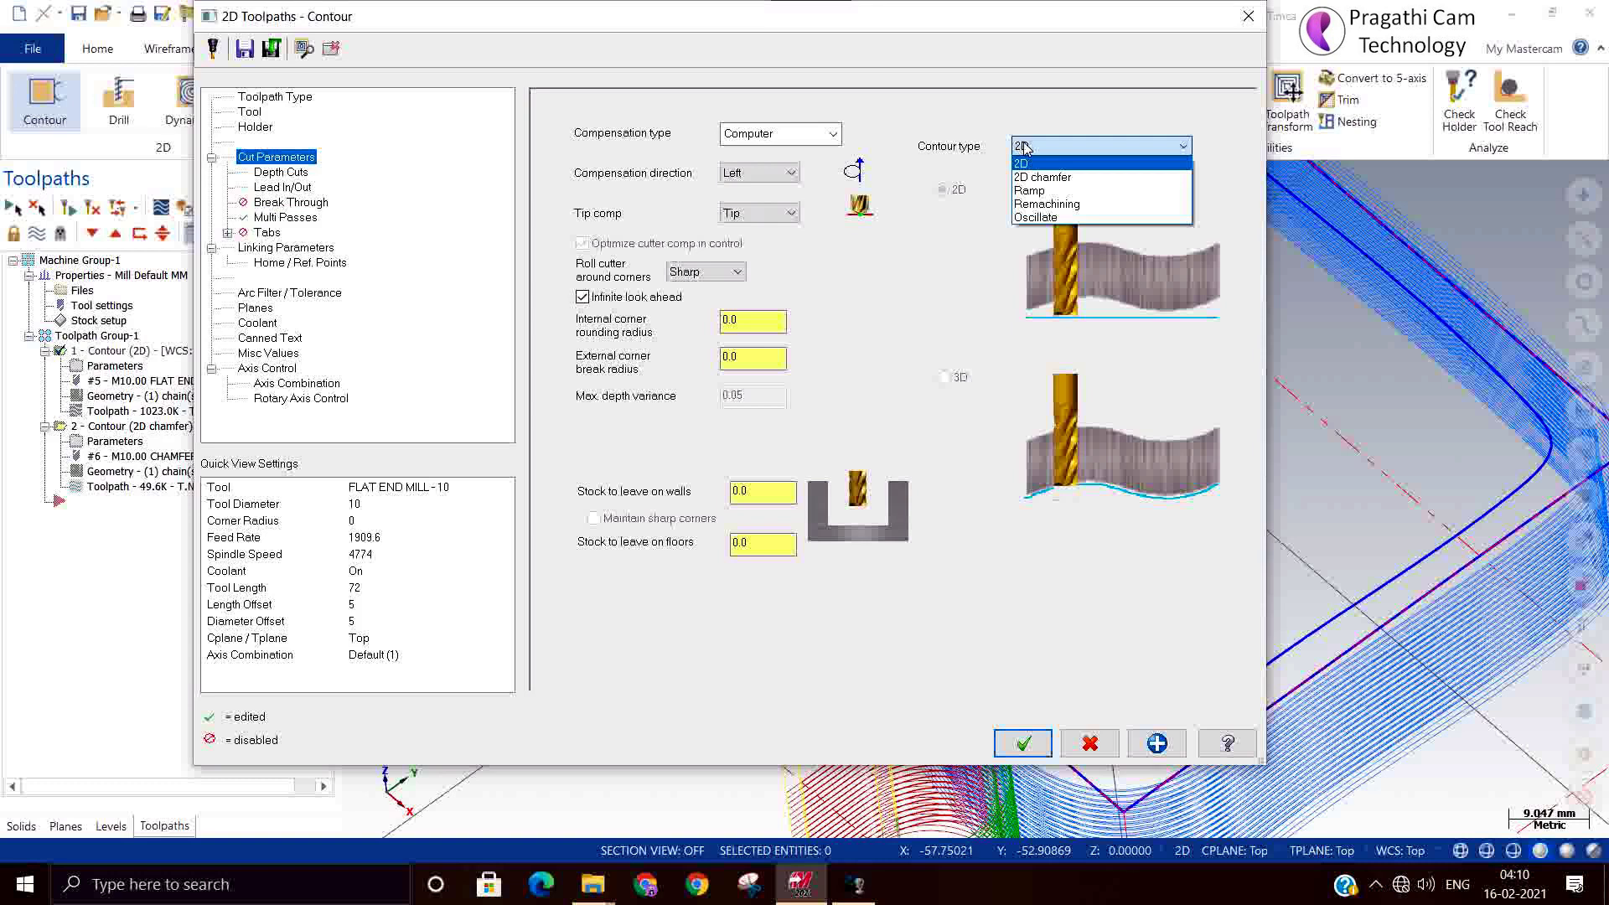
pyautogui.click(1024, 148)
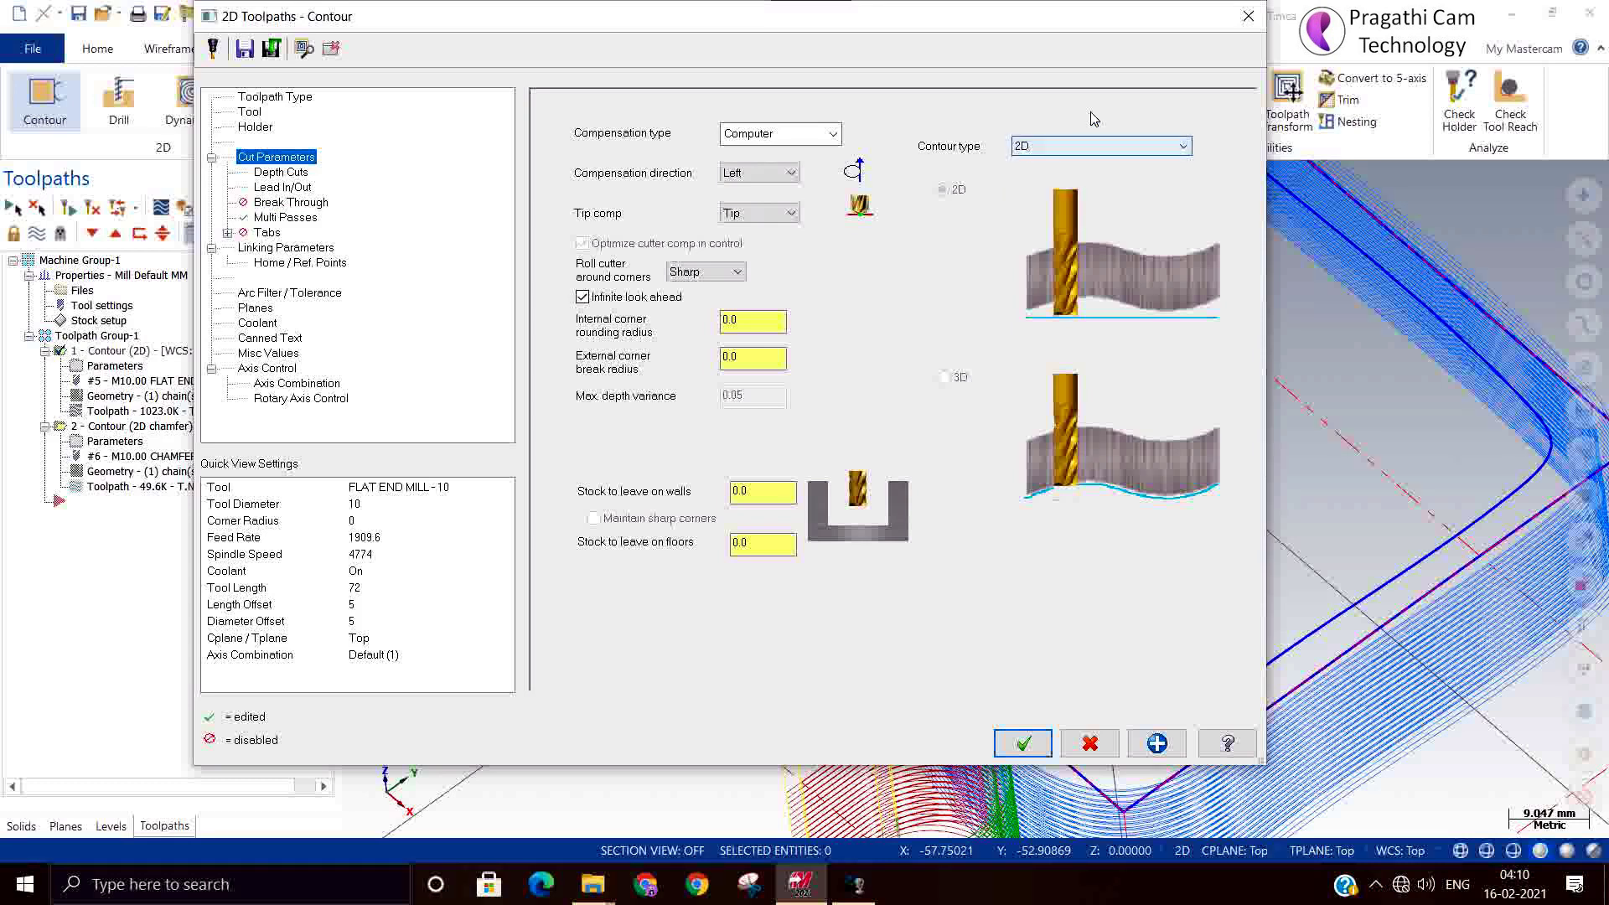
pyautogui.click(1248, 16)
# Step: Backplot the flat end mill contour in isometric view, turn off the simulated tool sweep to examine its passes, and close the backplot
pyautogui.scroll(-1, 499, 501)
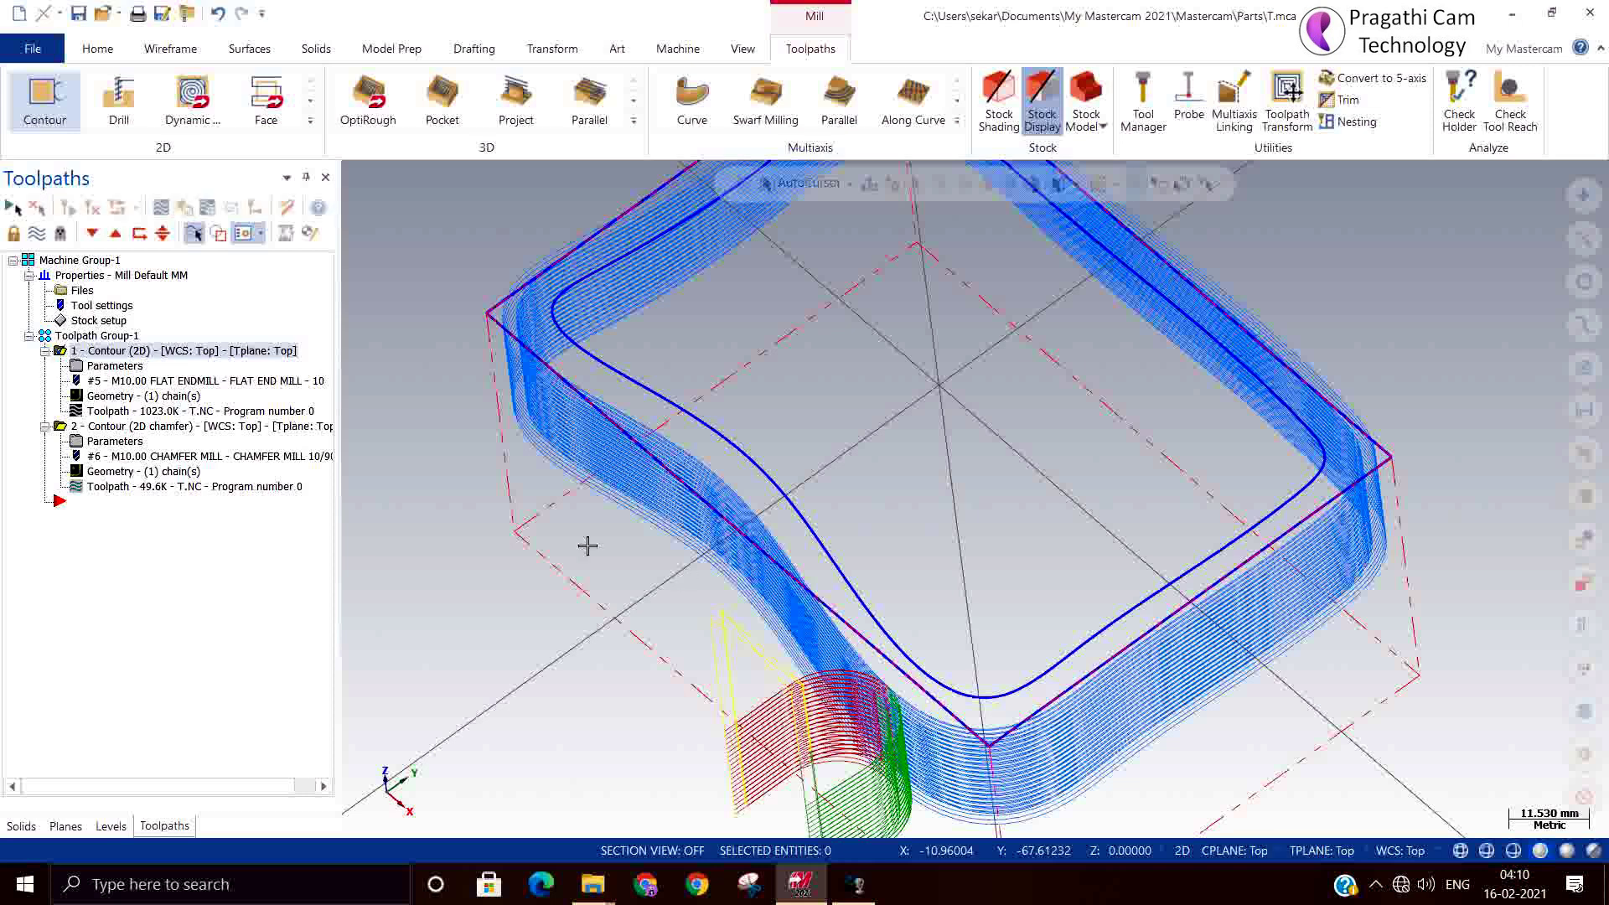
pyautogui.scroll(-2, 618, 536)
pyautogui.rightClick(1264, 483)
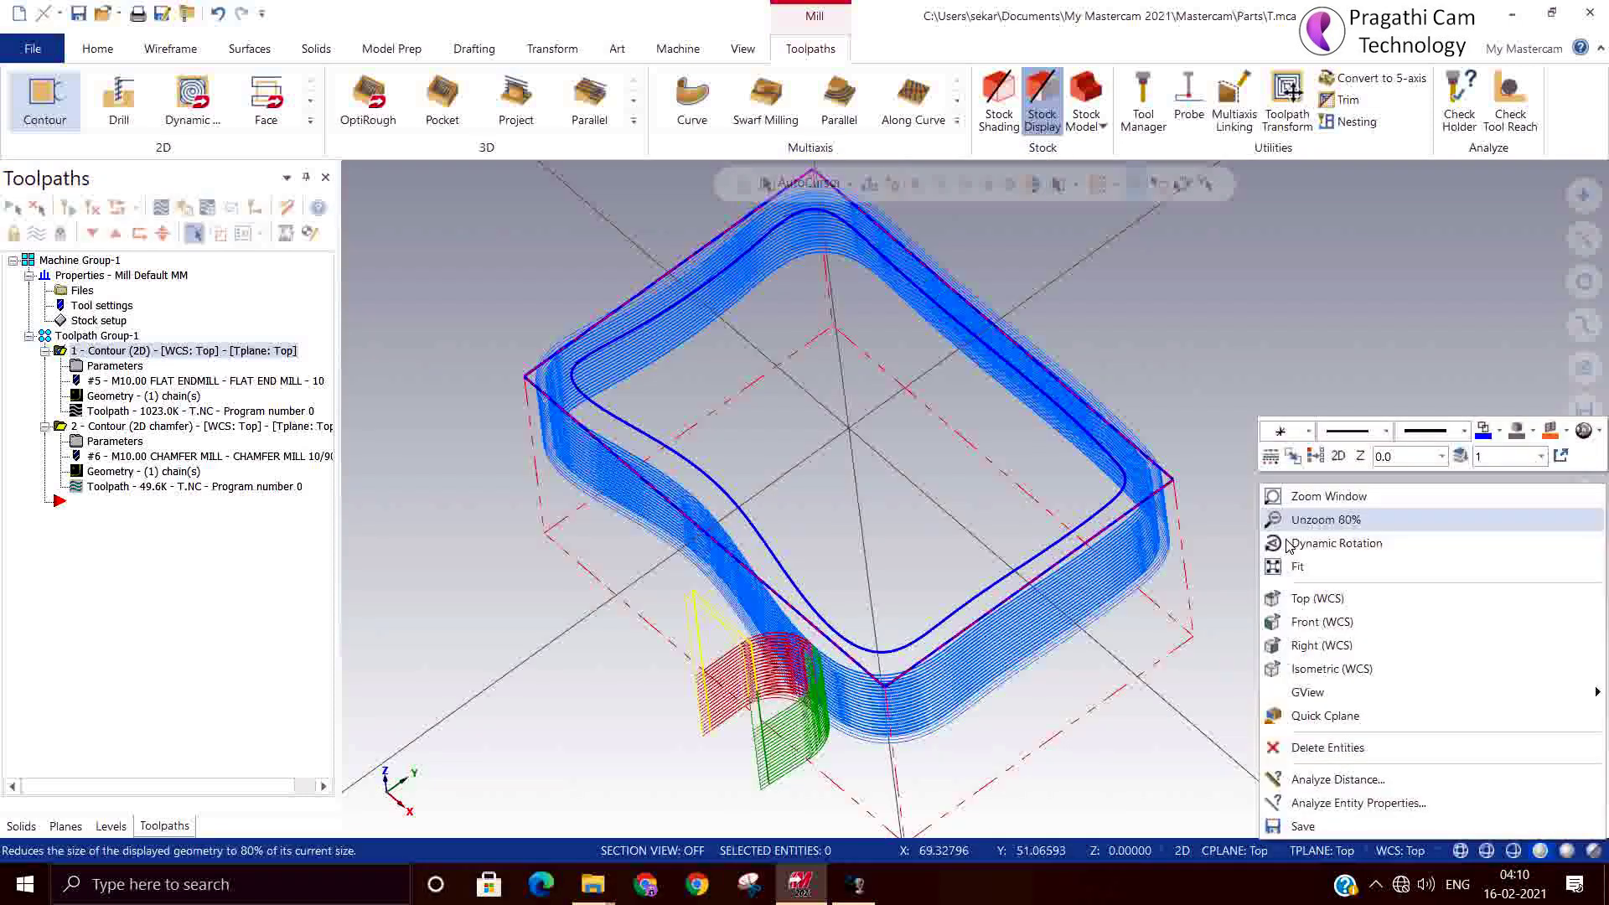
pyautogui.click(1325, 672)
pyautogui.scroll(5, 1056, 377)
pyautogui.scroll(-4, 956, 244)
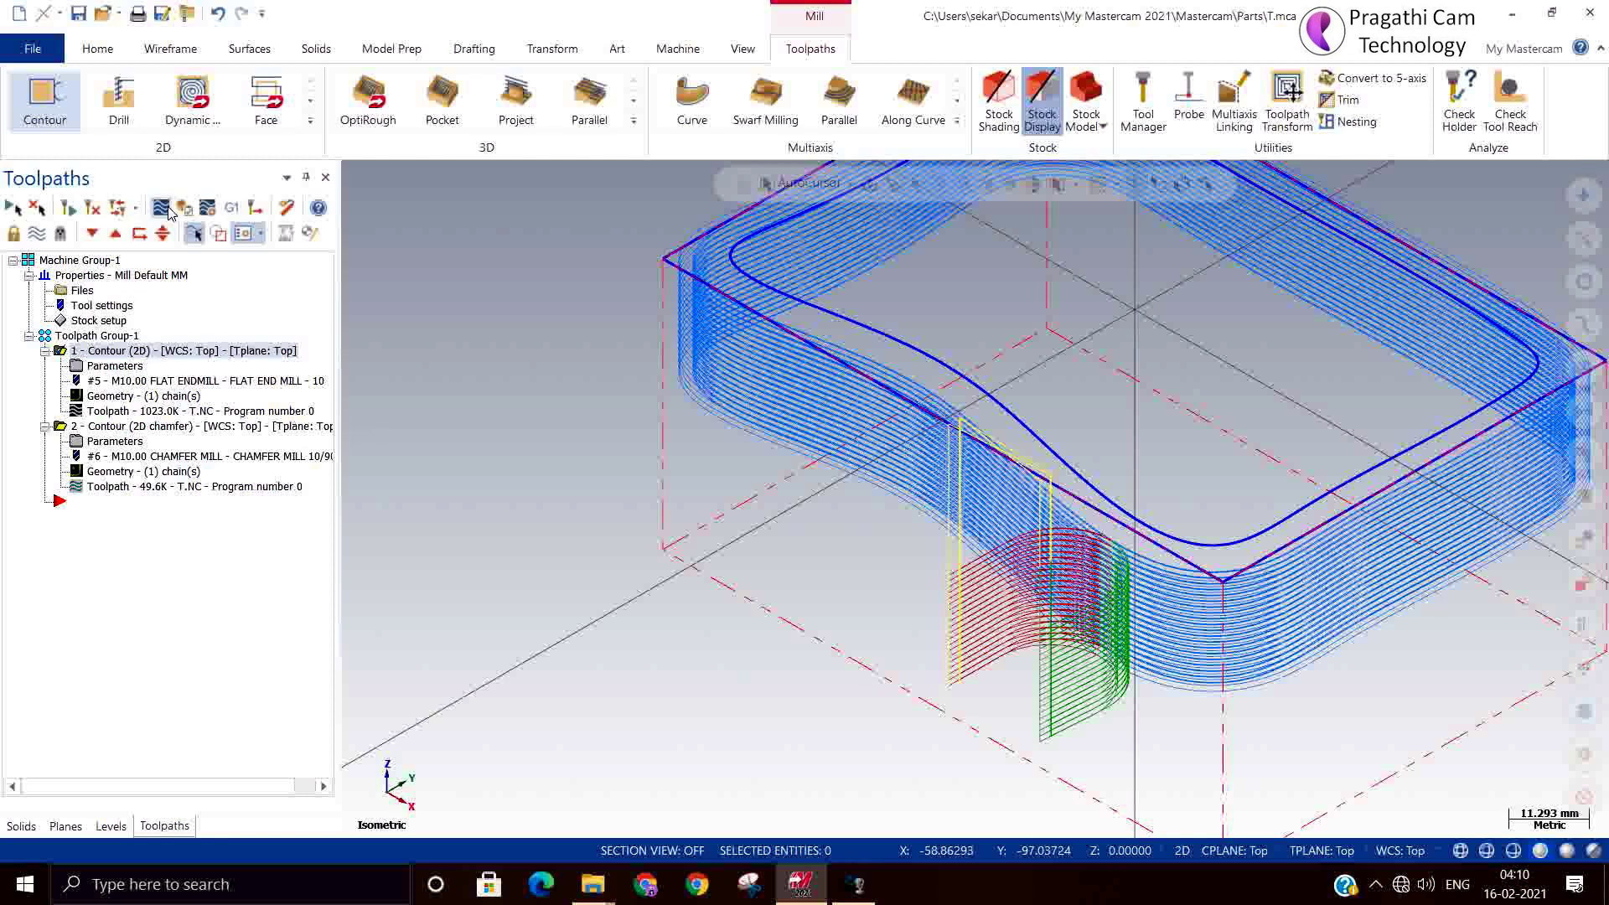
pyautogui.click(167, 209)
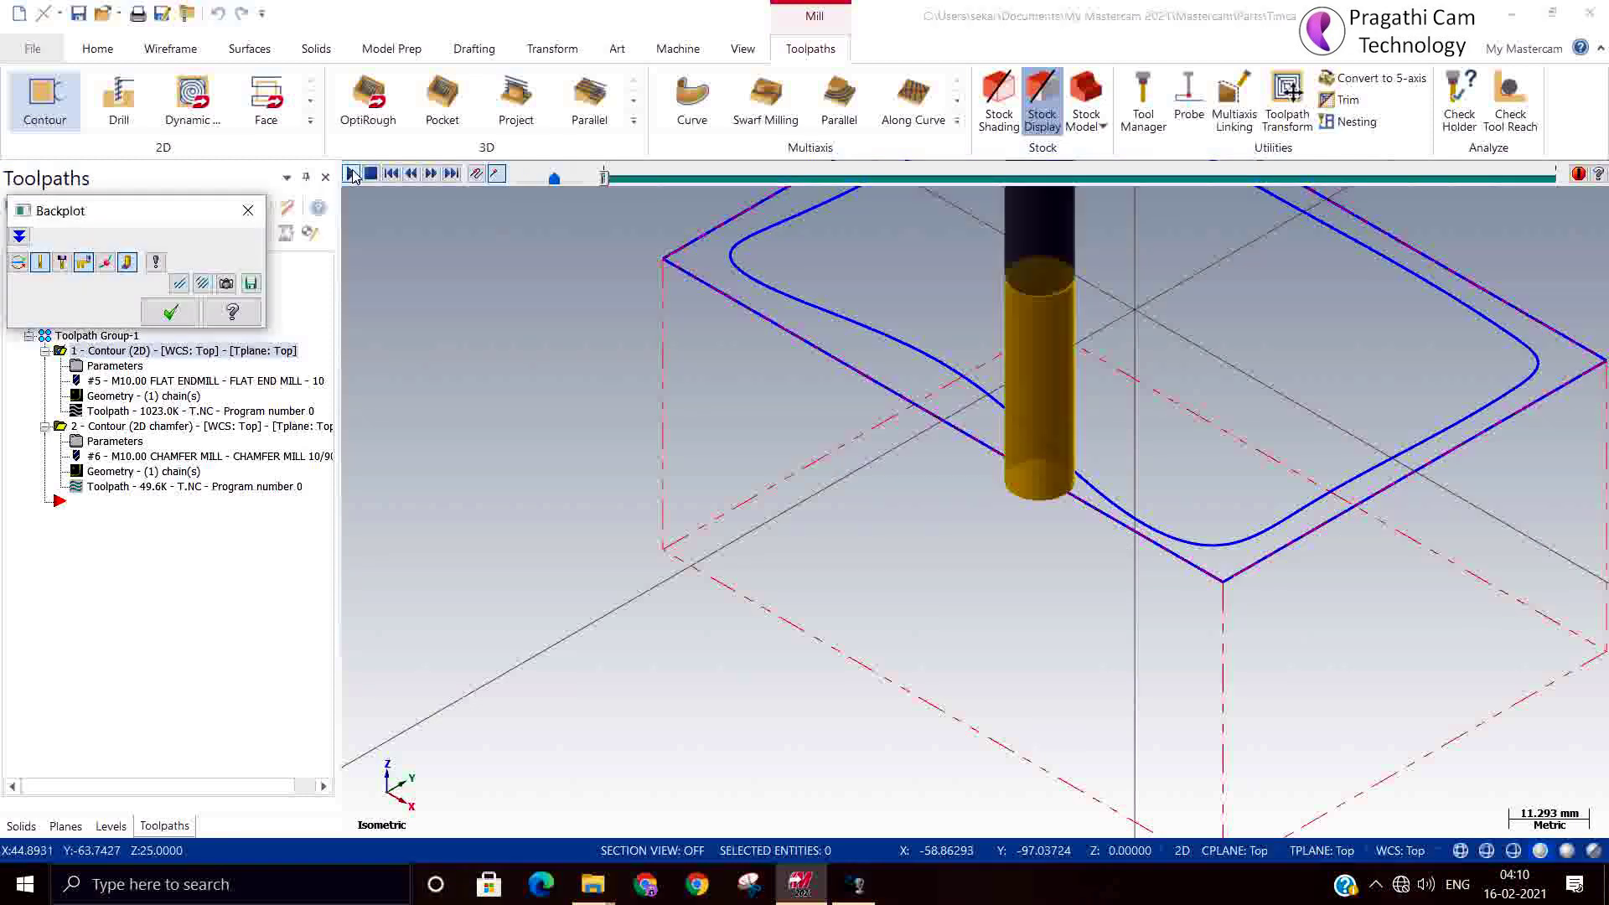
pyautogui.click(353, 173)
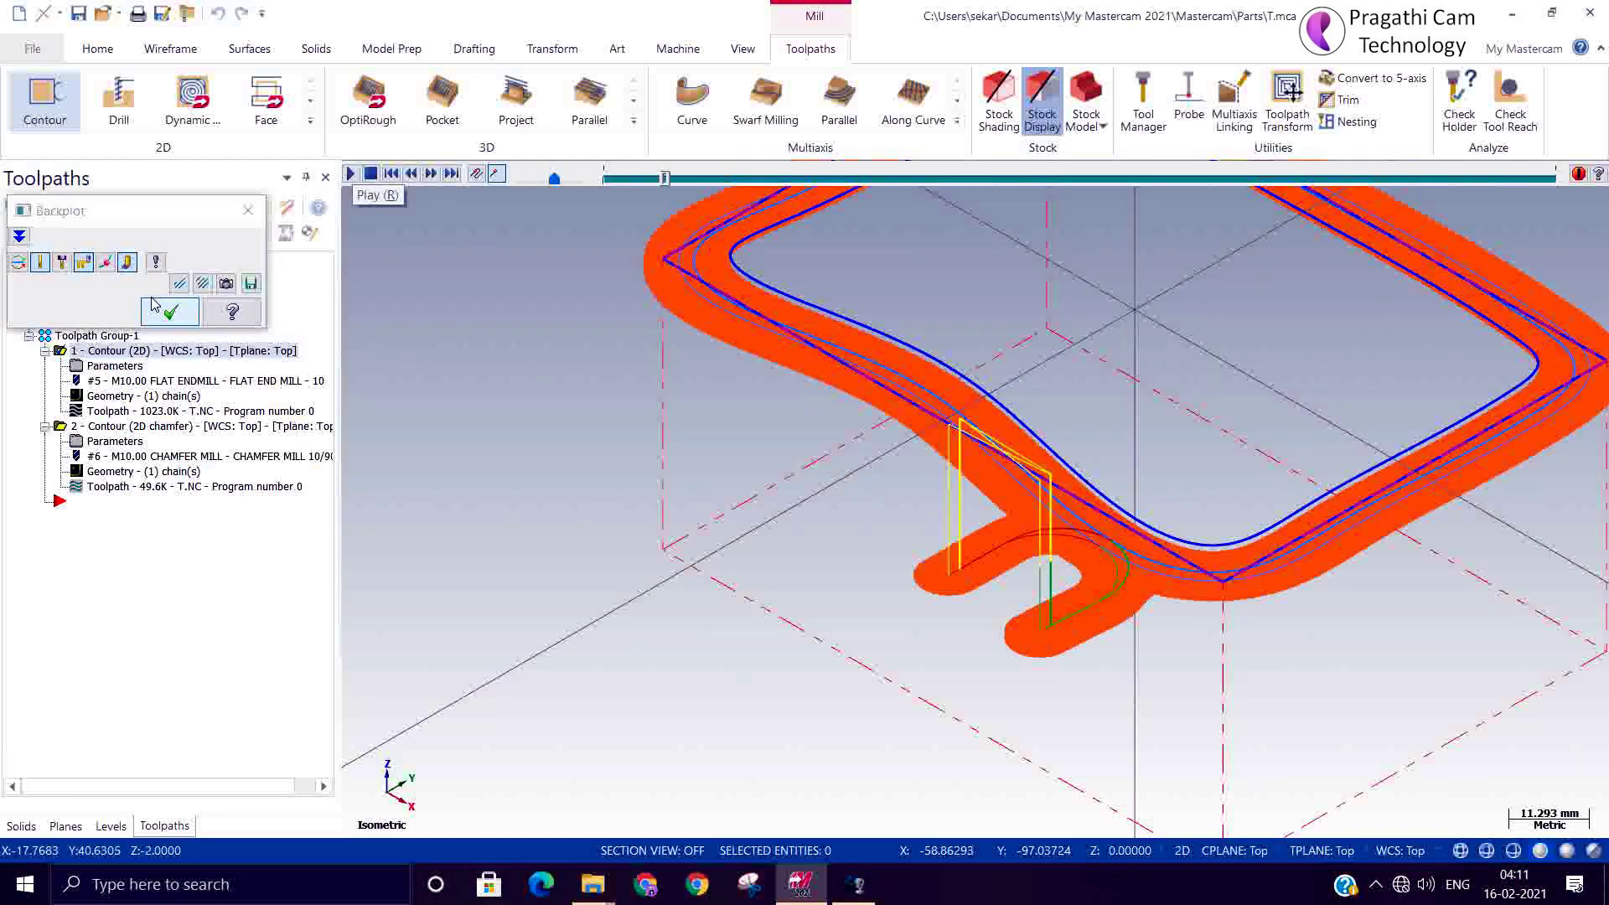
pyautogui.click(127, 264)
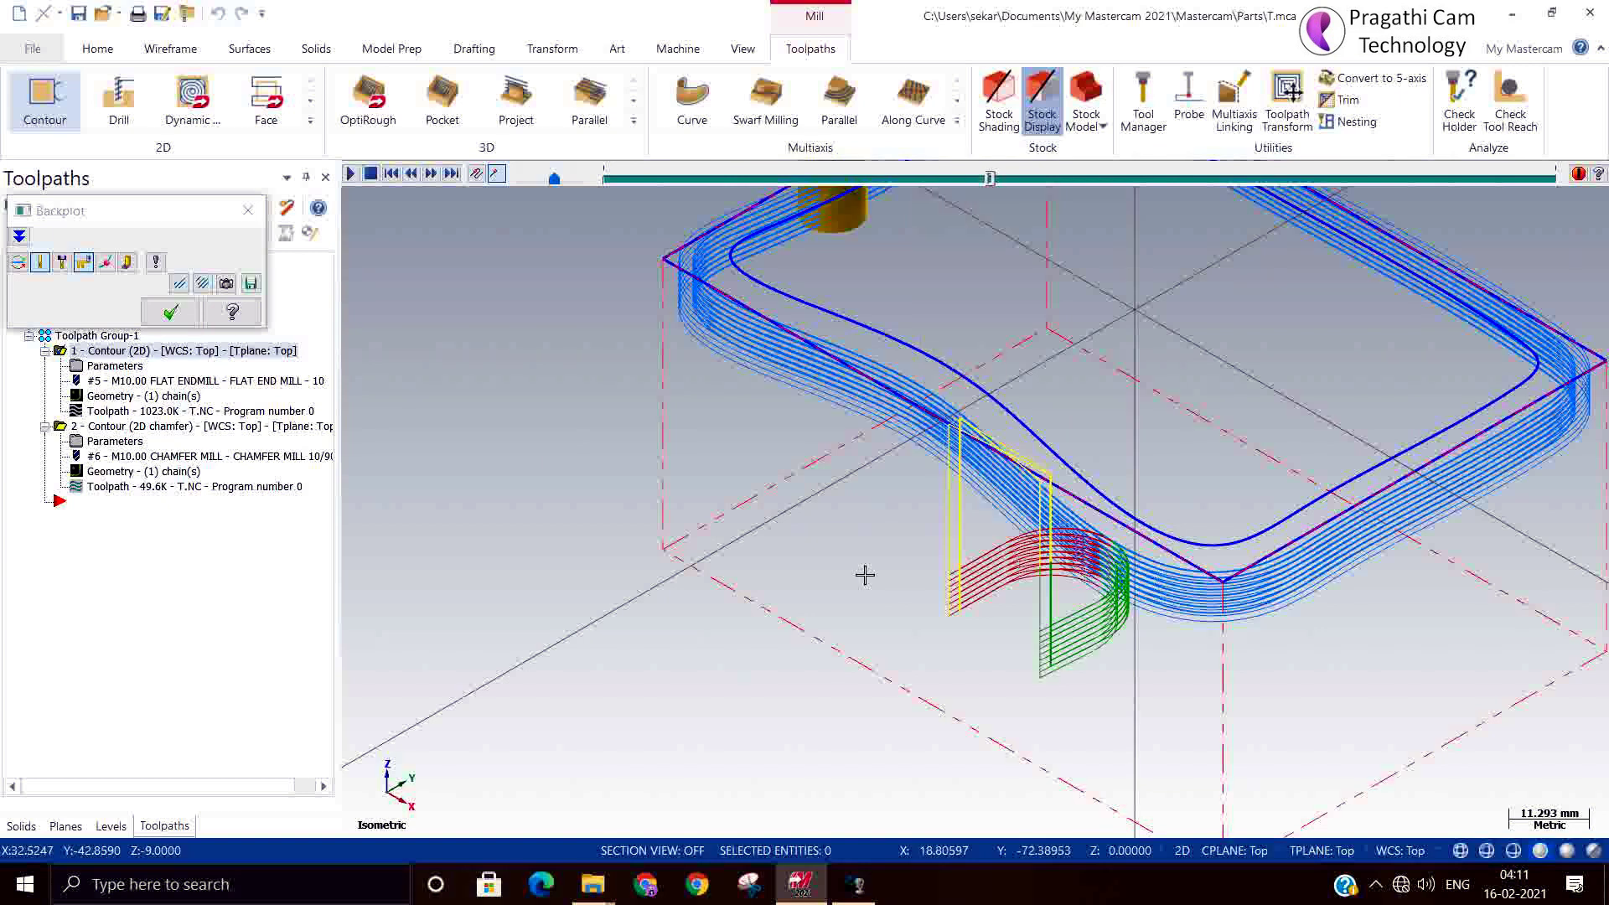
pyautogui.click(159, 322)
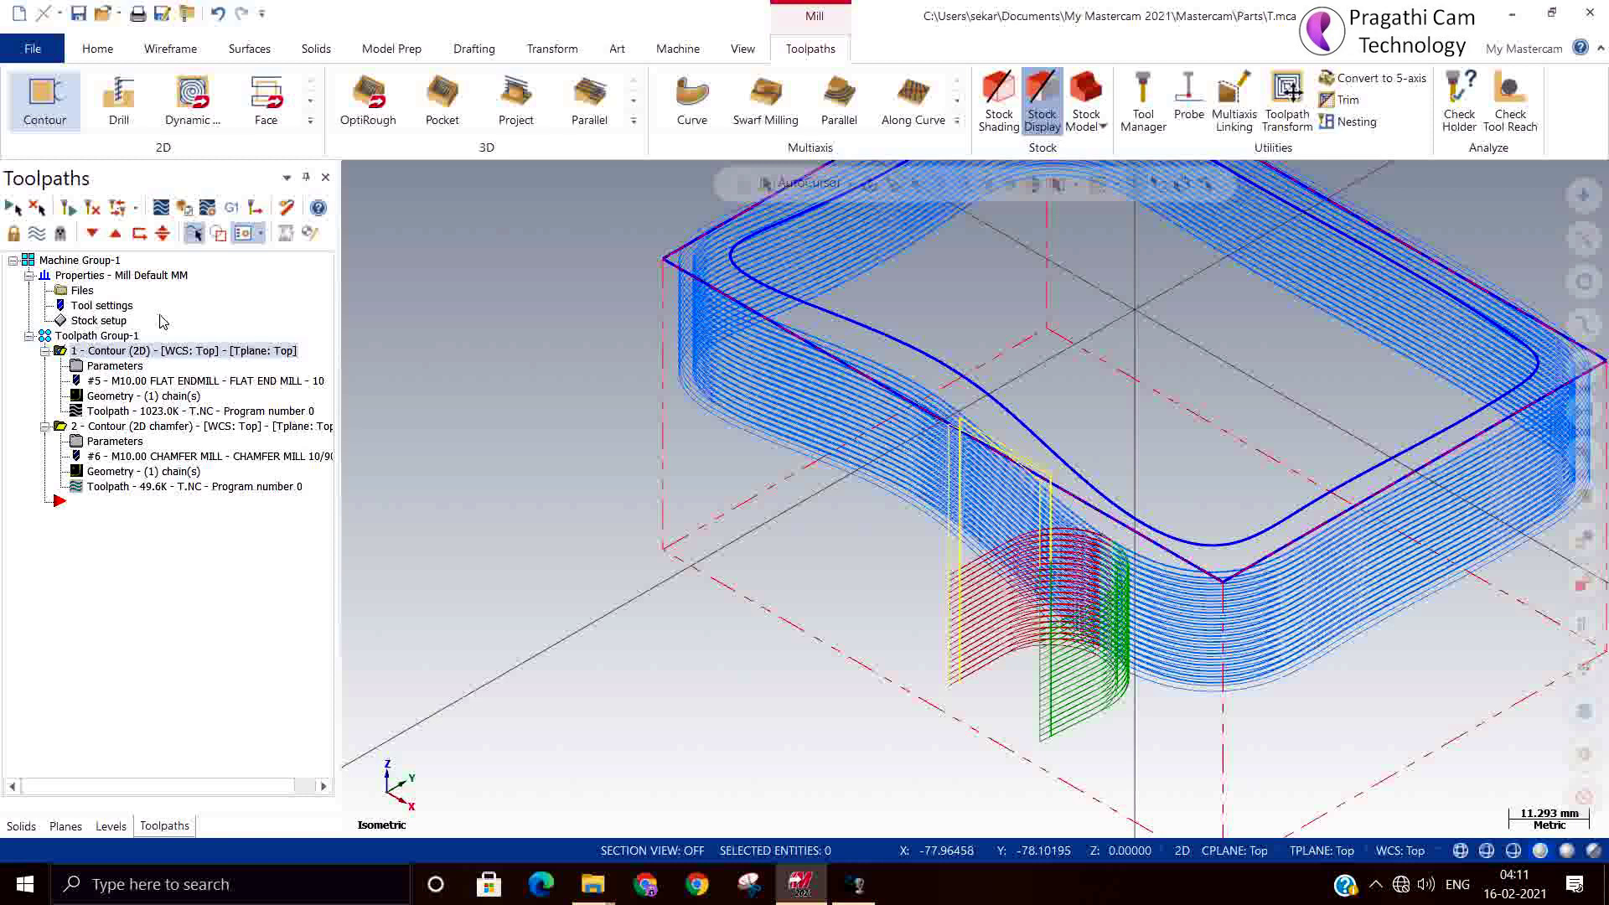
# Step: Hide the displayed toolpaths of the group and create a third contour operation on the closed inner curved profile
pyautogui.click(104, 336)
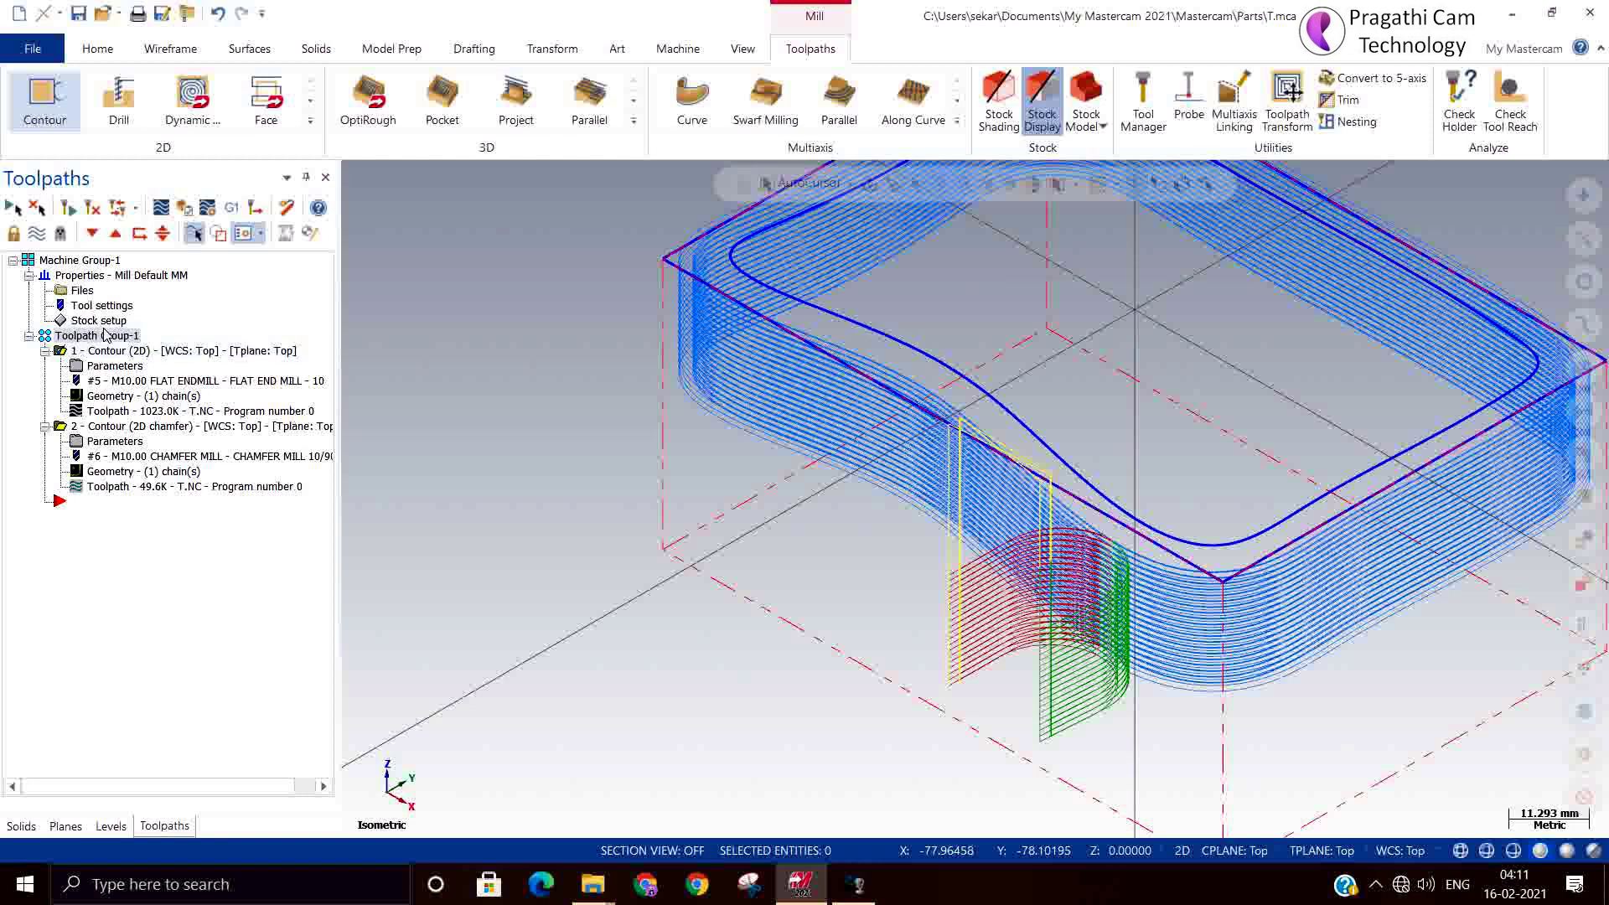
pyautogui.click(38, 235)
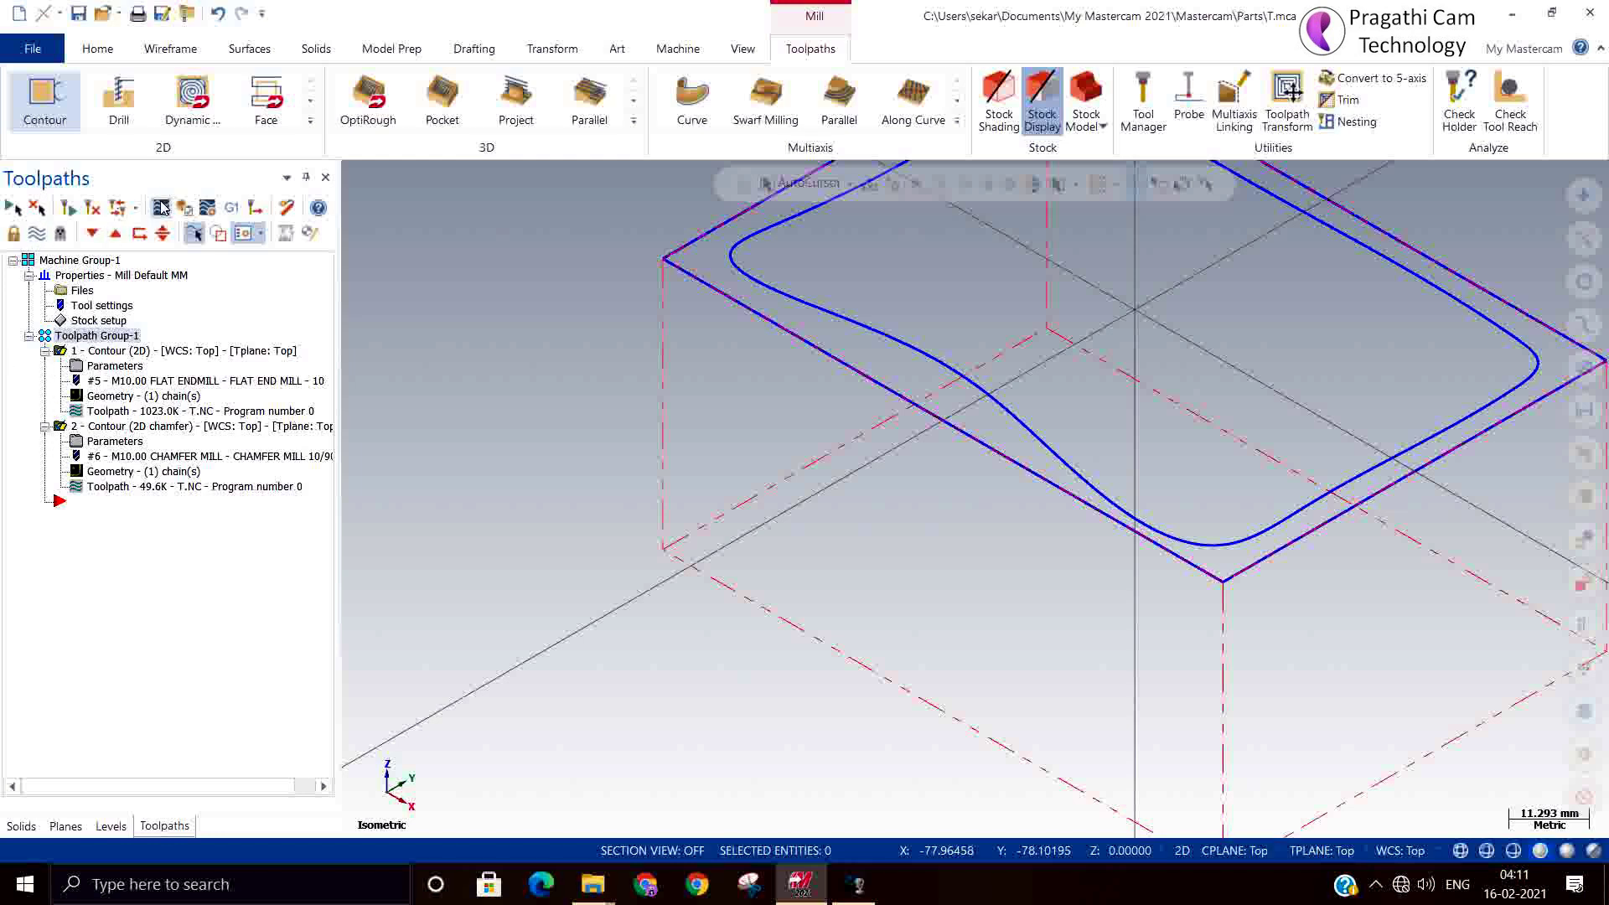
pyautogui.click(41, 101)
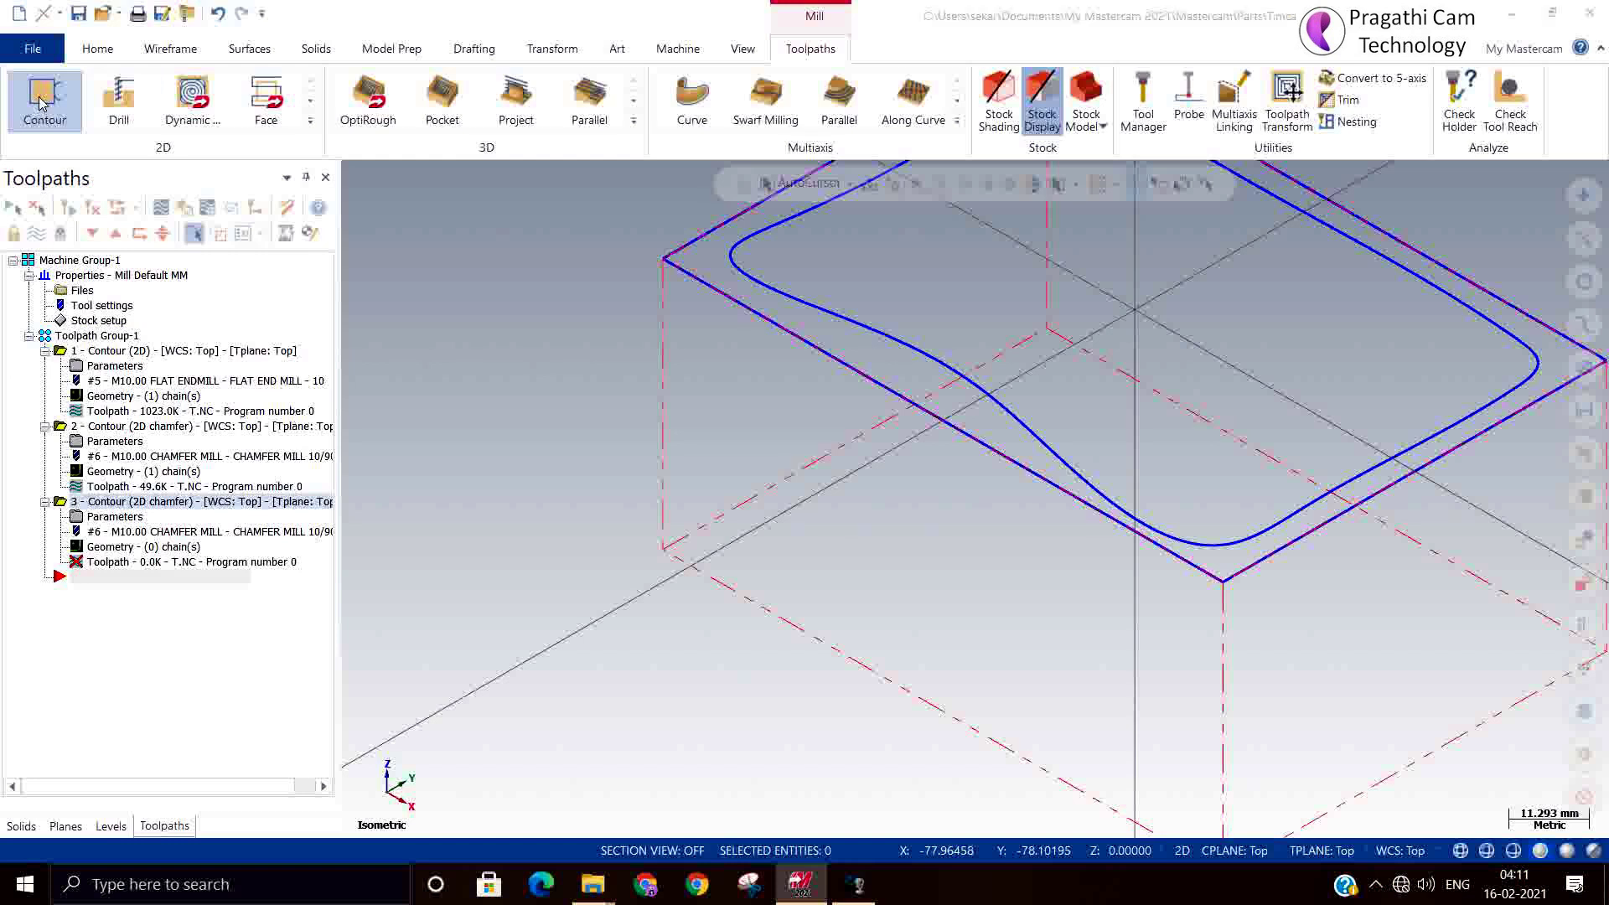
pyautogui.click(911, 352)
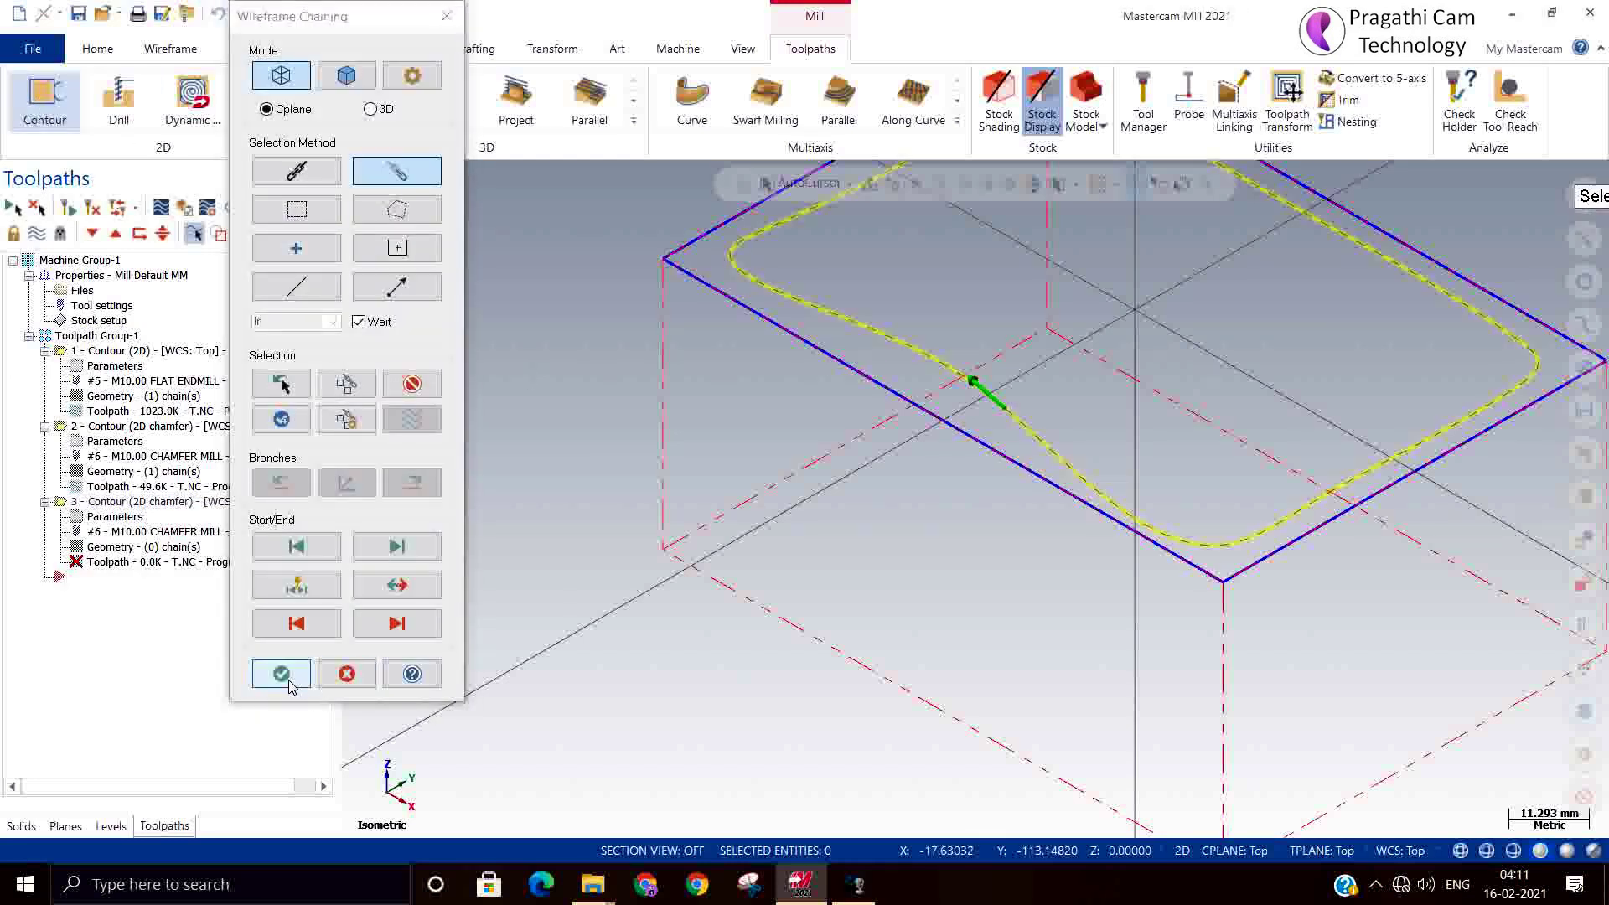
pyautogui.click(285, 675)
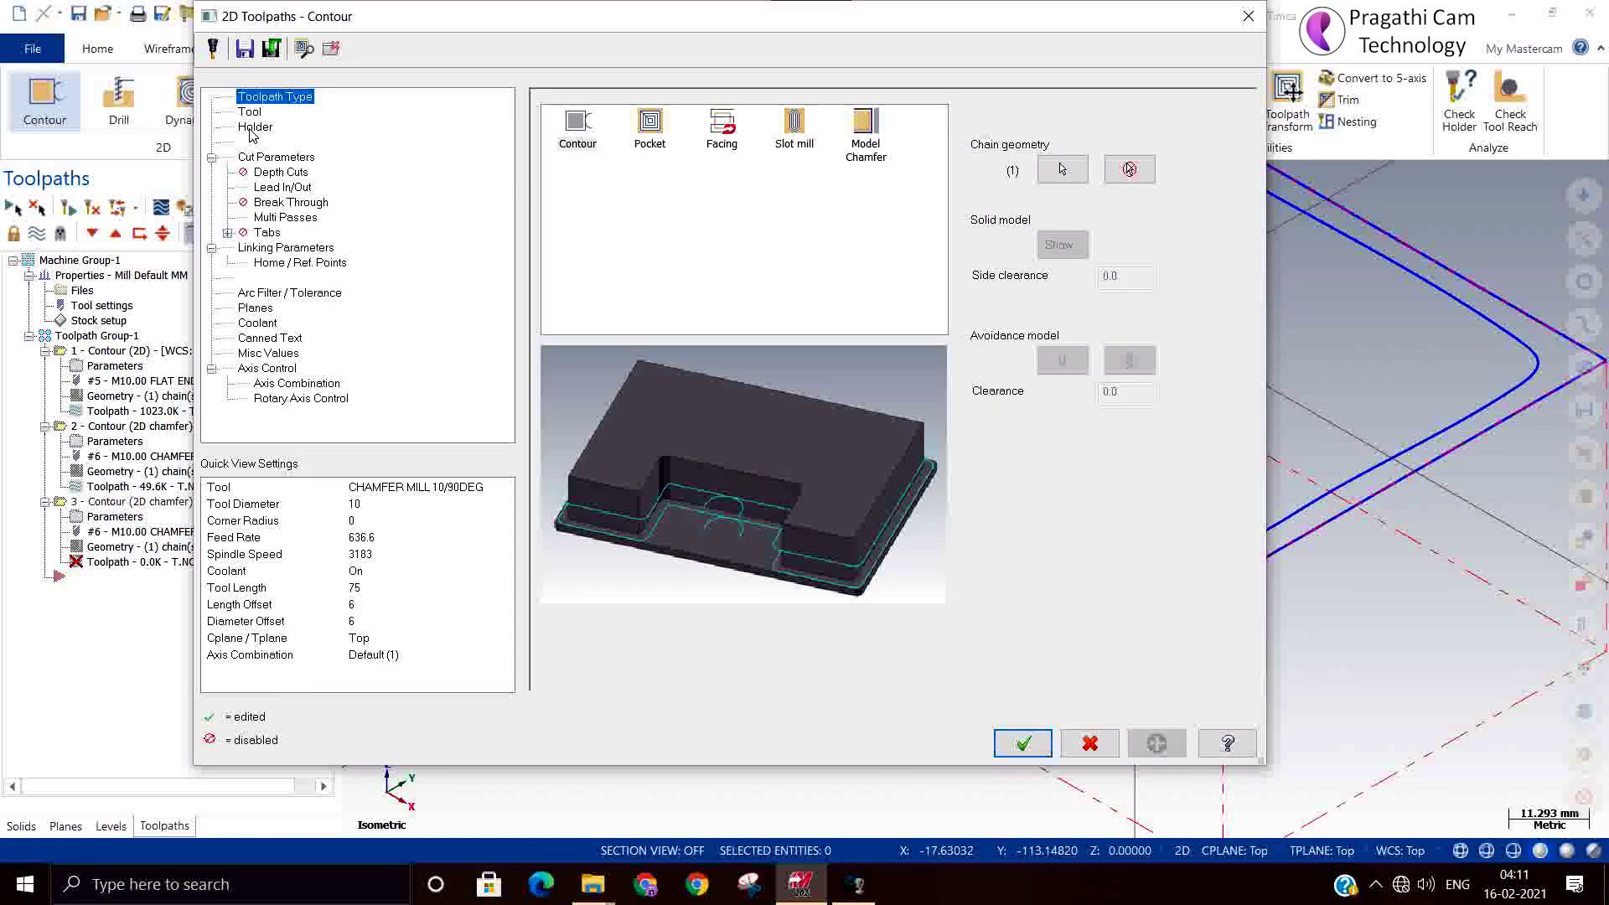
# Step: Filter the tool library to flat end mills only and add the 25 mm shoulder mill to the new contour operation
pyautogui.click(249, 112)
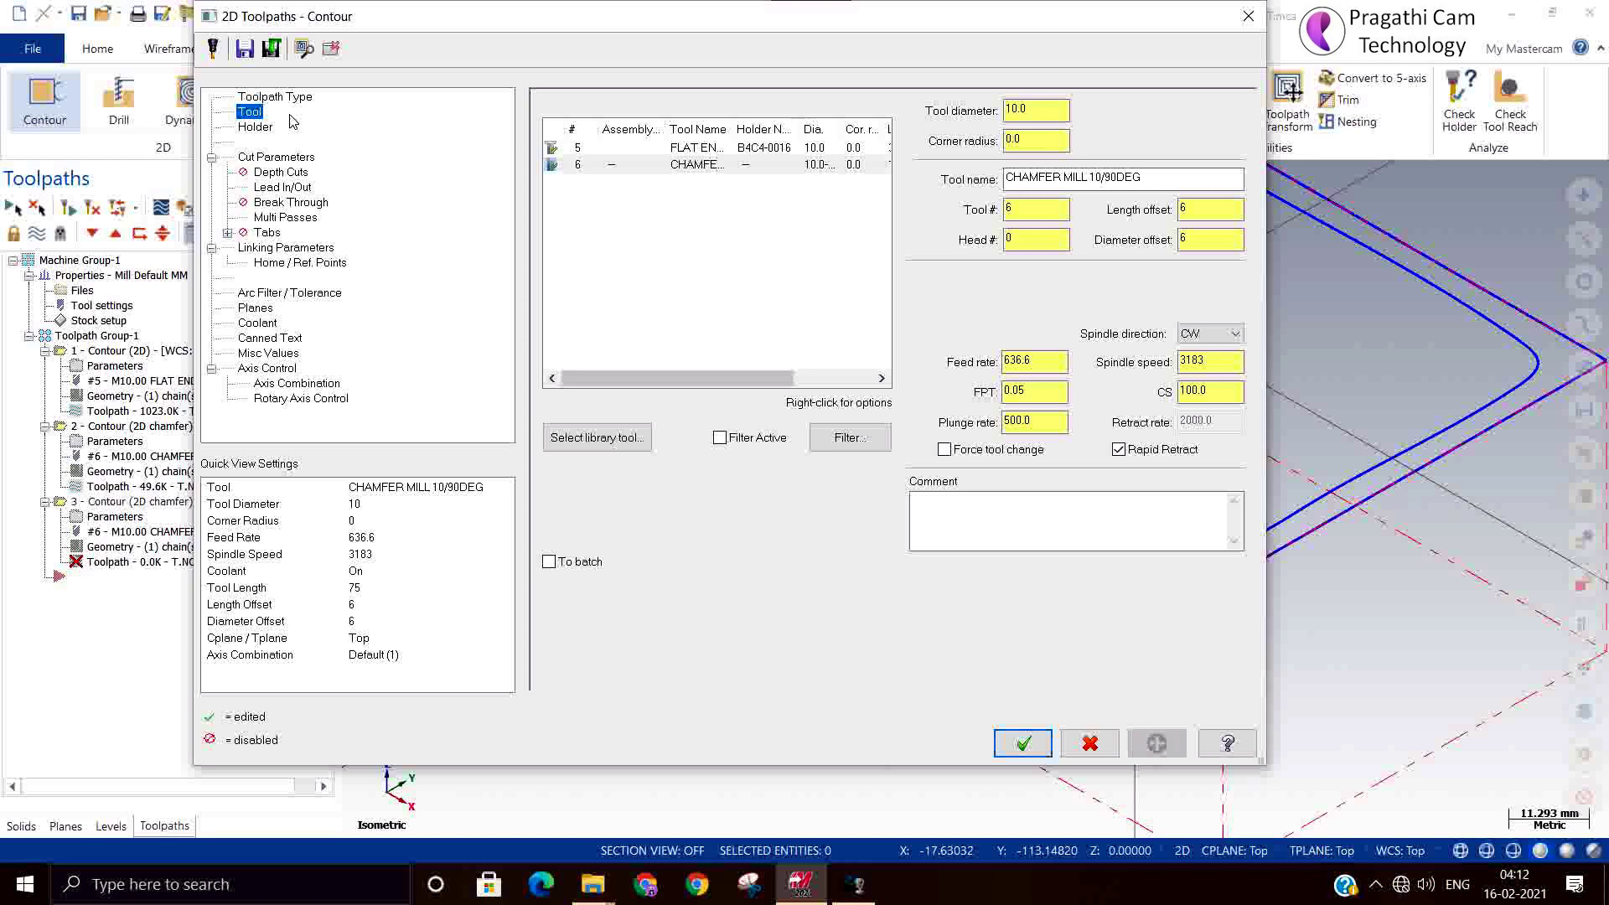
pyautogui.click(593, 448)
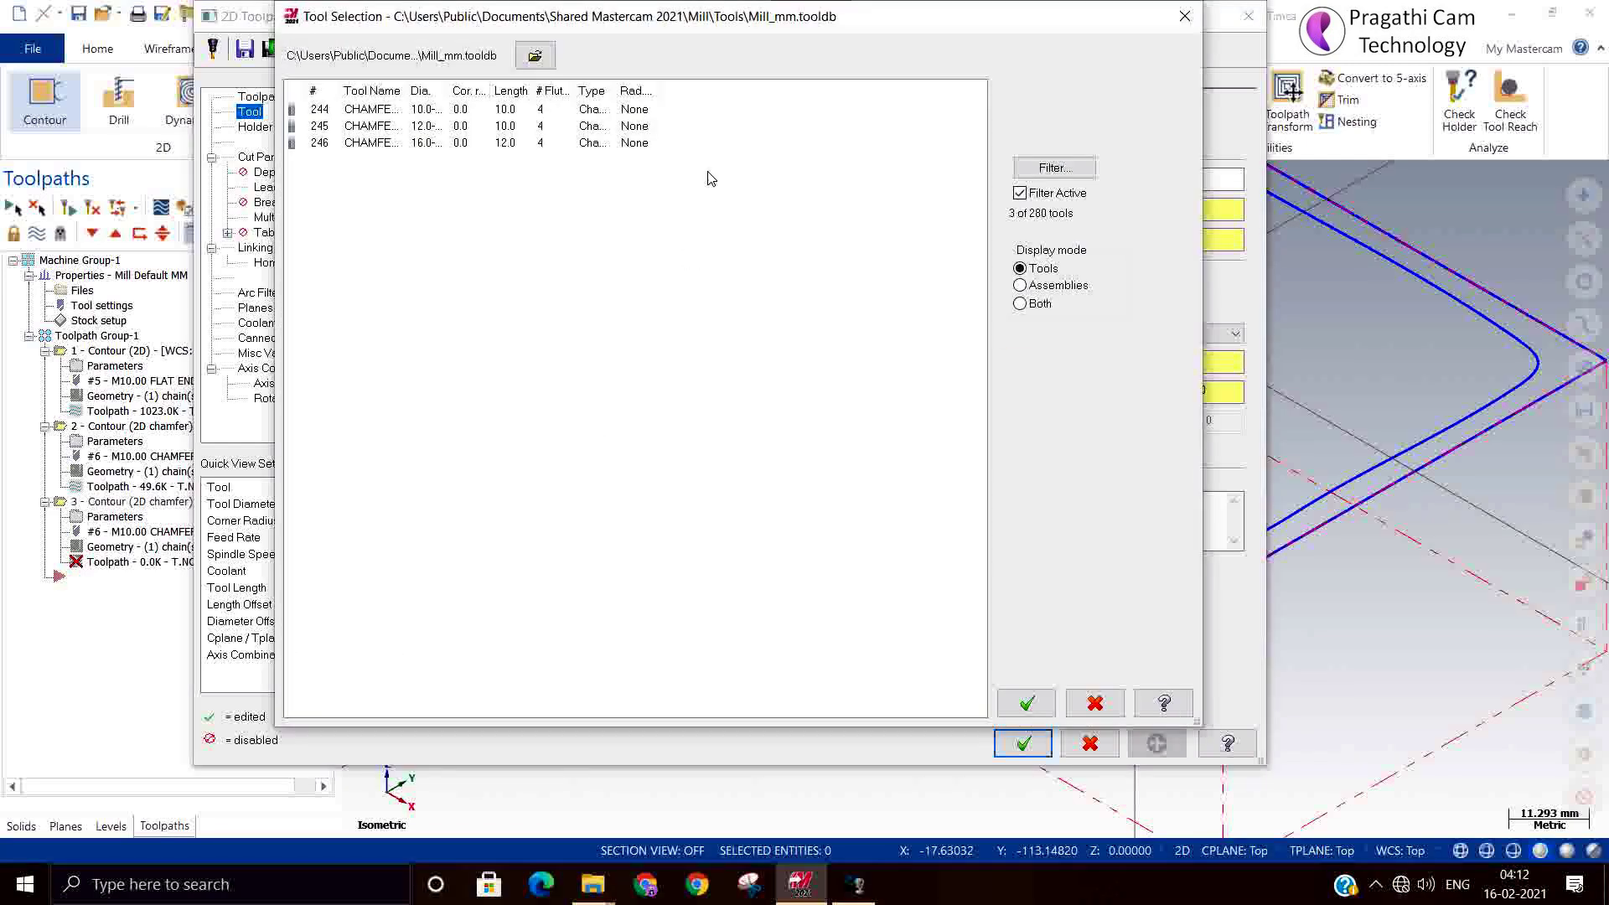
pyautogui.click(1055, 168)
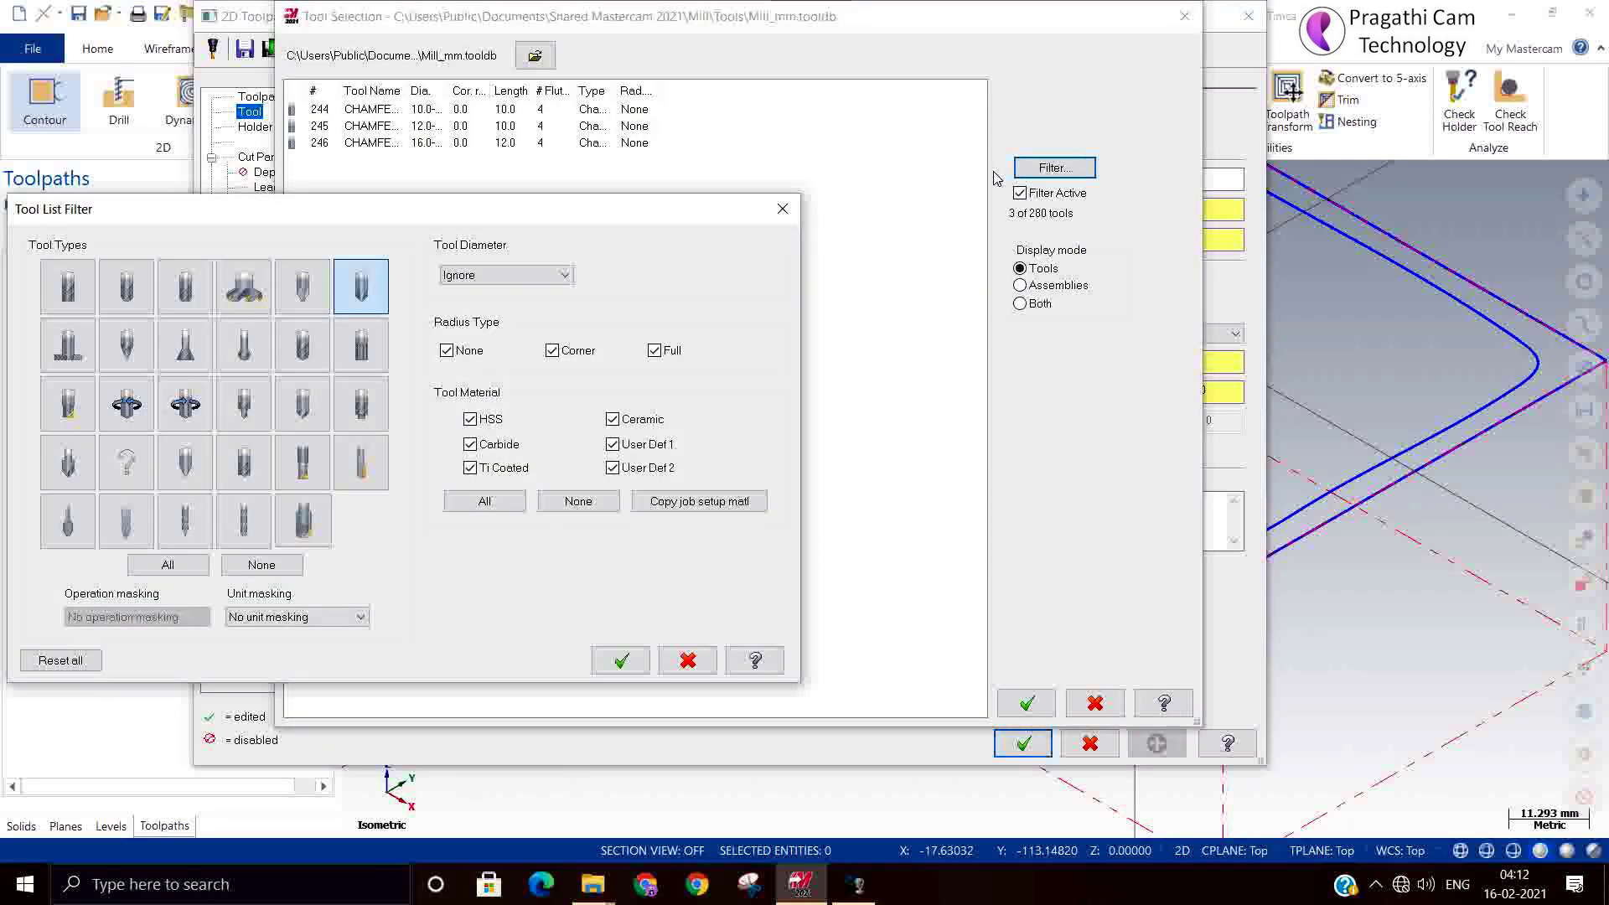
pyautogui.click(261, 564)
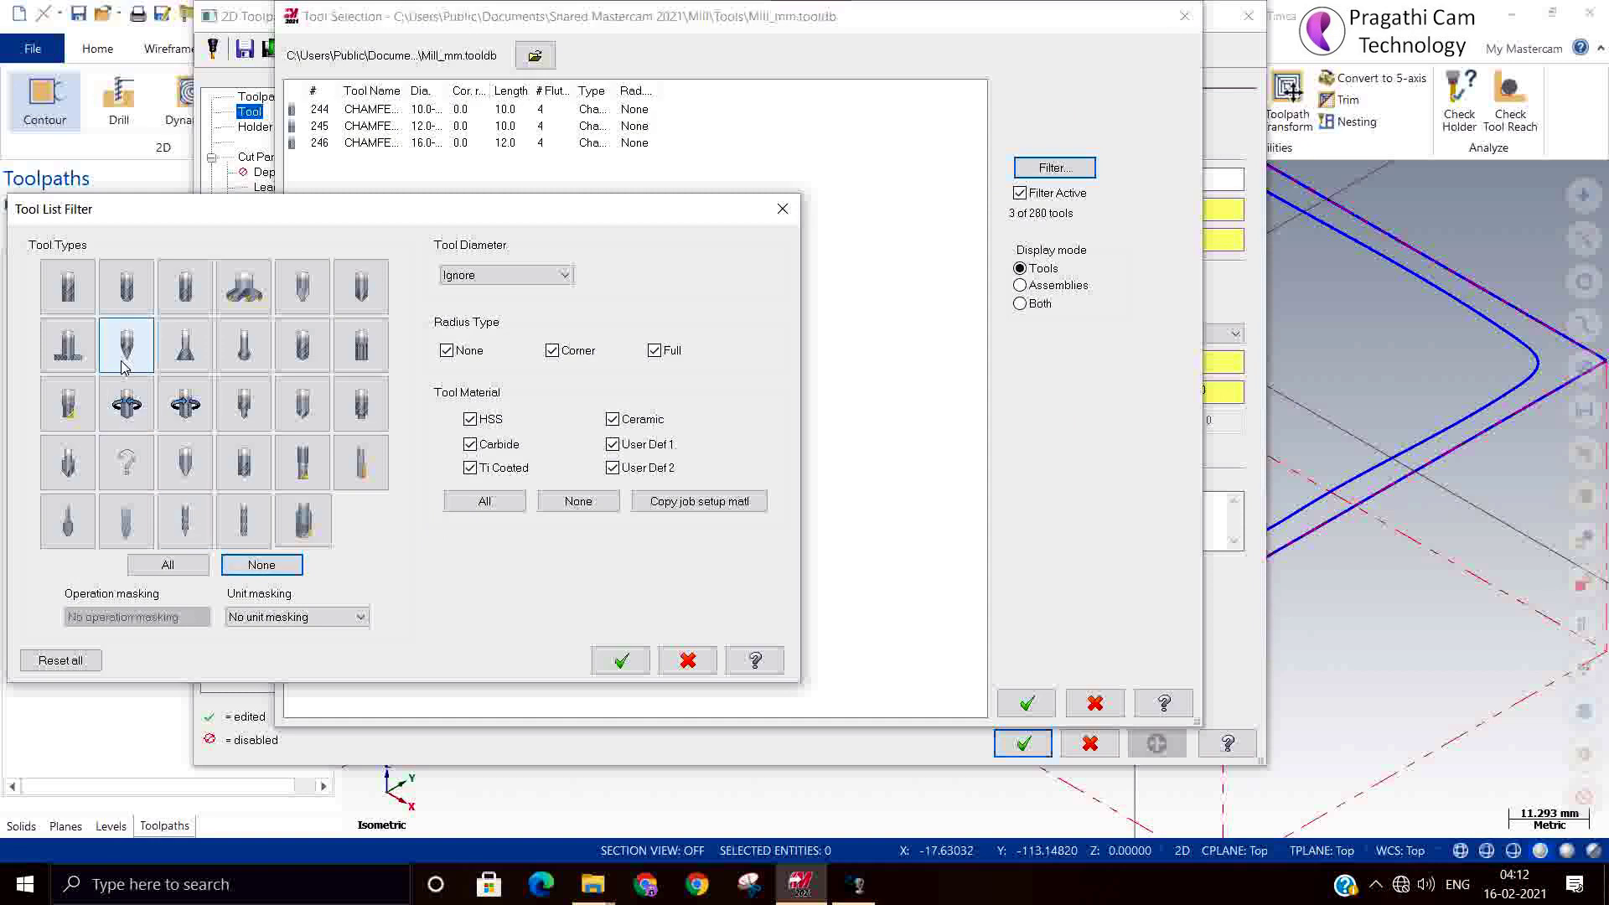
pyautogui.click(70, 298)
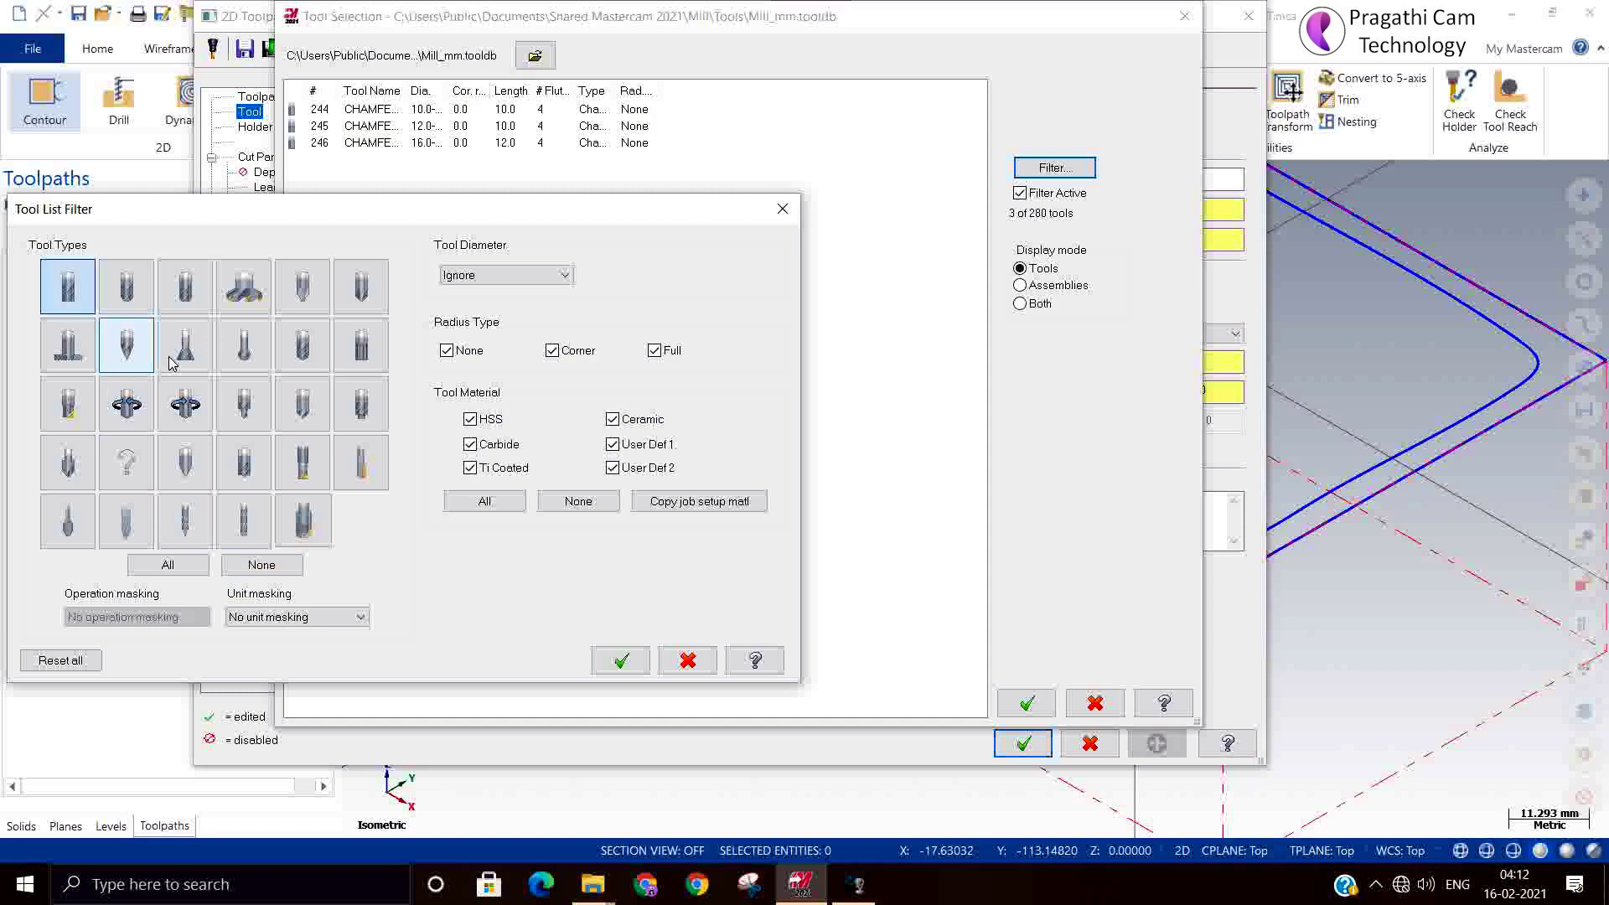
pyautogui.click(621, 662)
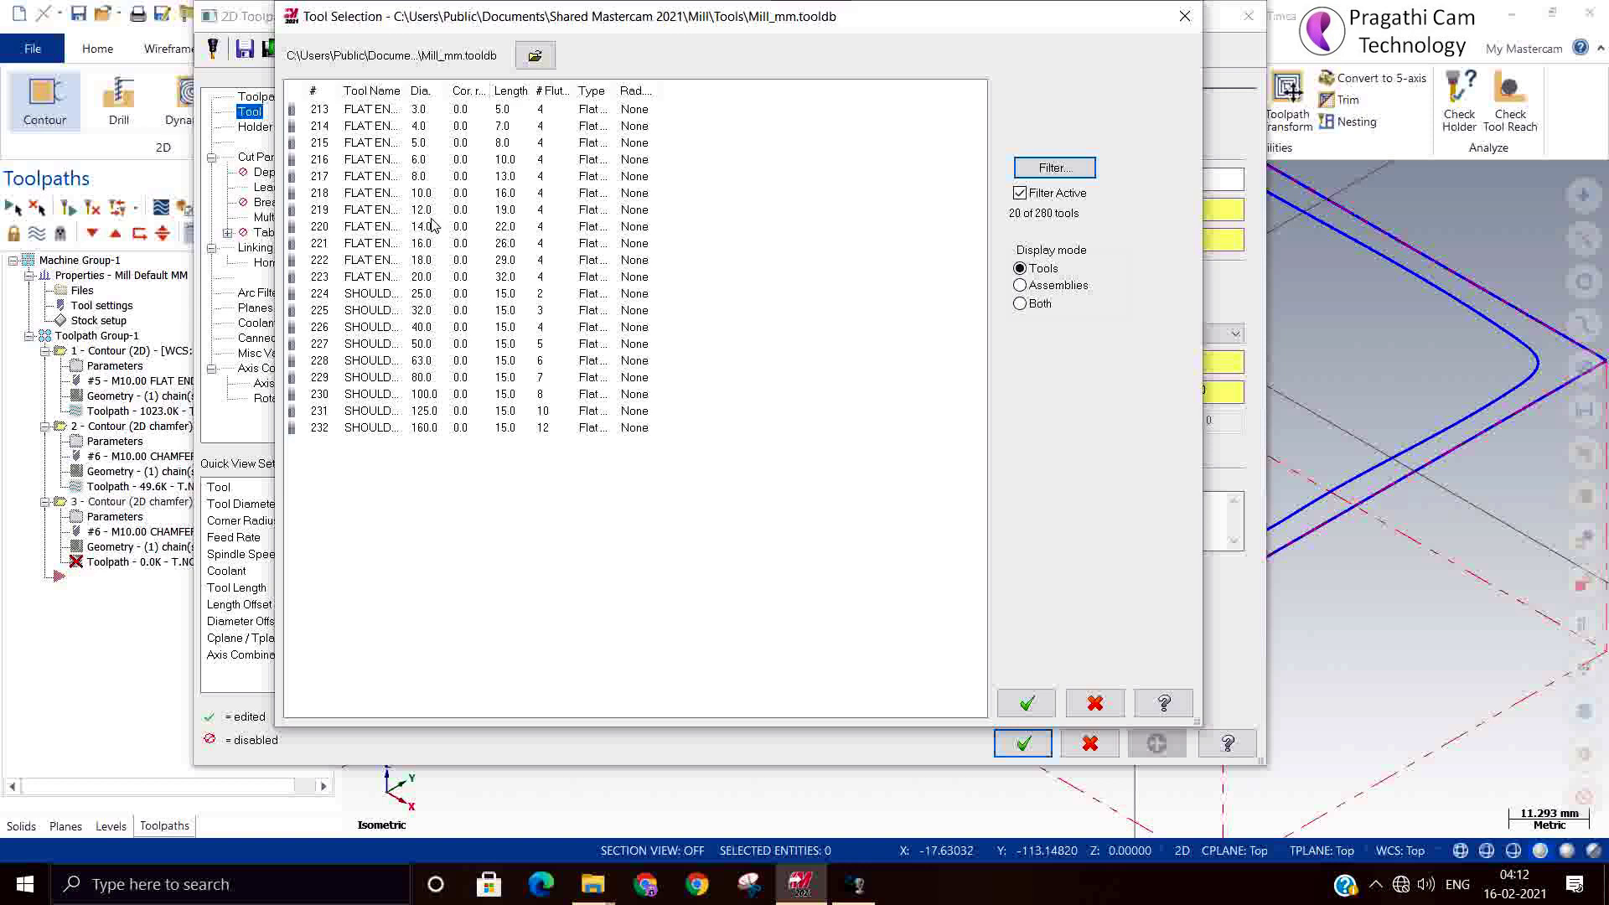
pyautogui.click(427, 294)
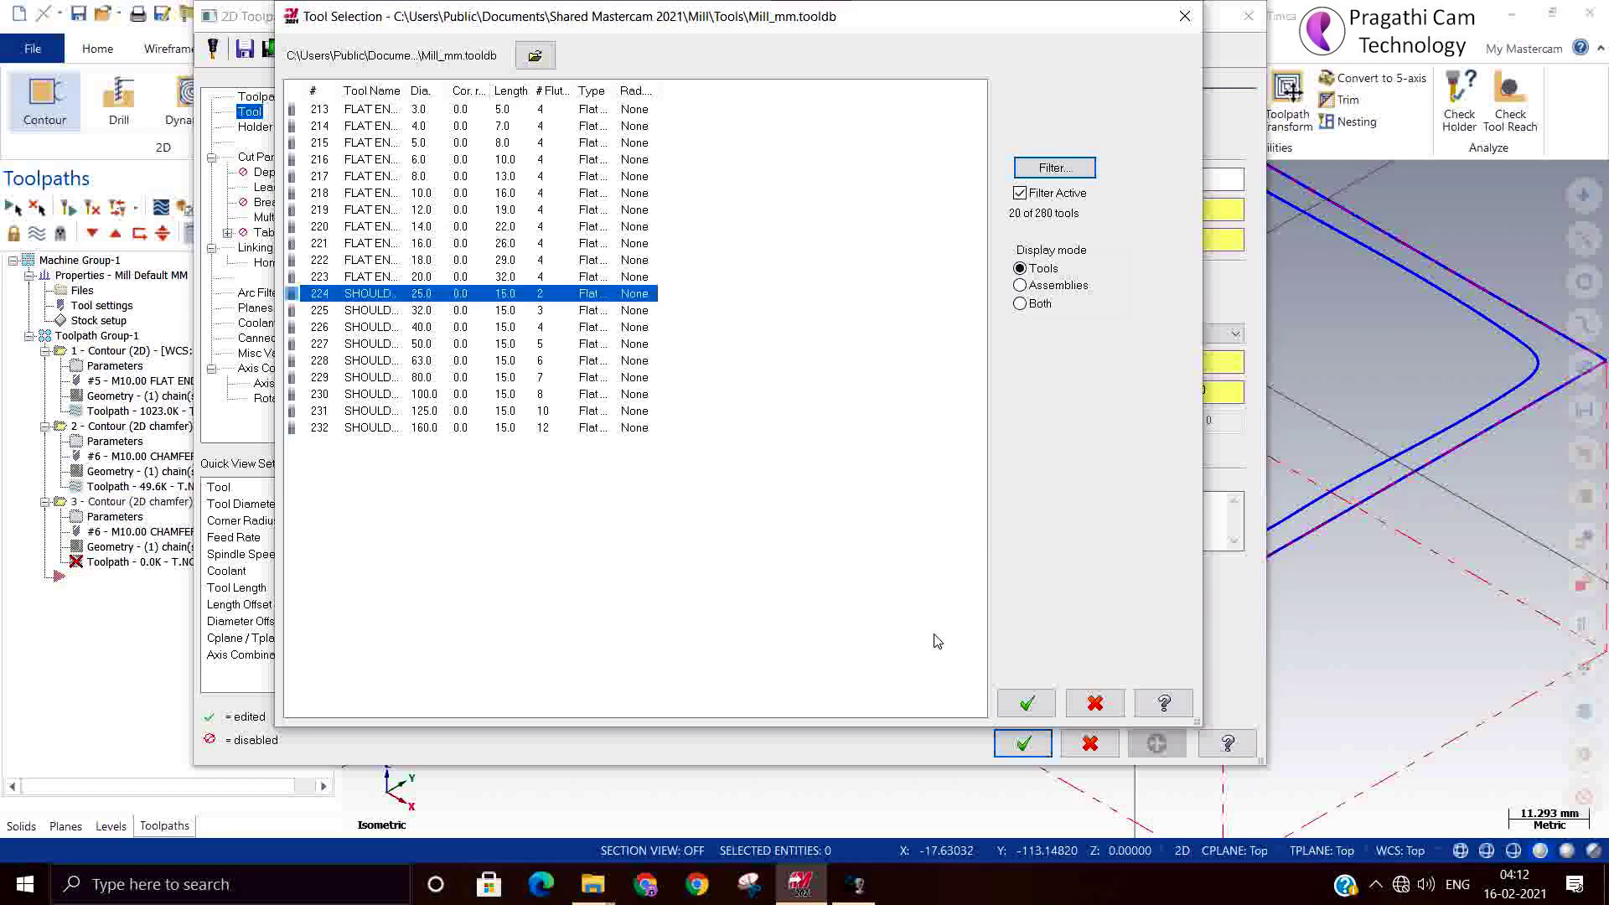
pyautogui.click(1022, 700)
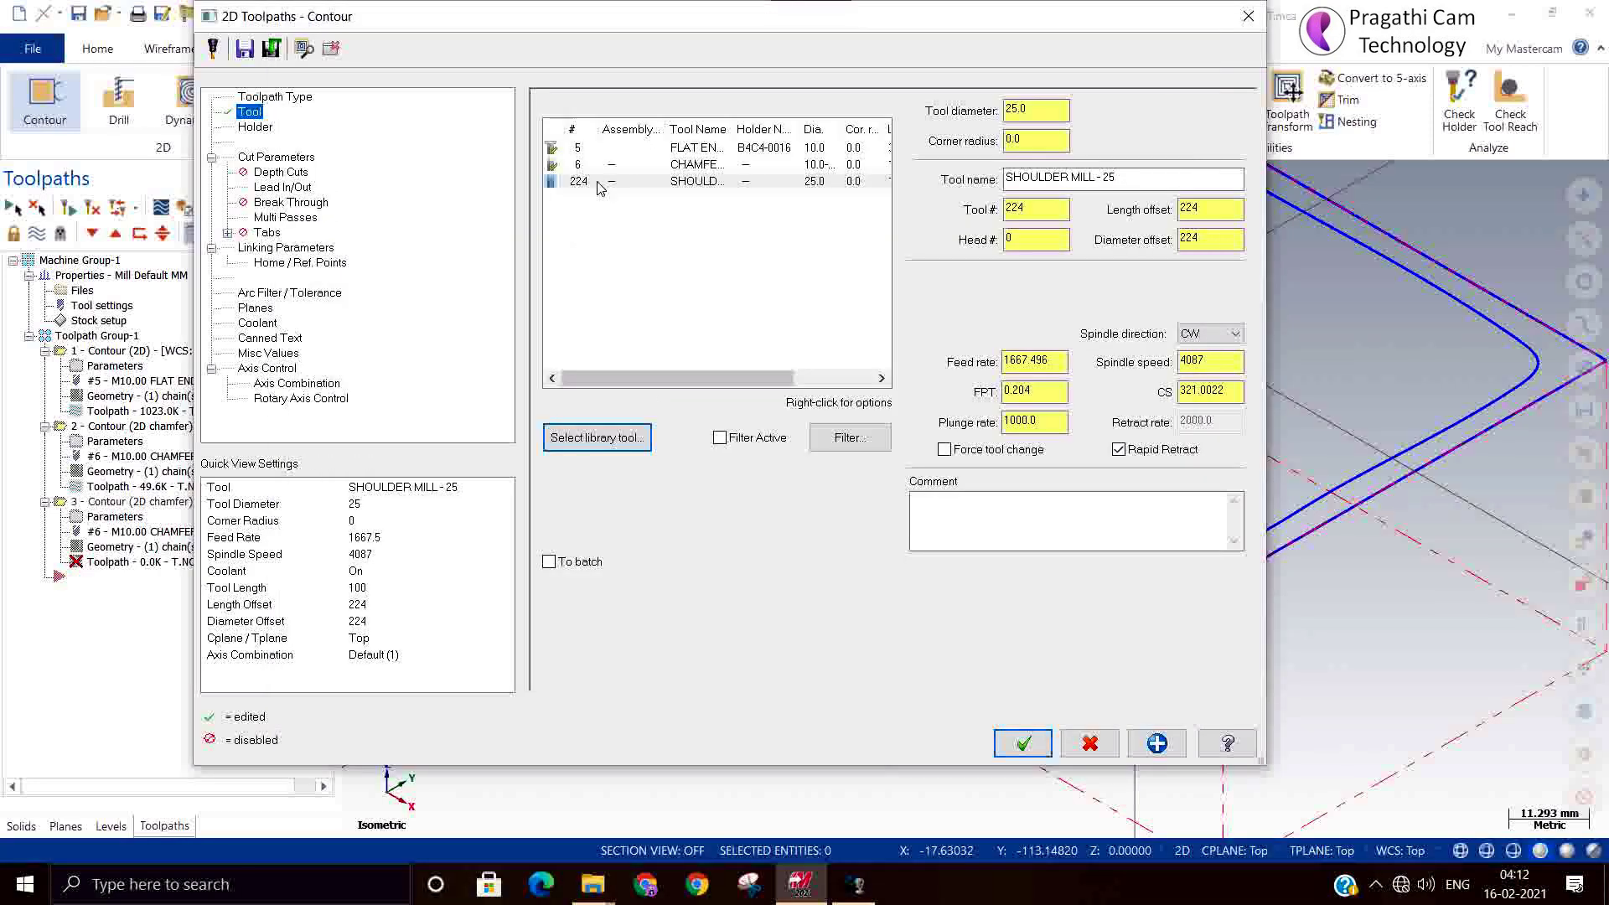
# Step: Edit the 25 mm shoulder mill, keeping its geometry, and set its cutting speed (CS) to 200
pyautogui.rightClick(599, 185)
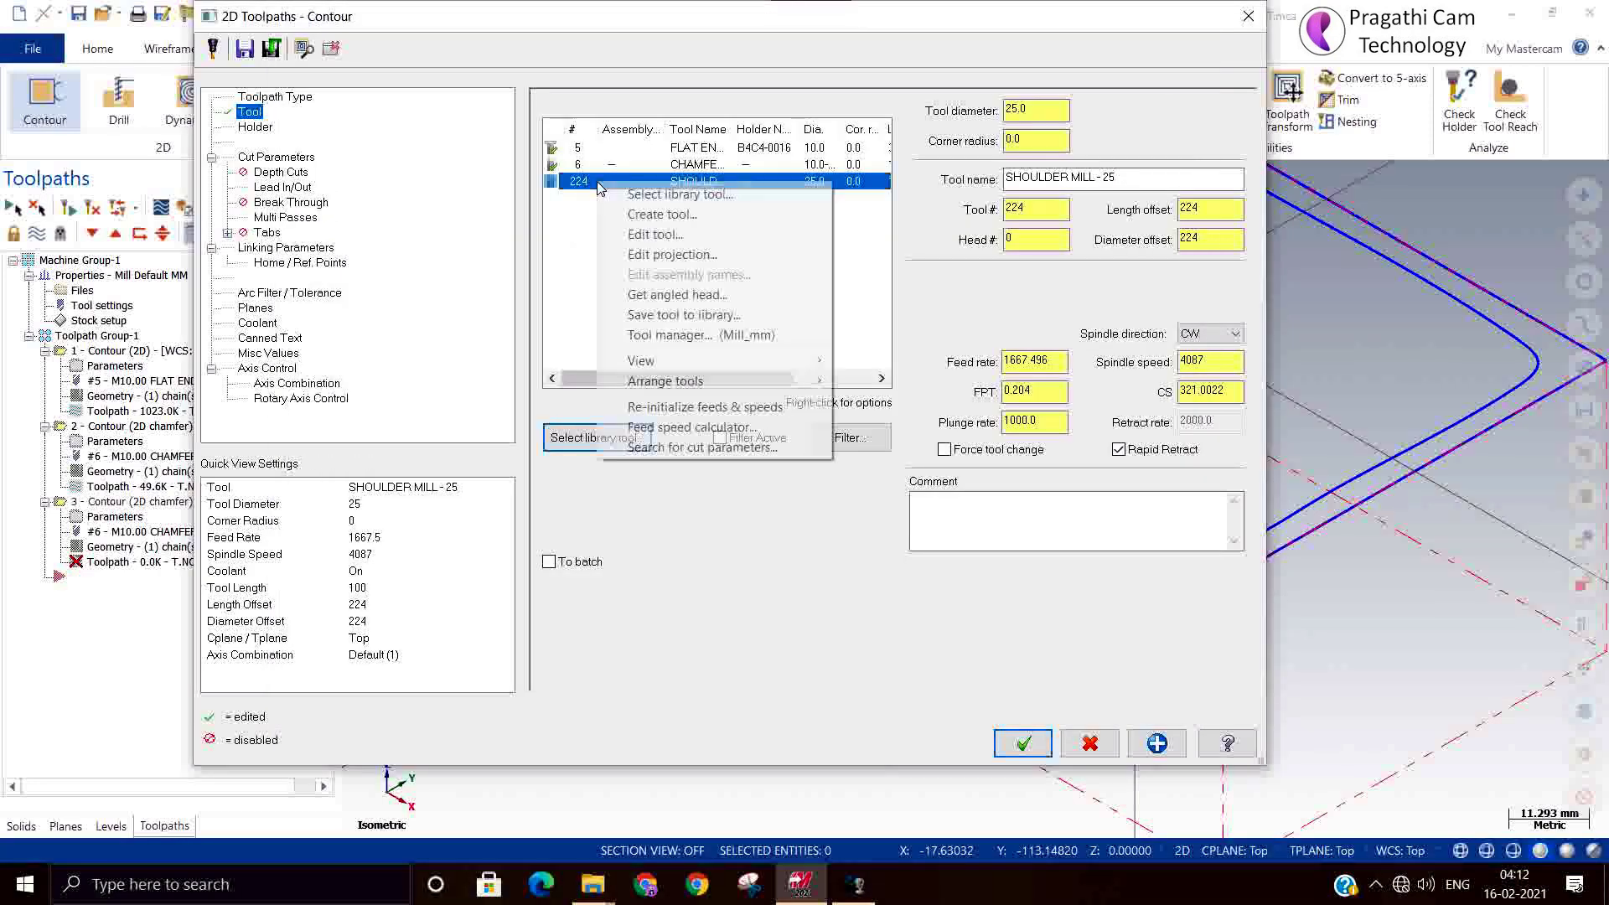
pyautogui.click(639, 195)
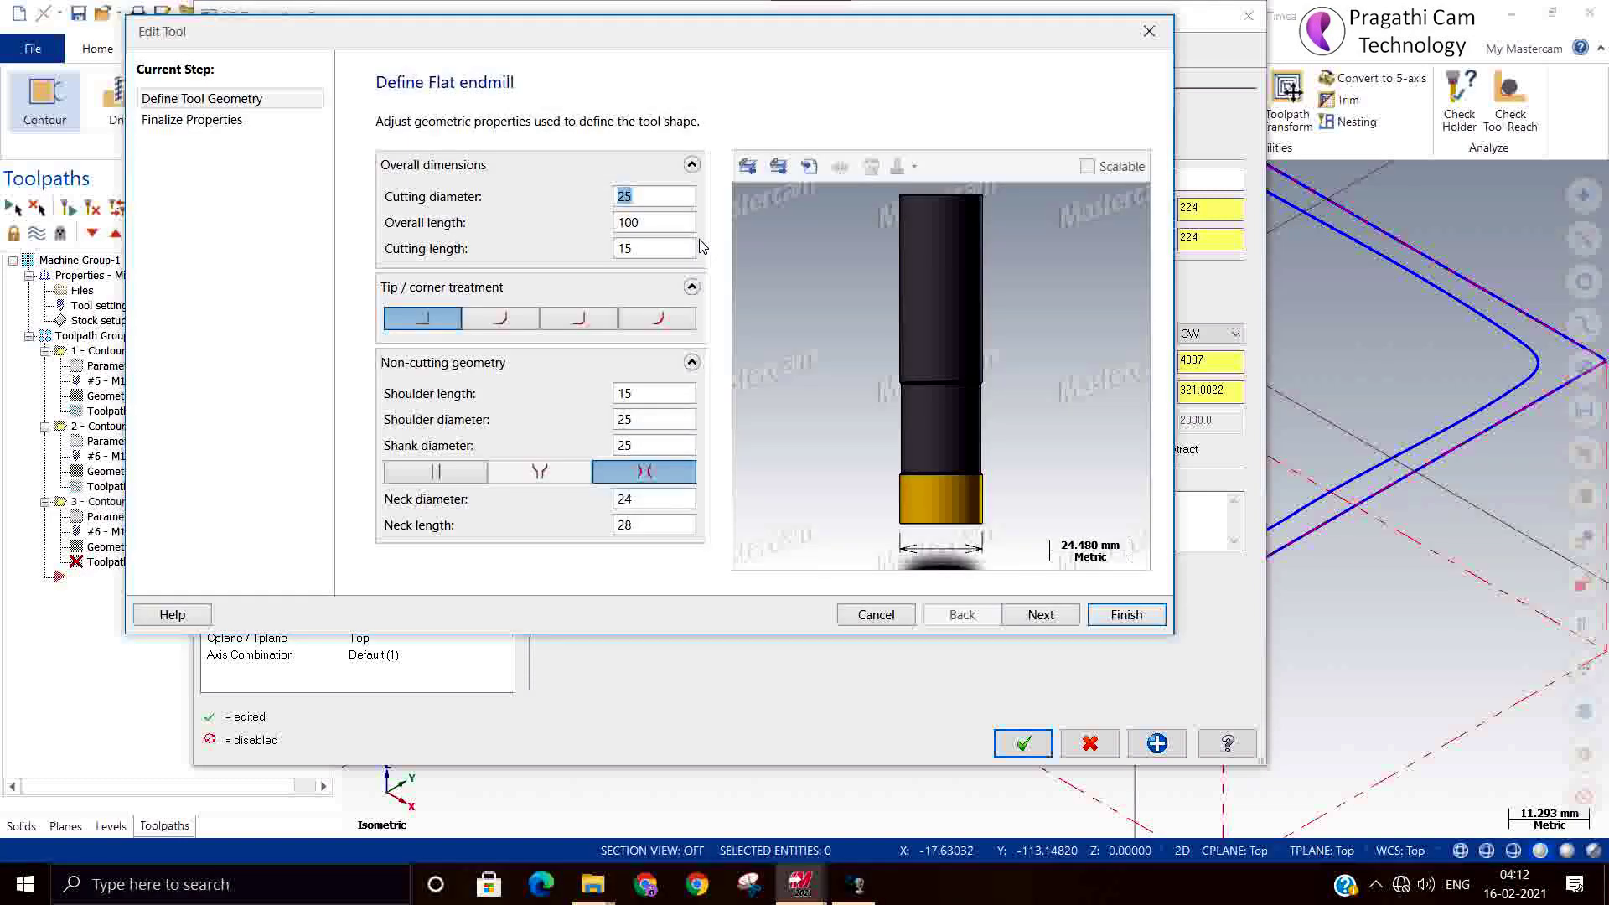
pyautogui.click(654, 248)
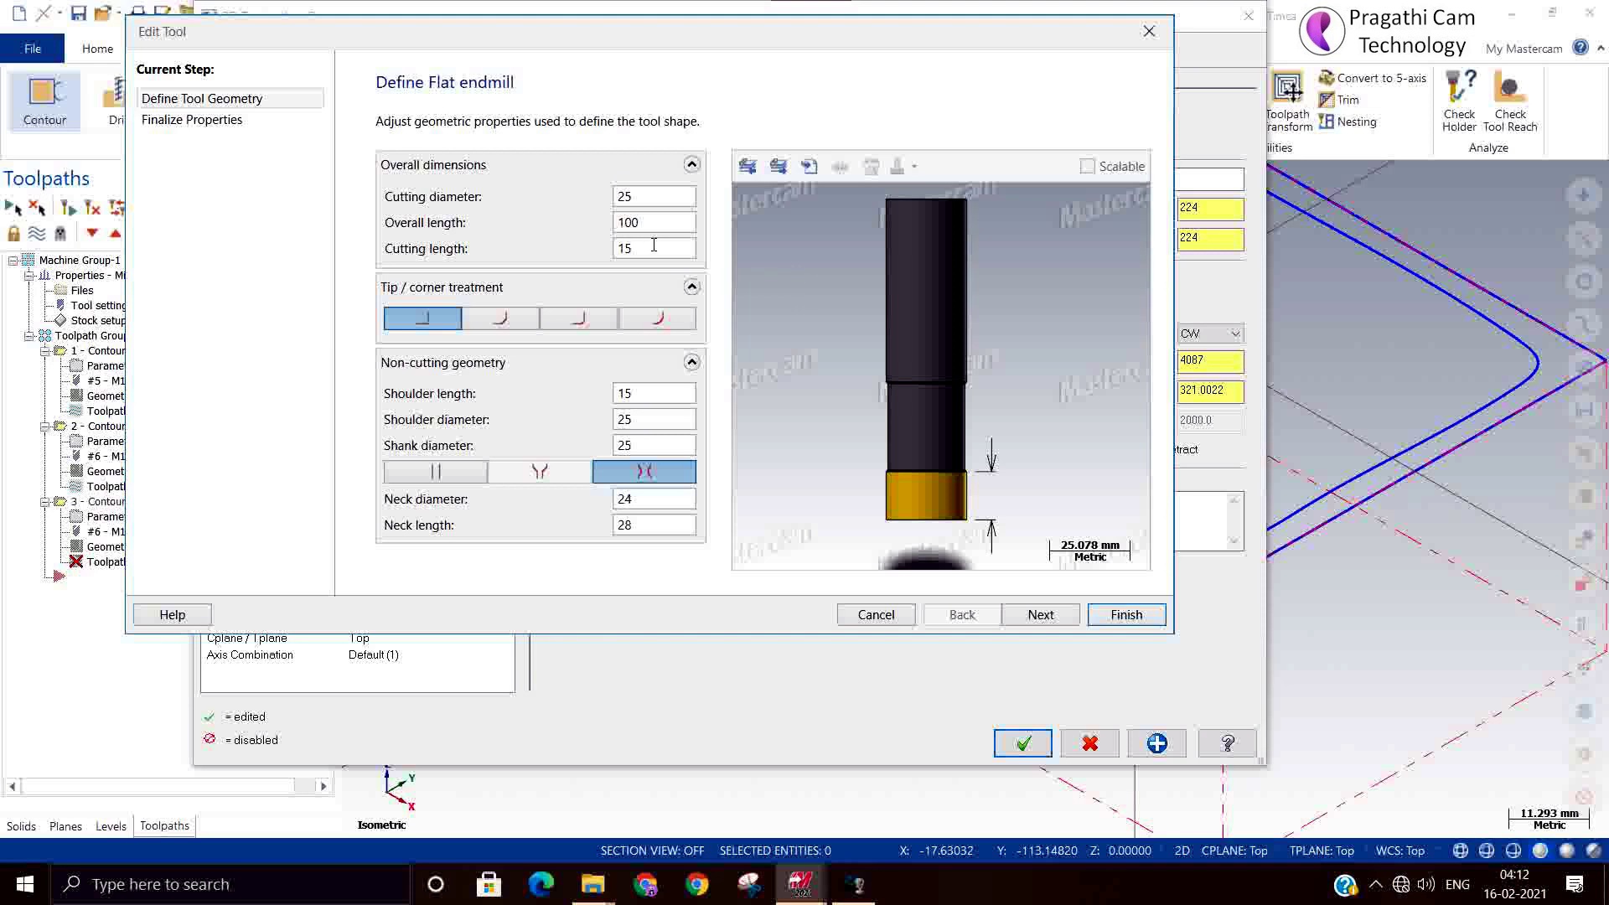
pyautogui.click(1040, 616)
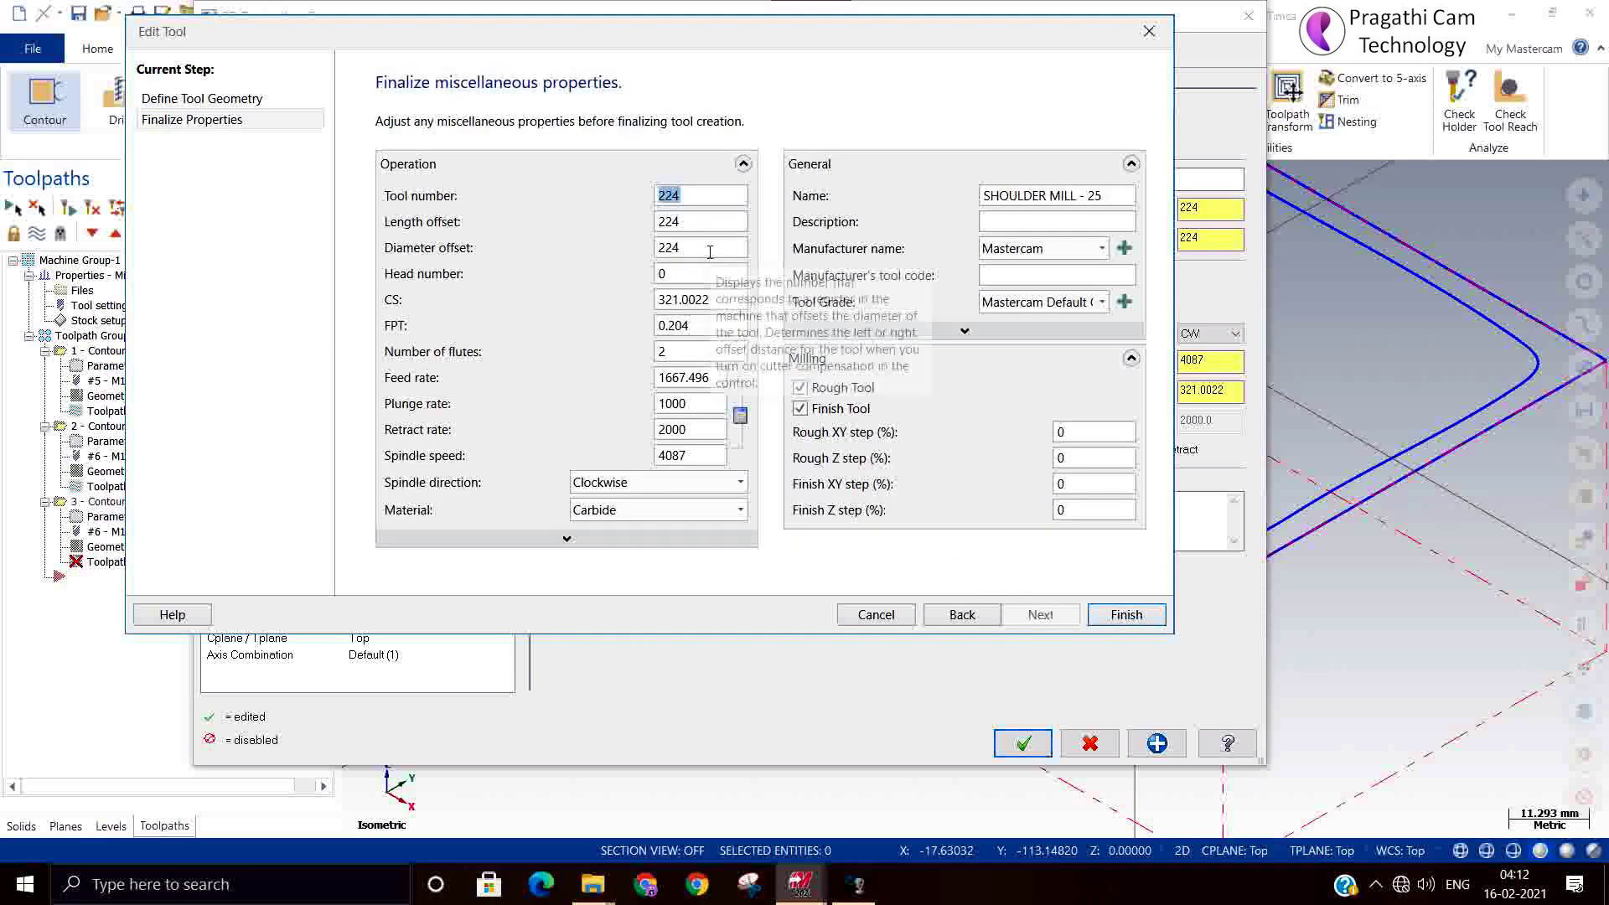
pyautogui.moveTo(722, 300); pyautogui.dragTo(485, 270)
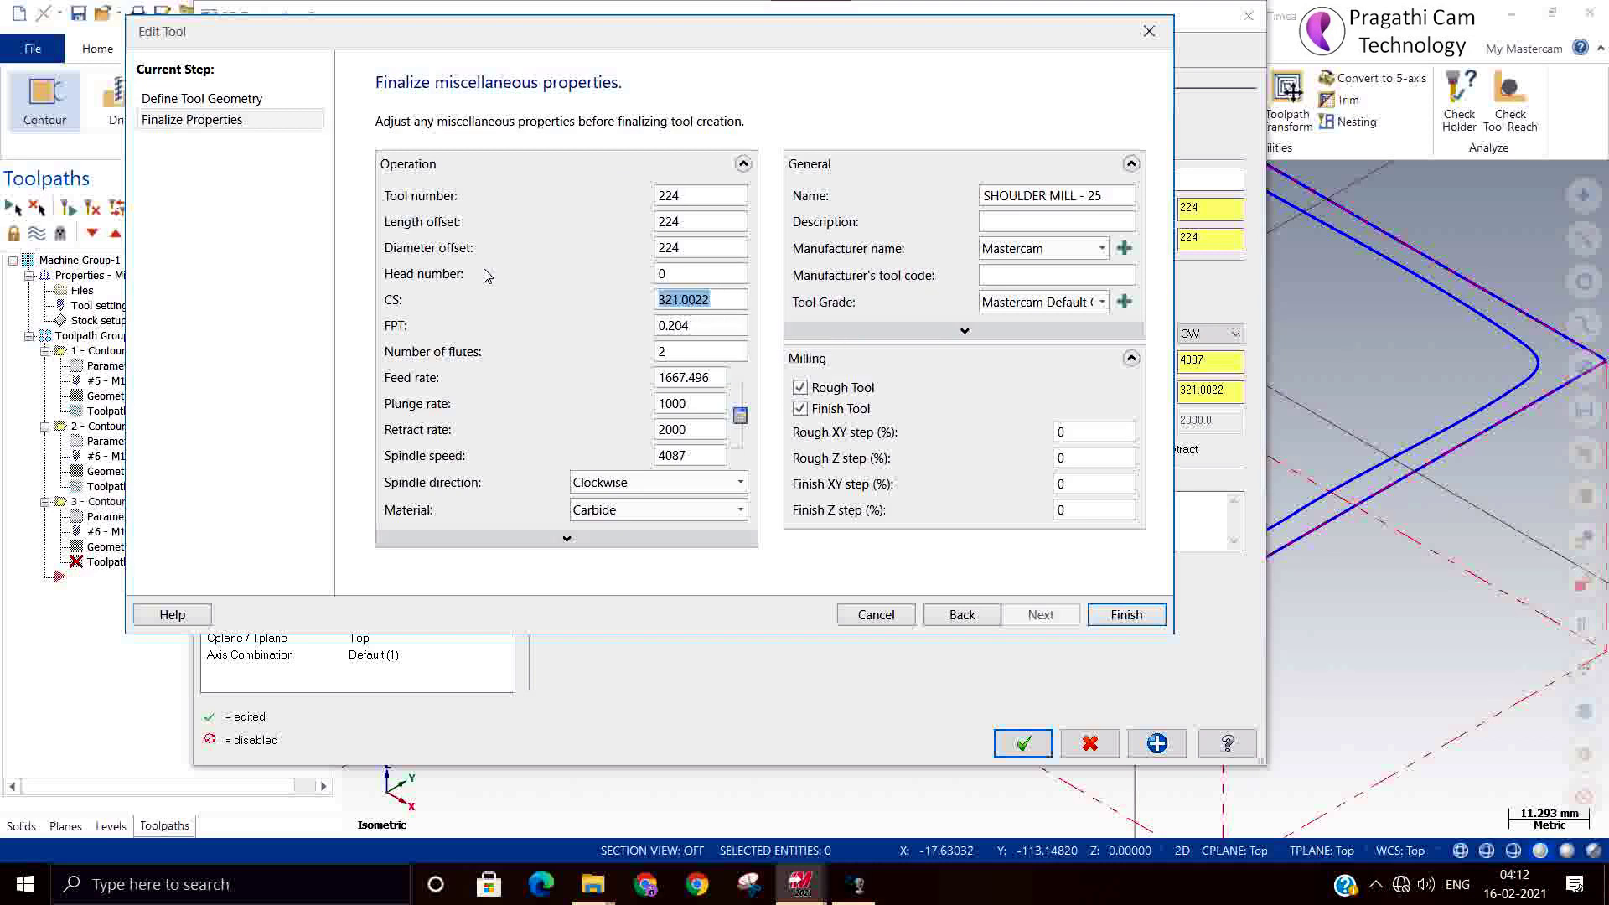
pyautogui.write('200')
pyautogui.press('Tab')
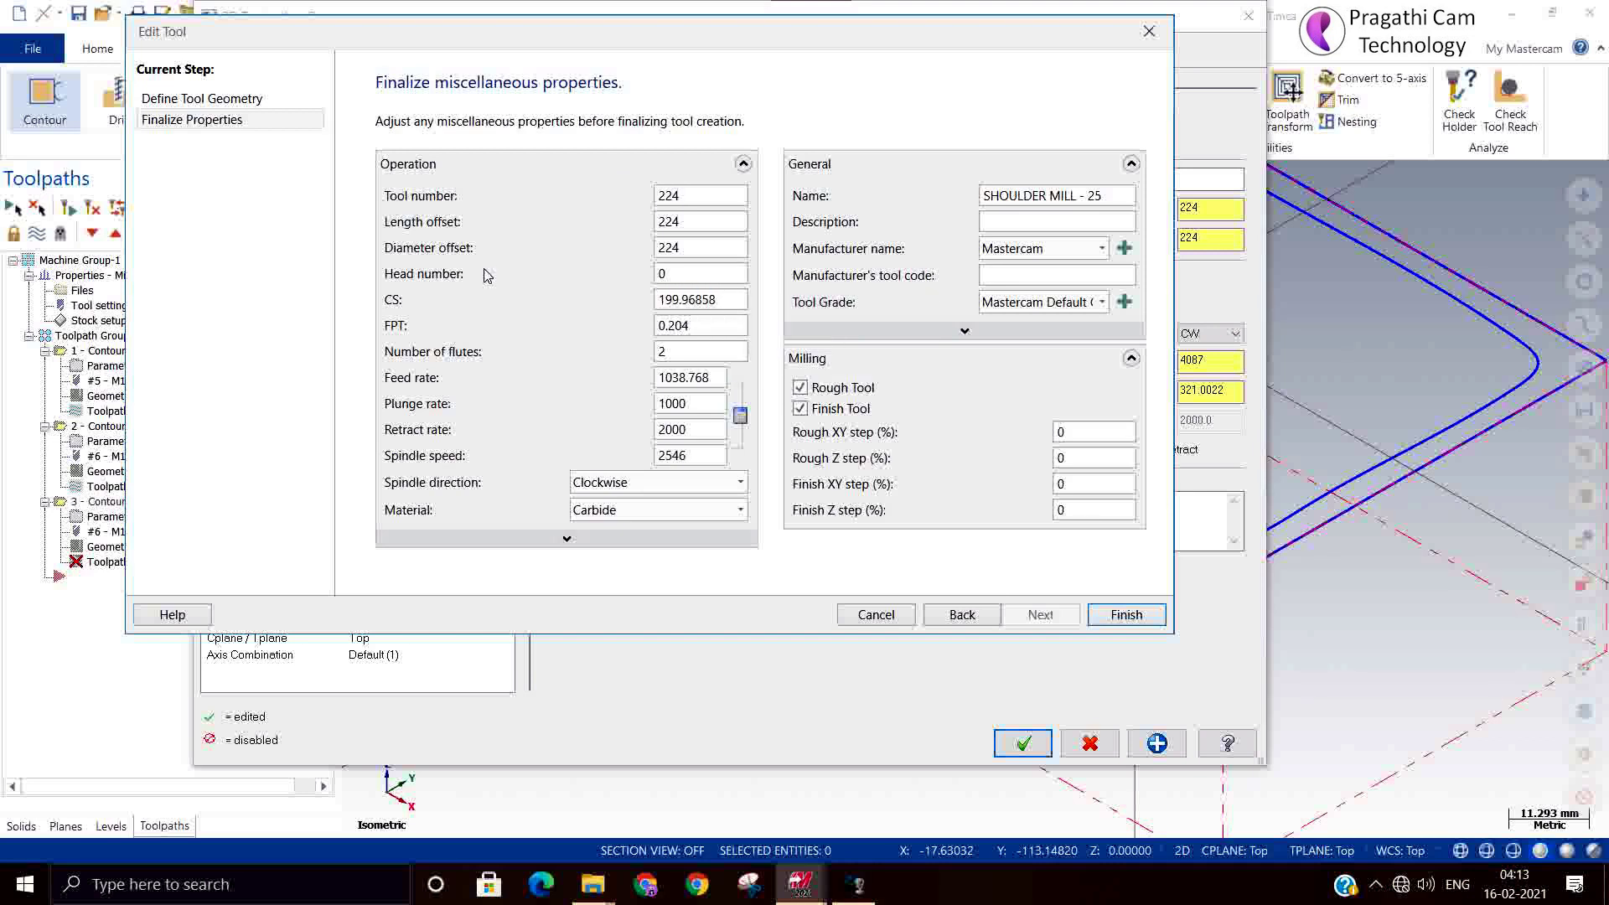
# Step: Set the shoulder mill's plunge rate to 600 and finish the tool edit
pyautogui.click(702, 324)
pyautogui.moveTo(704, 432); pyautogui.dragTo(559, 433)
pyautogui.hotkey('shift', 'Tab')
pyautogui.write('600')
pyautogui.click(1129, 620)
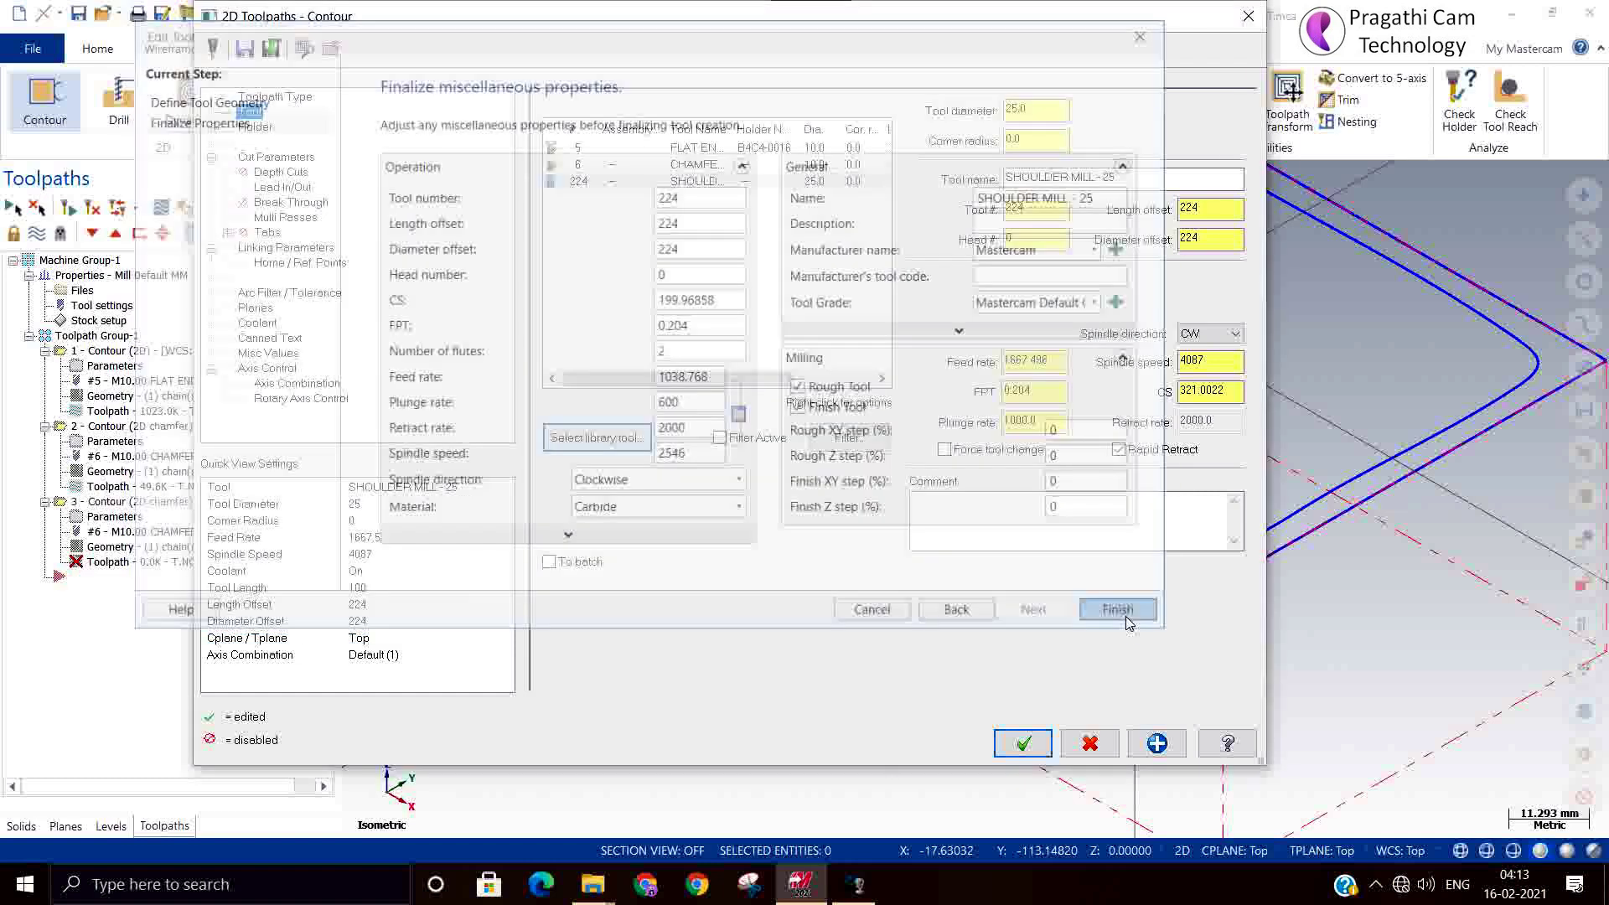
# Step: Reopen the shoulder mill's definition and set its tool number and its length and diameter offsets to 7
pyautogui.doubleClick(689, 186)
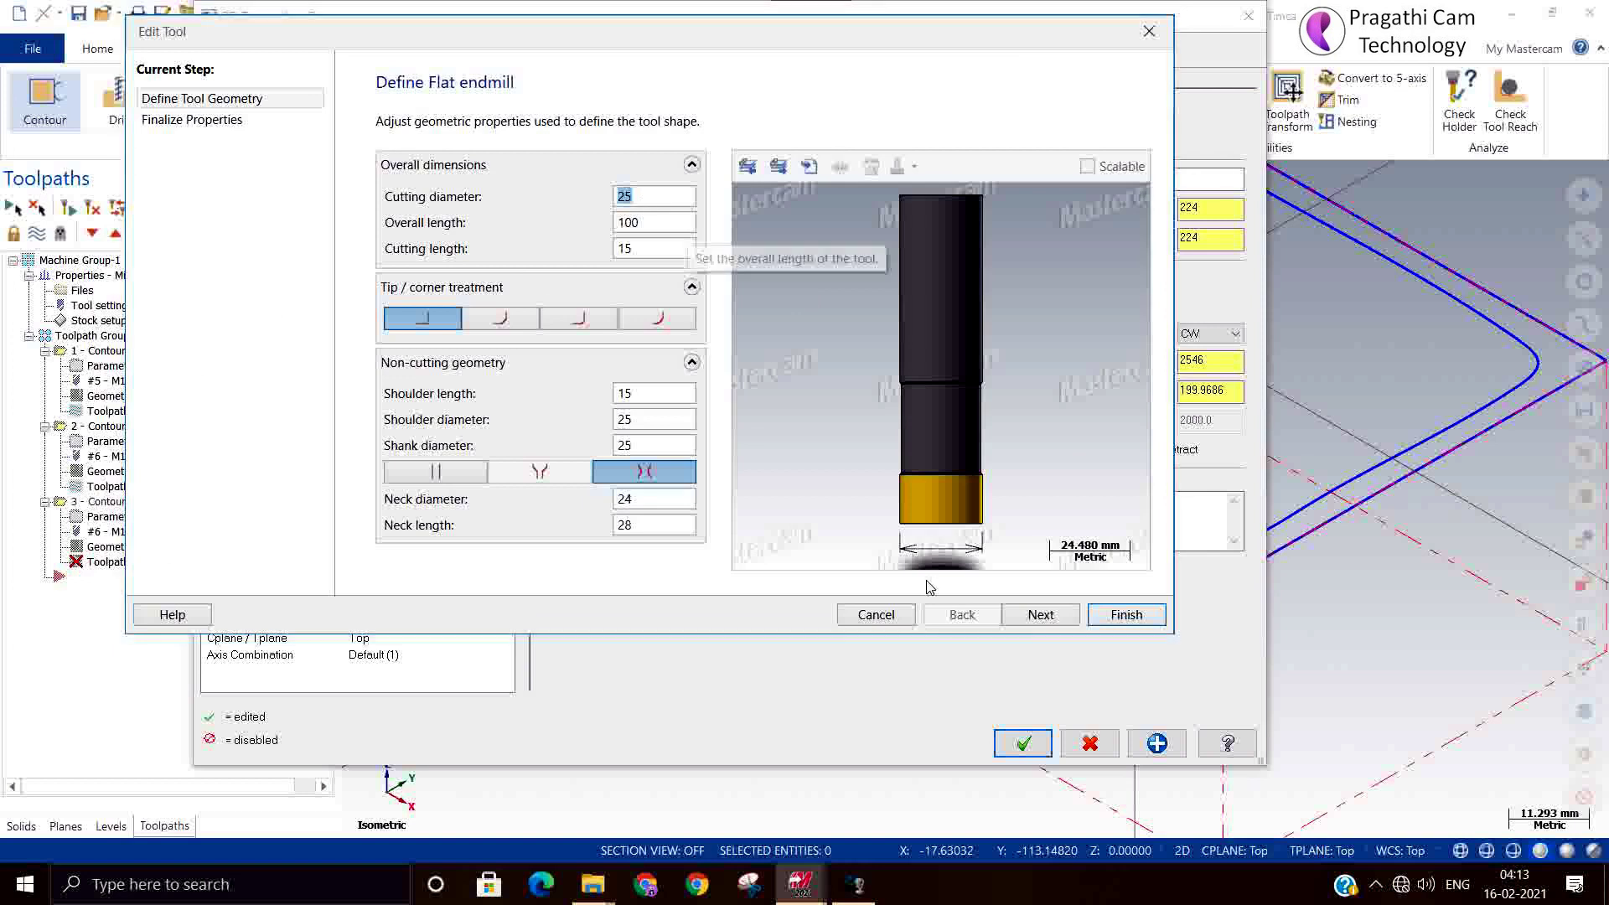
pyautogui.click(1040, 614)
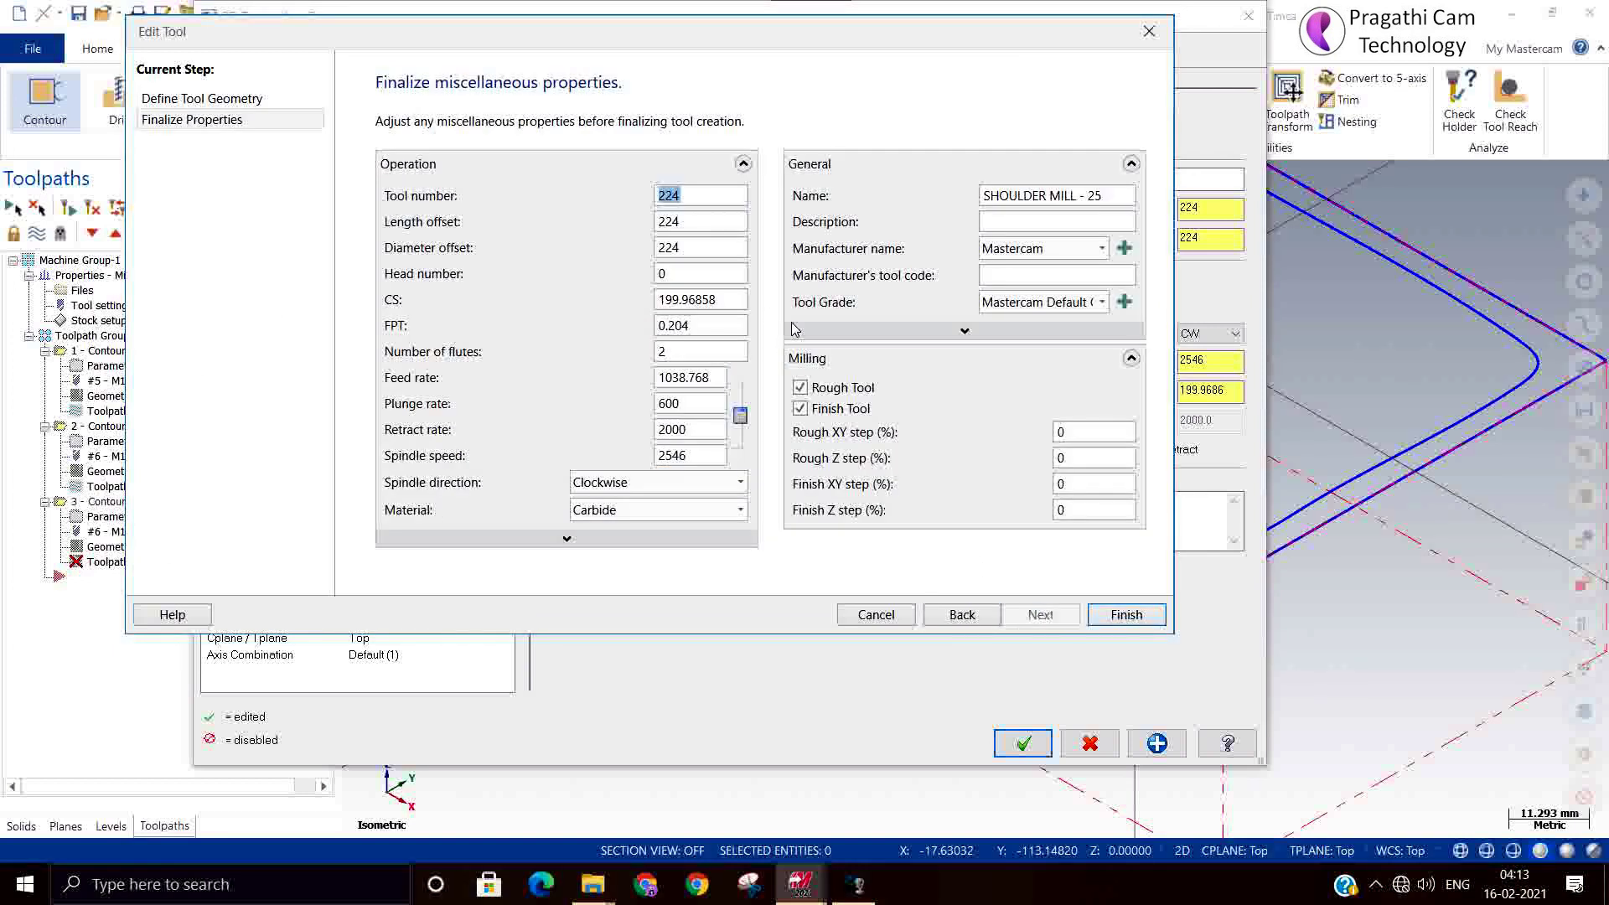
pyautogui.write('7')
pyautogui.press('Tab')
pyautogui.click(1131, 616)
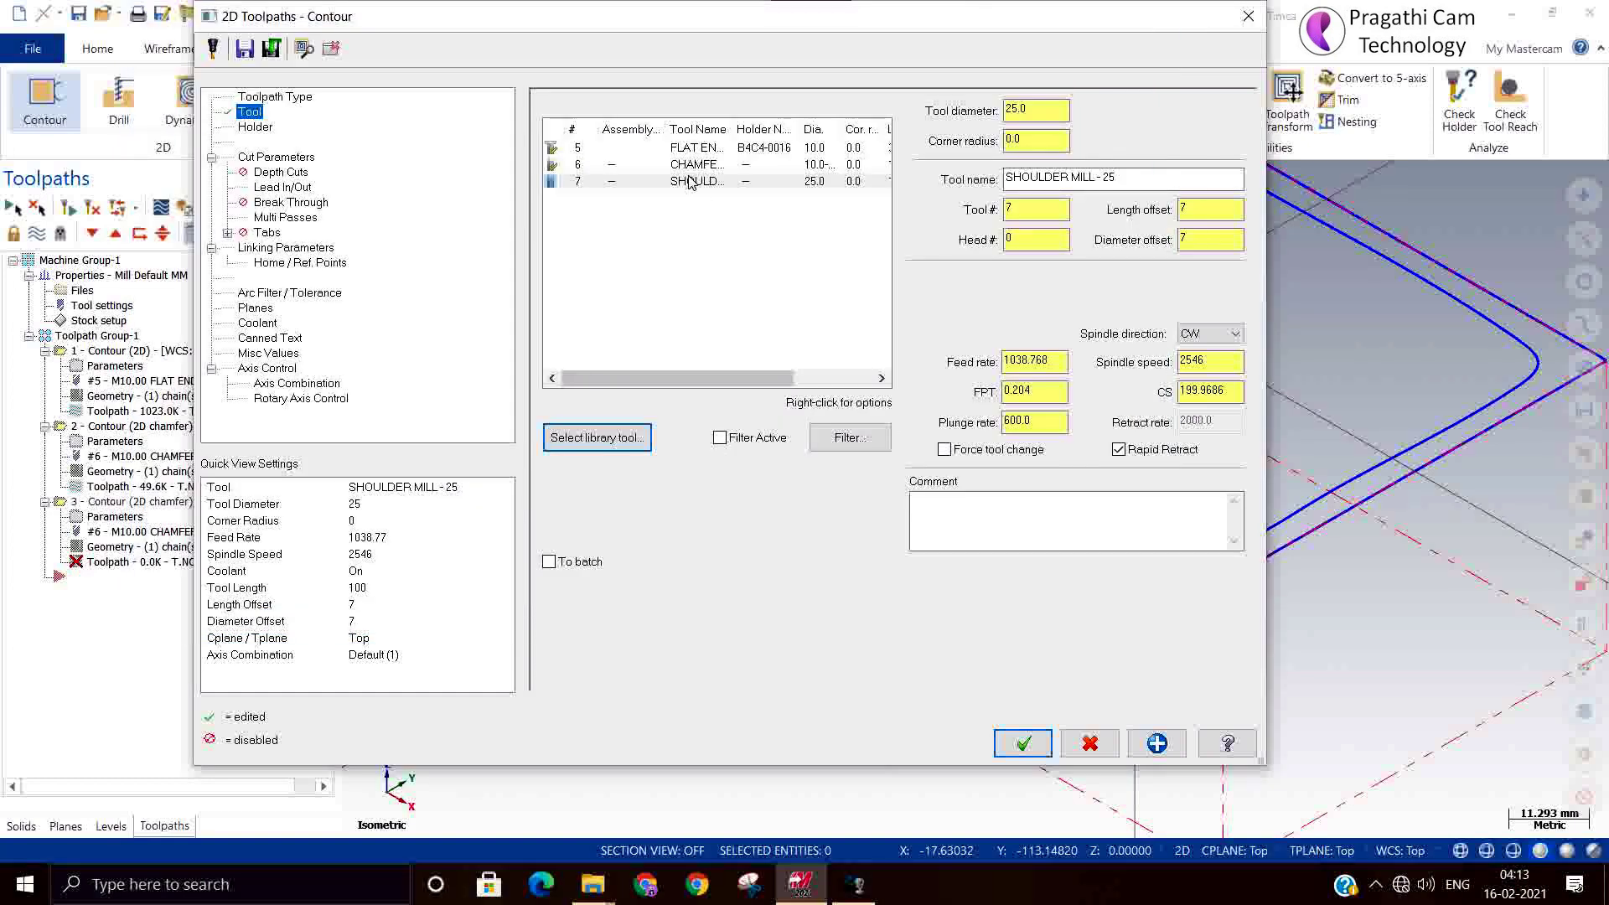
# Step: Save the 25 mm shoulder mill to the existing tool library test lib.tooldb
pyautogui.rightClick(689, 182)
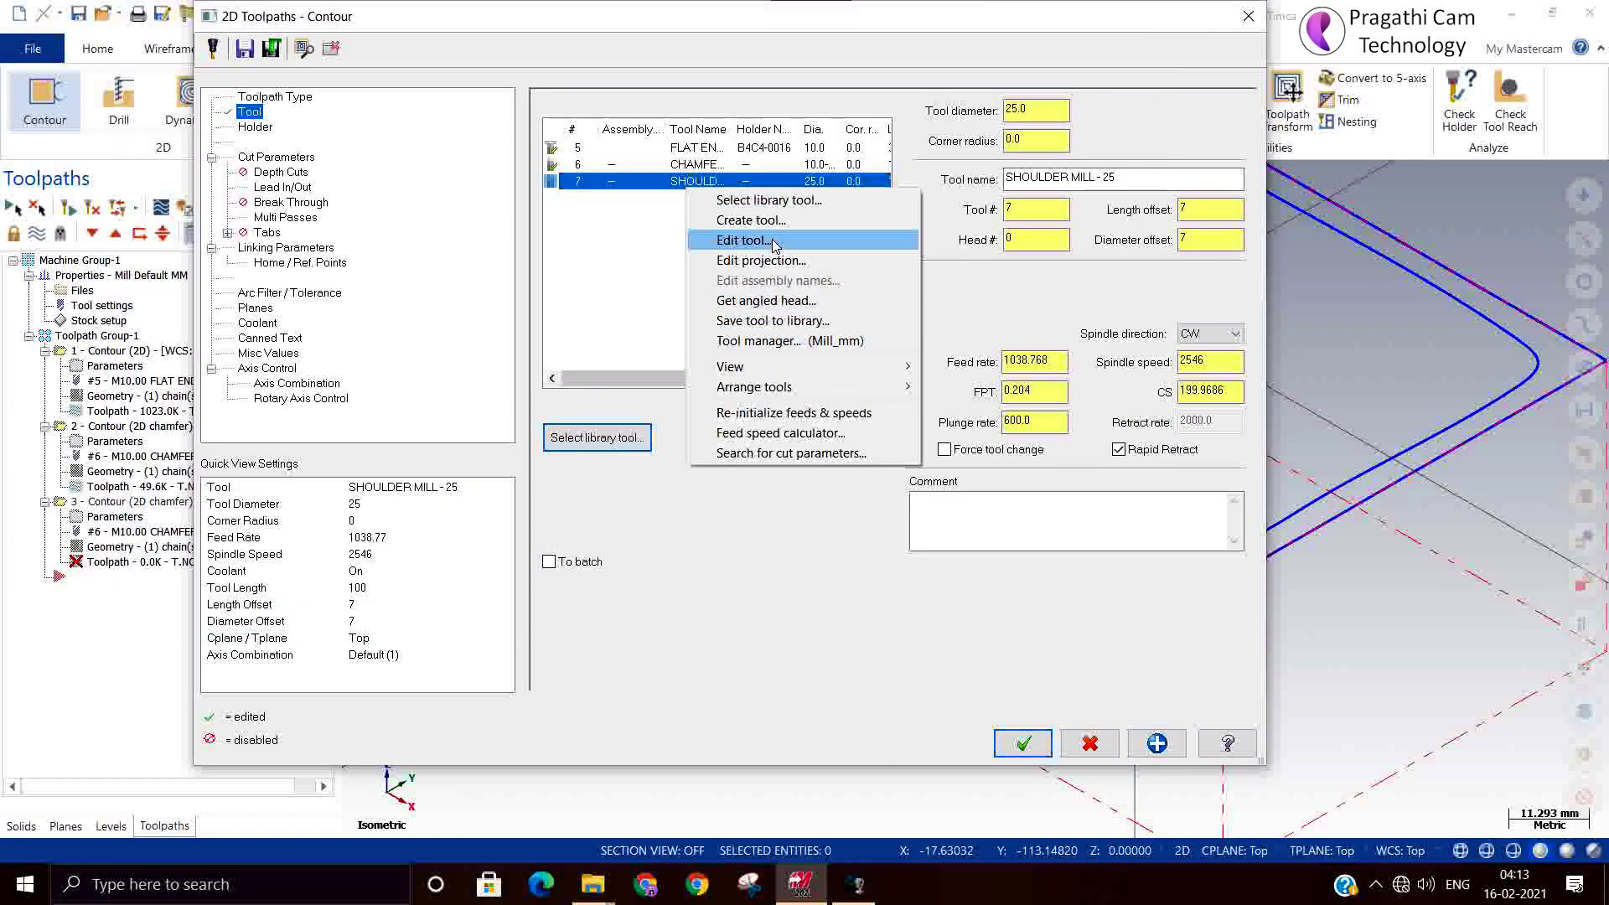
pyautogui.click(798, 322)
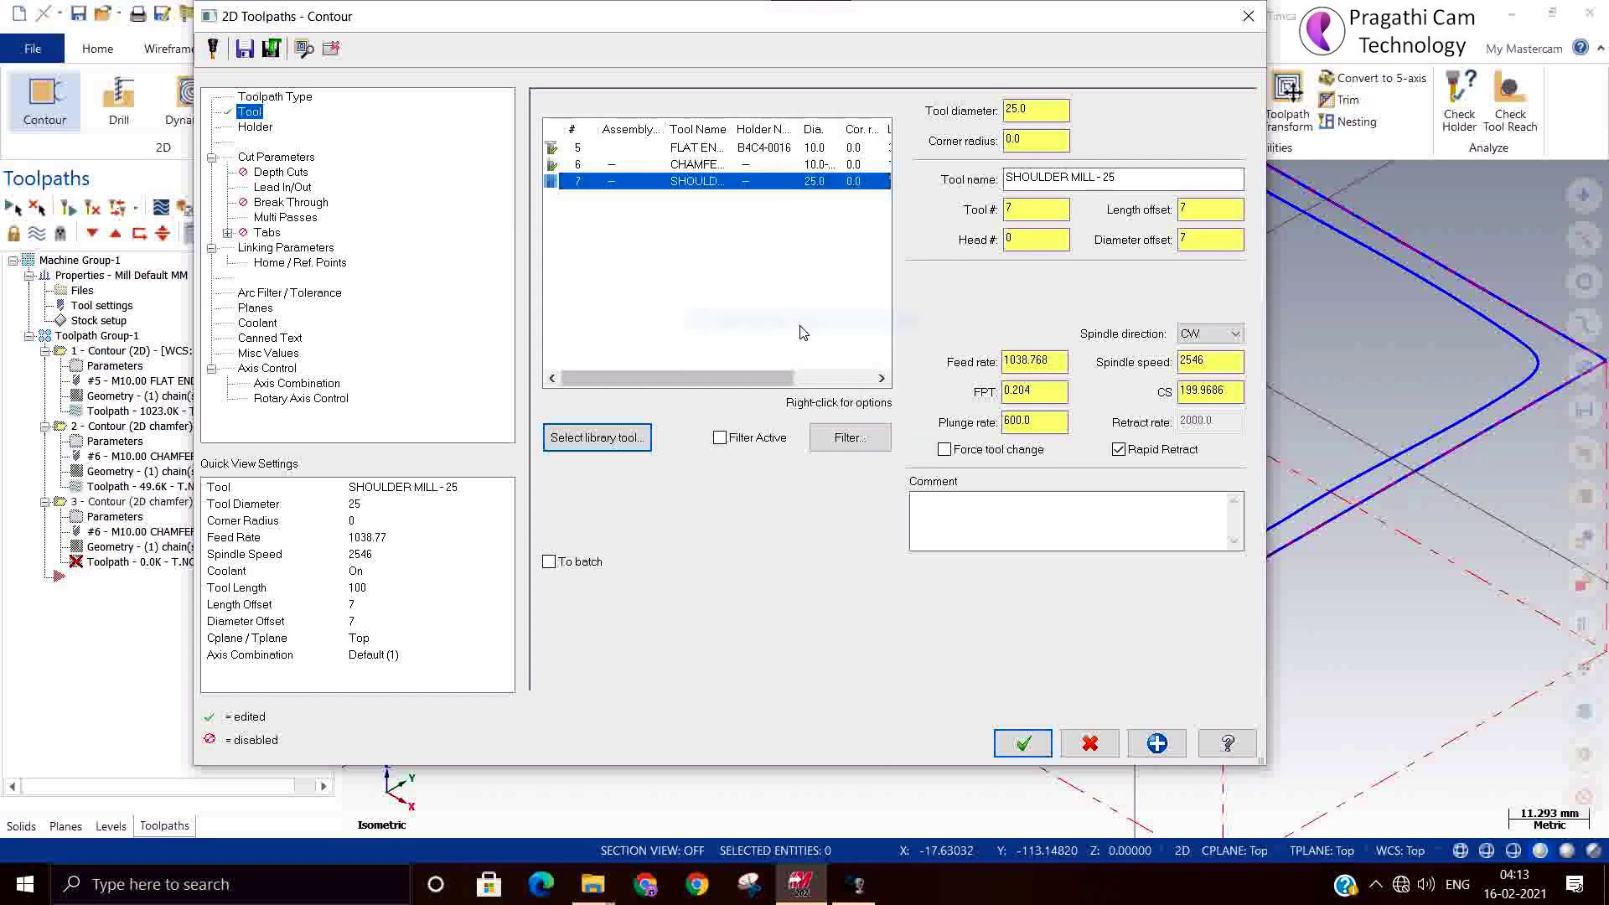
pyautogui.scroll(-3, 753, 325)
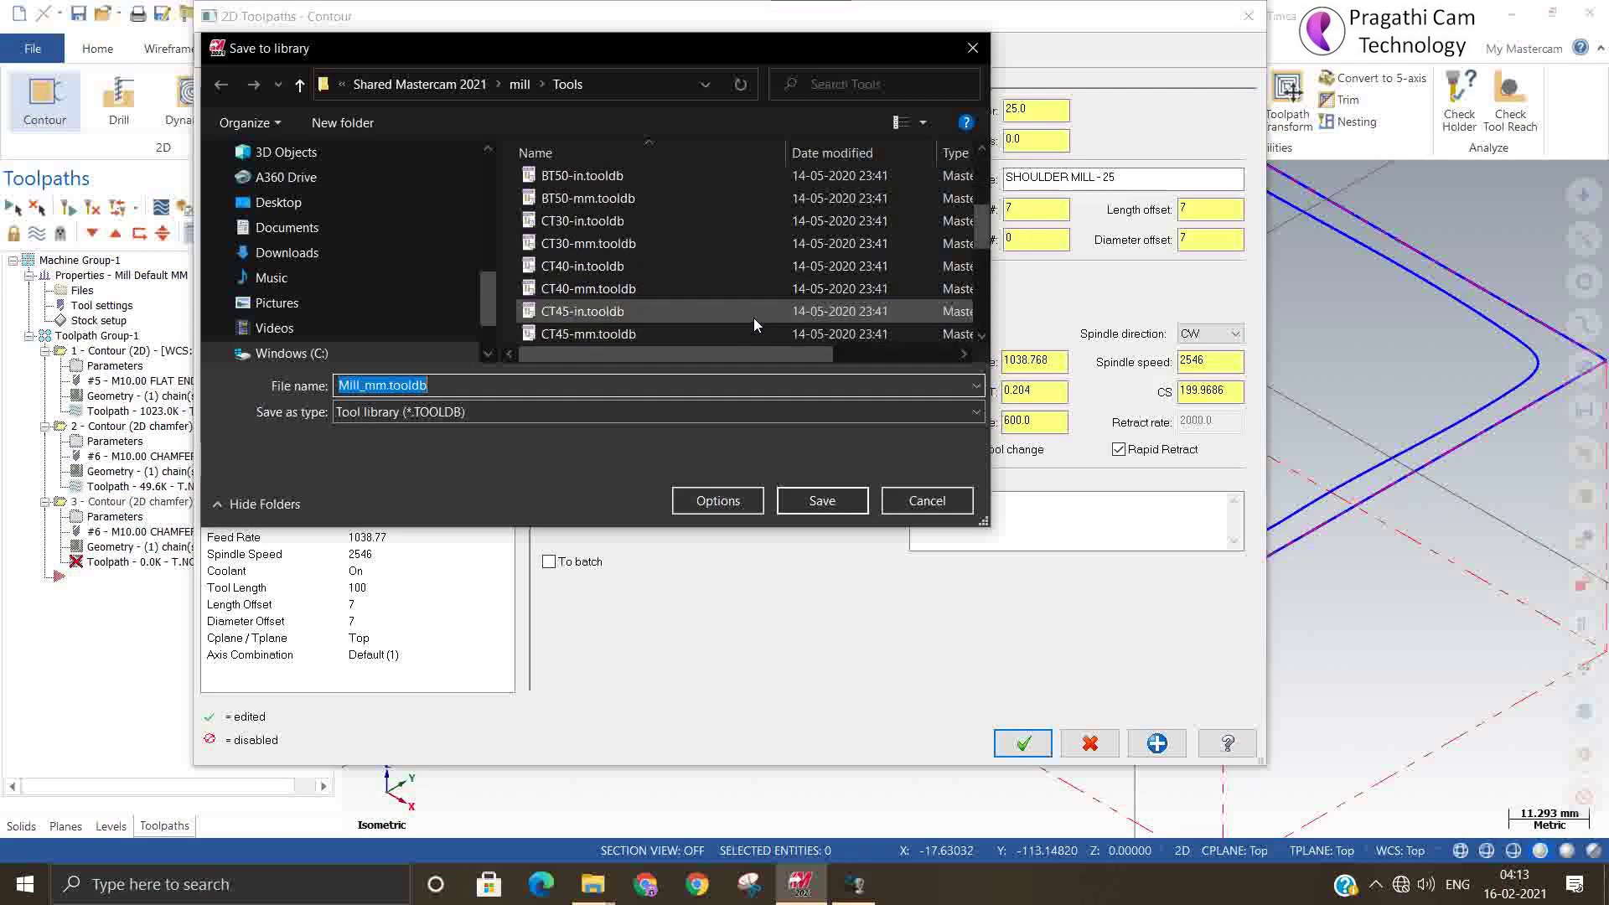
pyautogui.scroll(-3, 752, 318)
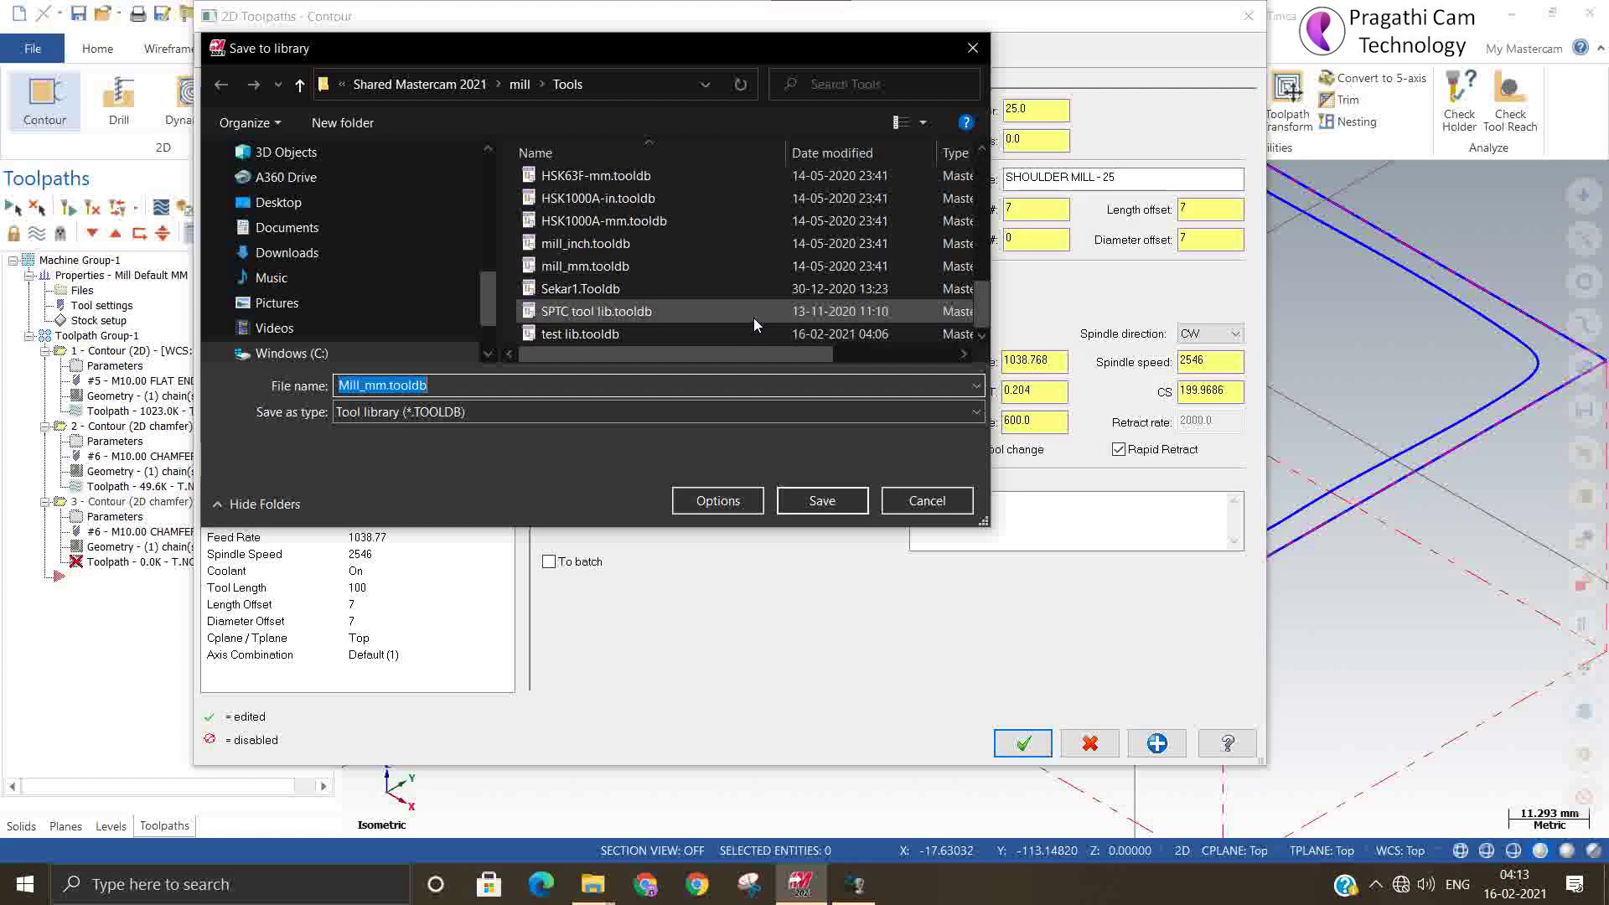
pyautogui.click(659, 334)
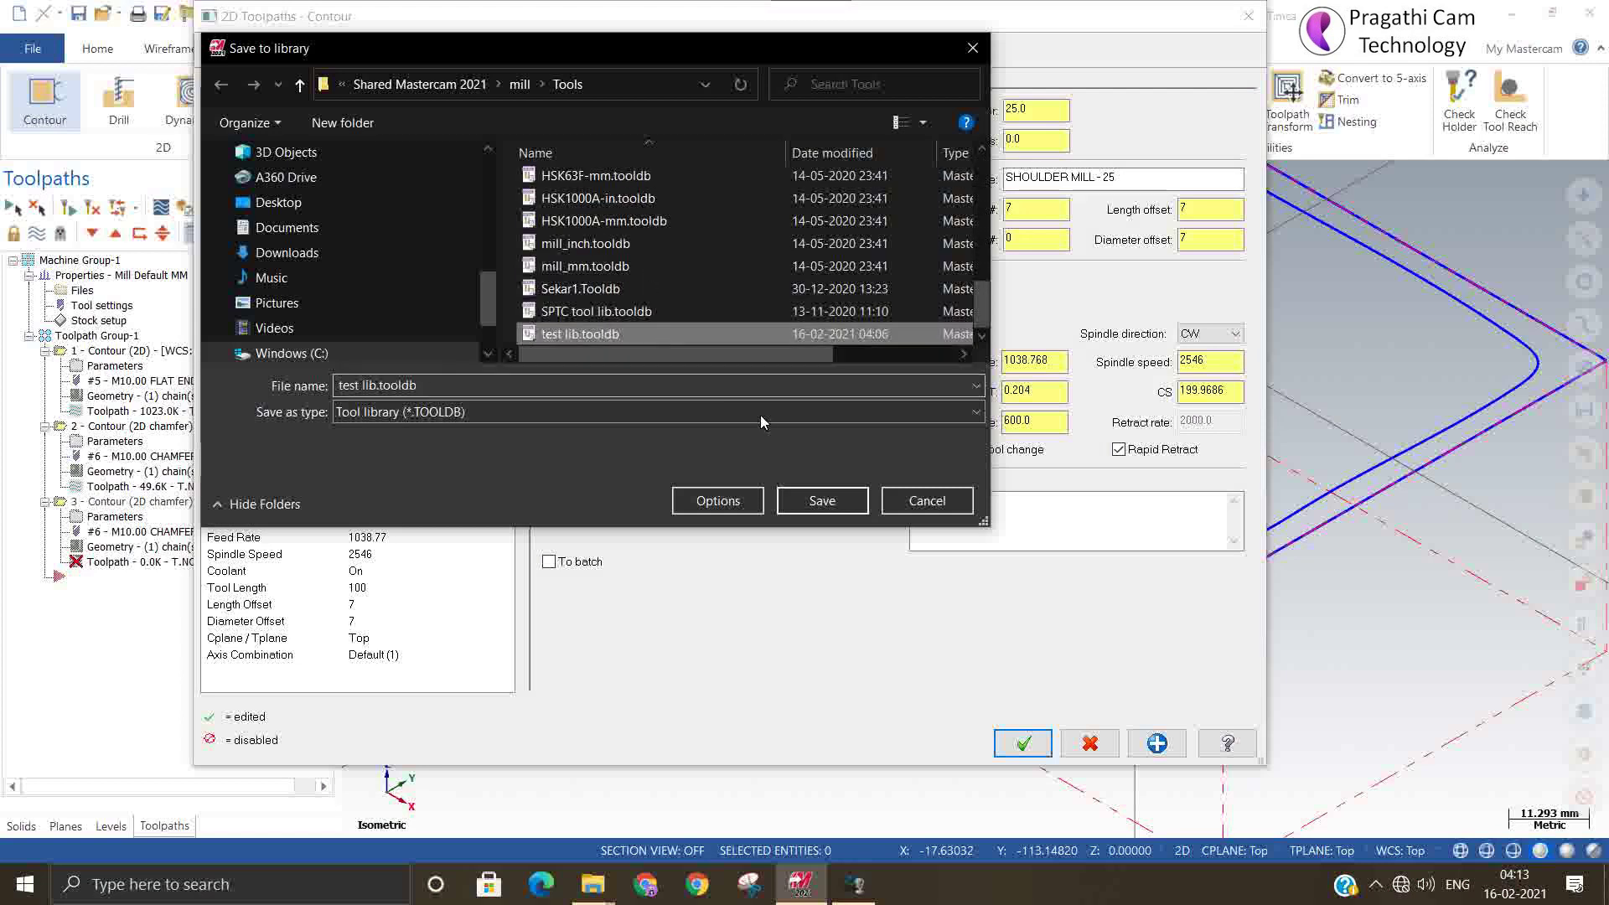
pyautogui.click(822, 502)
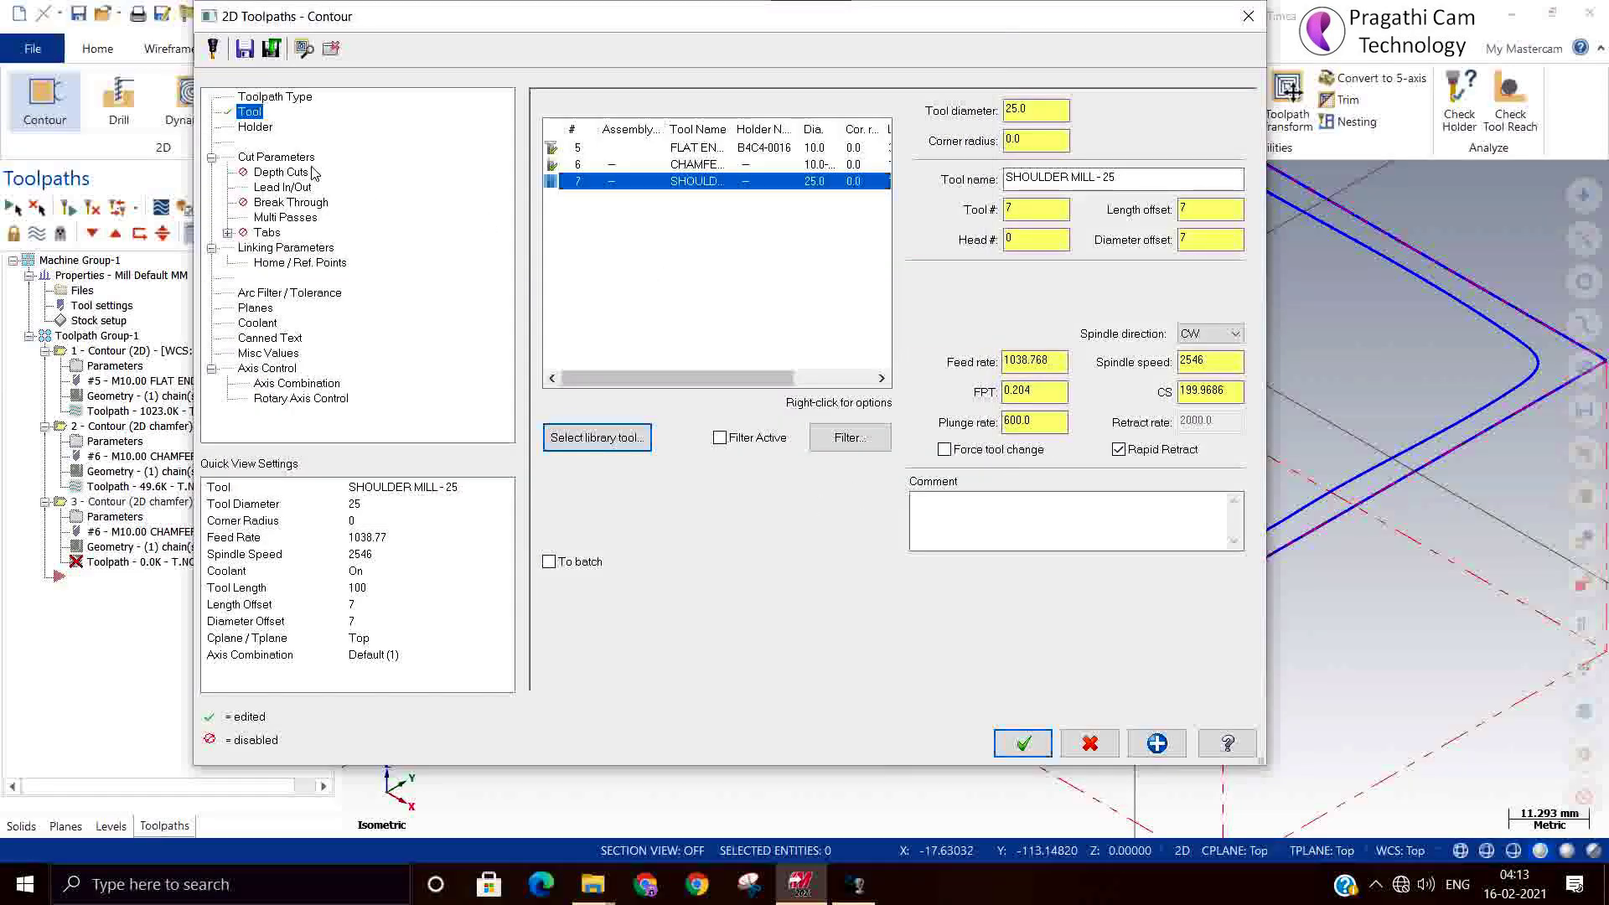
# Step: Change the contour type in the third contour operation's cut parameters to Ramp
pyautogui.click(253, 132)
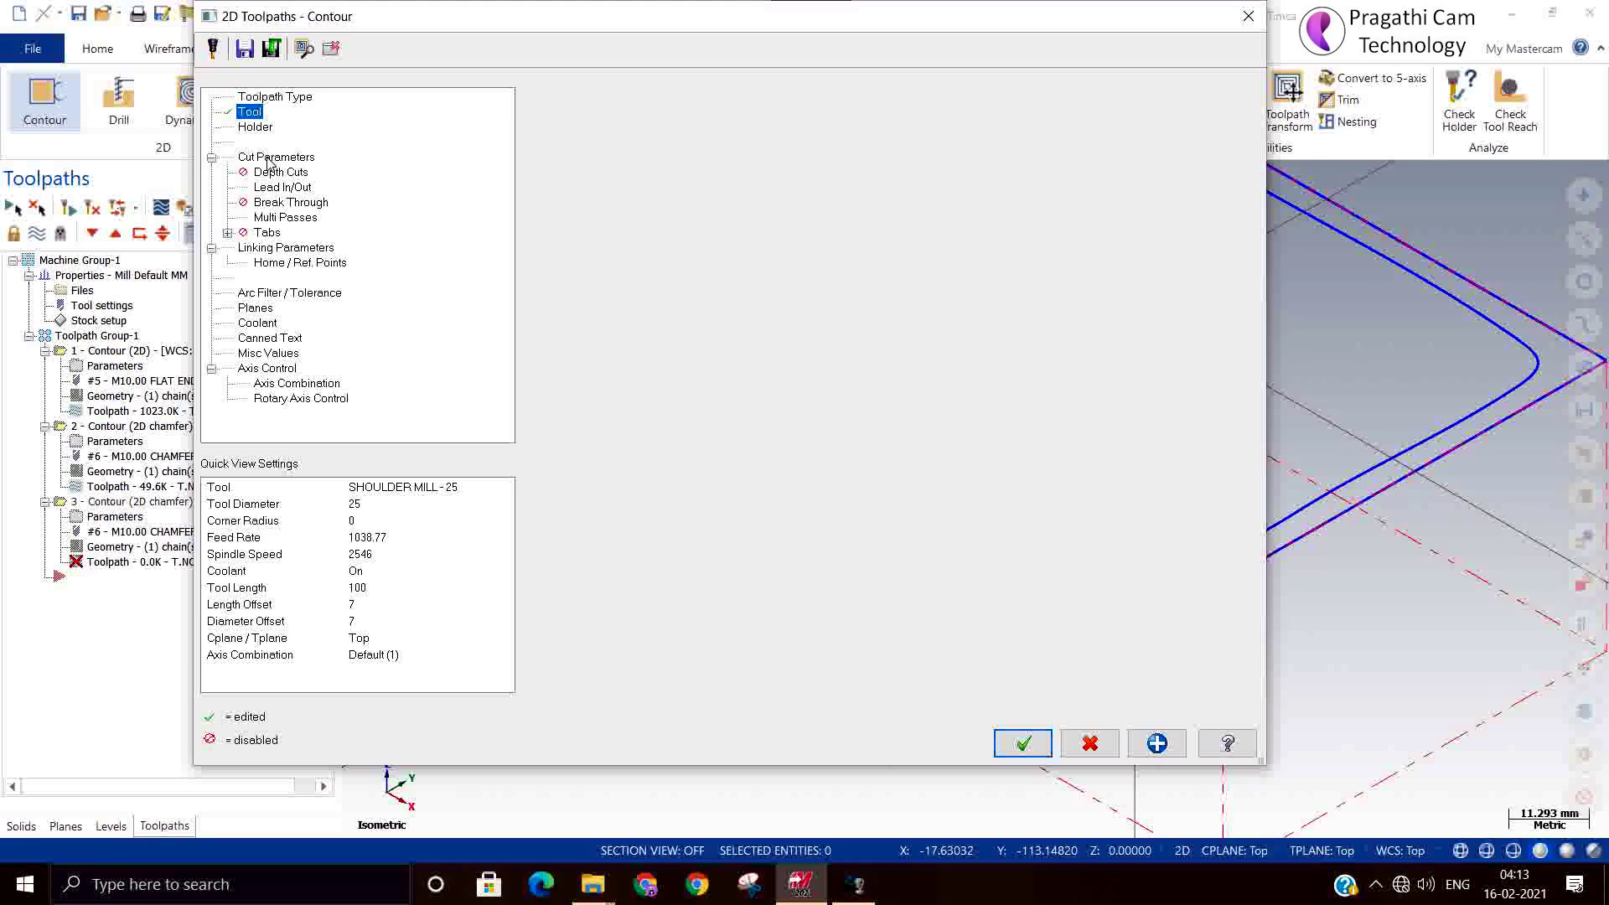
pyautogui.click(267, 158)
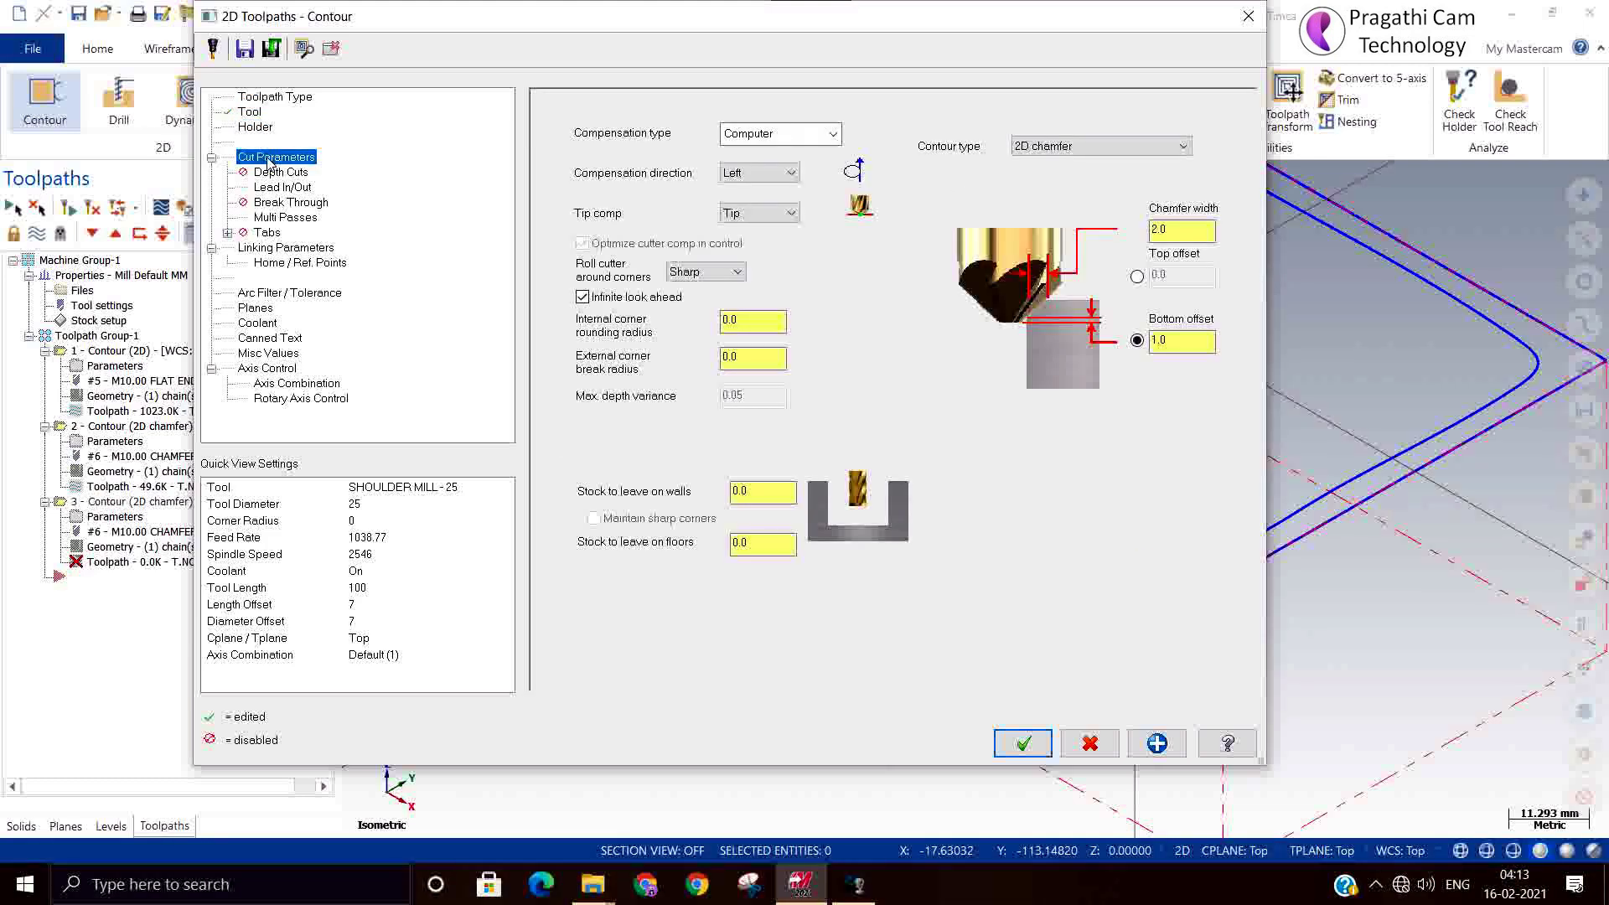
pyautogui.click(1040, 146)
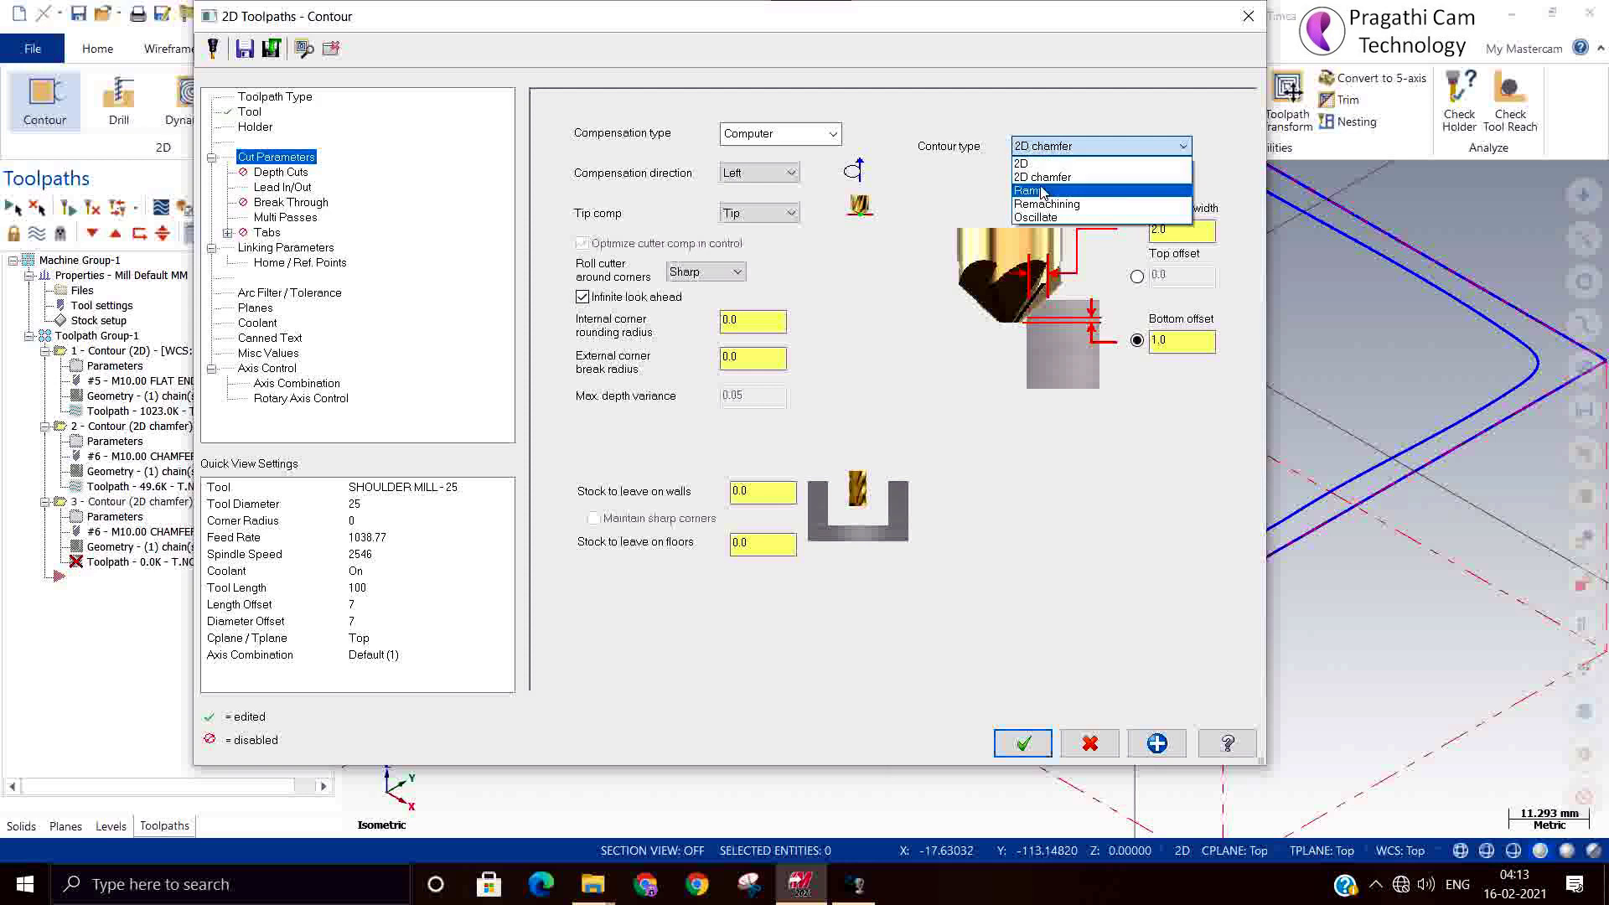
pyautogui.click(1042, 191)
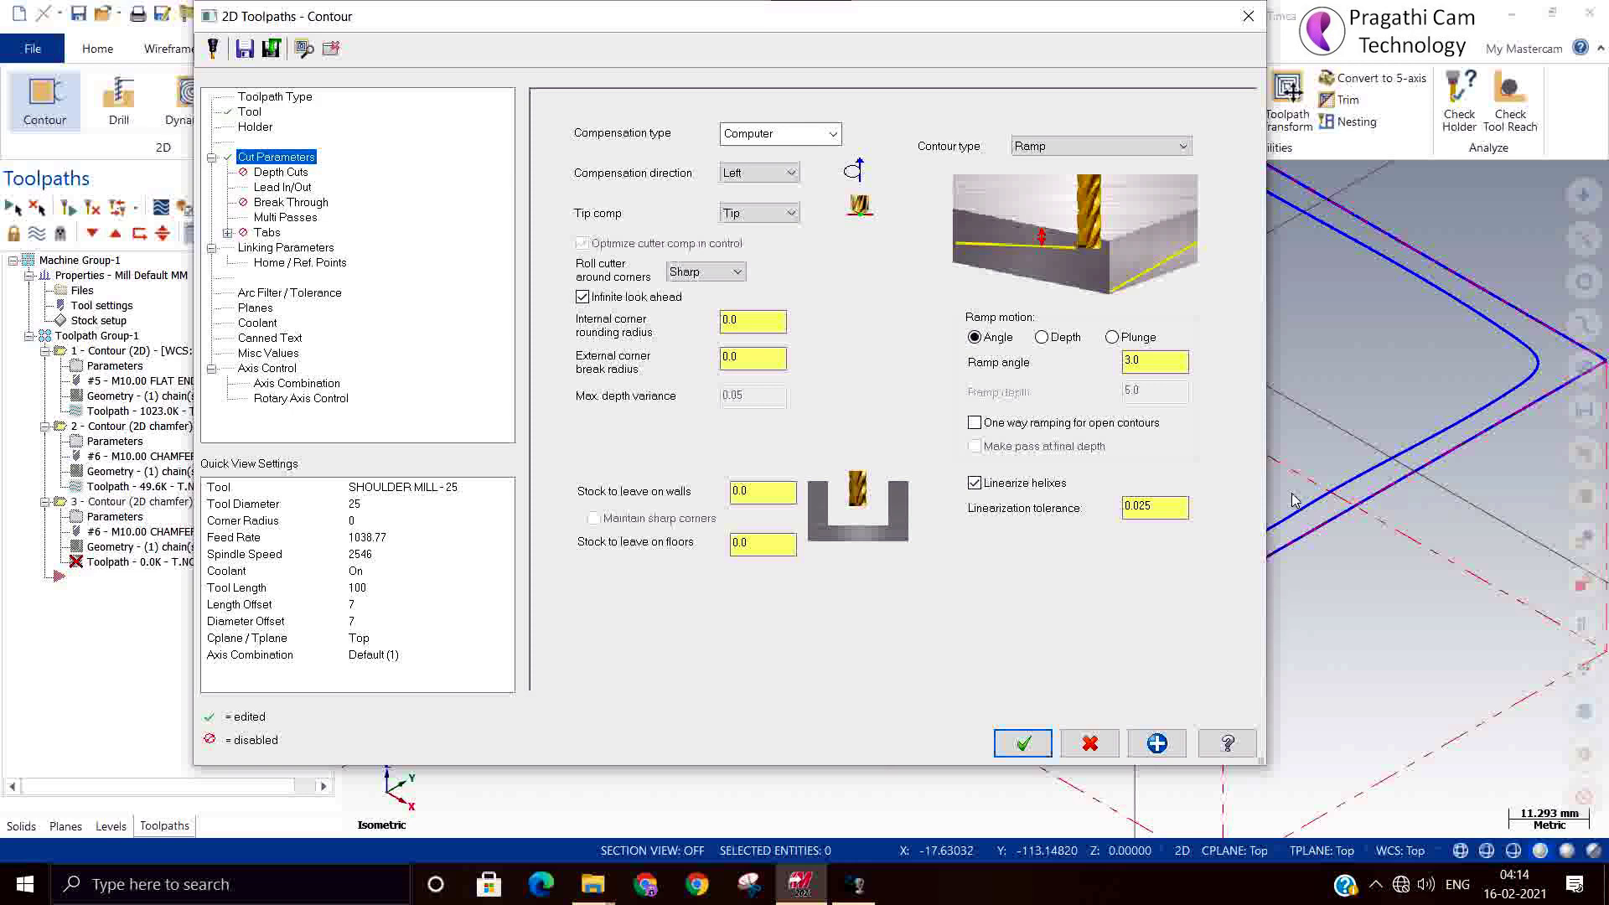
# Step: Try the Depth, Plunge and Angle ramp motion options in turn to compare their settings
pyautogui.click(1138, 364)
pyautogui.click(1064, 338)
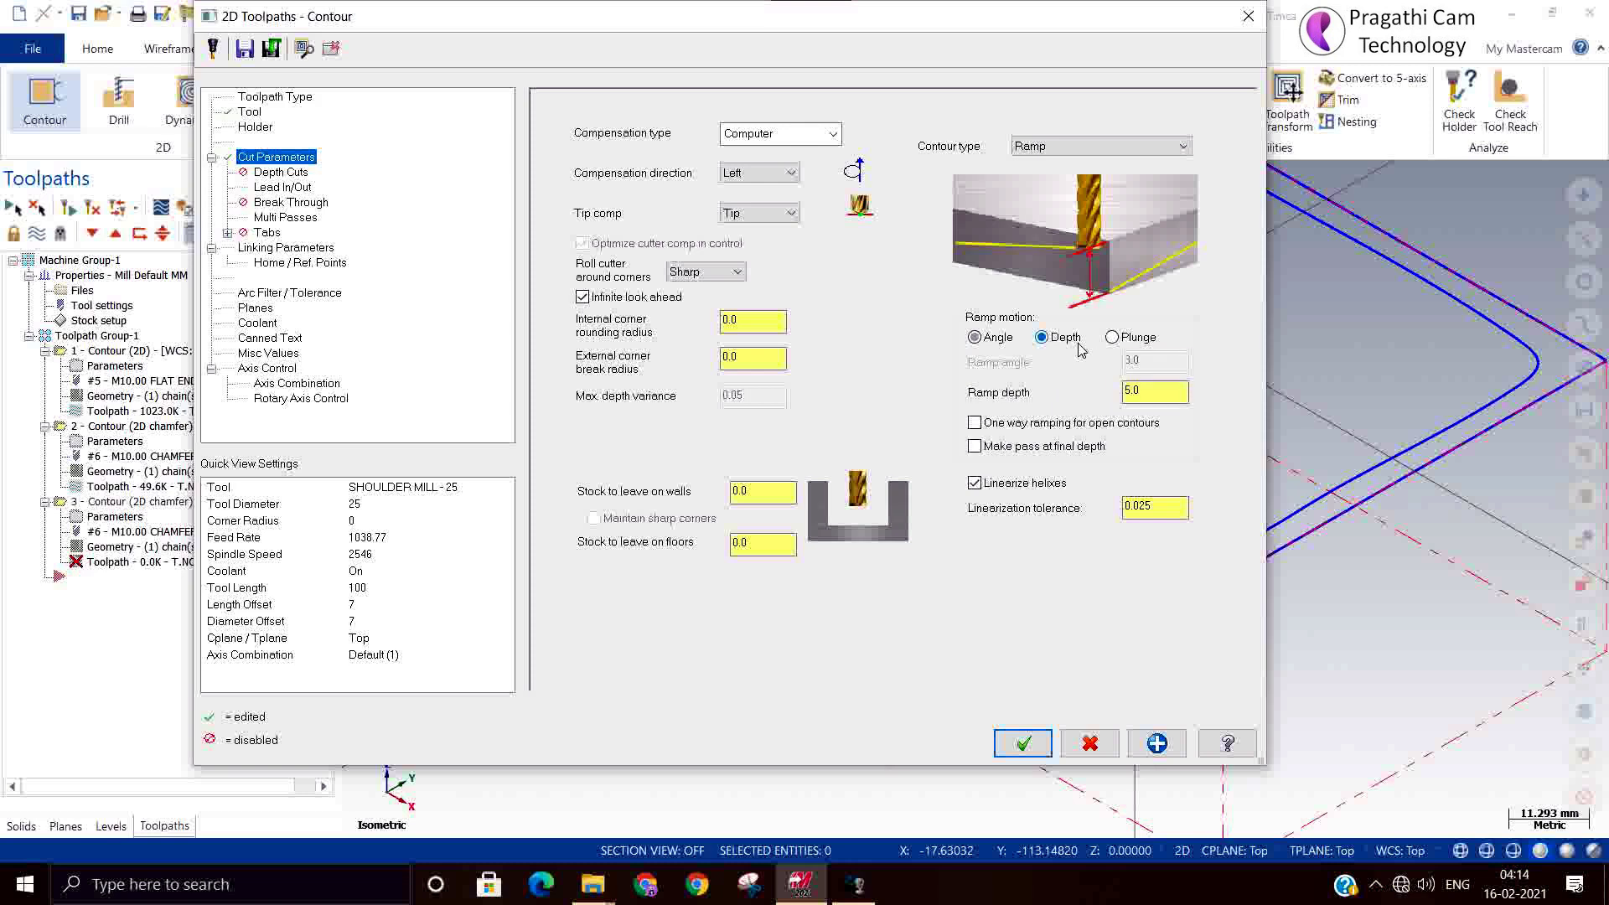
pyautogui.click(1147, 394)
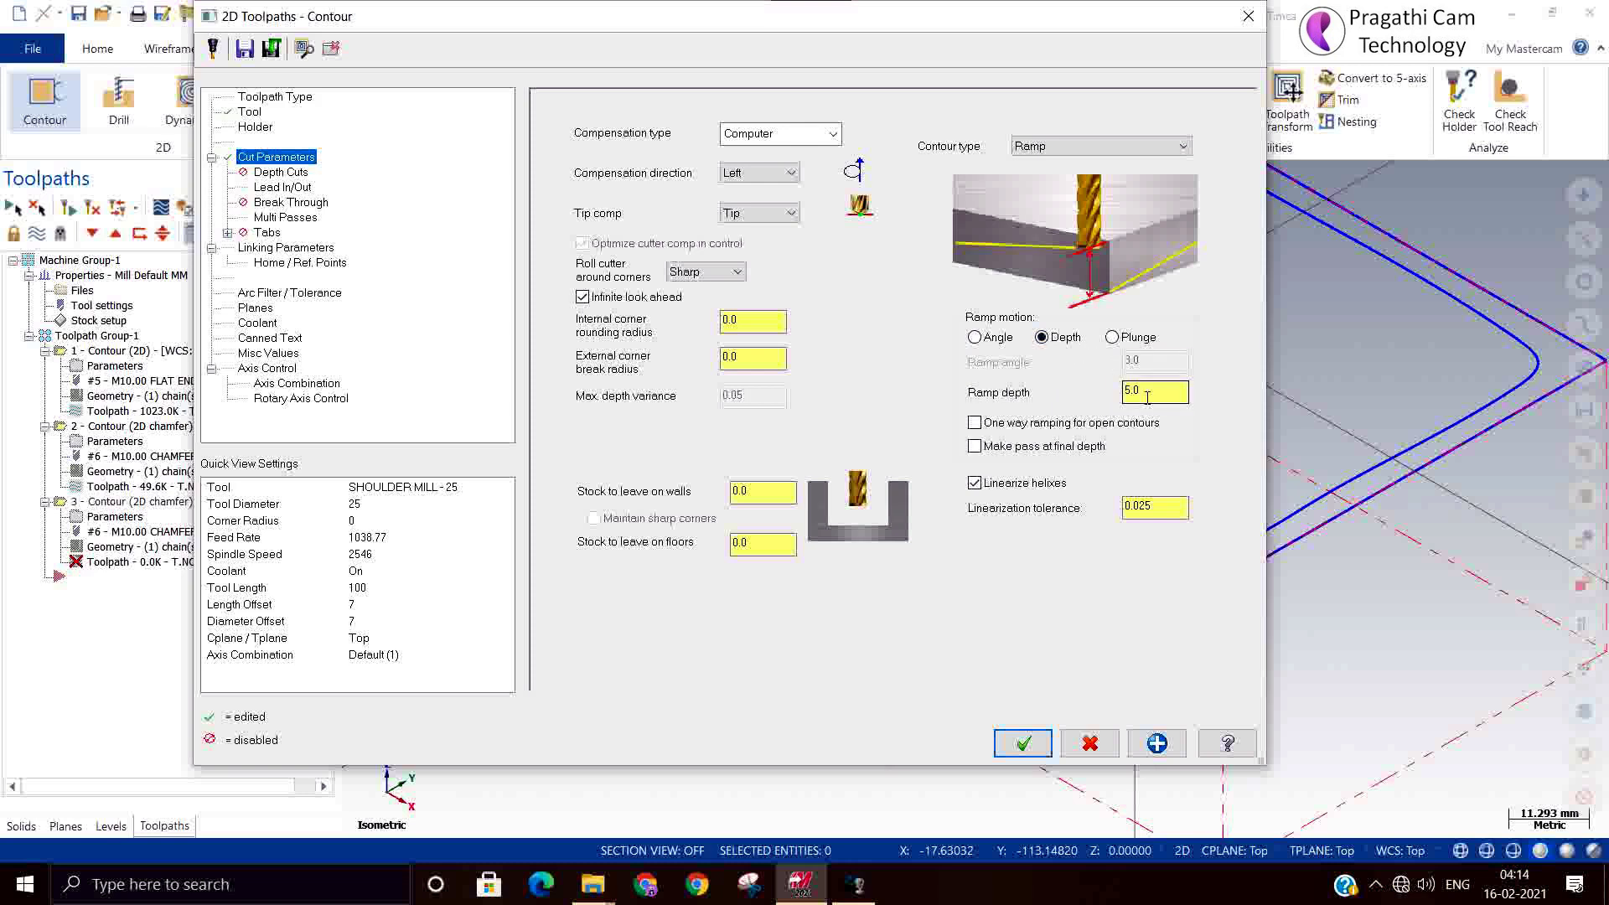
pyautogui.click(1120, 340)
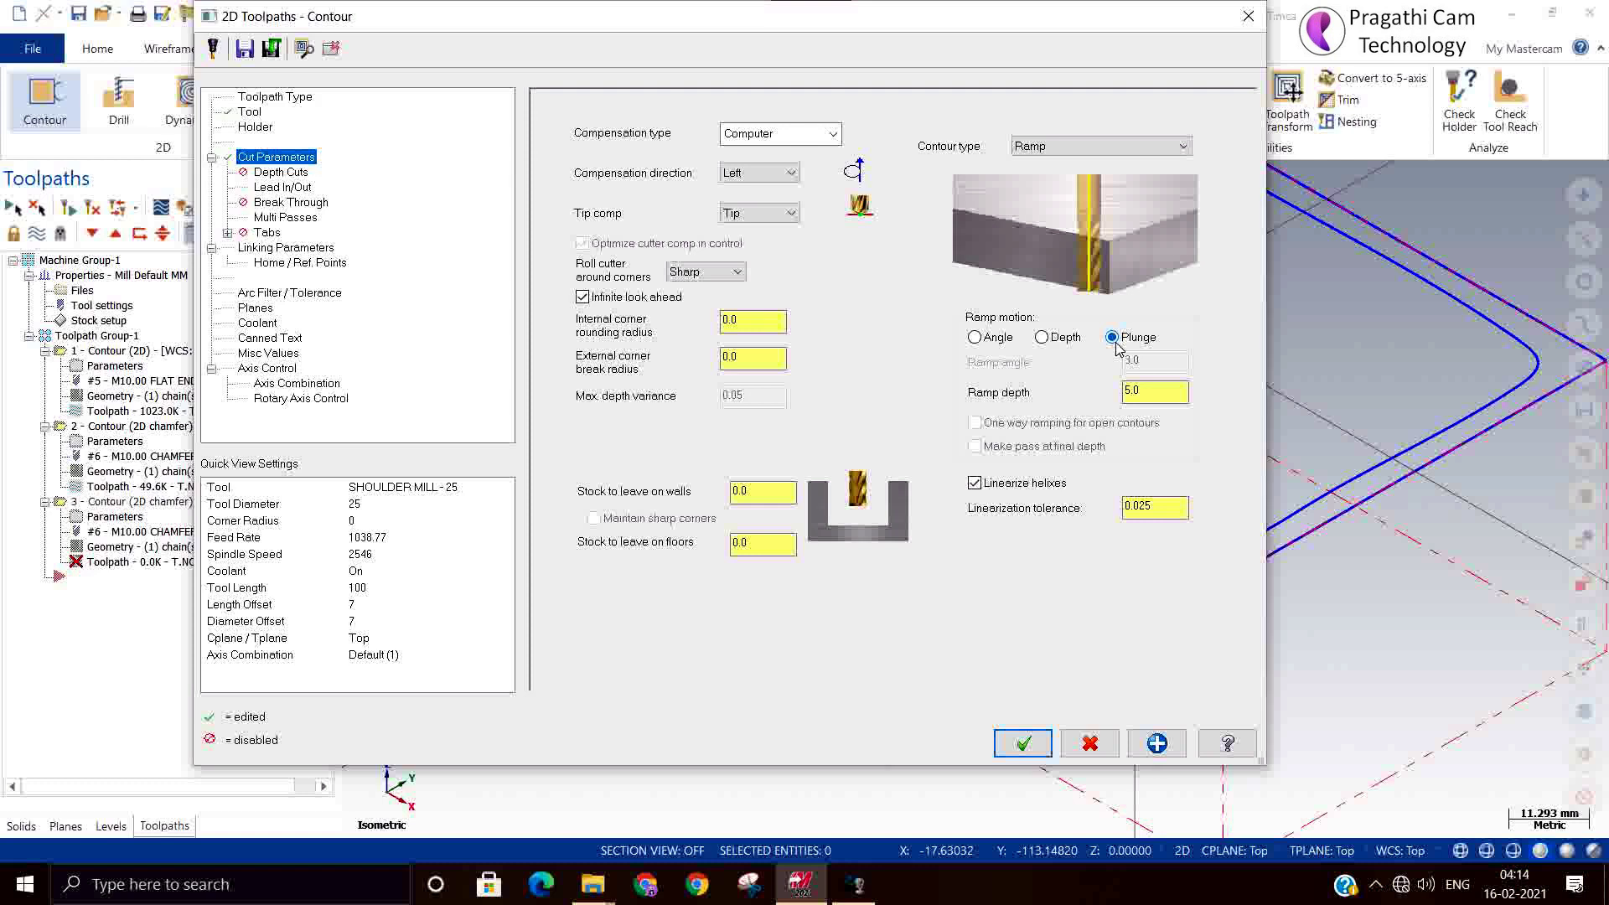
pyautogui.click(1059, 339)
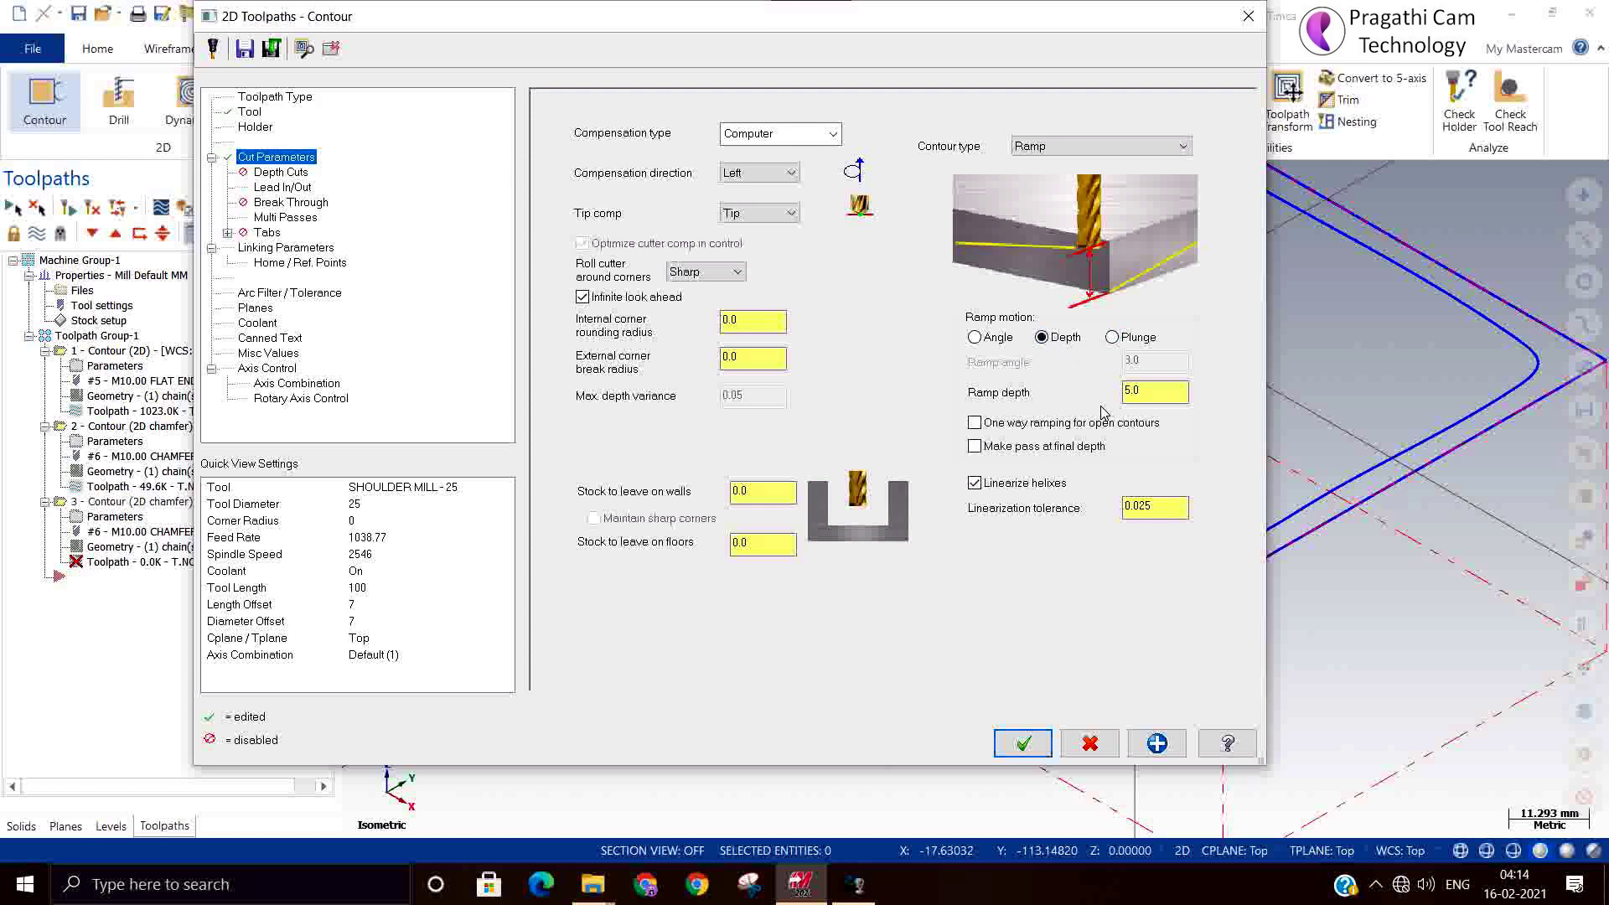
pyautogui.click(974, 338)
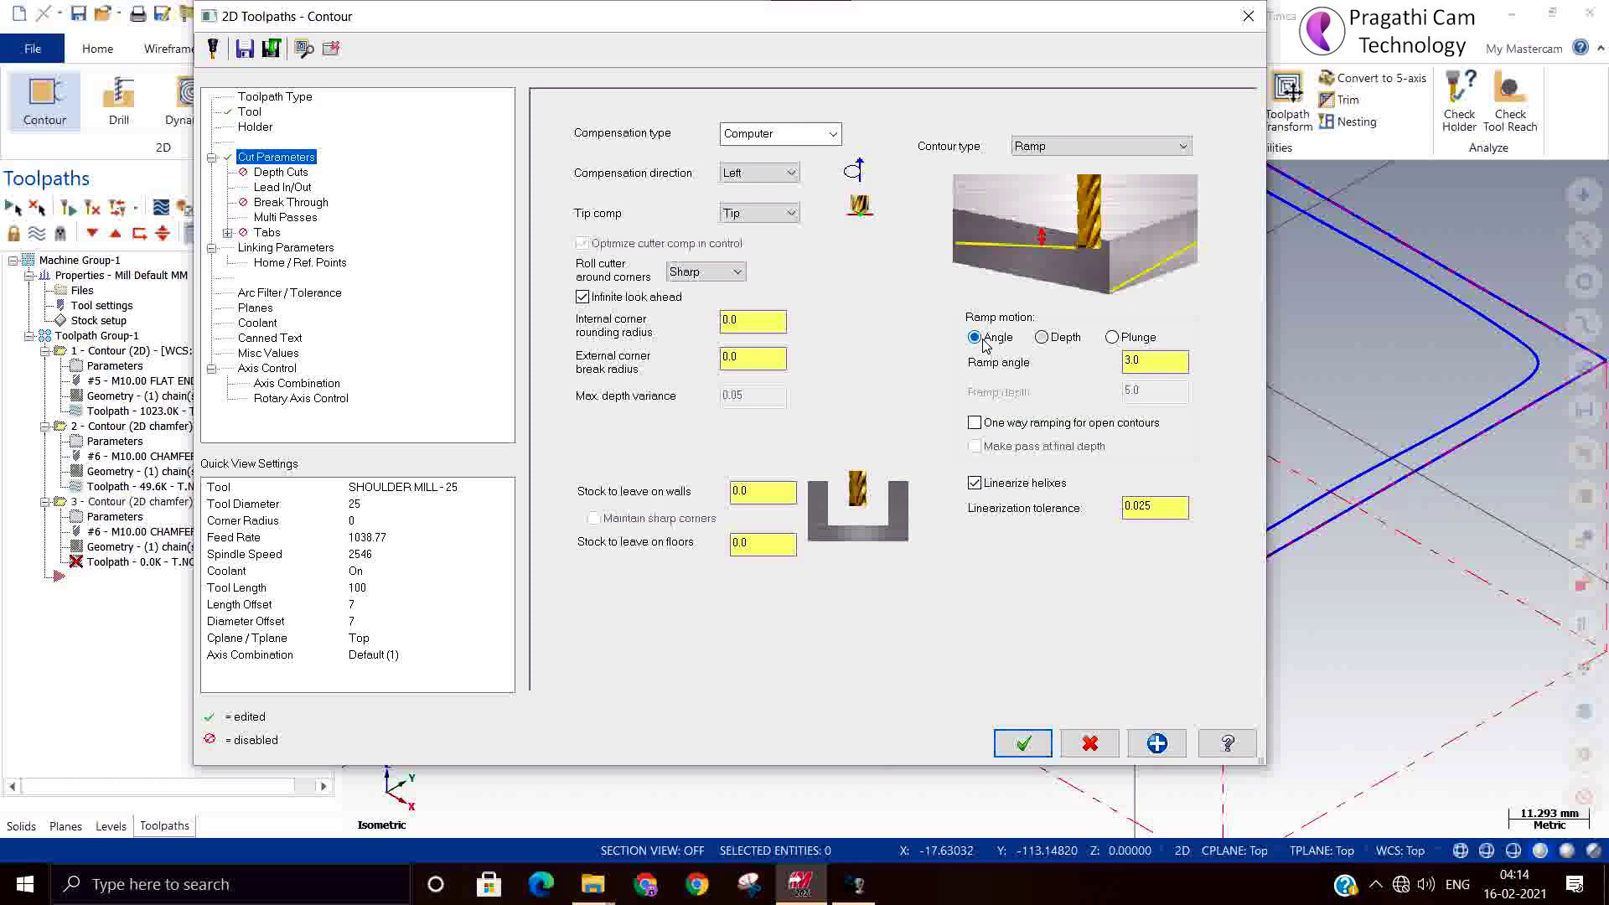
pyautogui.doubleClick(1133, 362)
# Step: Set the ramp motion to Depth with a ramp depth of 25
pyautogui.click(1062, 340)
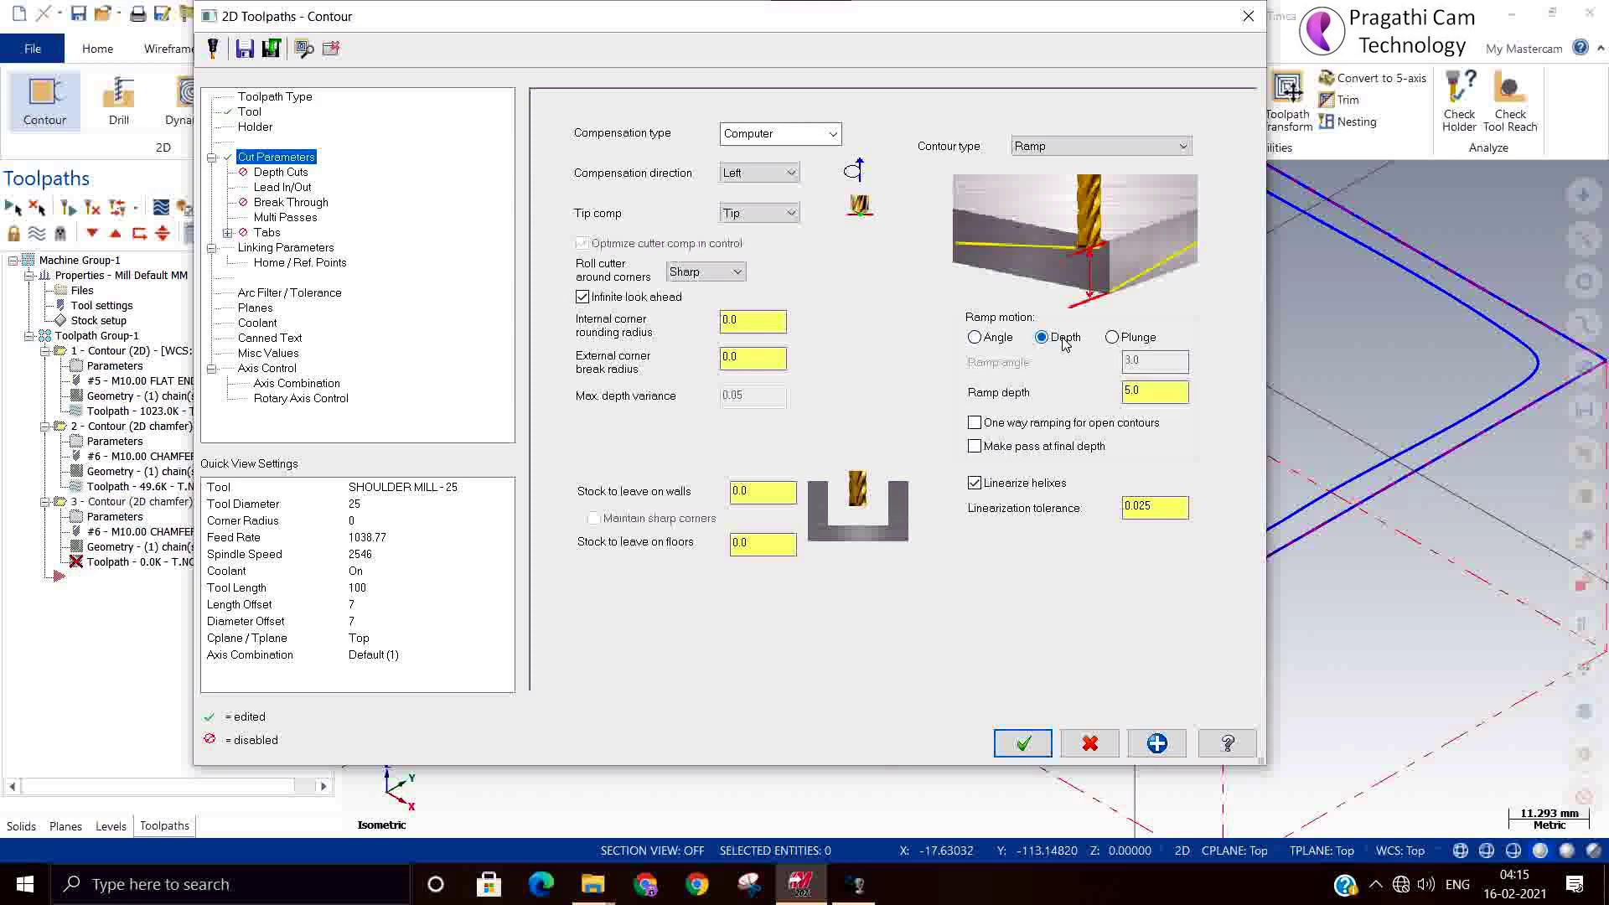
pyautogui.press('Tab')
pyautogui.press('BackSpace')
pyautogui.write('.25')
pyautogui.press('BackSpace')
pyautogui.press('BackSpace')
pyautogui.press('BackSpace')
pyautogui.write('025')
# Step: Examine the parameter descriptions in the contour Cut Parameters help page, from compensation type through contour types, and close the page
pyautogui.click(1225, 739)
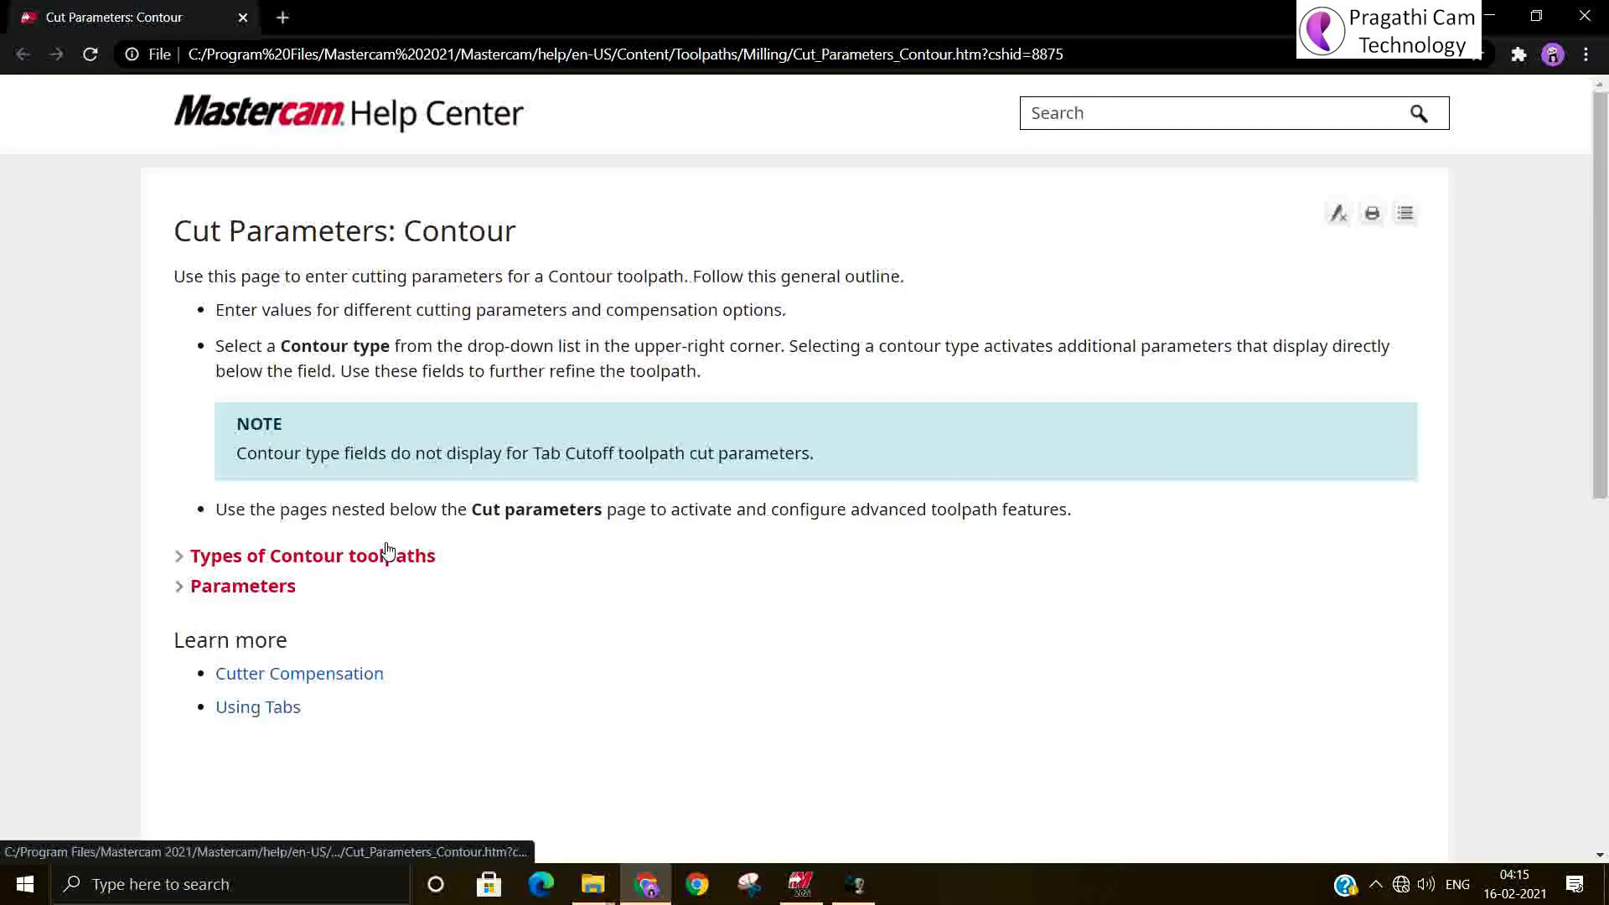
pyautogui.click(270, 595)
pyautogui.scroll(-5, 610, 545)
pyautogui.scroll(-7, 610, 550)
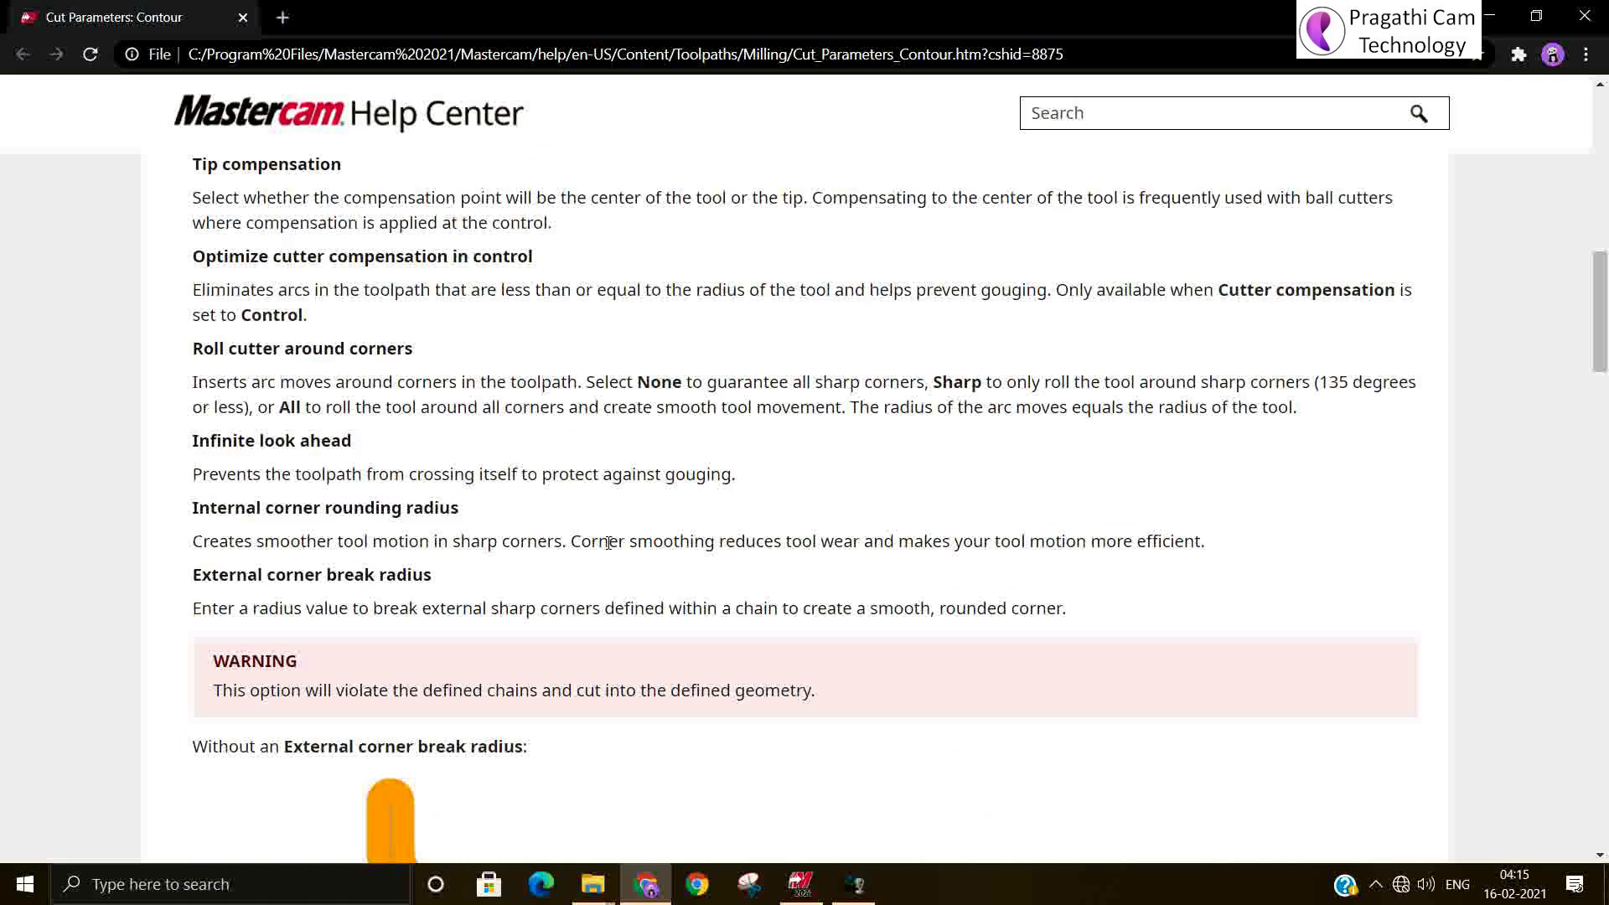
pyautogui.scroll(5, 609, 547)
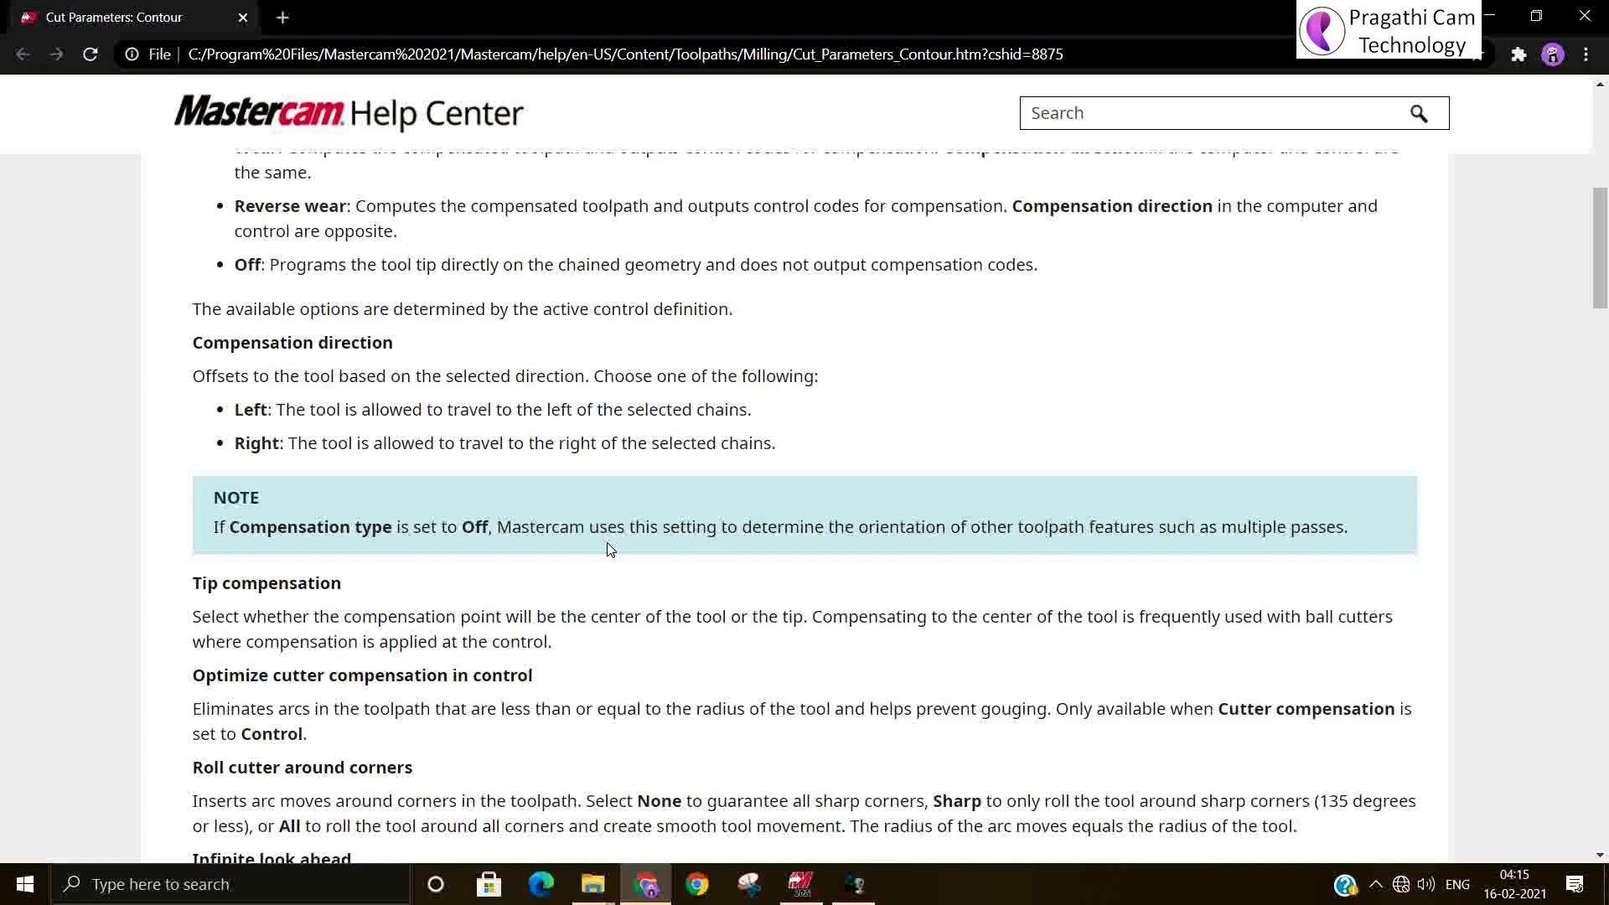
pyautogui.scroll(-3, 610, 550)
pyautogui.scroll(-3, 609, 549)
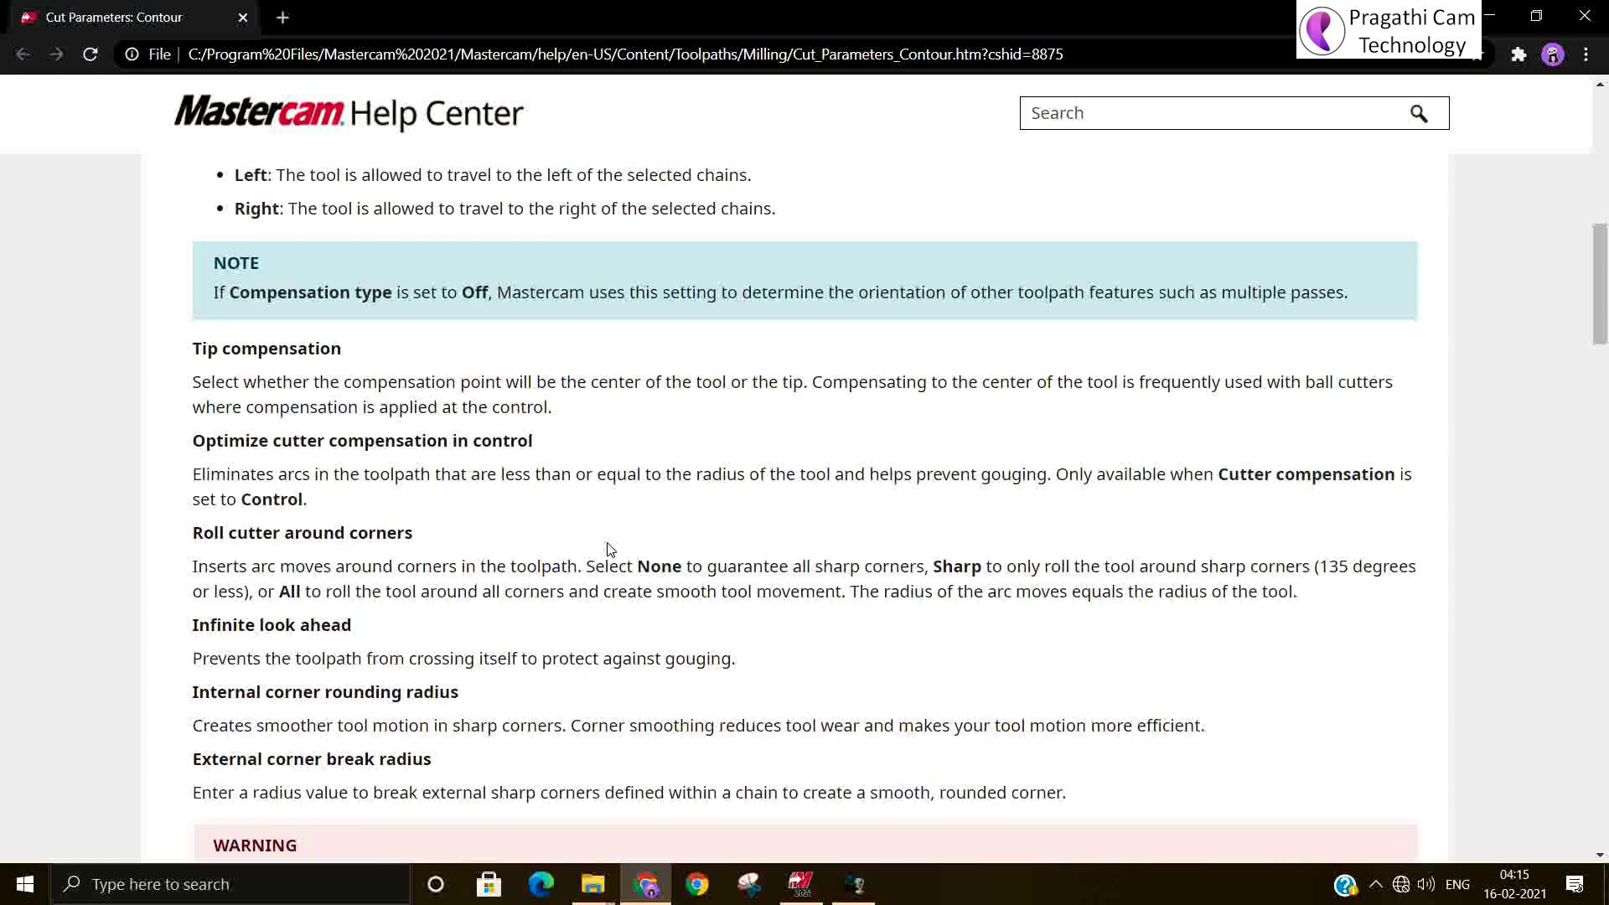
pyautogui.scroll(8, 609, 545)
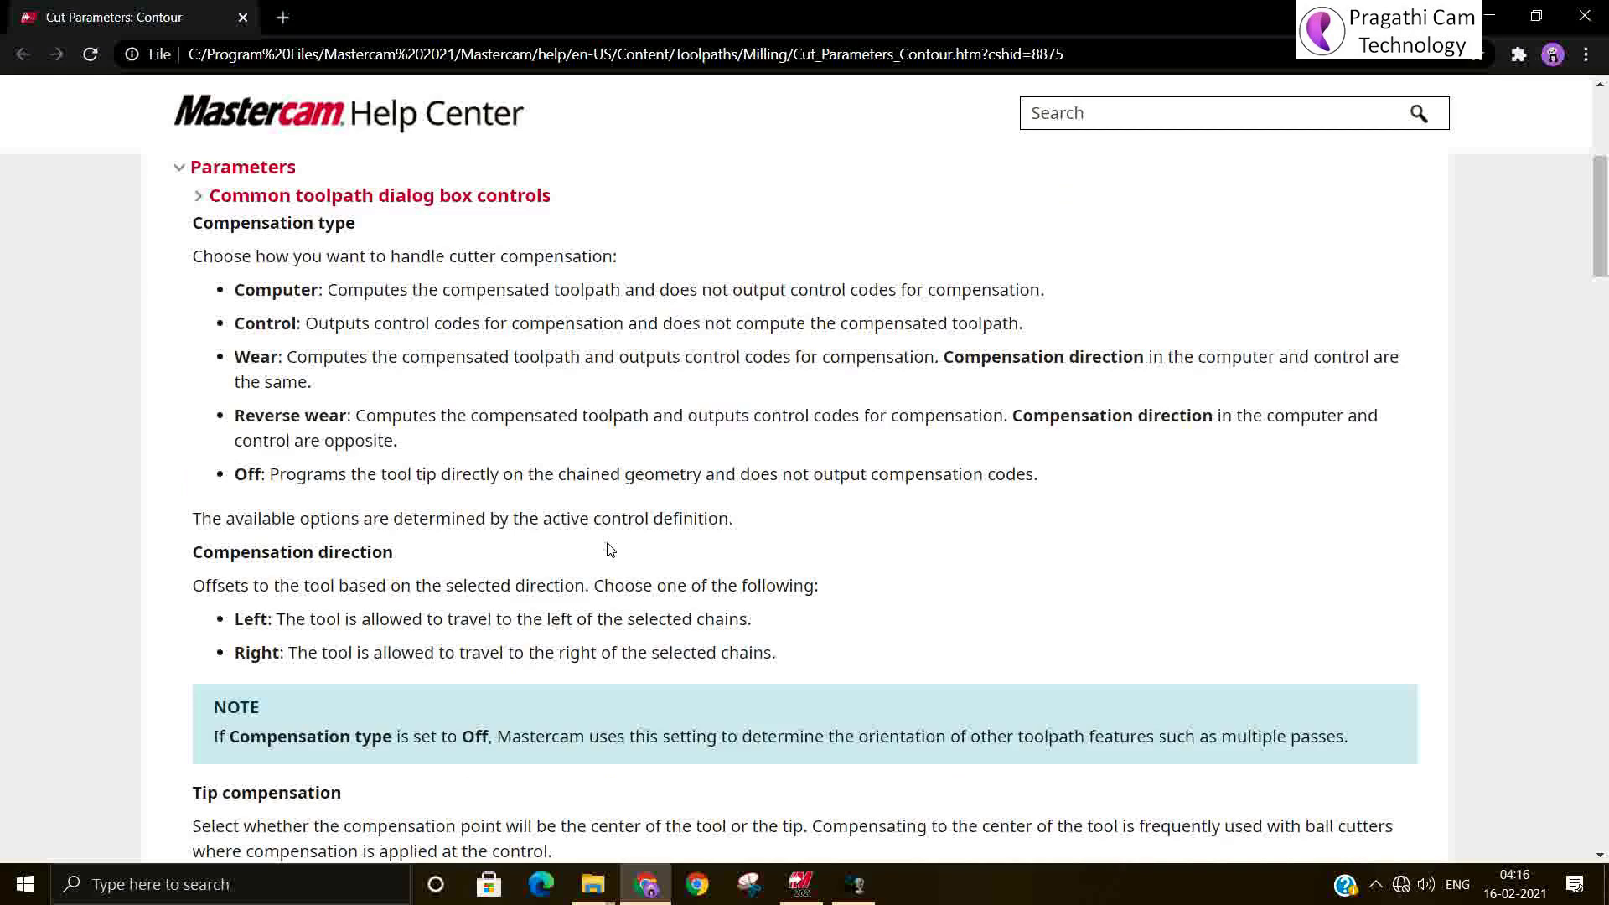
pyautogui.scroll(-12, 609, 549)
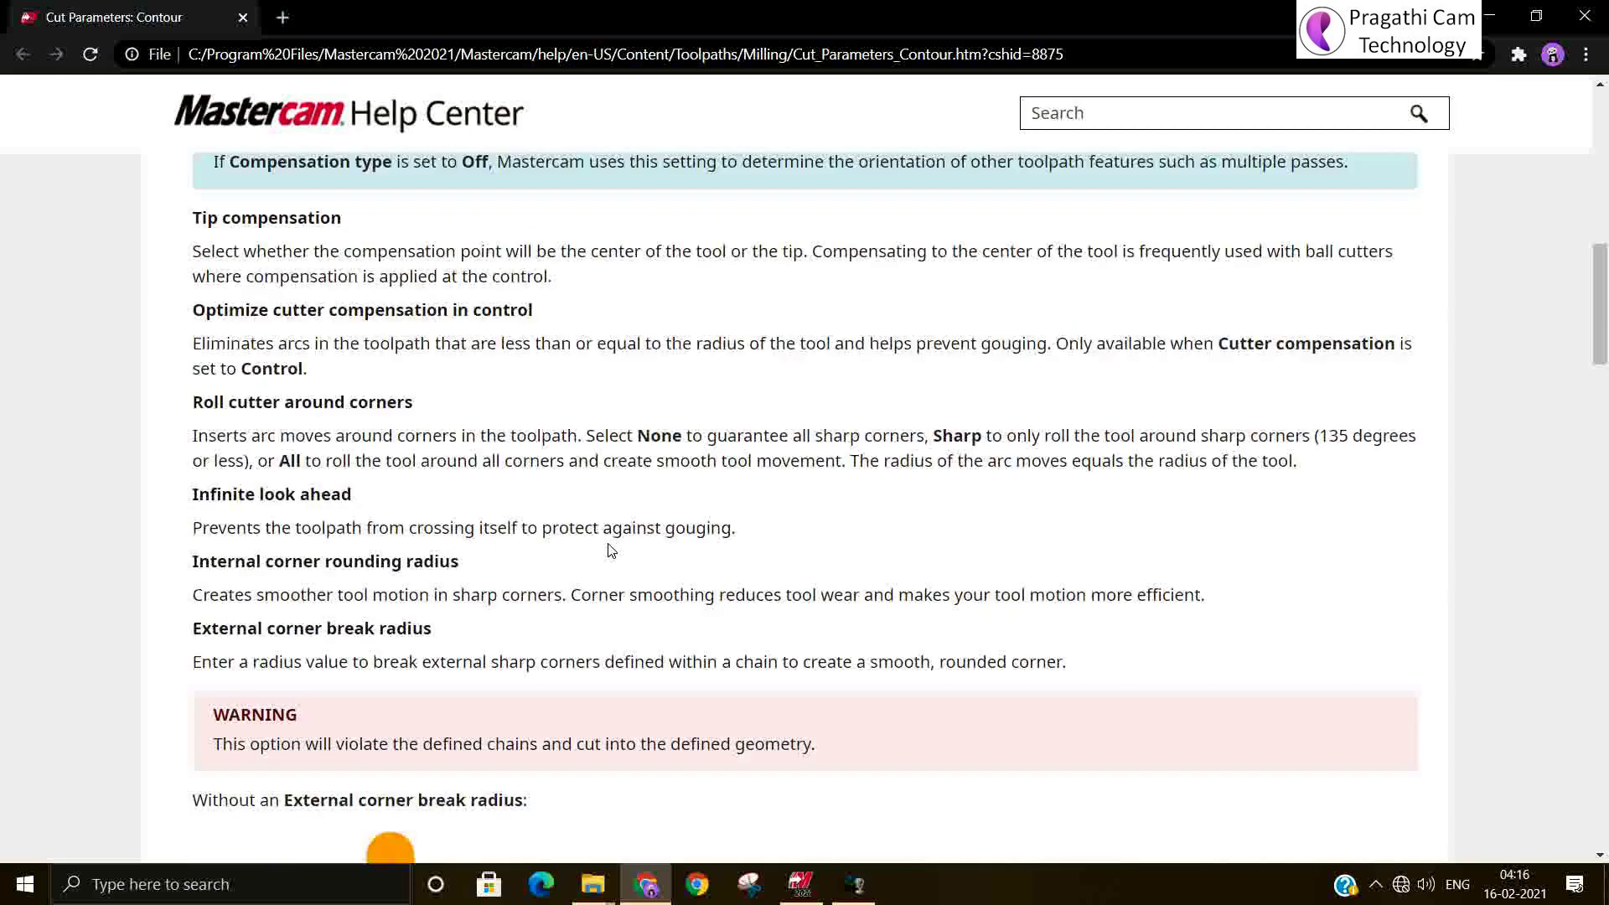
pyautogui.scroll(-6, 610, 549)
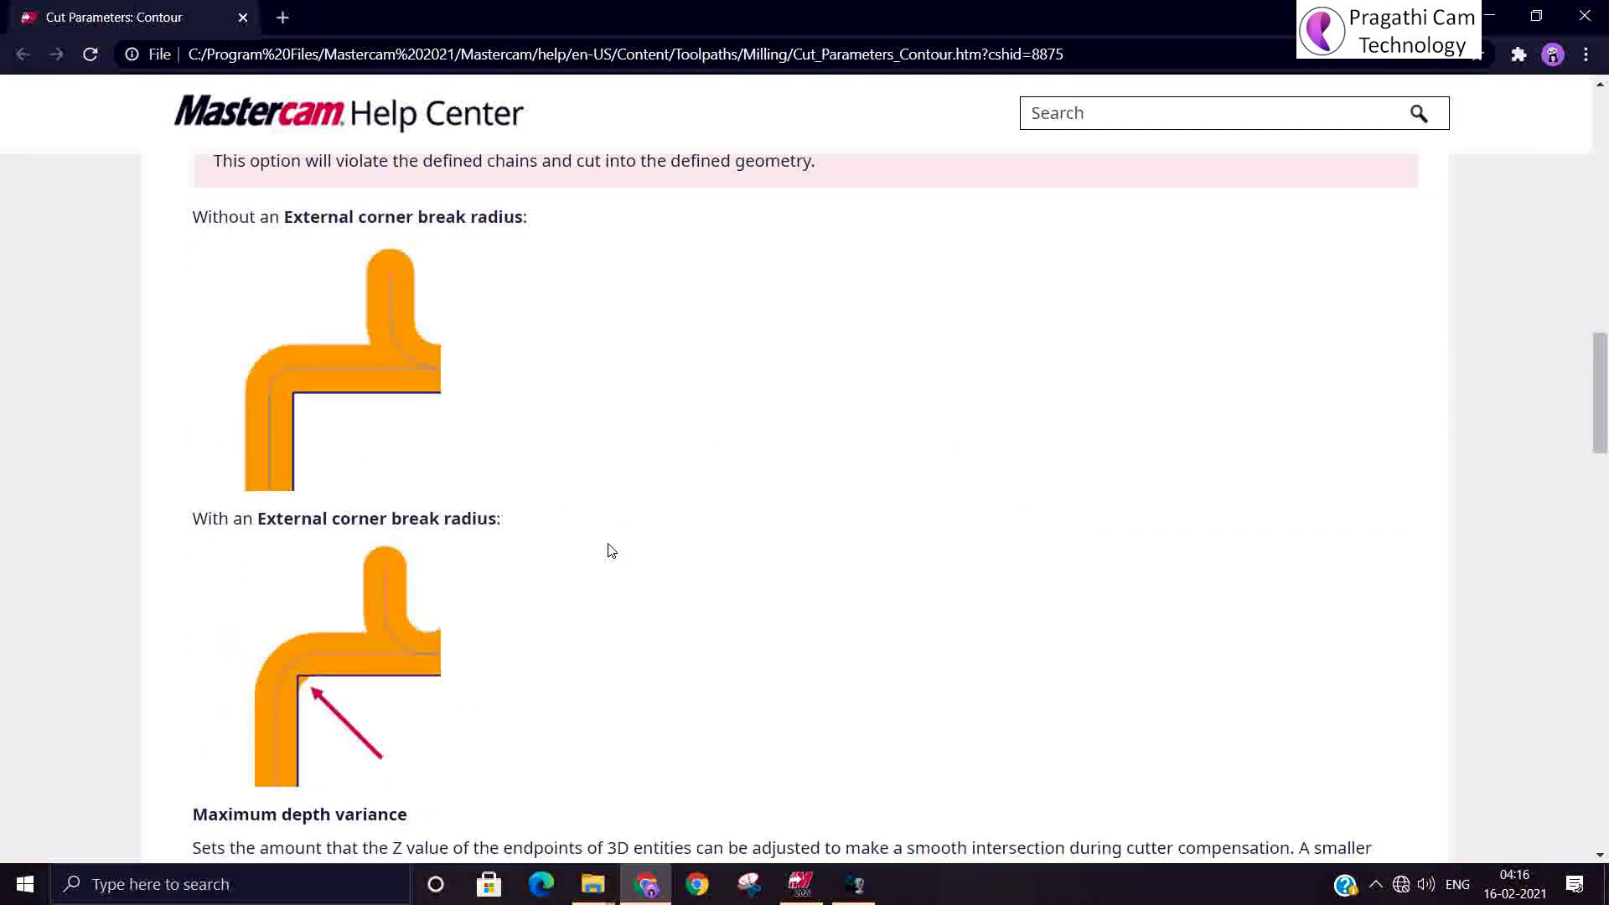
pyautogui.scroll(-8, 609, 545)
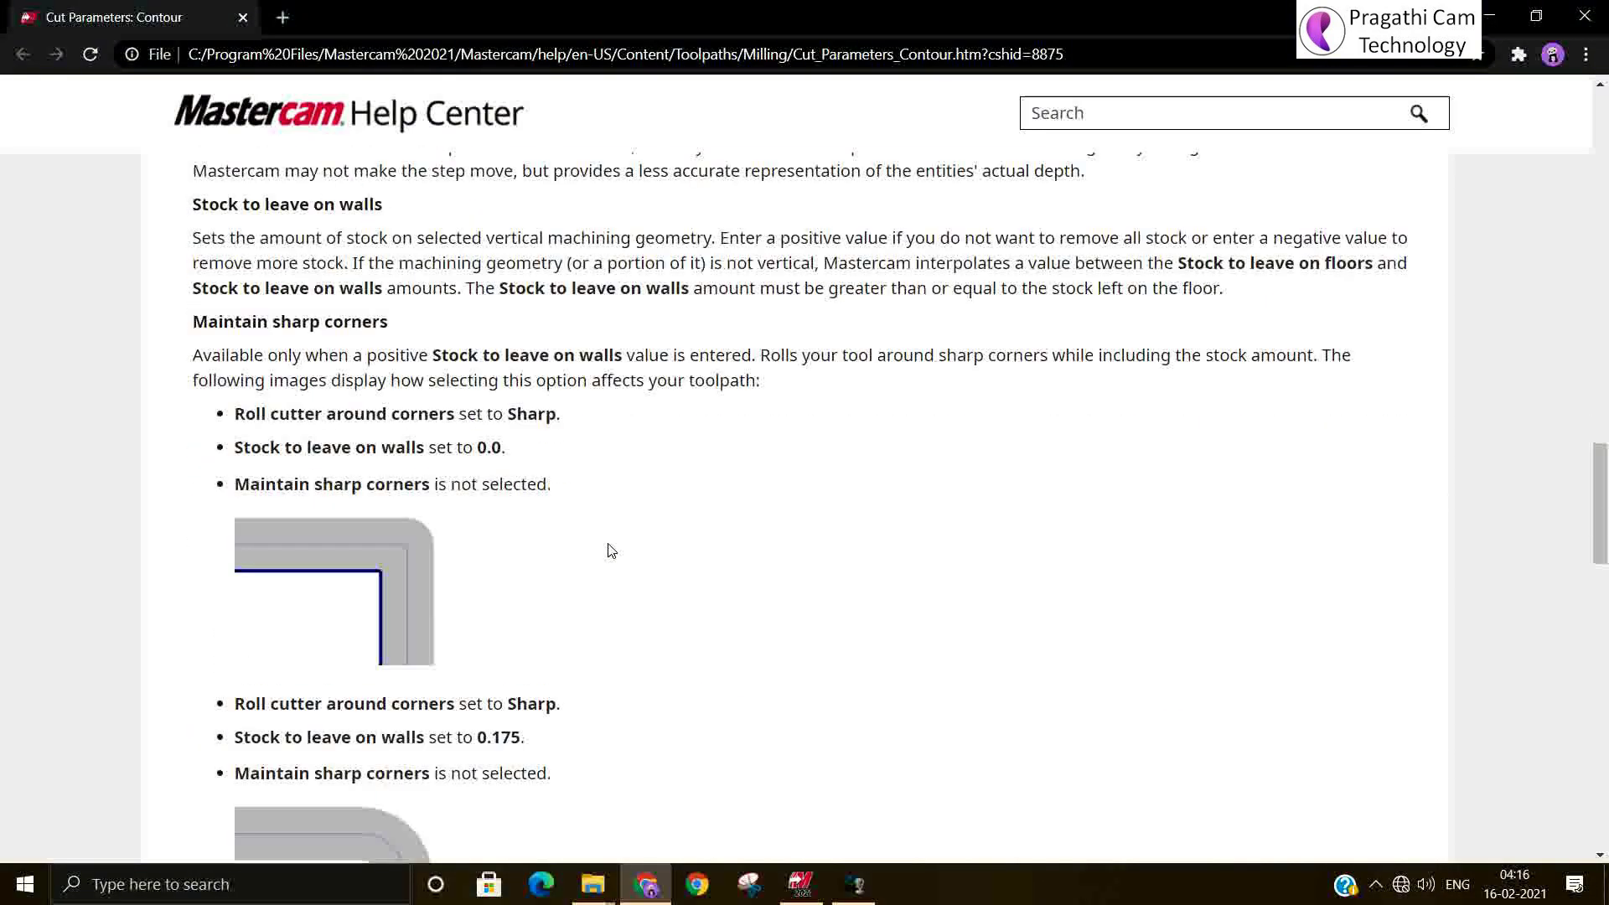
pyautogui.scroll(-4, 611, 551)
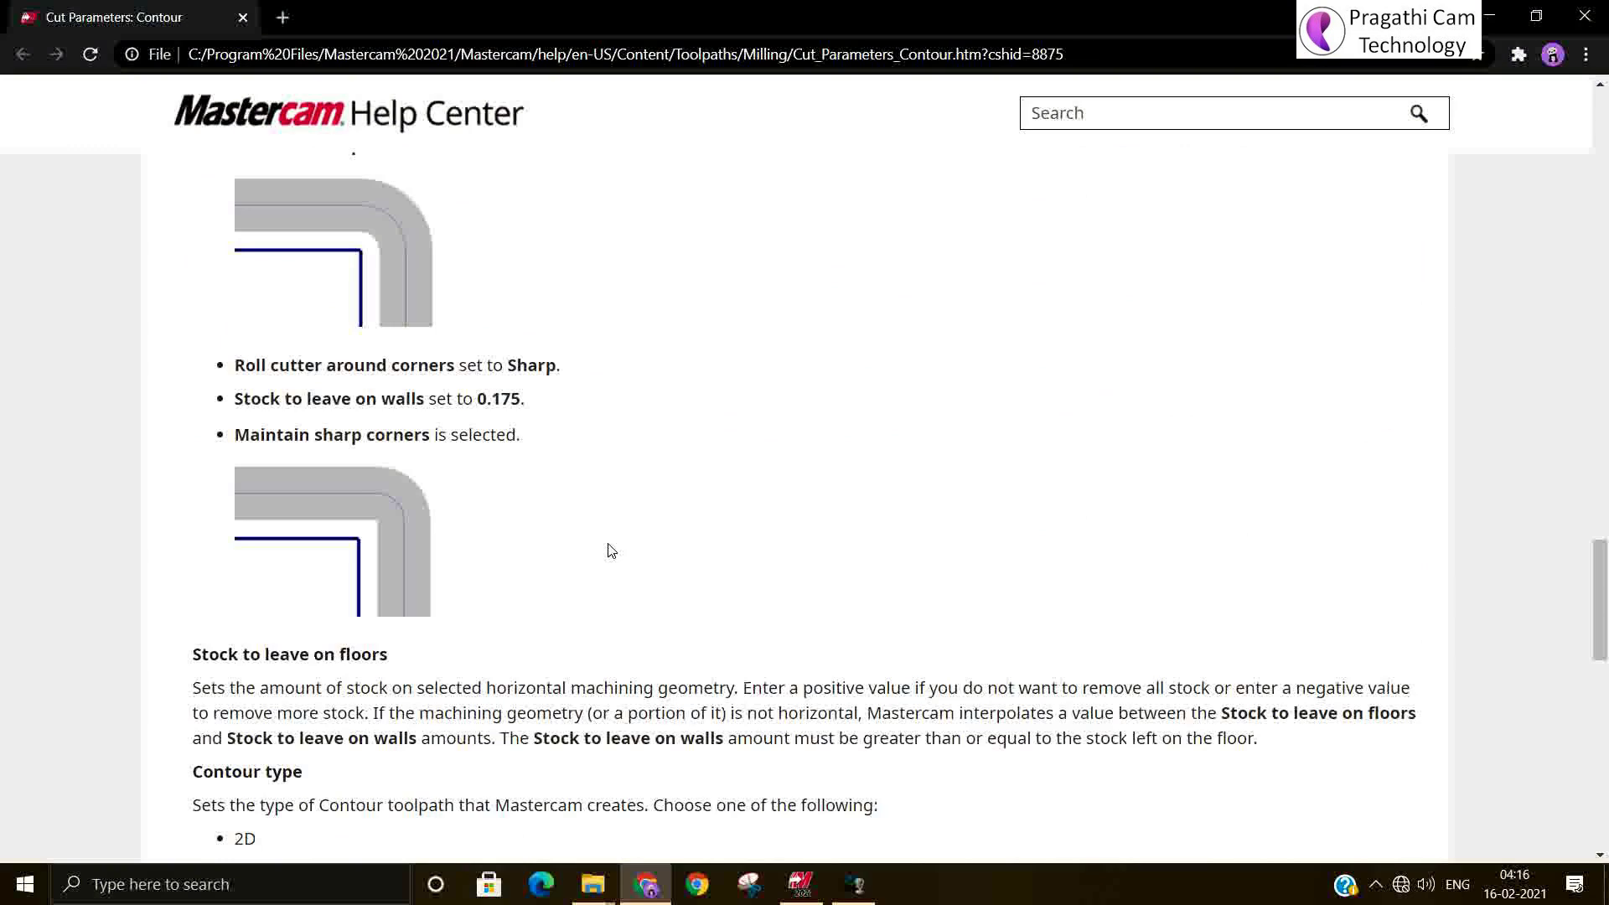
pyautogui.scroll(-4, 611, 551)
pyautogui.scroll(-4, 611, 551)
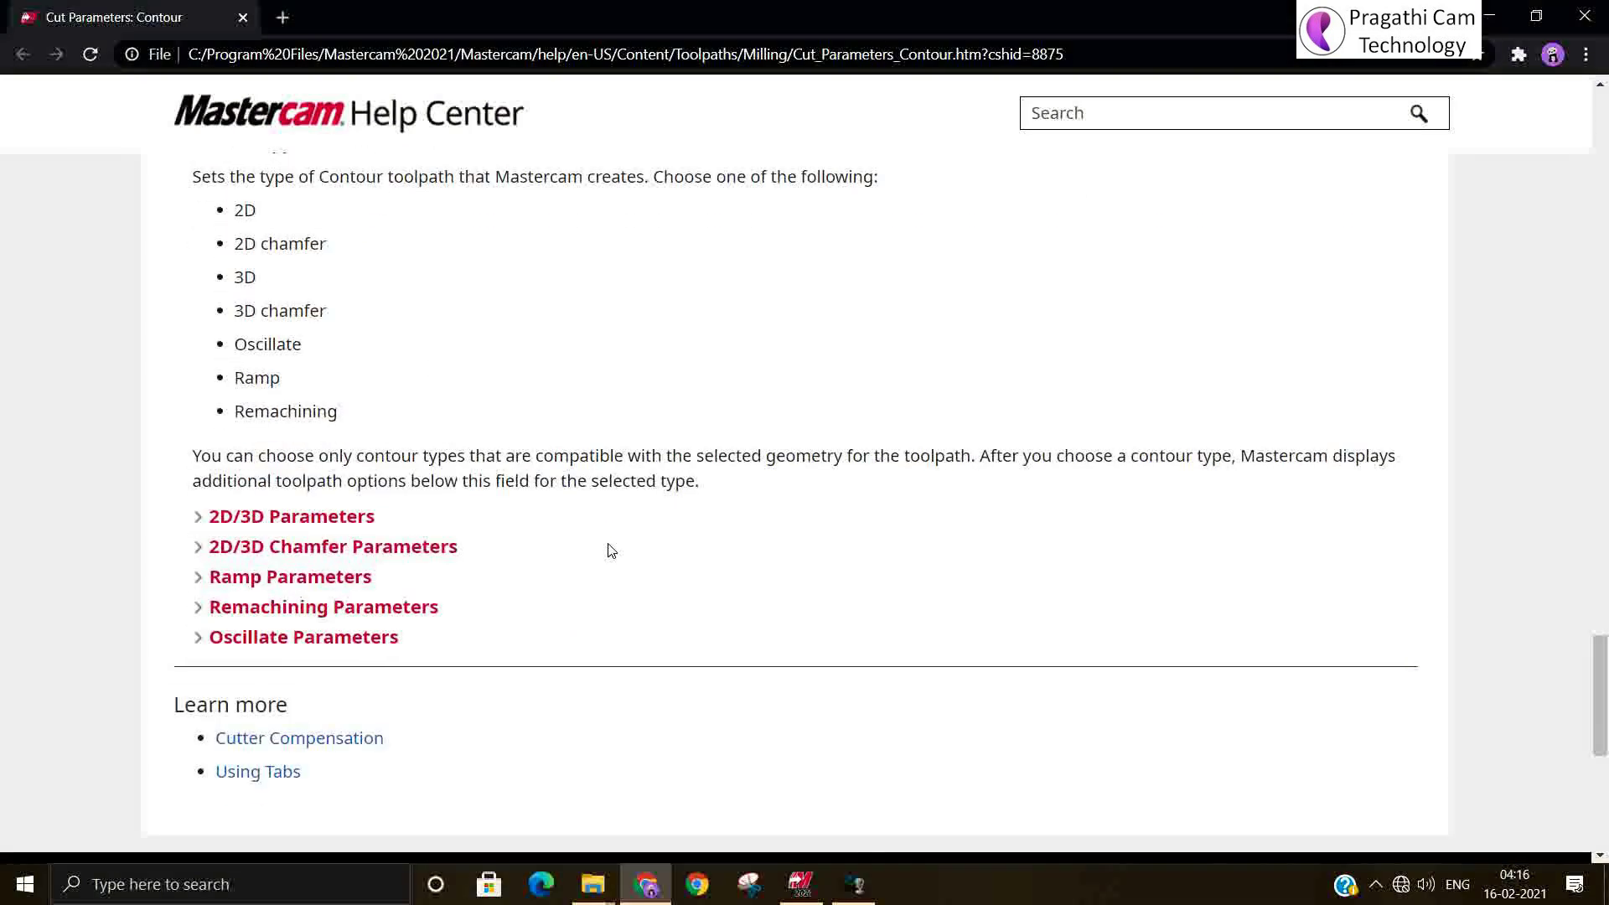
pyautogui.scroll(6, 611, 551)
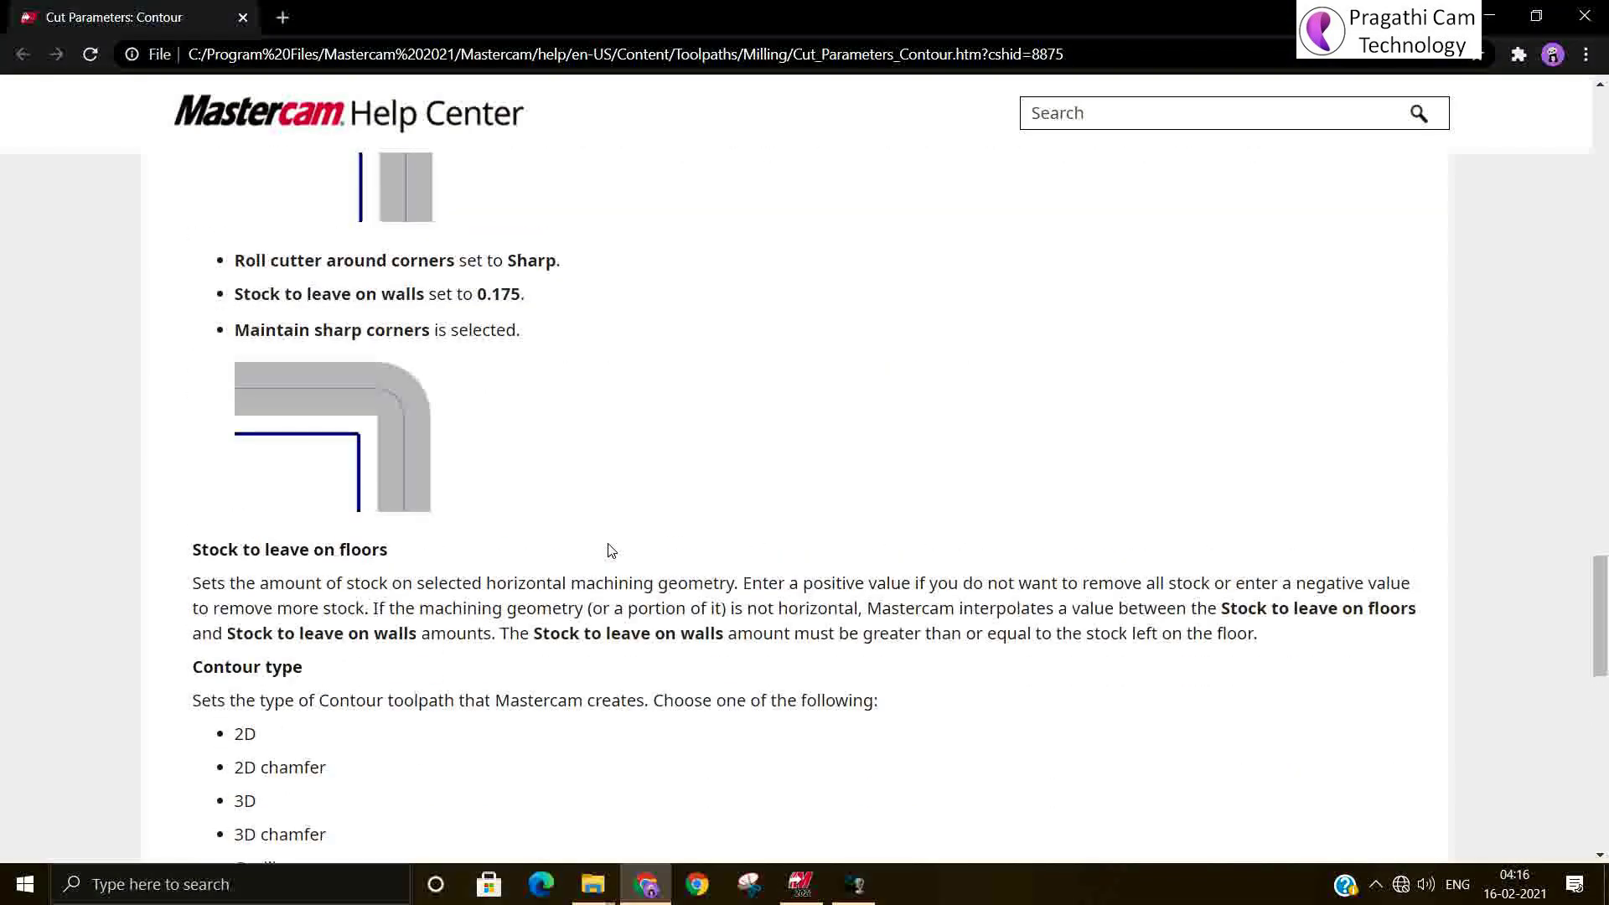
pyautogui.scroll(9, 611, 550)
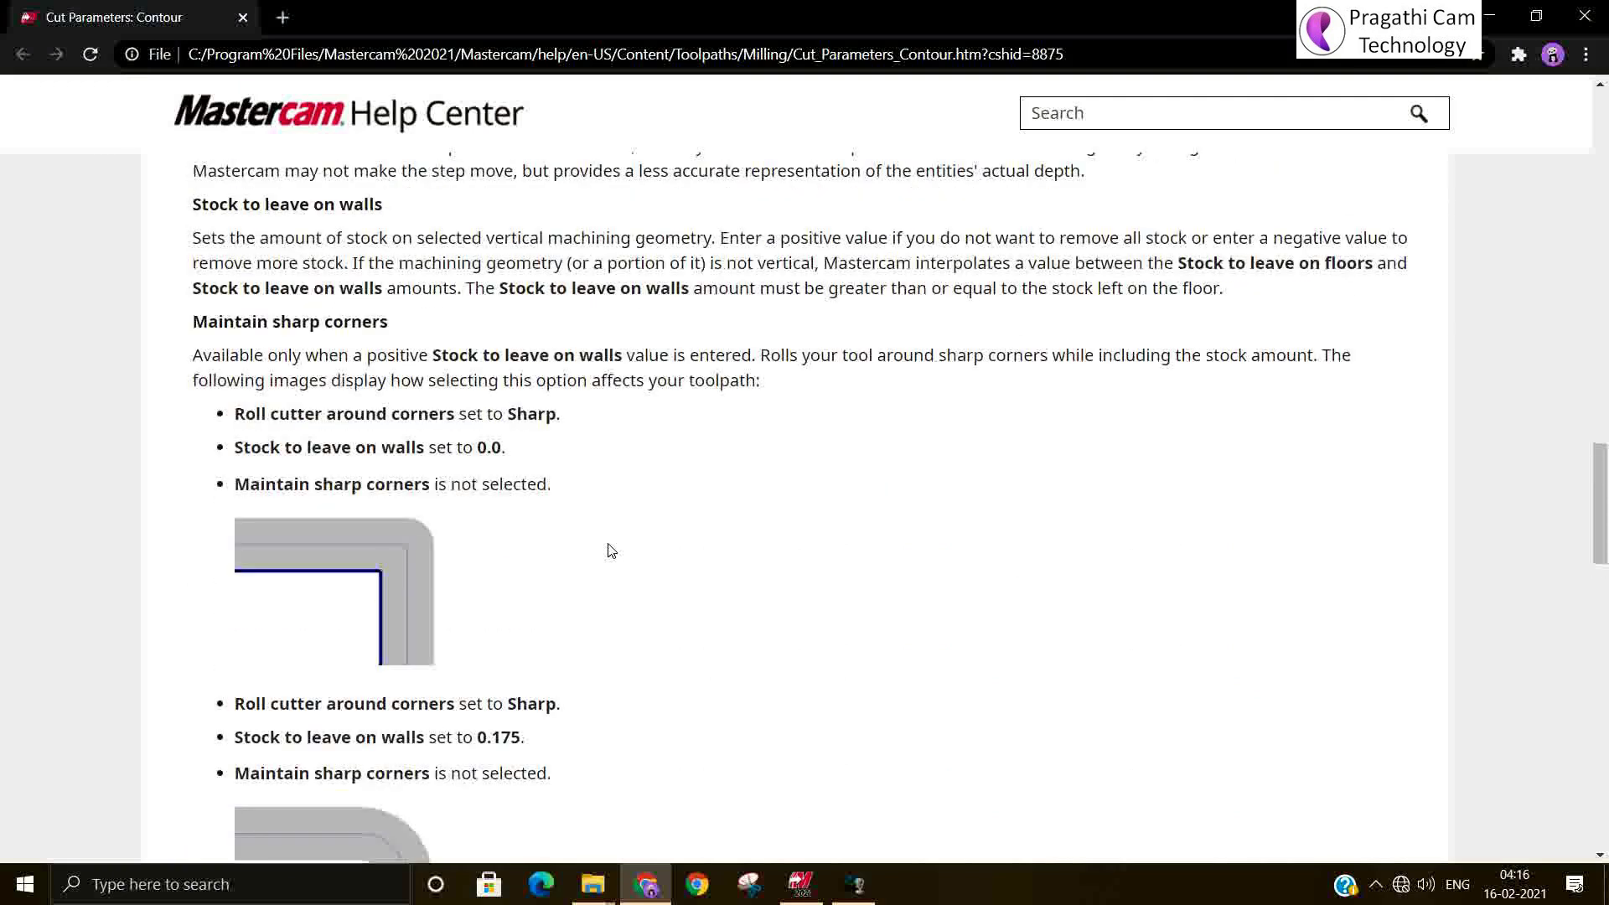
pyautogui.scroll(3, 611, 551)
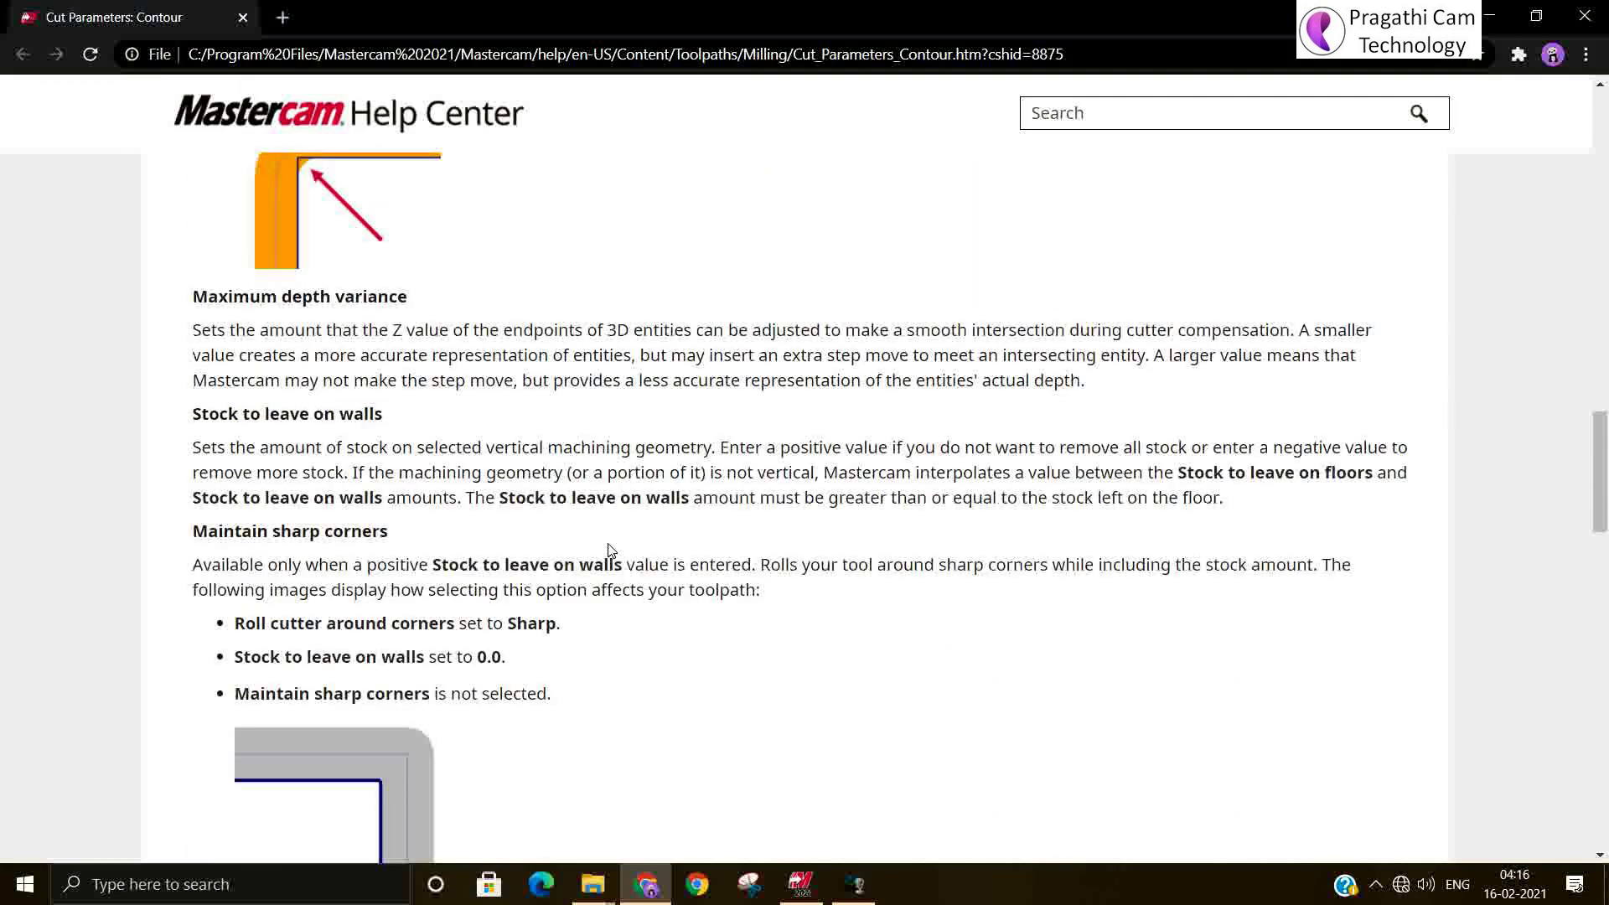
pyautogui.scroll(10, 611, 551)
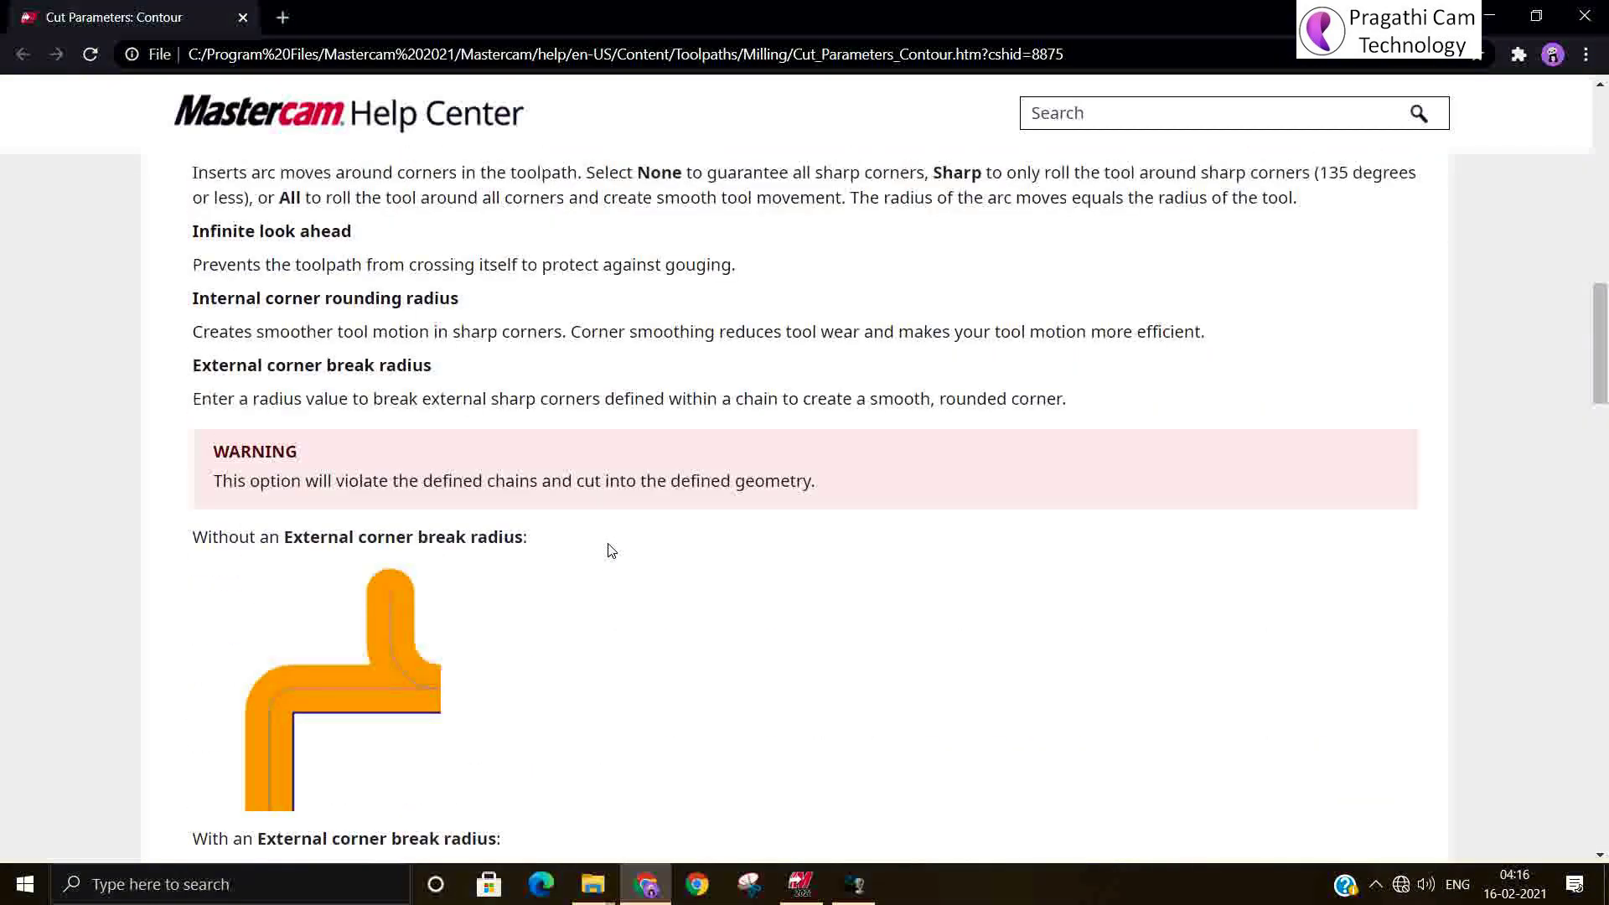
pyautogui.scroll(5, 611, 551)
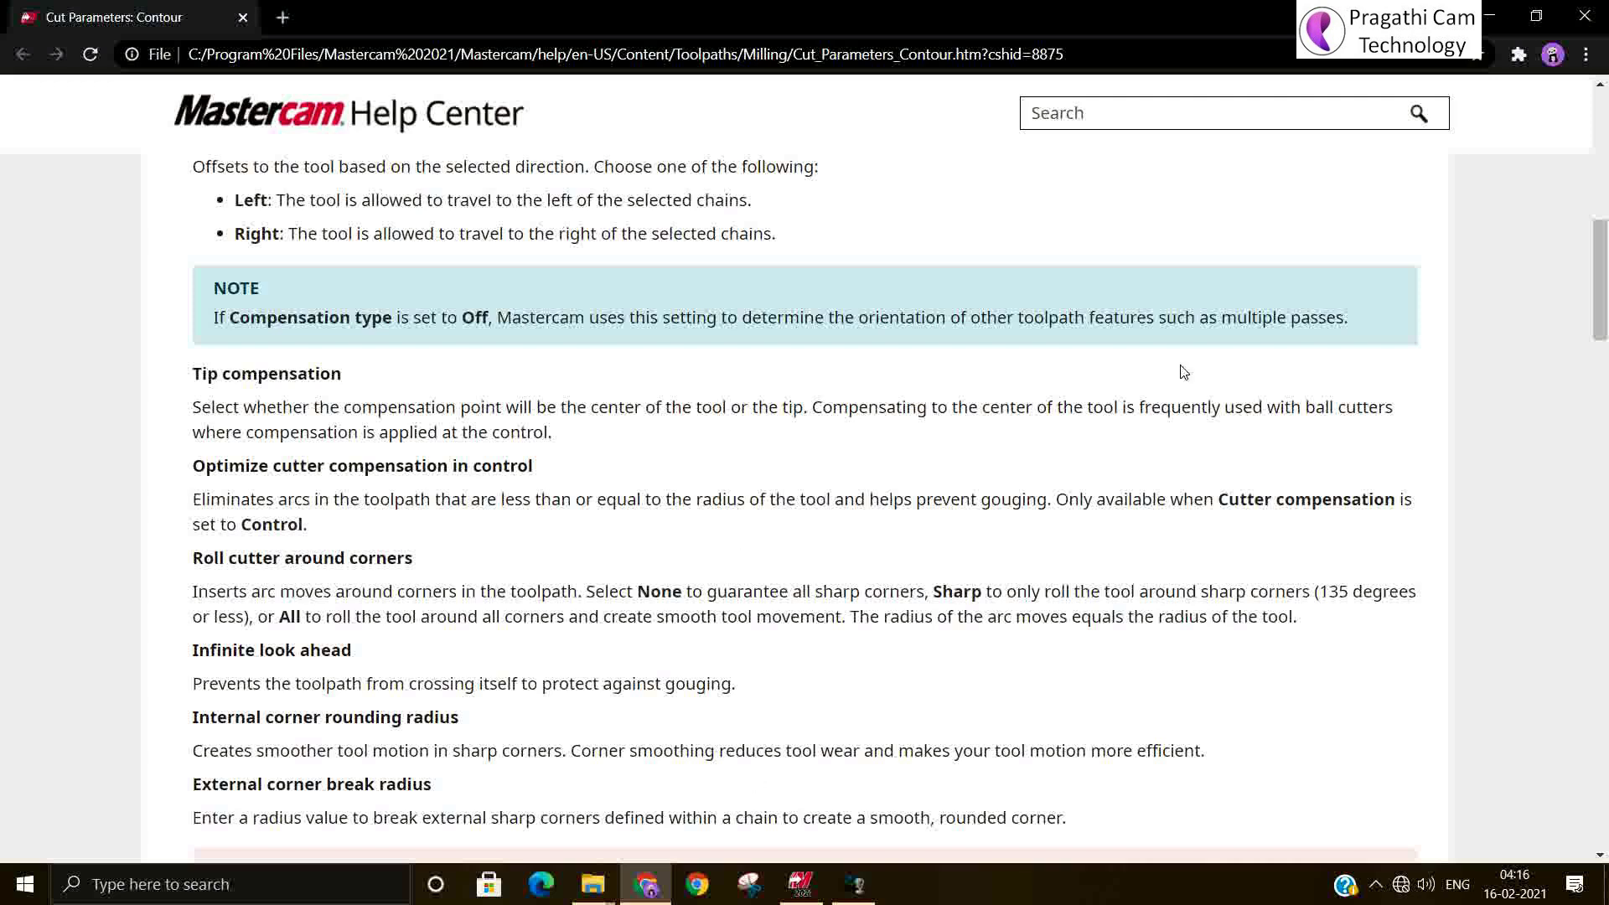
pyautogui.click(242, 17)
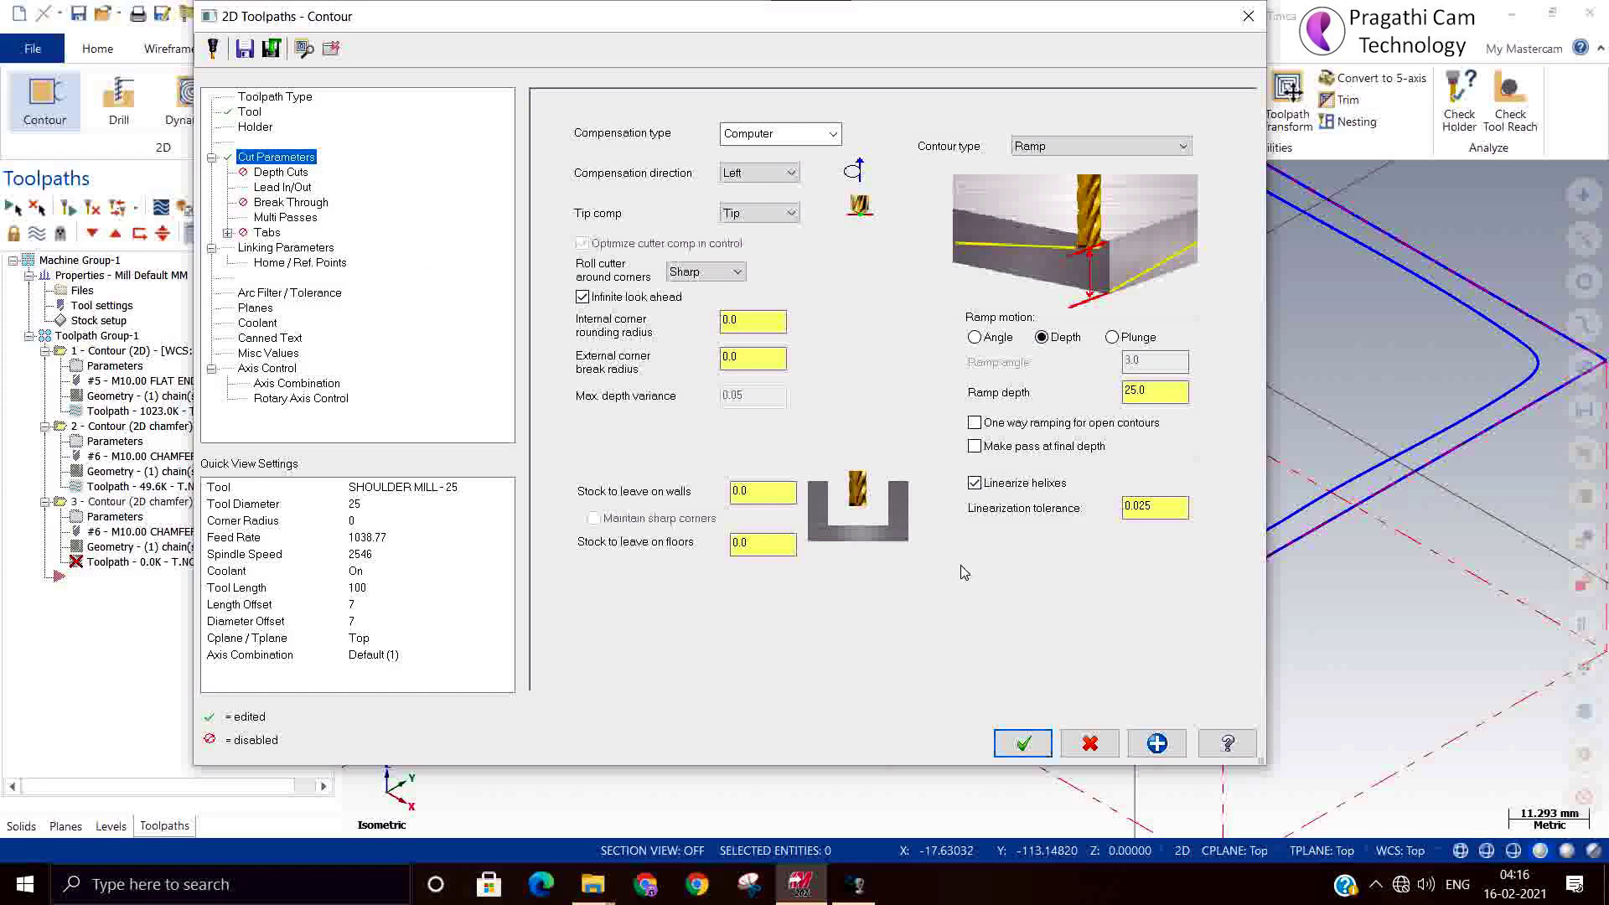
# Step: Reopen the contour Cut Parameters help and open the Ramp Contour Toolpaths topic from the types of contour toolpaths
pyautogui.click(1228, 744)
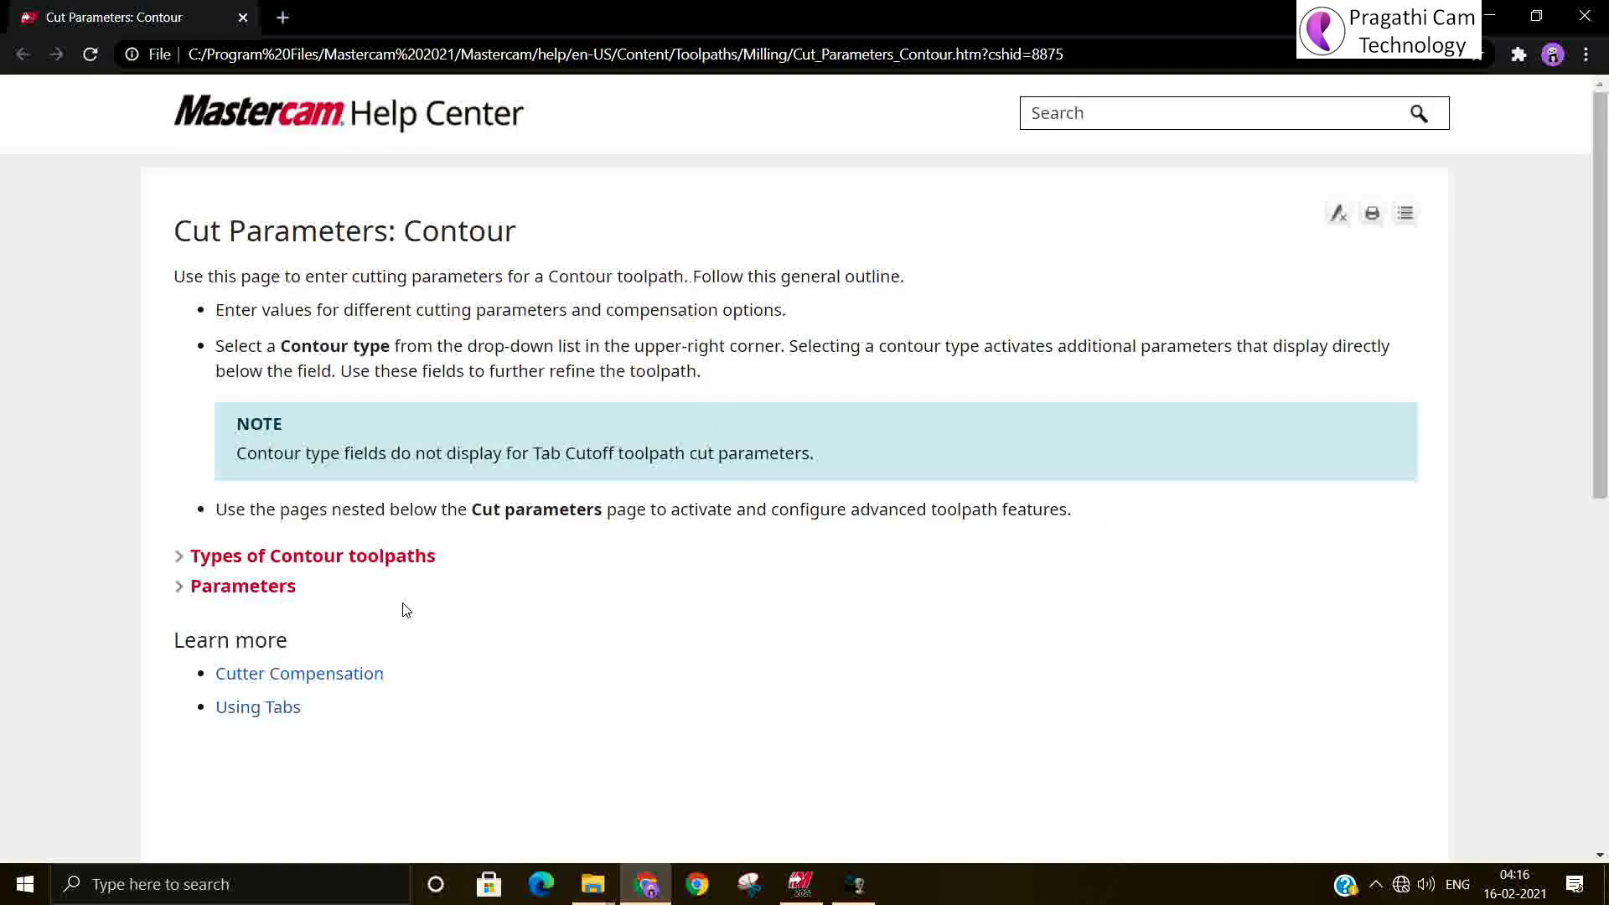
pyautogui.click(381, 558)
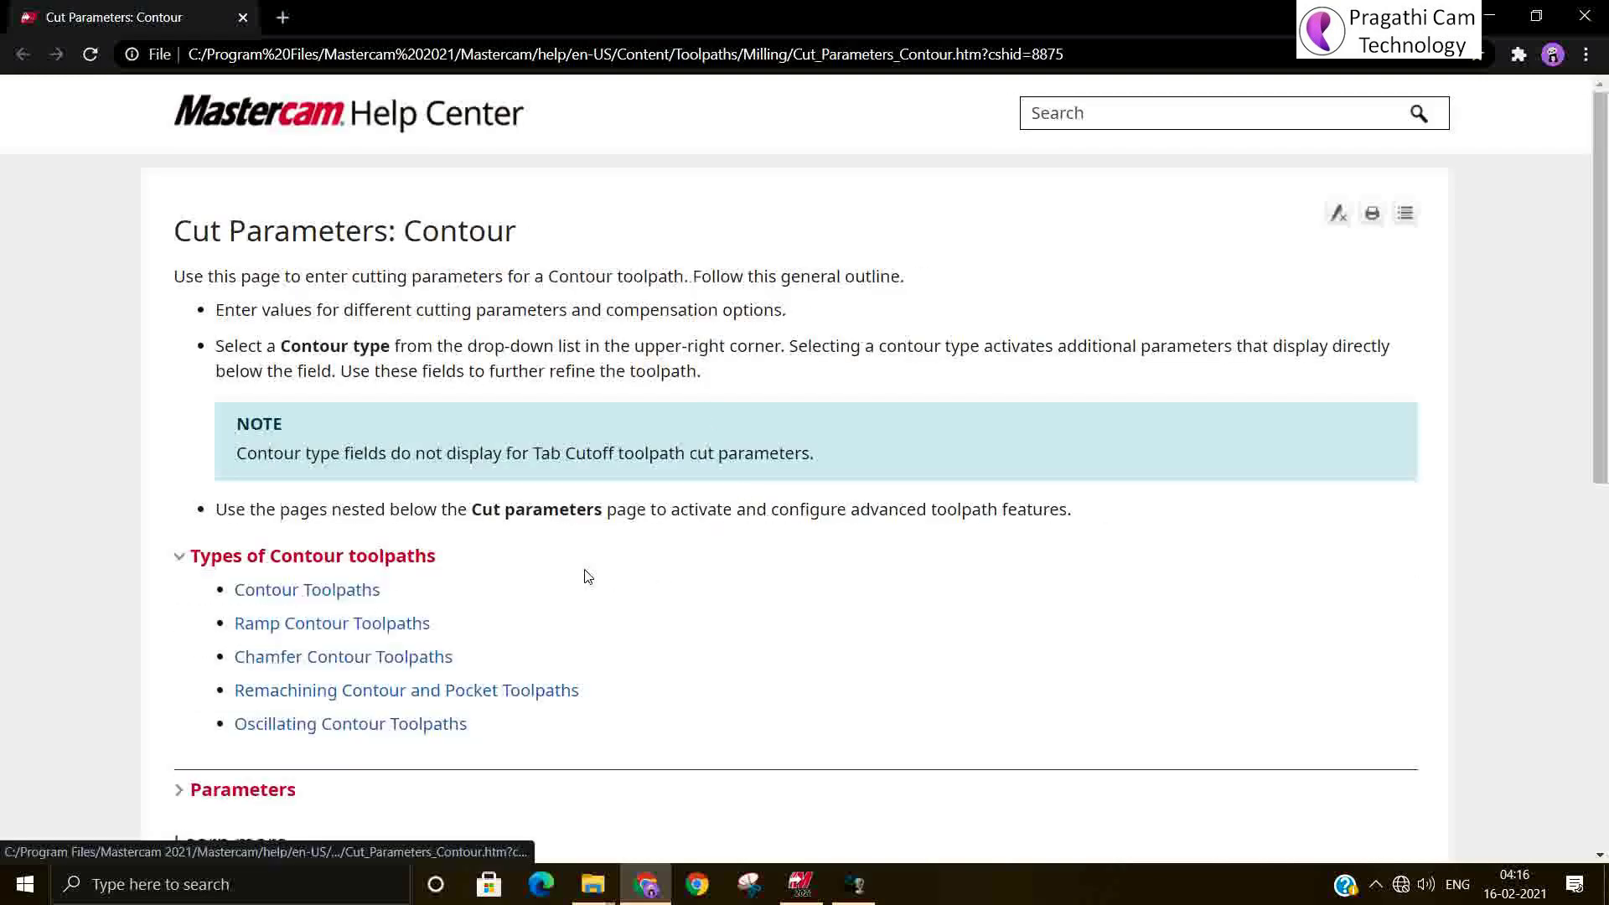
pyautogui.click(367, 626)
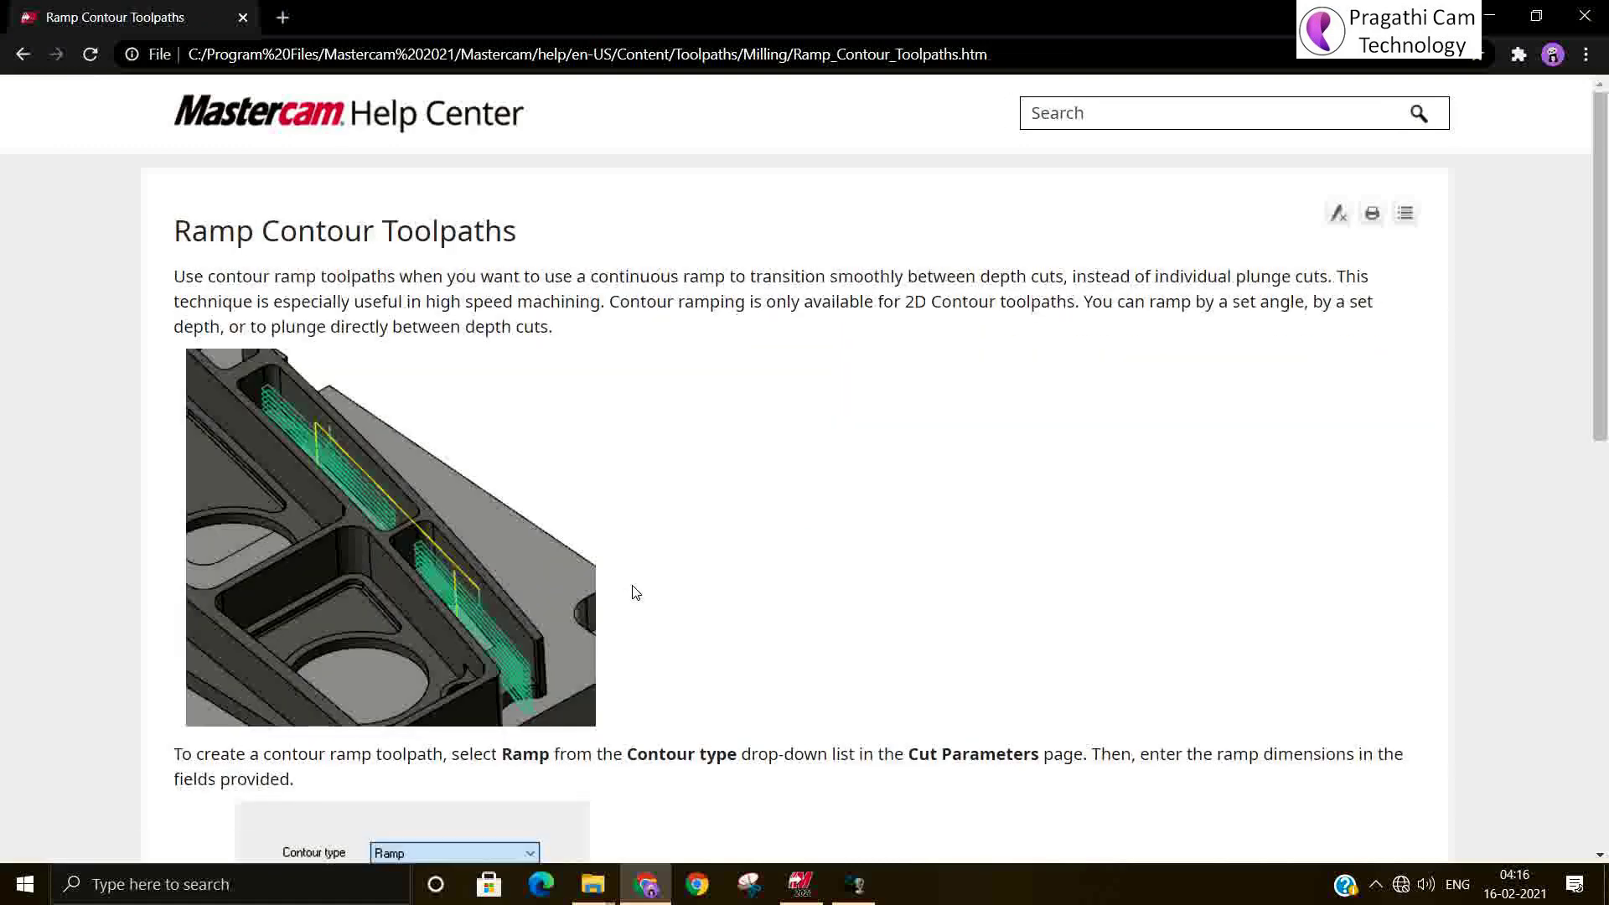
# Step: Read the Ramp Contour Toolpaths help topic, covering when ramping is used, how it is selected and the related topics
pyautogui.scroll(-1, 635, 593)
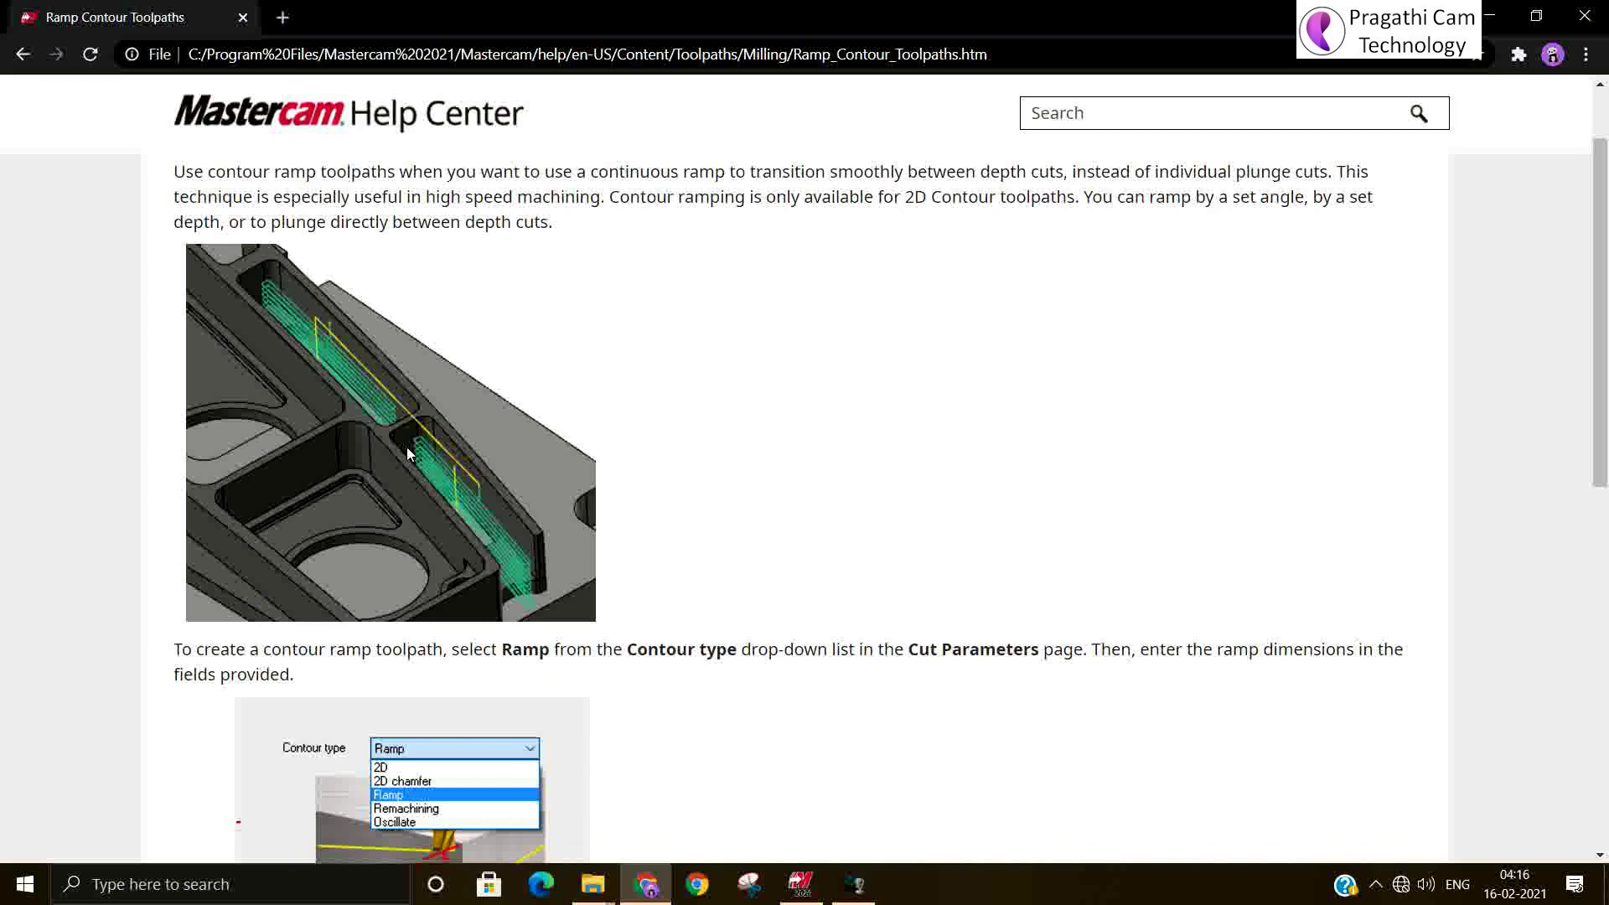
pyautogui.scroll(-5, 503, 476)
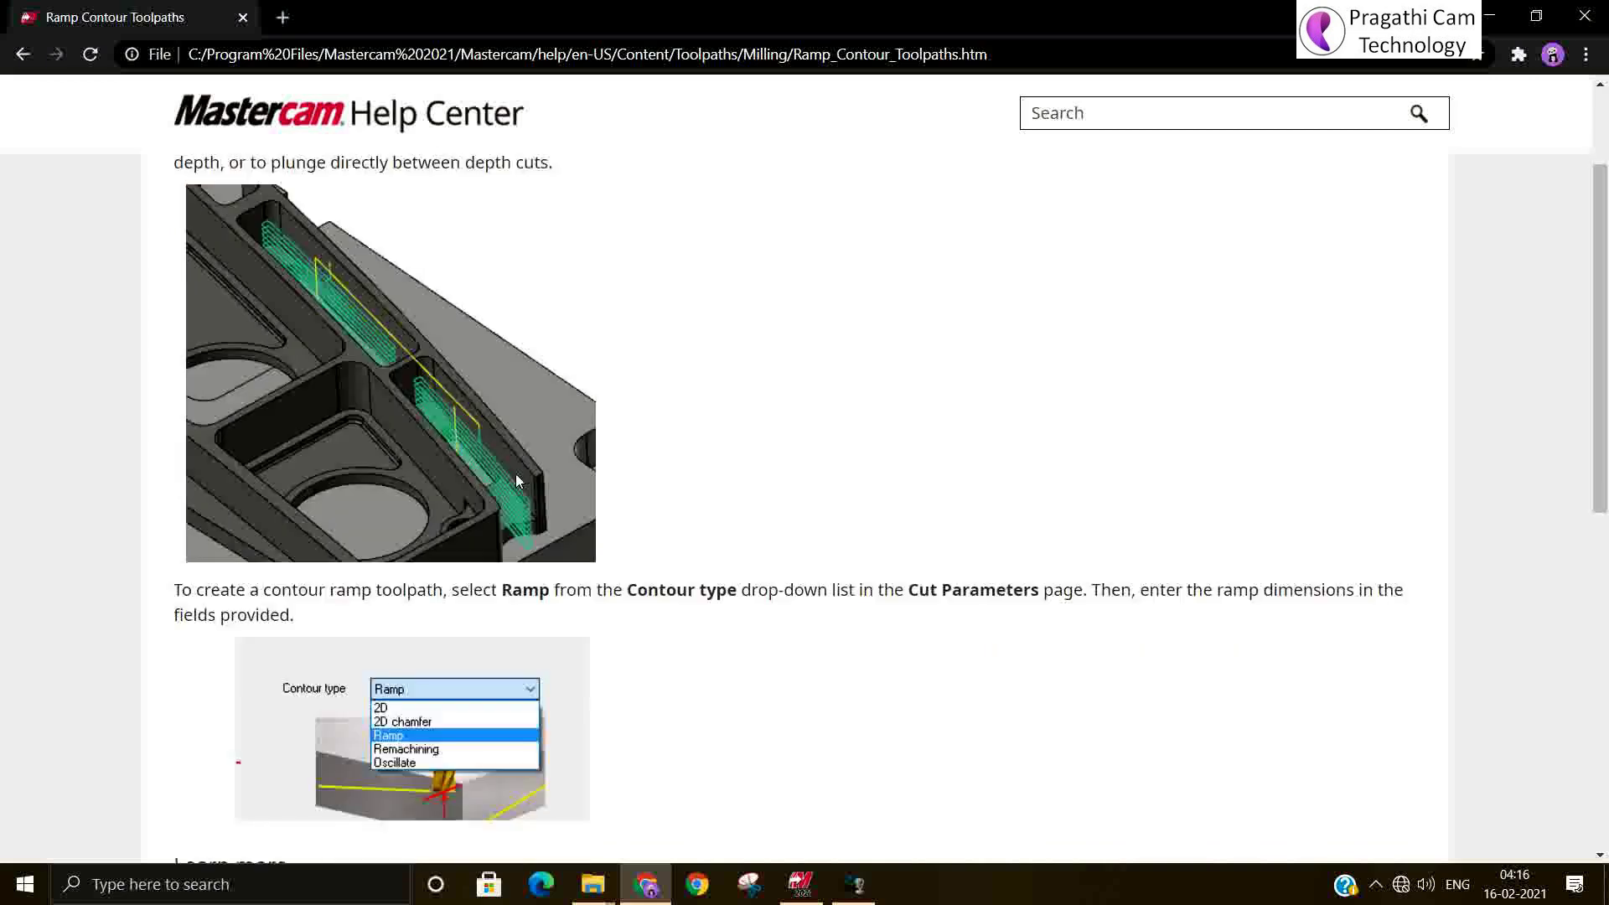
pyautogui.scroll(6, 519, 480)
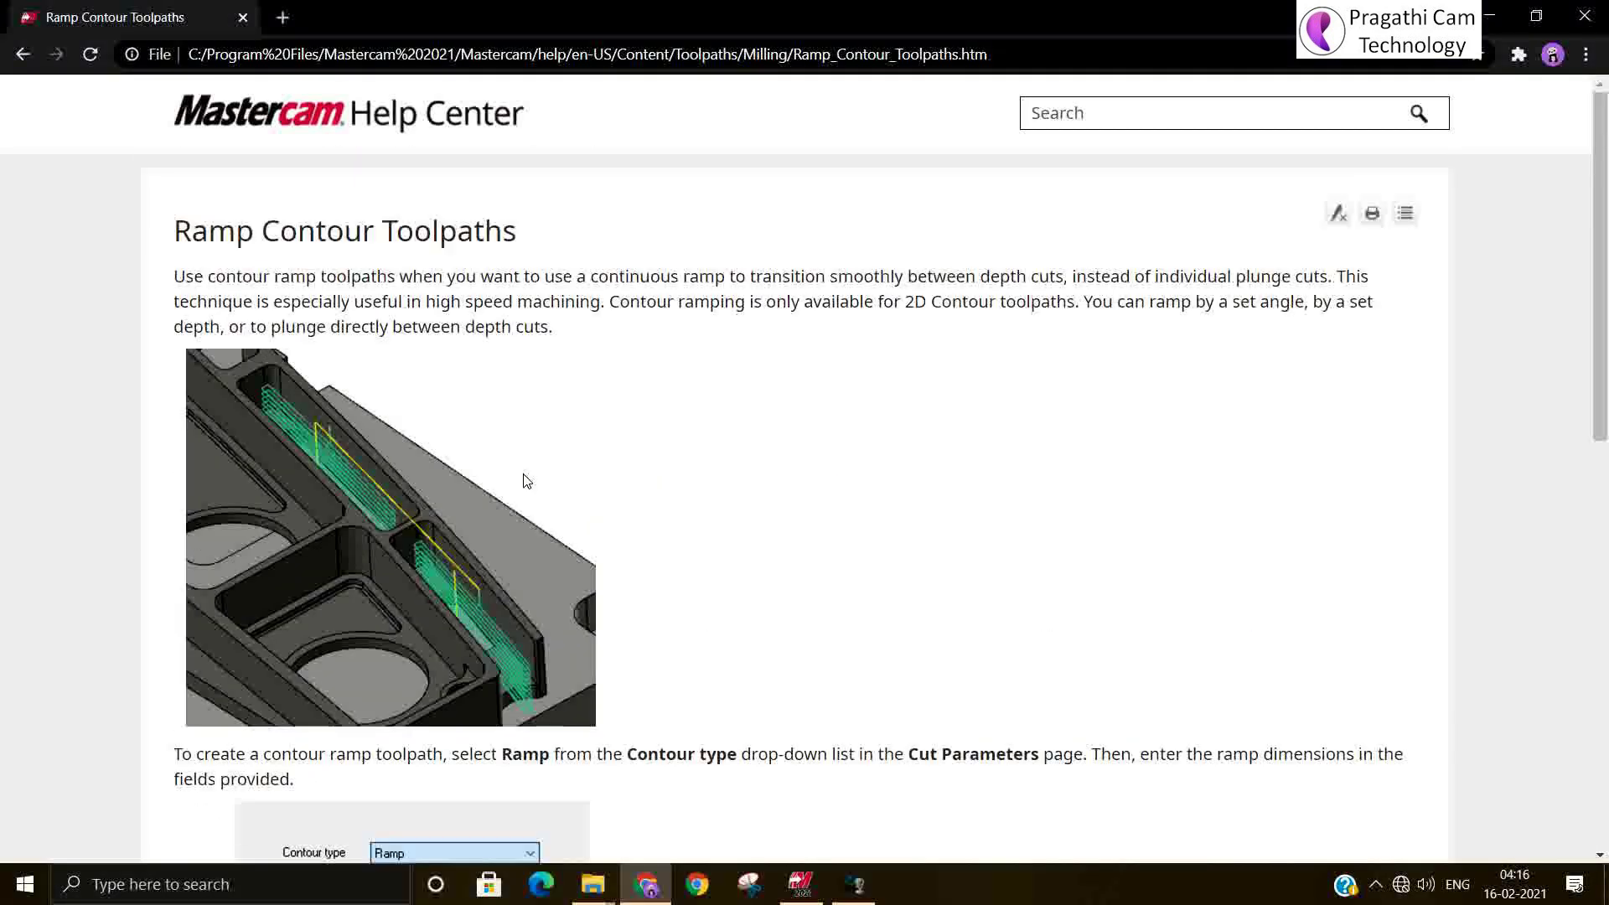
pyautogui.scroll(-4, 461, 457)
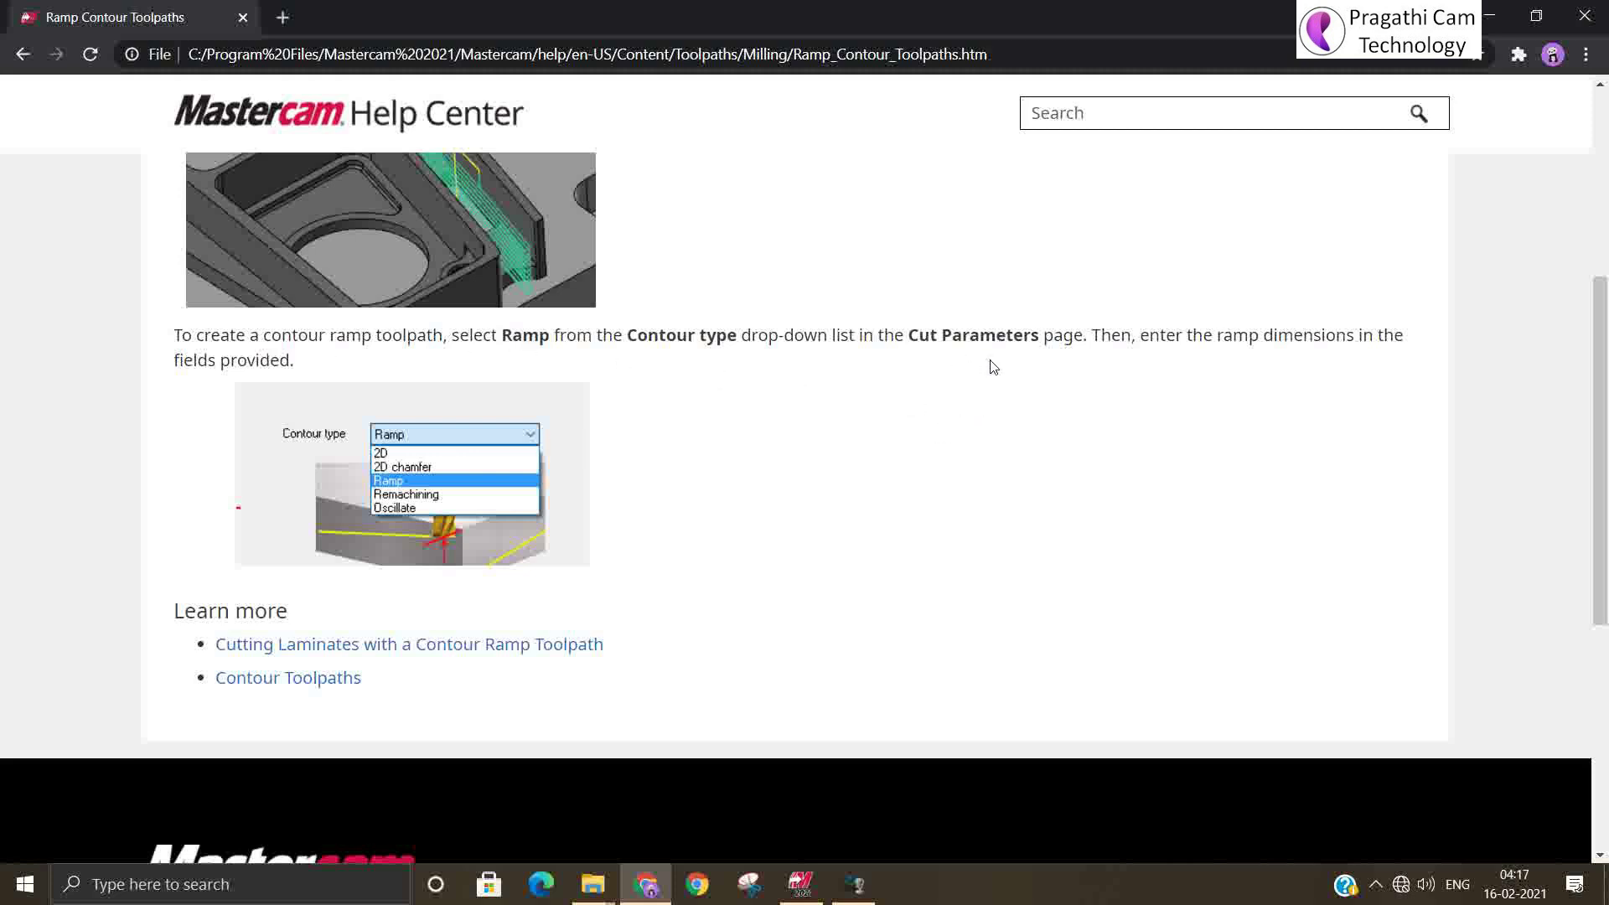
pyautogui.scroll(5, 1199, 415)
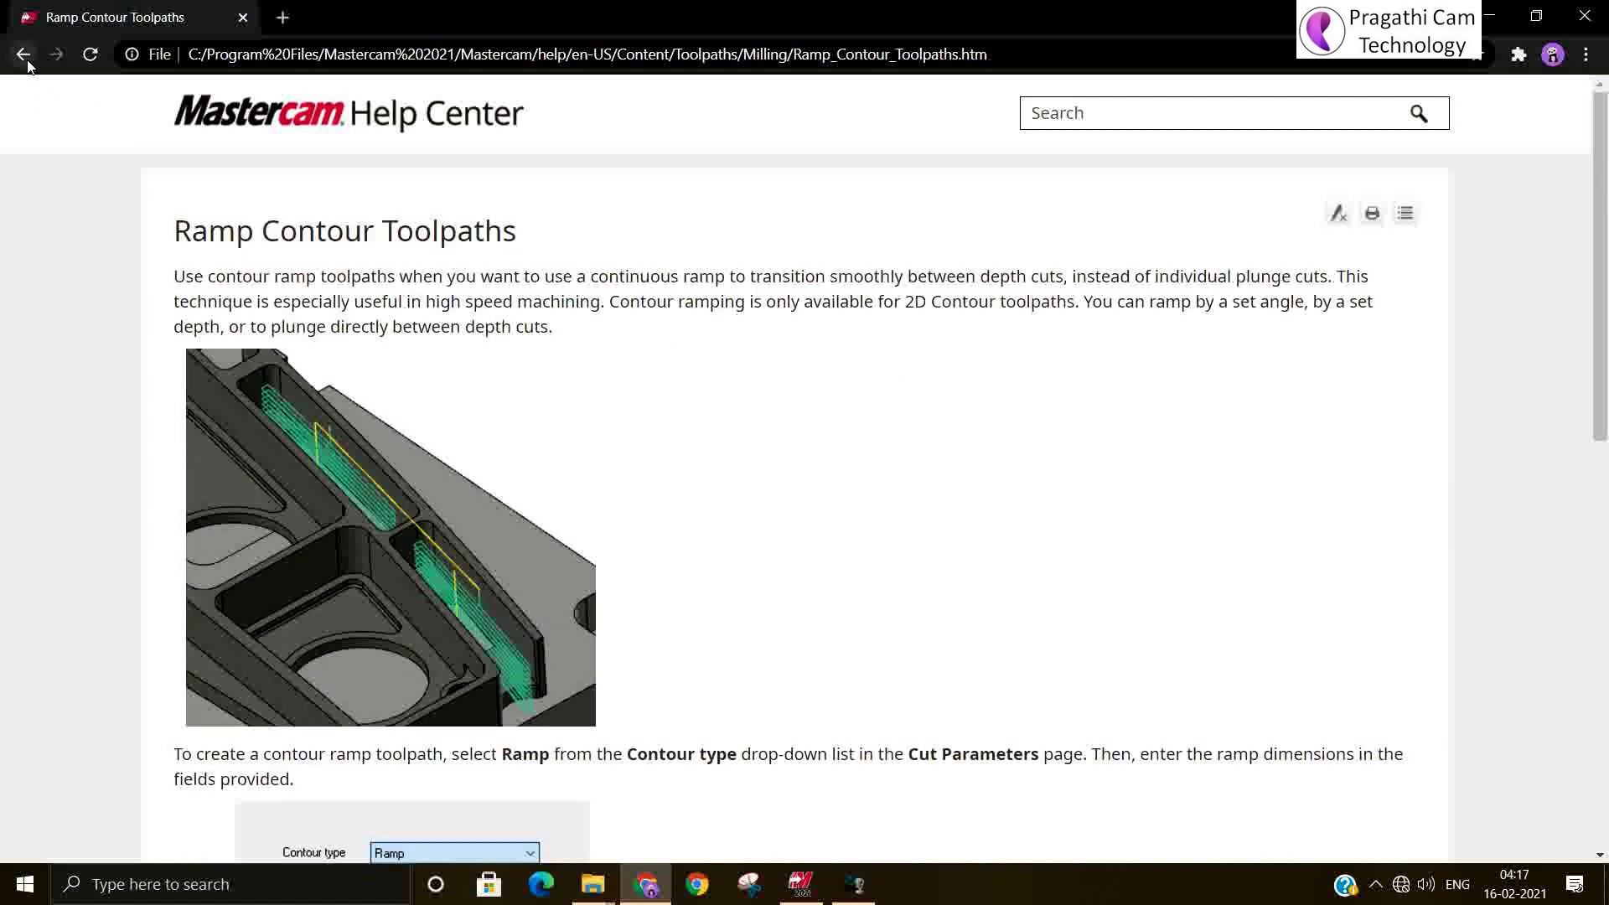
pyautogui.scroll(-10, 669, 650)
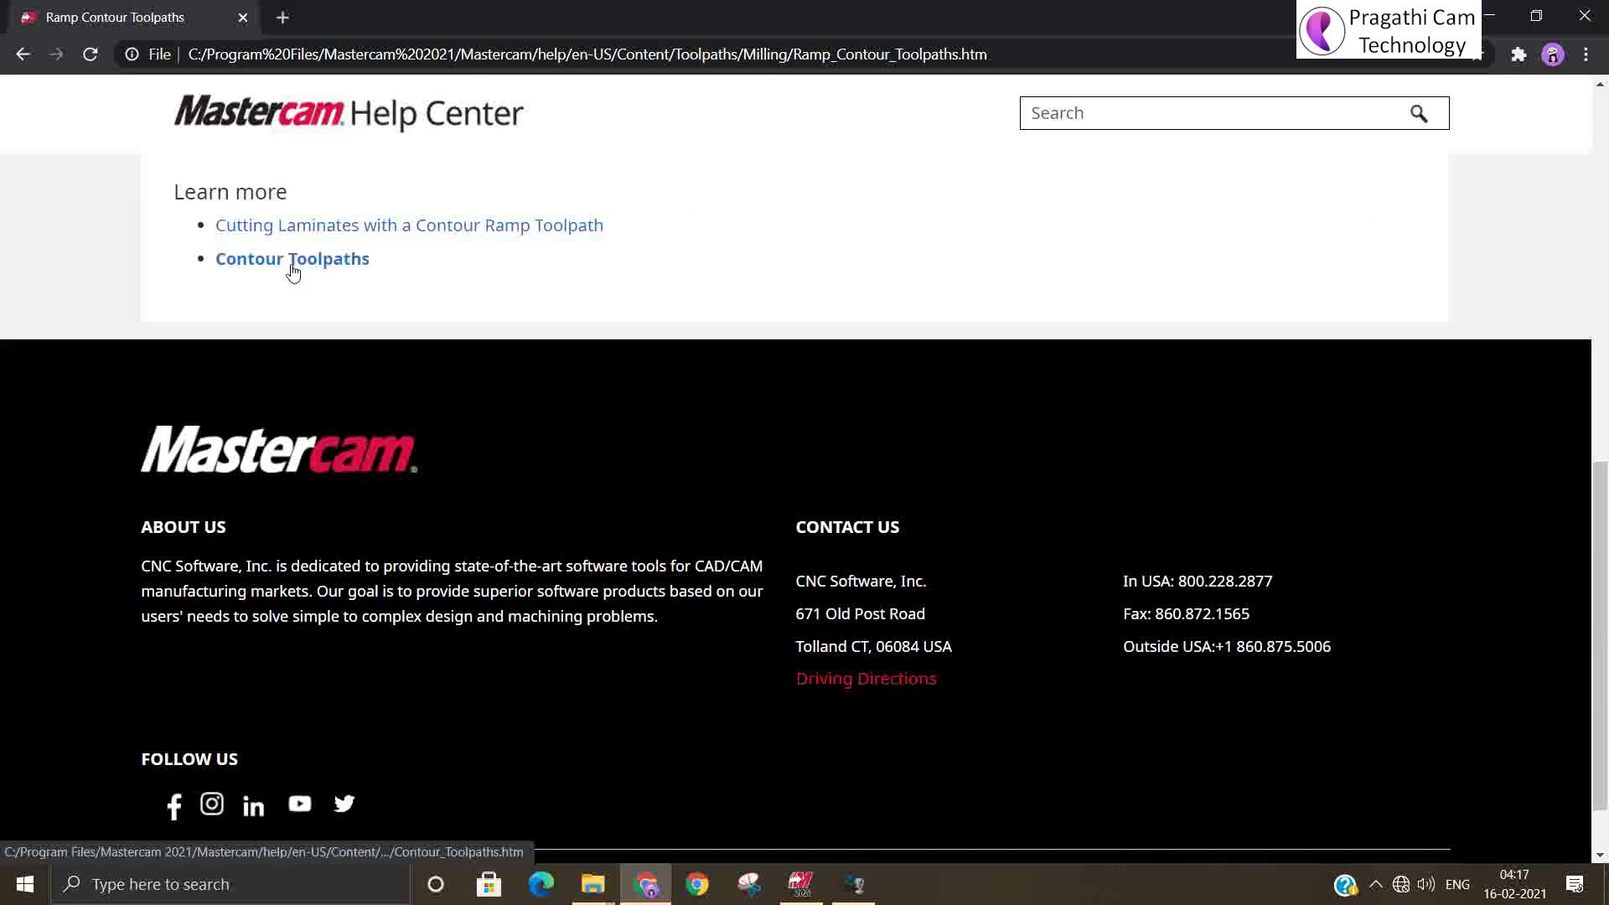
# Step: Return to the contour Cut Parameters help, review the parameter descriptions from compensation type to maintain sharp corners, and close the help
pyautogui.click(23, 54)
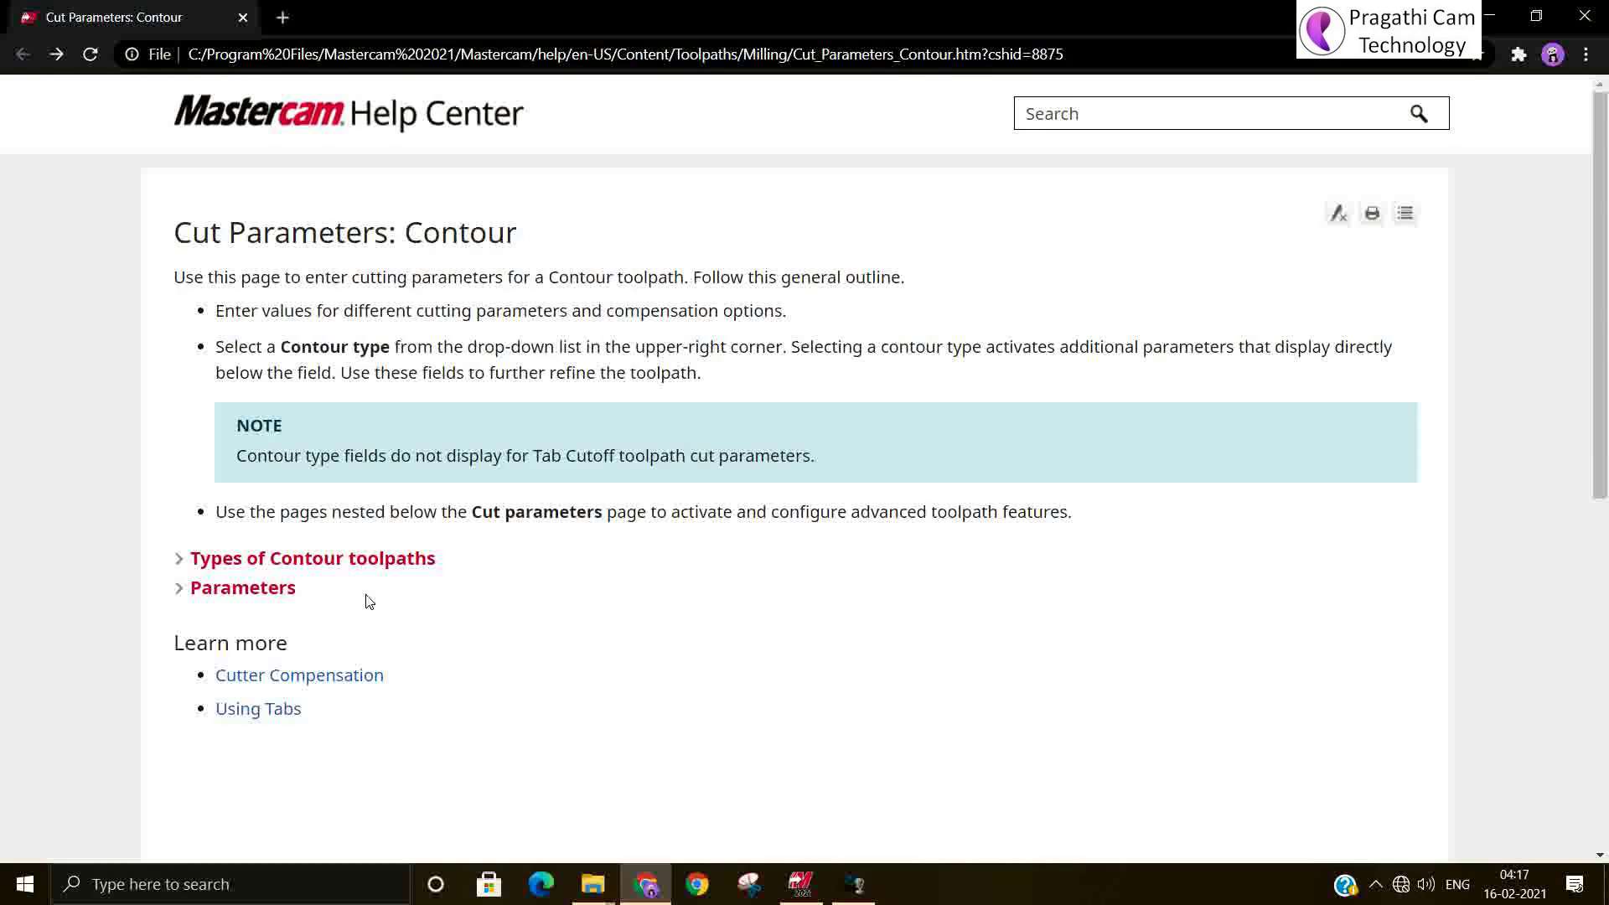
pyautogui.click(285, 590)
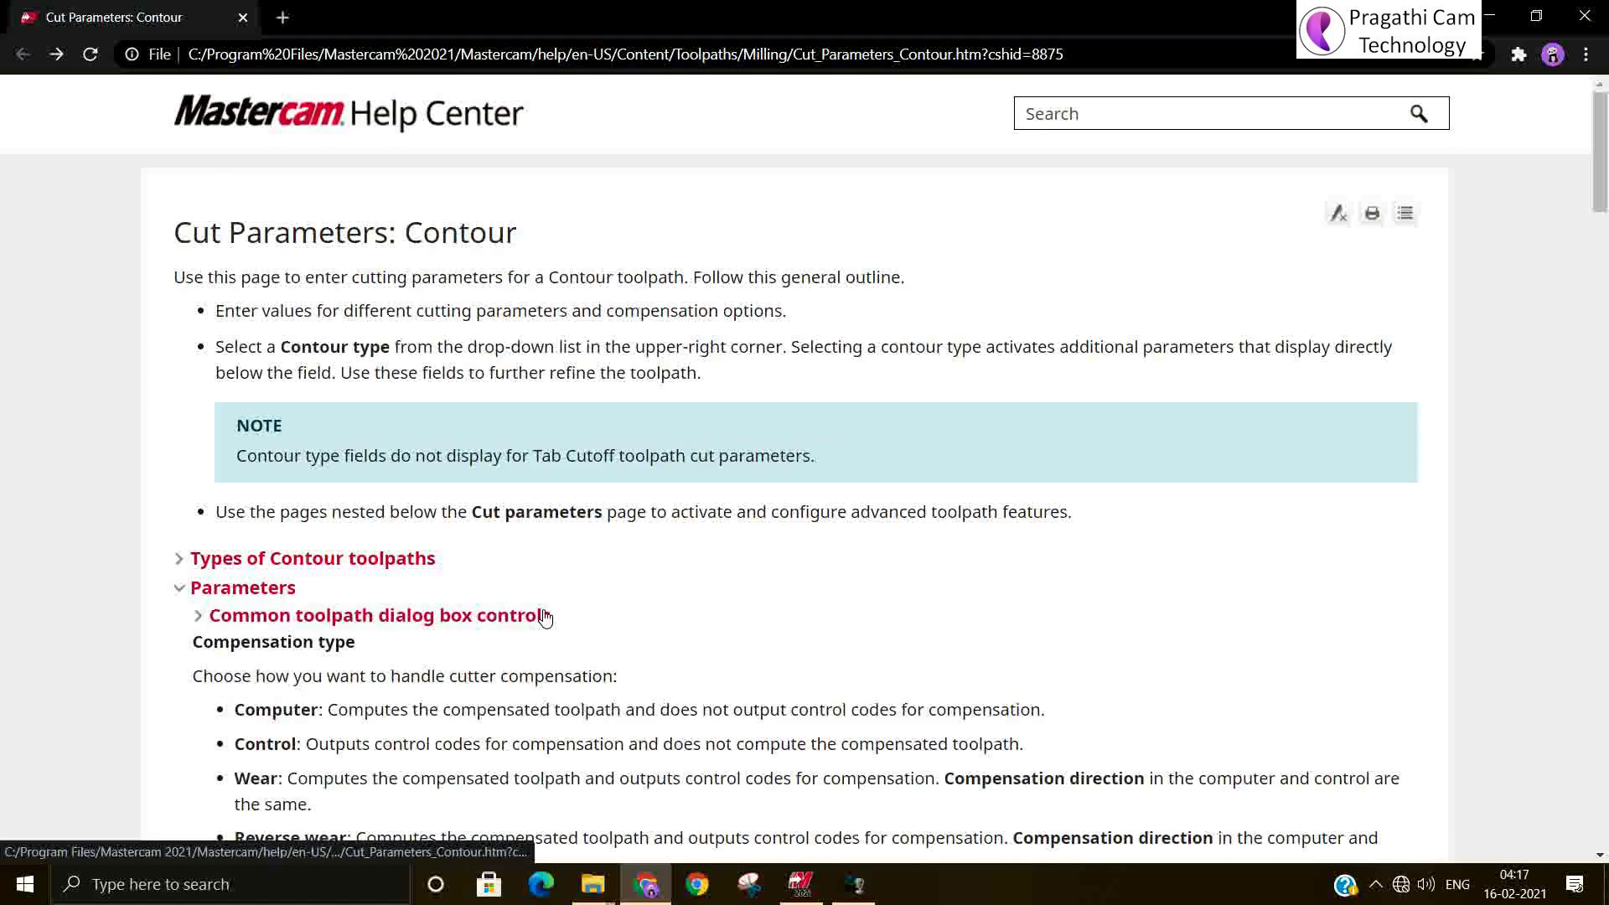
pyautogui.scroll(-5, 545, 617)
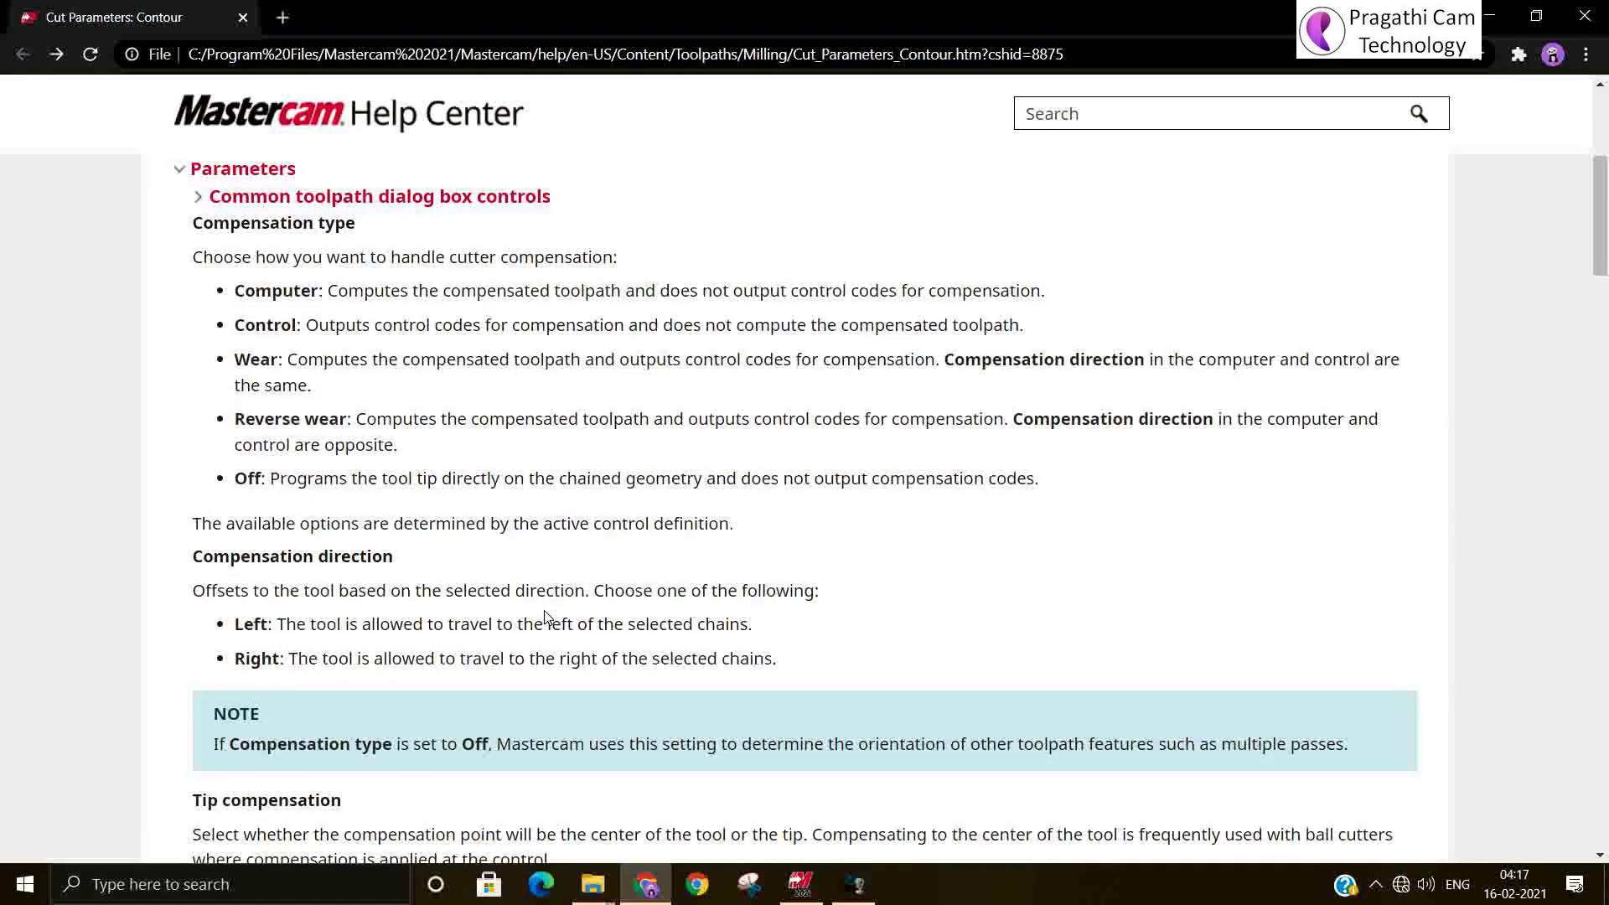
pyautogui.scroll(-4, 544, 617)
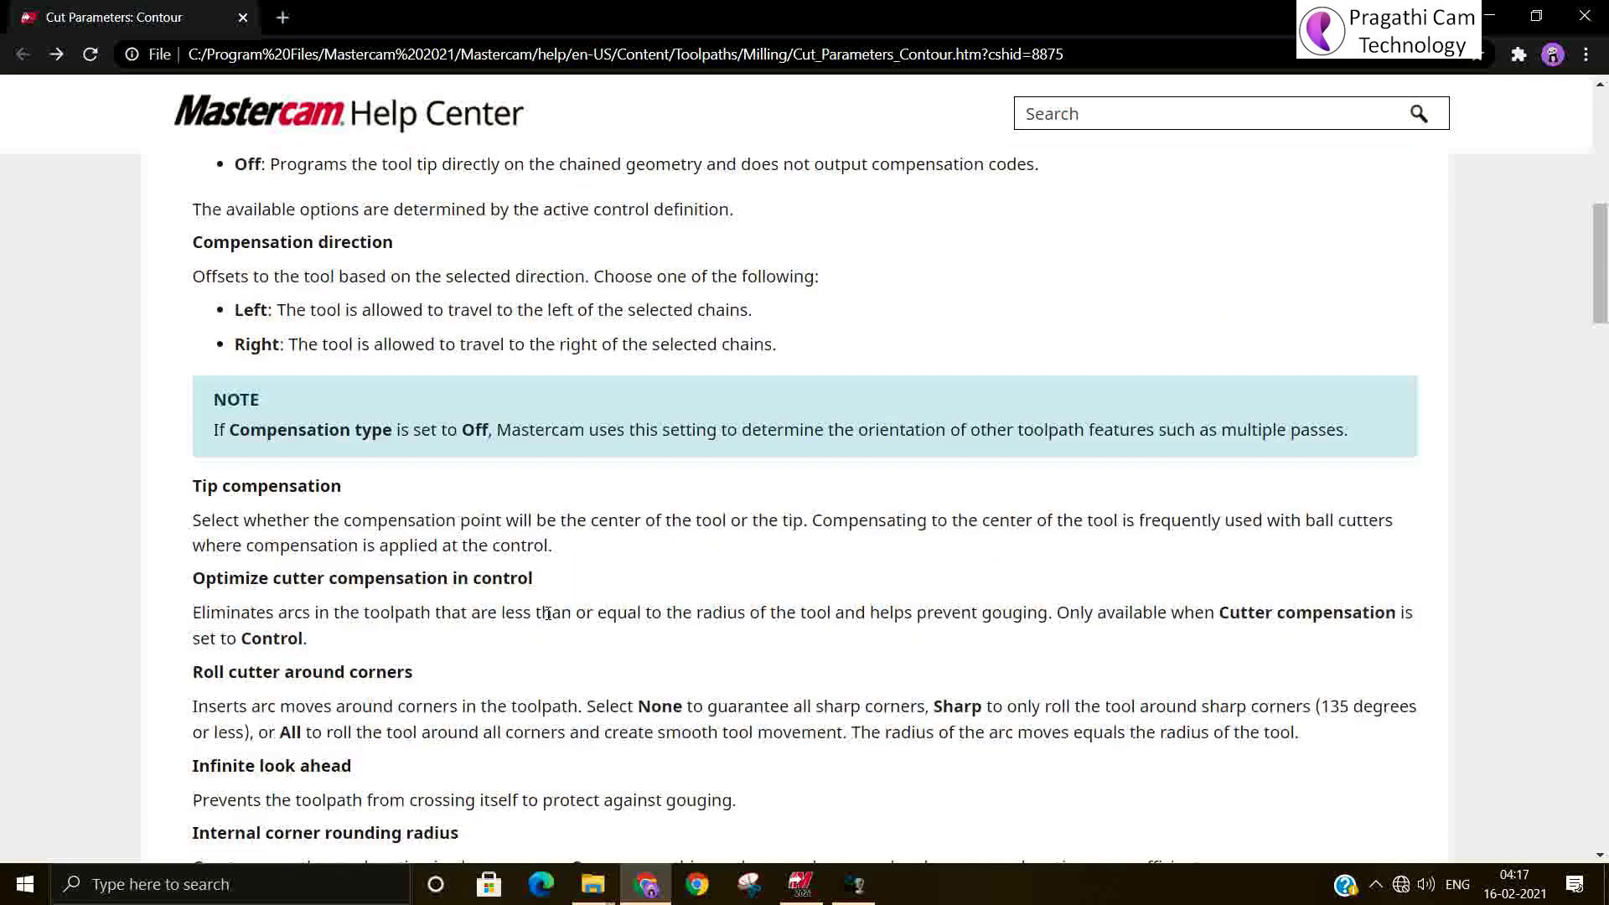
pyautogui.scroll(-3, 548, 615)
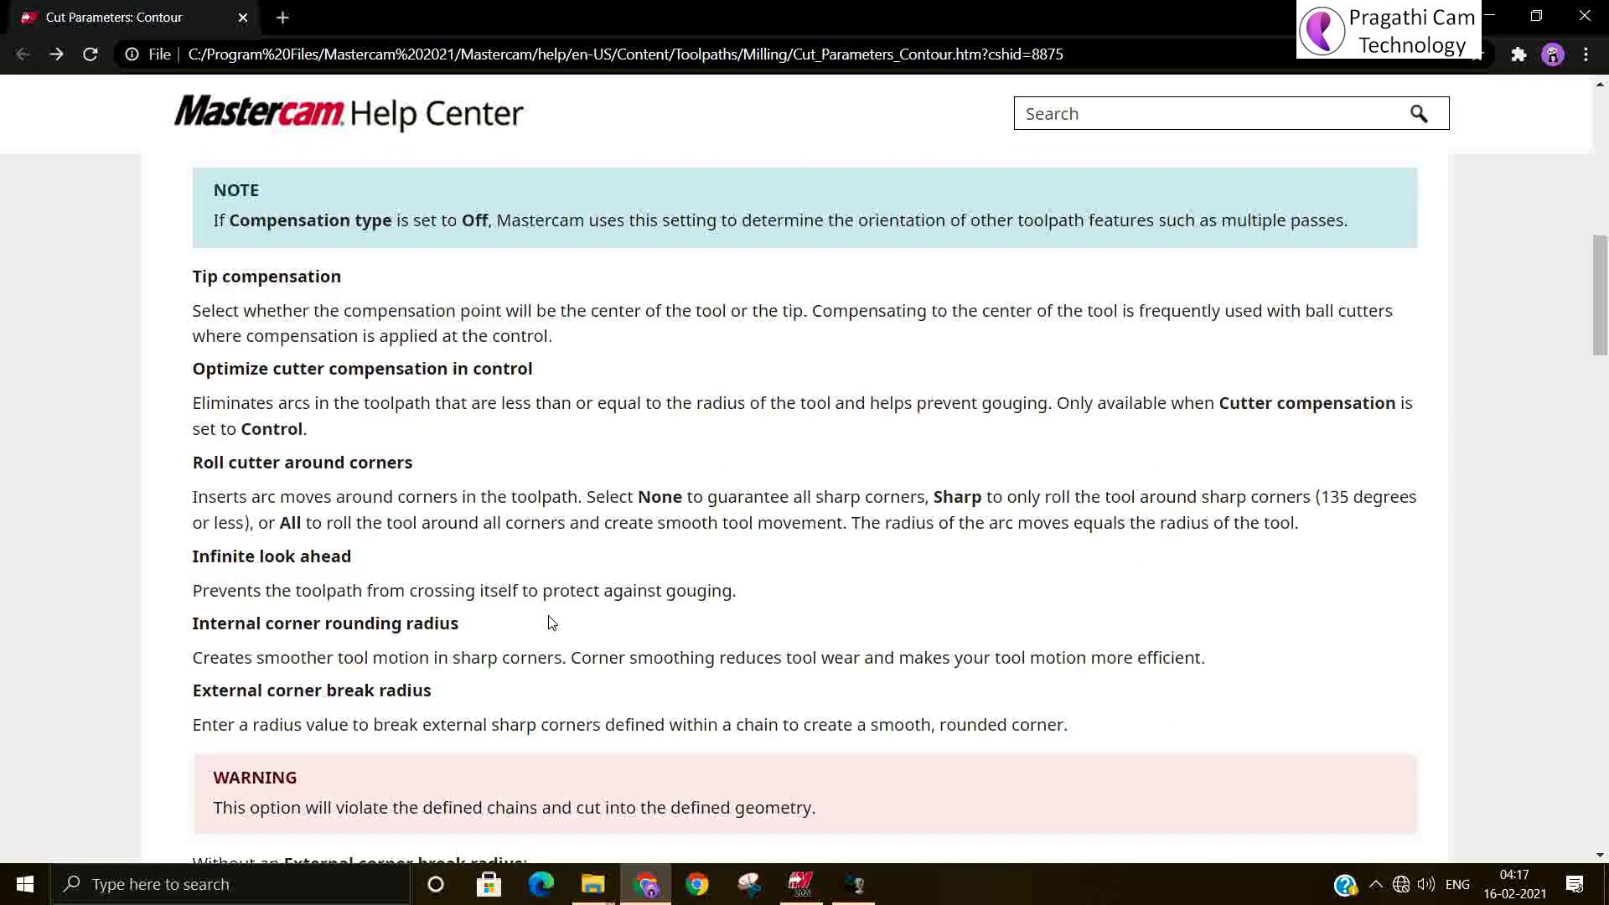
pyautogui.scroll(-3, 551, 622)
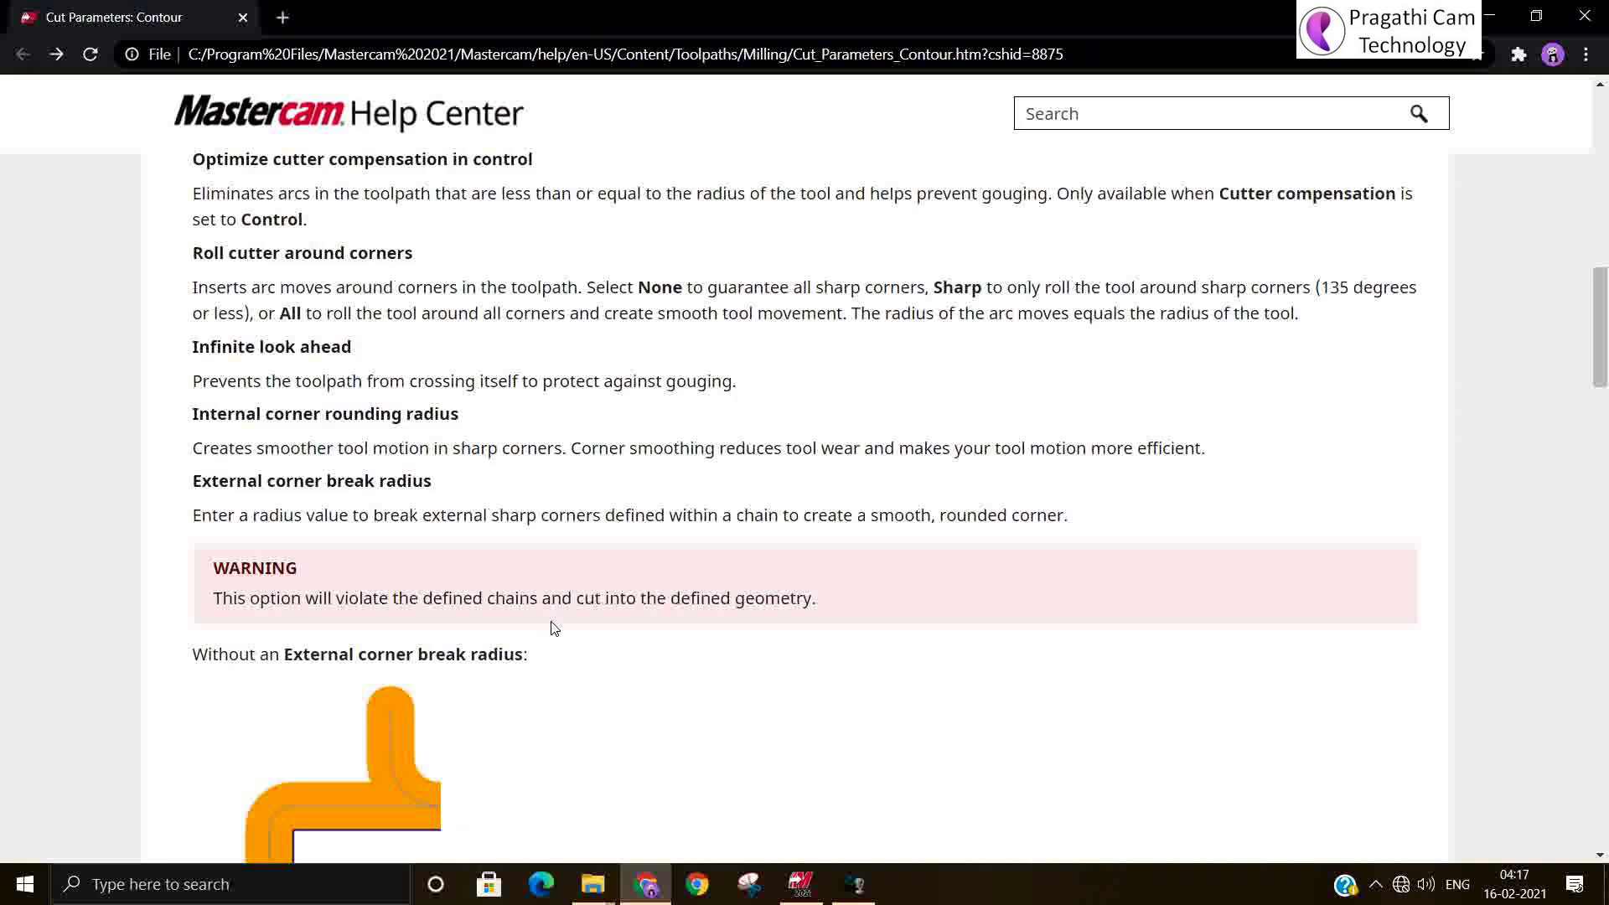
pyautogui.scroll(-1, 554, 629)
pyautogui.scroll(-7, 554, 630)
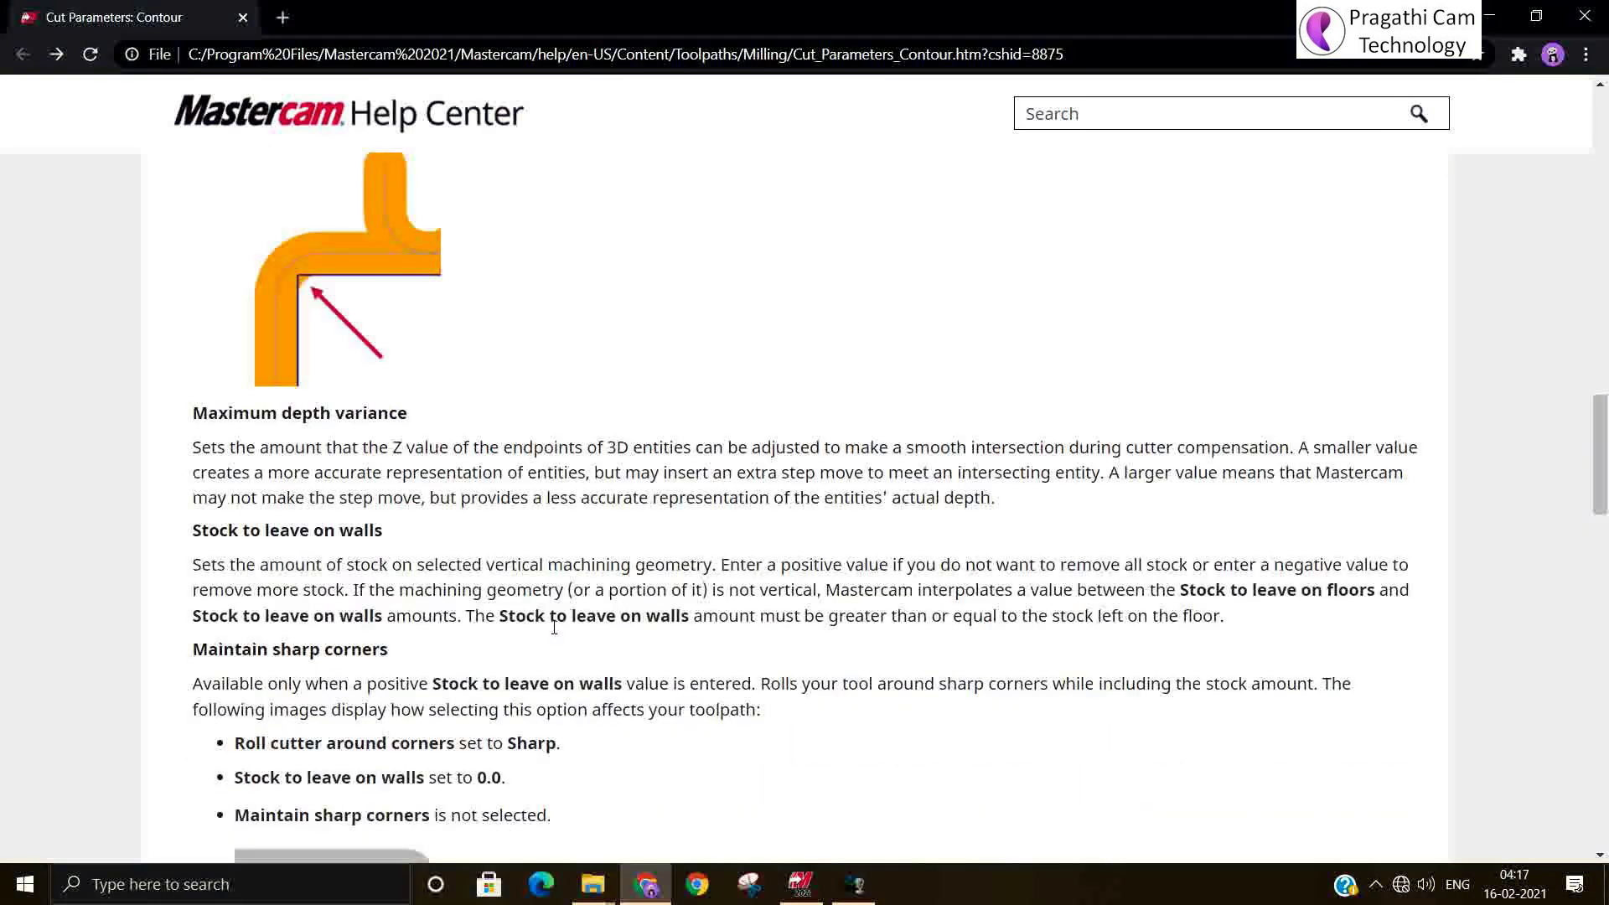
pyautogui.scroll(-3, 553, 628)
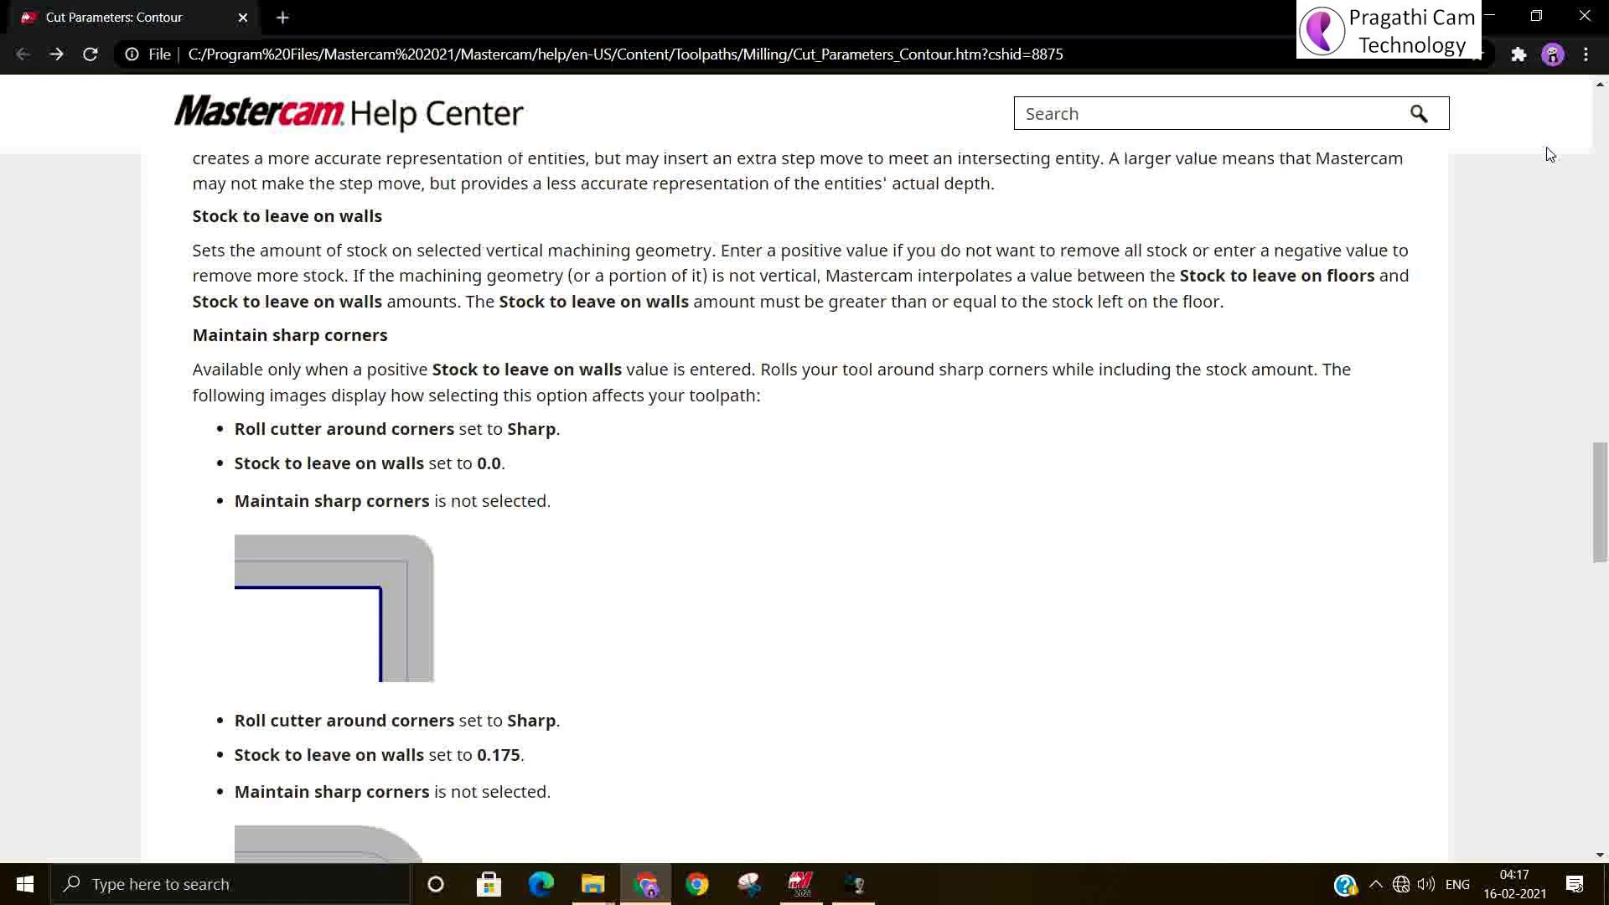
pyautogui.click(1584, 16)
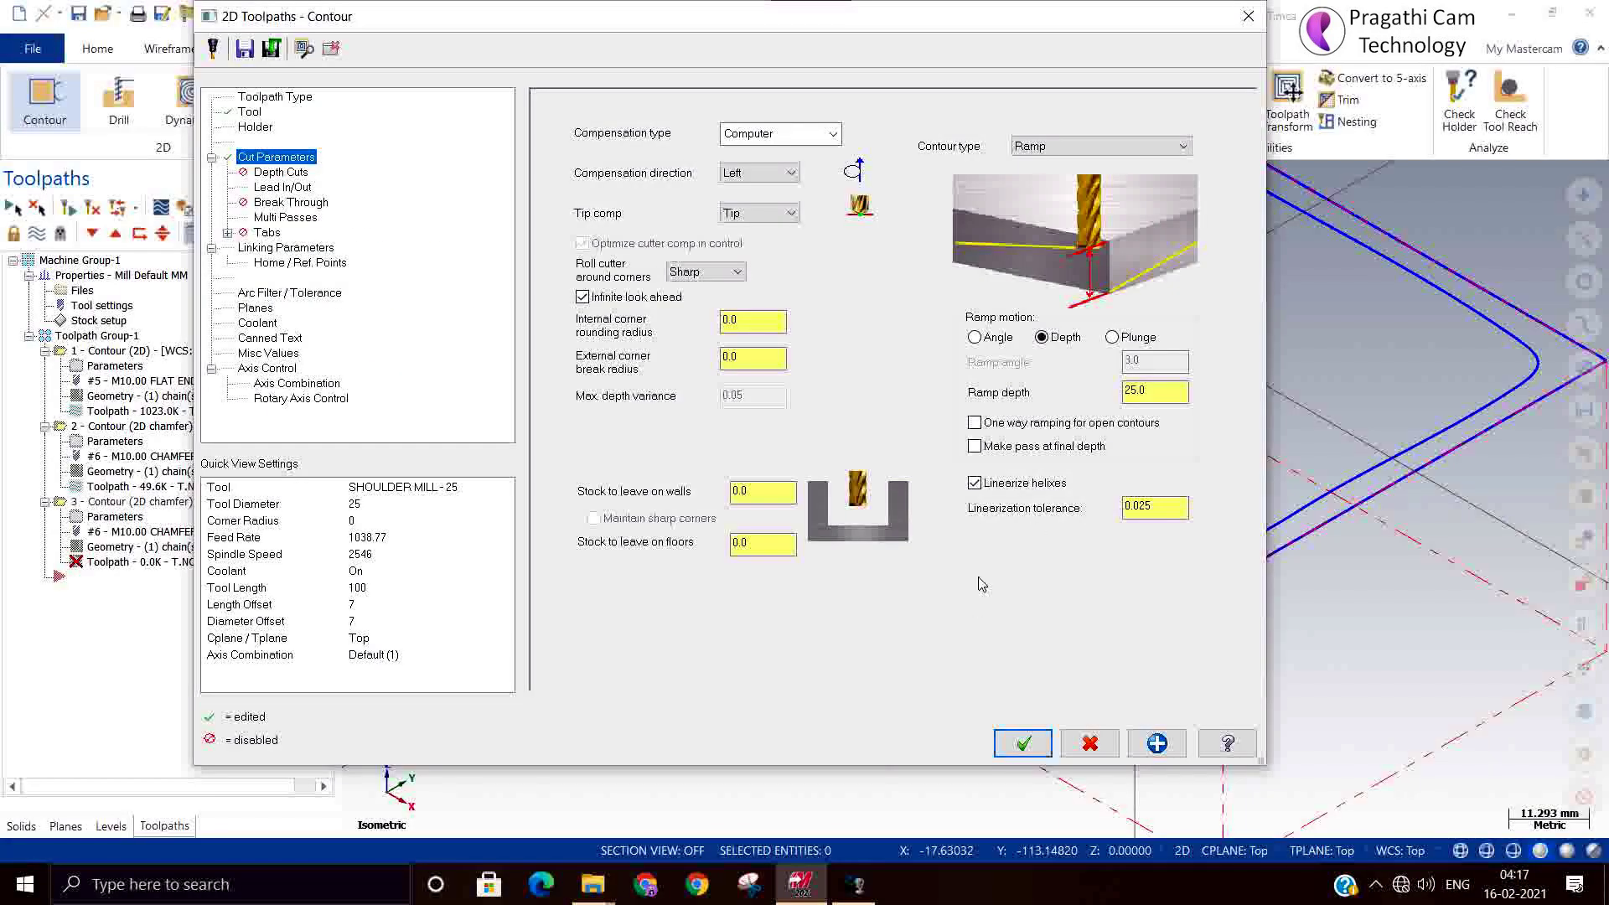
# Step: Create the ramp contour operation and set its linking depth to -10
pyautogui.click(1023, 743)
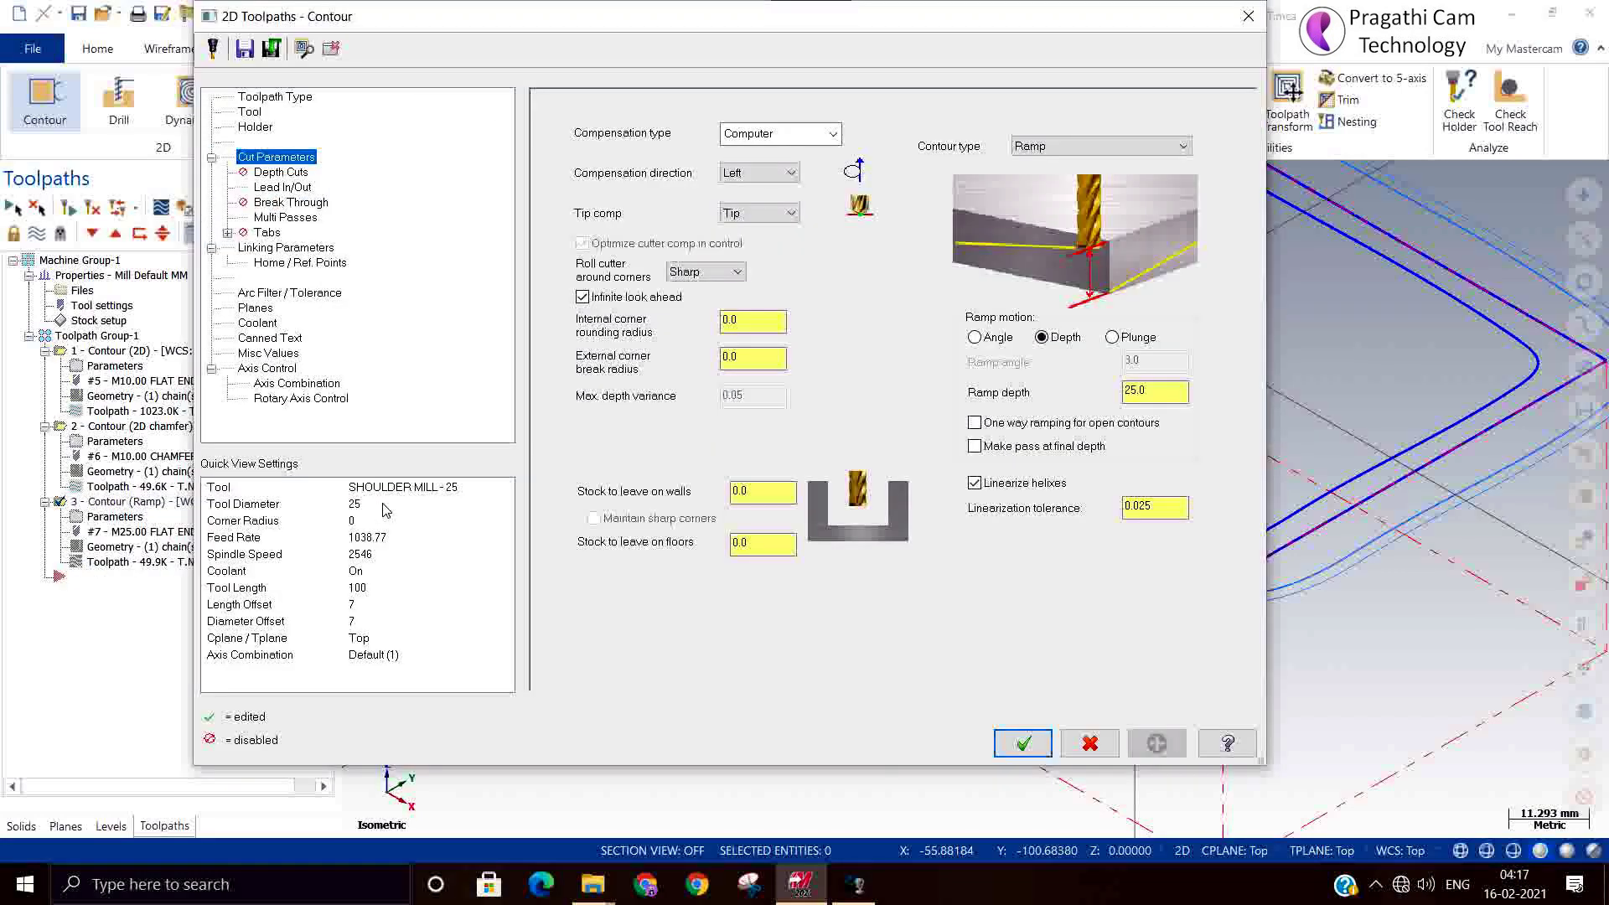
pyautogui.click(273, 248)
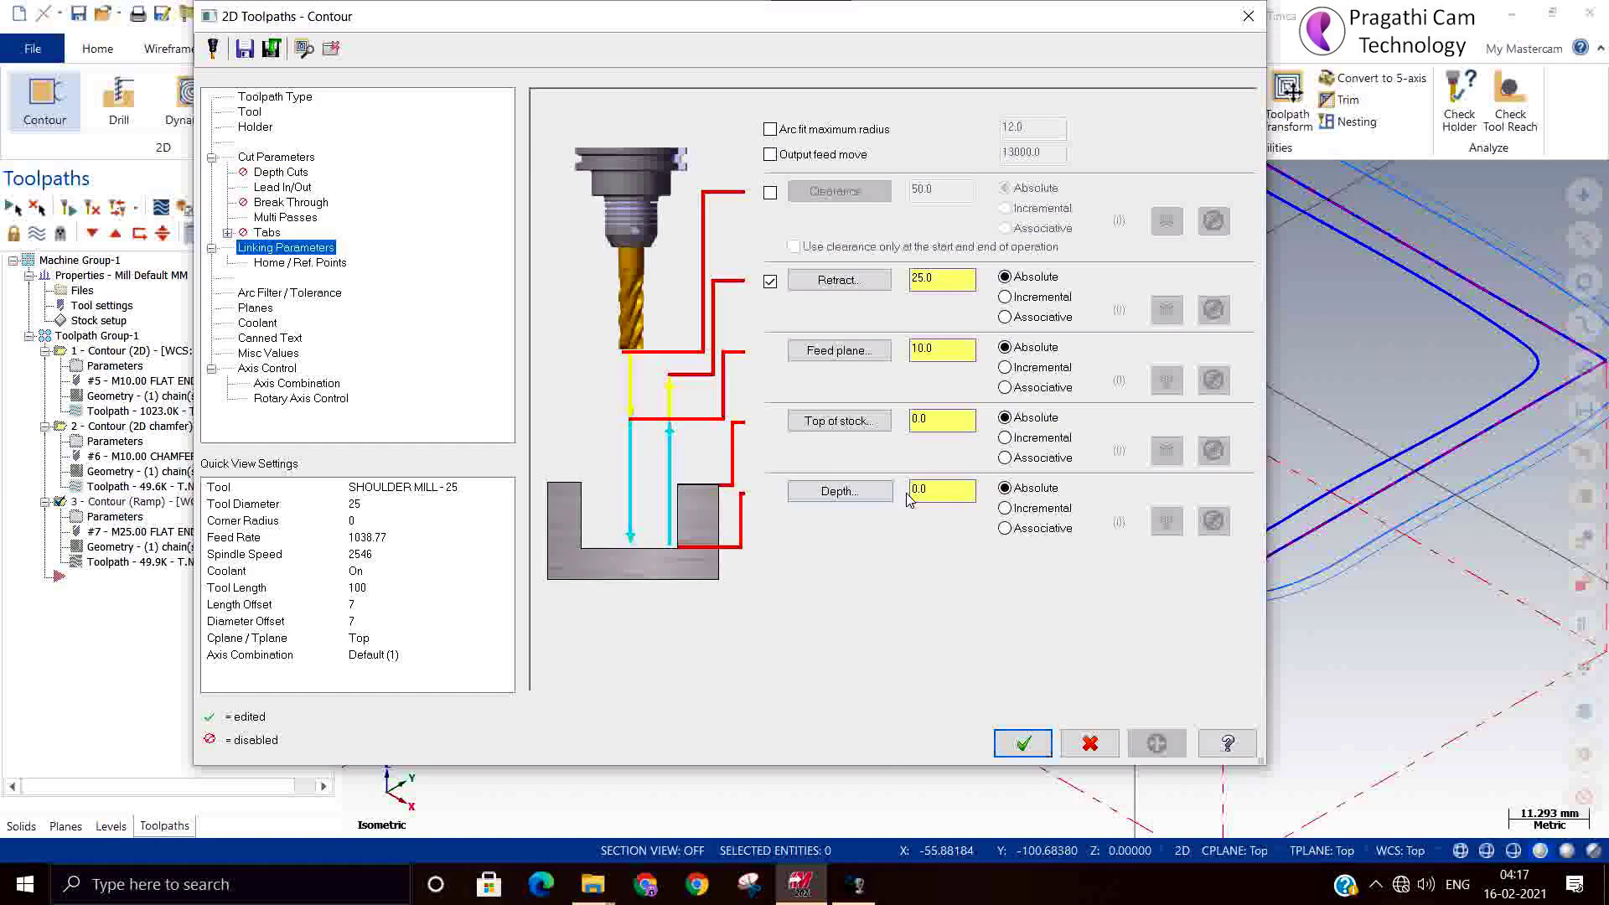
pyautogui.write('-10')
pyautogui.click(1022, 743)
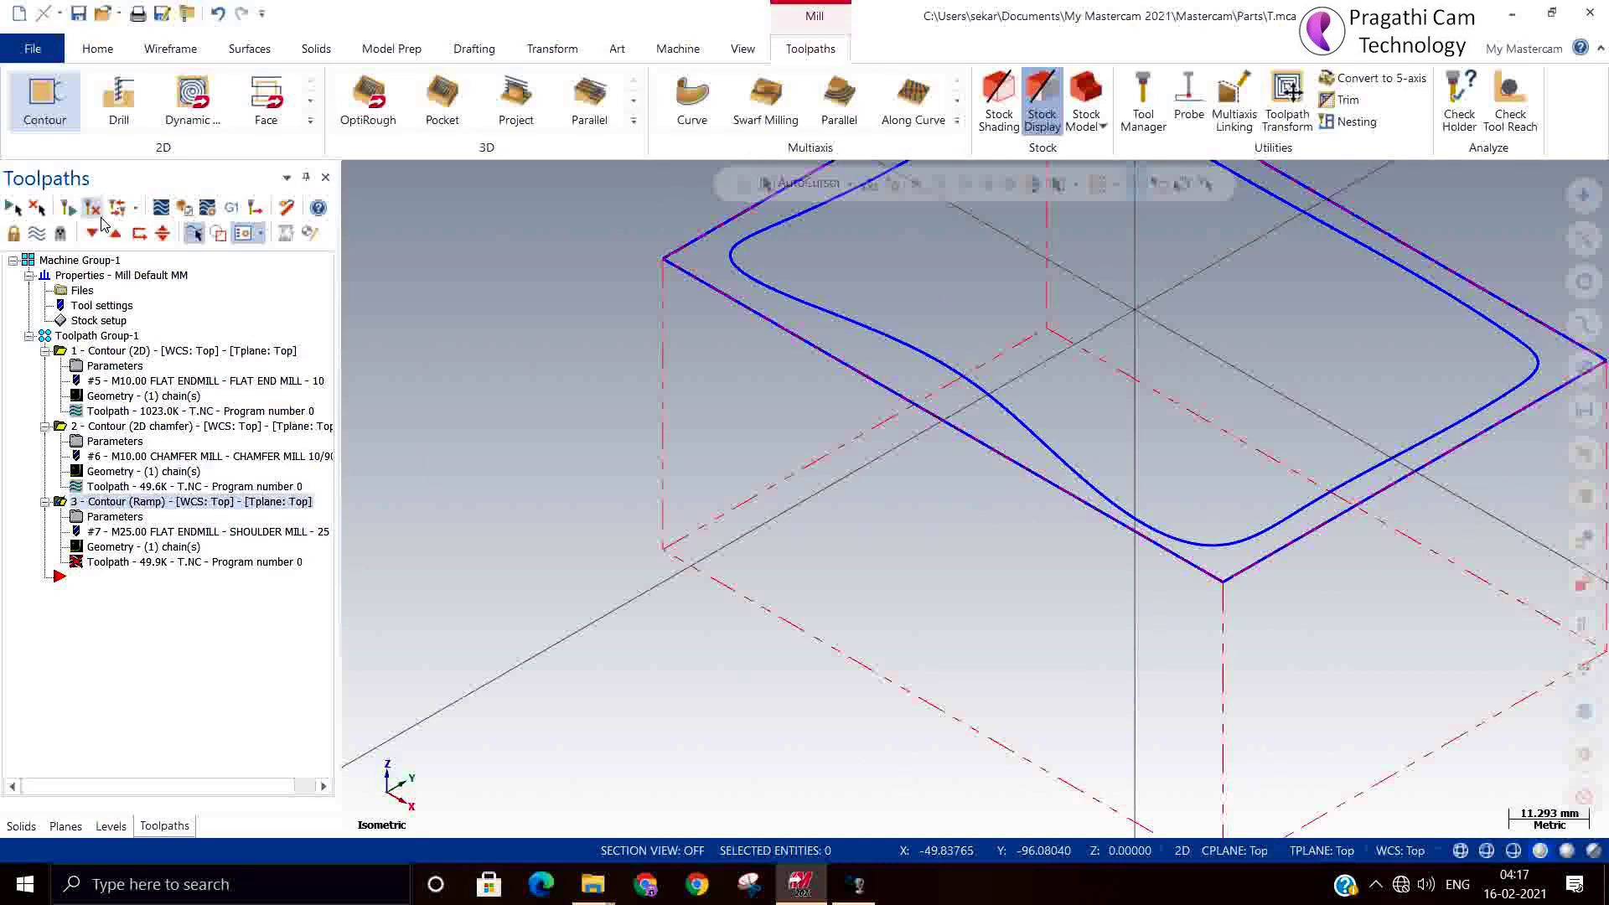
# Step: Disable Lead In/Out for the ramp contour operation and regenerate its toolpath
pyautogui.click(115, 516)
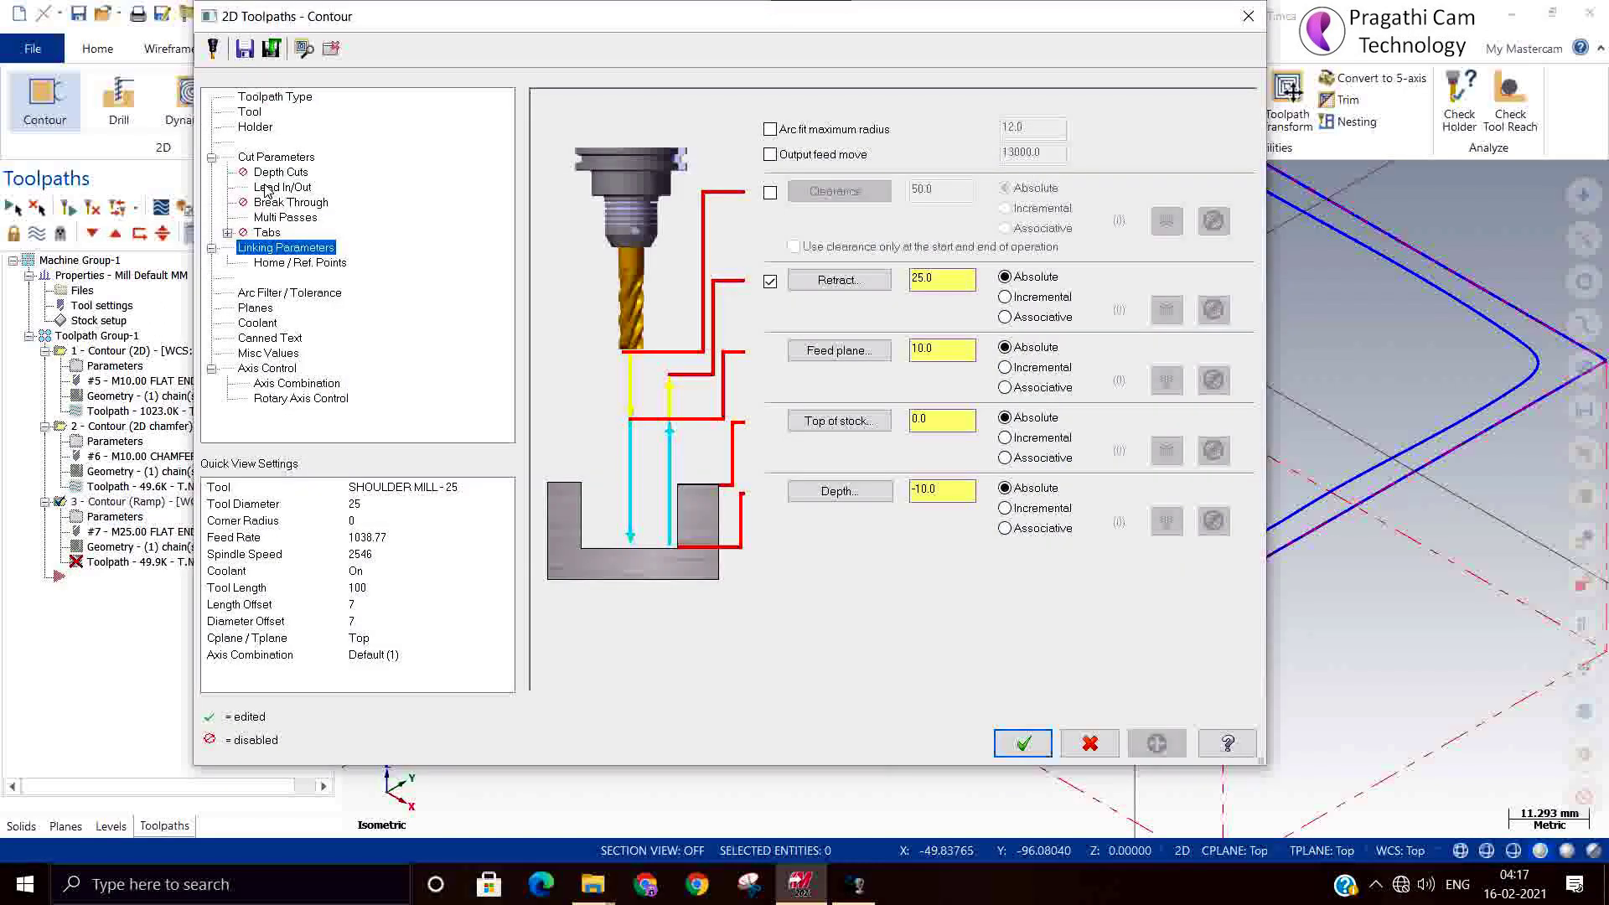
pyautogui.click(268, 189)
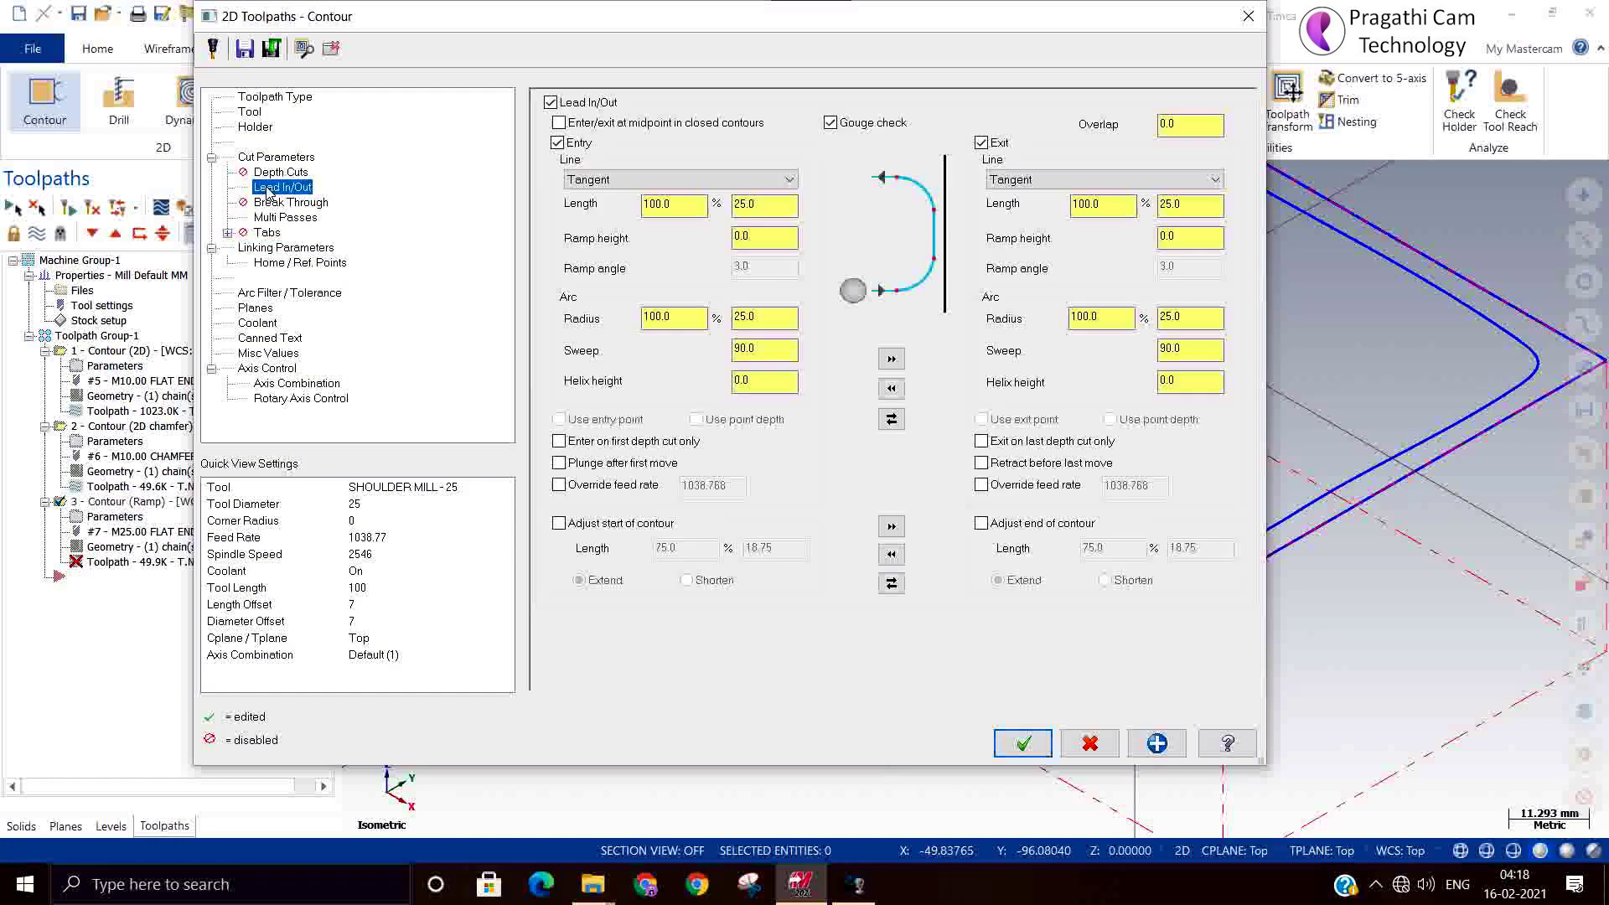
pyautogui.click(551, 102)
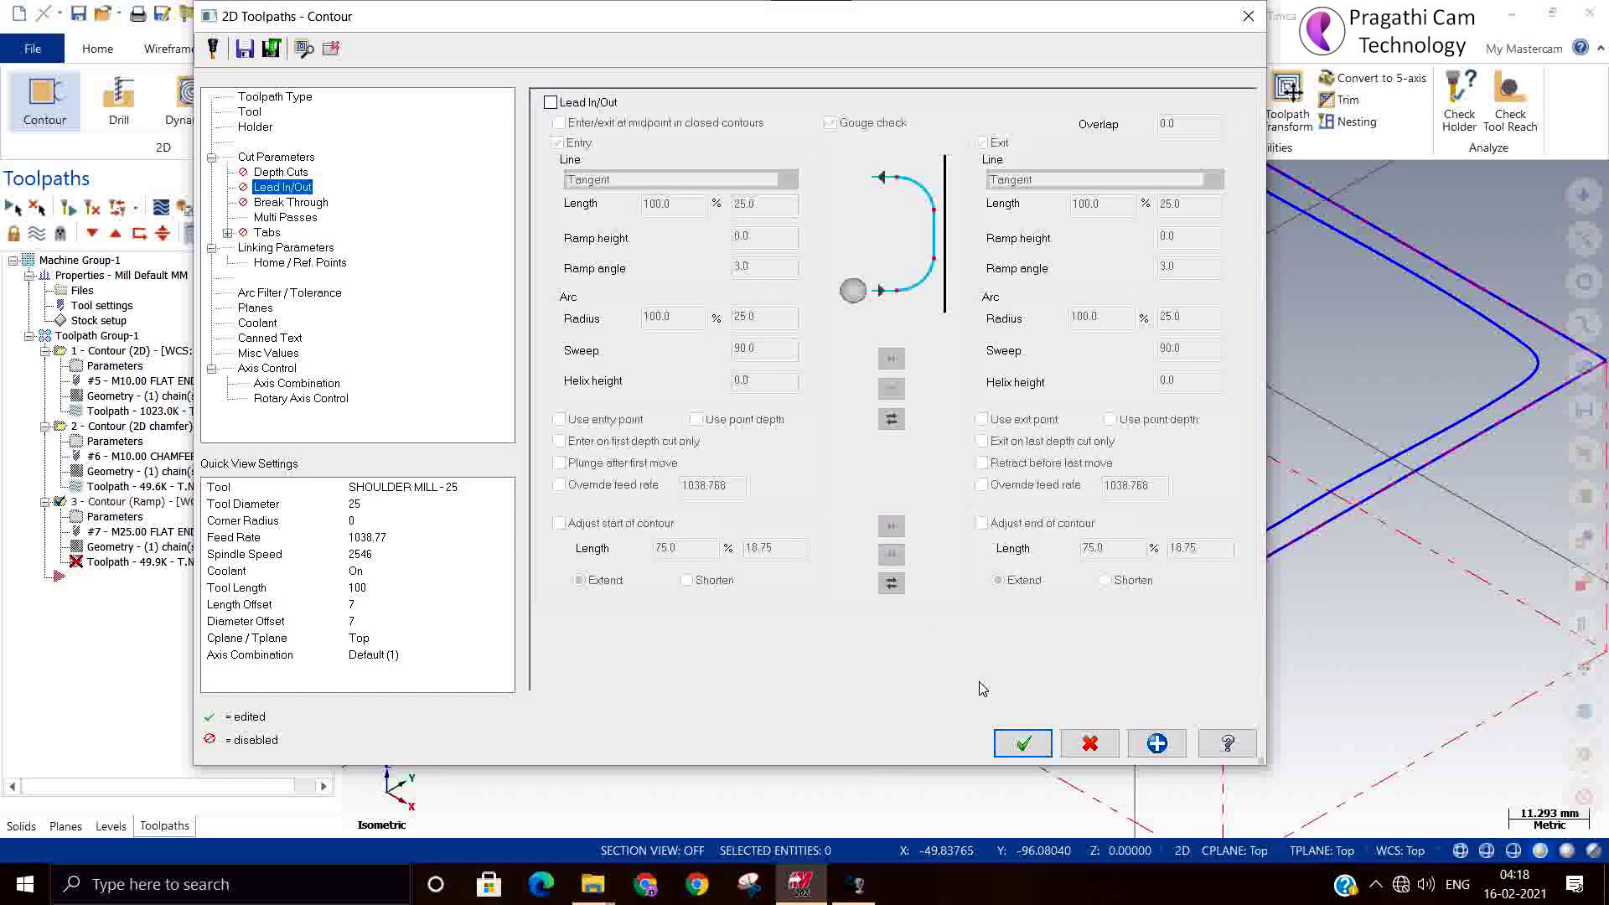
pyautogui.click(1023, 744)
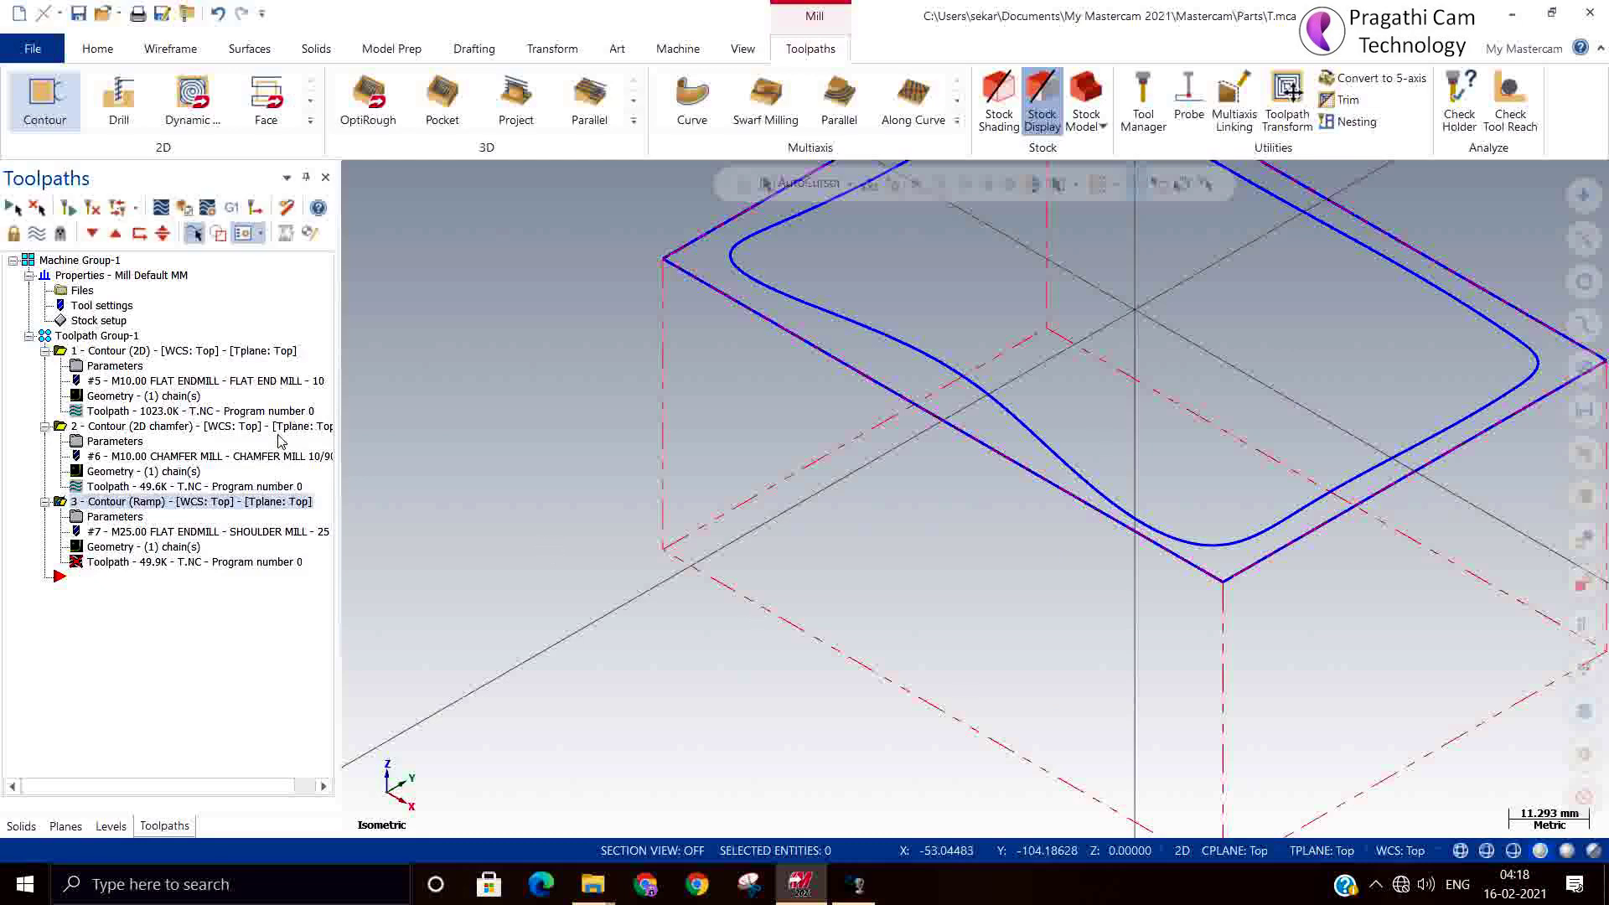
pyautogui.click(95, 209)
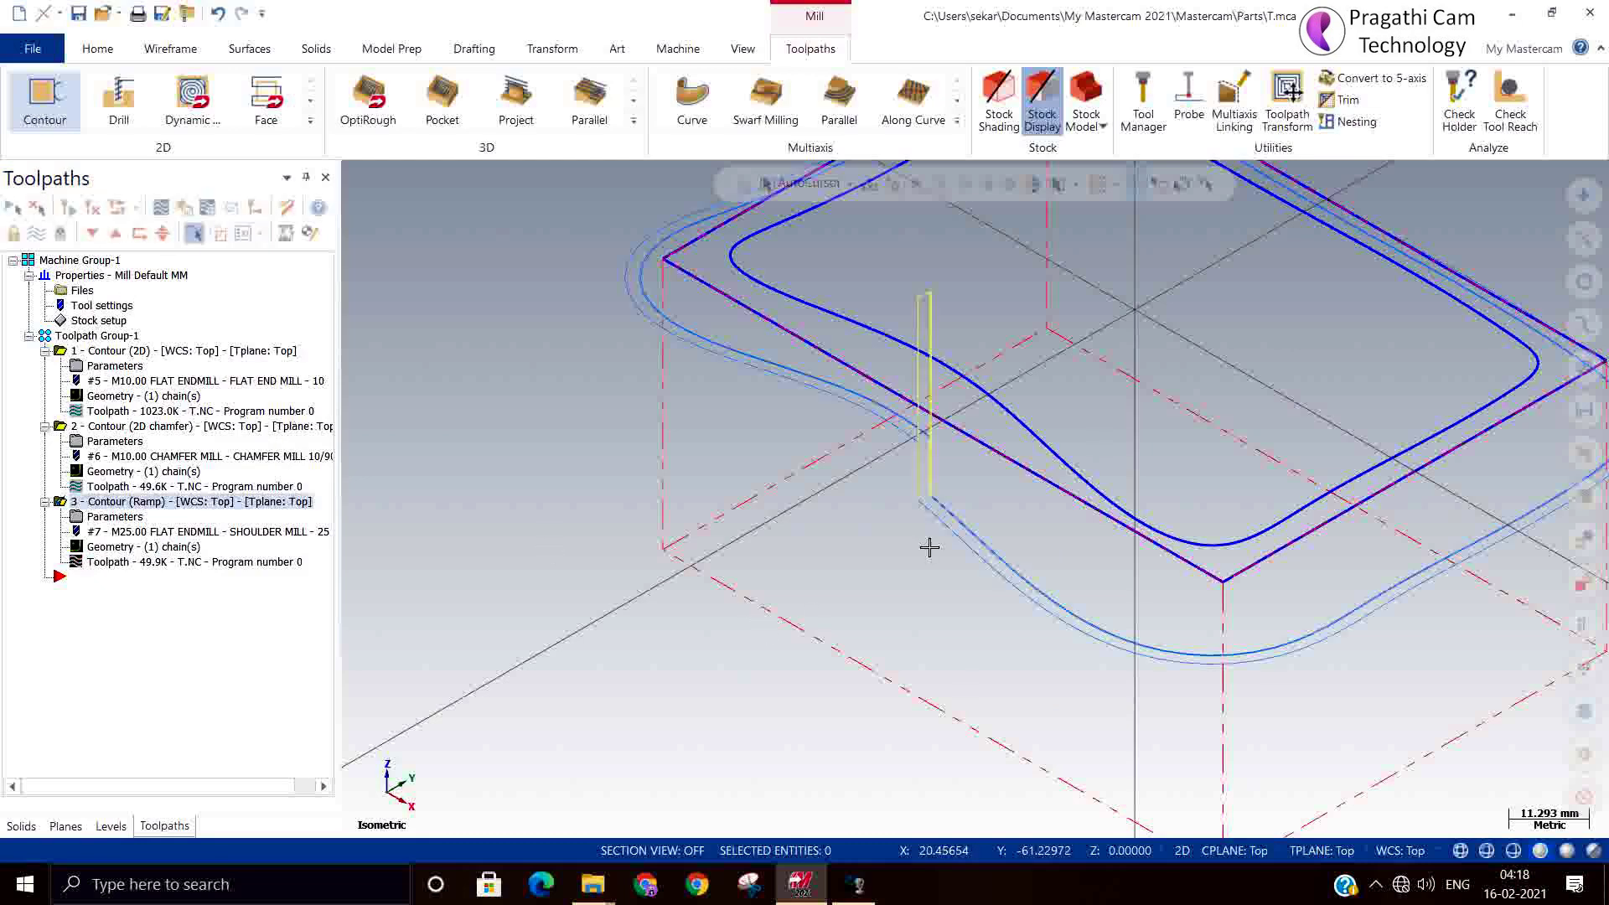
# Step: Backplot the ramp contour toolpath to examine the tool's descent around the part, and restore the isometric view
pyautogui.moveTo(927, 545); pyautogui.dragTo(989, 537, button='middle')
pyautogui.click(311, 234)
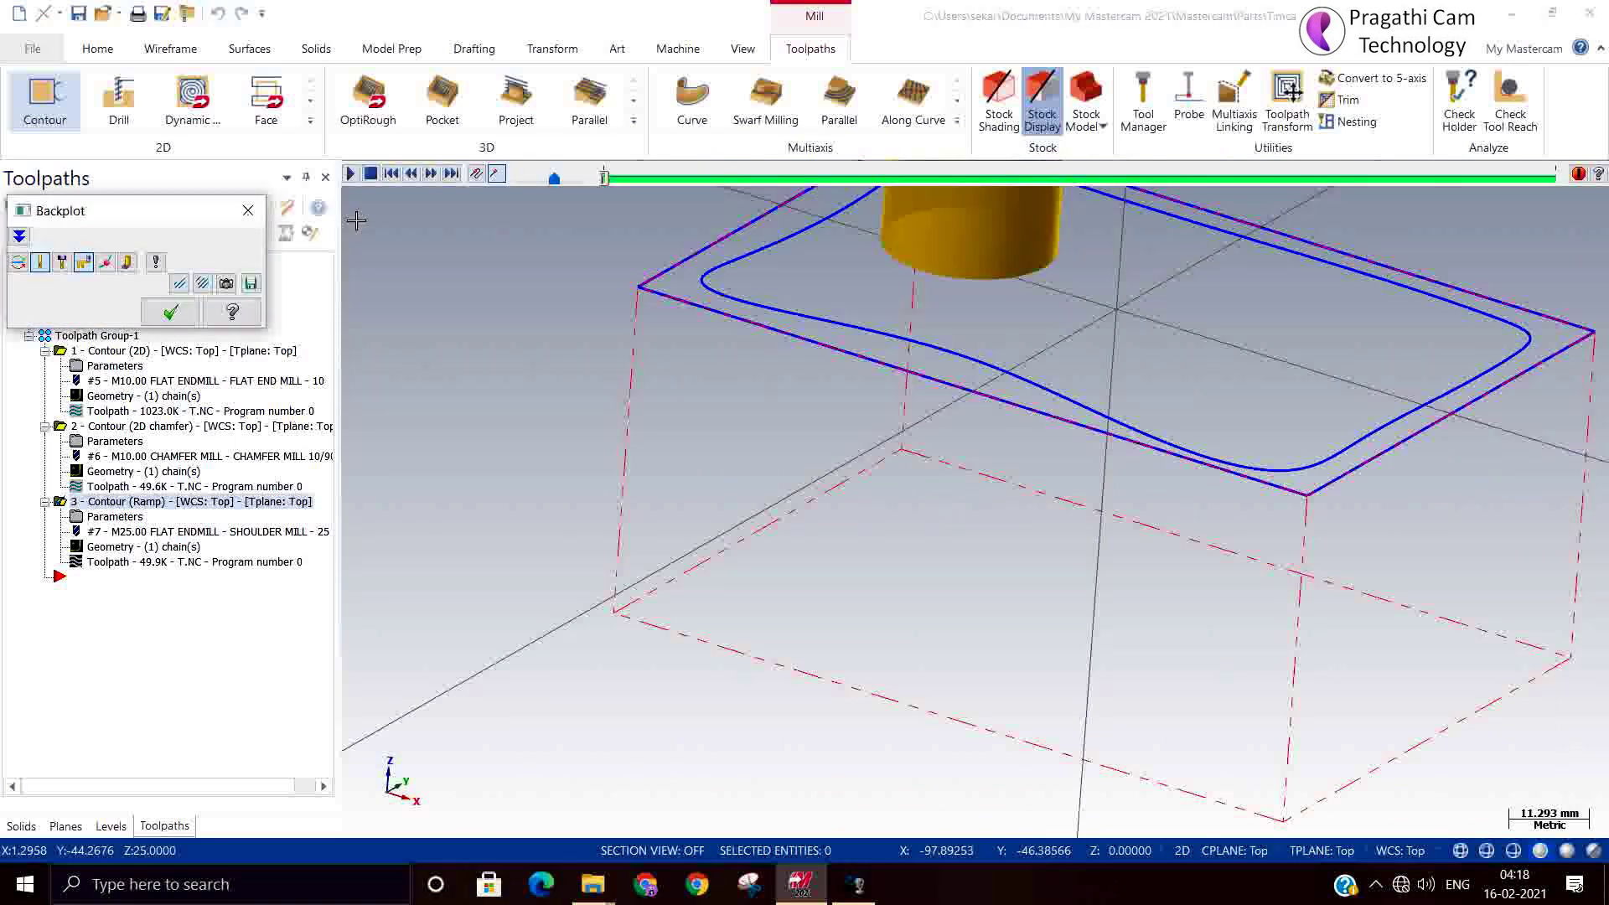
pyautogui.click(352, 174)
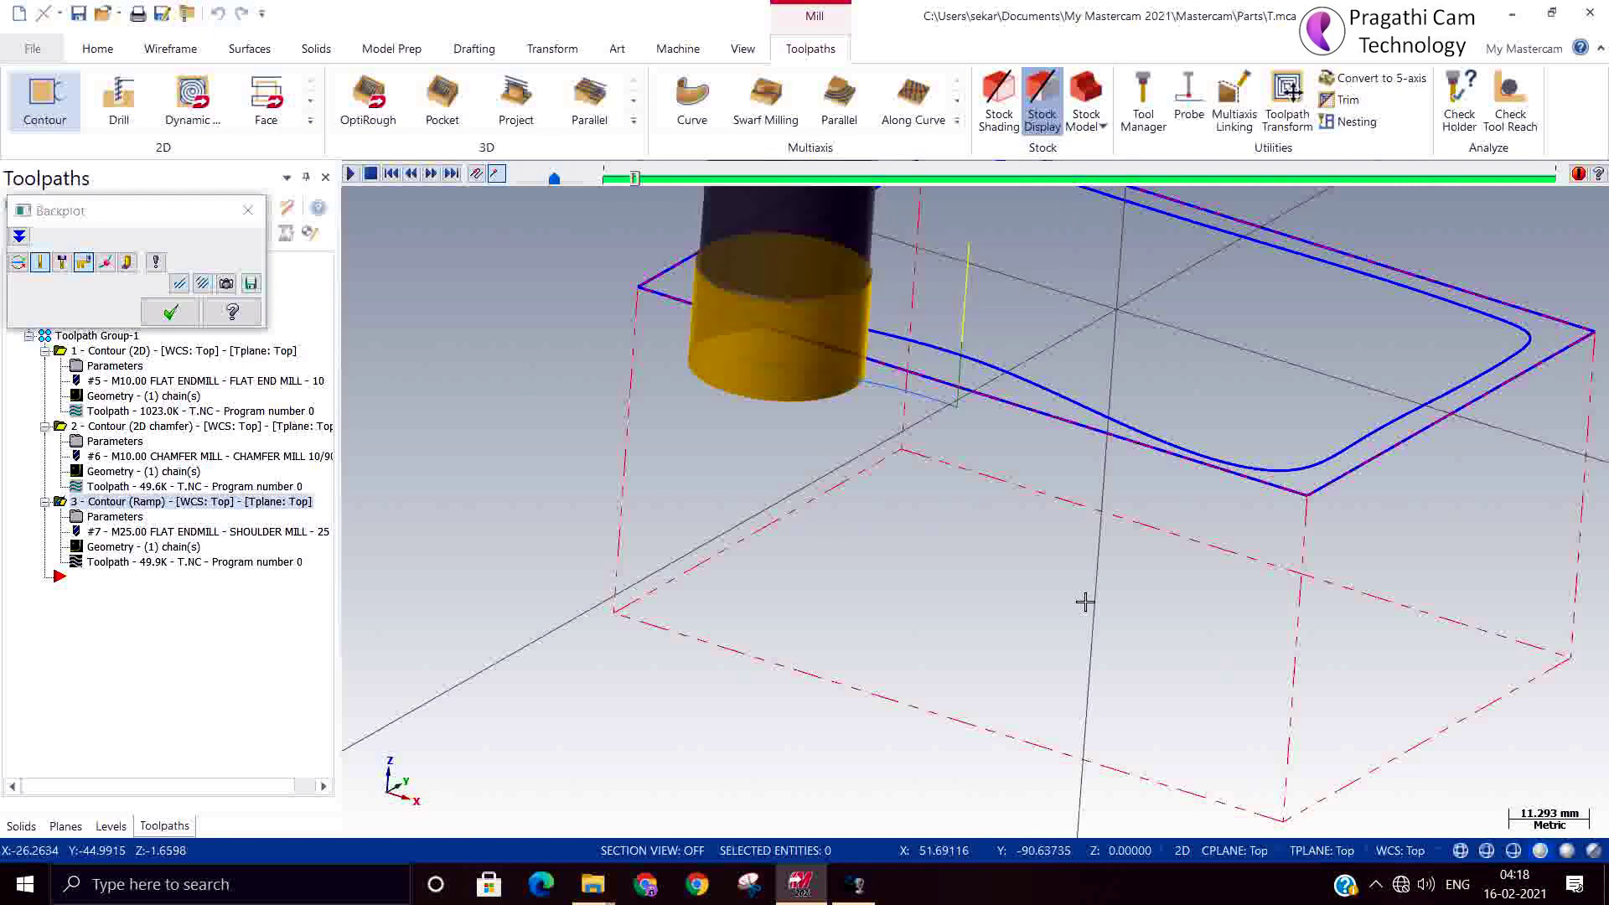
pyautogui.moveTo(1084, 600); pyautogui.dragTo(1124, 566, button='middle')
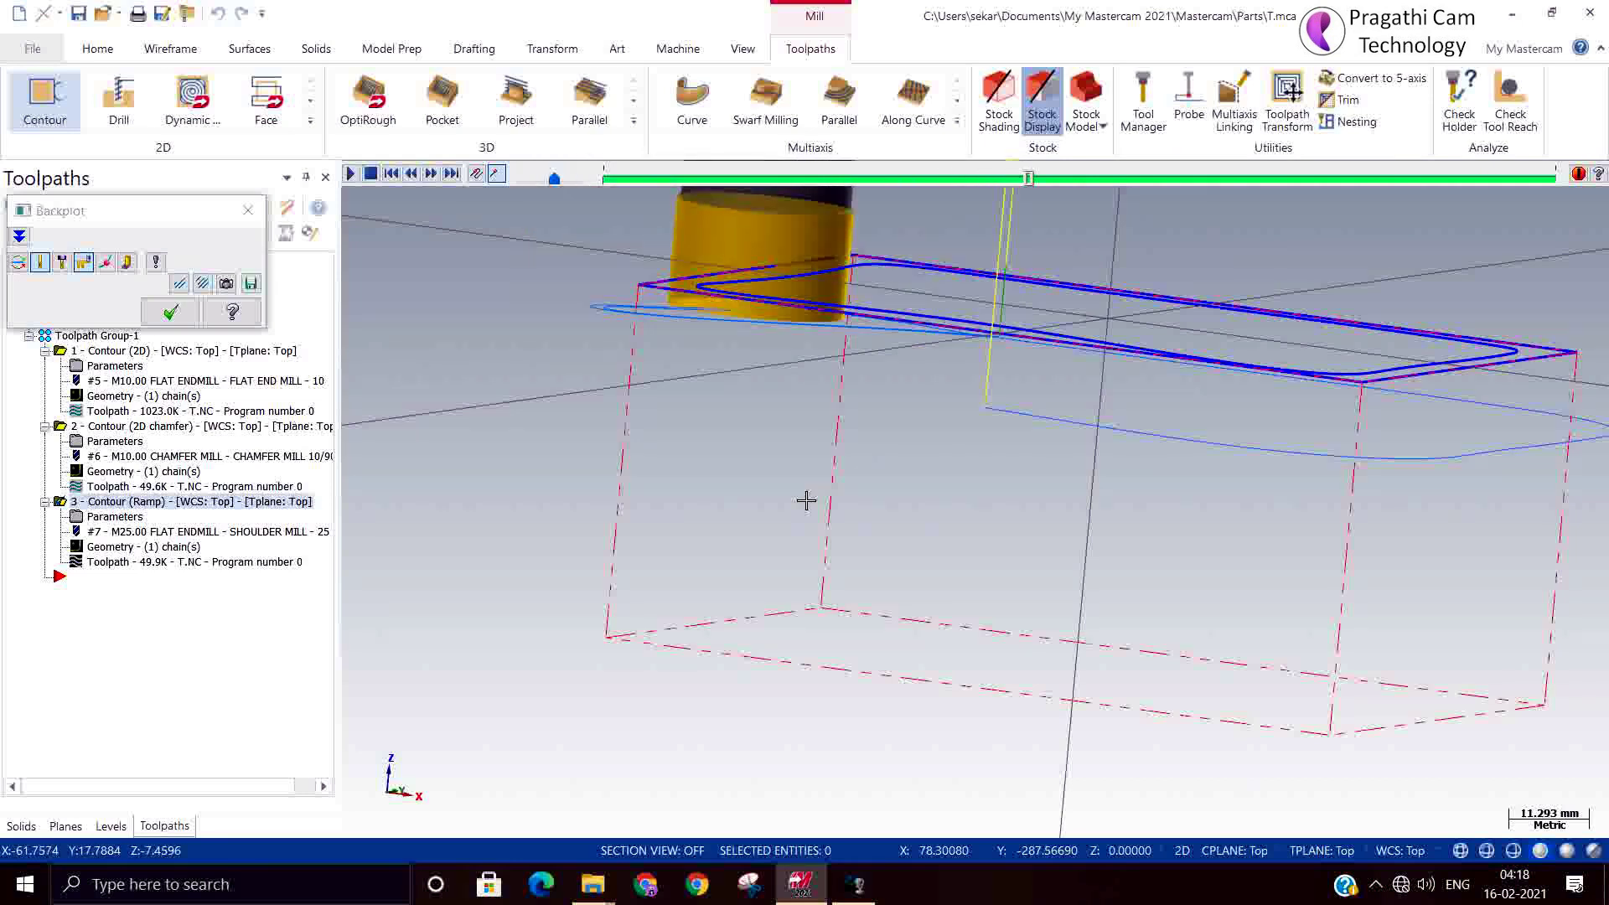
pyautogui.click(170, 313)
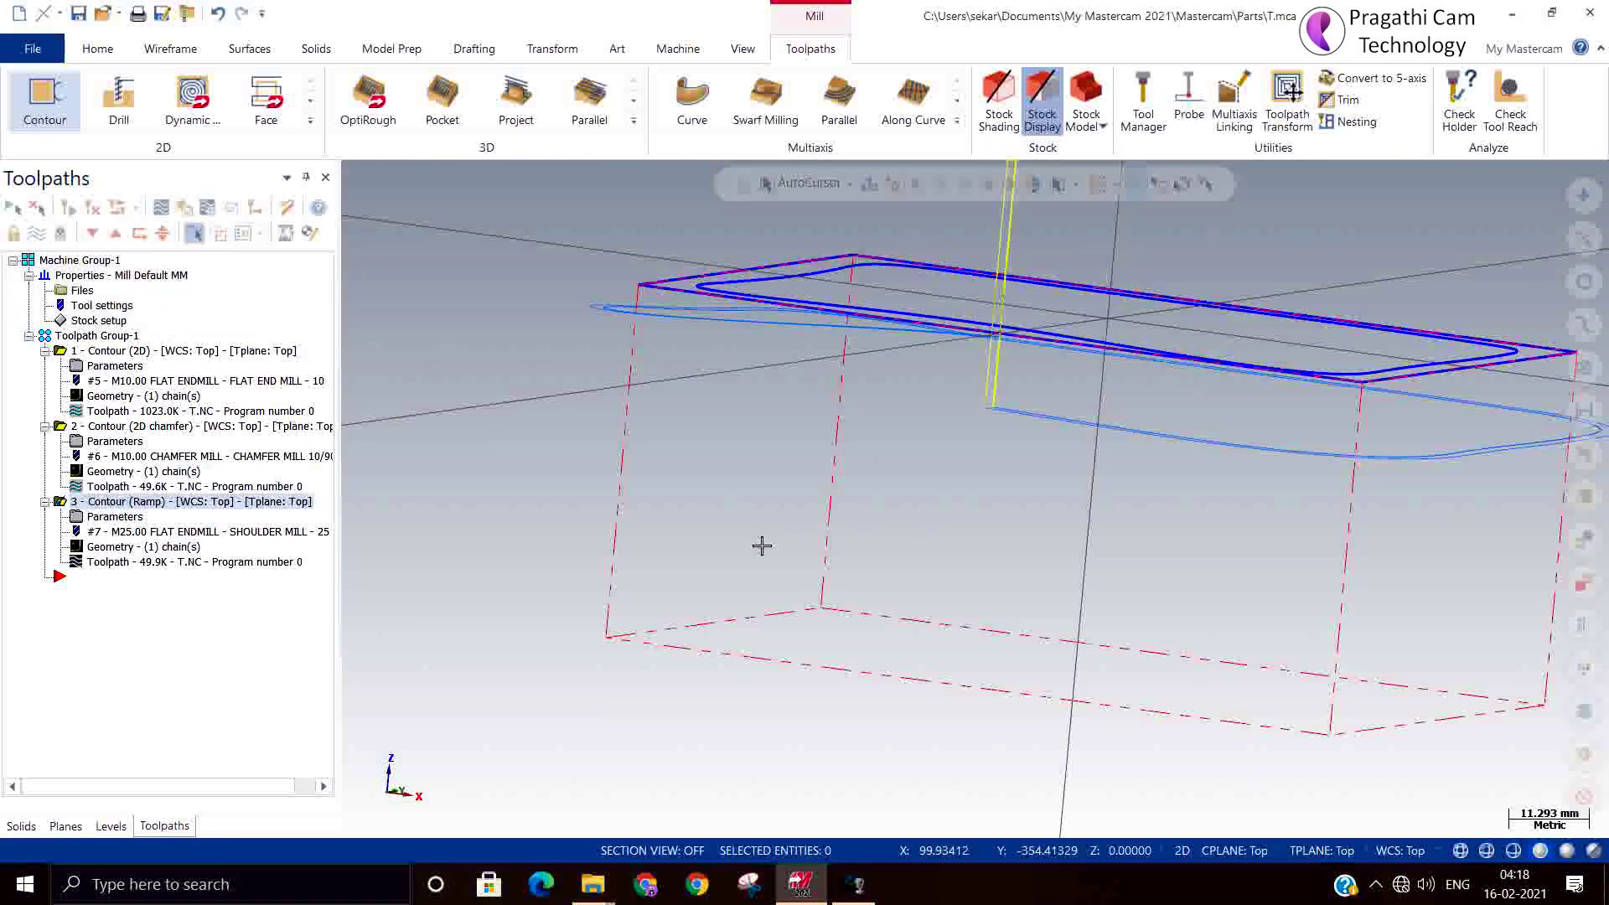
pyautogui.rightClick(656, 495)
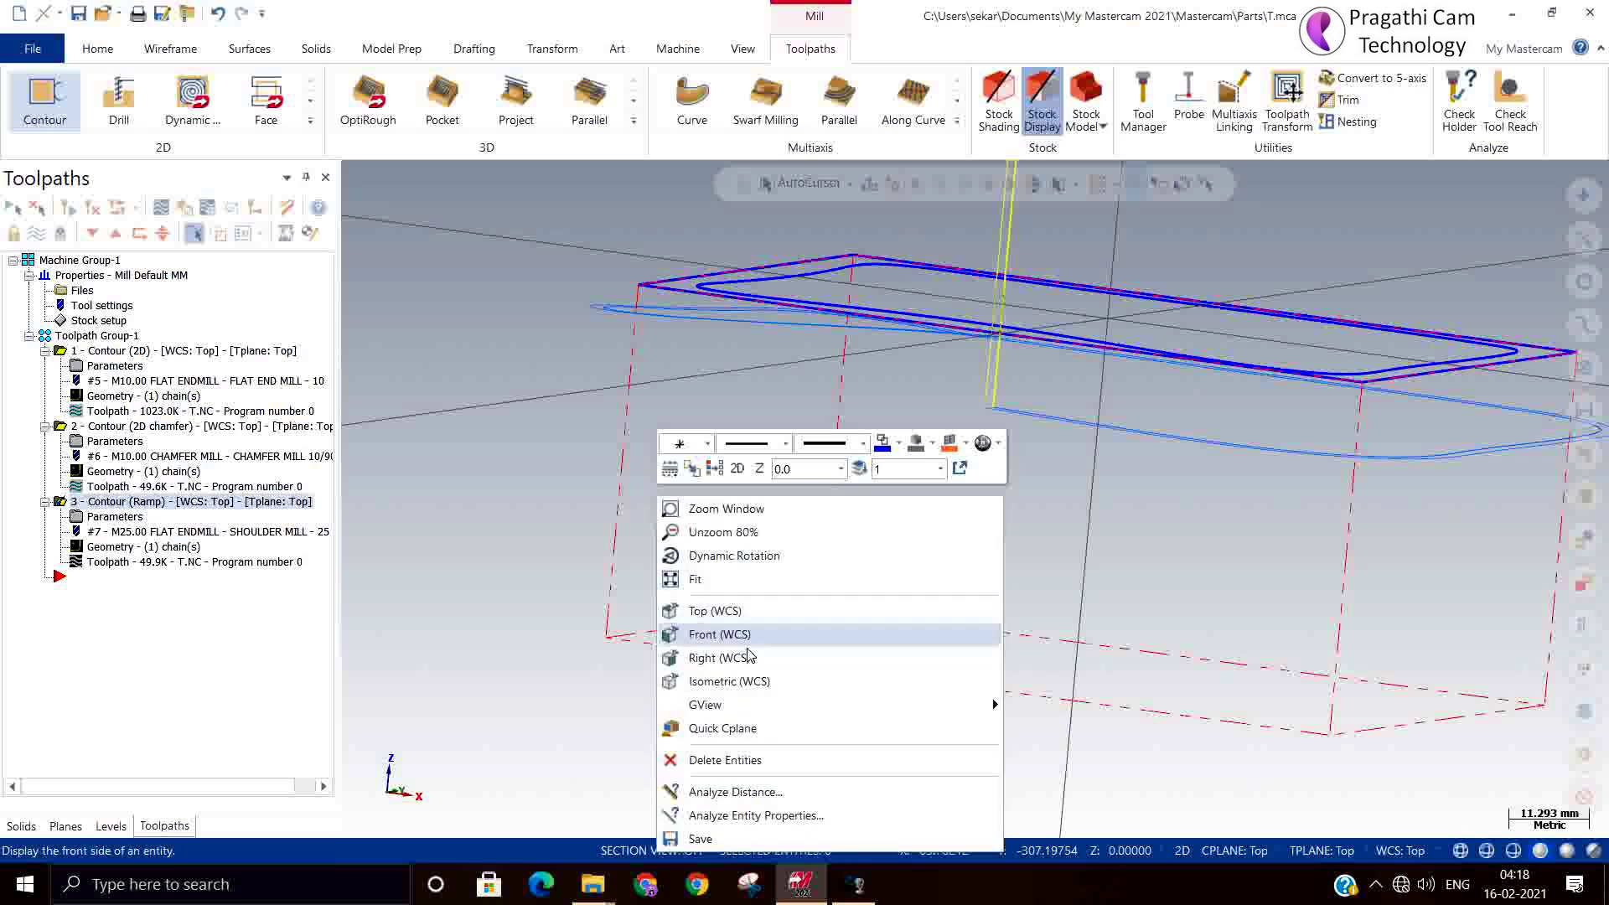
pyautogui.click(752, 680)
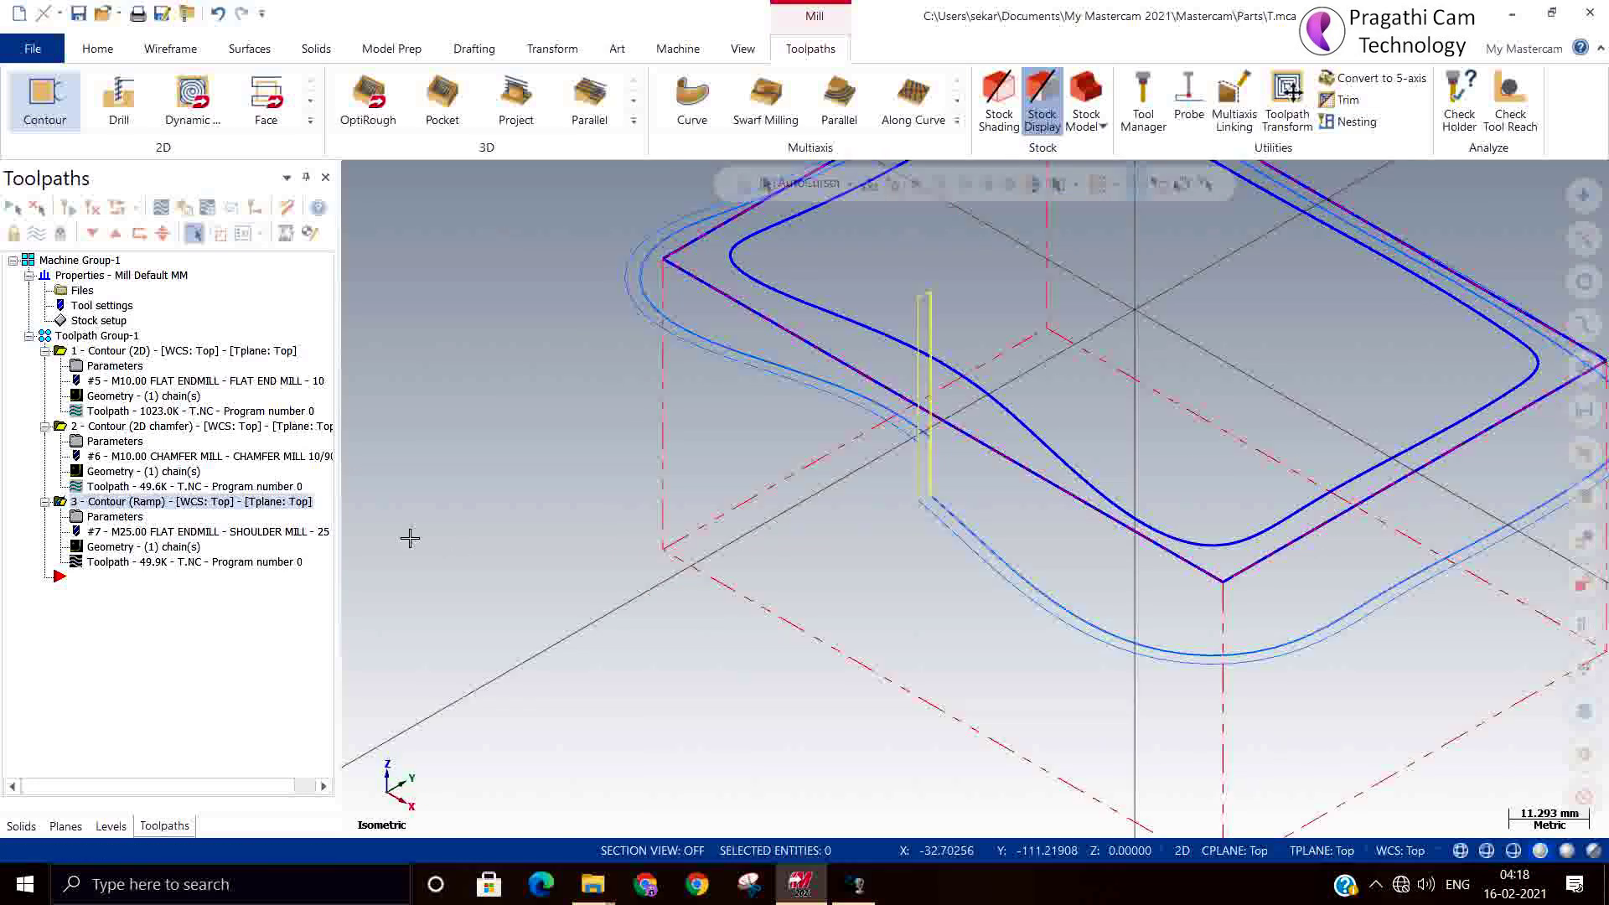
# Step: Reduce the ramp contour's ramp depth to a fraction of a millimetre and regenerate the toolpath
pyautogui.click(119, 519)
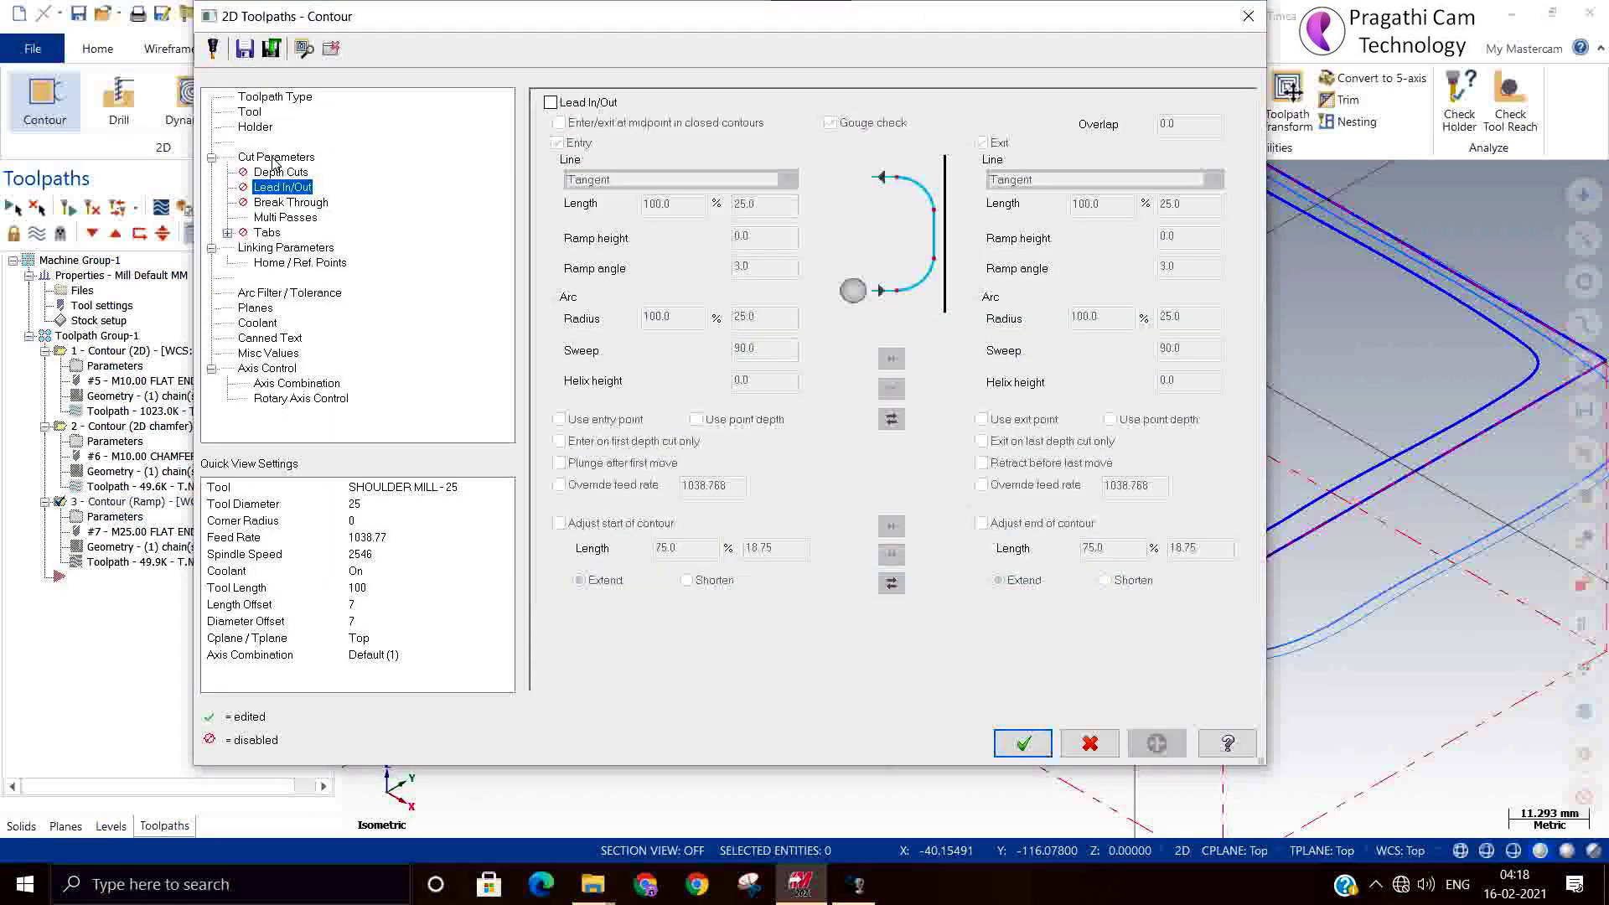
pyautogui.click(277, 173)
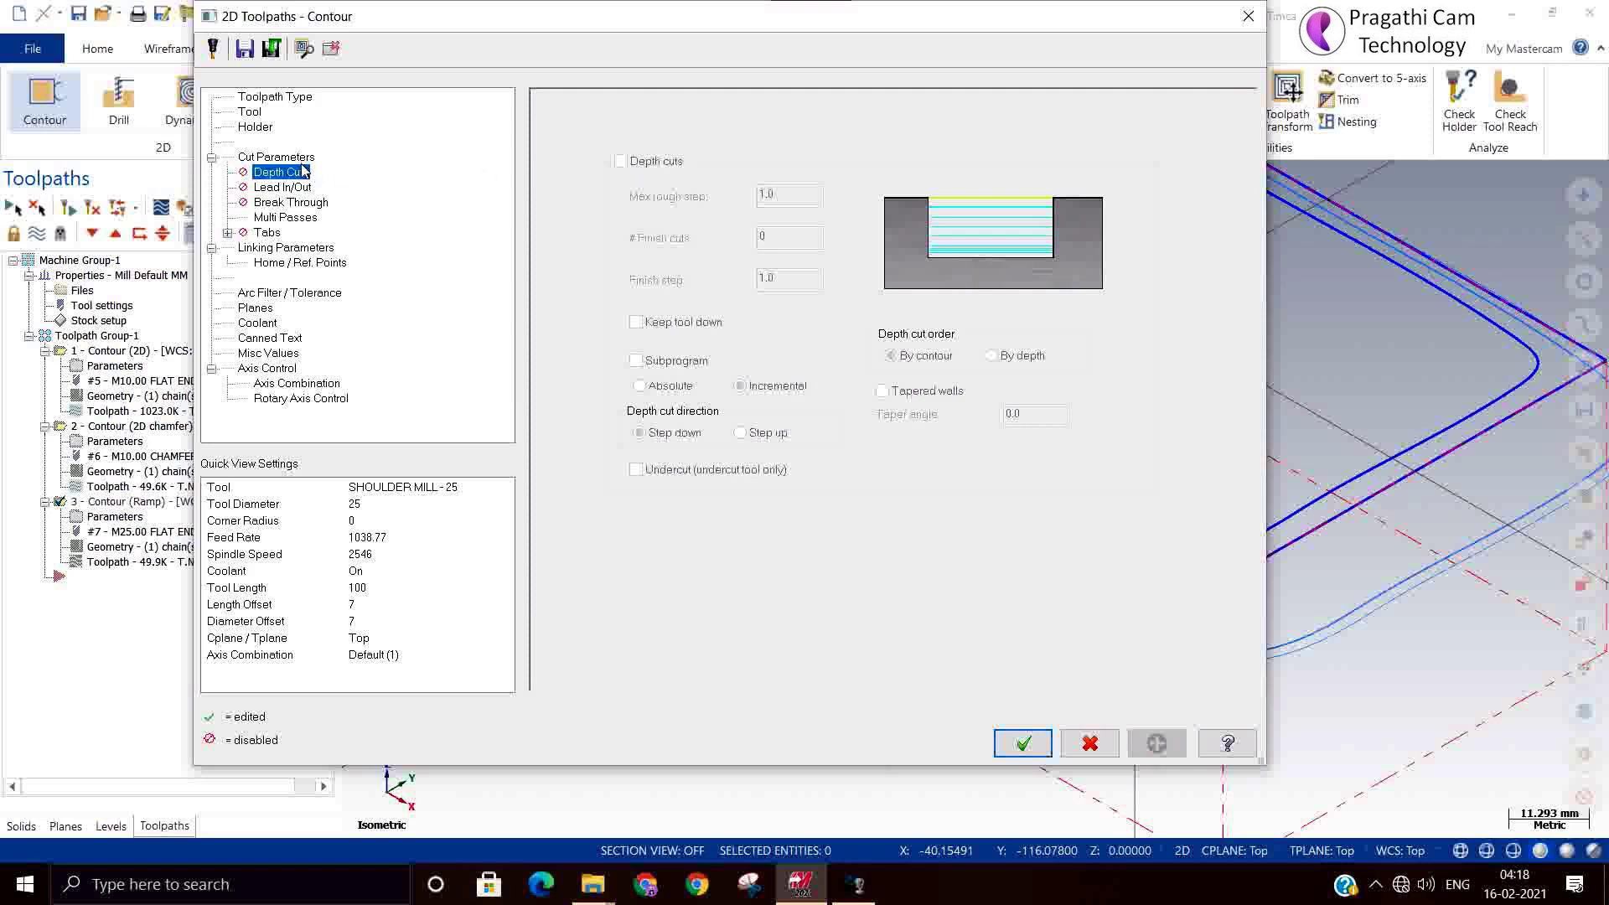
pyautogui.click(276, 249)
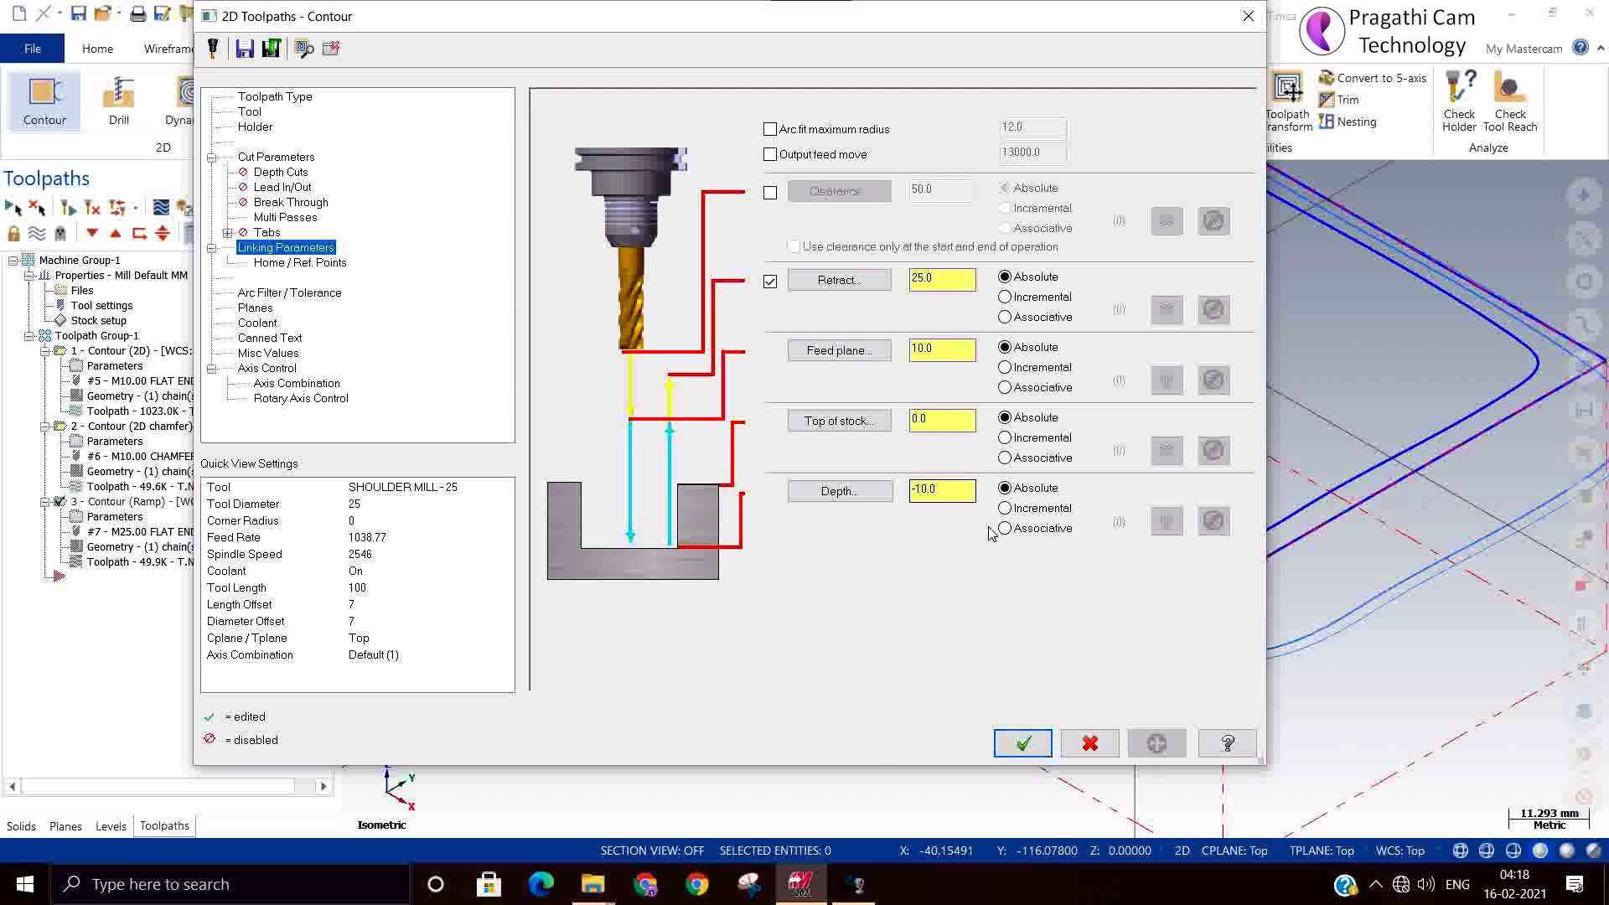
pyautogui.click(275, 158)
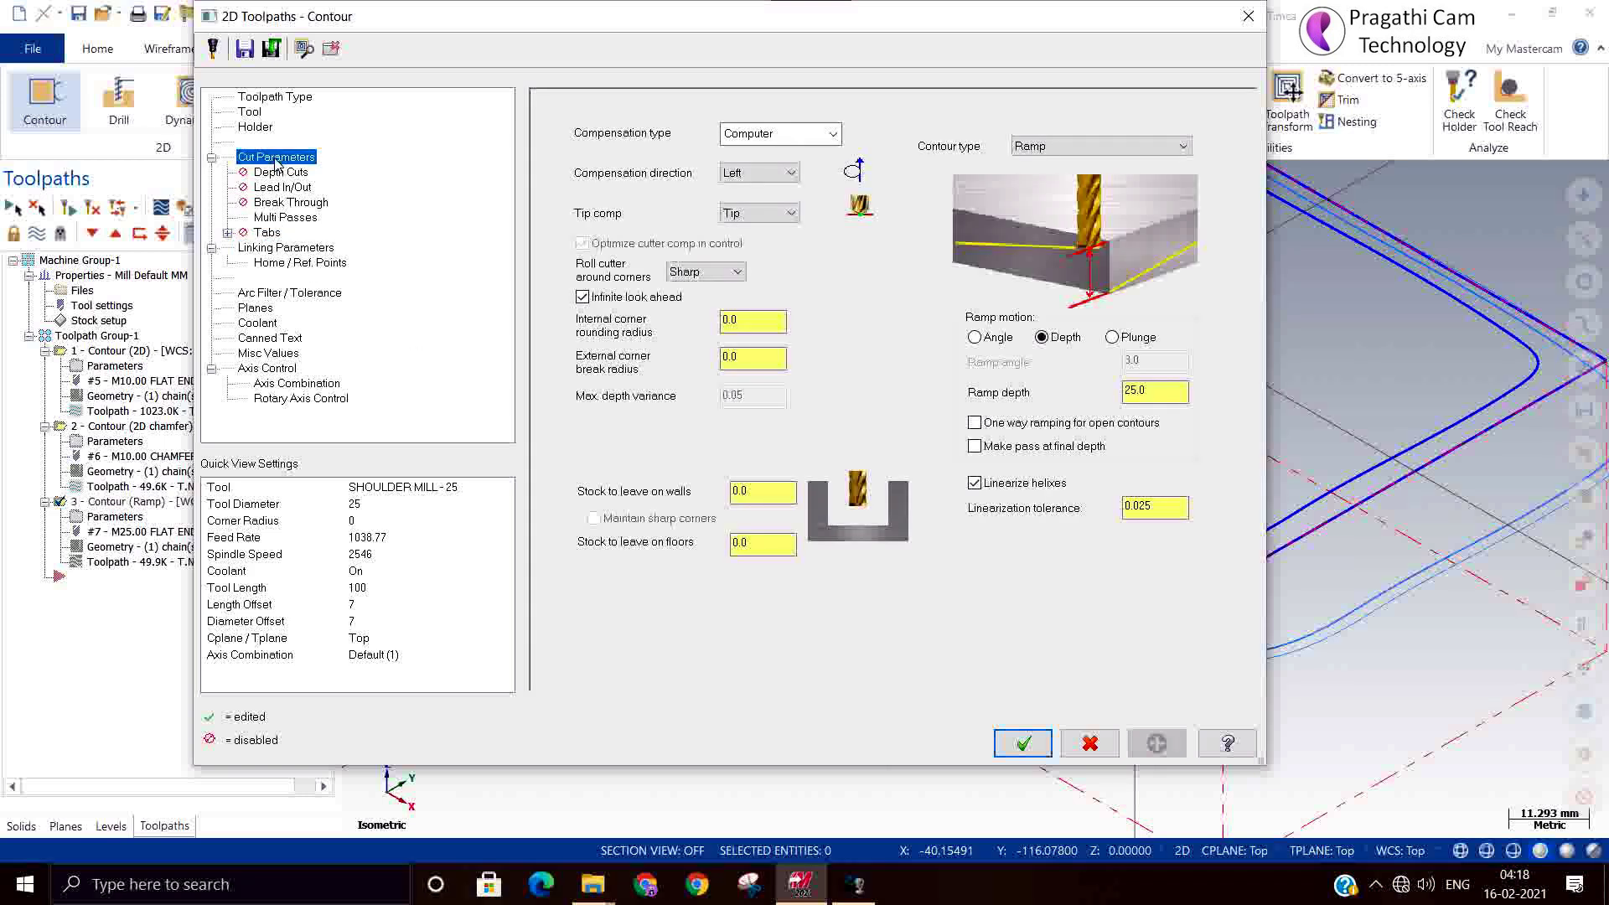
pyautogui.click(1150, 392)
pyautogui.write('0.')
pyautogui.click(1019, 743)
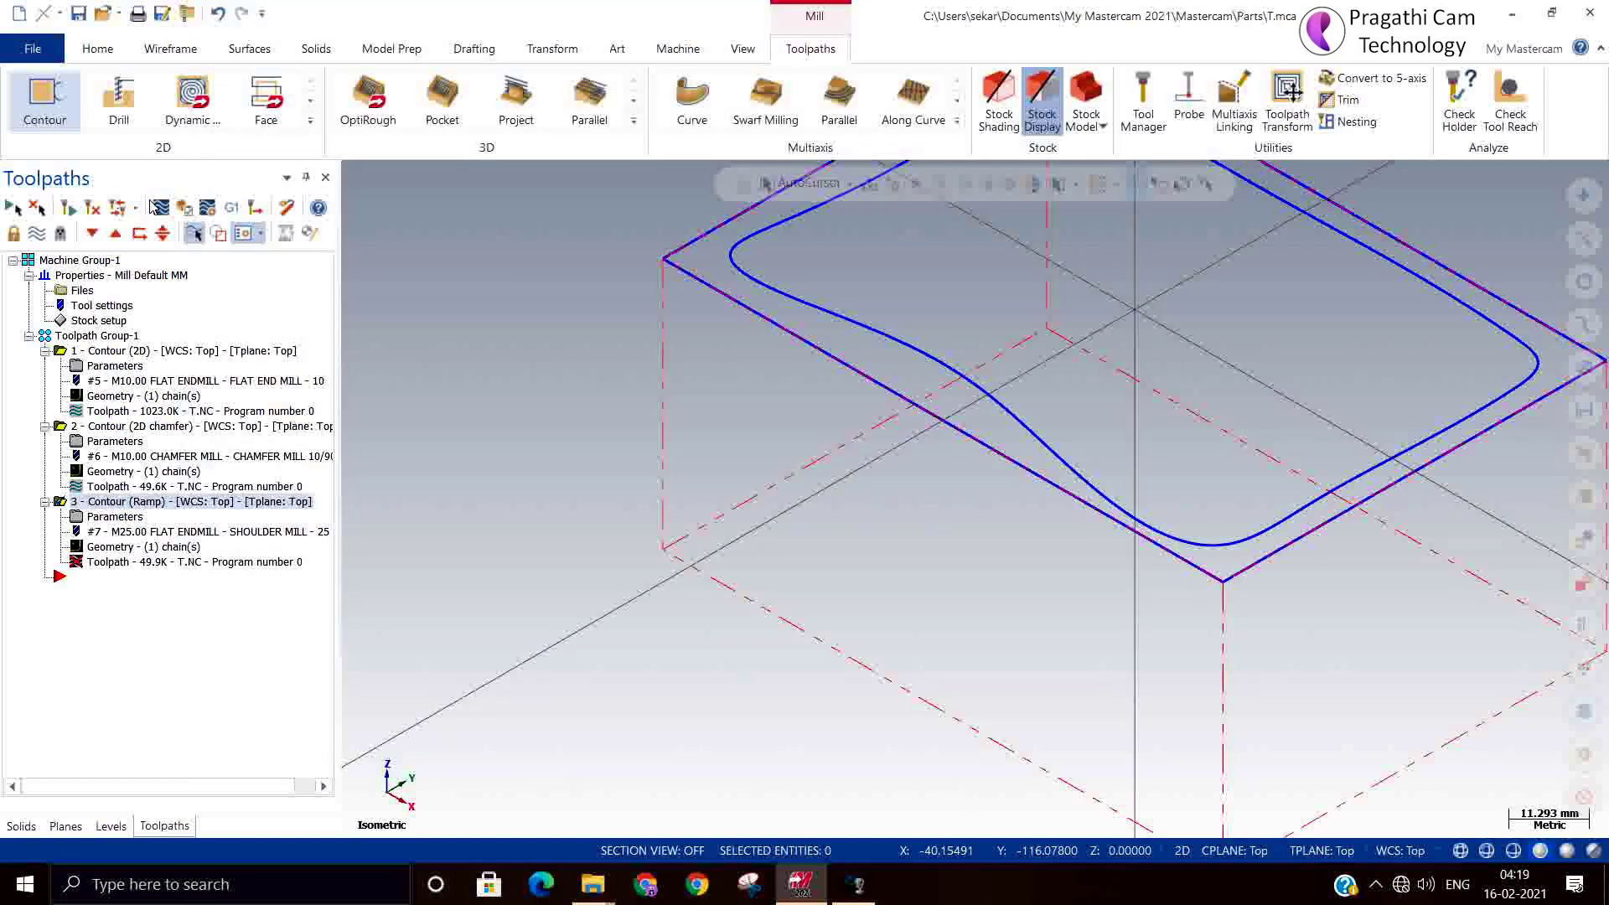
pyautogui.click(93, 207)
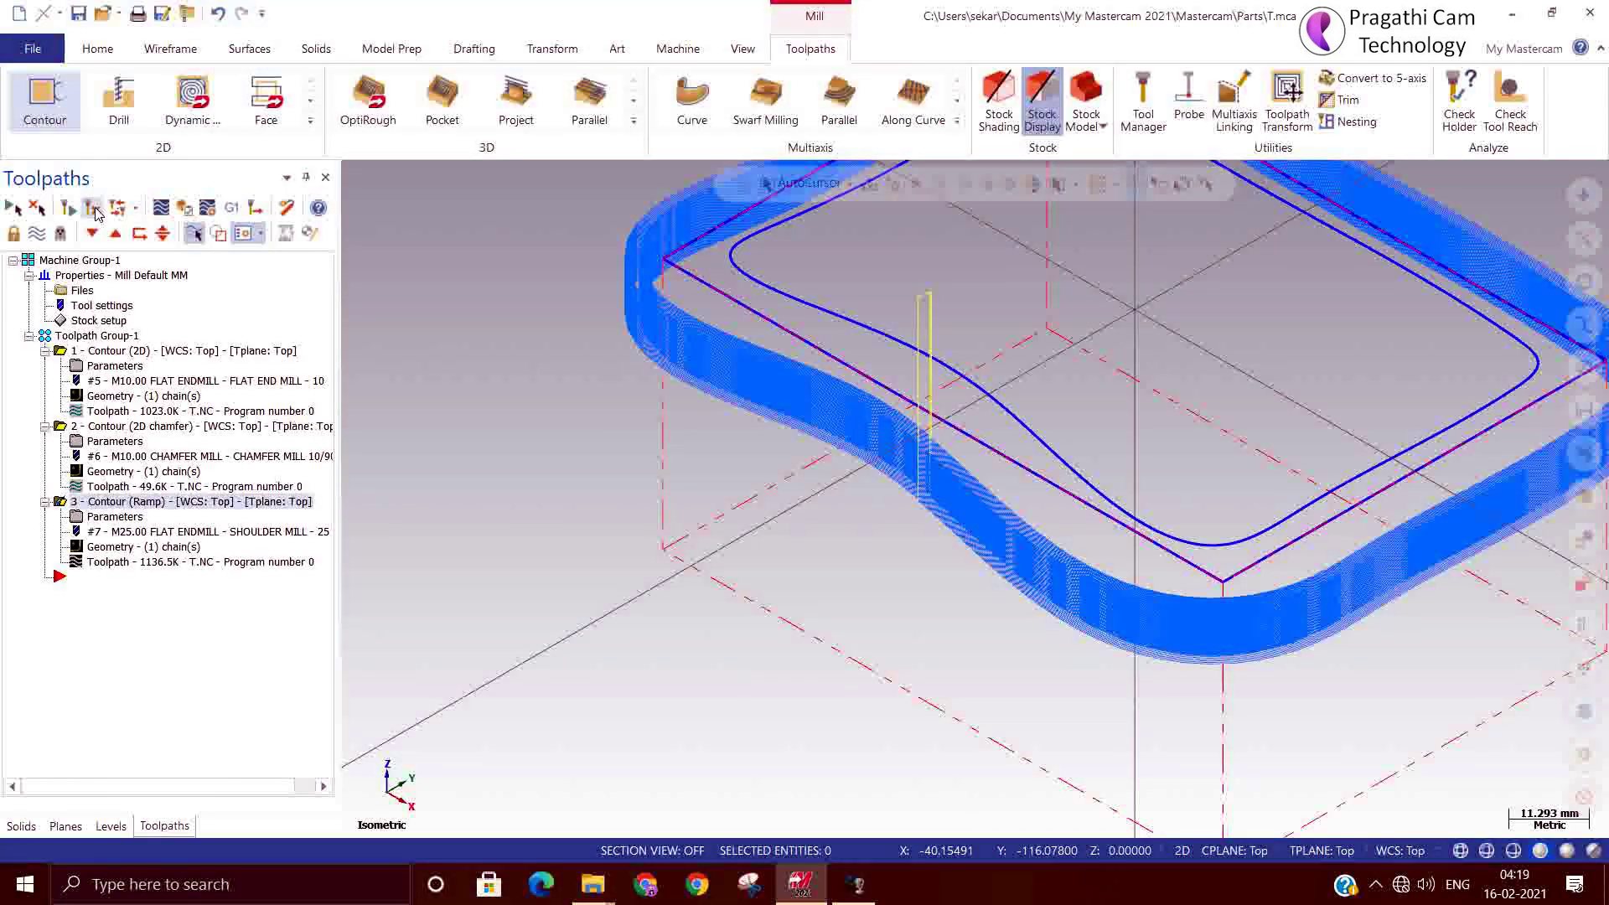
# Step: Backplot the ramp contour toolpath and examine the tool's descent around the part from a tilted view
pyautogui.click(161, 207)
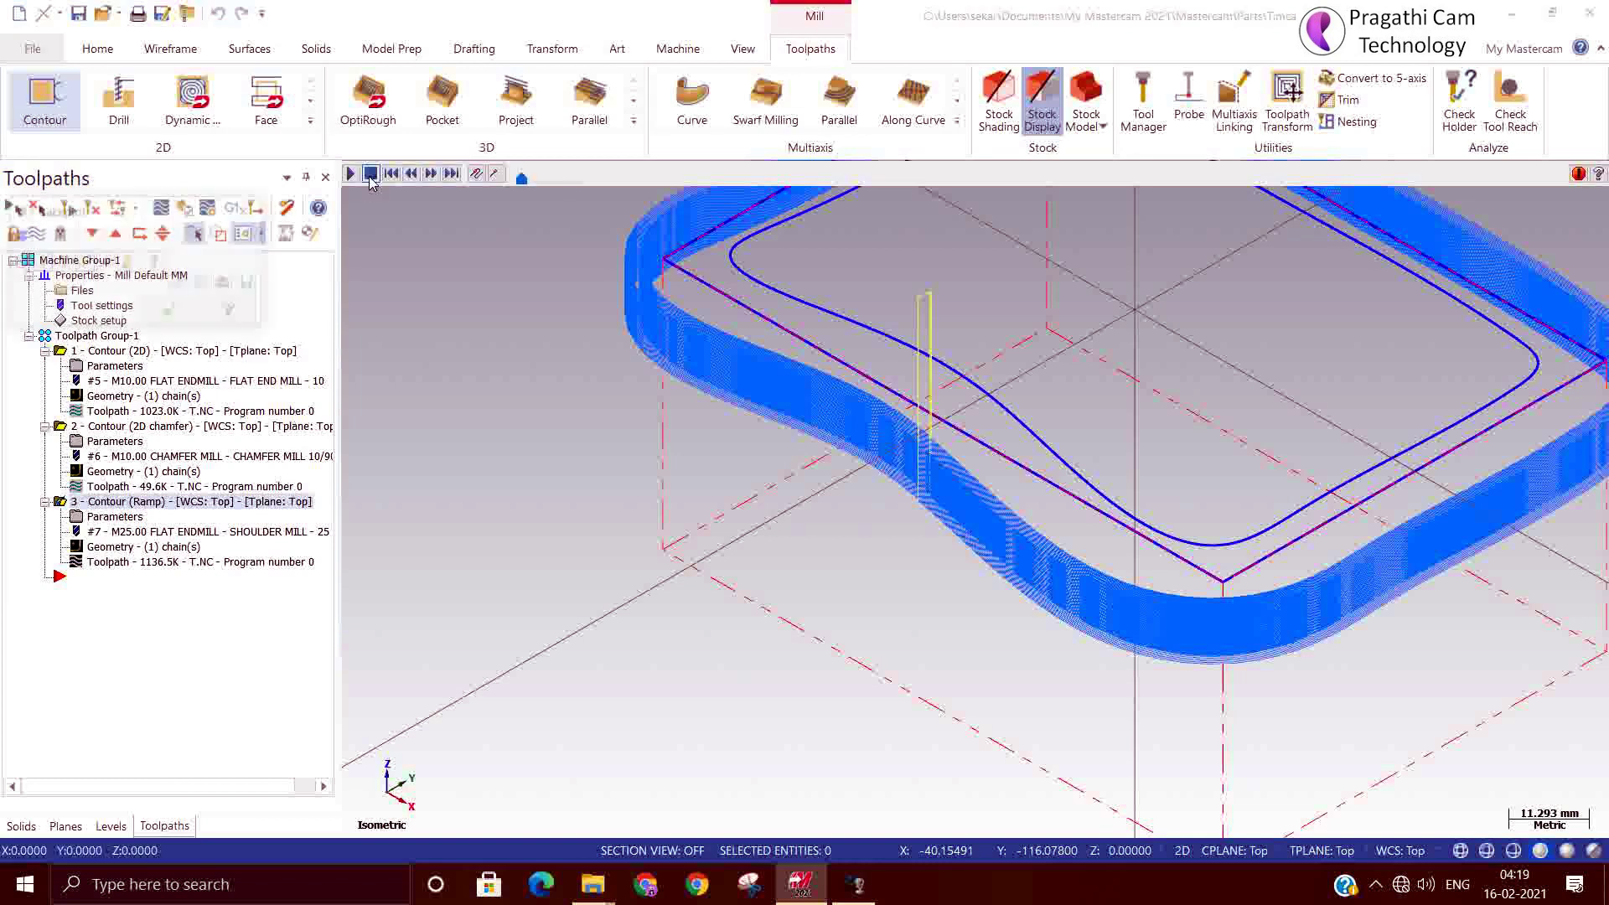
pyautogui.click(350, 173)
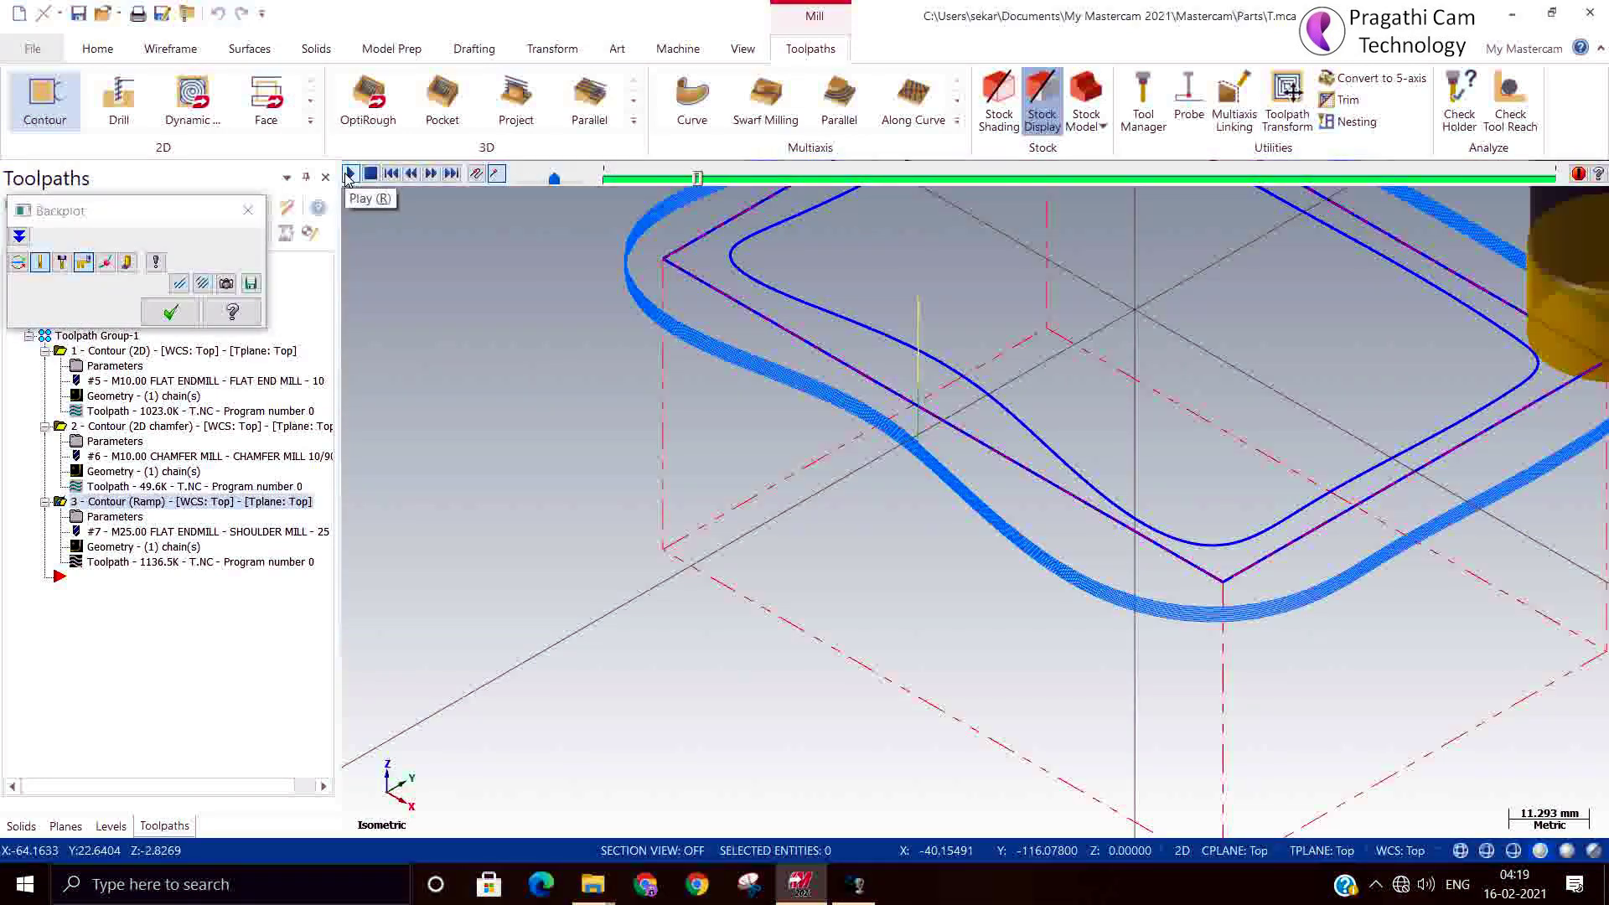
pyautogui.moveTo(641, 471); pyautogui.dragTo(869, 572, button='middle')
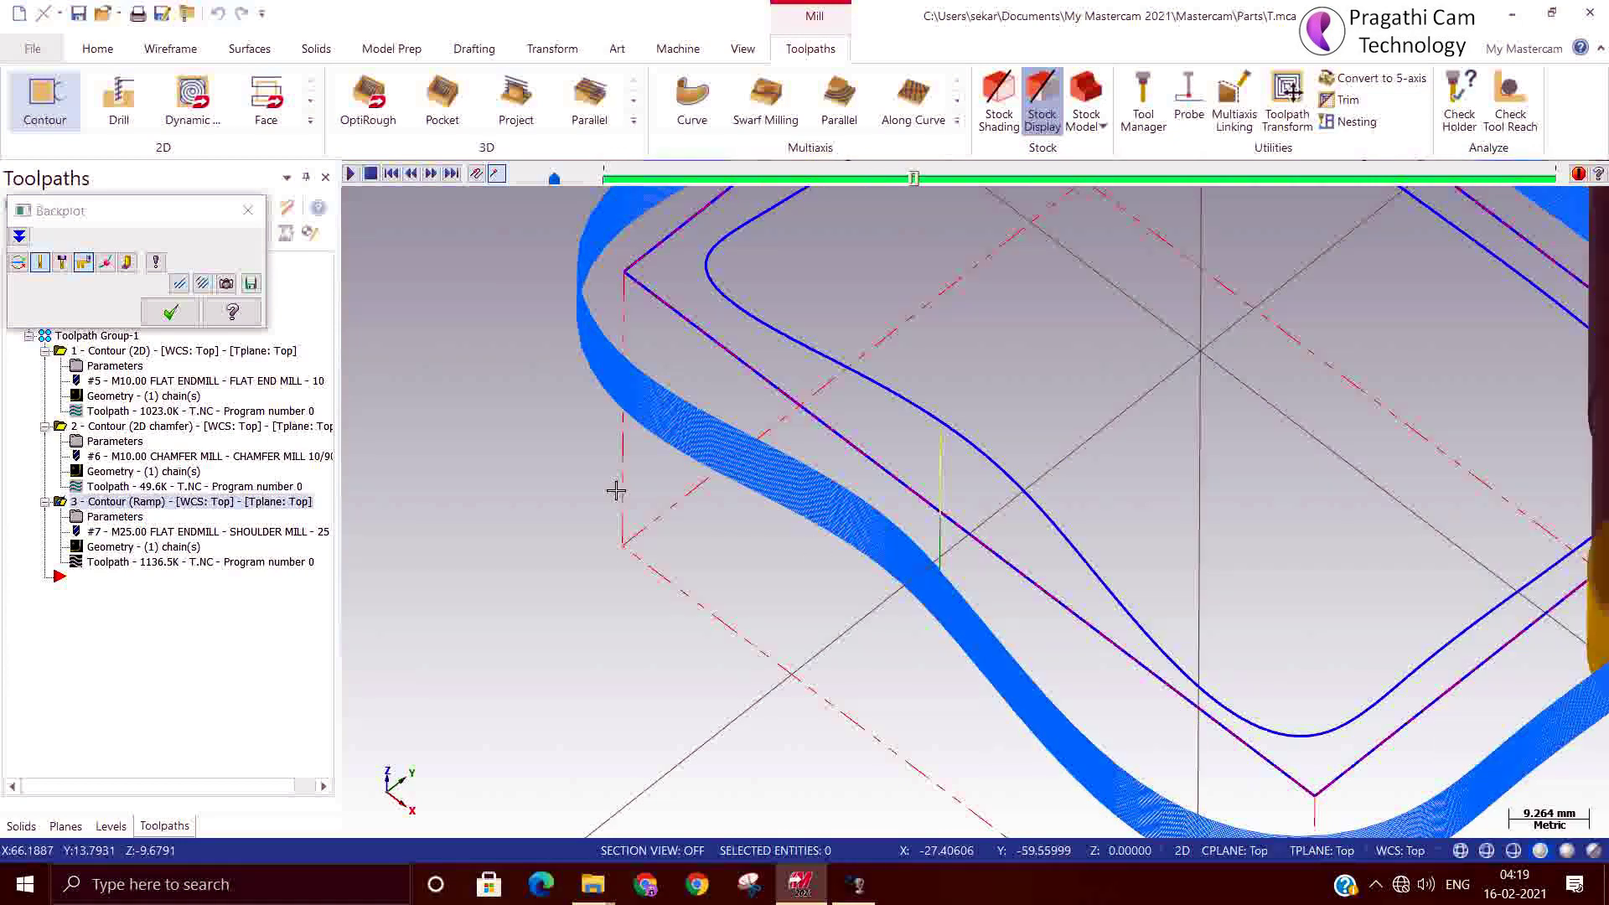
pyautogui.click(159, 321)
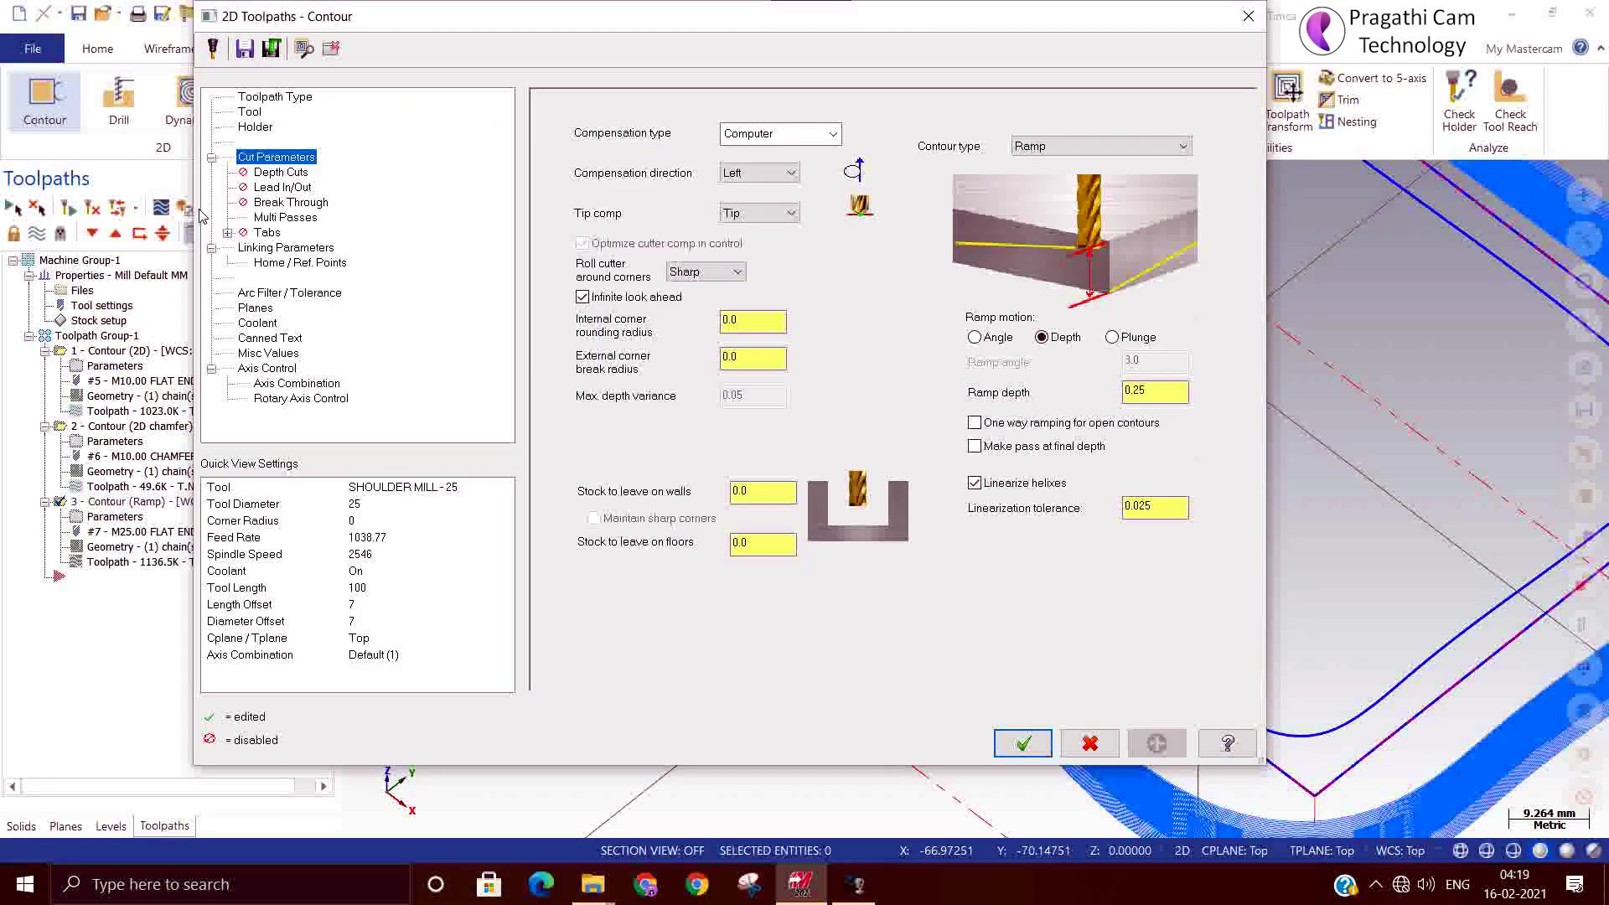
# Step: Disable Multi Passes for the ramp contour operation and regenerate its toolpath
pyautogui.click(276, 218)
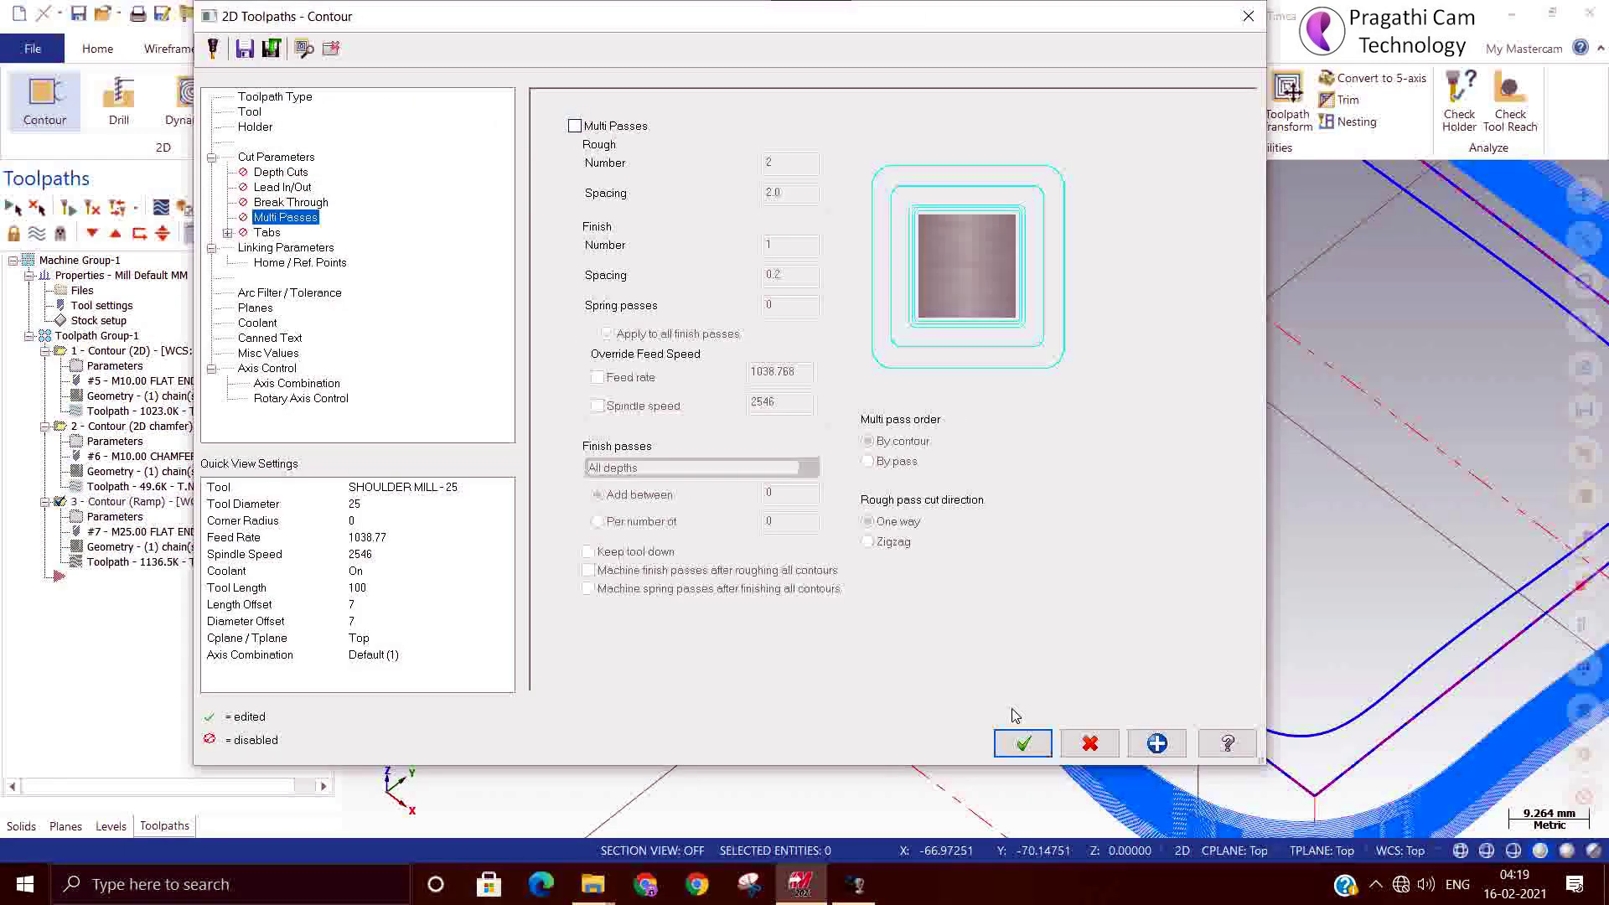
pyautogui.click(1022, 743)
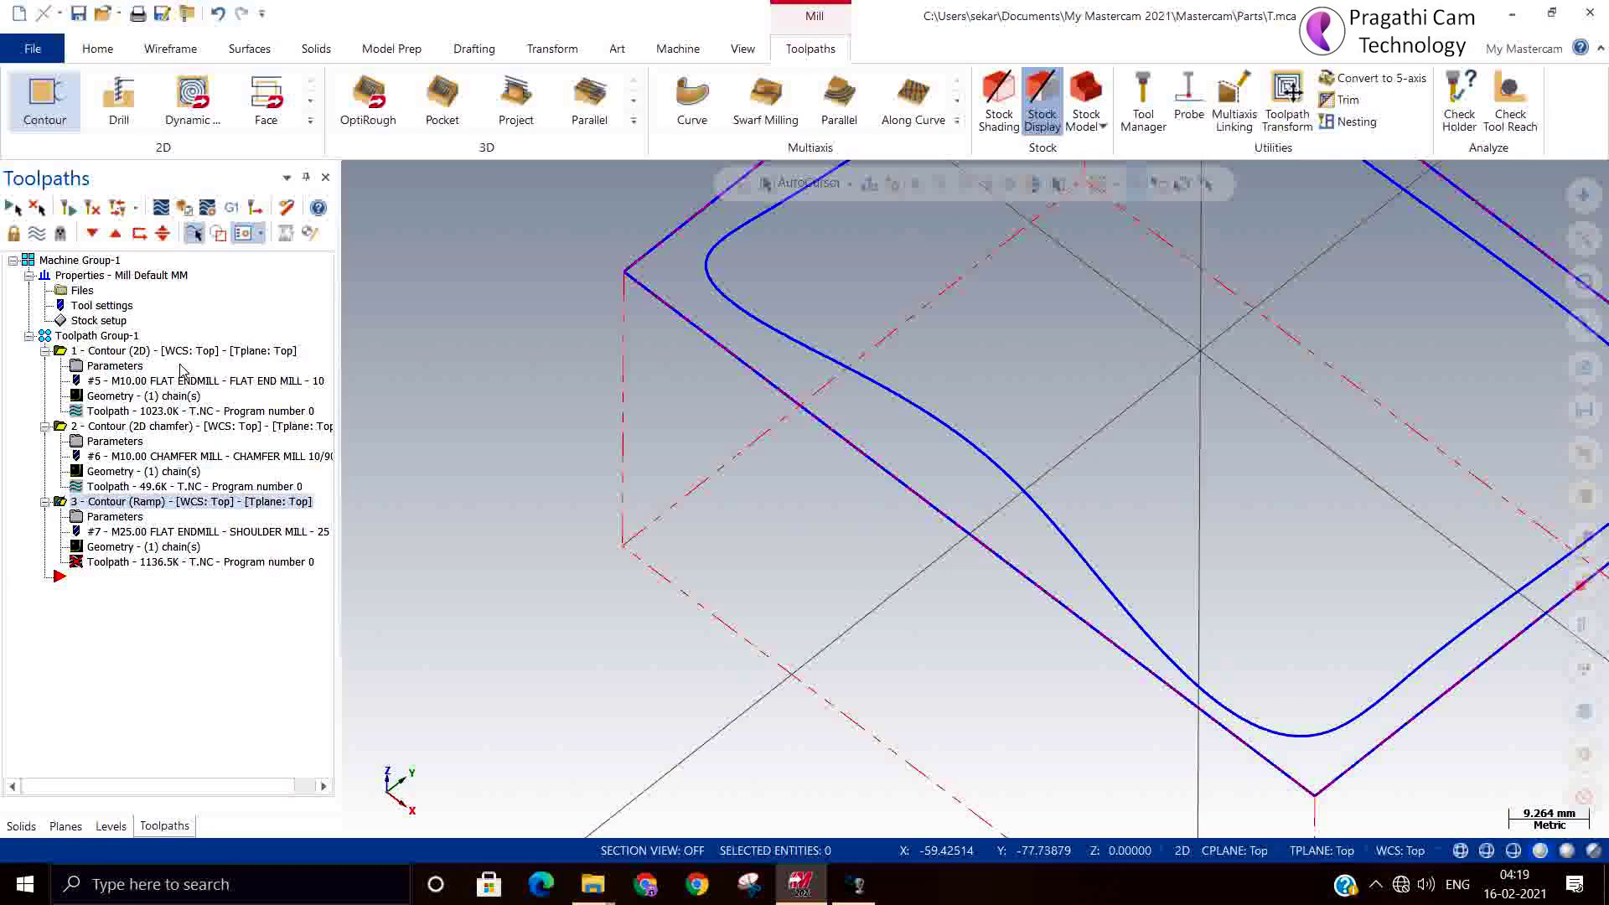
pyautogui.click(93, 207)
# Step: Examine the regenerated ramp toolpath's descending passes in the right view and the front view
pyautogui.moveTo(704, 646); pyautogui.dragTo(740, 629, button='middle')
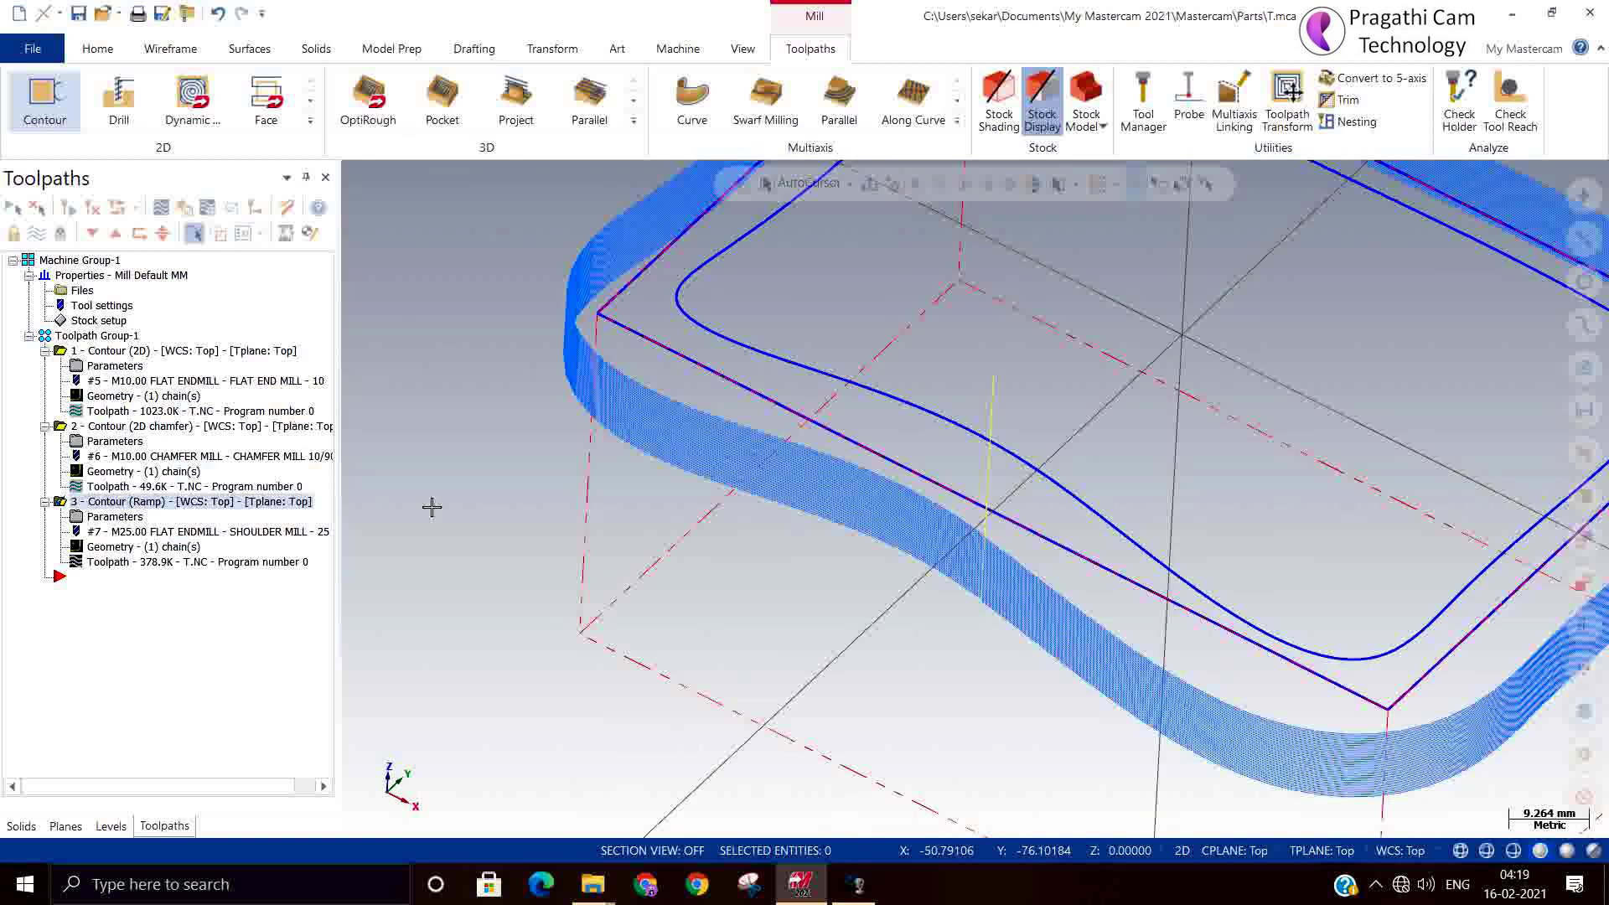
pyautogui.rightClick(622, 457)
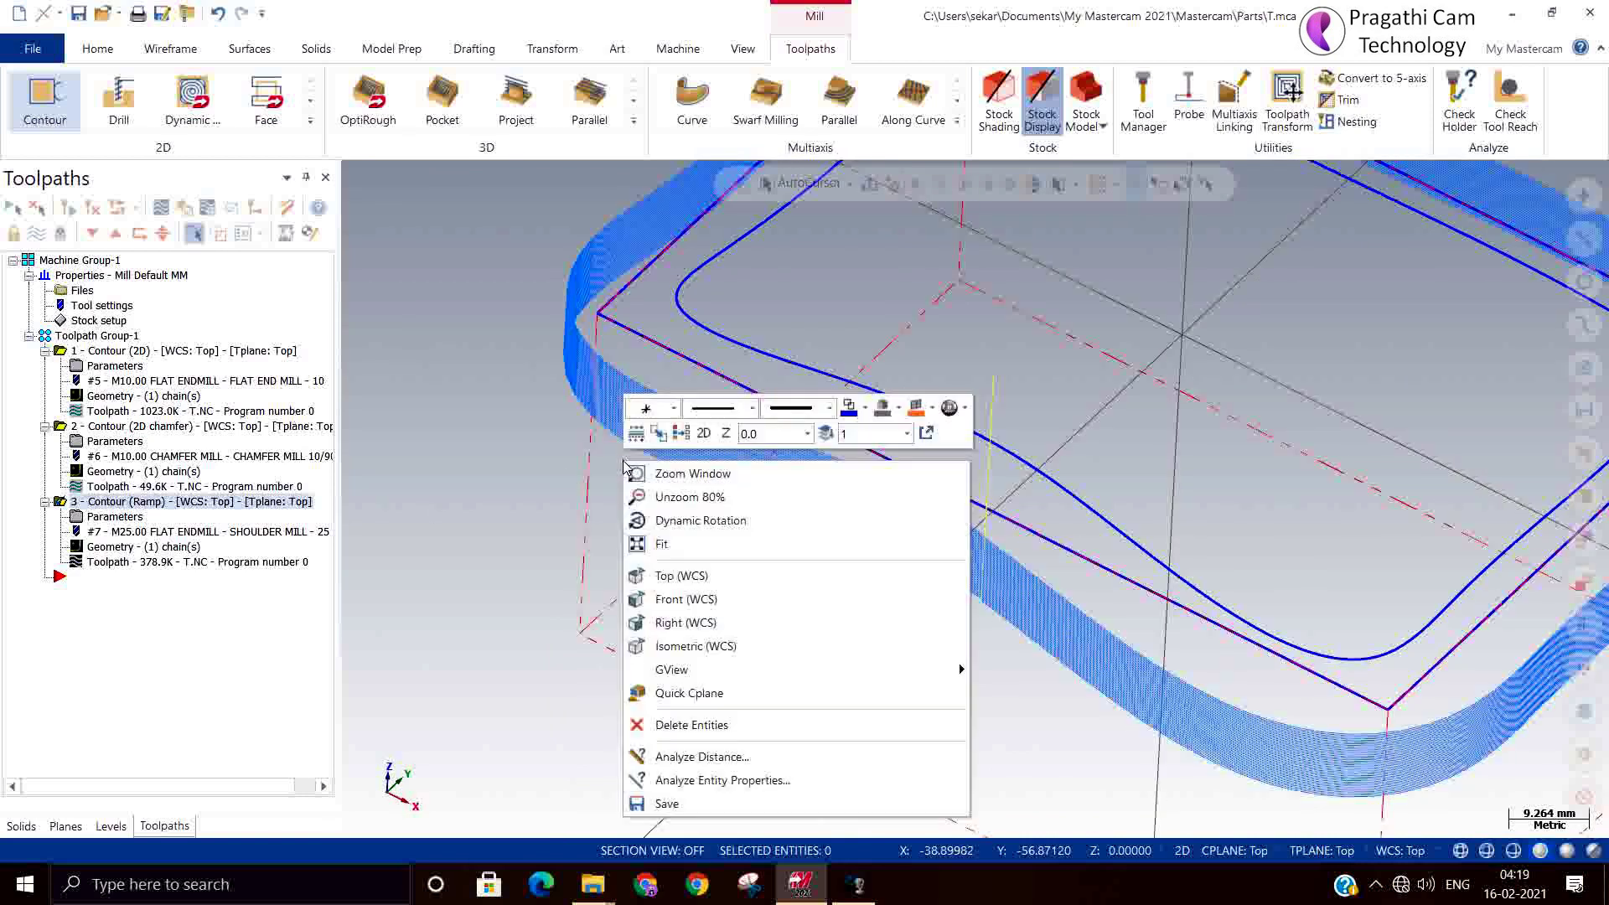
pyautogui.click(683, 622)
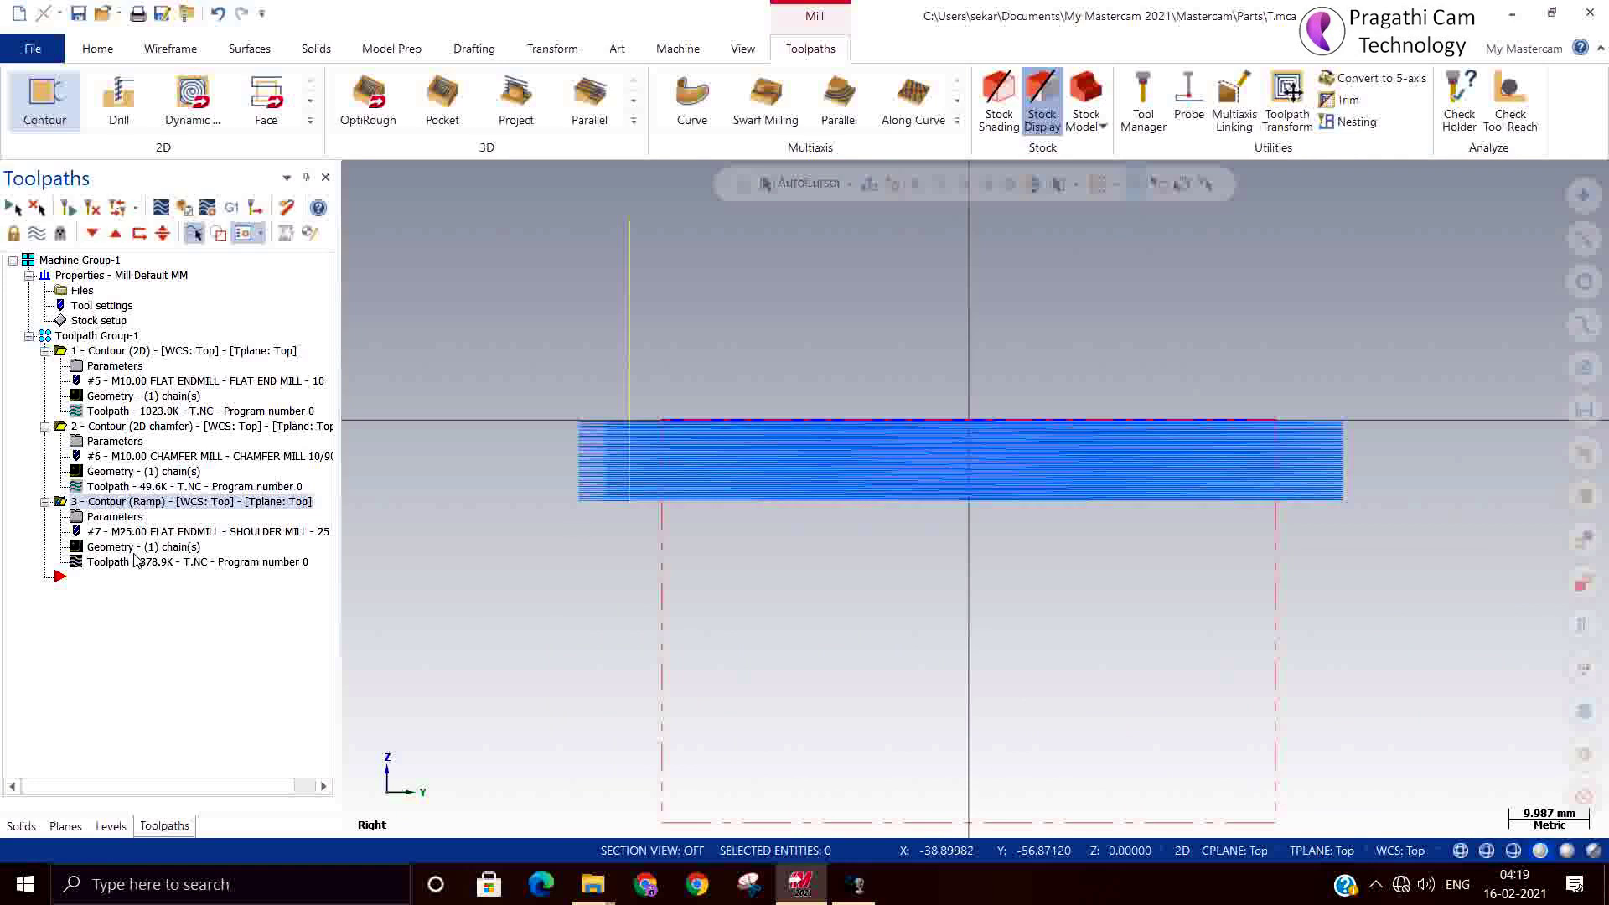
pyautogui.rightClick(442, 394)
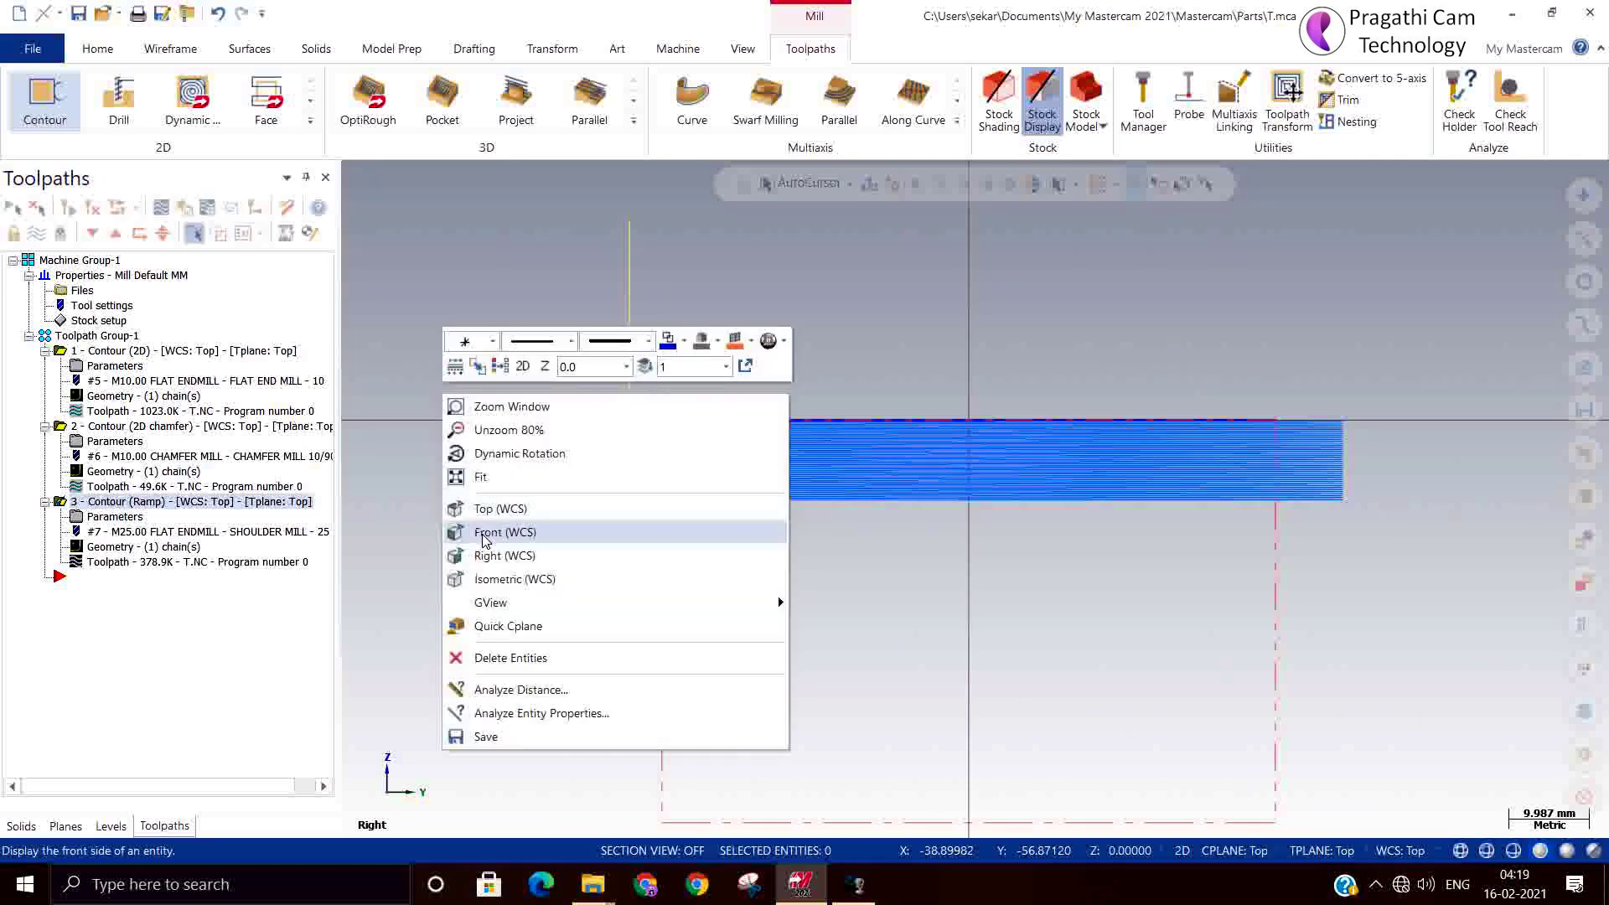
pyautogui.click(485, 534)
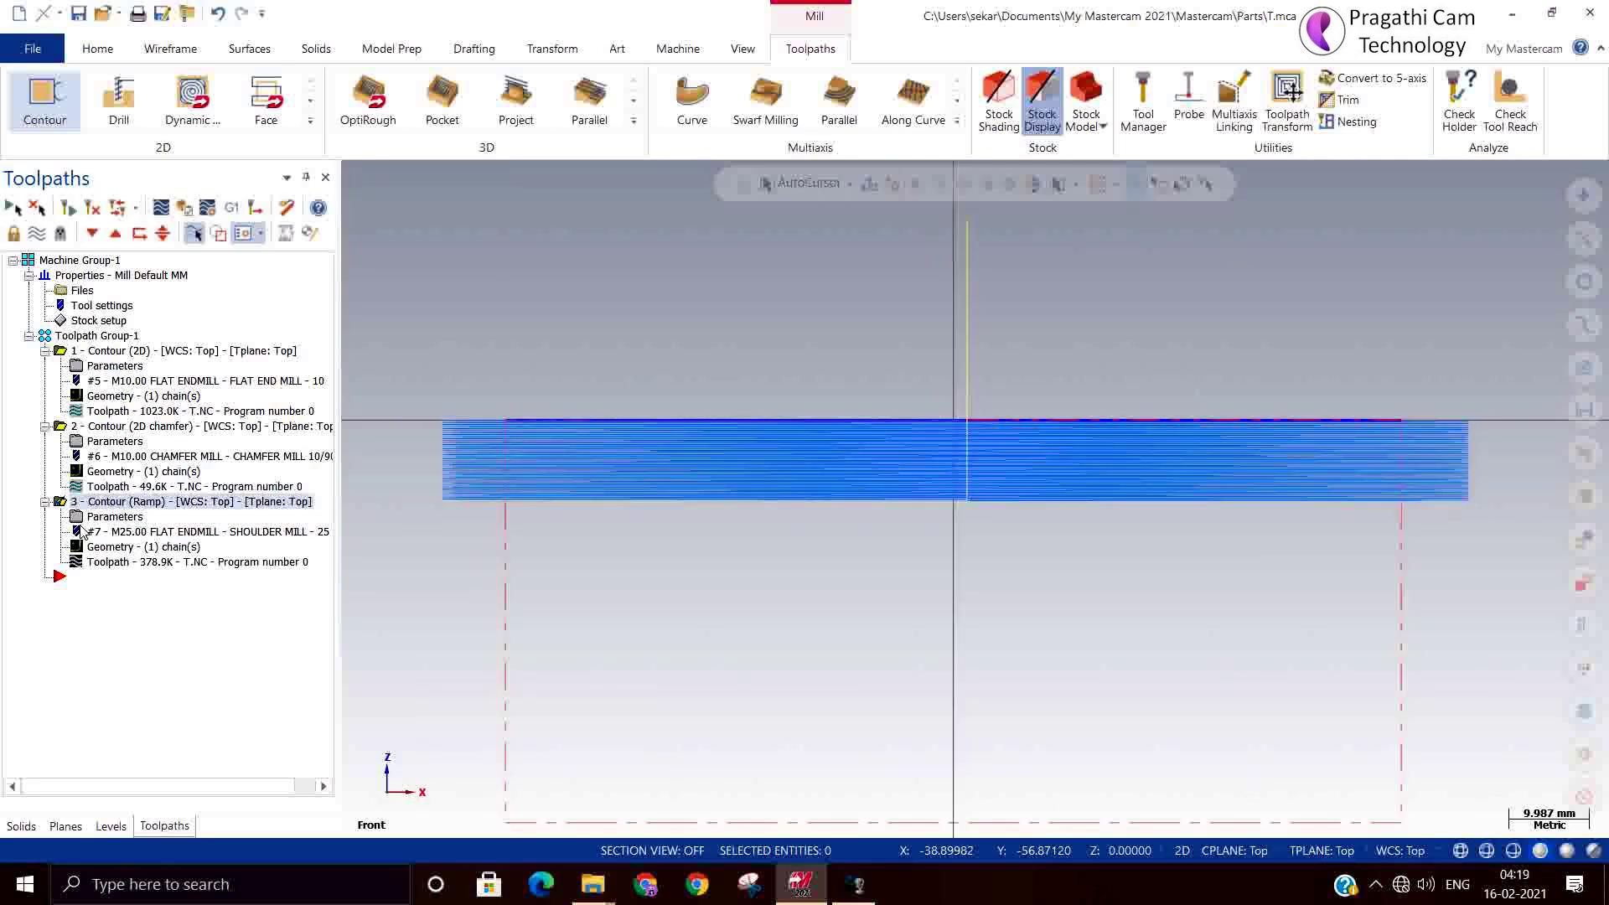
# Step: Set the ramp contour's ramp depth to 1 and regenerate the toolpath
pyautogui.click(116, 518)
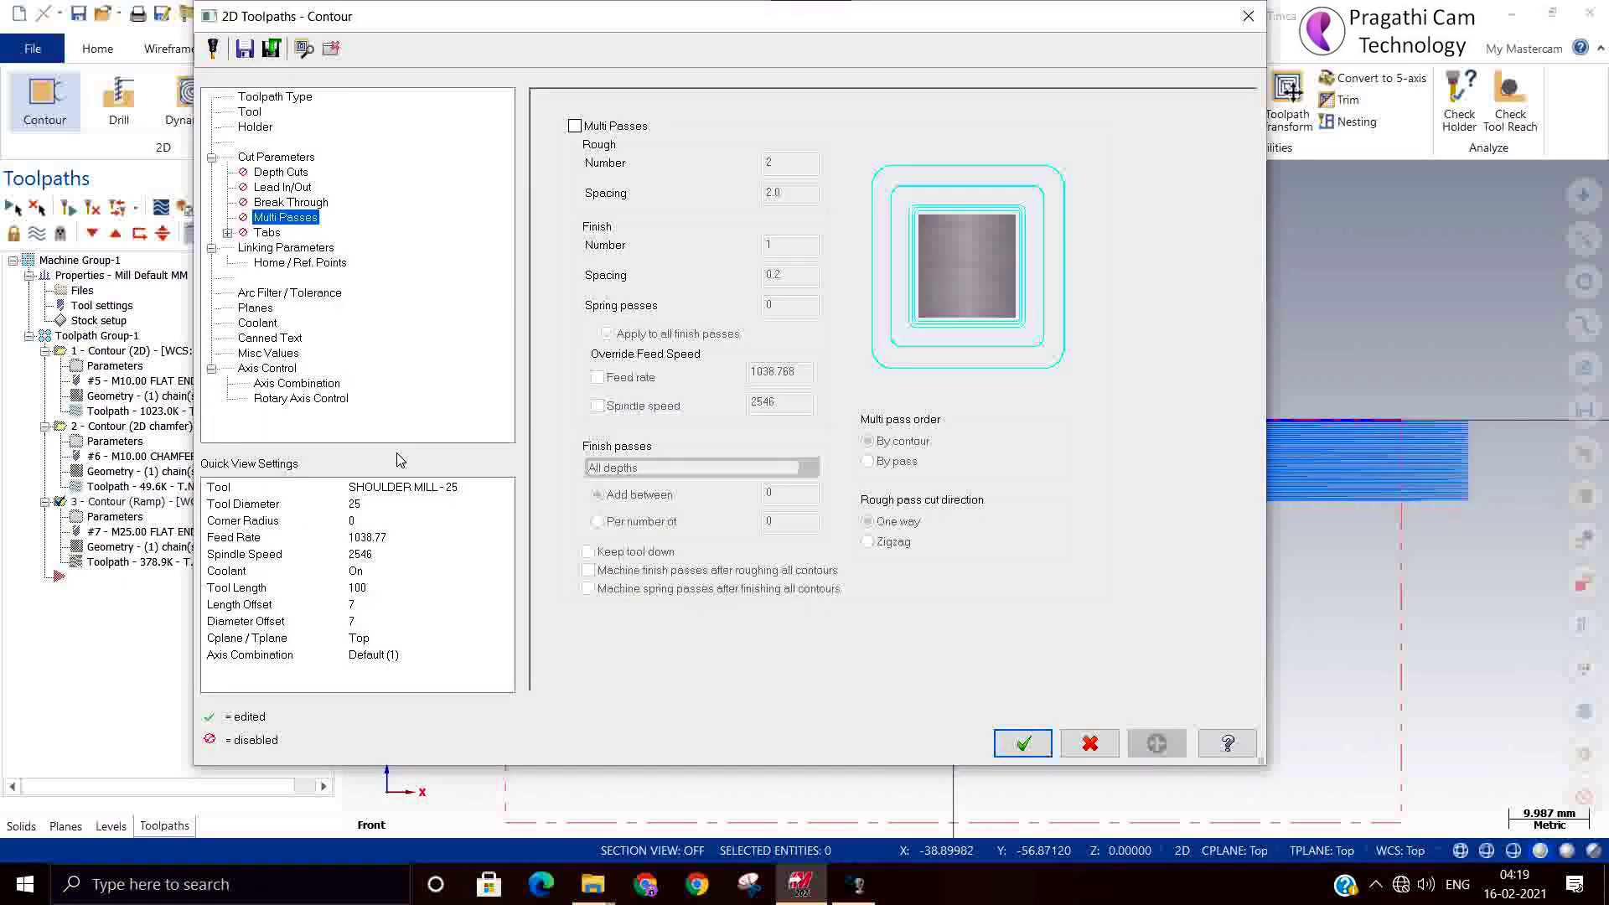
pyautogui.click(284, 159)
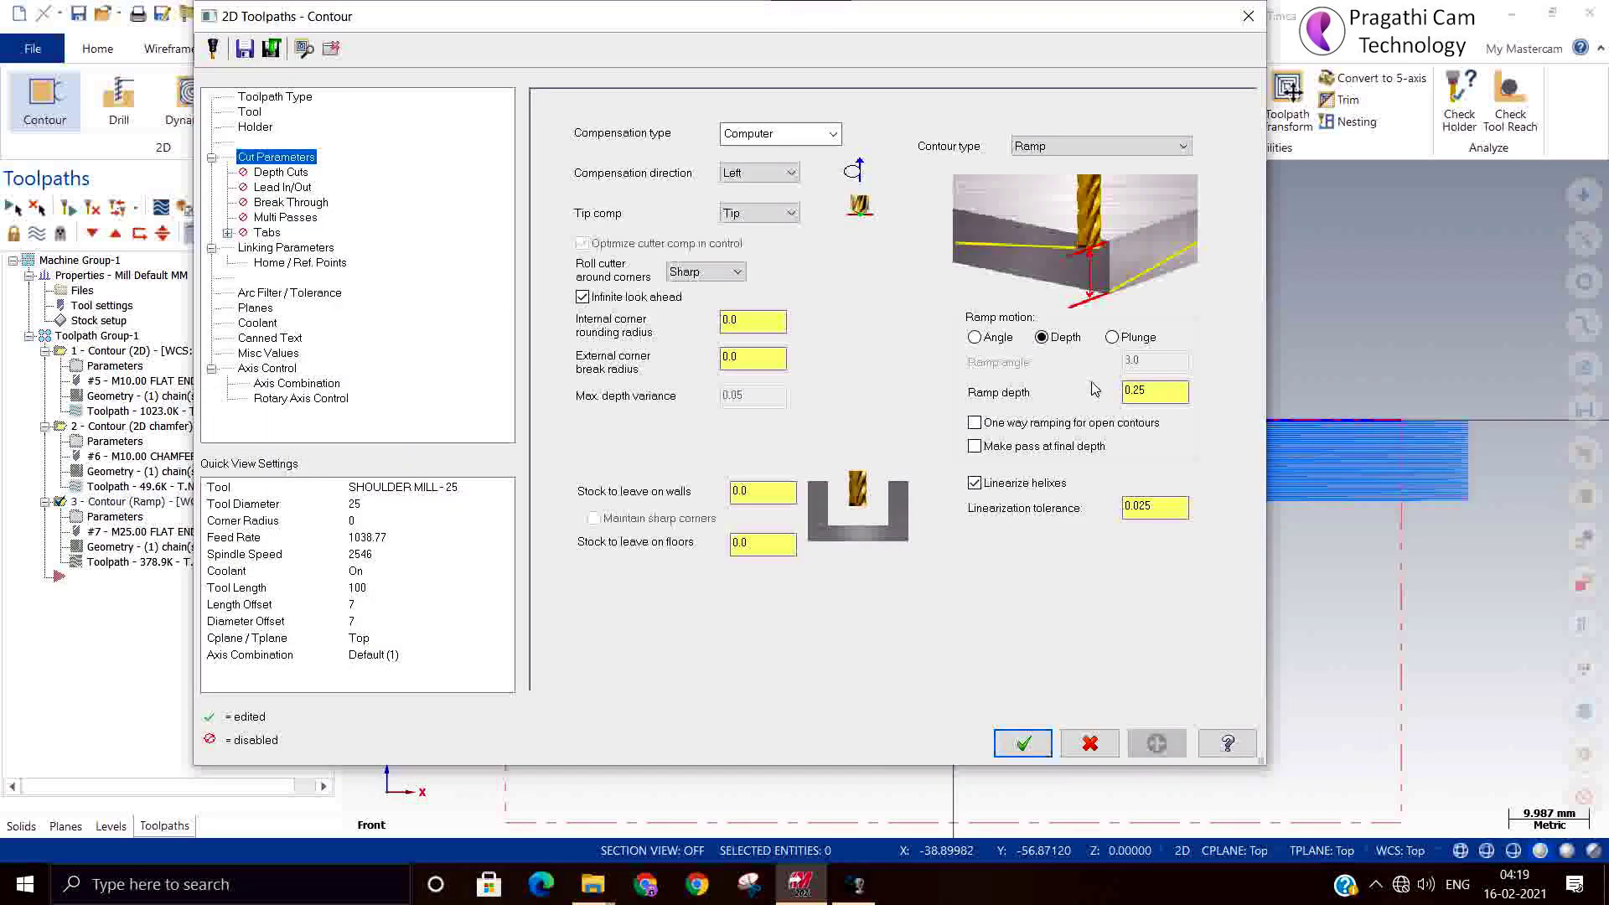
pyautogui.moveTo(1167, 390); pyautogui.dragTo(955, 390)
pyautogui.write('1')
pyautogui.click(1023, 743)
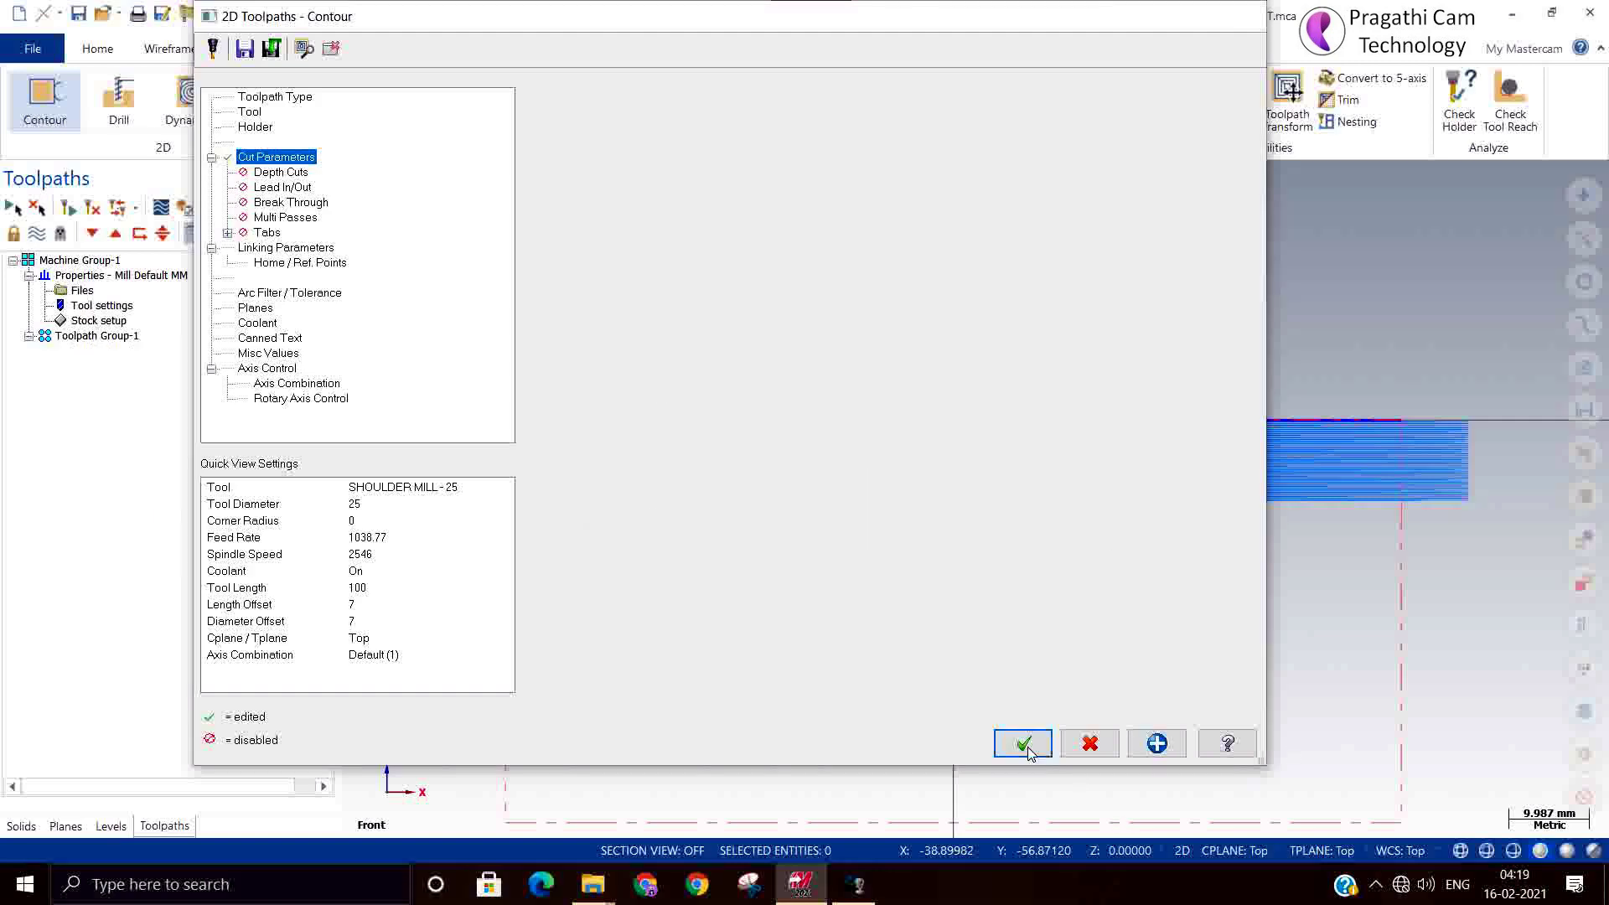
pyautogui.click(92, 207)
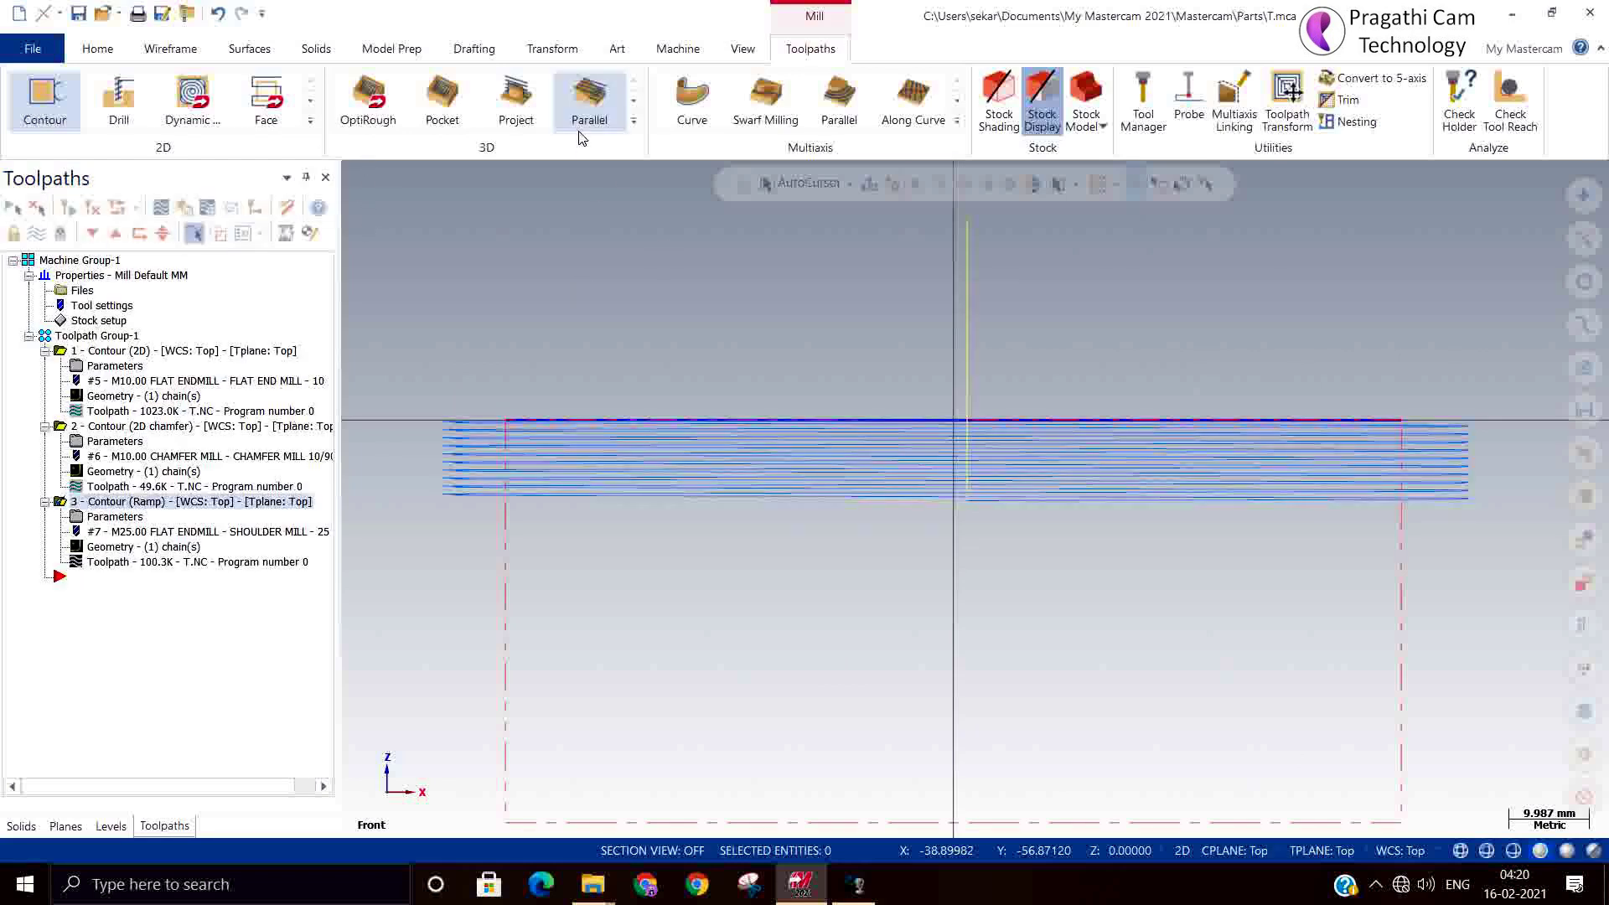
# Step: Backplot the ramp contour move by move in the front view to examine the gradual Z descent during the first pass
pyautogui.click(160, 209)
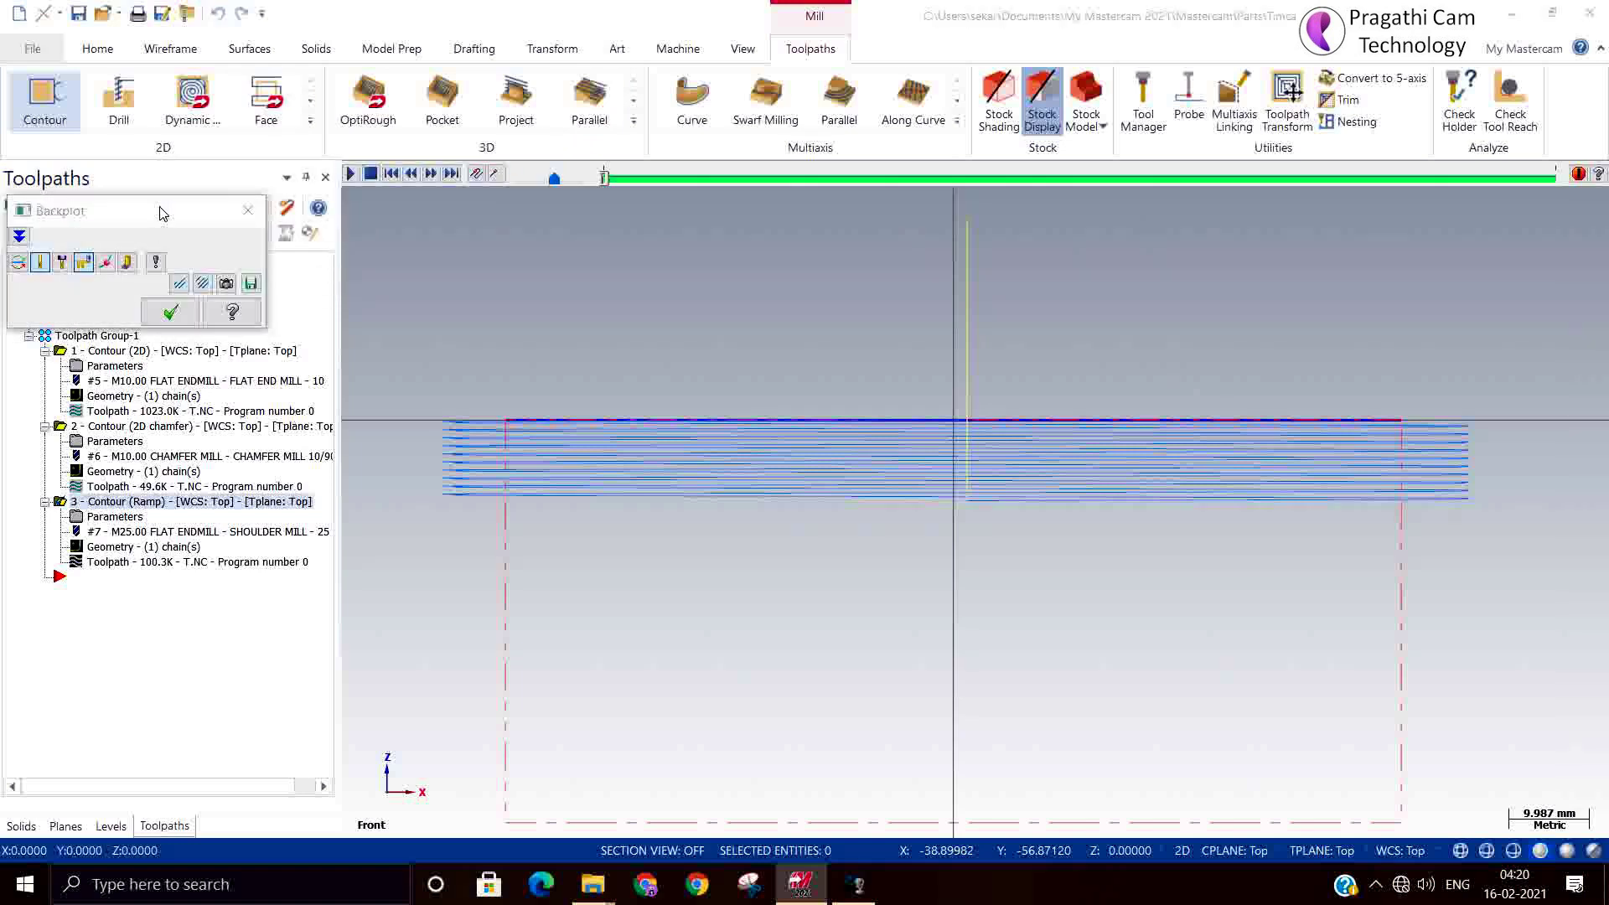
pyautogui.click(430, 175)
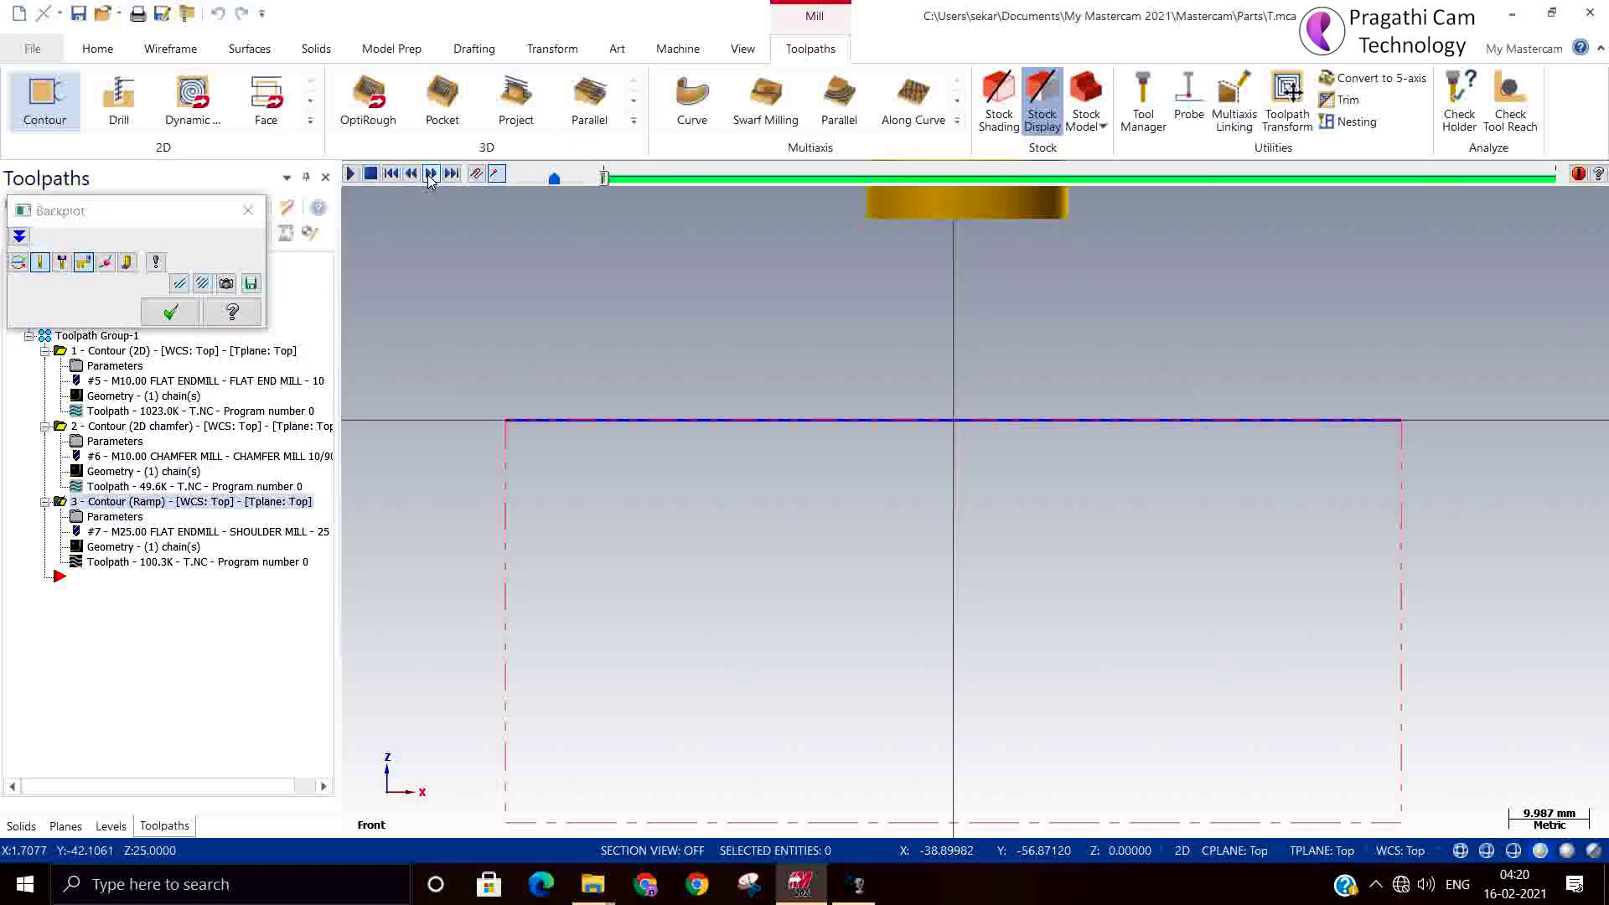
pyautogui.click(430, 175)
pyautogui.click(430, 175)
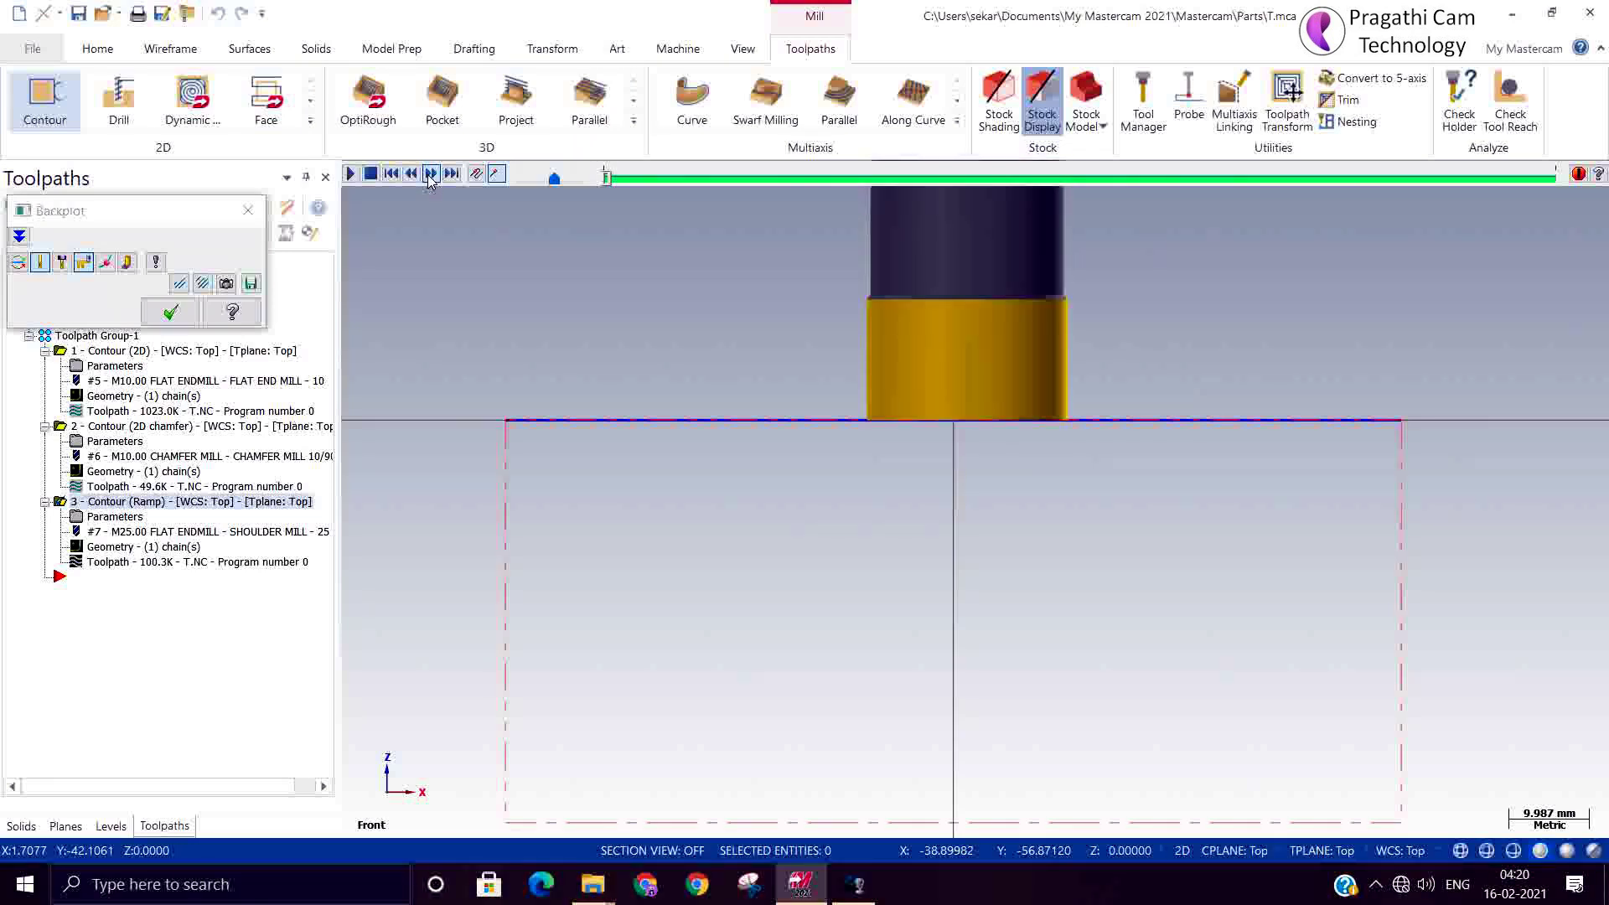
pyautogui.click(430, 174)
pyautogui.click(430, 174)
pyautogui.click(430, 174)
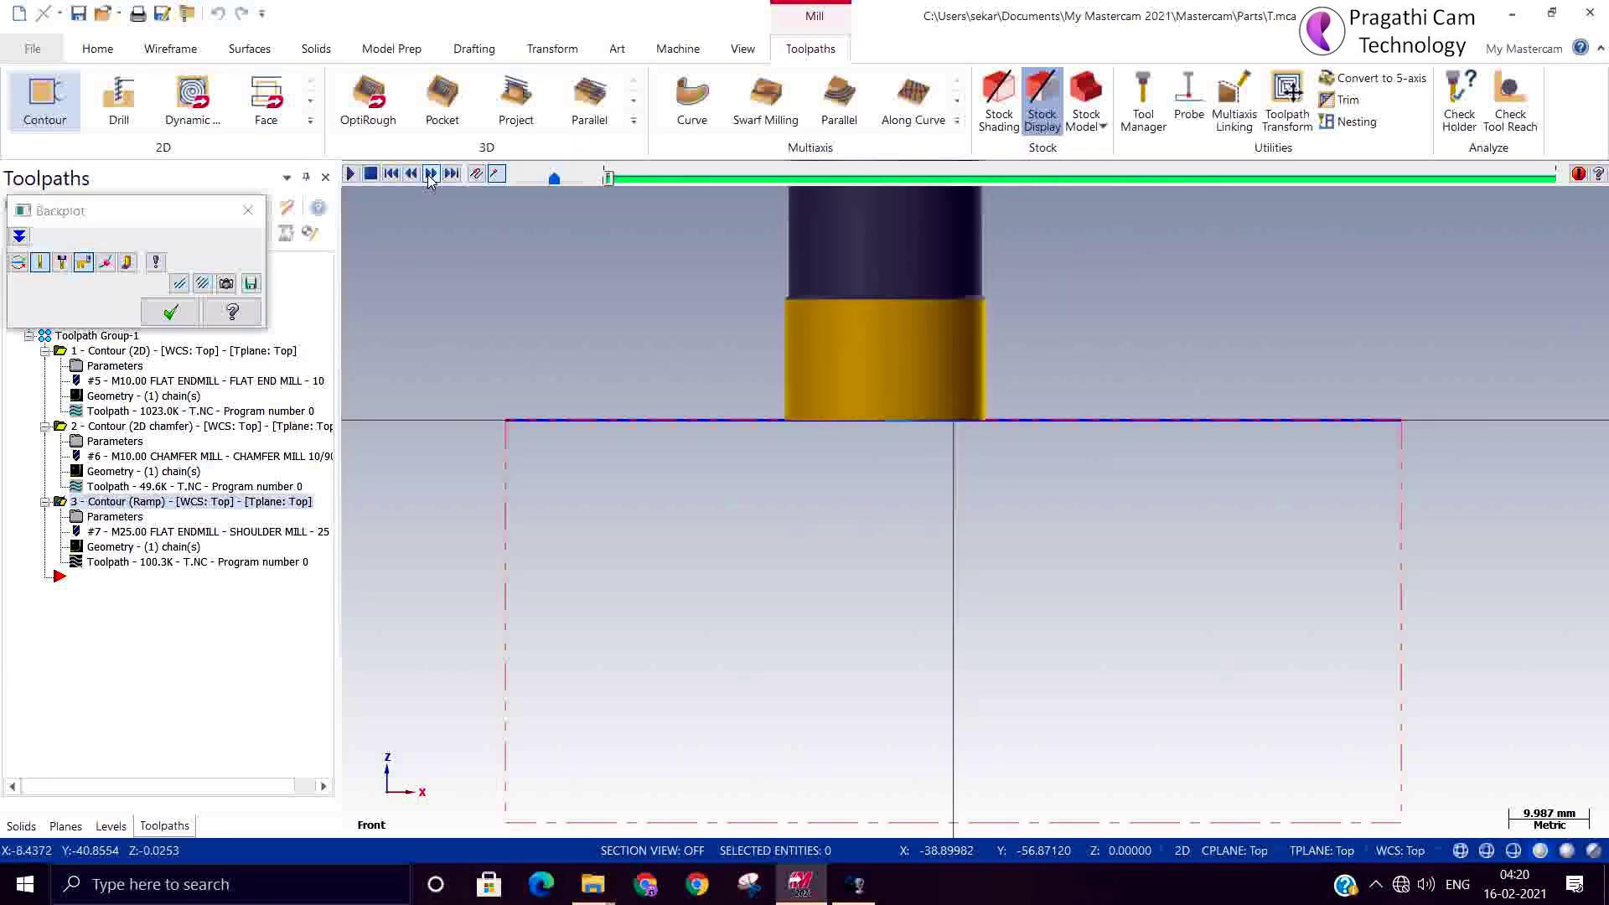
pyautogui.click(430, 175)
pyautogui.click(430, 174)
pyautogui.click(430, 174)
pyautogui.click(430, 175)
pyautogui.click(430, 175)
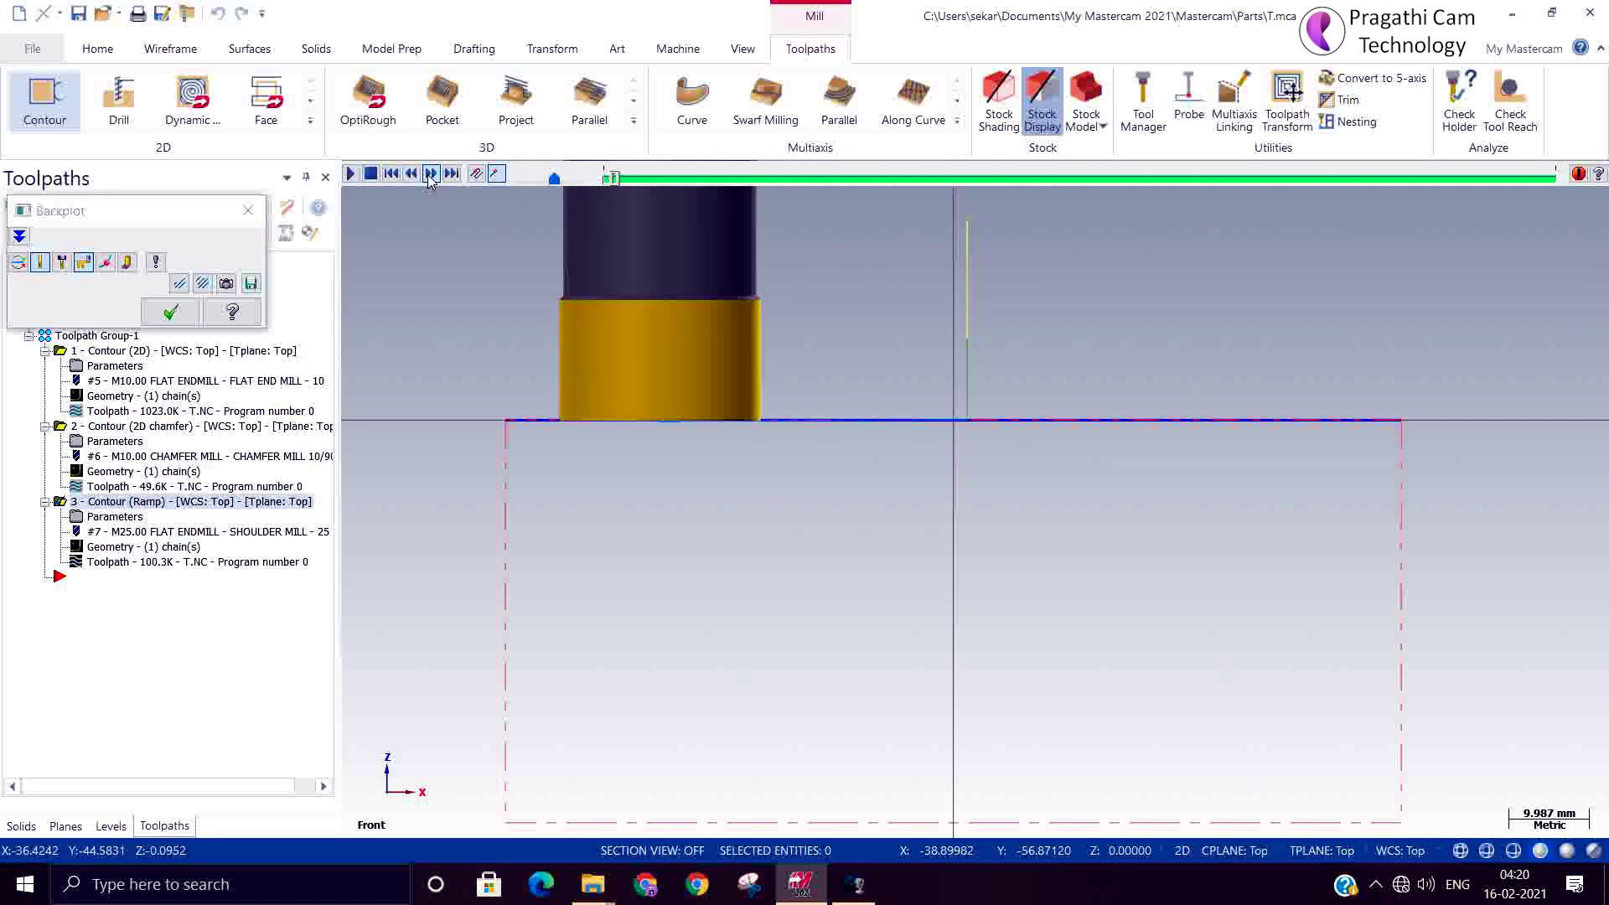
pyautogui.click(430, 175)
pyautogui.click(430, 174)
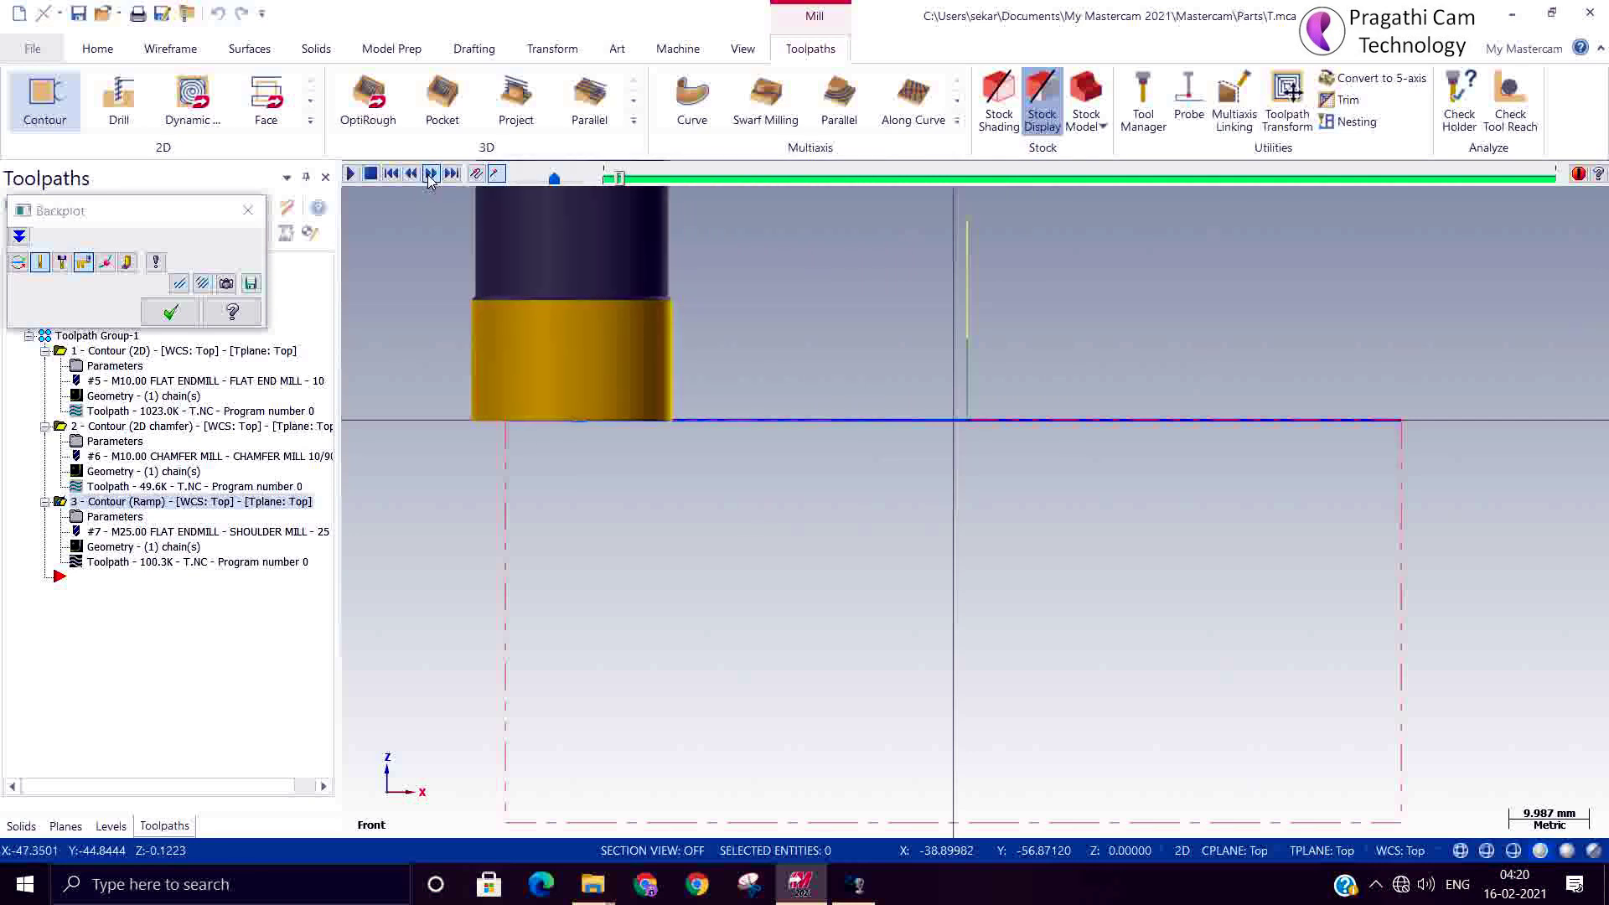
pyautogui.click(430, 175)
pyautogui.click(430, 175)
pyautogui.click(430, 175)
pyautogui.click(430, 174)
pyautogui.click(430, 174)
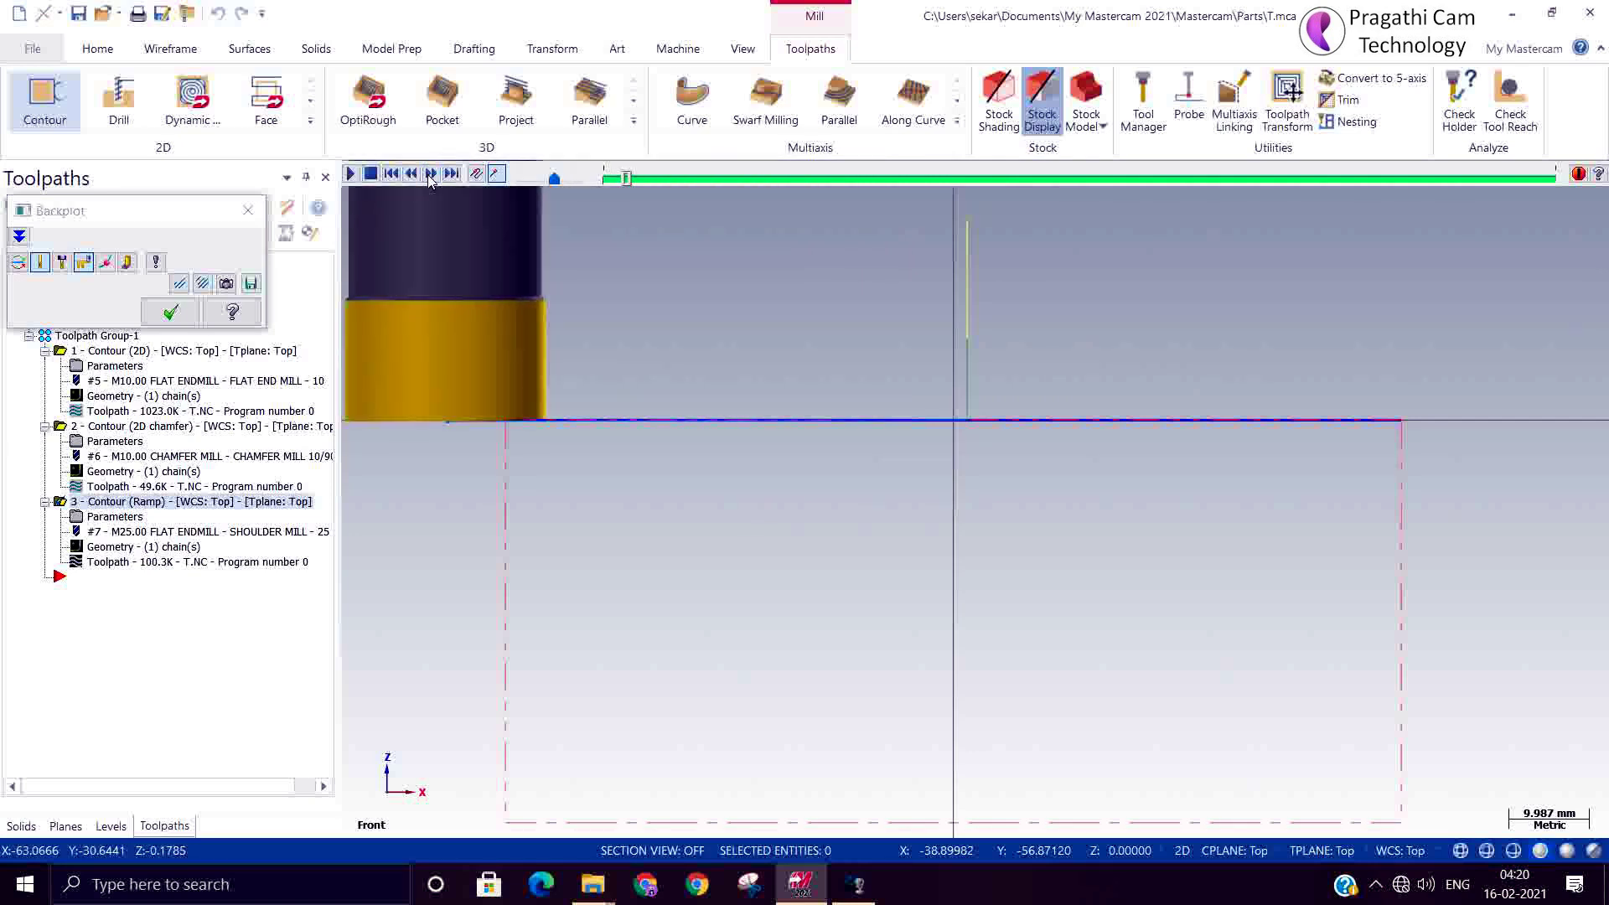
pyautogui.click(430, 174)
pyautogui.click(430, 175)
pyautogui.click(430, 174)
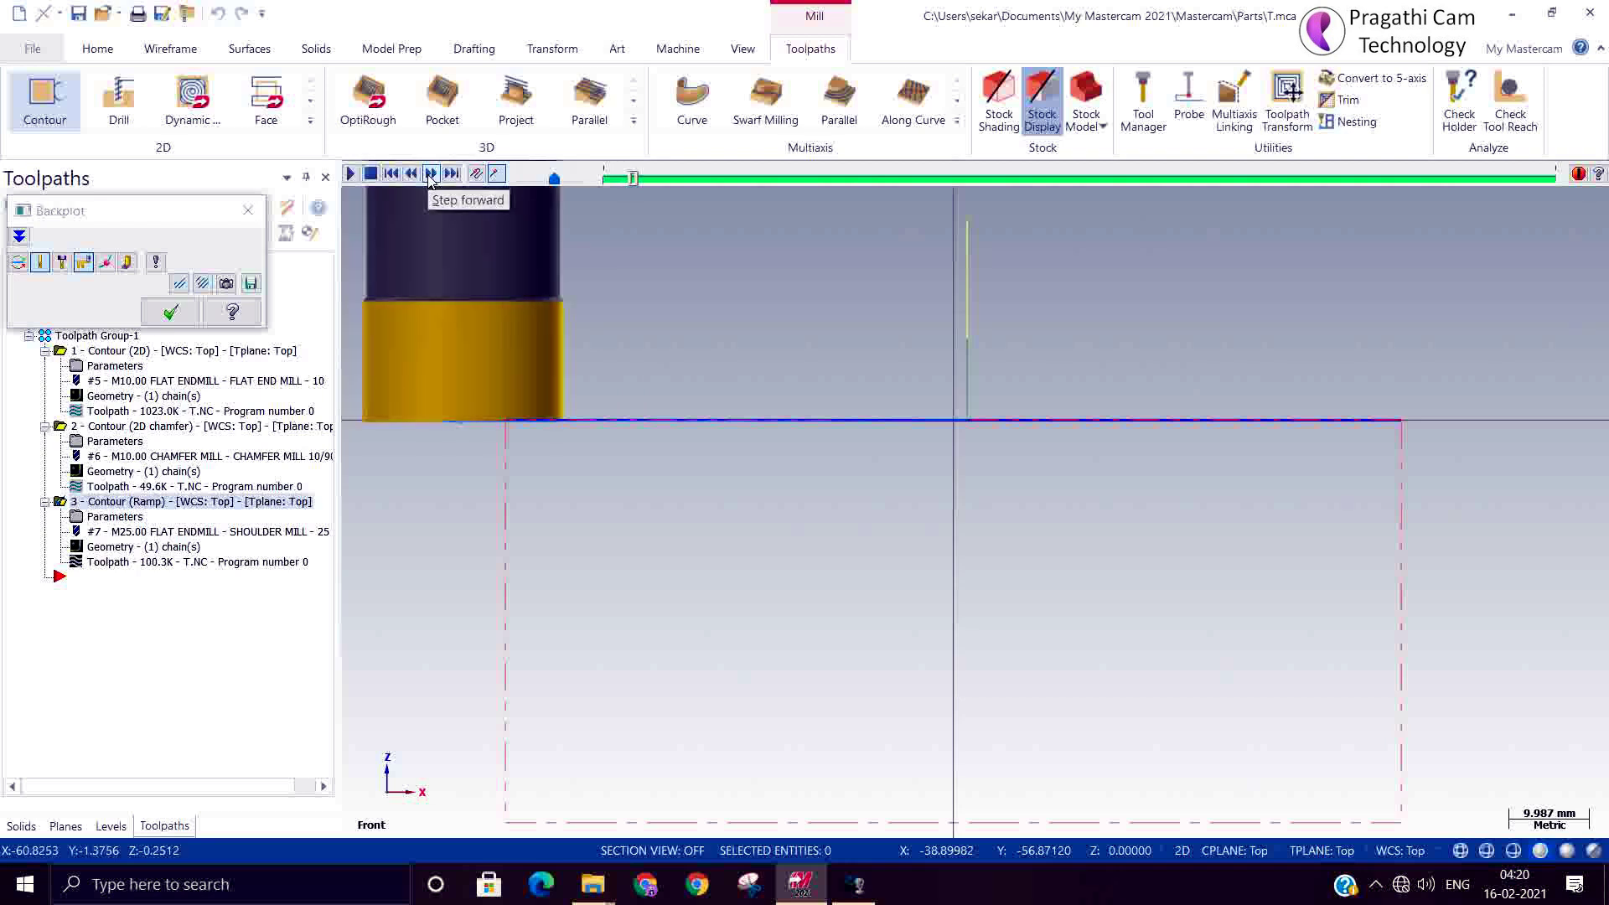
# Step: Advance the backplot to the deeper ramp passes, play it from a tilted view to examine the helical descent, and close it
pyautogui.moveTo(633, 178); pyautogui.dragTo(903, 178)
pyautogui.moveTo(1271, 316); pyautogui.dragTo(1251, 371, button='middle')
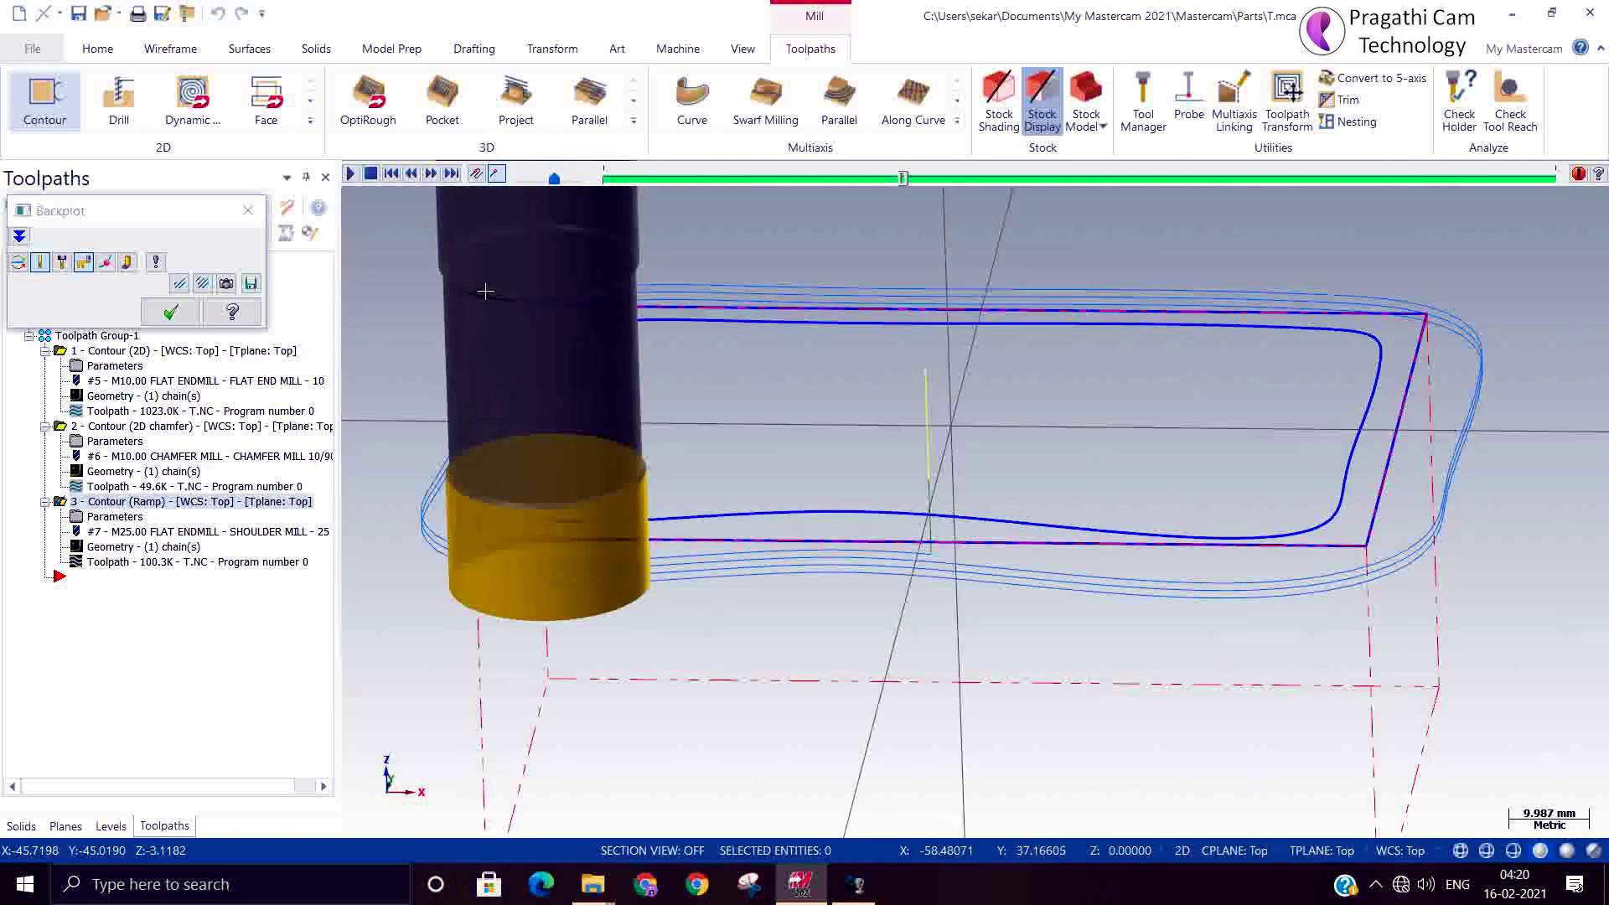
pyautogui.click(353, 173)
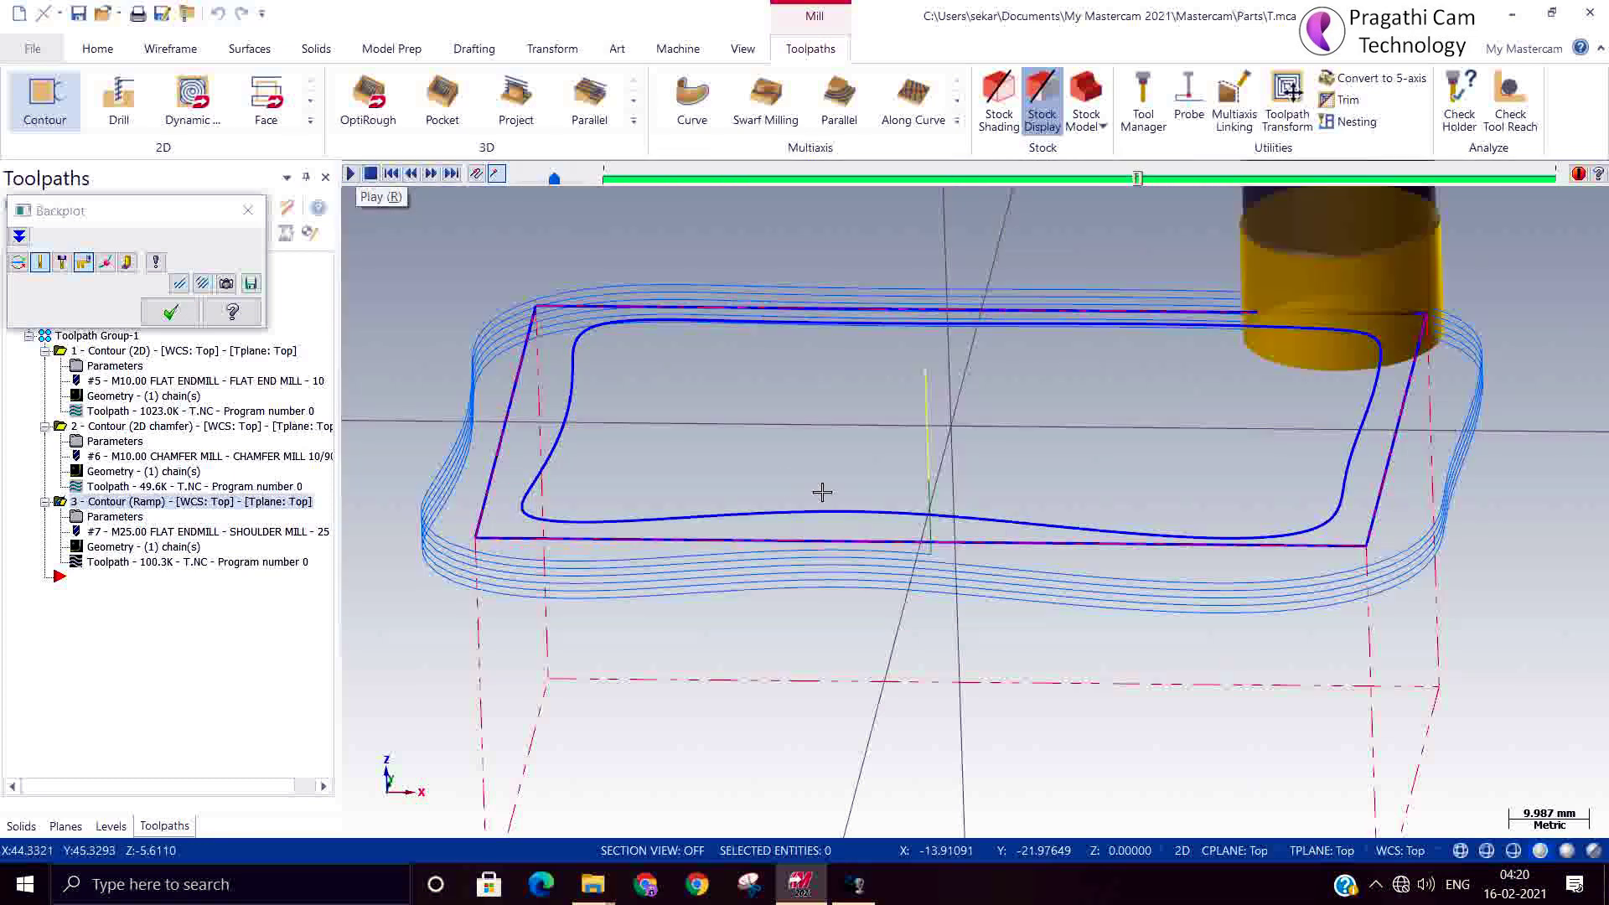
pyautogui.moveTo(822, 489); pyautogui.dragTo(838, 444, button='middle')
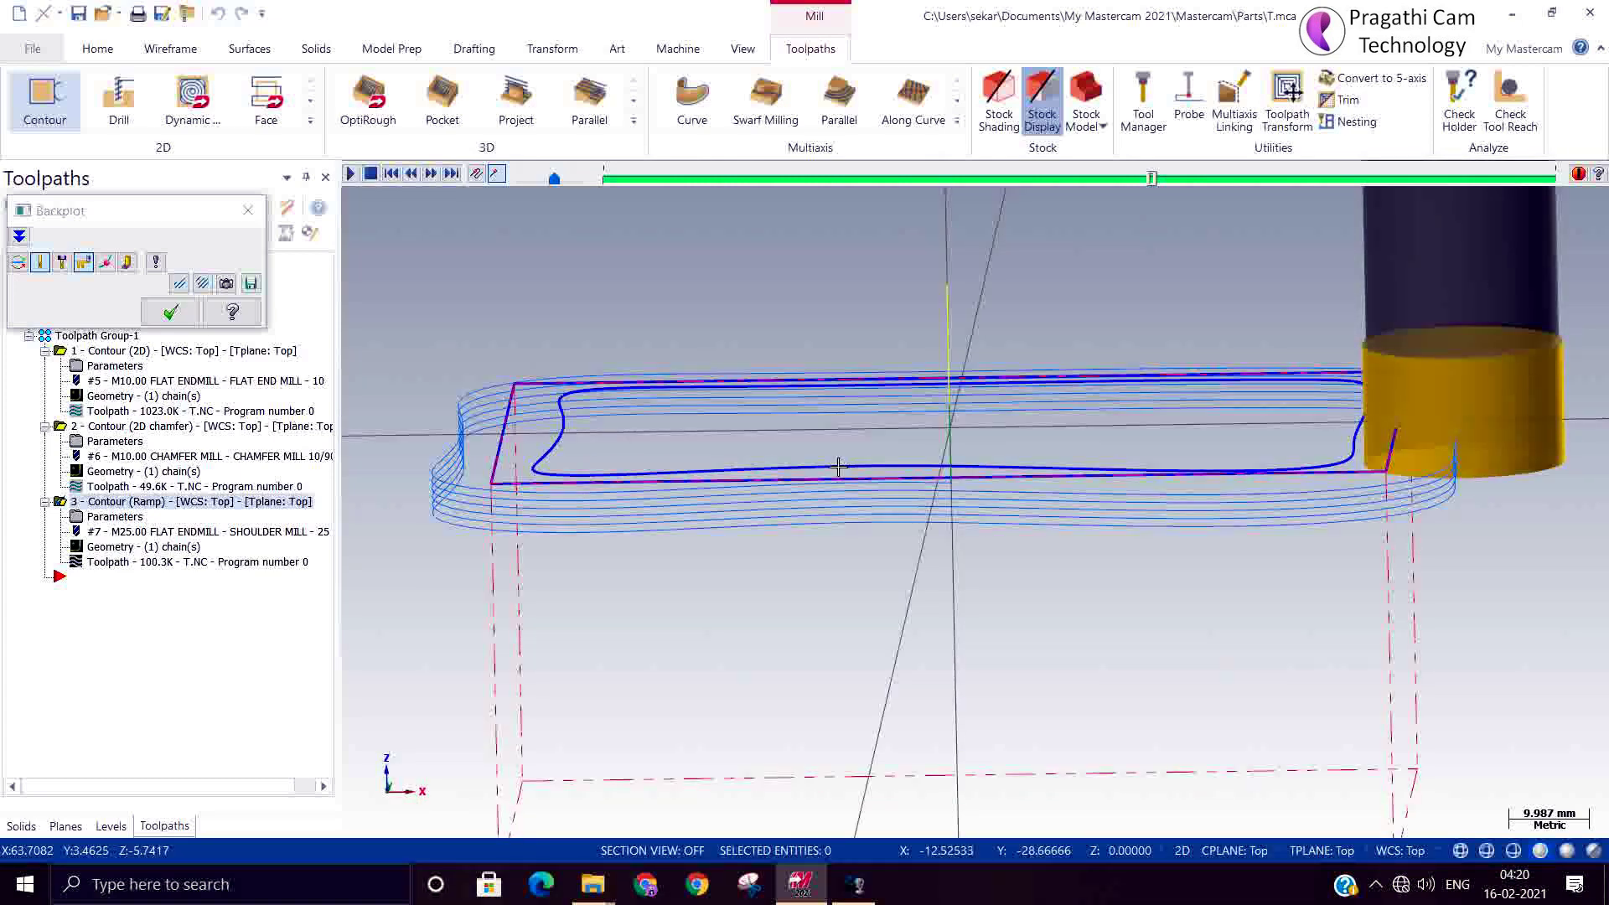
pyautogui.click(171, 312)
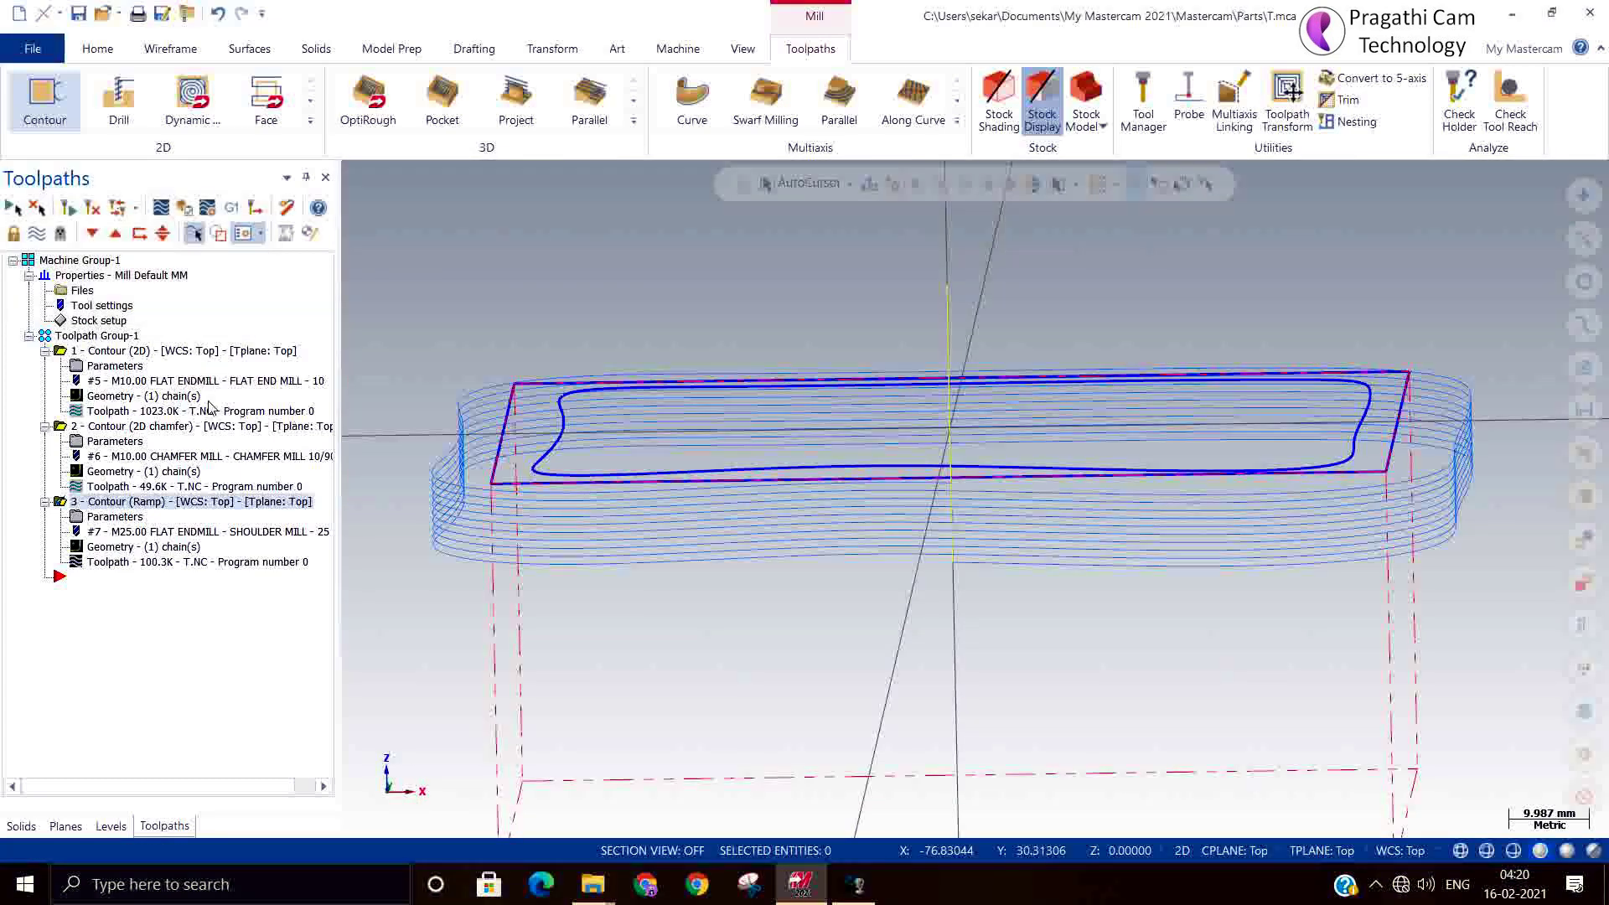
# Step: Post-process only the ramp contour operation and save its NC program as 485.NC
pyautogui.click(232, 207)
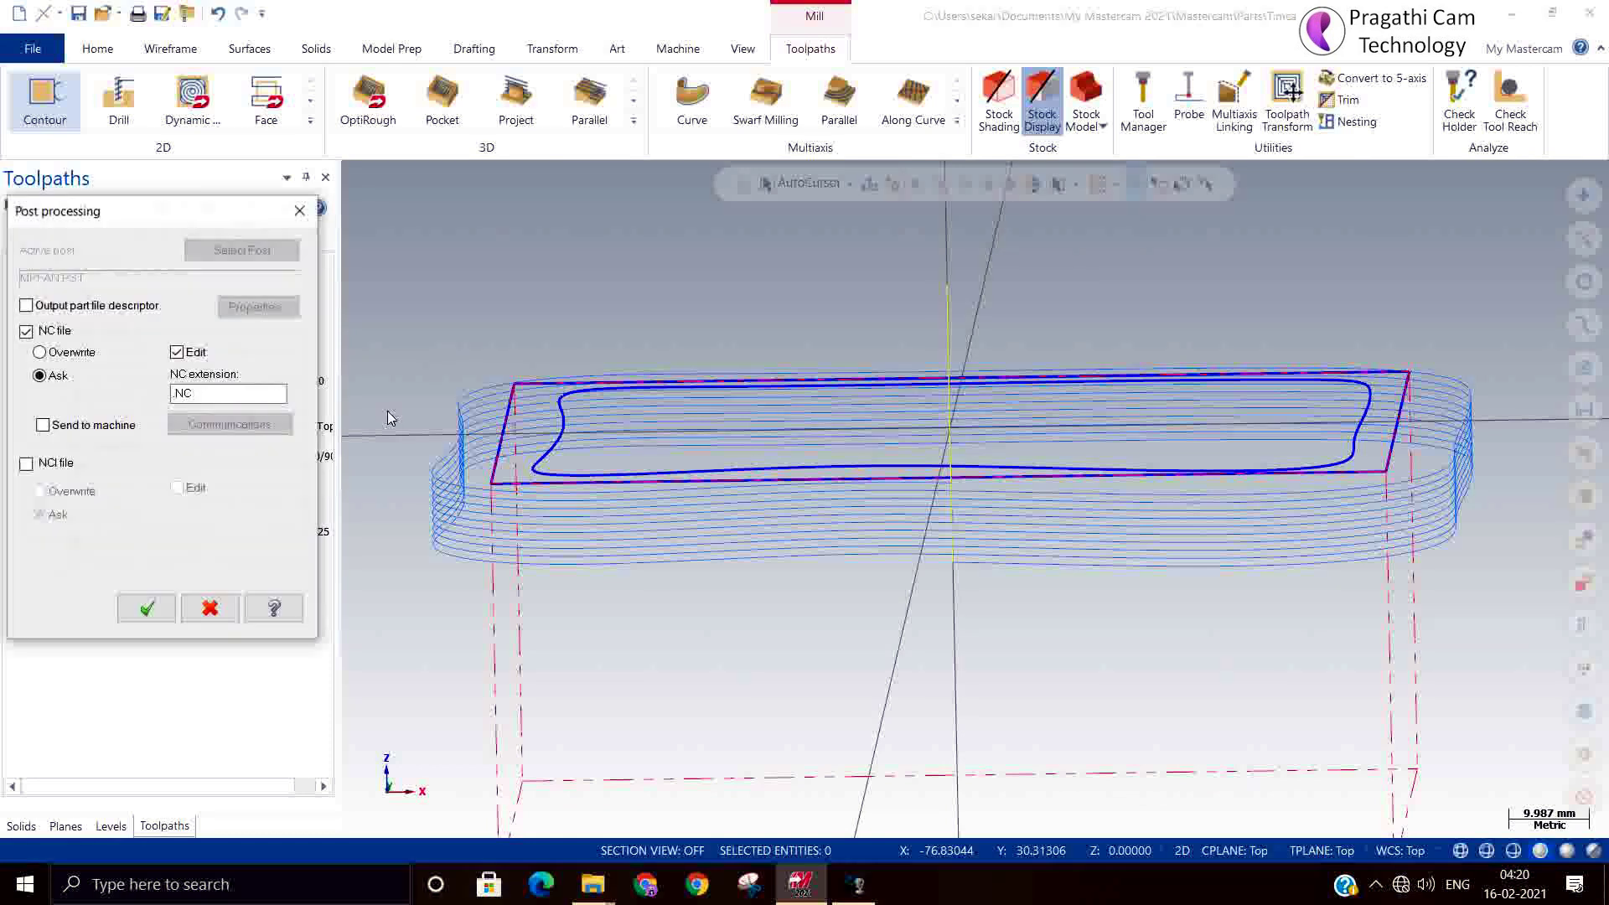
pyautogui.click(150, 605)
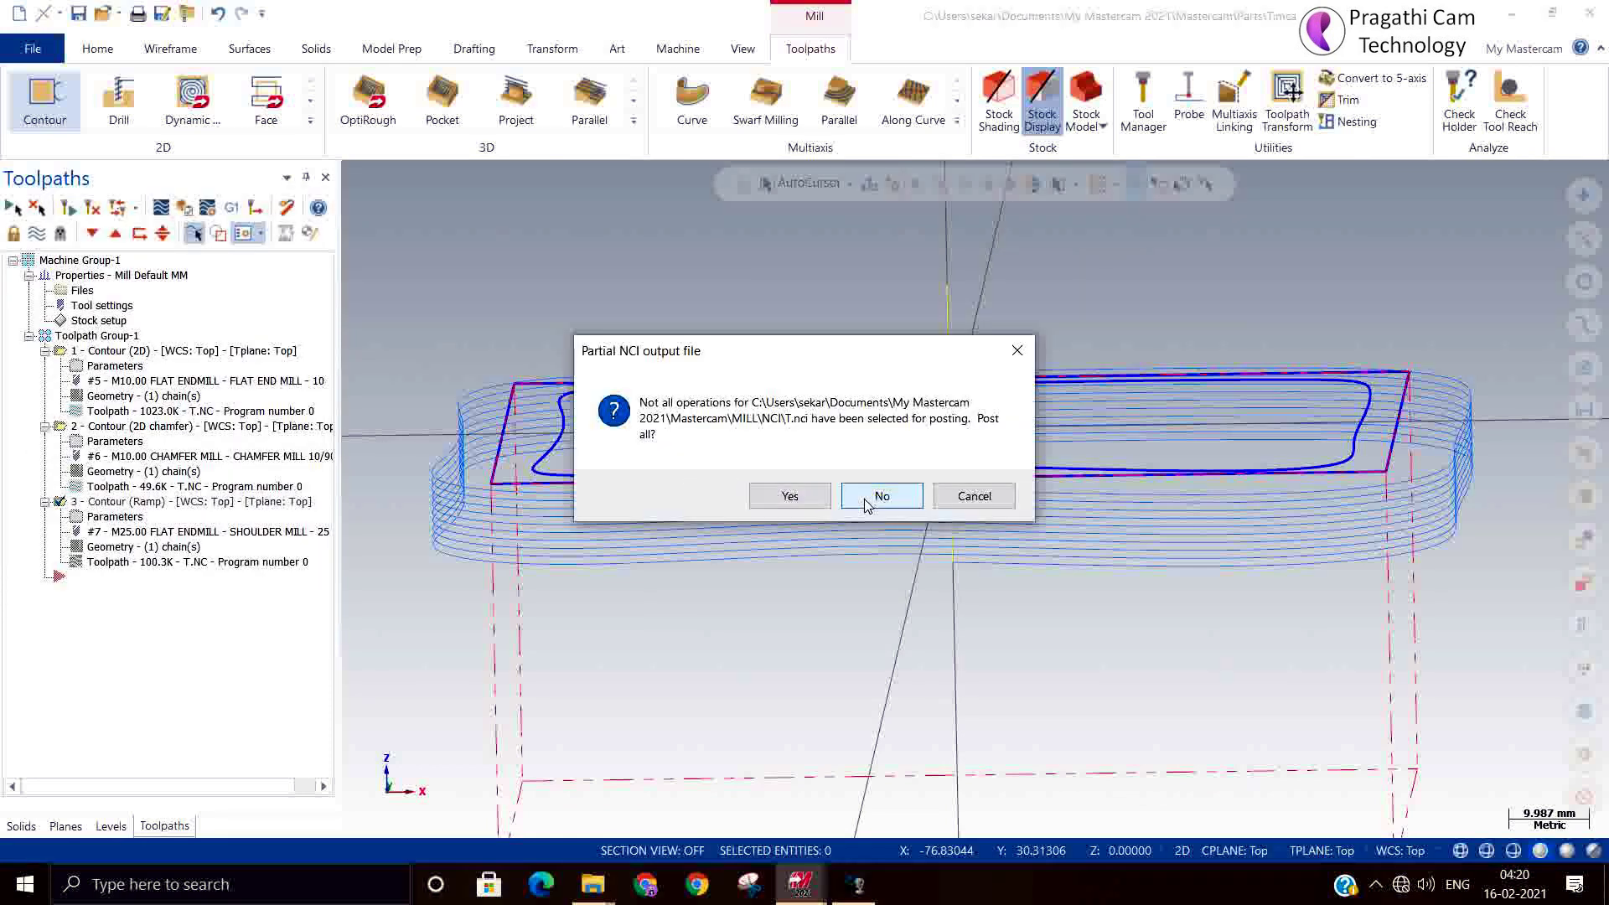
pyautogui.click(867, 499)
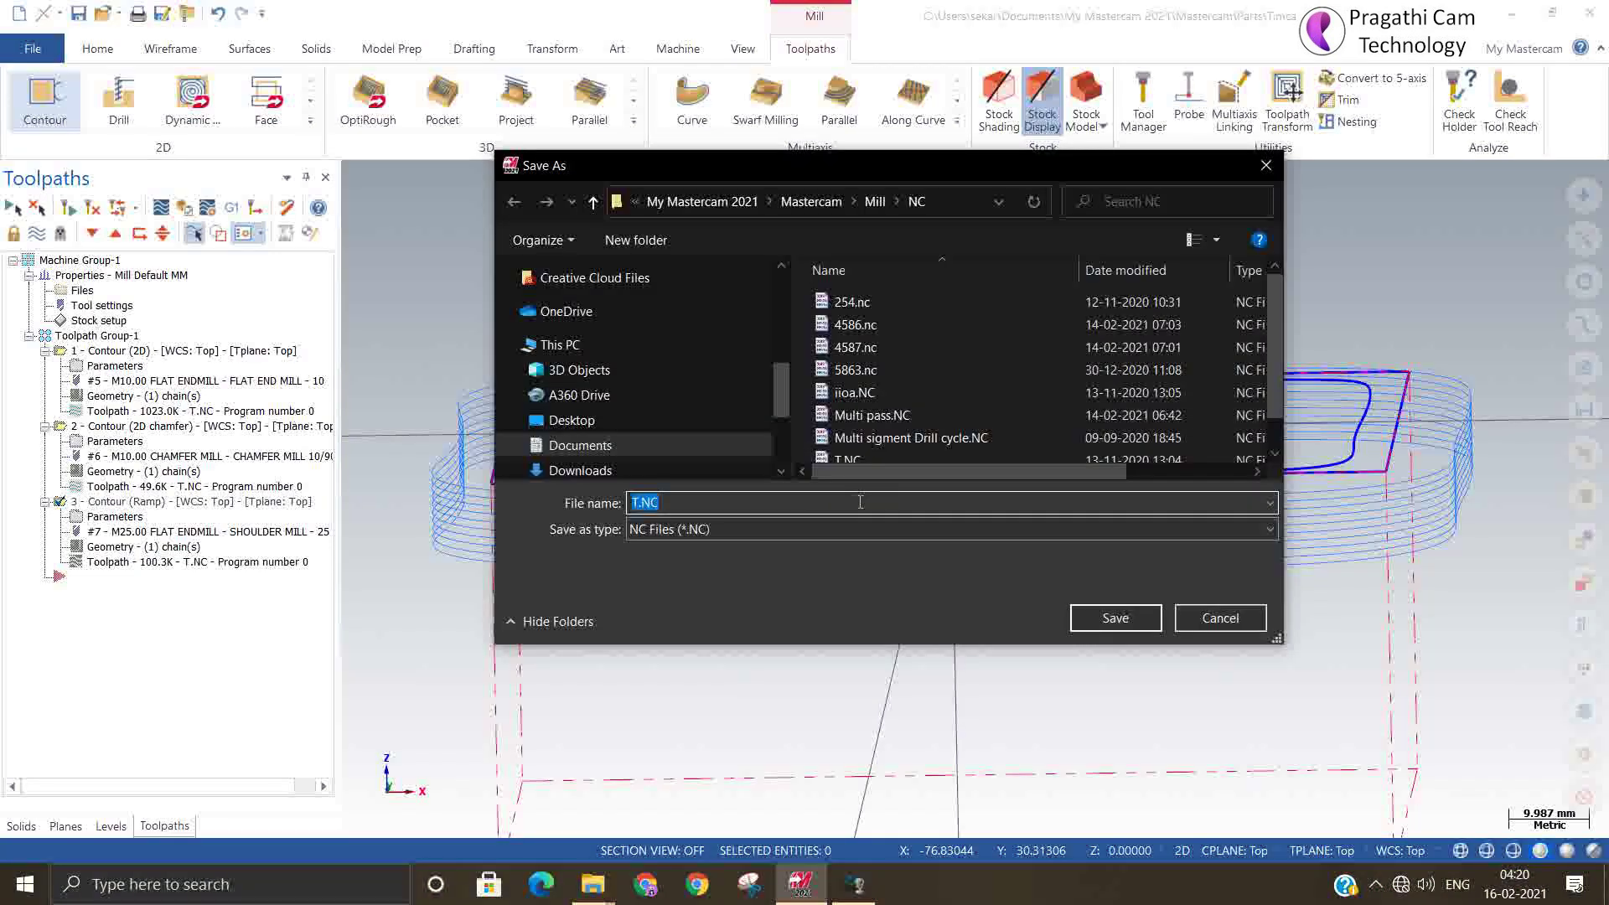
pyautogui.write('455')
pyautogui.press('Return')
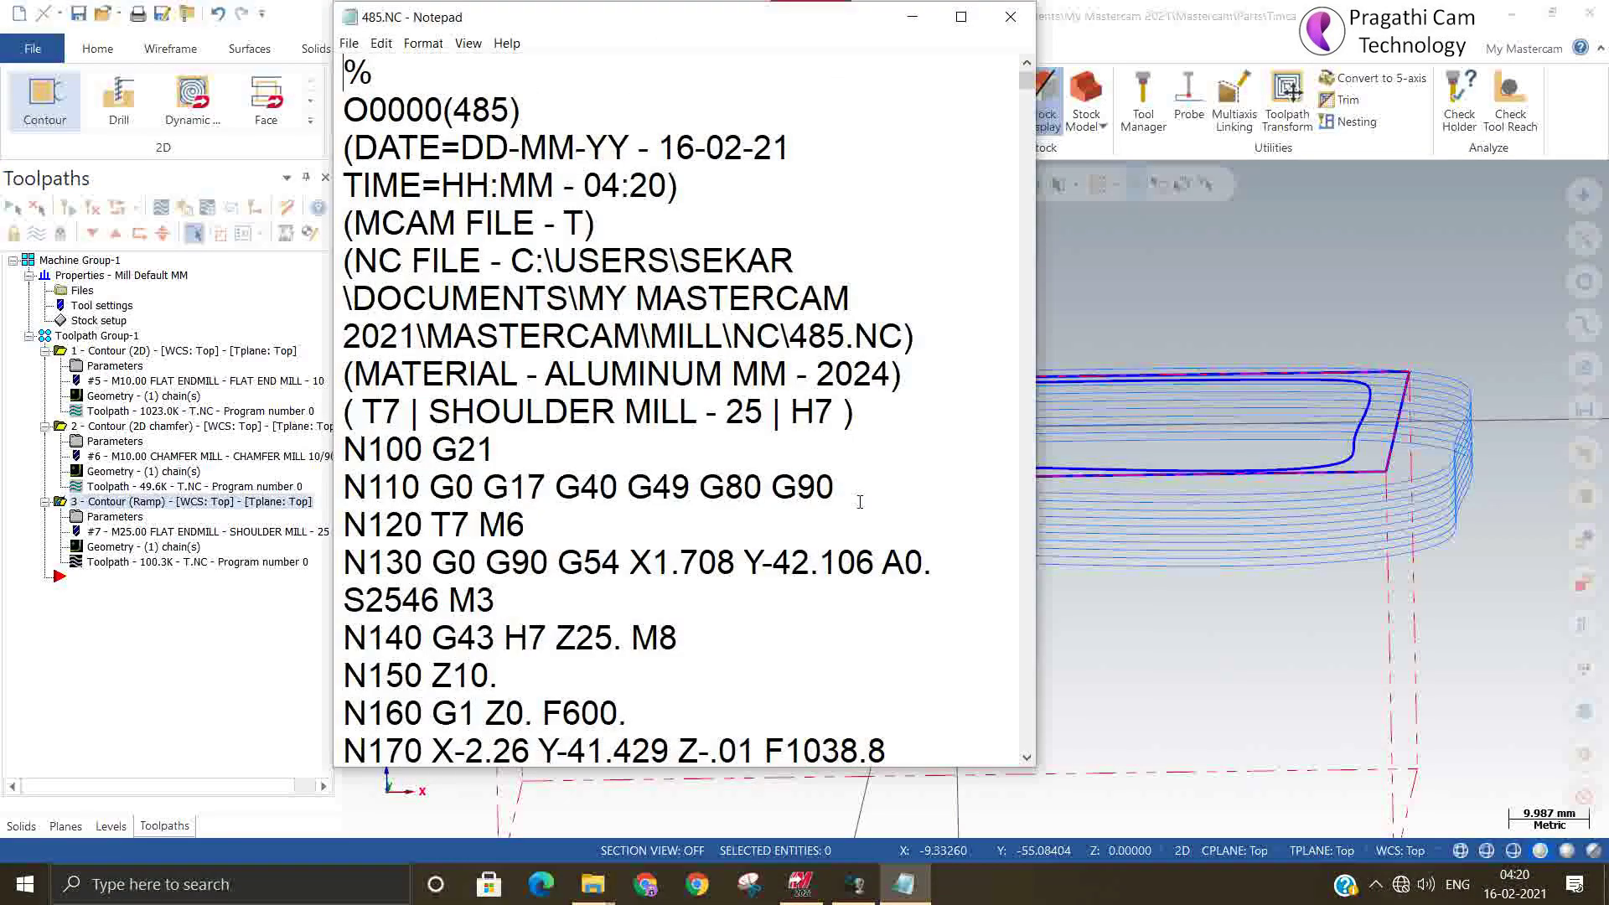
# Step: Read through the posted program's moves to check how Z changes from line to line, and close the file
pyautogui.click(961, 17)
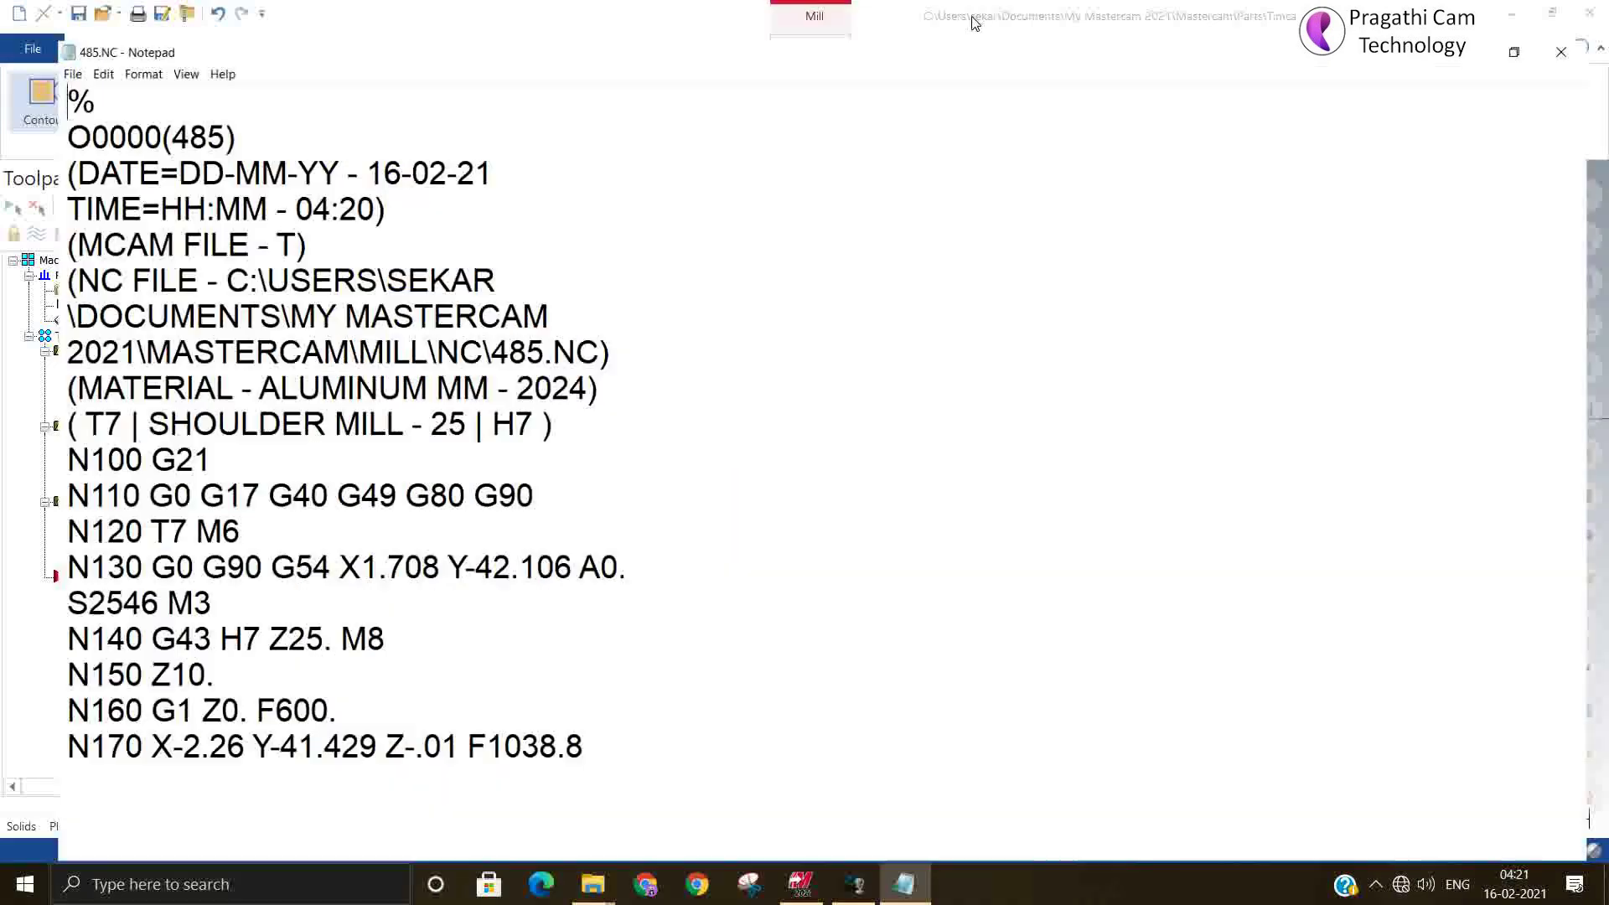
pyautogui.scroll(-1, 725, 355)
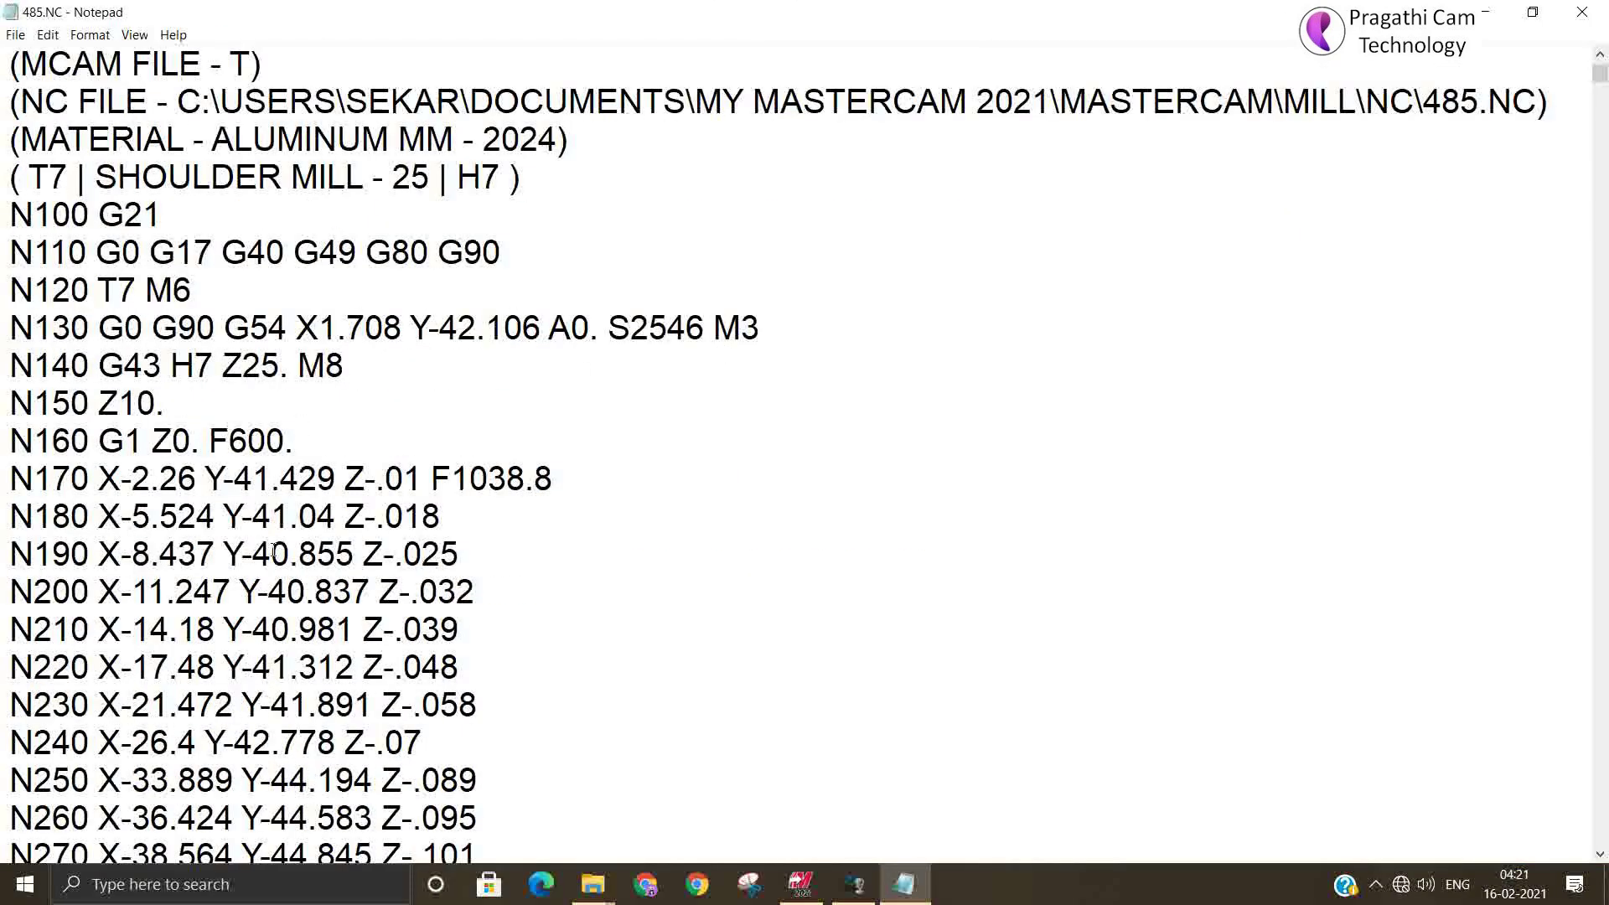
pyautogui.scroll(-10, 613, 589)
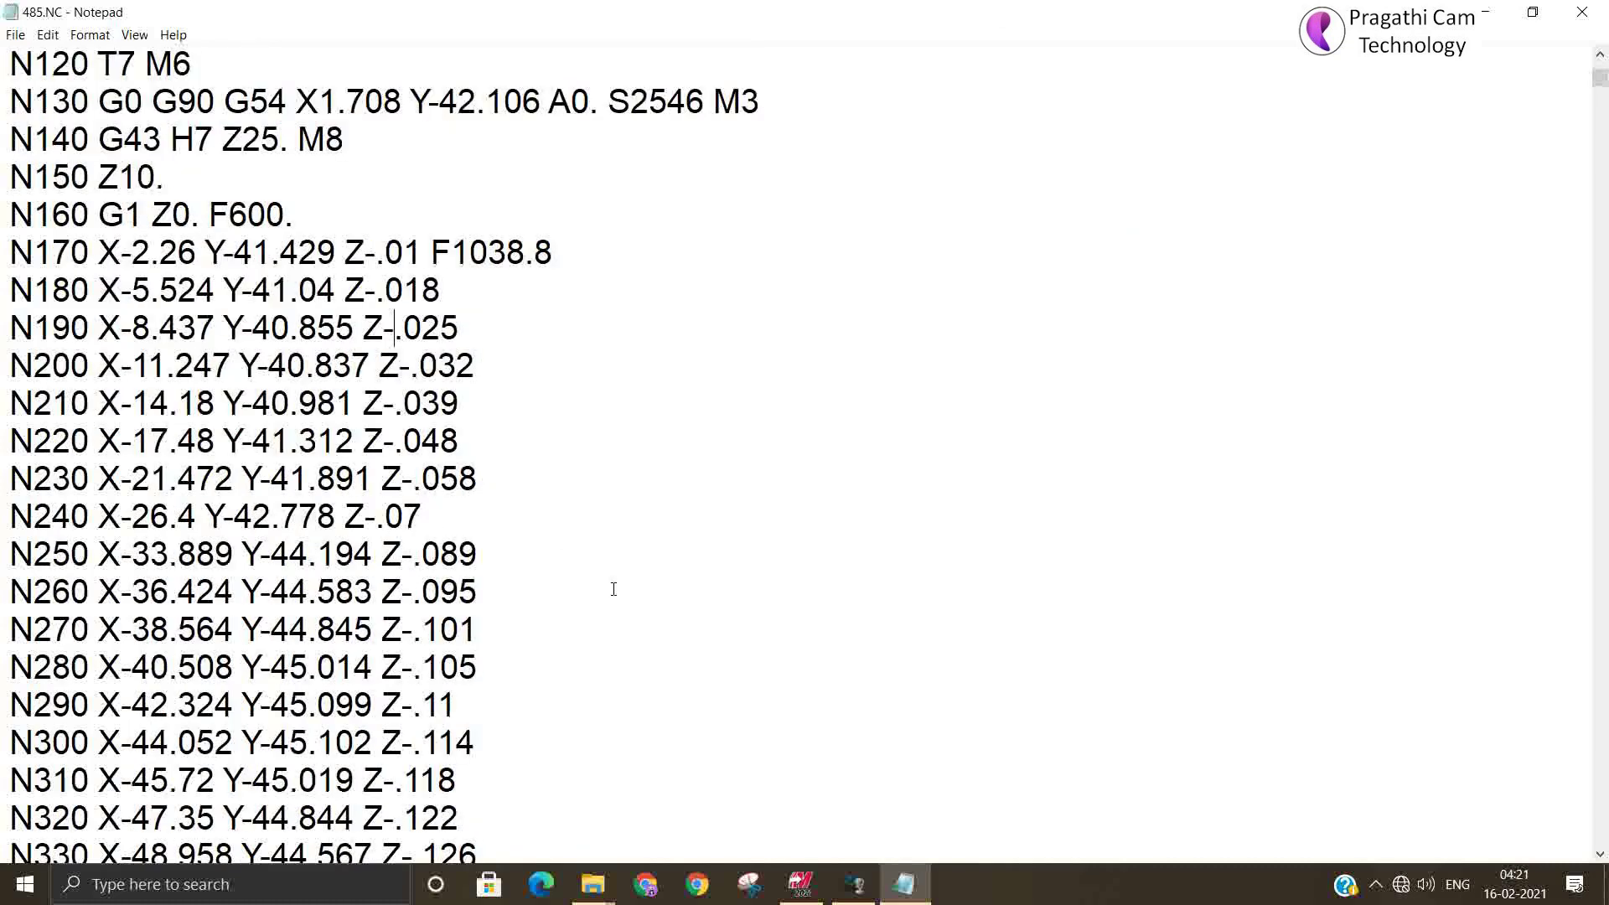
pyautogui.scroll(-9, 614, 589)
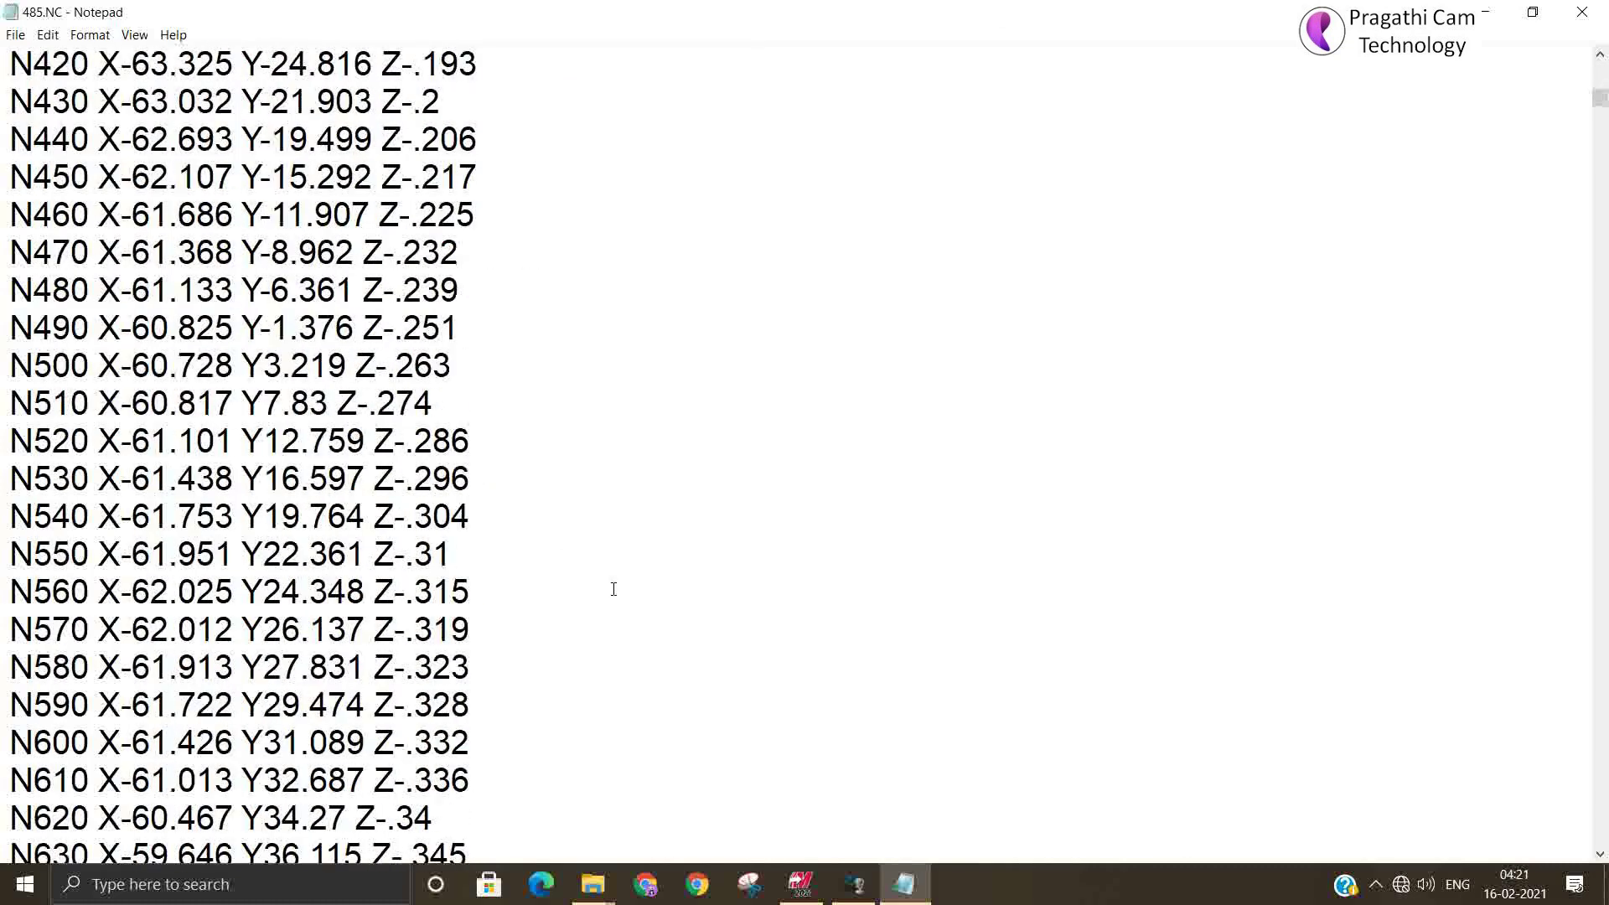
pyautogui.click(1582, 12)
# Step: Restore the isometric view and inspect the ramp passes closely where the tool retracts
pyautogui.rightClick(795, 312)
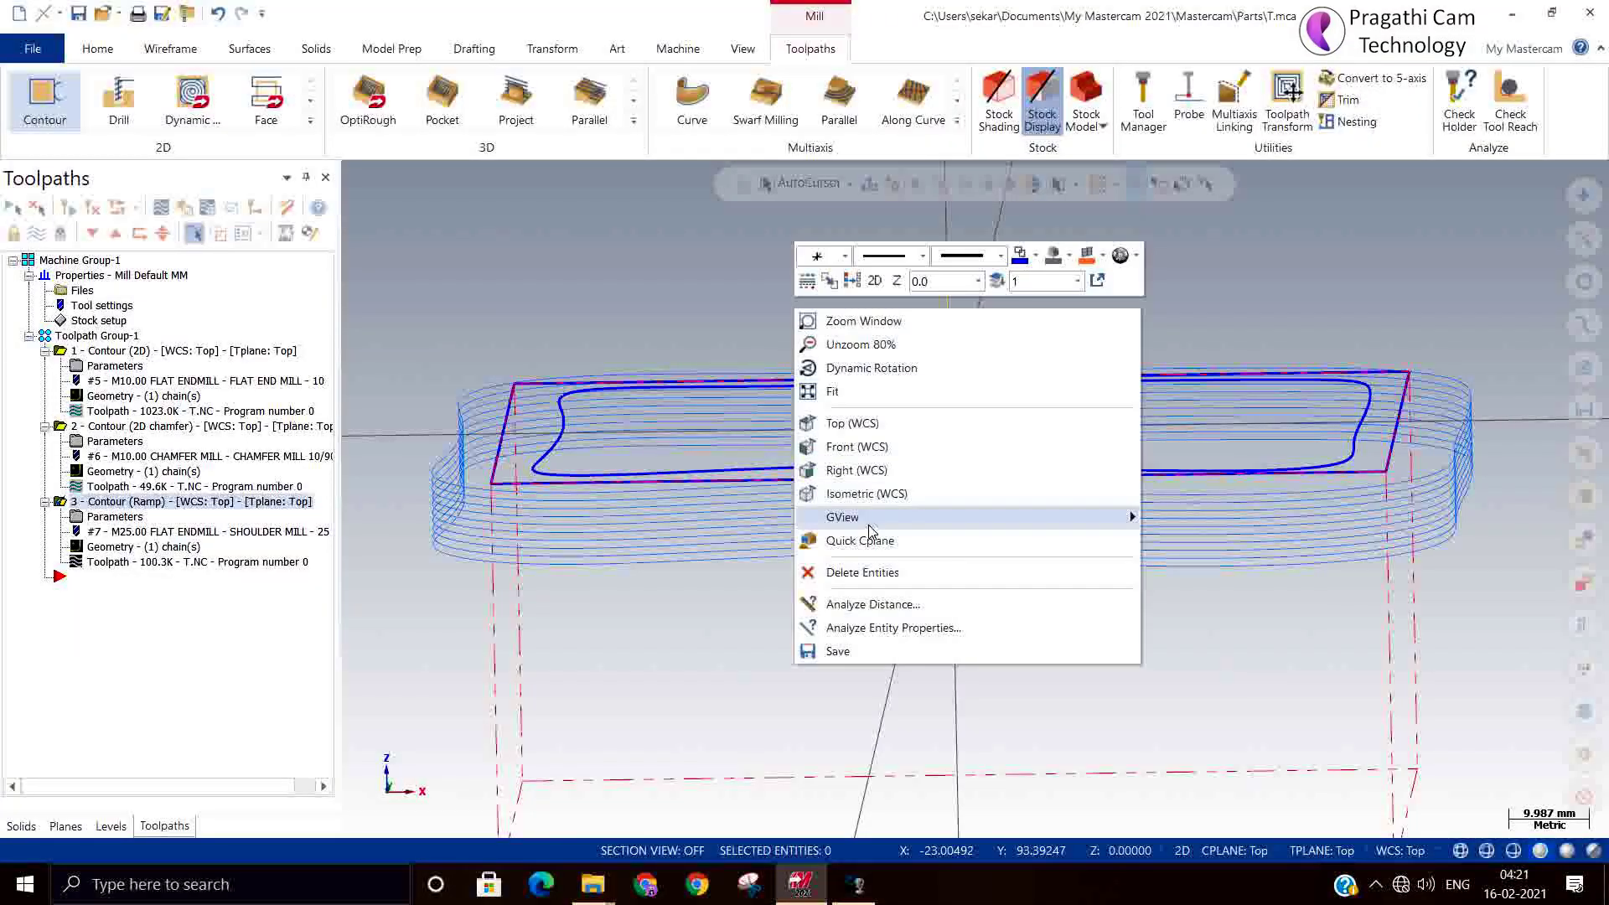
pyautogui.click(867, 494)
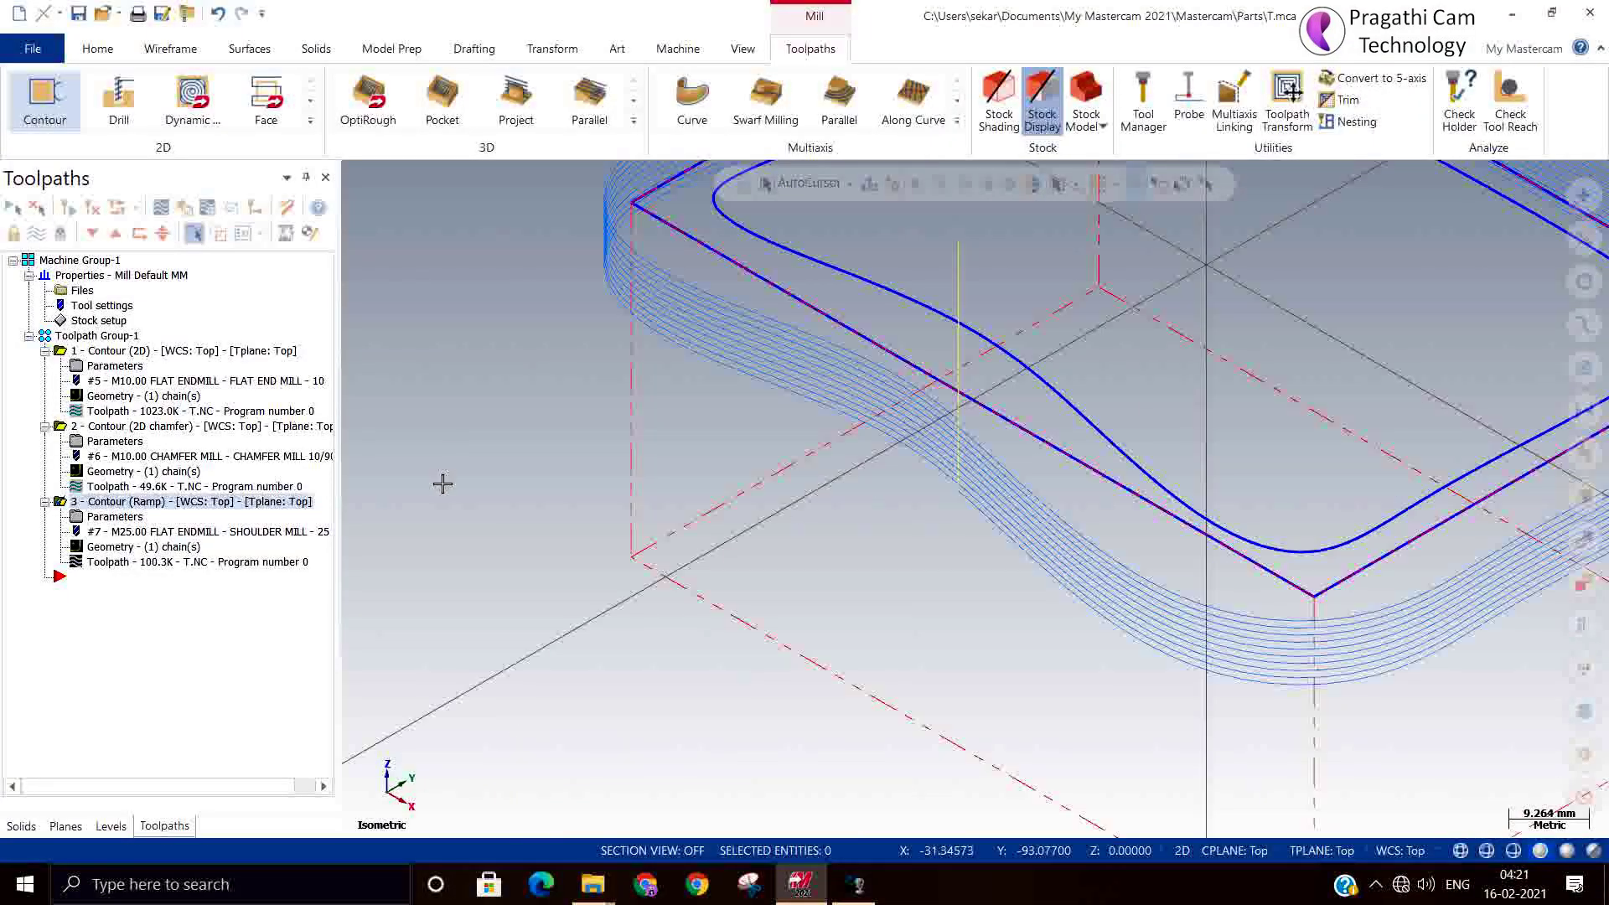
pyautogui.scroll(4, 989, 394)
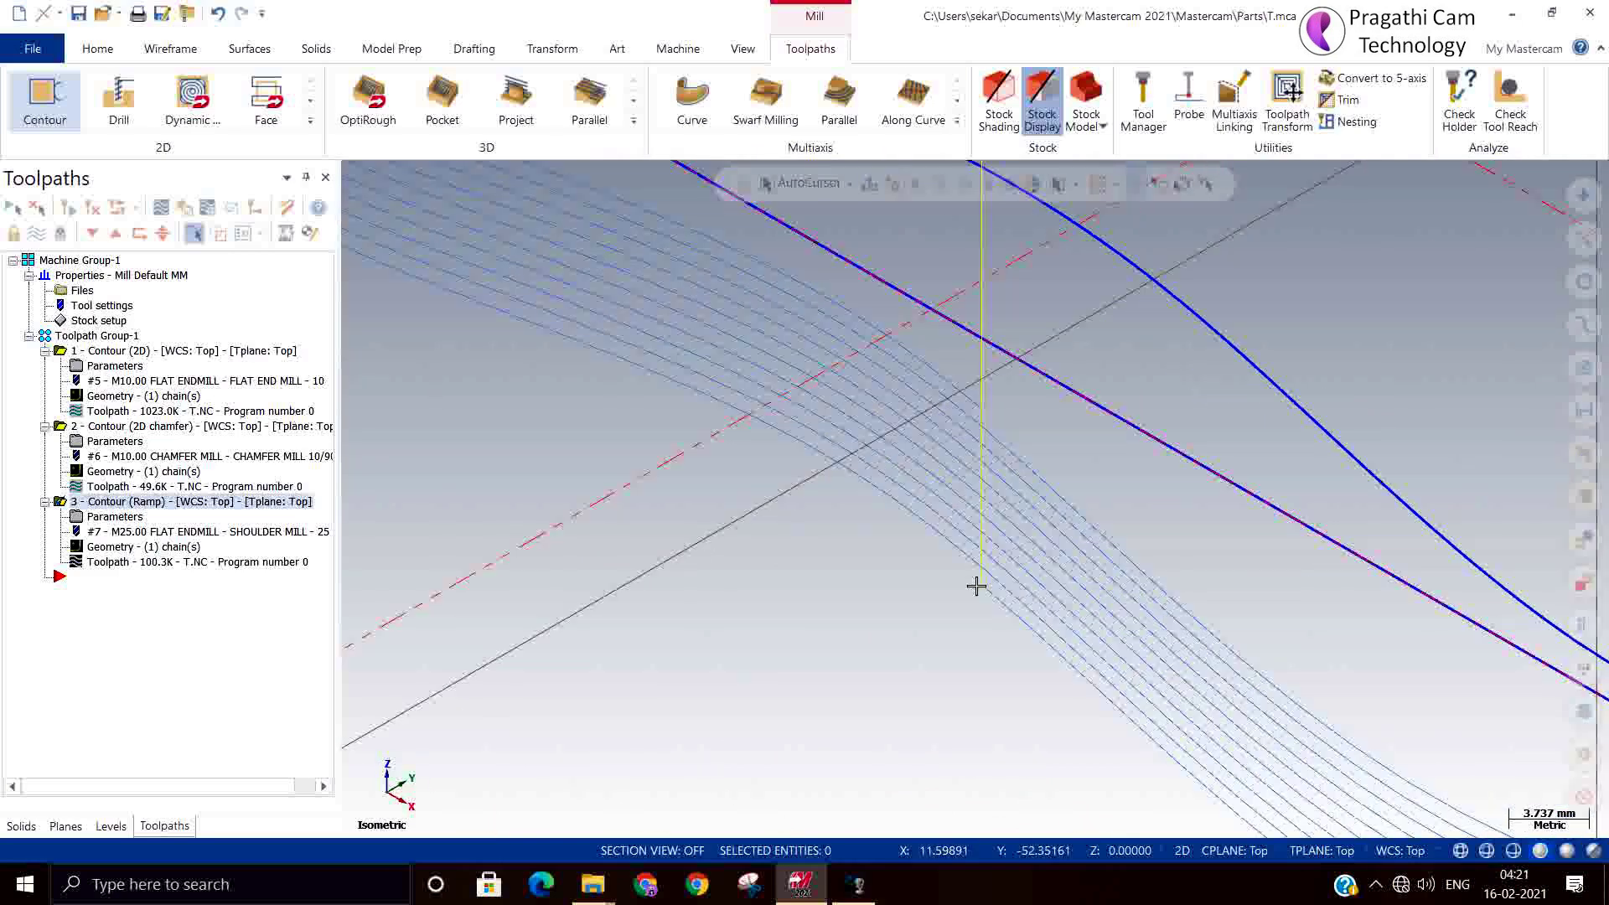
pyautogui.scroll(-4, 978, 586)
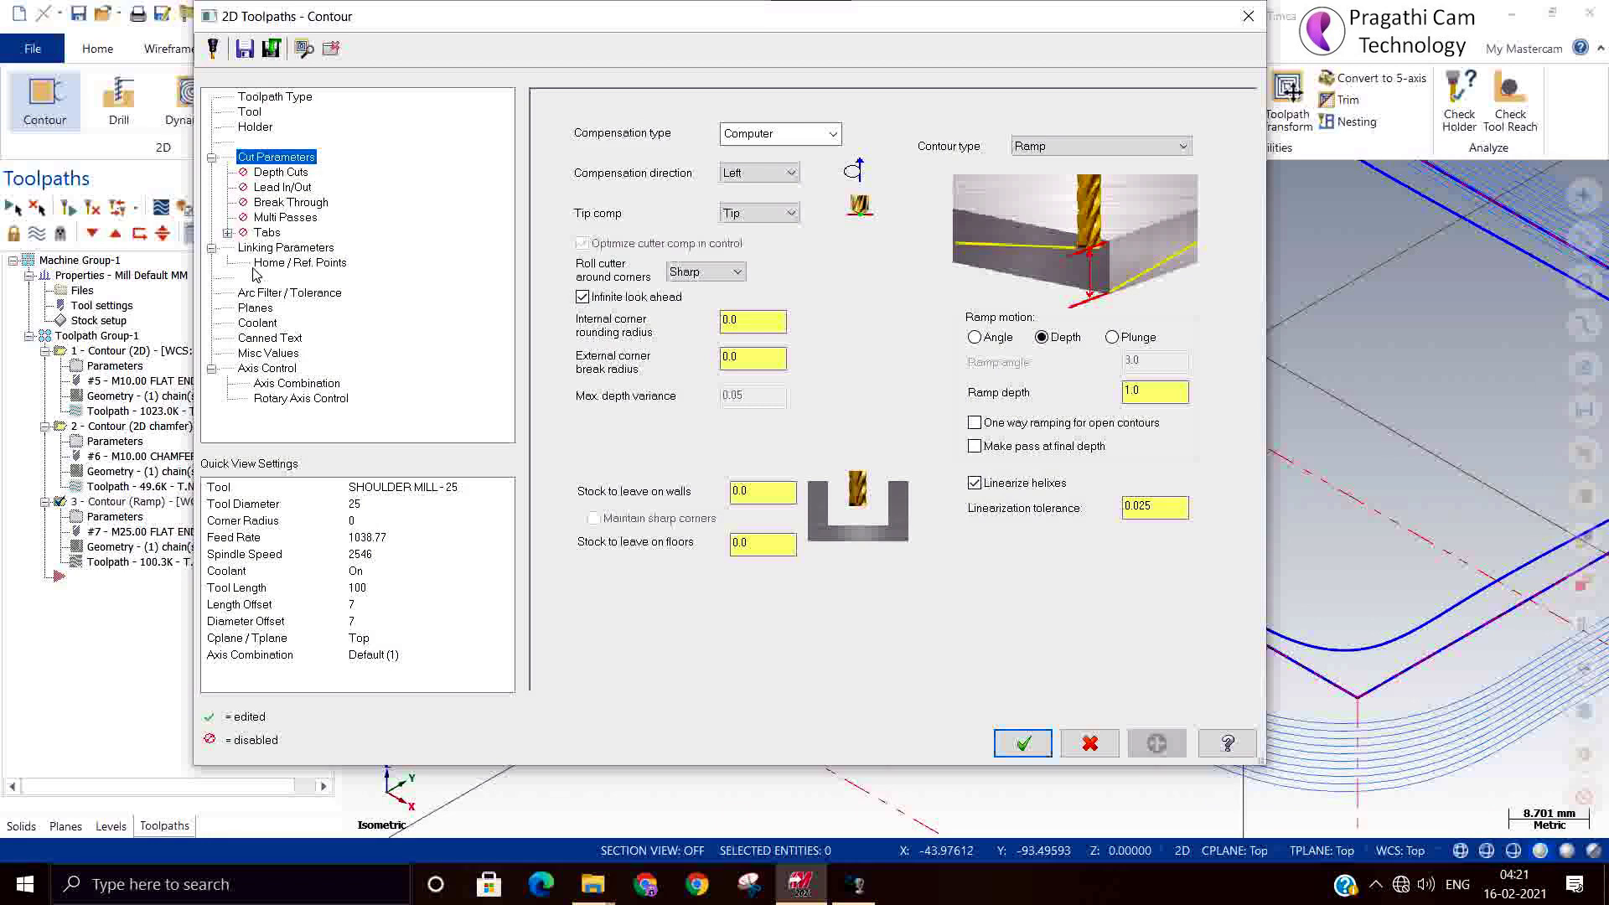
# Step: Open the ramp contour operation's Depth Cuts settings
pyautogui.click(283, 172)
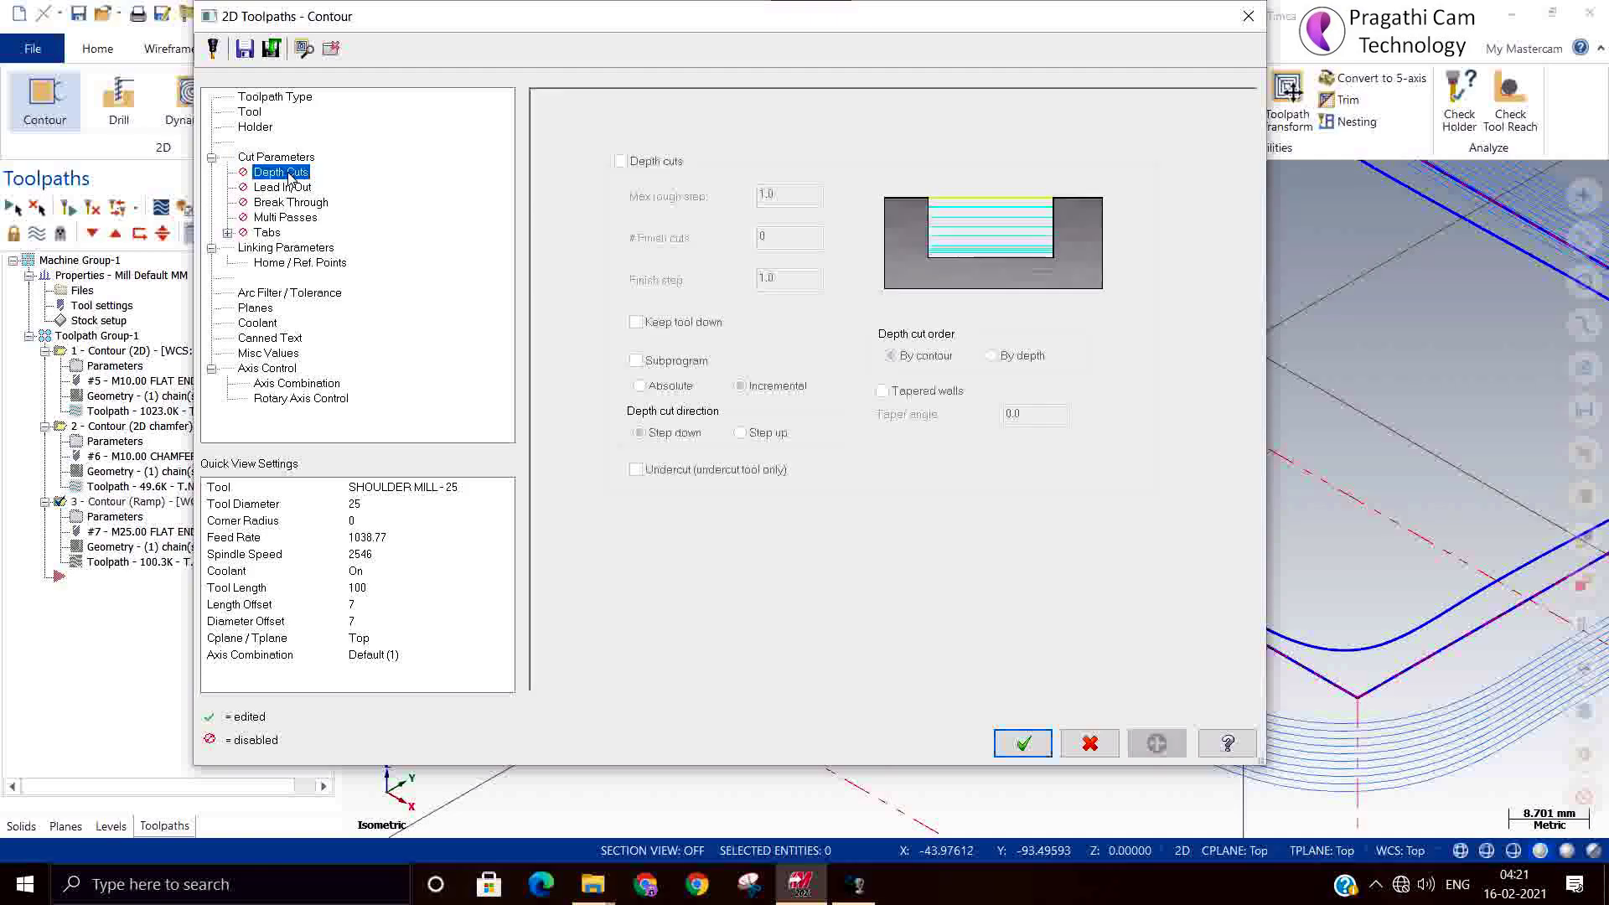